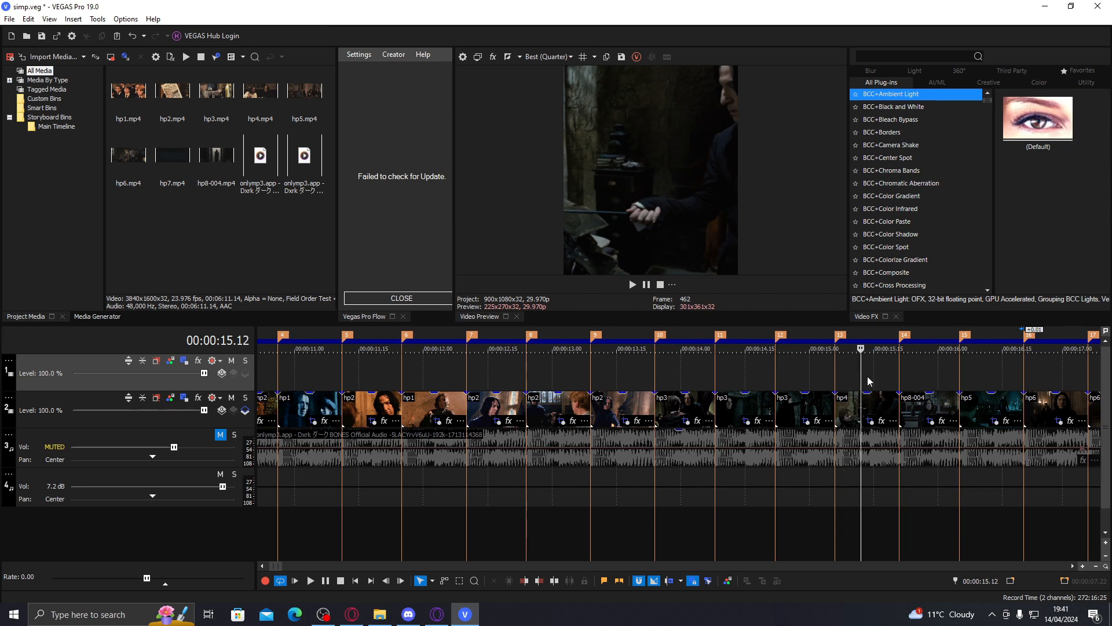
Check the pan/crop framing of the hp5 clip near the end of the sequence.
{"action": "left_click", "coordinate": [756, 378]}
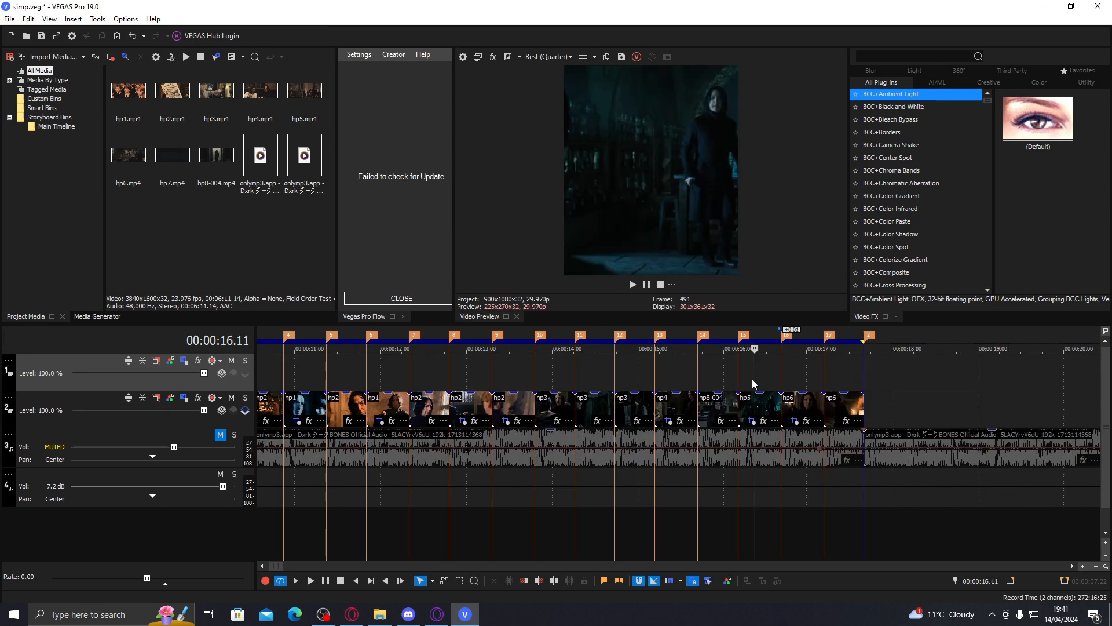
{"action": "left_click", "coordinate": [751, 422]}
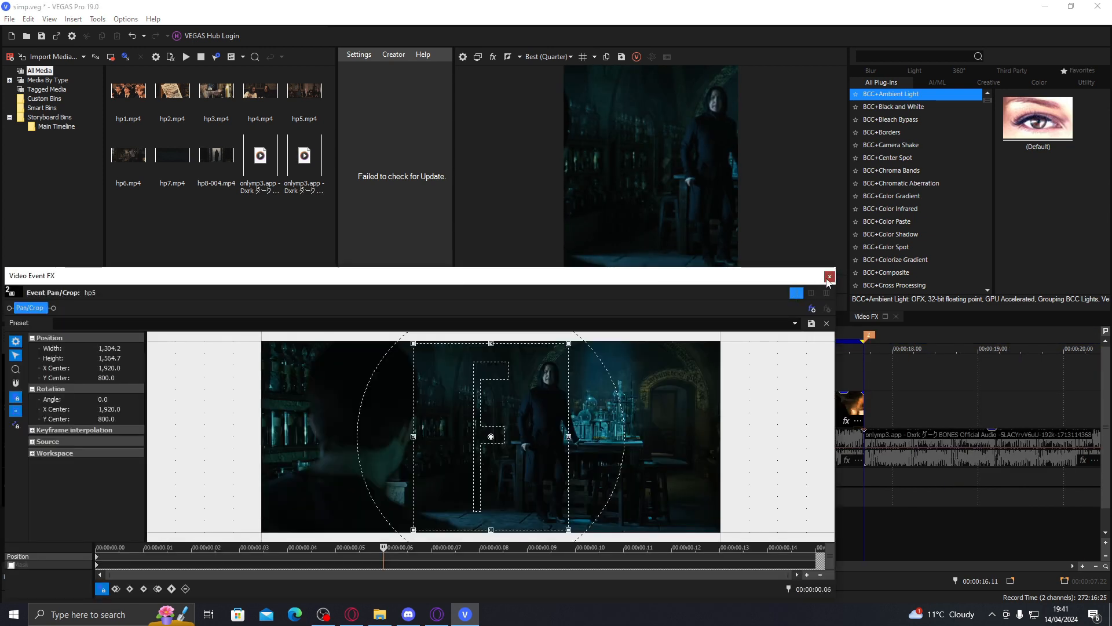
{"action": "left_click", "coordinate": [830, 277]}
Play back the clip sequence on the main video track from its early hp1 clip.
{"action": "left_click", "coordinate": [279, 378]}
{"action": "key", "text": "space"}
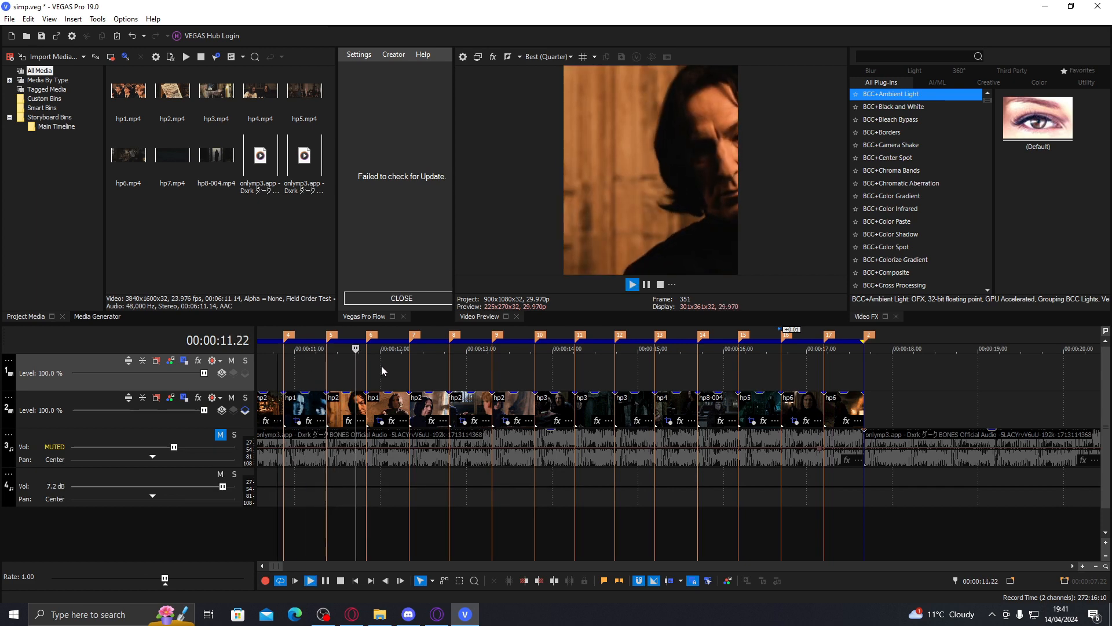
{"action": "key", "text": "space"}
{"action": "key", "text": "space"}
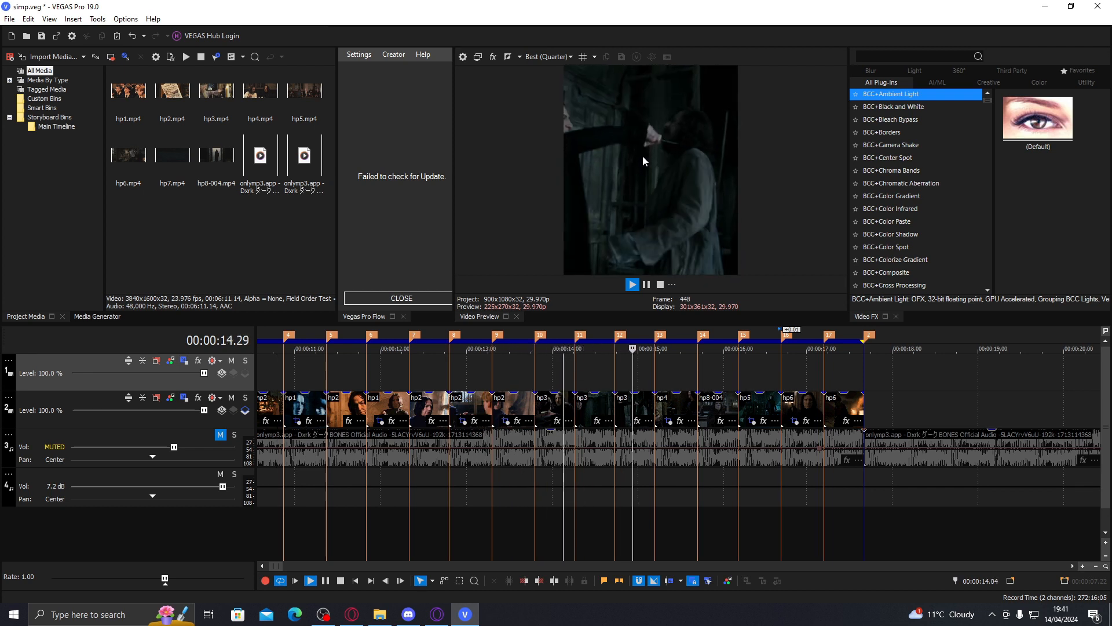
Compare the source clips' frame rates in the project media with the project's video properties.
{"action": "left_click", "coordinate": [761, 414]}
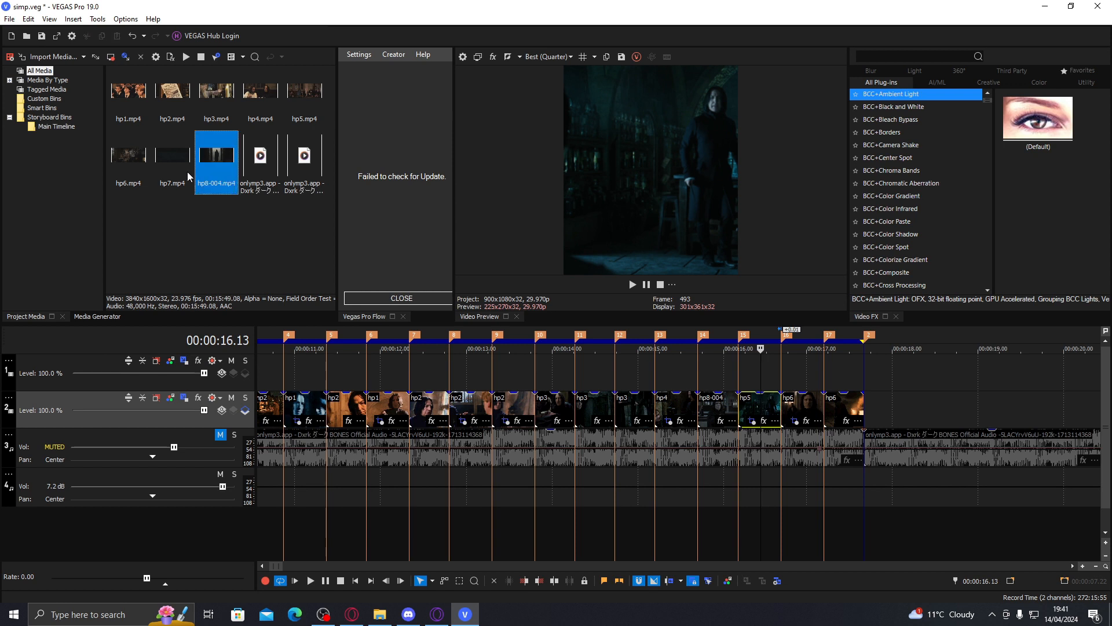
{"action": "left_click", "coordinate": [167, 174]}
{"action": "left_click", "coordinate": [120, 124]}
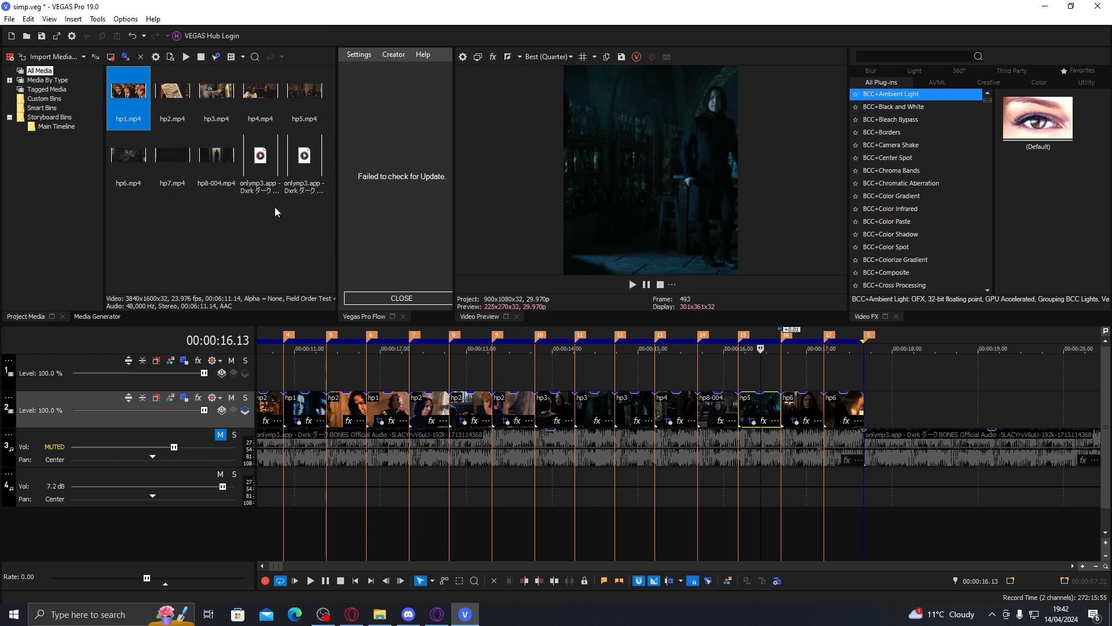
{"action": "left_click", "coordinate": [463, 57]}
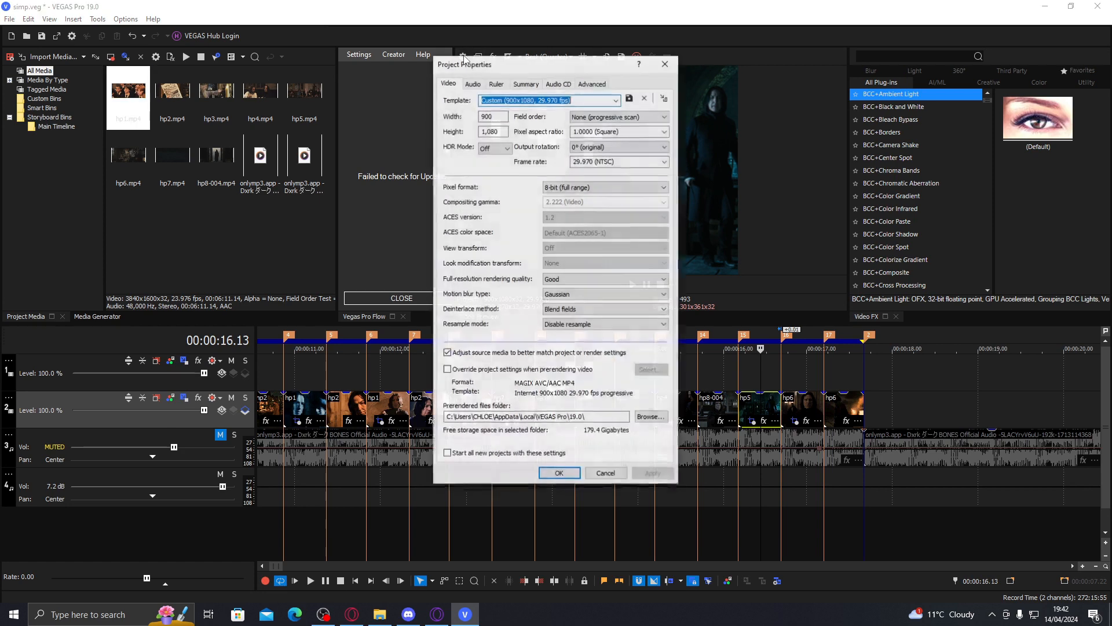
{"action": "left_click", "coordinate": [667, 62]}
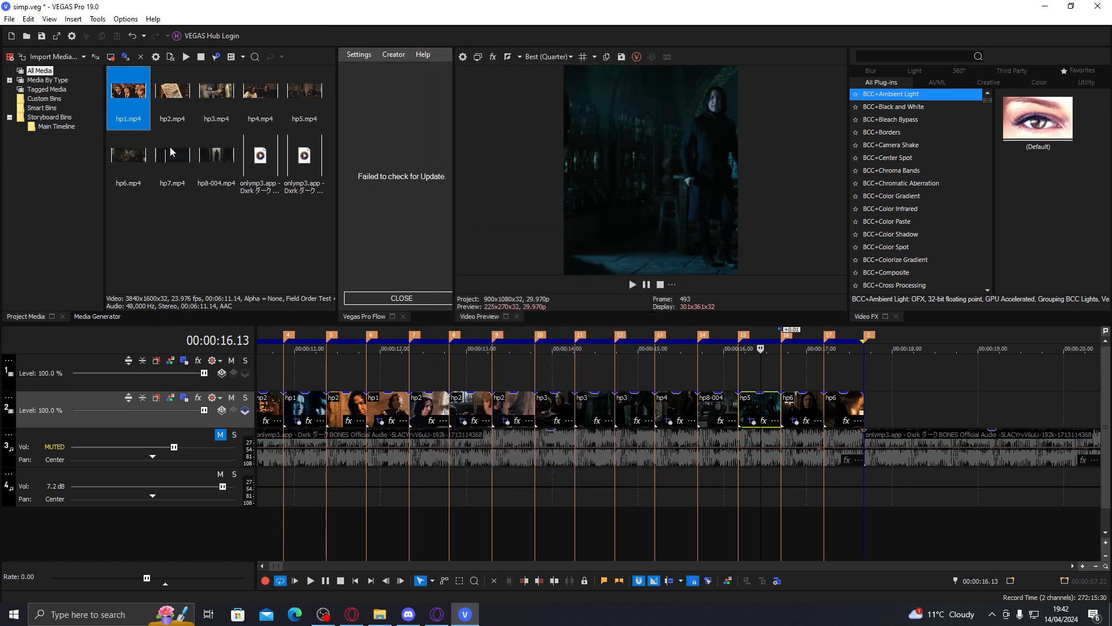
Set the project frame rate to 23.976 (IVTC Film).
{"action": "left_click", "coordinate": [463, 57]}
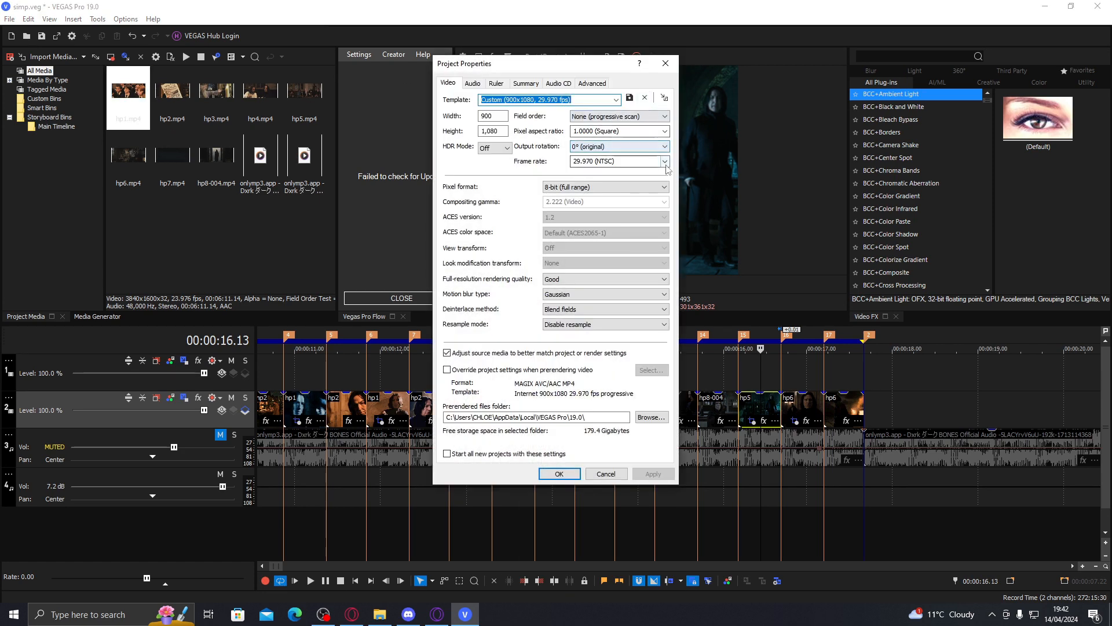
{"action": "left_click", "coordinate": [665, 161]}
{"action": "left_click", "coordinate": [603, 199]}
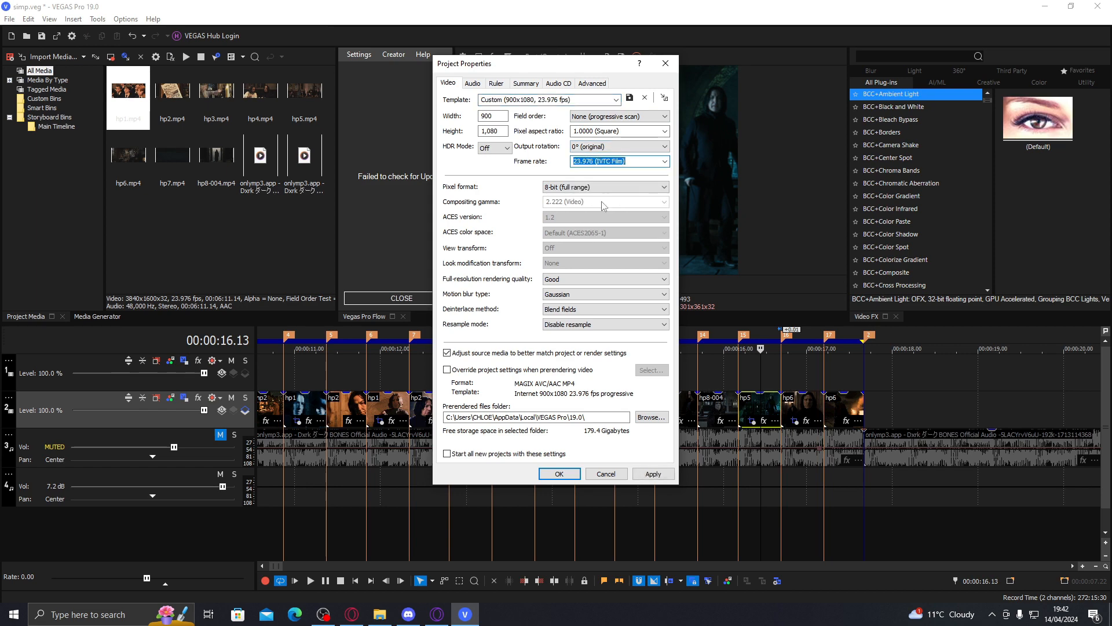
{"action": "key", "text": "Return"}
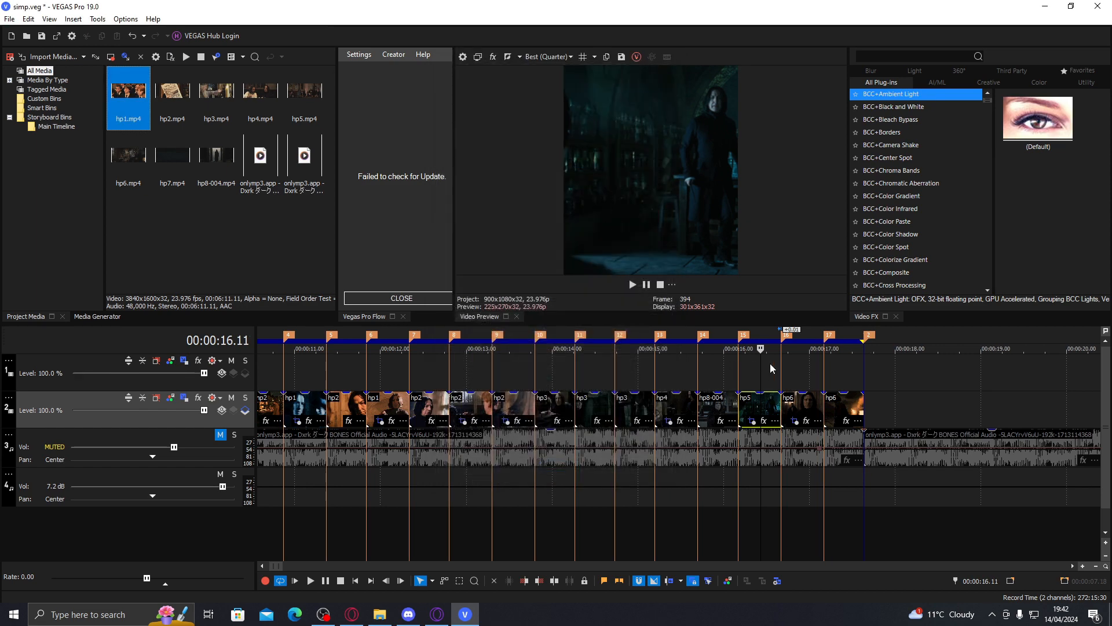
Align the first marker and the cut between the hp1 and first hp5 clips with the frame at 00:00:09.22.
{"action": "scroll", "coordinate": [579, 381], "scroll_direction": "down", "scroll_amount": 3}
{"action": "left_click", "coordinate": [407, 380]}
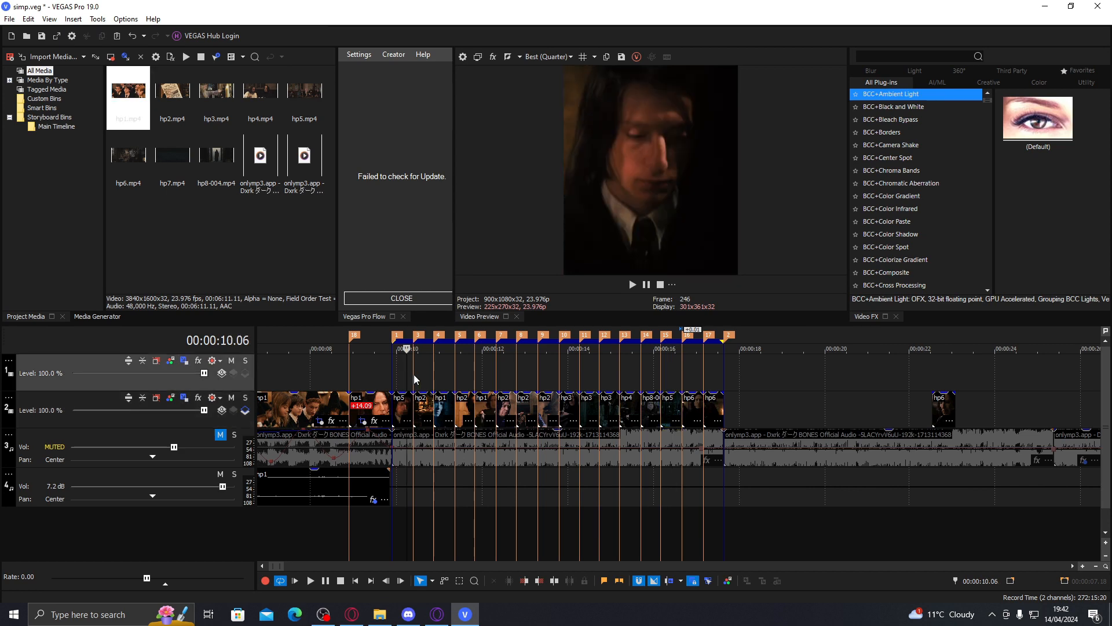
{"action": "scroll", "coordinate": [528, 382], "scroll_direction": "up", "scroll_amount": 3}
{"action": "left_click_drag", "start_coordinate": [658, 404], "coordinate": [681, 408]}
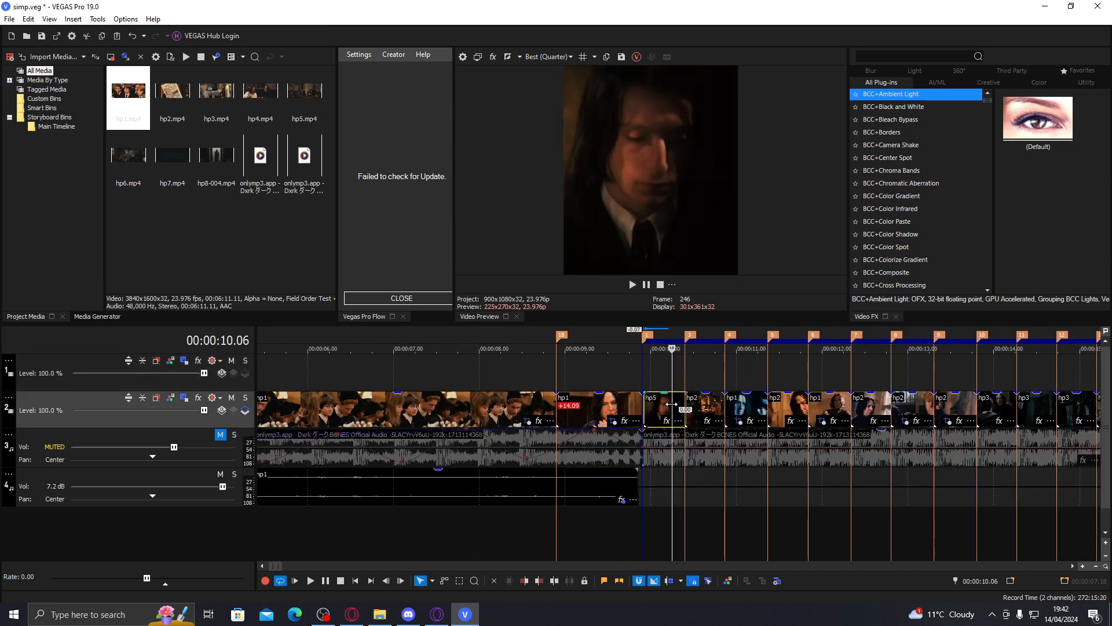
{"action": "scroll", "coordinate": [672, 403], "scroll_direction": "up", "scroll_amount": 4}
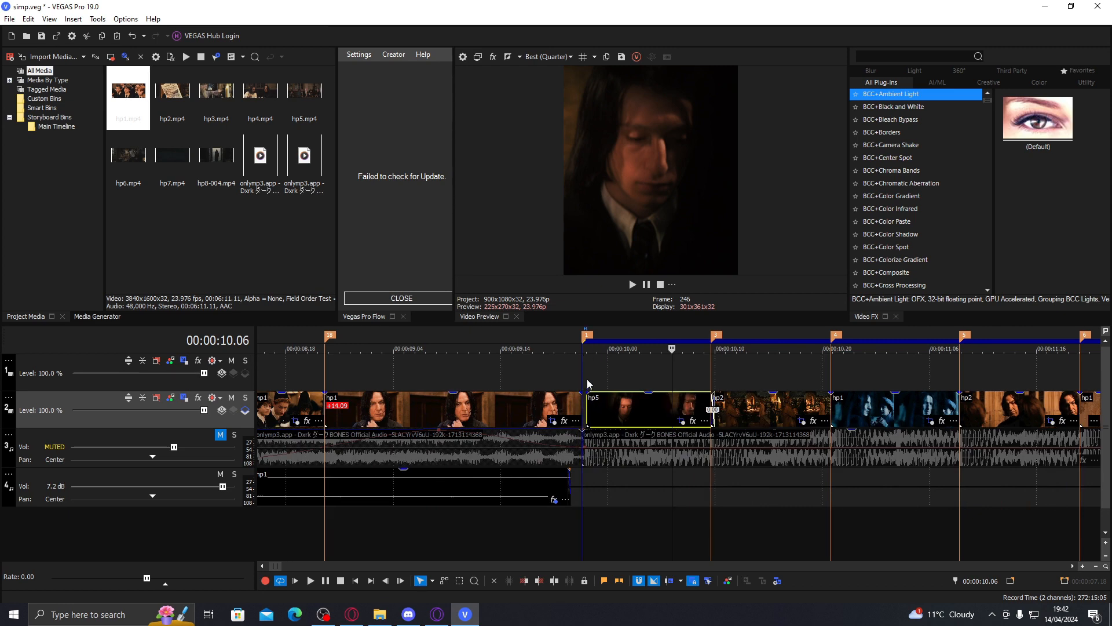
{"action": "left_click", "coordinate": [587, 384]}
{"action": "scroll", "coordinate": [702, 364], "scroll_direction": "up", "scroll_amount": 3}
{"action": "left_click", "coordinate": [666, 377]}
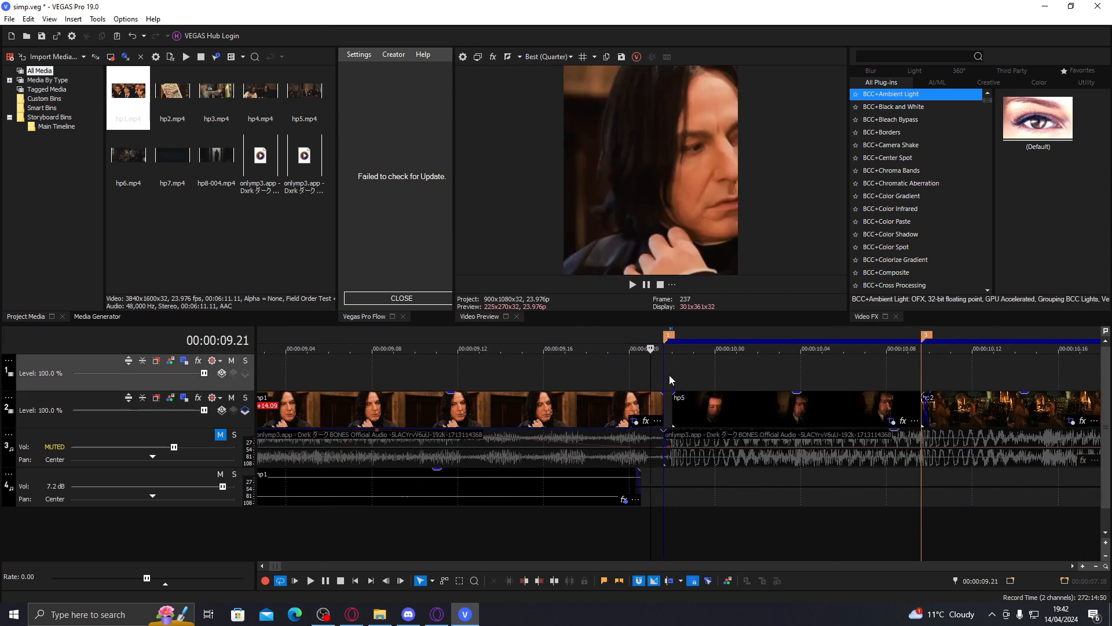
{"action": "left_click", "coordinate": [662, 407]}
{"action": "left_click", "coordinate": [680, 409]}
{"action": "left_click_drag", "start_coordinate": [667, 336], "coordinate": [673, 339]}
{"action": "left_click_drag", "start_coordinate": [662, 405], "coordinate": [672, 405]}
Align the marker and cut between the first hp5 clip and the following hp2 clip with a frame boundary.
{"action": "left_click", "coordinate": [857, 410]}
{"action": "scroll", "coordinate": [851, 409], "scroll_direction": "up", "scroll_amount": 3}
{"action": "scroll", "coordinate": [808, 403], "scroll_direction": "down", "scroll_amount": 2}
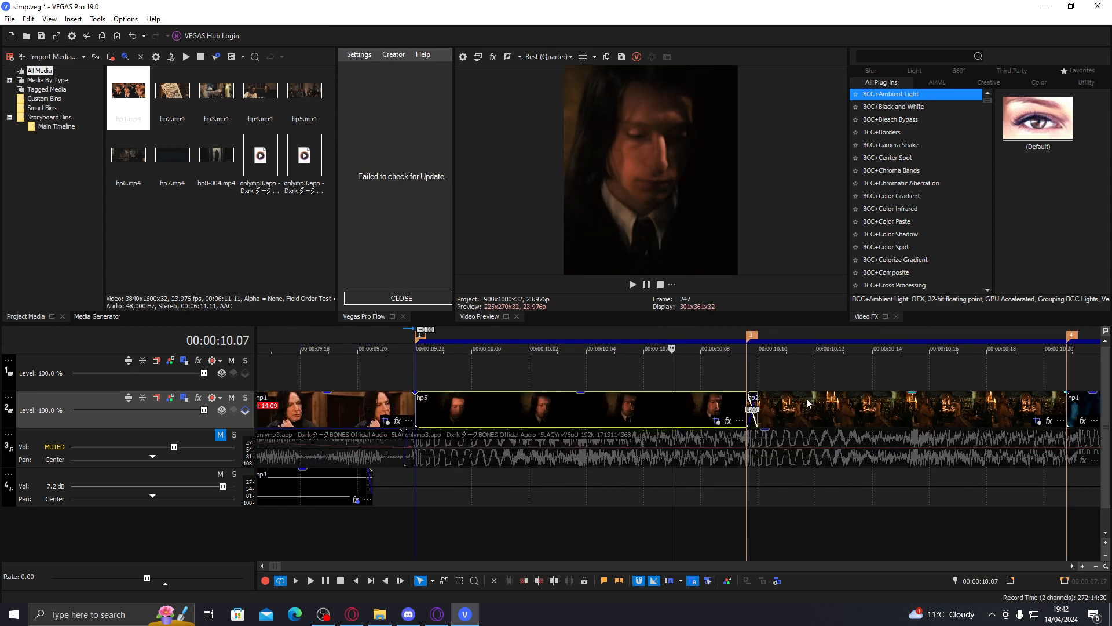
{"action": "left_click", "coordinate": [760, 400]}
{"action": "scroll", "coordinate": [758, 403], "scroll_direction": "up", "scroll_amount": 1}
{"action": "left_click_drag", "start_coordinate": [657, 408], "coordinate": [673, 407]}
{"action": "left_click_drag", "start_coordinate": [658, 338], "coordinate": [673, 339]}
Align the marker and start of the blue-toned hp1 clip with a frame boundary.
{"action": "left_click", "coordinate": [1016, 406]}
{"action": "scroll", "coordinate": [1008, 405], "scroll_direction": "up", "scroll_amount": 1}
{"action": "left_click_drag", "start_coordinate": [624, 408], "coordinate": [632, 409]}
{"action": "left_click_drag", "start_coordinate": [624, 341], "coordinate": [673, 340]}
Align the next hp2-to-hp1 cut and its marker with the frame at 00:00:11.20, removing the clip overlap.
{"action": "scroll", "coordinate": [640, 359], "scroll_direction": "down", "scroll_amount": 1}
{"action": "left_click", "coordinate": [914, 407]}
{"action": "scroll", "coordinate": [913, 407], "scroll_direction": "up", "scroll_amount": 1}
{"action": "scroll", "coordinate": [675, 359], "scroll_direction": "down", "scroll_amount": 1}
{"action": "left_click", "coordinate": [1018, 406]}
{"action": "scroll", "coordinate": [1018, 407], "scroll_direction": "up", "scroll_amount": 1}
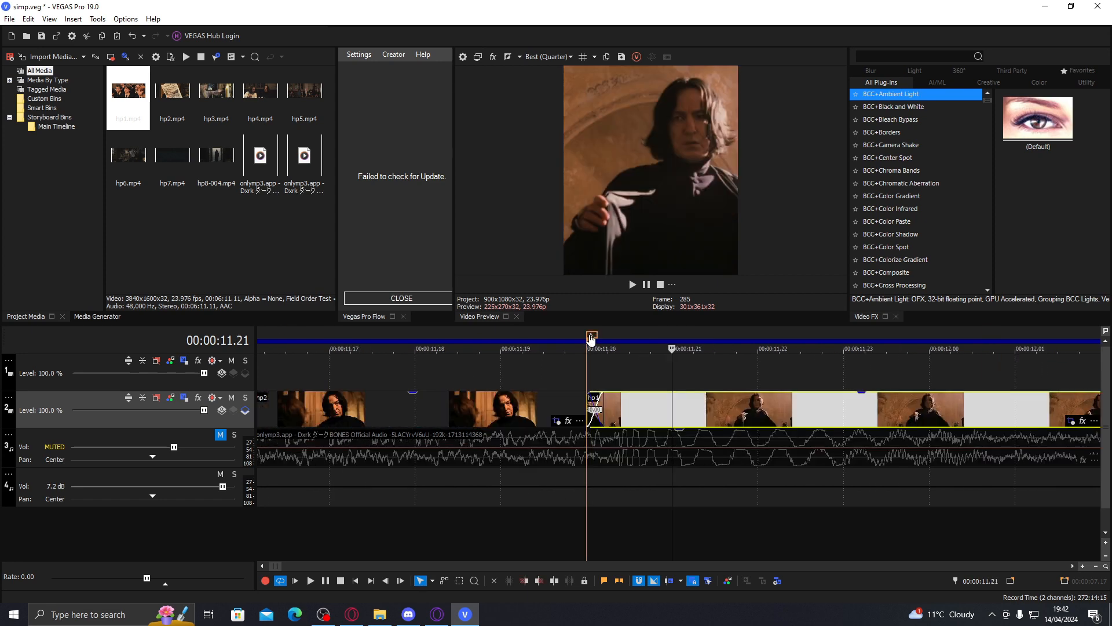
{"action": "left_click_drag", "start_coordinate": [590, 409], "coordinate": [674, 411]}
{"action": "mouse_move", "coordinate": [590, 339]}
{"action": "left_mouse_down"}
{"action": "mouse_move", "coordinate": [653, 349]}
{"action": "mouse_move", "coordinate": [590, 342]}
{"action": "left_mouse_up"}
{"action": "left_click_drag", "start_coordinate": [602, 410], "coordinate": [587, 410]}
{"action": "left_click_drag", "start_coordinate": [674, 410], "coordinate": [588, 411]}
Align marker 7 and the cut from the hp1 clip to the hp2 clip with the frame at 00:00:12.08.
{"action": "scroll", "coordinate": [671, 410], "scroll_direction": "down", "scroll_amount": 1}
{"action": "left_click", "coordinate": [809, 411]}
{"action": "scroll", "coordinate": [811, 412], "scroll_direction": "up", "scroll_amount": 1}
{"action": "scroll", "coordinate": [810, 413], "scroll_direction": "up", "scroll_amount": 1}
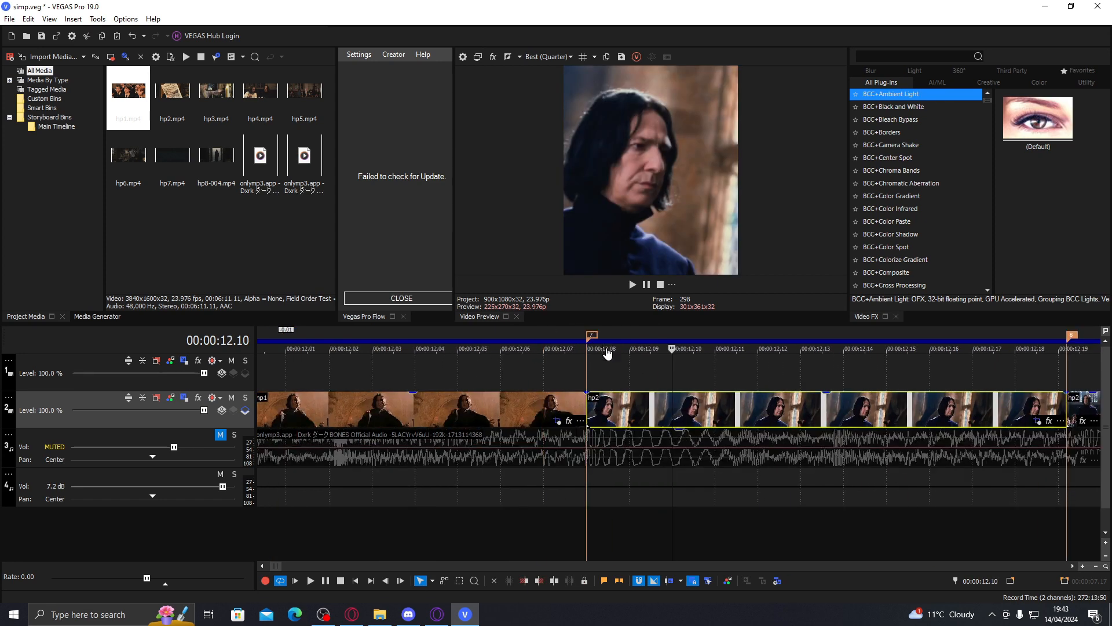
{"action": "left_click", "coordinate": [588, 351]}
Move marker 8 and the cut between the two hp2 clips to the frame at 00:00:12.19.
{"action": "scroll", "coordinate": [637, 377], "scroll_direction": "down", "scroll_amount": 1}
{"action": "left_click", "coordinate": [915, 407]}
{"action": "scroll", "coordinate": [914, 408], "scroll_direction": "up", "scroll_amount": 1}
{"action": "left_click_drag", "start_coordinate": [687, 409], "coordinate": [672, 409]}
{"action": "left_click_drag", "start_coordinate": [690, 336], "coordinate": [676, 336]}
{"action": "scroll", "coordinate": [753, 395], "scroll_direction": "down", "scroll_amount": 1}
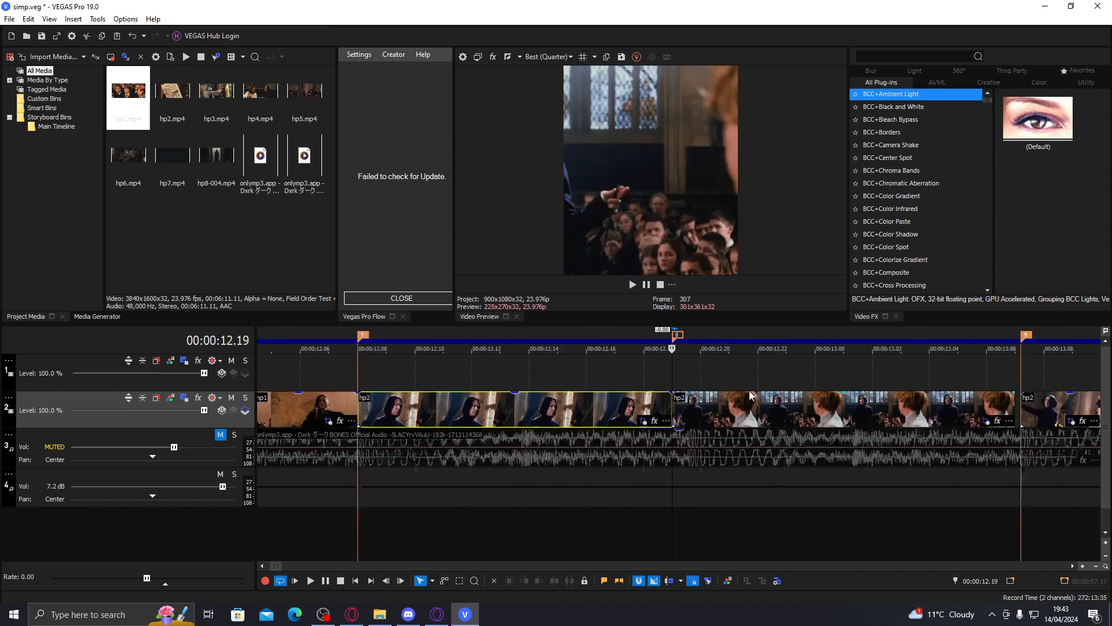
Move marker 9 and the start of the third consecutive hp2 clip to the frame at 00:00:13.07.
{"action": "left_click", "coordinate": [915, 408]}
{"action": "scroll", "coordinate": [684, 408], "scroll_direction": "up", "scroll_amount": 1}
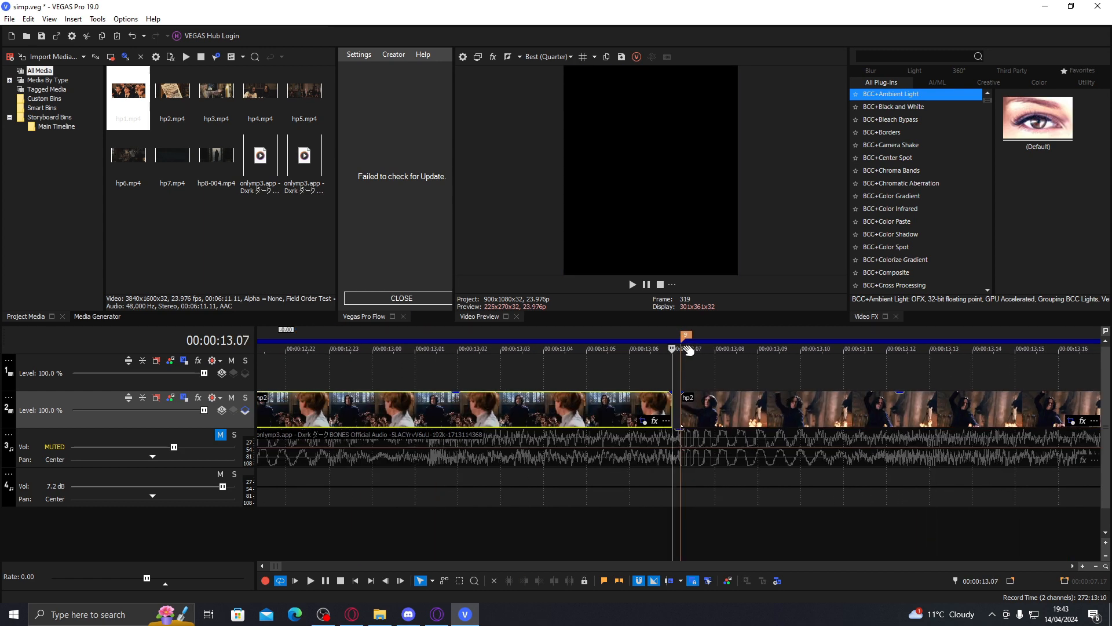
{"action": "left_click", "coordinate": [696, 409]}
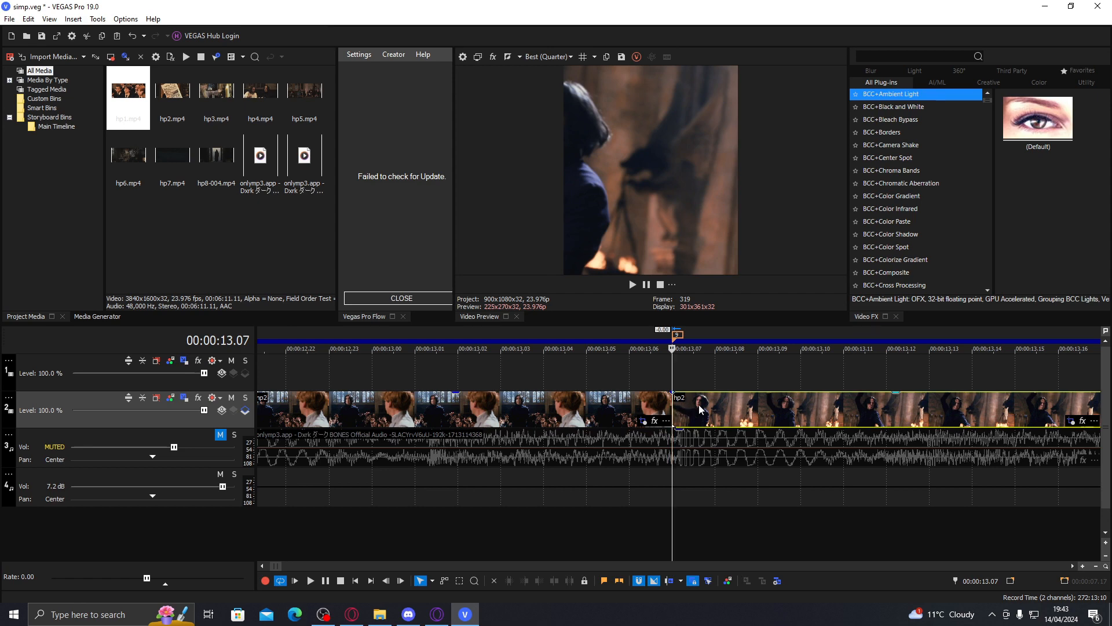
{"action": "scroll", "coordinate": [695, 409], "scroll_direction": "down", "scroll_amount": 1}
Align the end of the last hp2 clip and the start of the first hp3 clip with the frame at 00:00:13.19.
{"action": "left_click", "coordinate": [932, 421]}
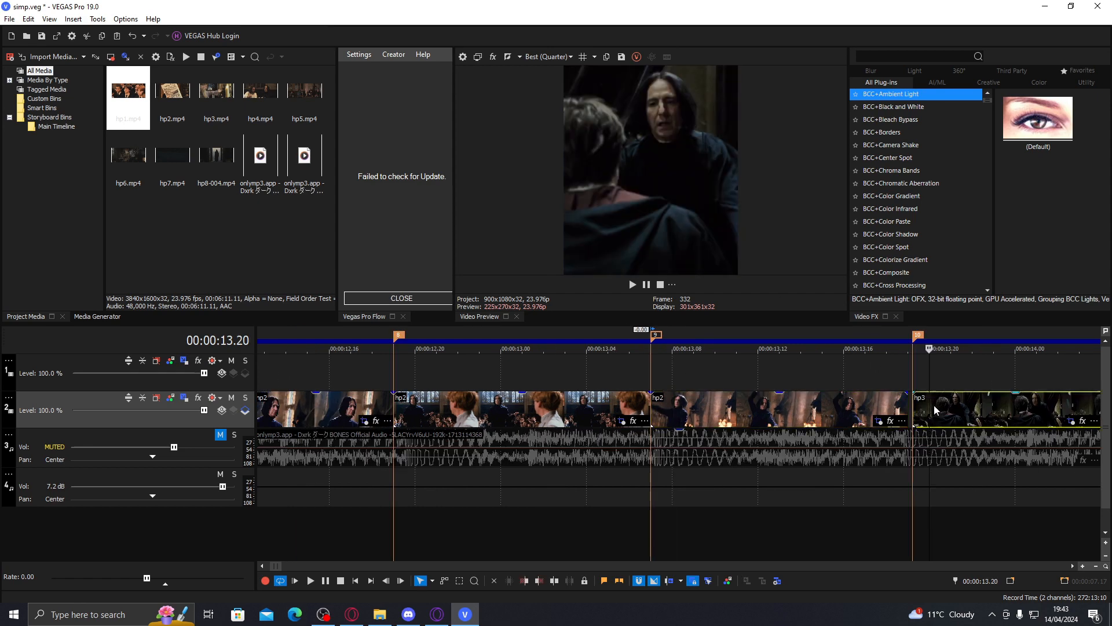
{"action": "scroll", "coordinate": [671, 389], "scroll_direction": "up", "scroll_amount": 1}
{"action": "left_click", "coordinate": [611, 409]}
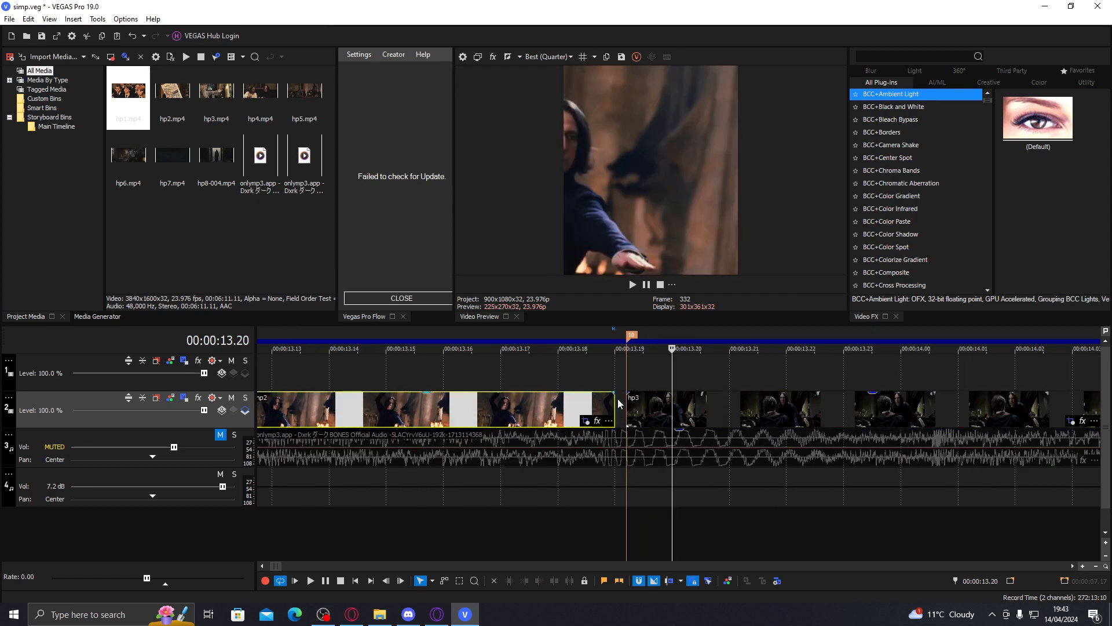
{"action": "left_click", "coordinate": [658, 407]}
{"action": "scroll", "coordinate": [907, 412], "scroll_direction": "down", "scroll_amount": 2}
Align marker 11 and the cut between the first two hp3 clips with a frame boundary.
{"action": "left_click", "coordinate": [907, 412]}
{"action": "scroll", "coordinate": [723, 416], "scroll_direction": "up", "scroll_amount": 2}
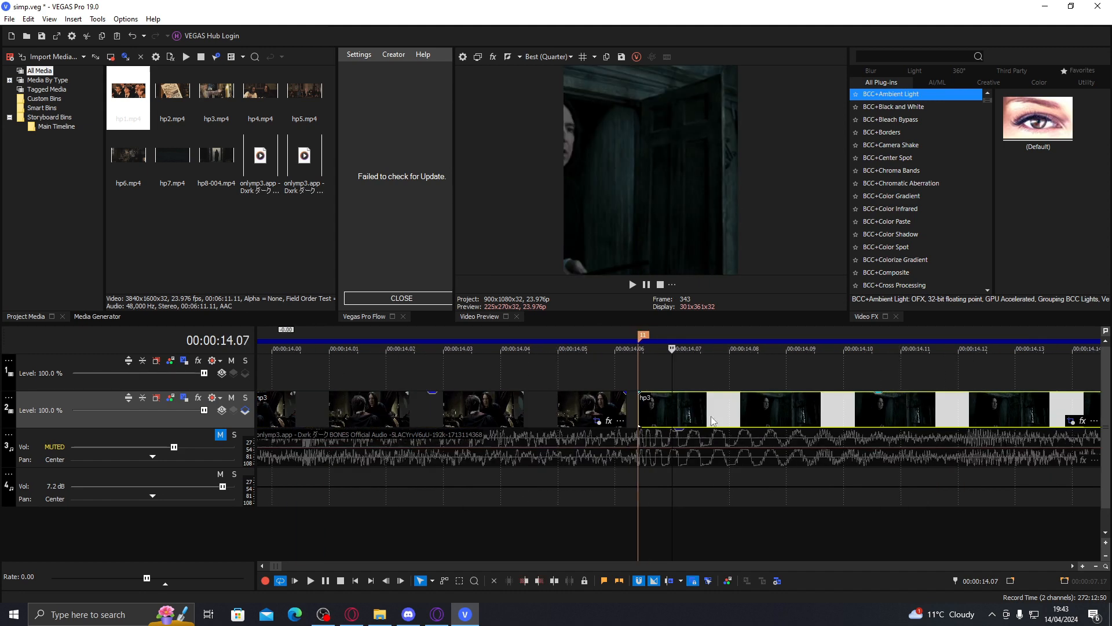
{"action": "left_click_drag", "start_coordinate": [641, 337], "coordinate": [648, 337]}
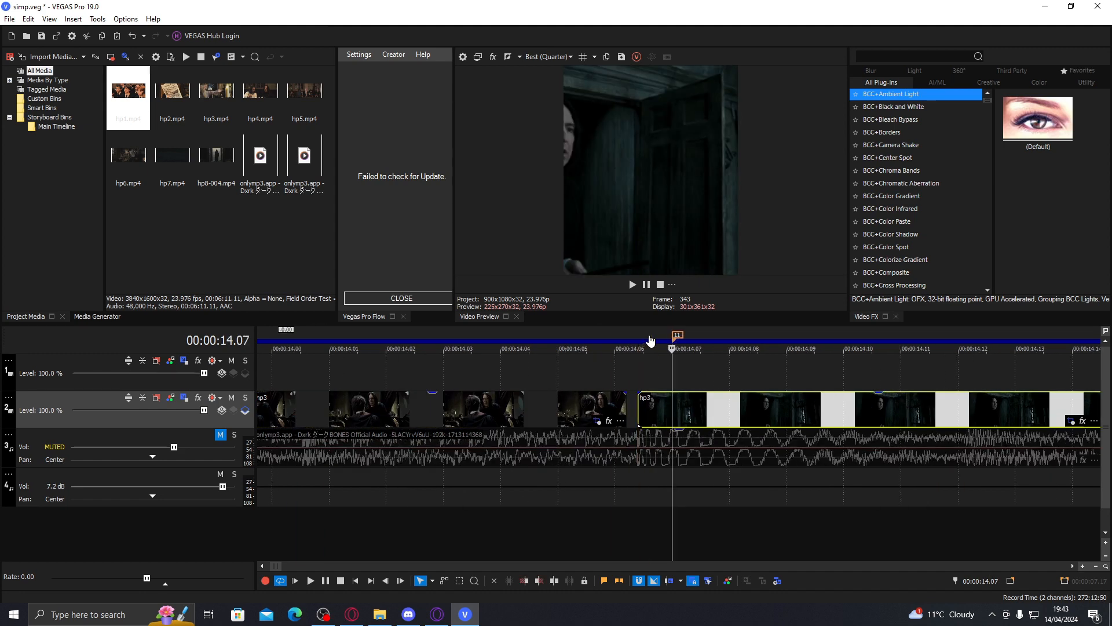
{"action": "left_click_drag", "start_coordinate": [626, 409], "coordinate": [633, 408]}
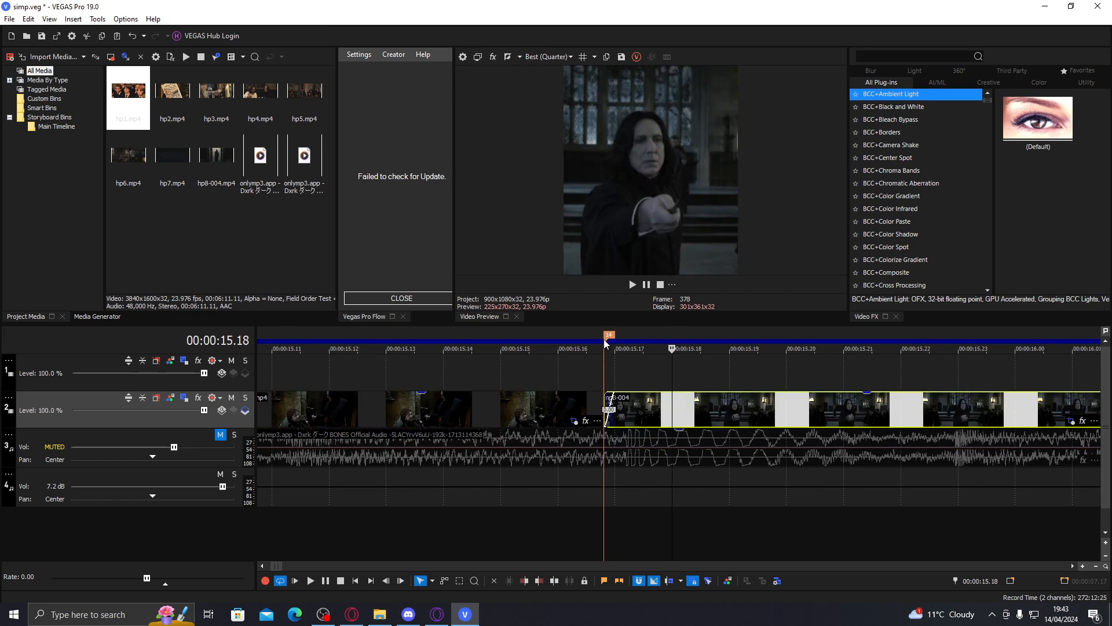
Move marker 14 and the start of the hp8-004 clip to the frame at 00:00:15.17.
{"action": "left_click_drag", "start_coordinate": [608, 336], "coordinate": [617, 336]}
{"action": "left_click_drag", "start_coordinate": [642, 411], "coordinate": [657, 411]}
{"action": "scroll", "coordinate": [696, 408], "scroll_direction": "down", "scroll_amount": 1}
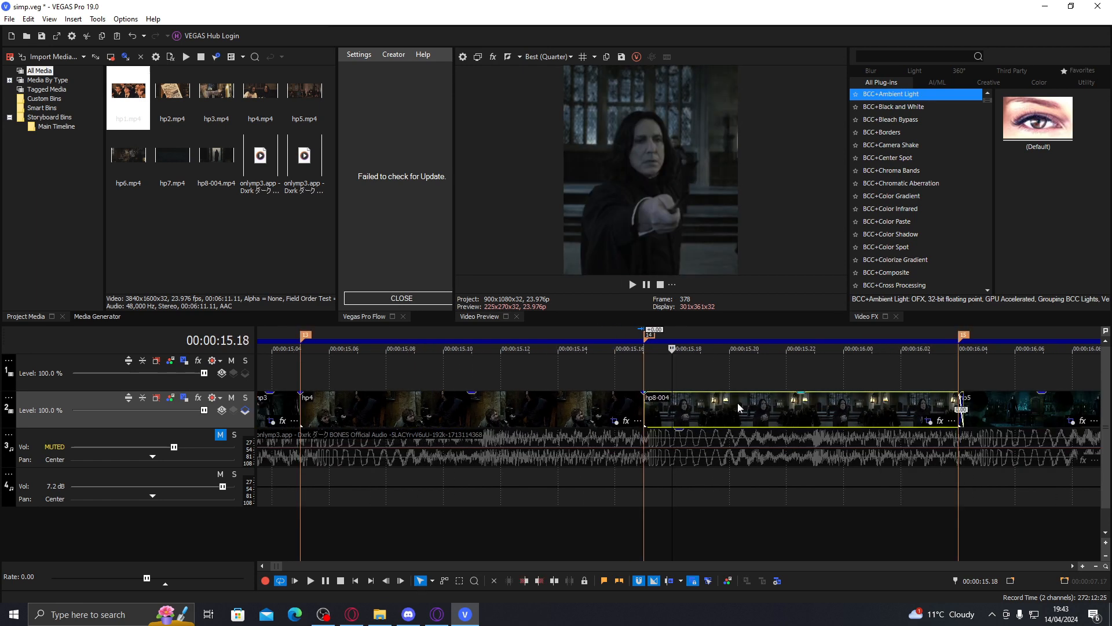
{"action": "left_click", "coordinate": [931, 405]}
{"action": "scroll", "coordinate": [932, 406], "scroll_direction": "up", "scroll_amount": 2}
{"action": "scroll", "coordinate": [753, 411], "scroll_direction": "down", "scroll_amount": 1}
{"action": "left_click", "coordinate": [686, 421]}
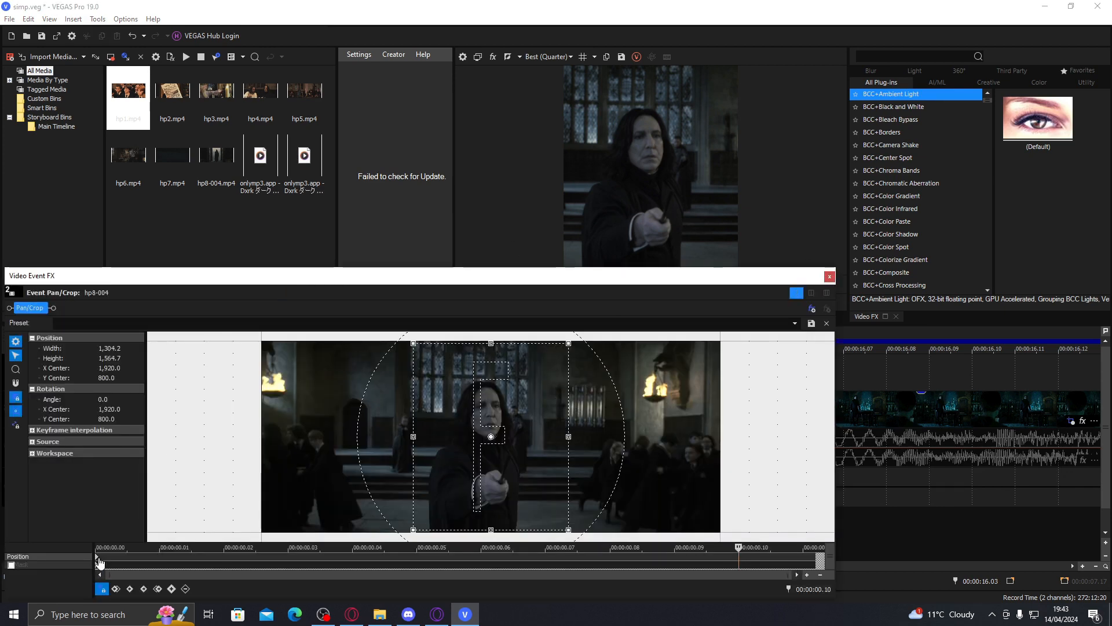
{"action": "mouse_move", "coordinate": [569, 436]}
{"action": "left_mouse_down"}
{"action": "mouse_move", "coordinate": [544, 434]}
{"action": "mouse_move", "coordinate": [581, 434]}
{"action": "mouse_move", "coordinate": [546, 434]}
{"action": "left_mouse_up"}
{"action": "key", "text": "ctrl+z"}
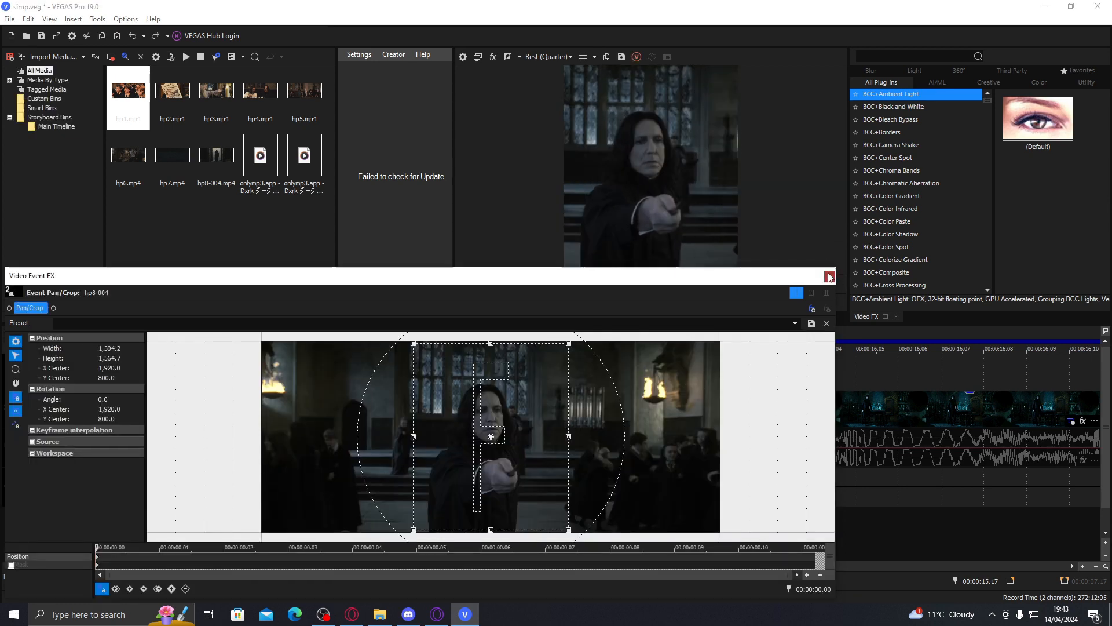
{"action": "left_click", "coordinate": [830, 277]}
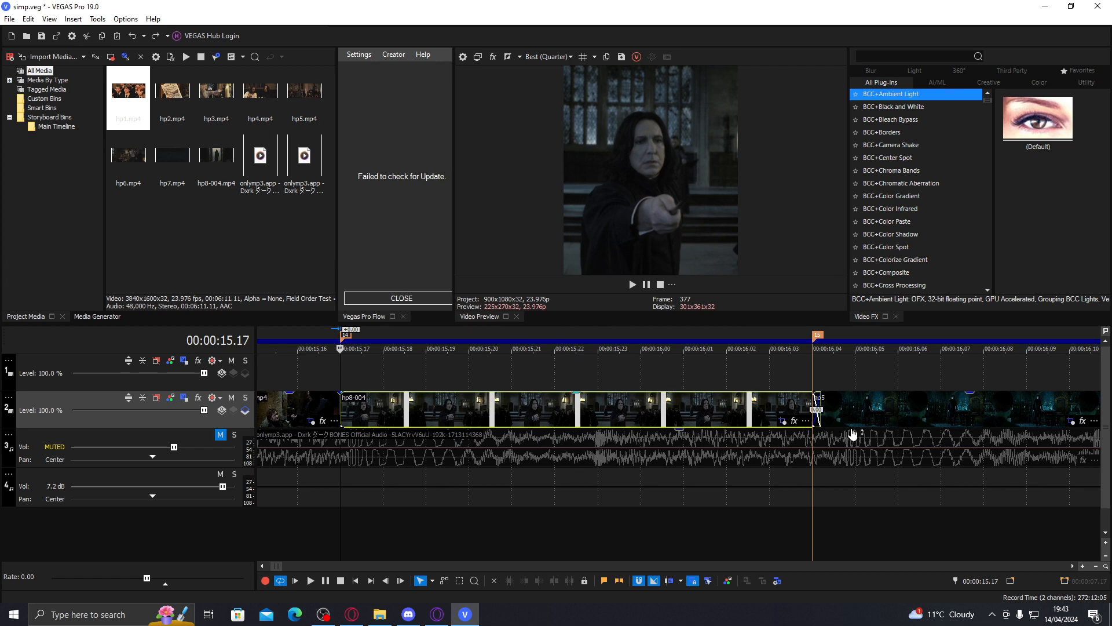
Align the later hp5 clip's start with the frame at 00:00:16.04 and its end with 00:00:16.16.
{"action": "left_click", "coordinate": [824, 408]}
{"action": "scroll", "coordinate": [835, 412], "scroll_direction": "down", "scroll_amount": 3}
{"action": "left_click", "coordinate": [858, 404]}
{"action": "scroll", "coordinate": [857, 404], "scroll_direction": "up", "scroll_amount": 3}
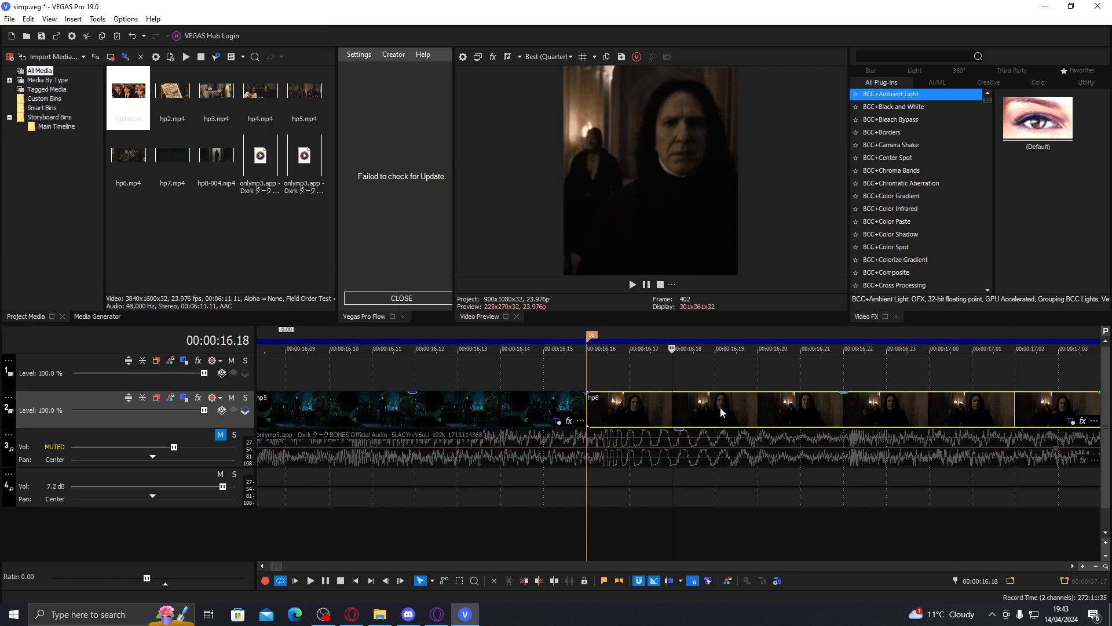
Align the cut between the two closing hp6 clips with the frame at 00:00:17.04.
{"action": "scroll", "coordinate": [588, 404], "scroll_direction": "down", "scroll_amount": 4}
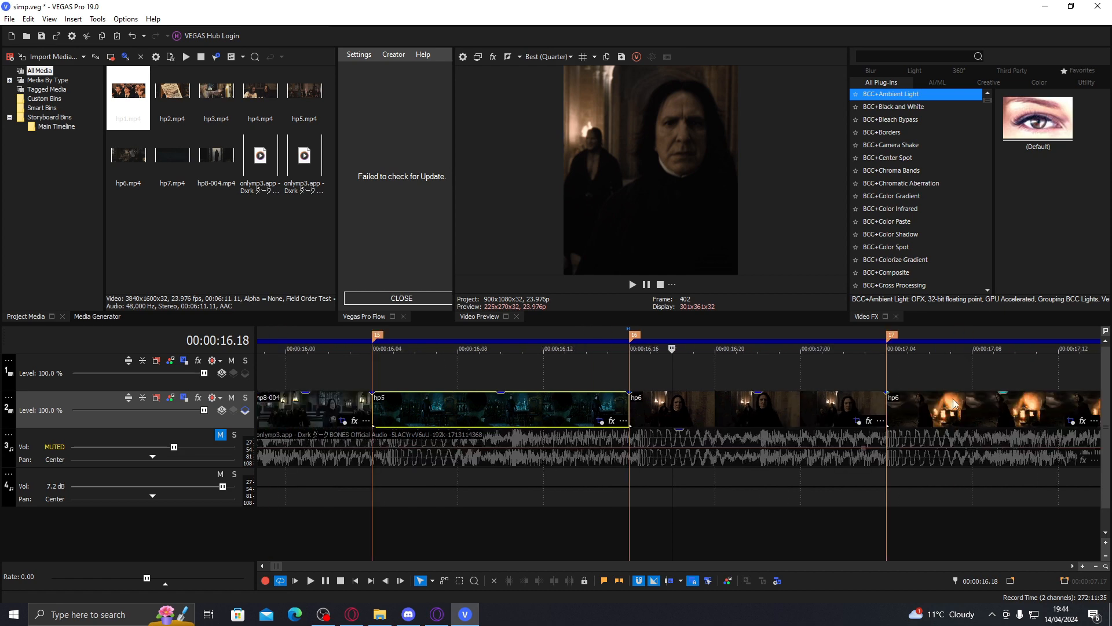
{"action": "left_click", "coordinate": [693, 408]}
{"action": "scroll", "coordinate": [571, 379], "scroll_direction": "down", "scroll_amount": 1}
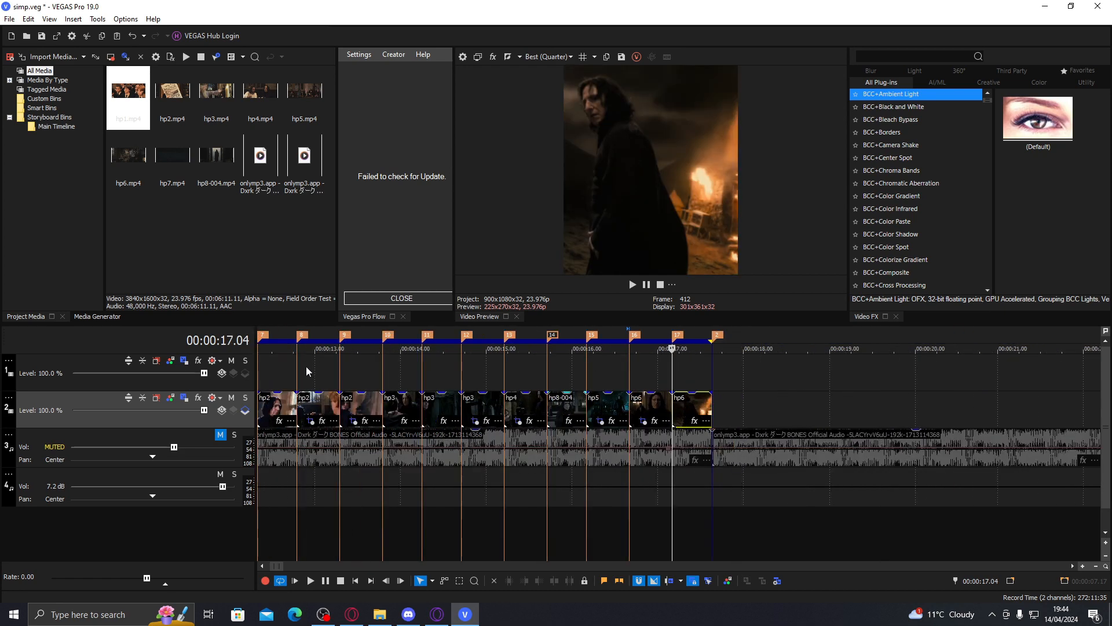
Examine the markers and cuts across the whole clip sequence for remaining gaps or overlaps.
{"action": "left_click", "coordinate": [308, 371]}
{"action": "scroll", "coordinate": [309, 374], "scroll_direction": "up", "scroll_amount": 3}
{"action": "scroll", "coordinate": [318, 376], "scroll_direction": "down", "scroll_amount": 5}
{"action": "left_click", "coordinate": [566, 372]}
{"action": "scroll", "coordinate": [567, 378], "scroll_direction": "up", "scroll_amount": 2}
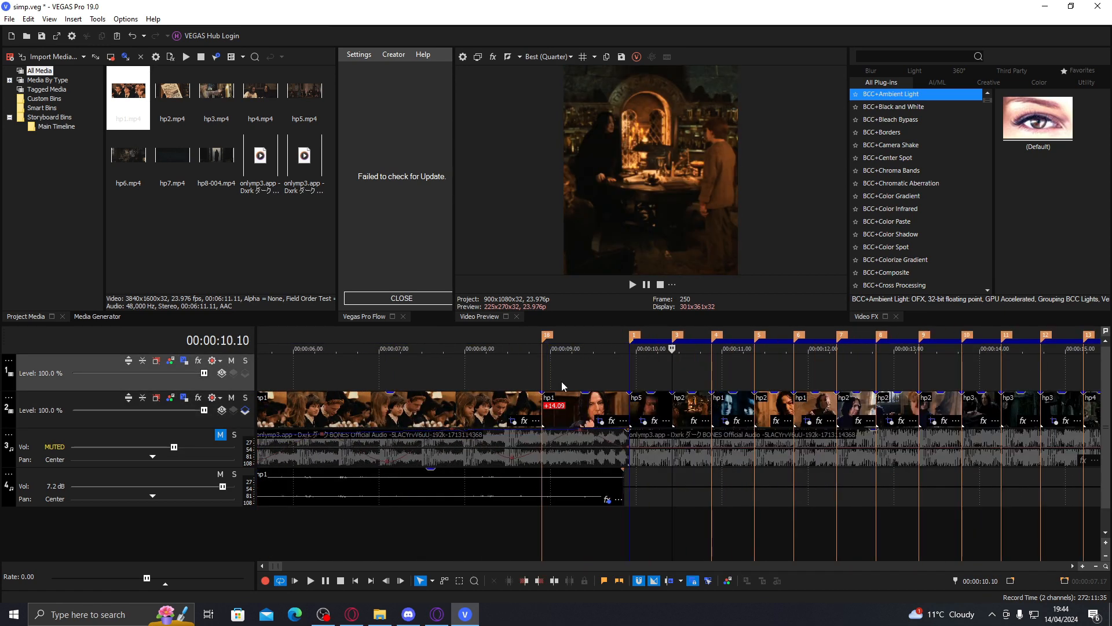
{"action": "left_click", "coordinate": [921, 373]}
{"action": "scroll", "coordinate": [912, 369], "scroll_direction": "down", "scroll_amount": 1}
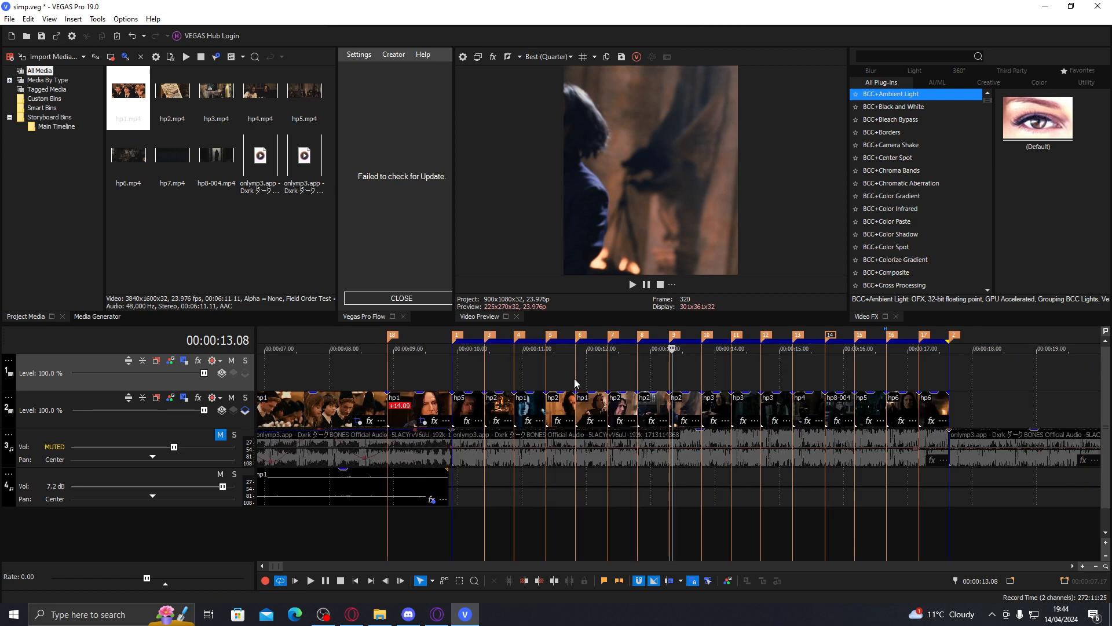
Examine the hp5 and hp6 clips along the sequence to pick the later hp5 clip for speed work.
{"action": "left_click", "coordinate": [872, 407]}
{"action": "scroll", "coordinate": [784, 400], "scroll_direction": "up", "scroll_amount": 1}
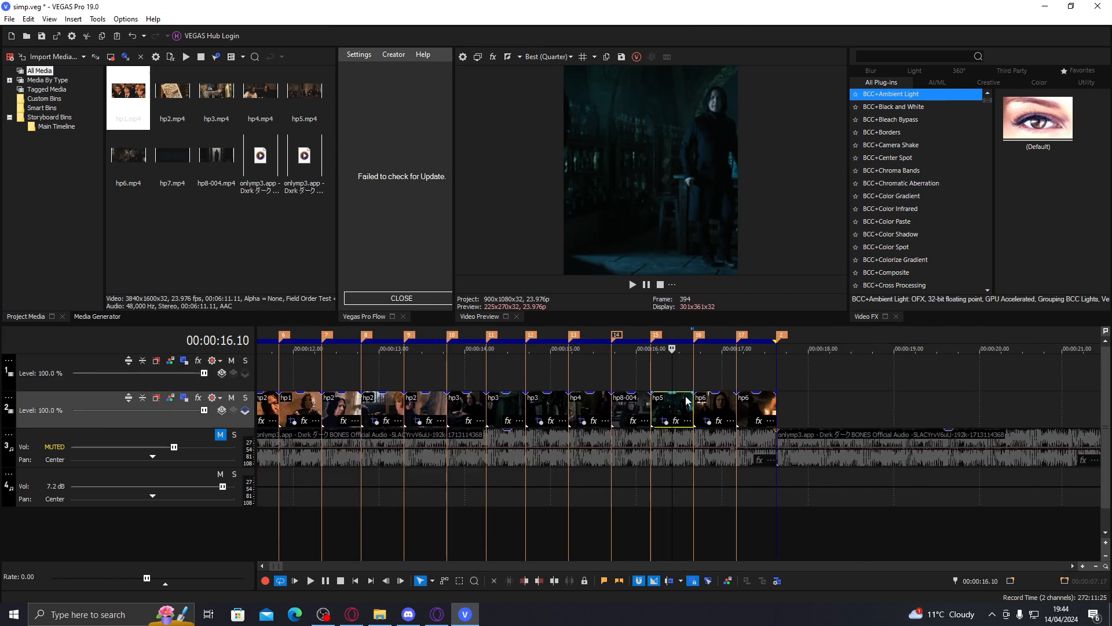
{"action": "left_click", "coordinate": [716, 408]}
{"action": "left_click", "coordinate": [657, 400]}
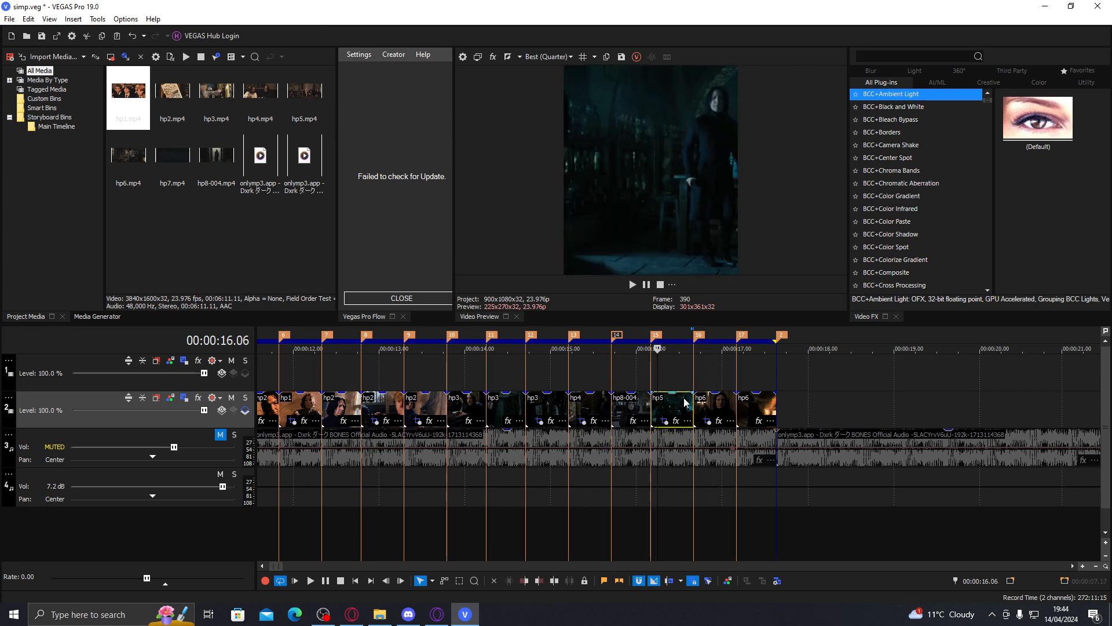
{"action": "scroll", "coordinate": [684, 402], "scroll_direction": "down", "scroll_amount": 1}
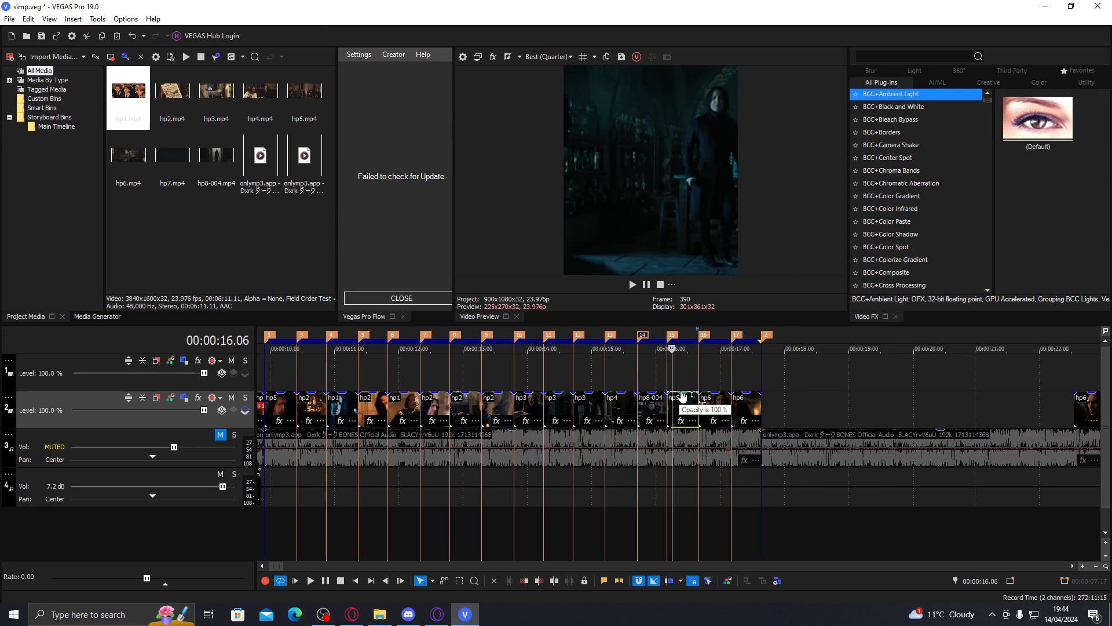
{"action": "left_click", "coordinate": [277, 407]}
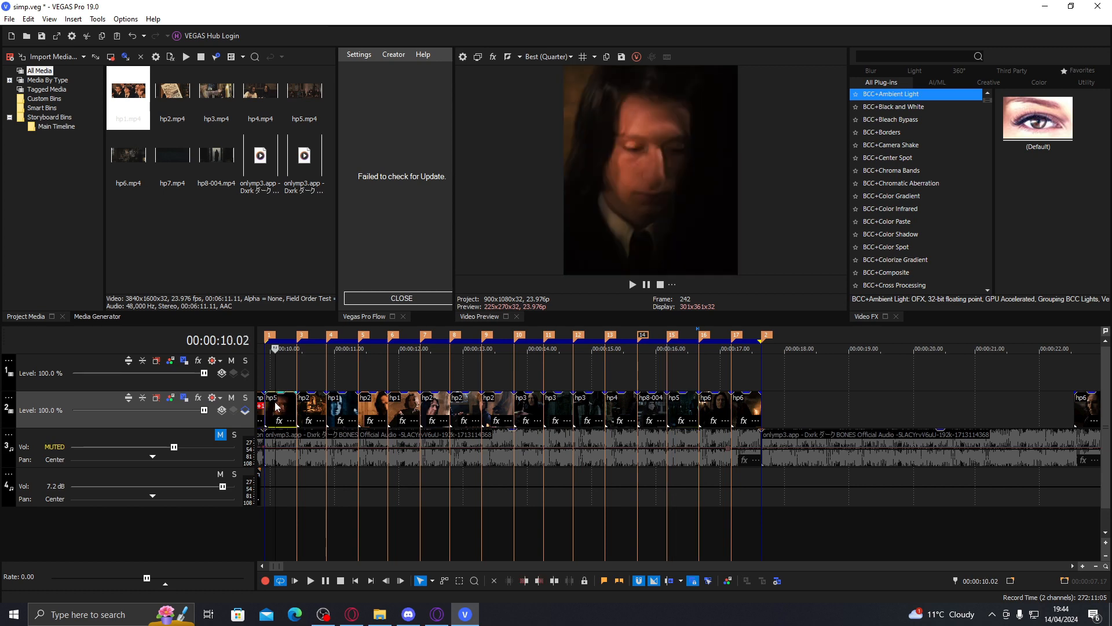
{"action": "left_click", "coordinate": [684, 404]}
{"action": "scroll", "coordinate": [743, 463], "scroll_direction": "up", "scroll_amount": 3}
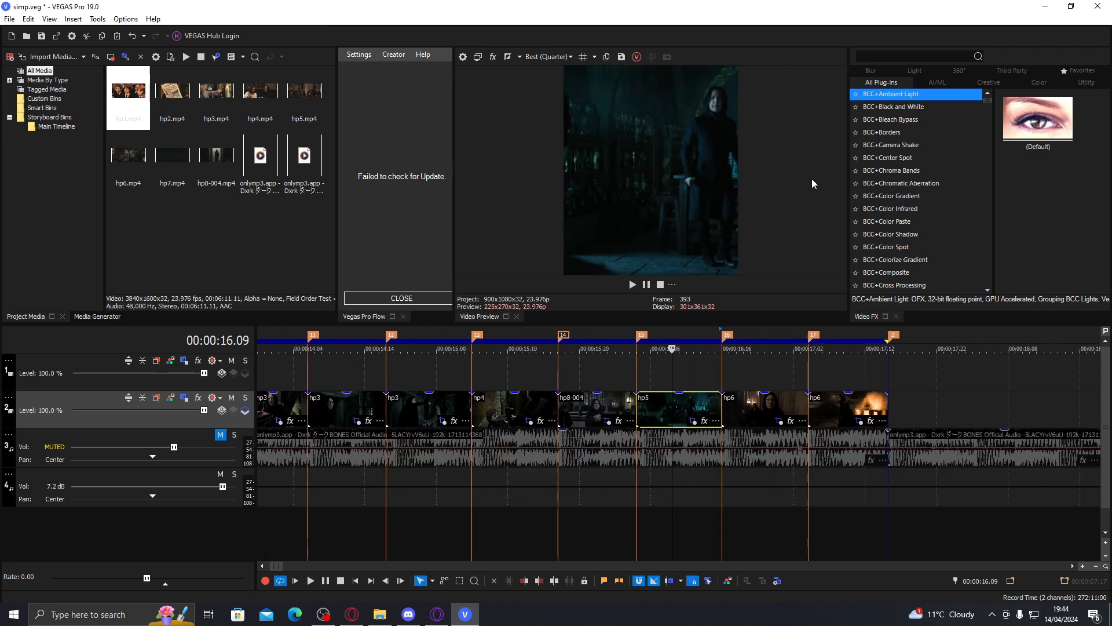
Reposition the later hp5 clip's crop frame over the standing figure at X Center 2,385.5 and save the project.
{"action": "left_click", "coordinate": [692, 422]}
{"action": "left_click", "coordinate": [97, 559]}
{"action": "left_click_drag", "start_coordinate": [486, 490], "coordinate": [538, 490]}
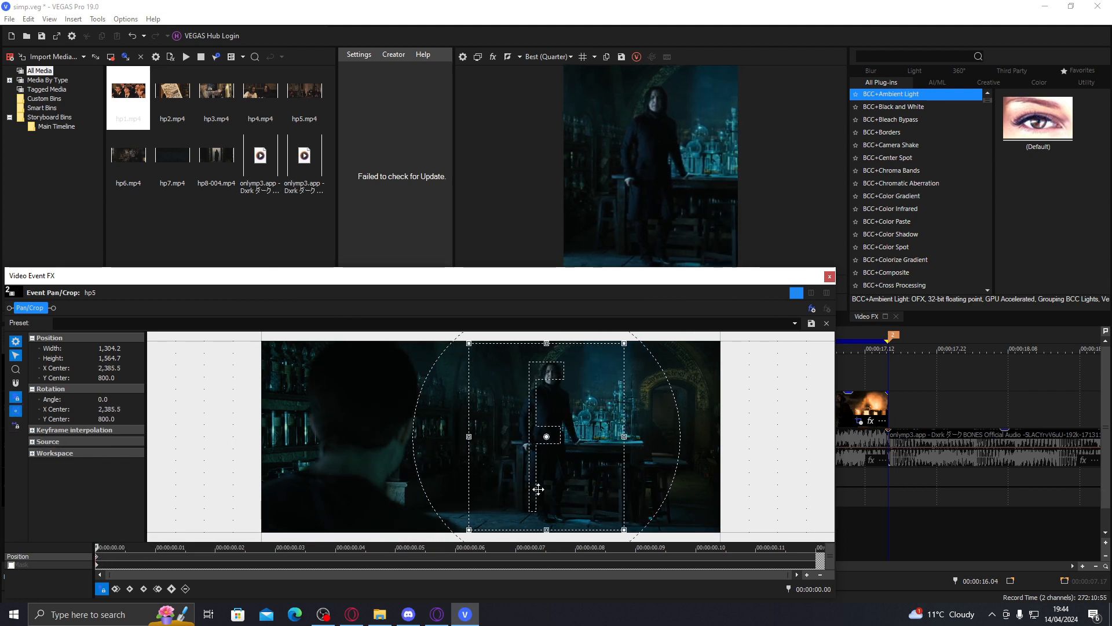
{"action": "left_click", "coordinate": [830, 276]}
{"action": "left_click", "coordinate": [667, 406]}
{"action": "key", "text": "ctrl+s"}
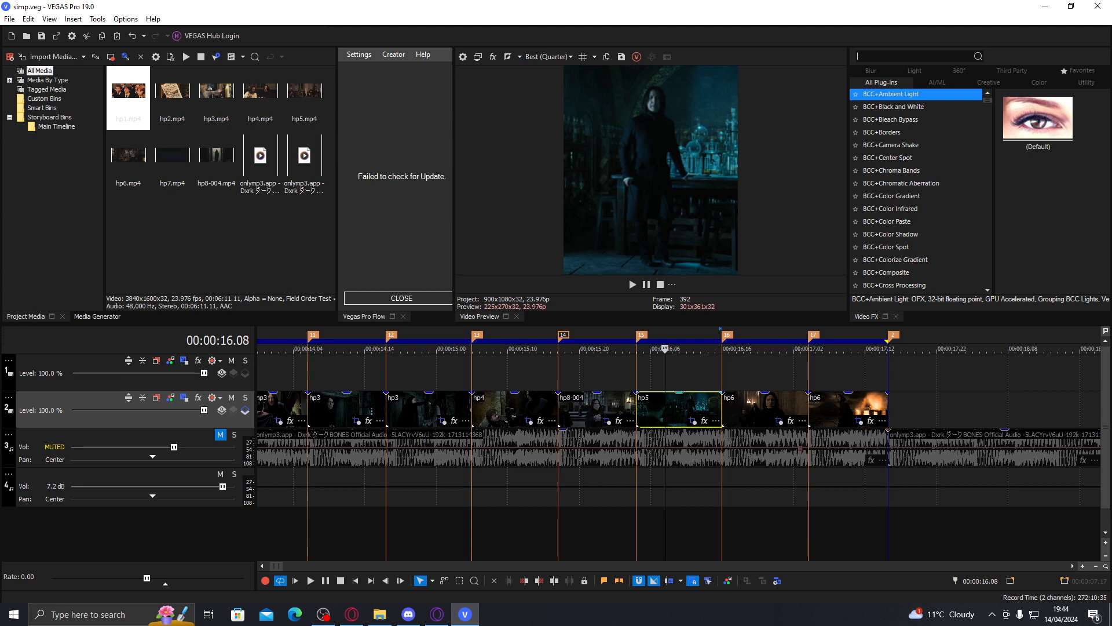
Find the Twixtor effects and apply TwixtorPRO with preset 2 to the later hp5 clip.
{"action": "type", "text": "twixtor"}
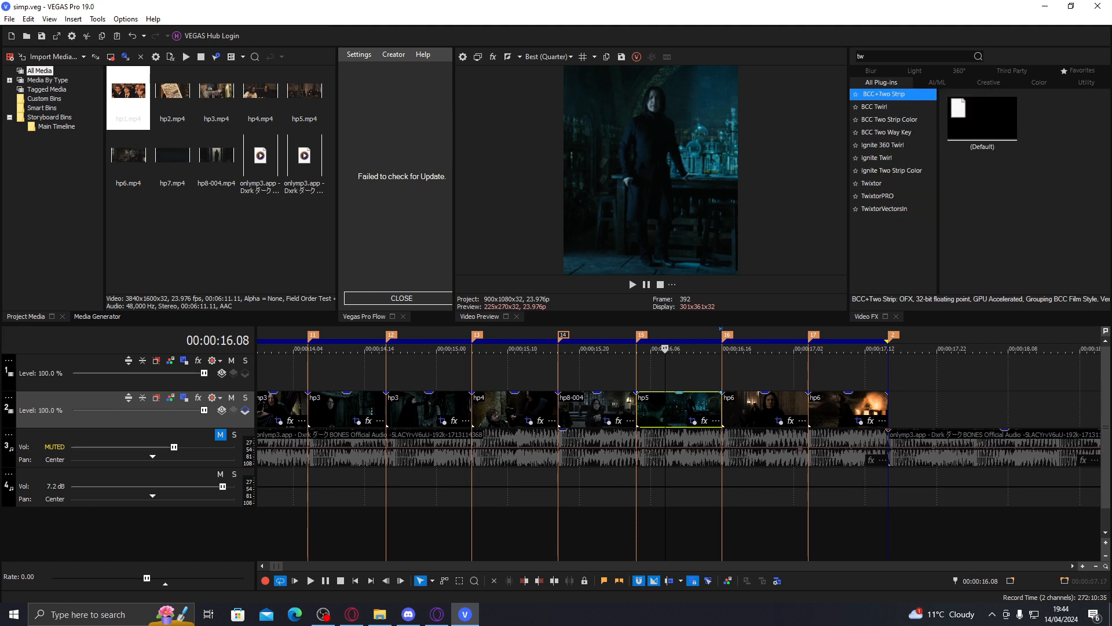
{"action": "left_click", "coordinate": [907, 111]}
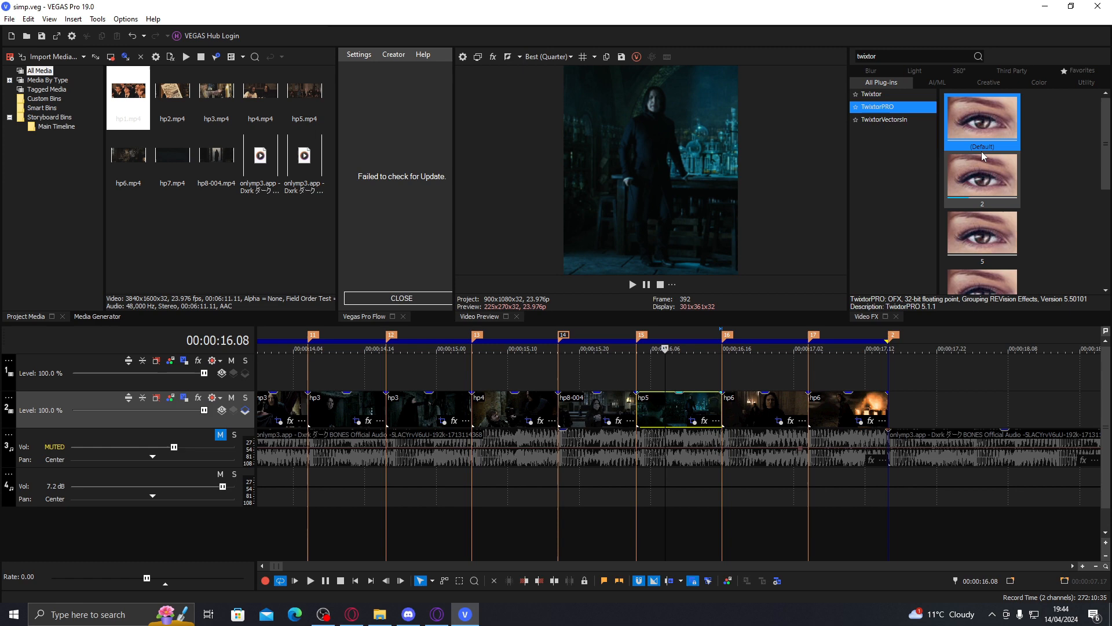
{"action": "double_click", "coordinate": [989, 181]}
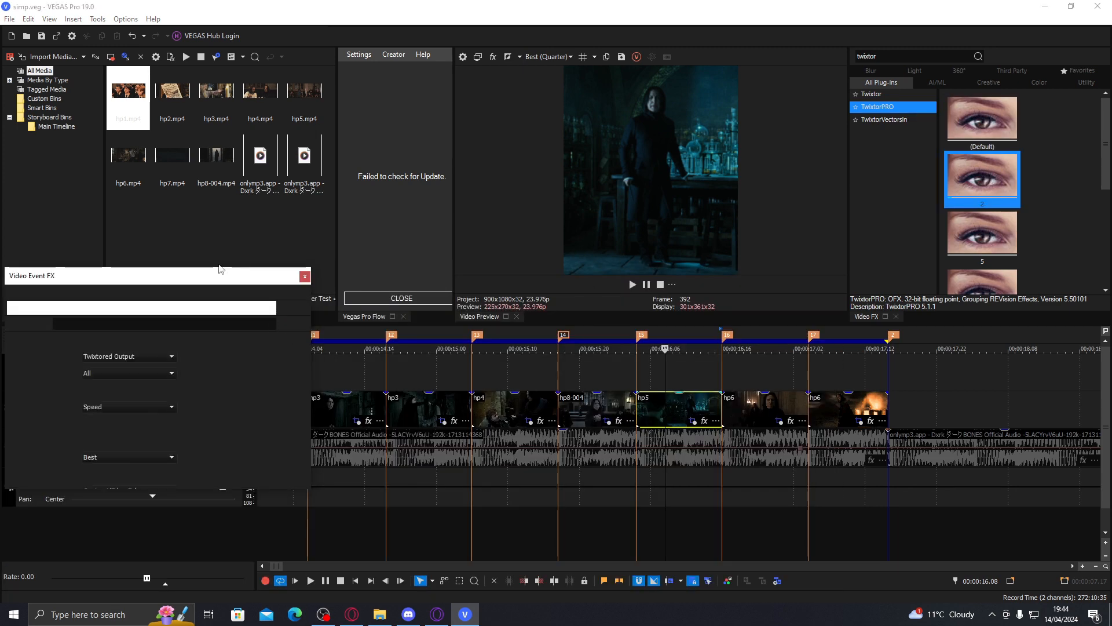
Set TwixtorPRO's Speed % to 200 and its Frame value to 23.98 on the hp5 clip.
{"action": "left_click_drag", "start_coordinate": [230, 214], "coordinate": [146, 218]}
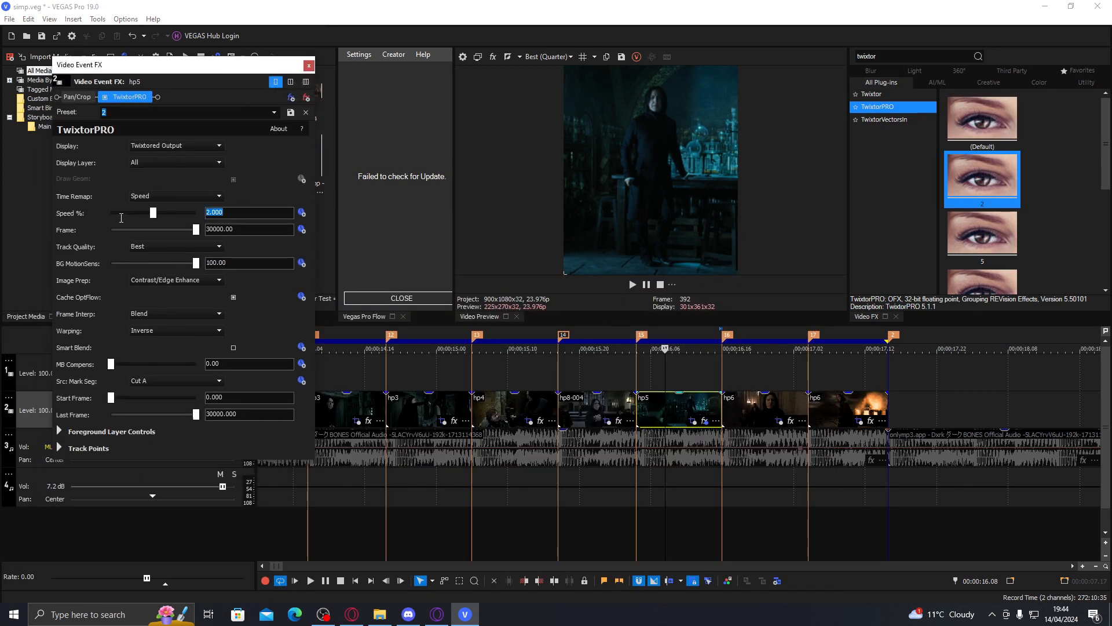
{"action": "type", "text": "200"}
{"action": "key", "text": "Return"}
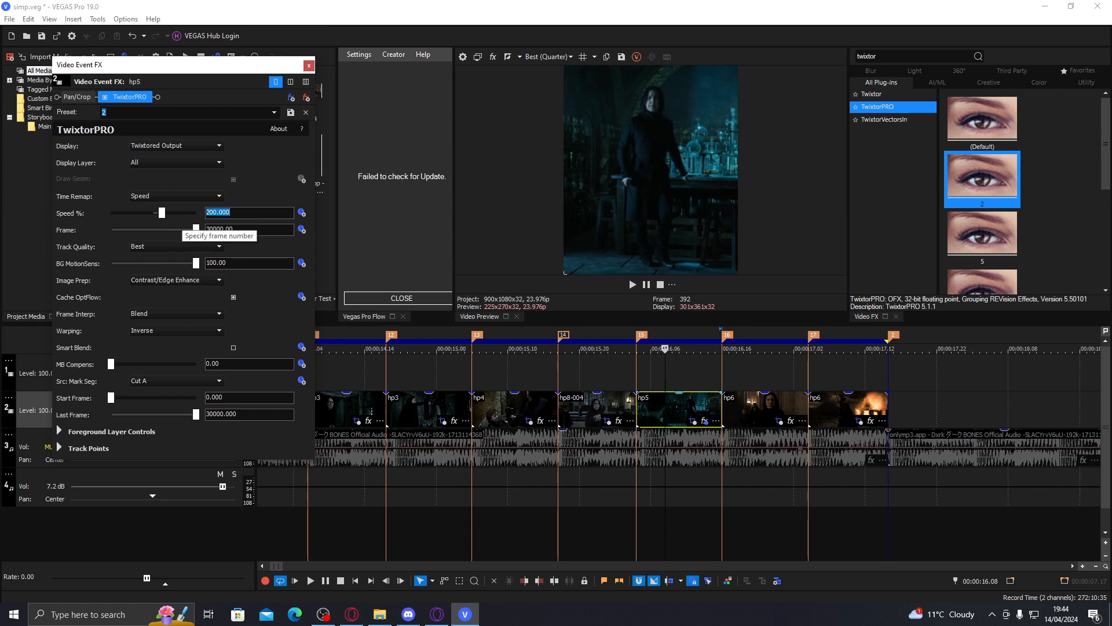
{"action": "key", "text": "Tab"}
{"action": "type", "text": "23"}
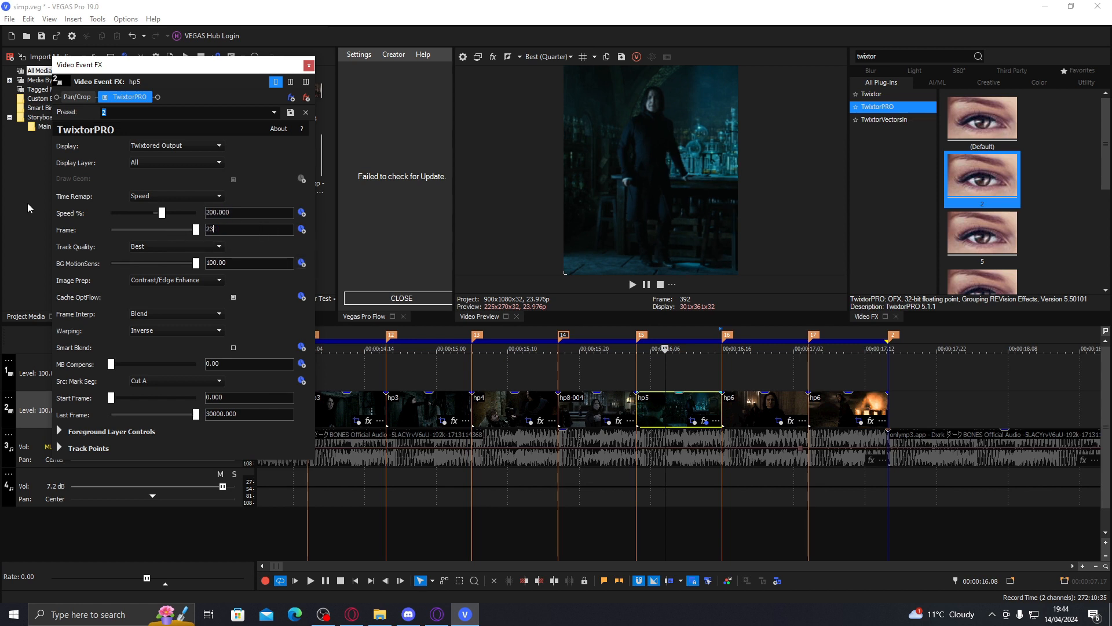
{"action": "type", "text": ".98"}
{"action": "key", "text": "Return"}
Animate TwixtorPRO's Speed % and add a keyframe of 30 at 00:00:00.07 in the hp5 clip.
{"action": "mouse_move", "coordinate": [666, 402]}
{"action": "left_mouse_down"}
{"action": "mouse_move", "coordinate": [644, 401]}
{"action": "mouse_move", "coordinate": [685, 397]}
{"action": "left_mouse_up"}
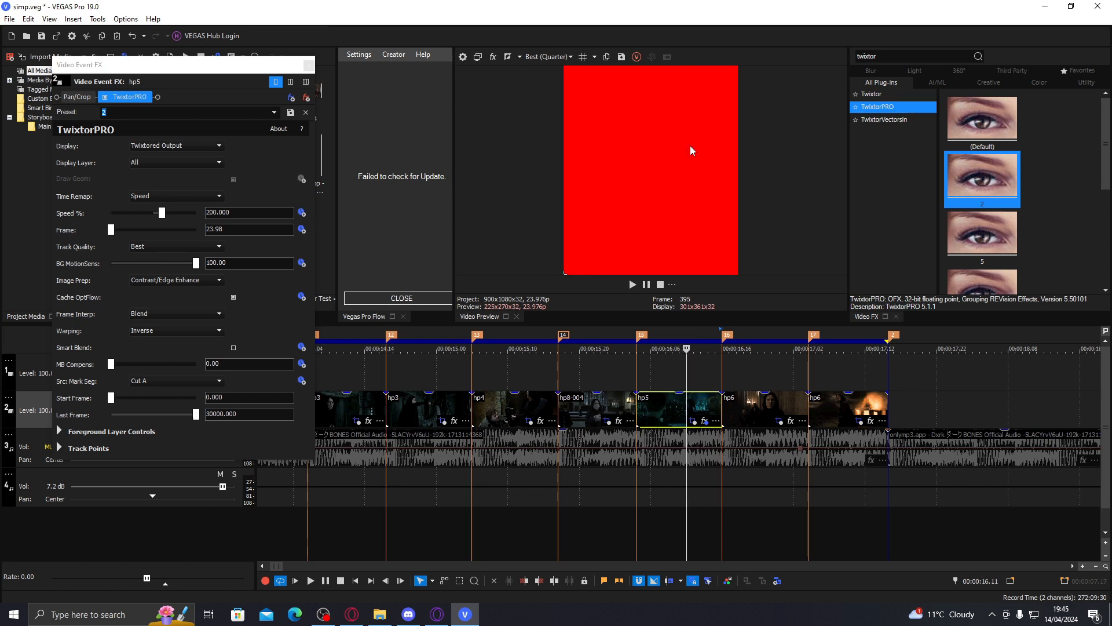
{"action": "left_click", "coordinate": [301, 213]}
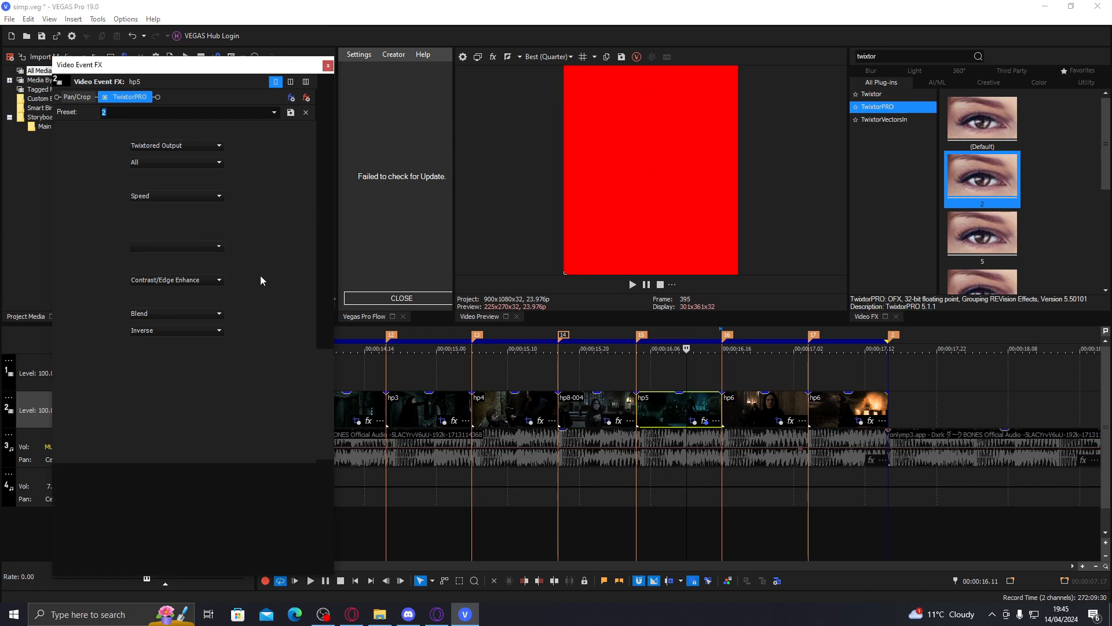
{"action": "left_click_drag", "start_coordinate": [214, 520], "coordinate": [238, 520]}
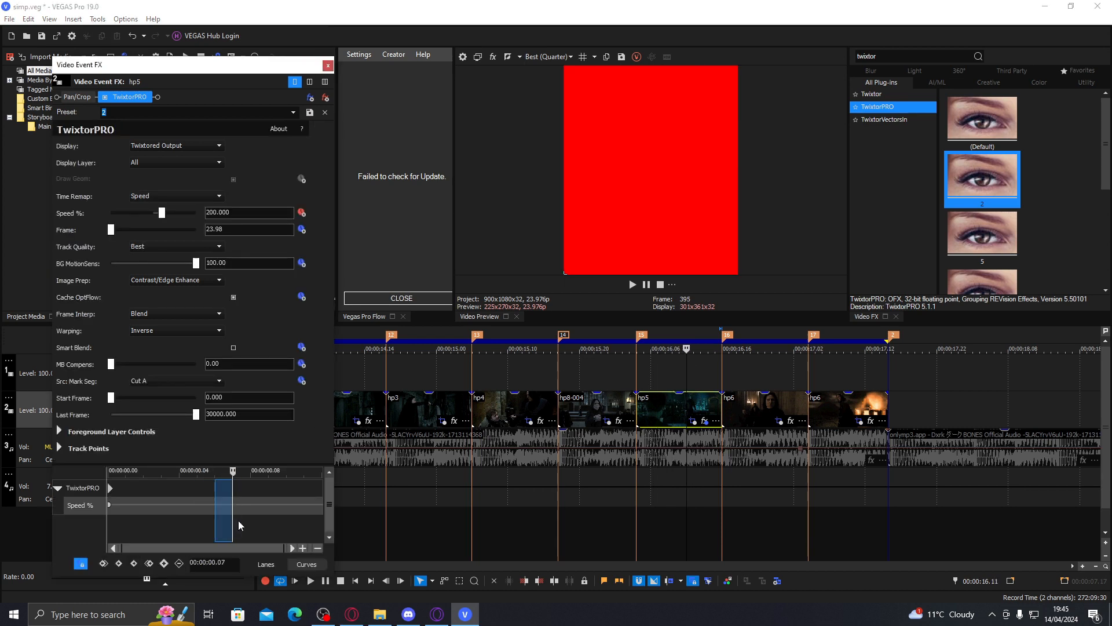
{"action": "double_click", "coordinate": [267, 212]}
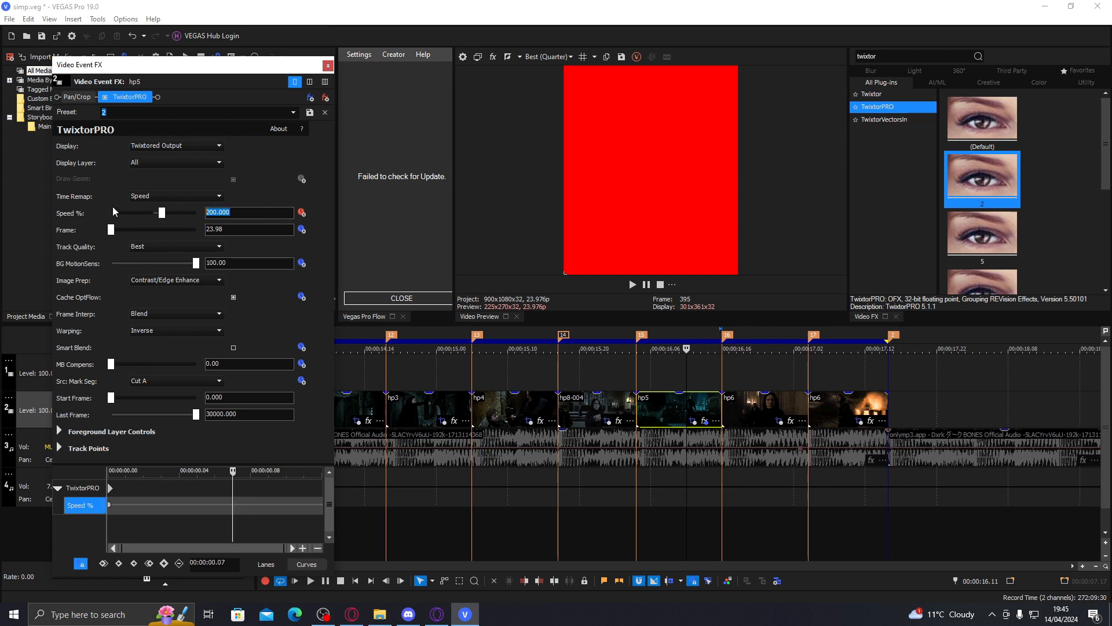
{"action": "left_click_drag", "start_coordinate": [186, 509], "coordinate": [249, 510]}
{"action": "left_click", "coordinate": [233, 506]}
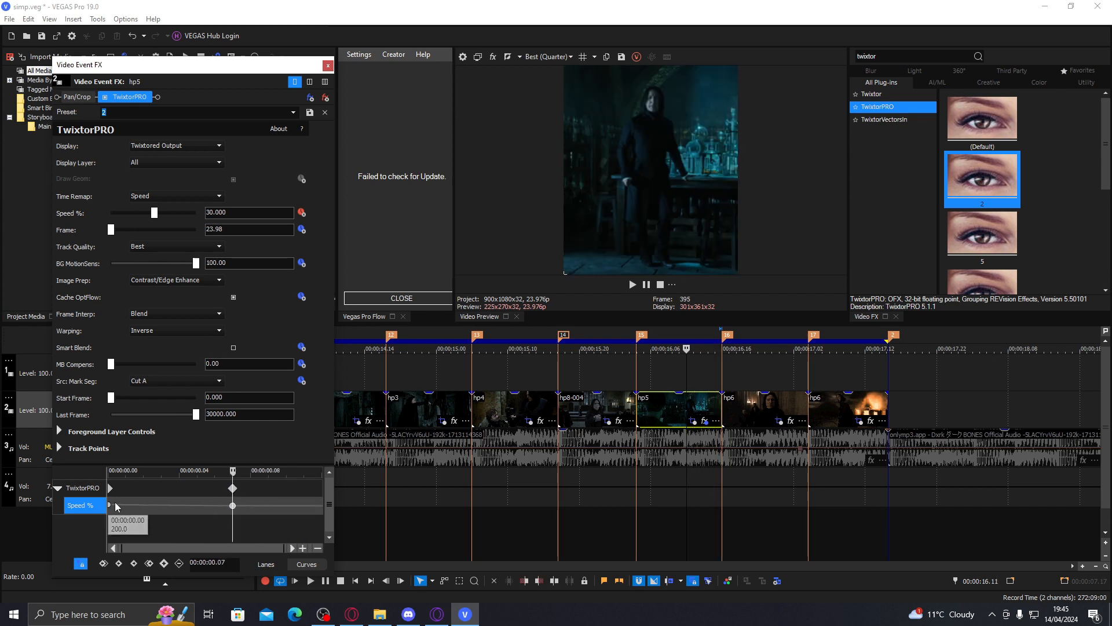
Add a Speed % keyframe of 200 at the hp5 clip's end, 00:00:00.12, and check the speed ramp between keyframes.
{"action": "left_click_drag", "start_coordinate": [253, 212], "coordinate": [105, 209]}
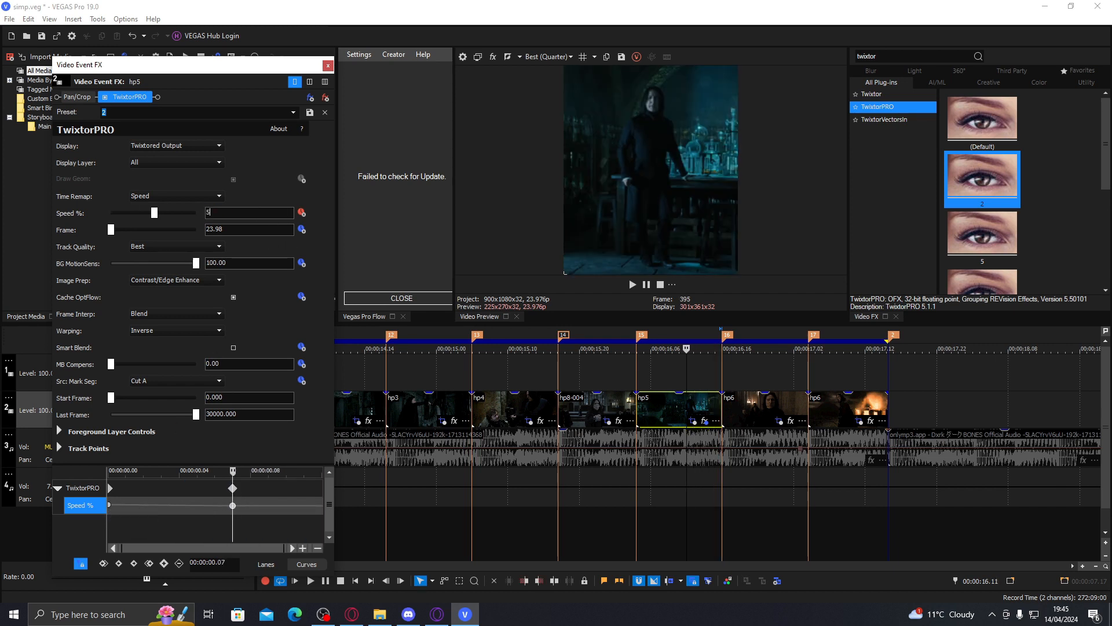
{"action": "left_click_drag", "start_coordinate": [108, 502], "coordinate": [351, 510]}
{"action": "left_click_drag", "start_coordinate": [130, 501], "coordinate": [303, 497]}
{"action": "left_click", "coordinate": [296, 496]}
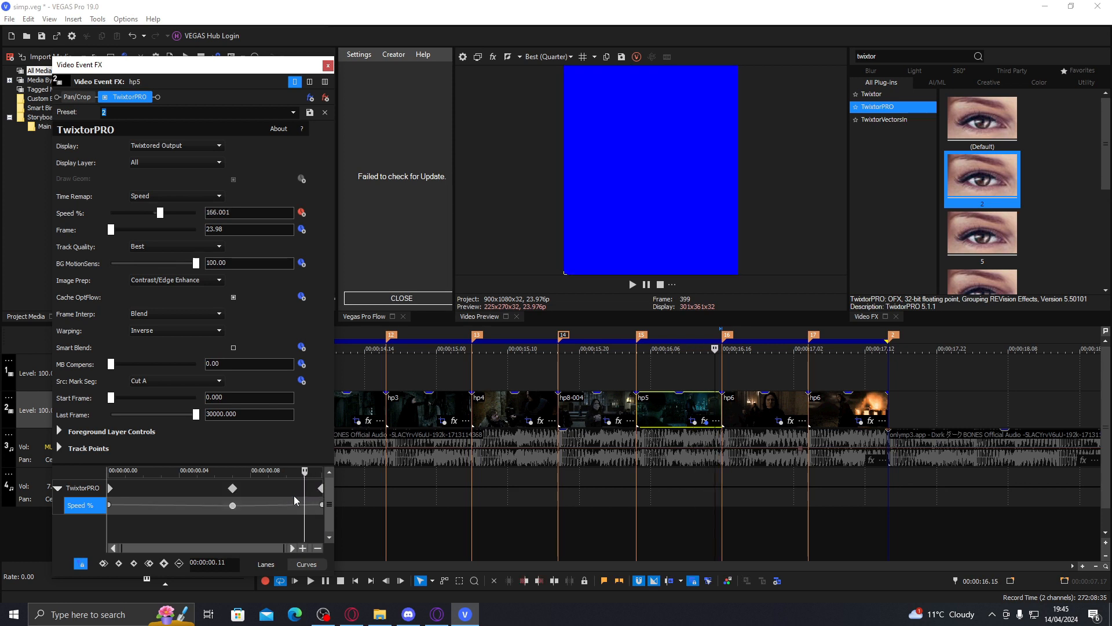
{"action": "left_click", "coordinate": [232, 505]}
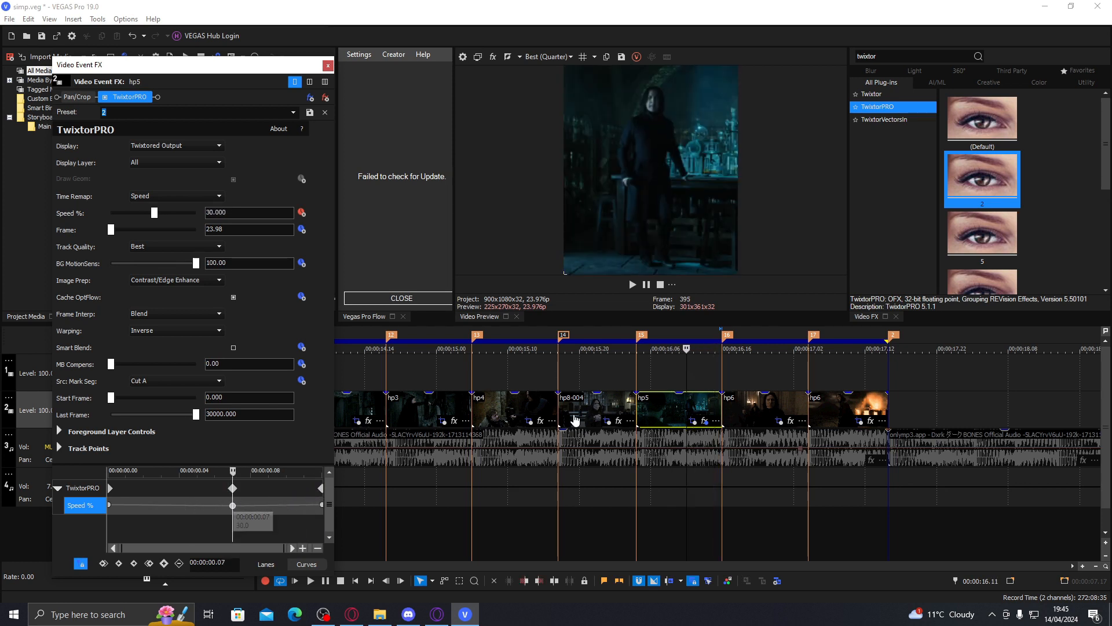
{"action": "mouse_move", "coordinate": [737, 410]}
{"action": "left_mouse_down"}
{"action": "mouse_move", "coordinate": [740, 388]}
{"action": "mouse_move", "coordinate": [737, 409]}
{"action": "left_mouse_up"}
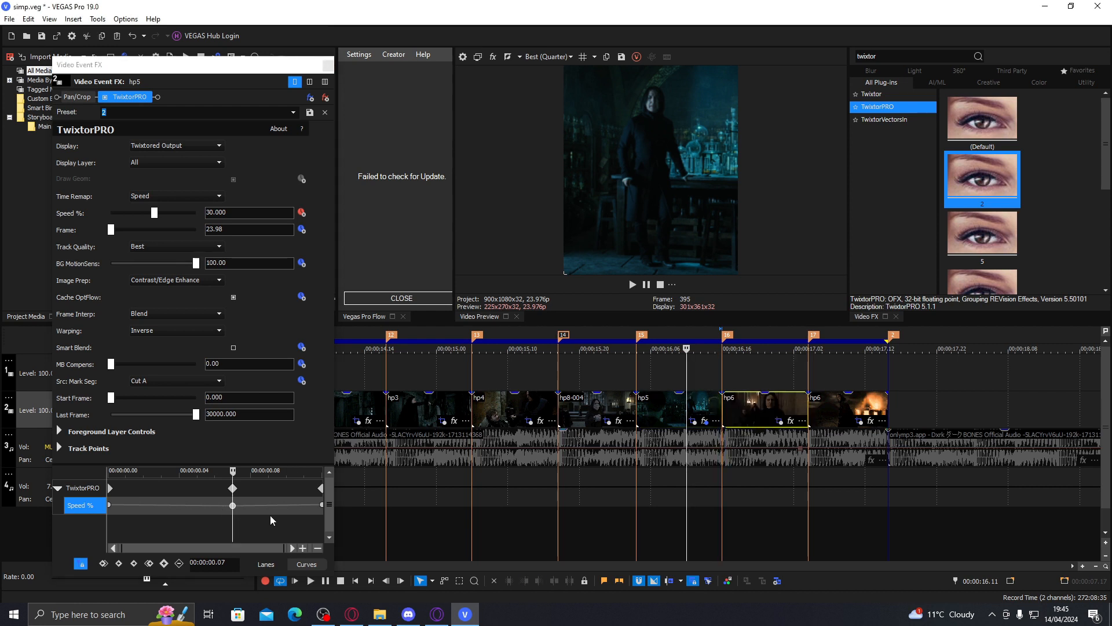
{"action": "left_click_drag", "start_coordinate": [270, 516], "coordinate": [302, 514]}
{"action": "left_click", "coordinate": [311, 492]}
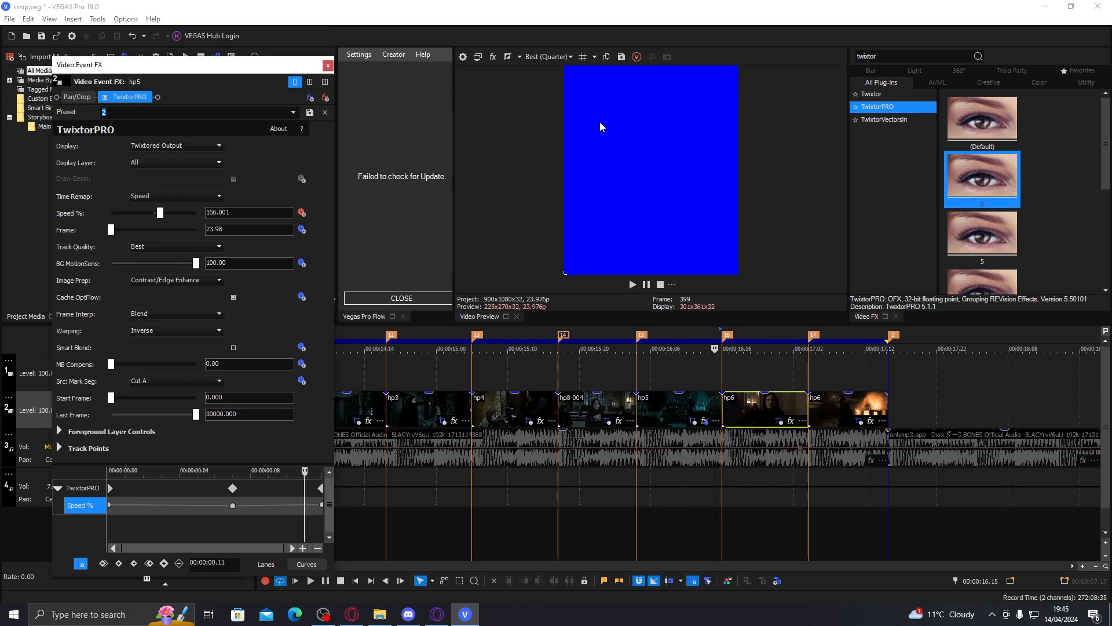
Dismiss the Vegas Pro Flow notices, load the "no" curve and adjust it to about 0.05, 0.75, 0.54, 0.98 for the hp5 clip.
{"action": "left_click", "coordinate": [402, 299]}
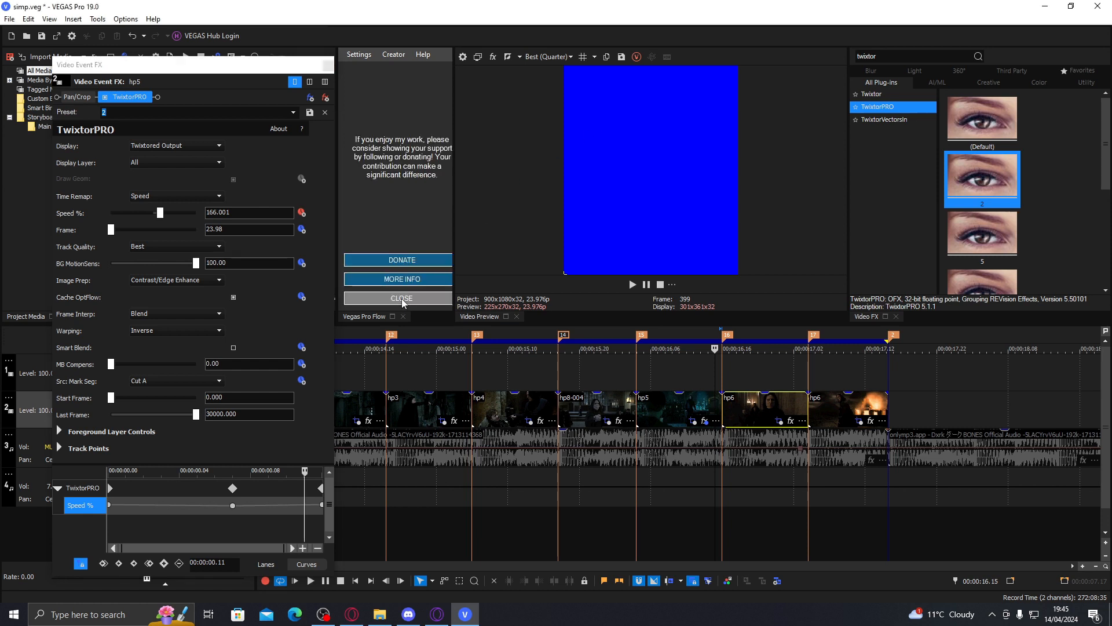
{"action": "left_click", "coordinate": [402, 299]}
{"action": "left_click", "coordinate": [400, 257]}
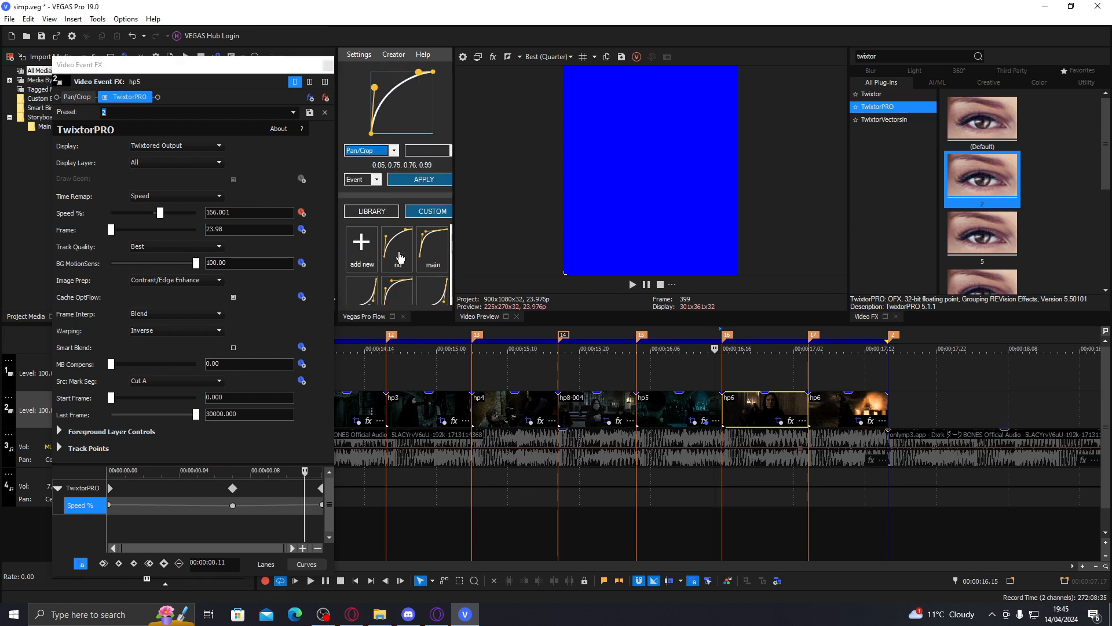
{"action": "left_click", "coordinate": [651, 406]}
{"action": "left_click_drag", "start_coordinate": [419, 72], "coordinate": [409, 74]}
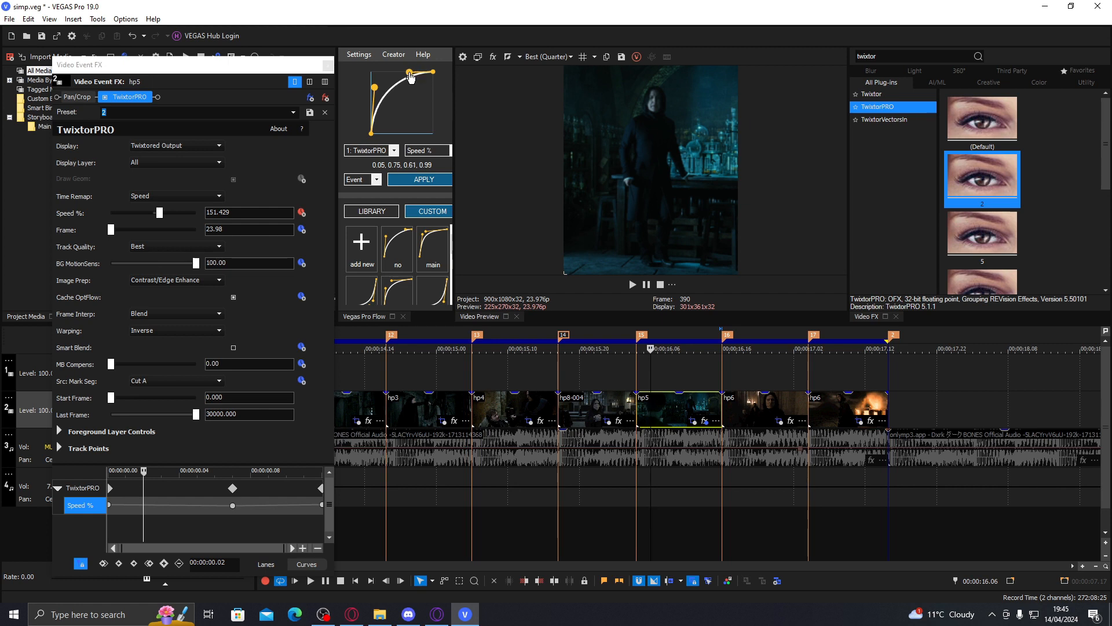
Move the adjoining hp6 clip to the upper track, extend the hp5 clip to inspect its end keyframe, and trim it back to marker 16.
{"action": "left_click", "coordinate": [708, 405]}
{"action": "mouse_move", "coordinate": [735, 405]}
{"action": "left_mouse_down"}
{"action": "mouse_move", "coordinate": [734, 375]}
{"action": "mouse_move", "coordinate": [749, 402]}
{"action": "left_mouse_up"}
{"action": "left_click", "coordinate": [268, 506]}
{"action": "mouse_move", "coordinate": [255, 502]}
{"action": "left_mouse_down"}
{"action": "mouse_move", "coordinate": [239, 501]}
{"action": "mouse_move", "coordinate": [253, 500]}
{"action": "left_mouse_up"}
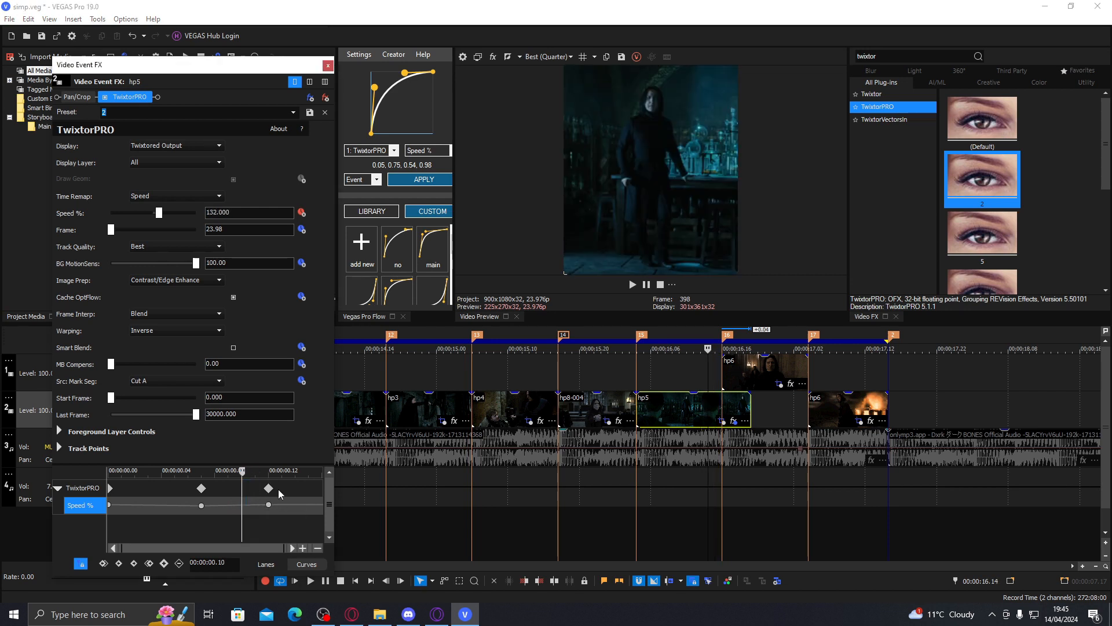
{"action": "left_click", "coordinate": [268, 504]}
{"action": "left_click", "coordinate": [623, 452]}
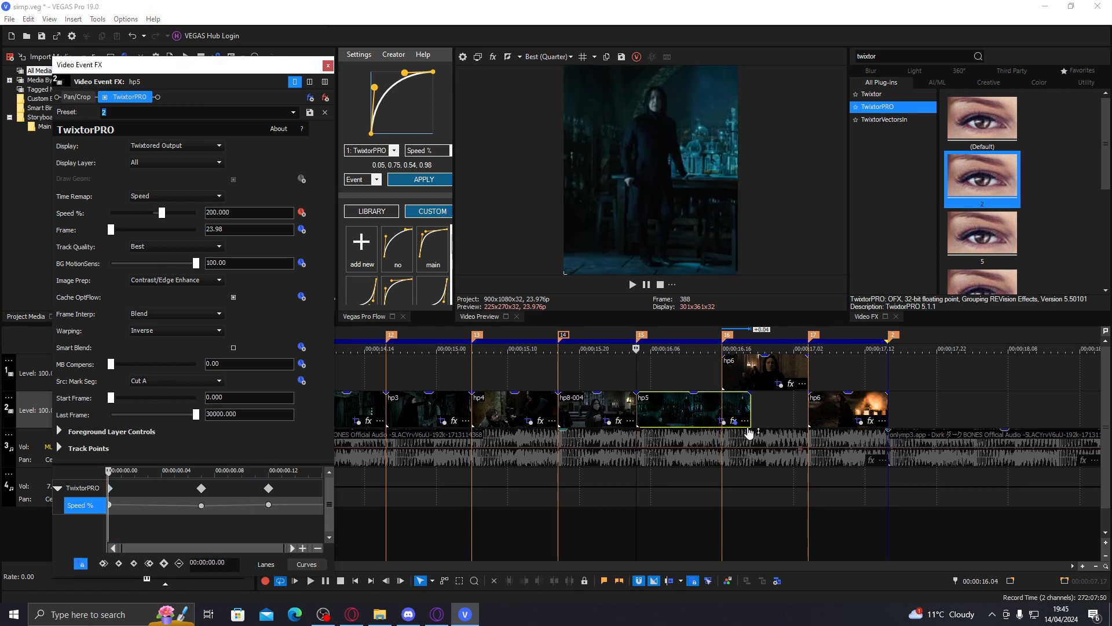
{"action": "left_click_drag", "start_coordinate": [749, 403], "coordinate": [722, 403]}
Set the hp5 clip's first Speed % keyframe to 300 and apply a 0.00, 0.41, 0.40, 0.99 curve to the opening speed ramp.
{"action": "left_click", "coordinate": [657, 411]}
{"action": "left_click_drag", "start_coordinate": [404, 74], "coordinate": [374, 106]}
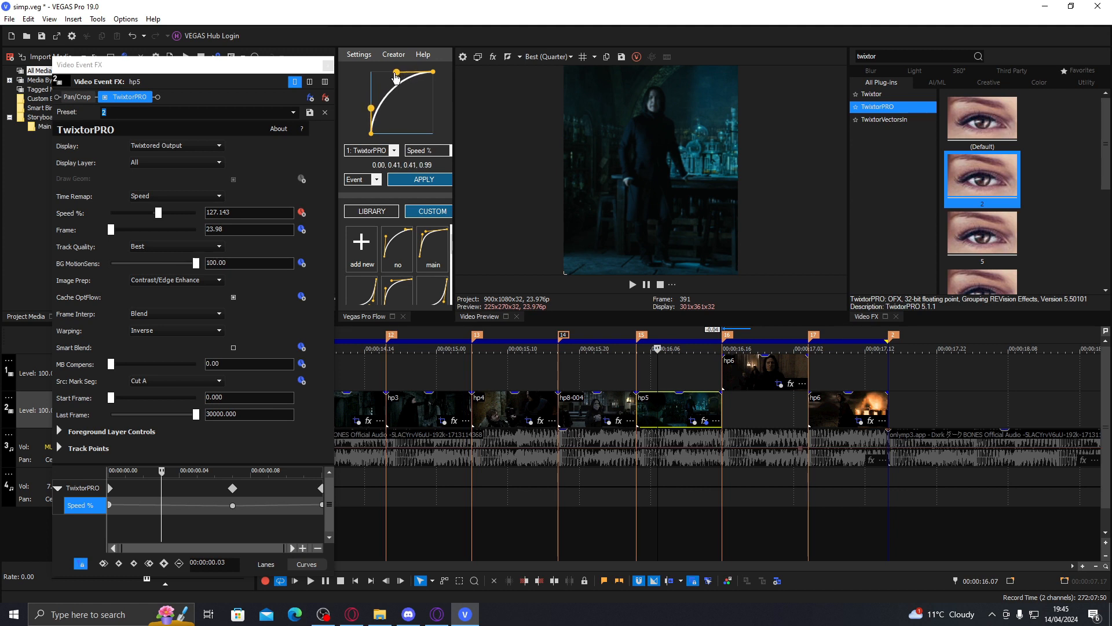
{"action": "left_click", "coordinate": [109, 505]}
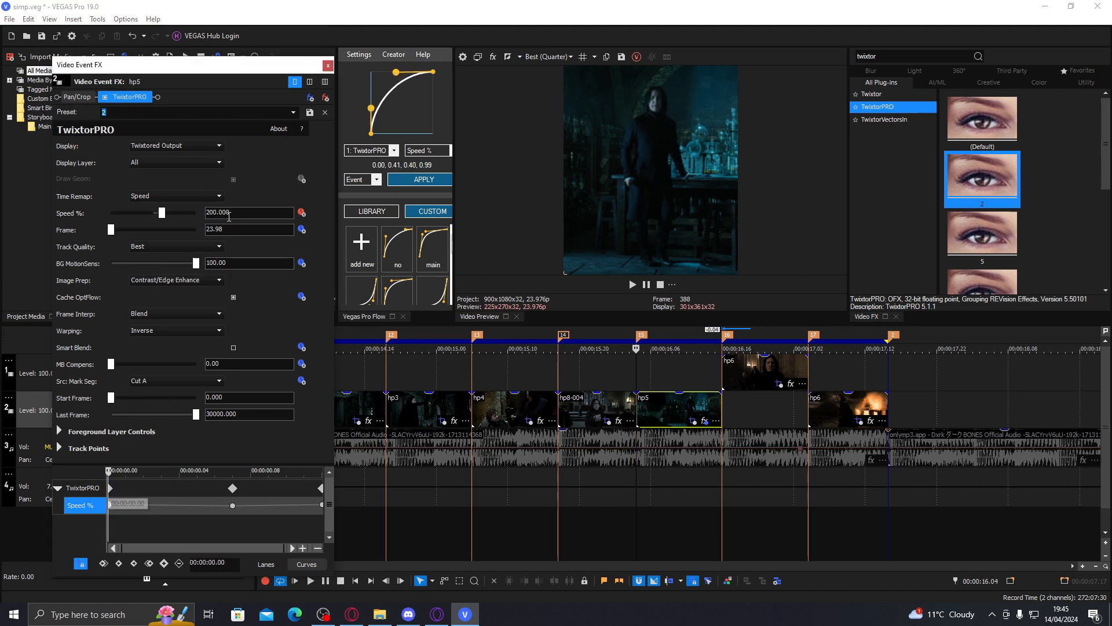
{"action": "type", "text": "300"}
{"action": "key", "text": "Return"}
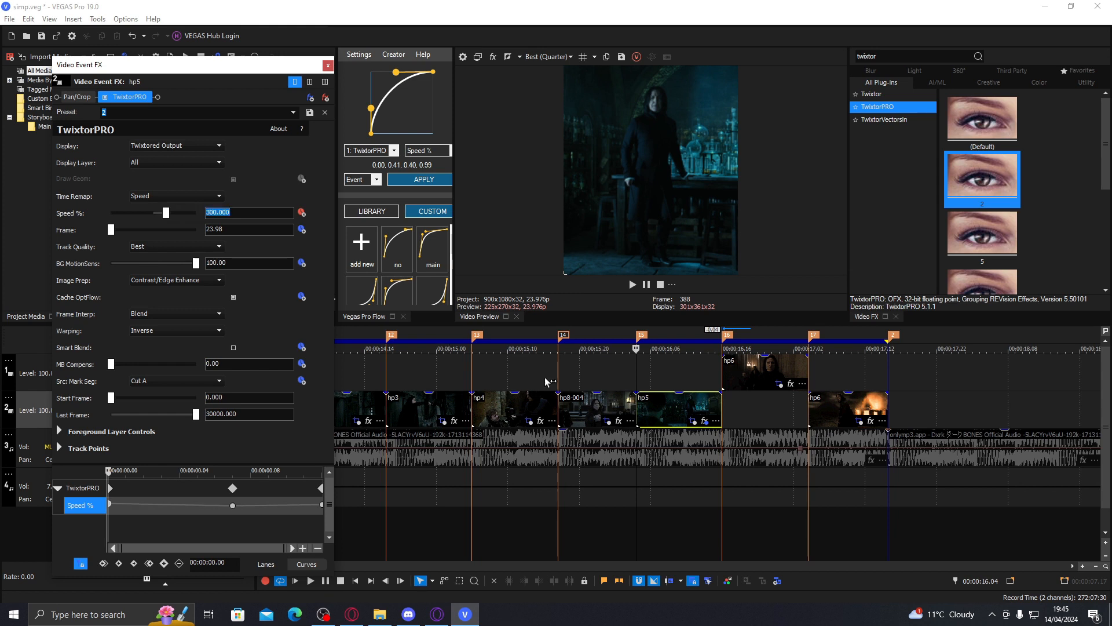
{"action": "left_click", "coordinate": [423, 179]}
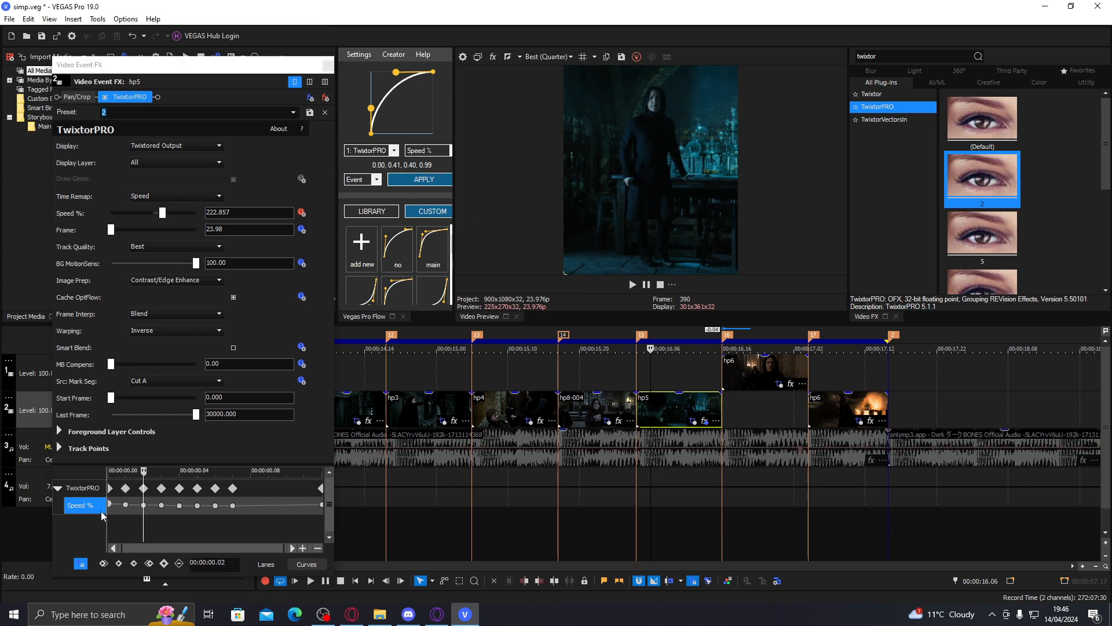
Shape an easing curve of 0.62, 0.06, 0.97, 0.58 and apply it to the hp5 clip's closing Speed % ramp.
{"action": "left_click_drag", "start_coordinate": [113, 525], "coordinate": [277, 521]}
{"action": "left_click", "coordinate": [708, 410]}
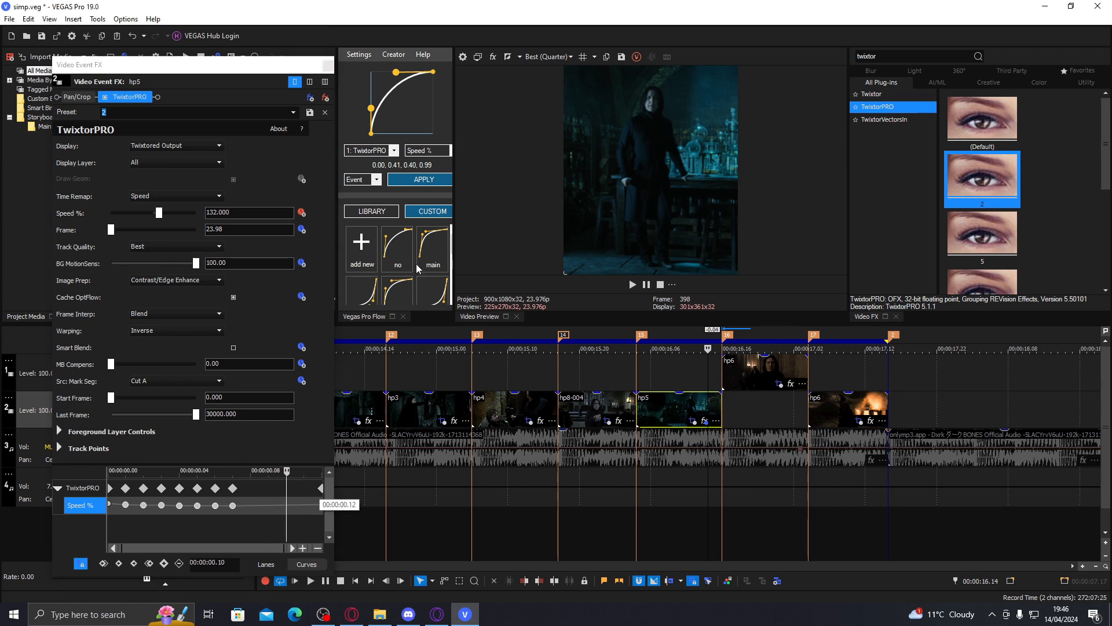
{"action": "left_click", "coordinate": [428, 296]}
{"action": "left_click_drag", "start_coordinate": [427, 124], "coordinate": [422, 72]}
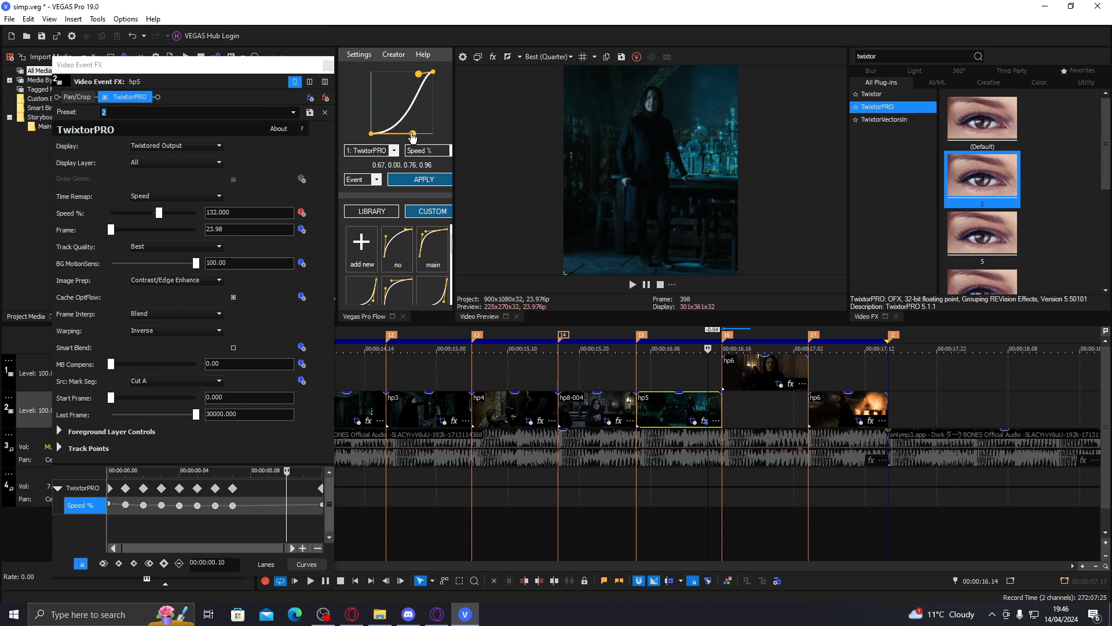
{"action": "left_click", "coordinate": [321, 505]}
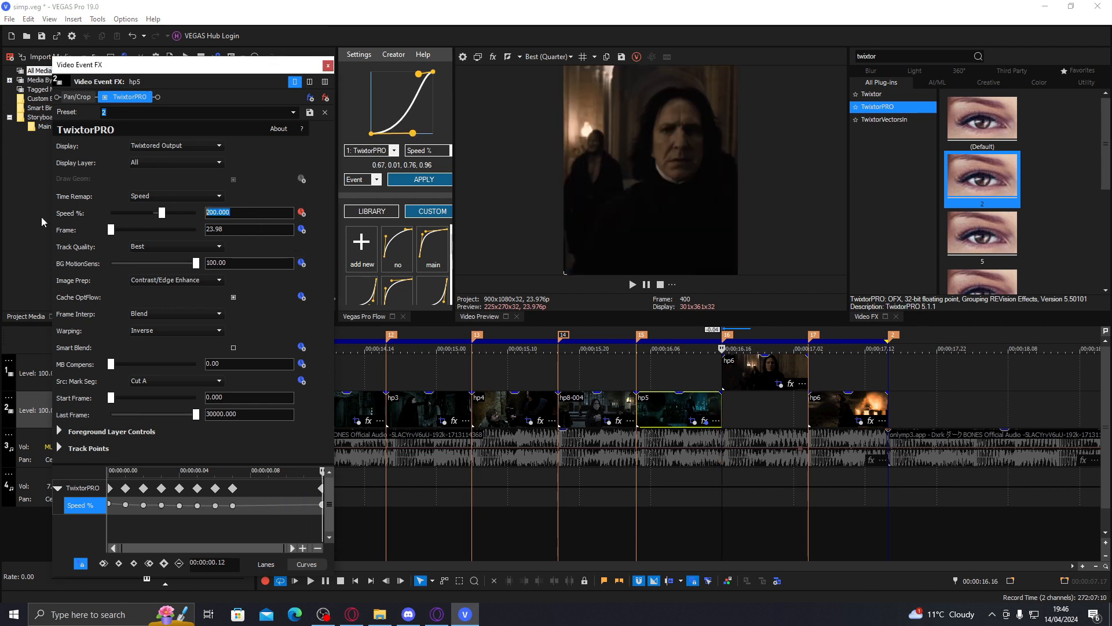
{"action": "left_click", "coordinate": [701, 414]}
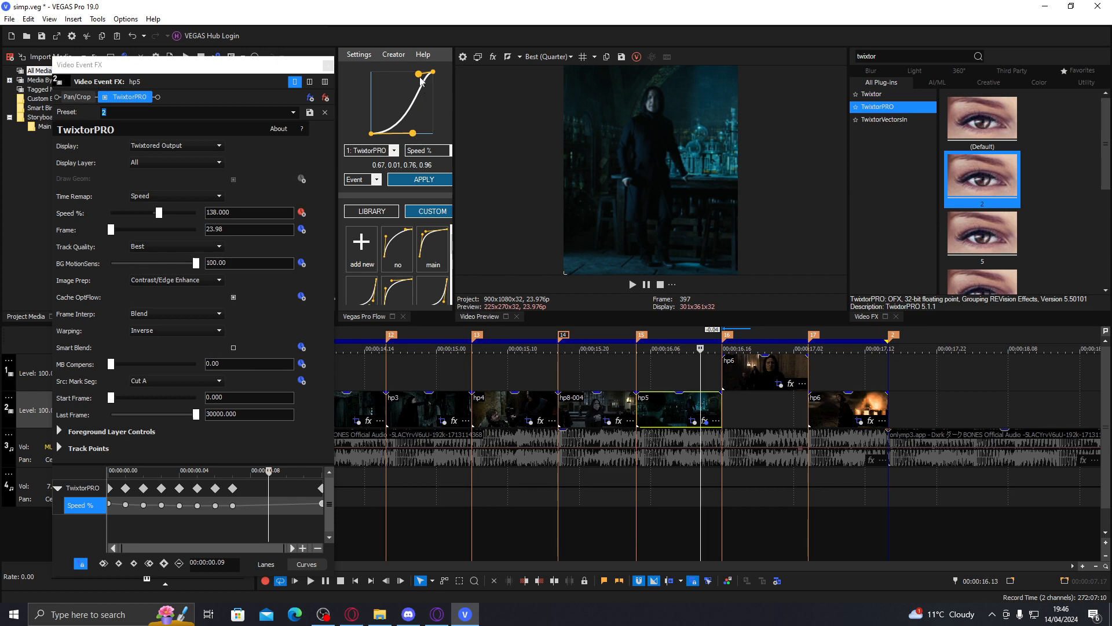
{"action": "left_click_drag", "start_coordinate": [421, 78], "coordinate": [431, 97]}
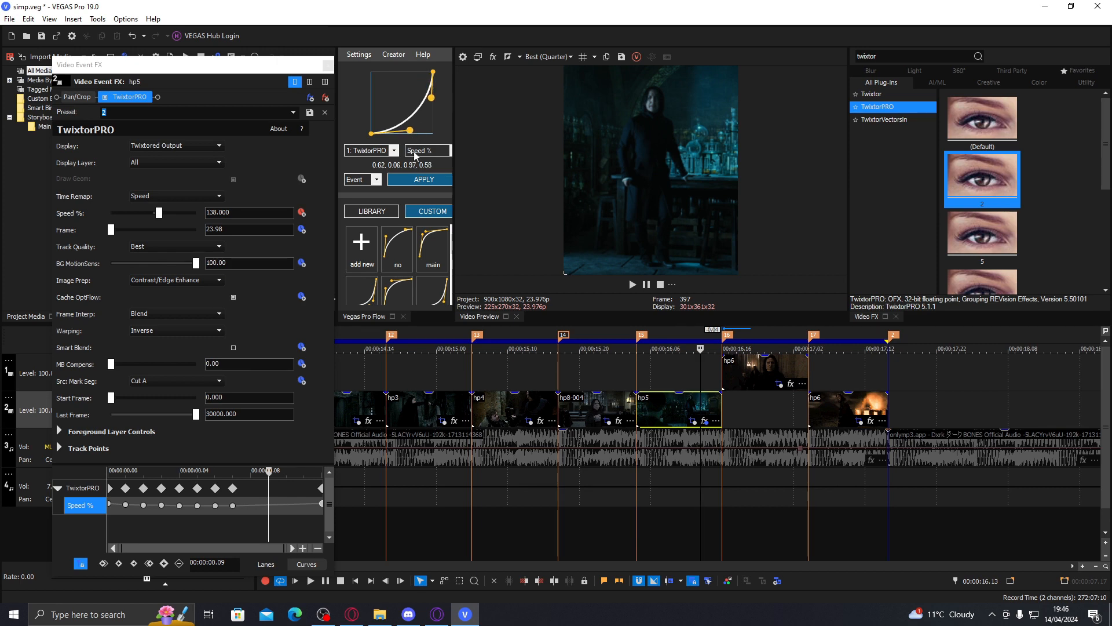
{"action": "left_click", "coordinate": [418, 179]}
{"action": "left_click", "coordinate": [328, 68]}
Loop playback over the hp5 clip between markers 15 and 16 to check its speed ramps.
{"action": "double_click", "coordinate": [678, 410]}
{"action": "key", "text": "space"}
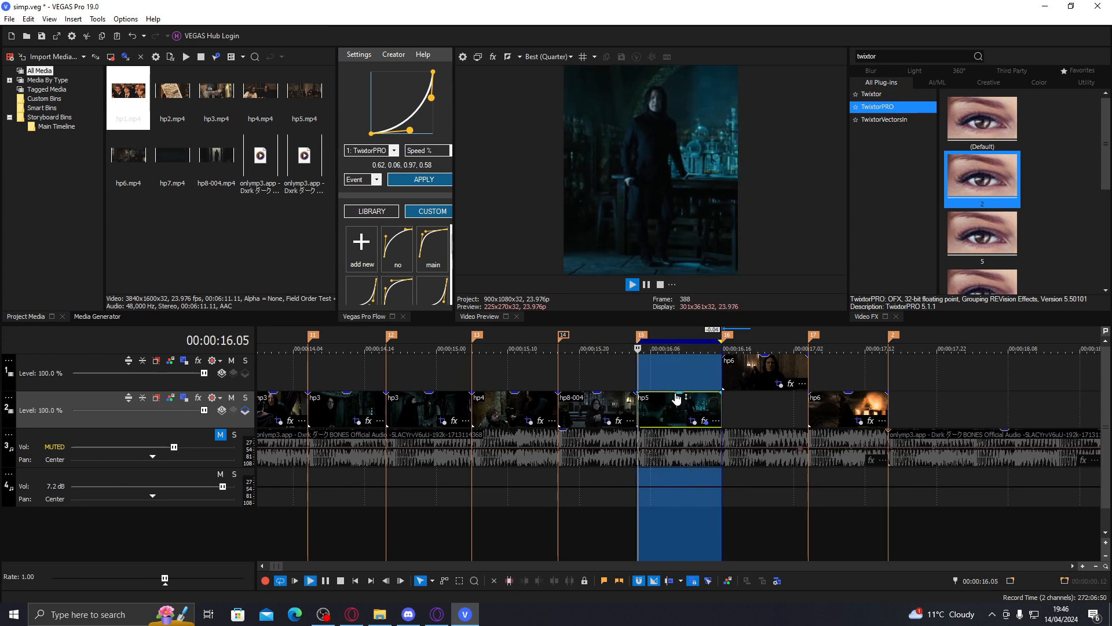
{"action": "left_click", "coordinate": [680, 415]}
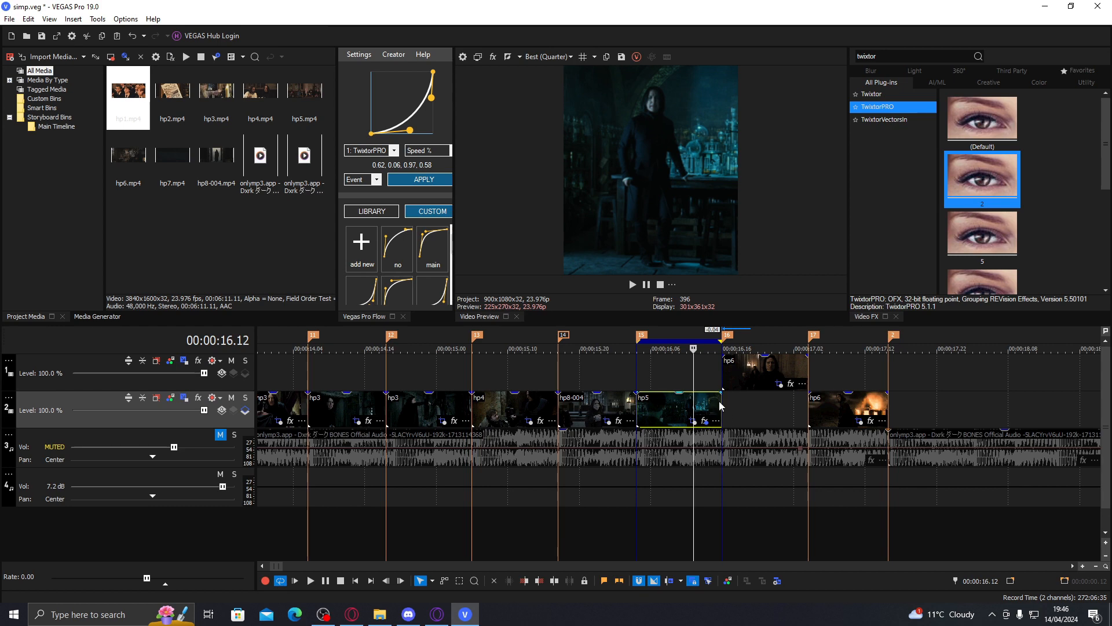
Copy the hp5 clip between markers 15 and 16, including its TwixtorPRO speed ramps.
{"action": "right_click", "coordinate": [683, 403]}
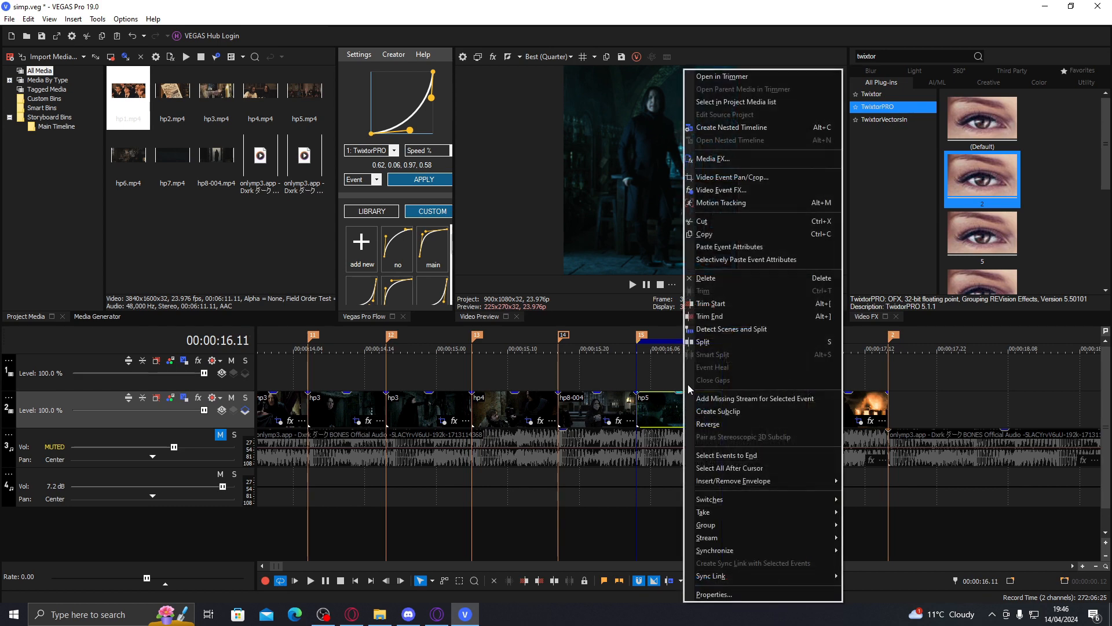
{"action": "left_click", "coordinate": [714, 237]}
{"action": "scroll", "coordinate": [637, 394], "scroll_direction": "down", "scroll_amount": 2}
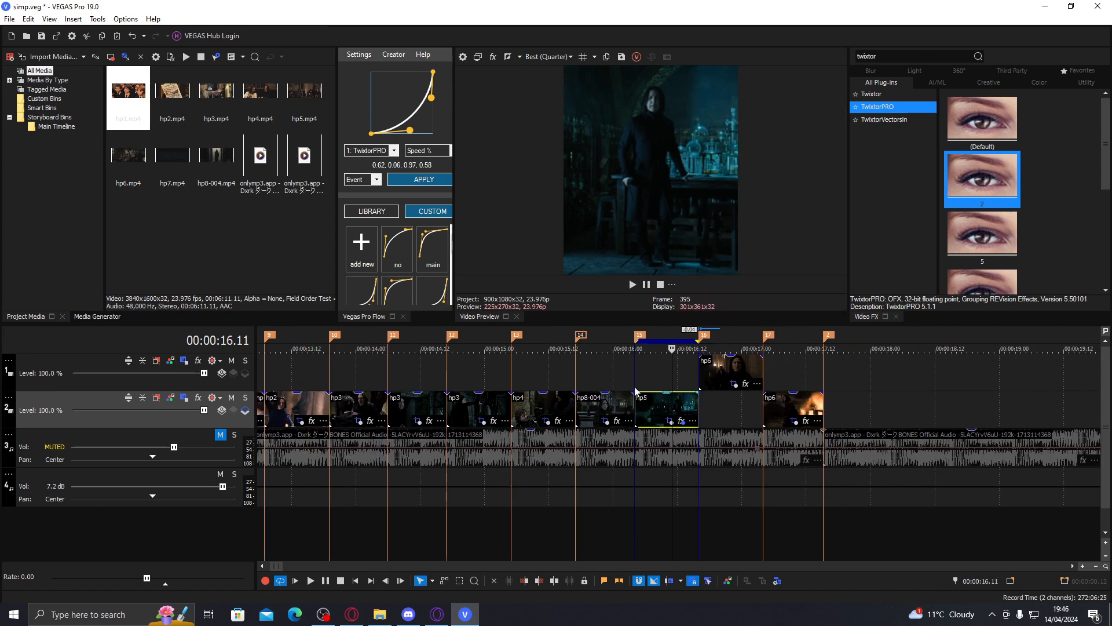
{"action": "left_click", "coordinate": [217, 168]}
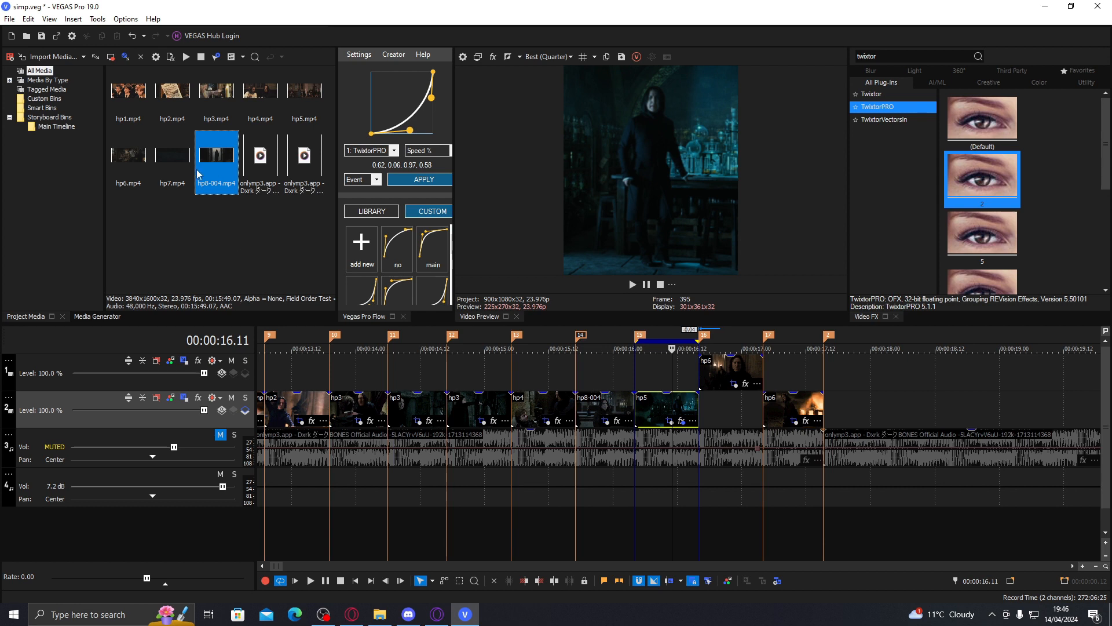
{"action": "left_click", "coordinate": [167, 161]}
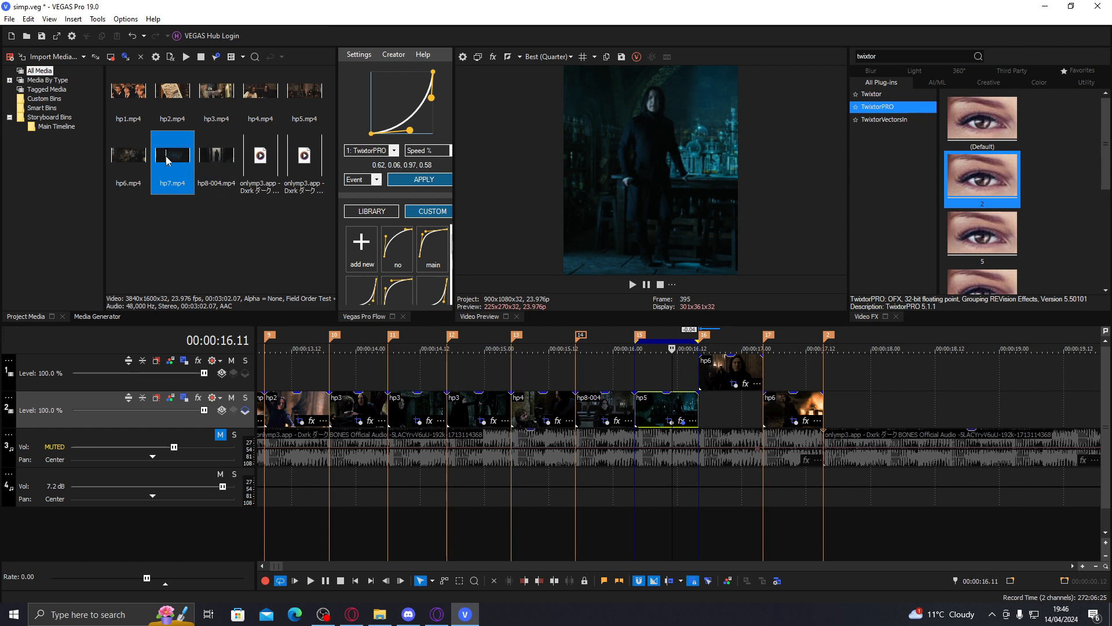
{"action": "left_click", "coordinate": [213, 162]}
{"action": "right_click", "coordinate": [660, 393]}
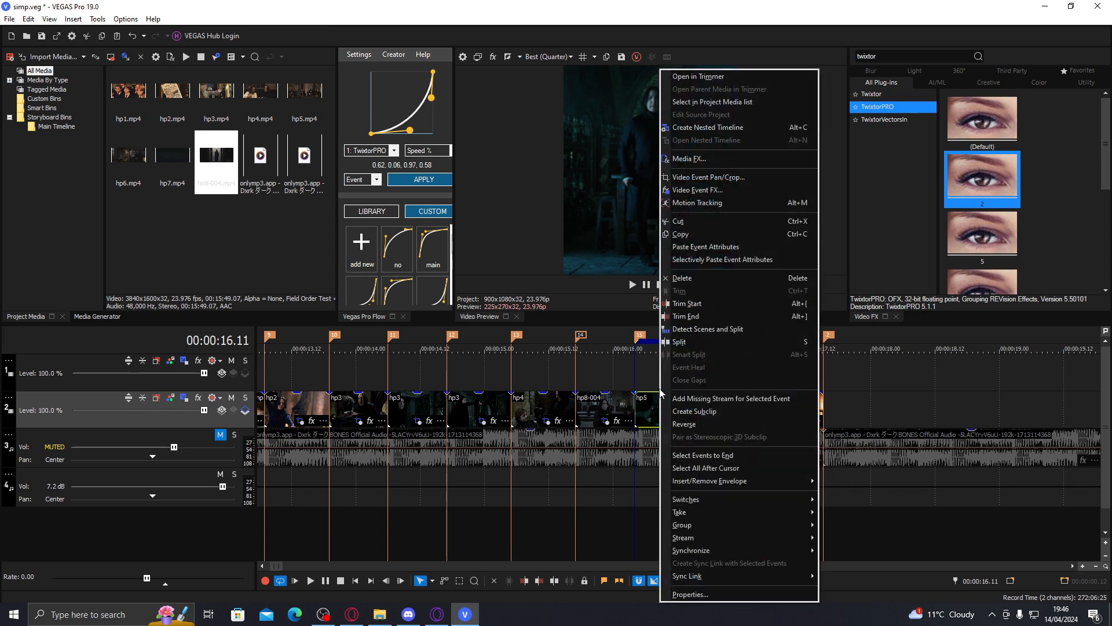
{"action": "left_click", "coordinate": [687, 234]}
Paste the copied event attributes onto the lower-track clips from the first hp5 to hp6 at marker 17, and onto the upper-track hp6 clip.
{"action": "left_click", "coordinate": [778, 411]}
{"action": "scroll", "coordinate": [753, 406], "scroll_direction": "down", "scroll_amount": 3}
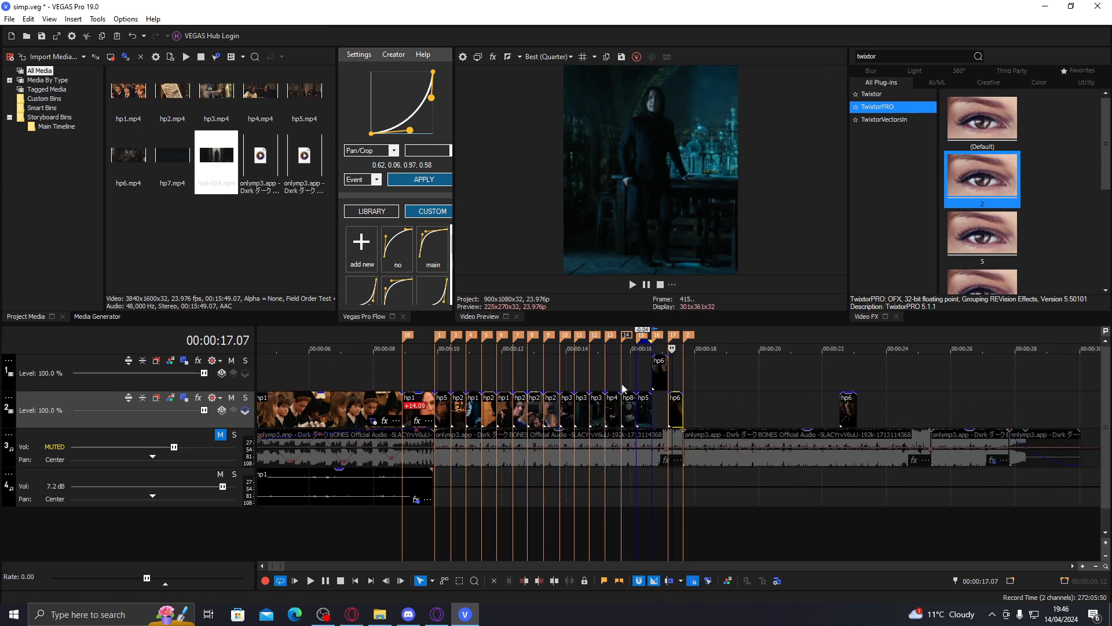
{"action": "left_click", "coordinate": [443, 407], "text": "shift"}
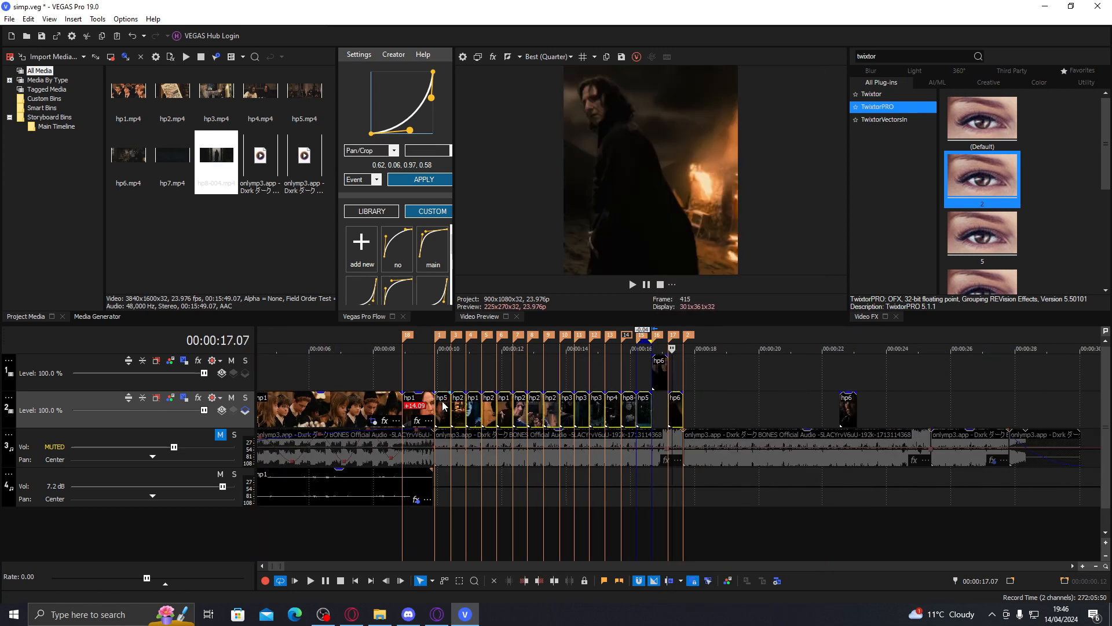
{"action": "right_click", "coordinate": [443, 405]}
{"action": "left_click", "coordinate": [509, 245]}
{"action": "left_click", "coordinate": [658, 368]}
{"action": "right_click", "coordinate": [658, 367]}
{"action": "left_click", "coordinate": [711, 248]}
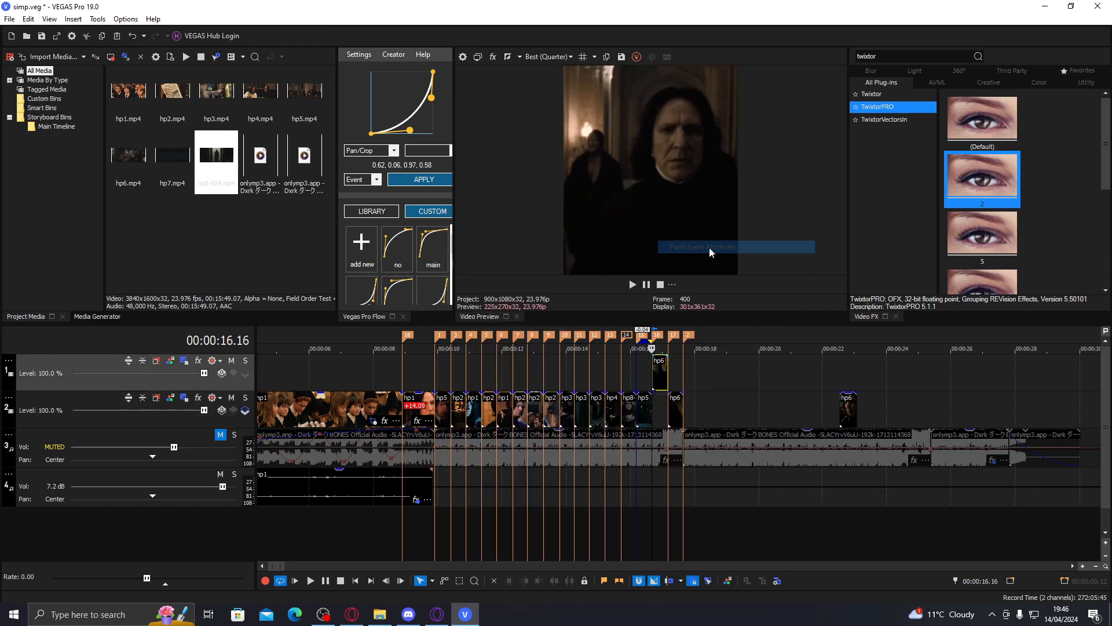
Copy the hp5 clip at marker 15 again and select the lower-track clips from the first hp2 to hp6 at marker 17.
{"action": "left_click", "coordinate": [675, 408]}
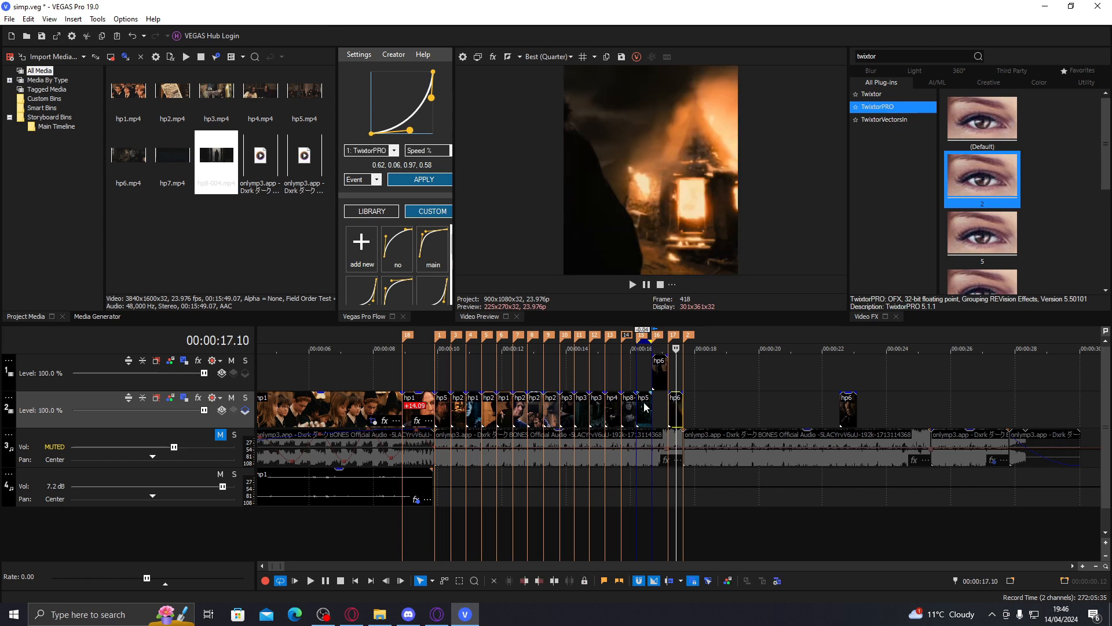
{"action": "left_click", "coordinate": [643, 407]}
{"action": "right_click", "coordinate": [647, 407]}
{"action": "left_click", "coordinate": [675, 236]}
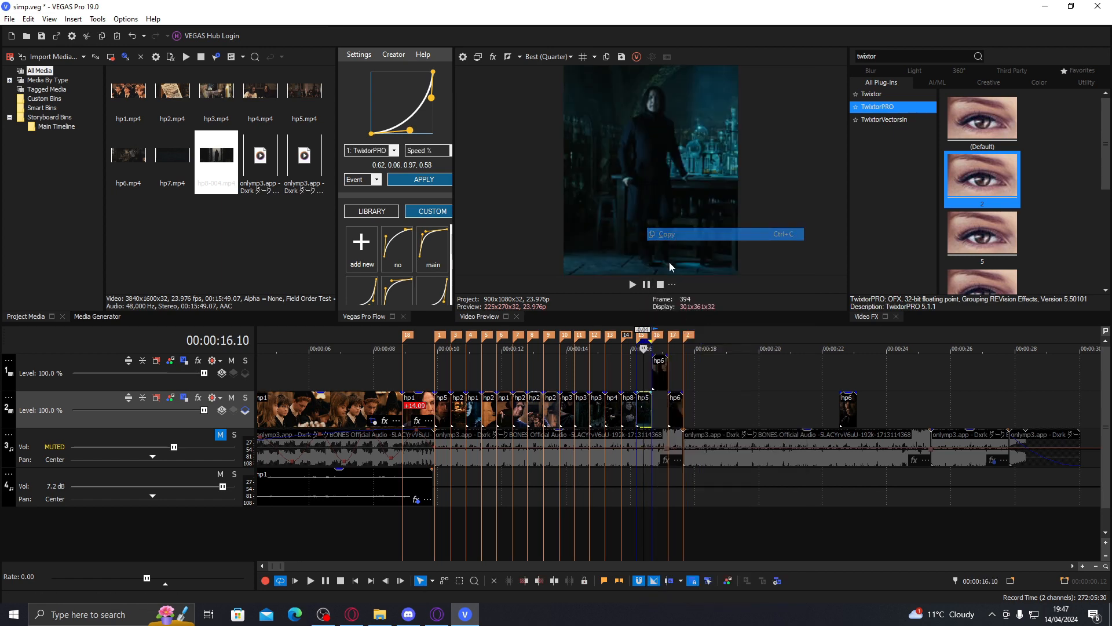
{"action": "left_click", "coordinate": [678, 408]}
{"action": "left_click", "coordinate": [460, 409], "text": "shift"}
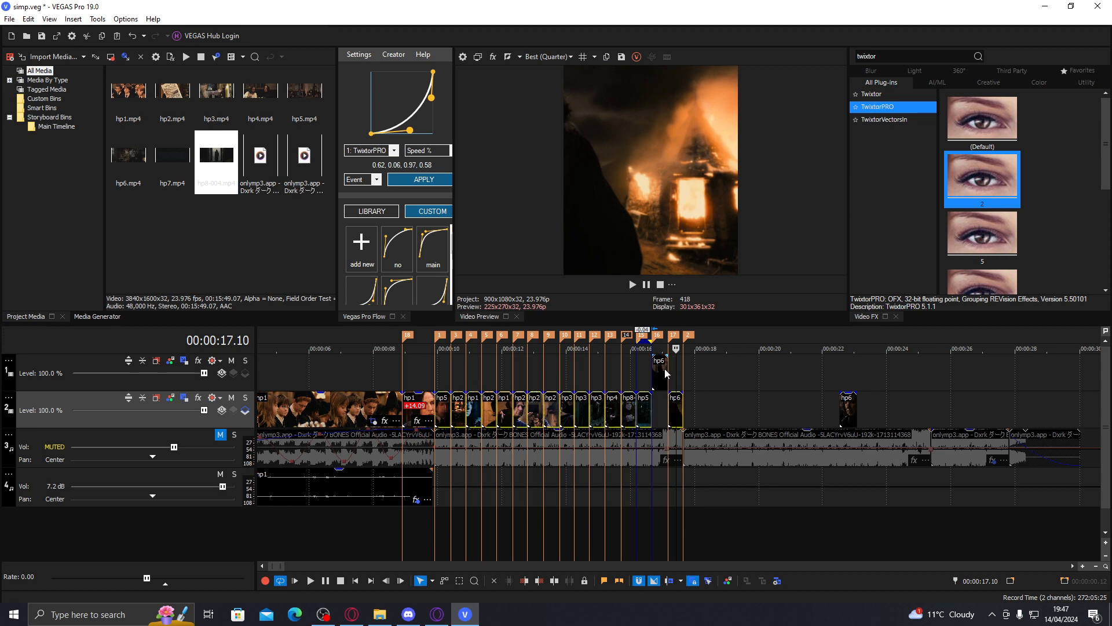
Align the audio cut with the start of the first hp5 clip and set the loop region over the following audio section.
{"action": "double_click", "coordinate": [579, 444]}
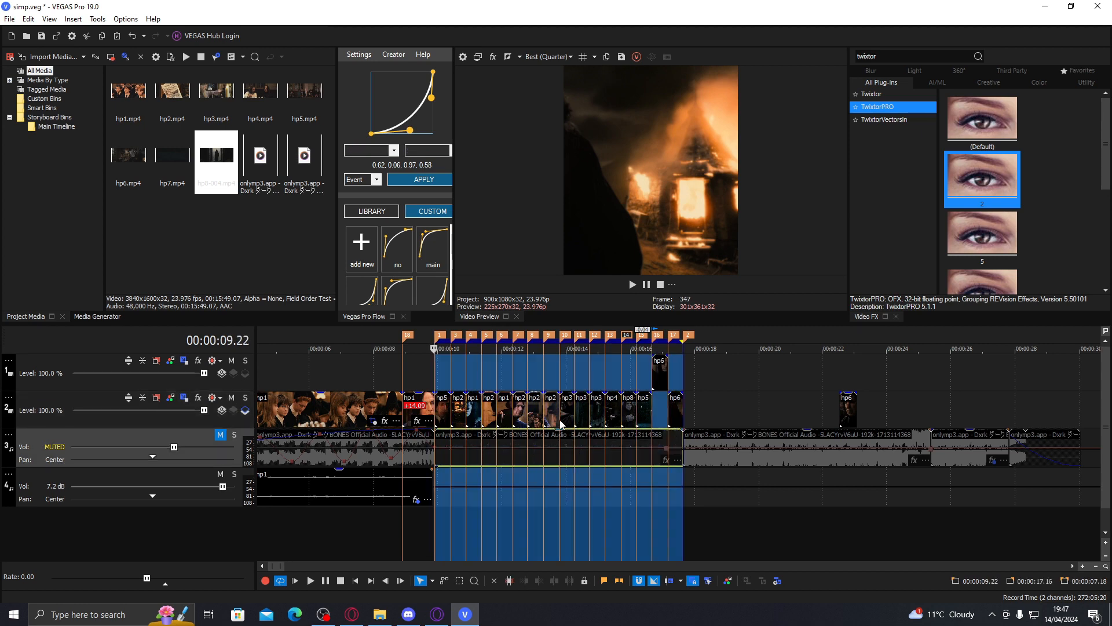
{"action": "scroll", "coordinate": [585, 442], "scroll_direction": "up", "scroll_amount": 4}
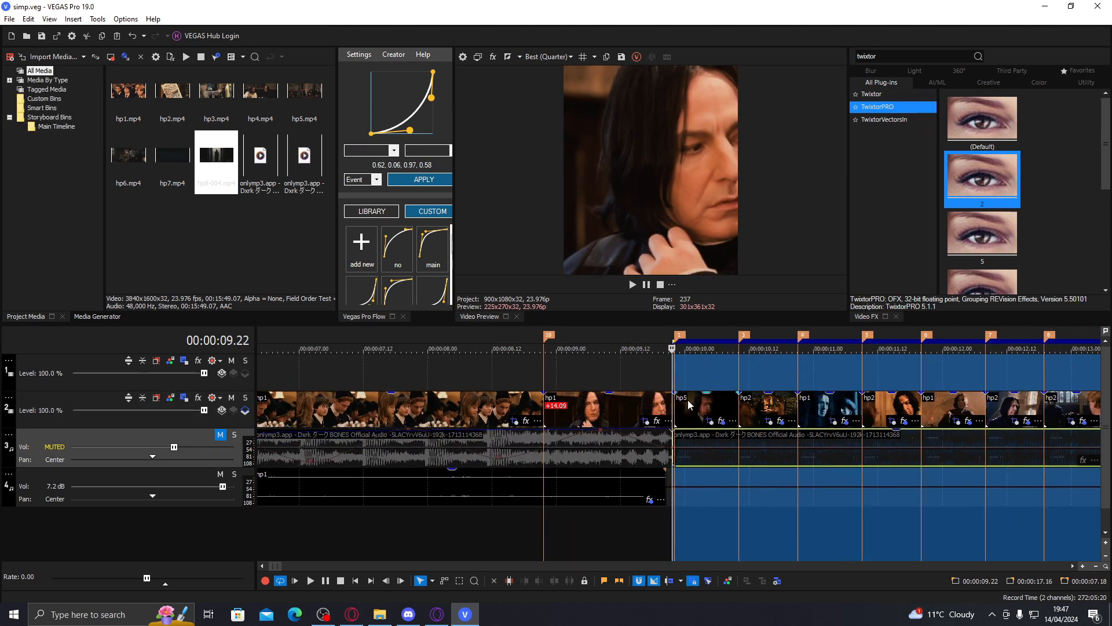
{"action": "left_click", "coordinate": [716, 409]}
{"action": "scroll", "coordinate": [665, 446], "scroll_direction": "up", "scroll_amount": 2}
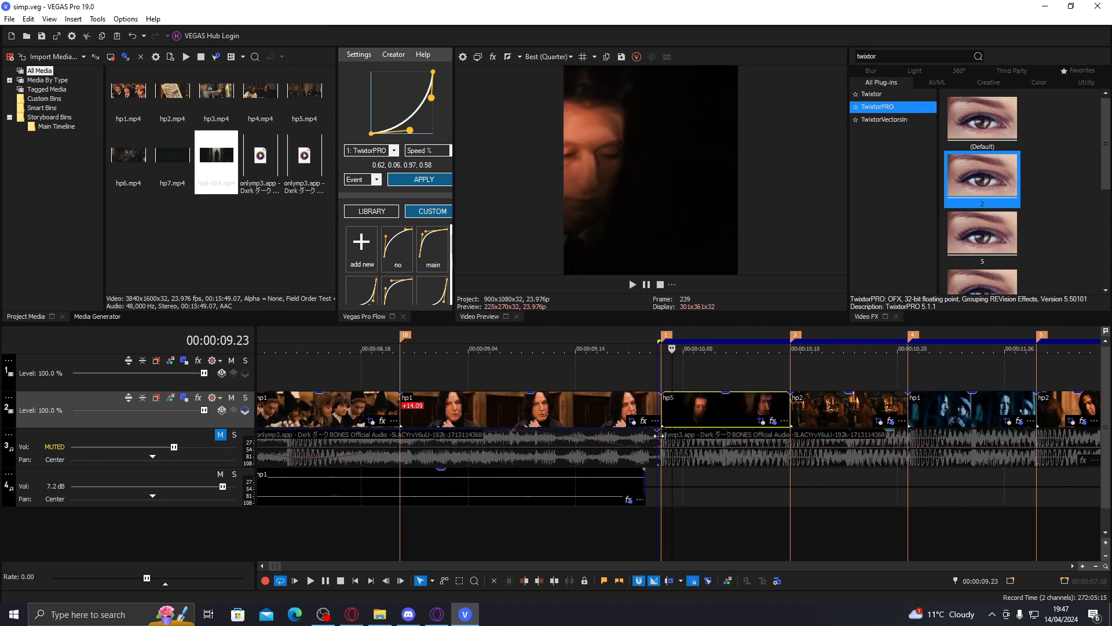
{"action": "left_click", "coordinate": [659, 435]}
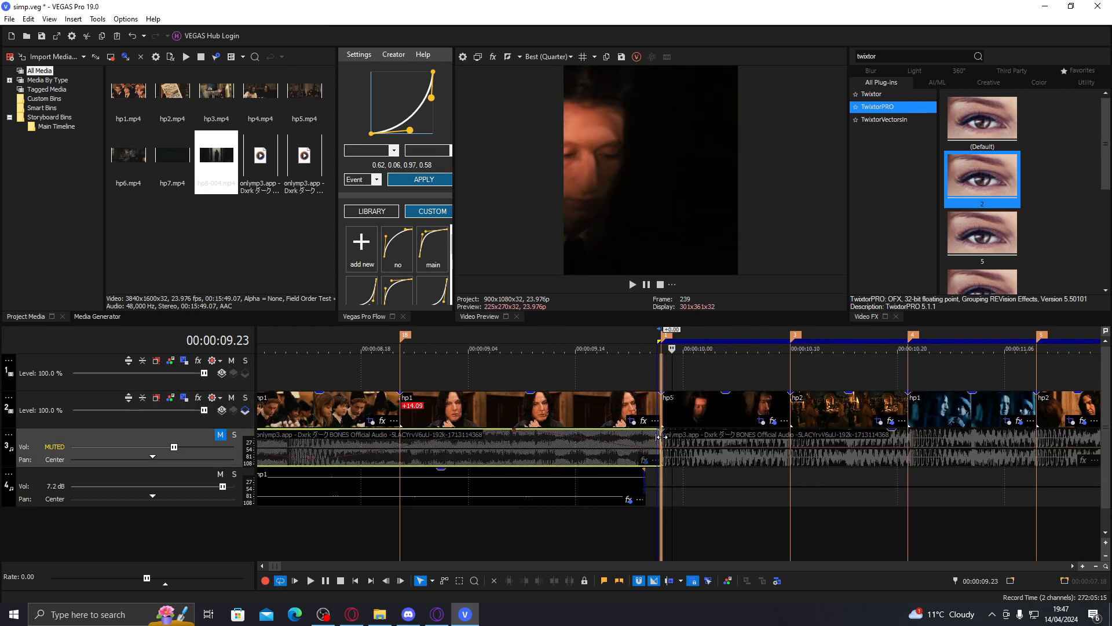
{"action": "double_click", "coordinate": [709, 443]}
Reframe the first hp5 clip in Pan/Crop around the face, with X Center at about 1,847.3.
{"action": "left_click", "coordinate": [760, 422]}
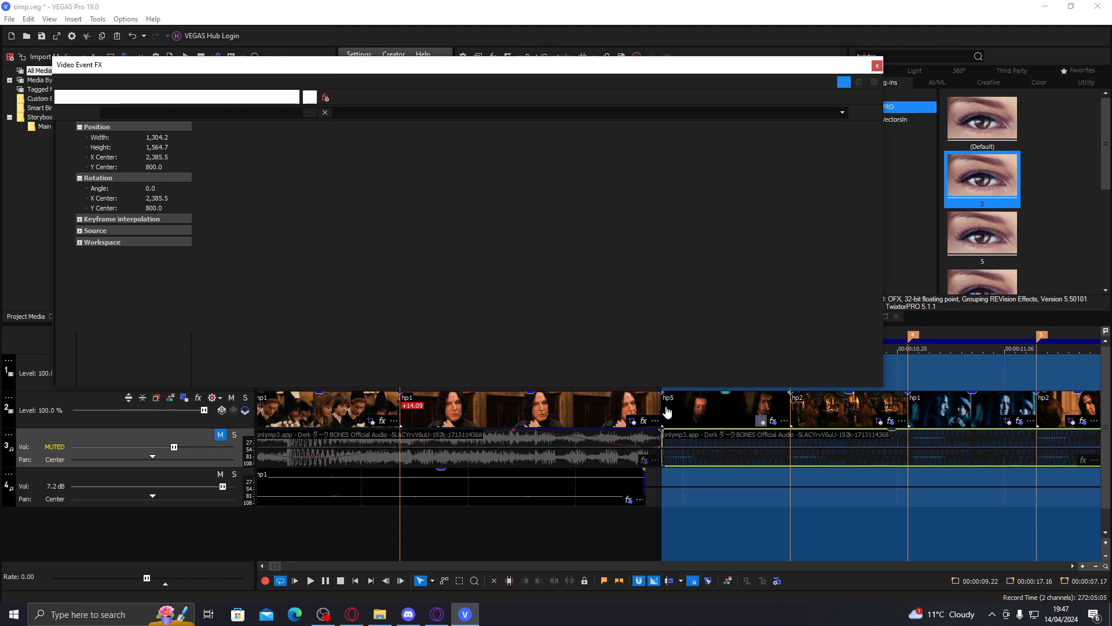
{"action": "left_click_drag", "start_coordinate": [599, 78], "coordinate": [465, 210]}
{"action": "left_click_drag", "start_coordinate": [484, 351], "coordinate": [416, 354]}
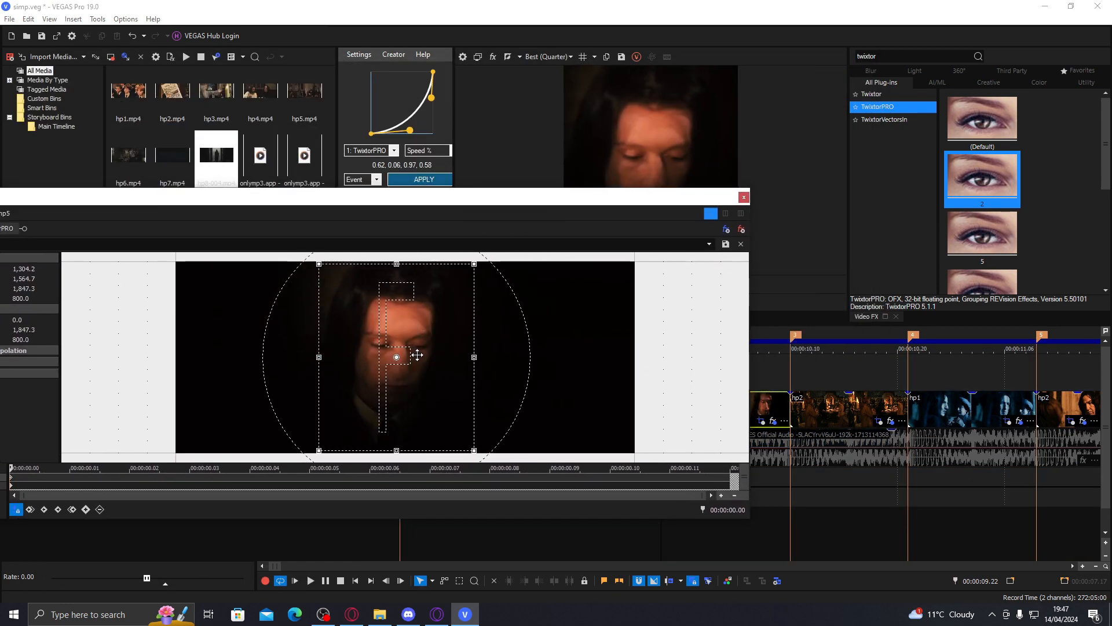
{"action": "left_click", "coordinate": [743, 197]}
Reframe the hp2 clip at marker 3 in Pan/Crop to X Center about 1,653.3, scaling the frame to about 1,005.1 by 1,206.0.
{"action": "left_click", "coordinate": [784, 412]}
{"action": "left_click", "coordinate": [879, 421]}
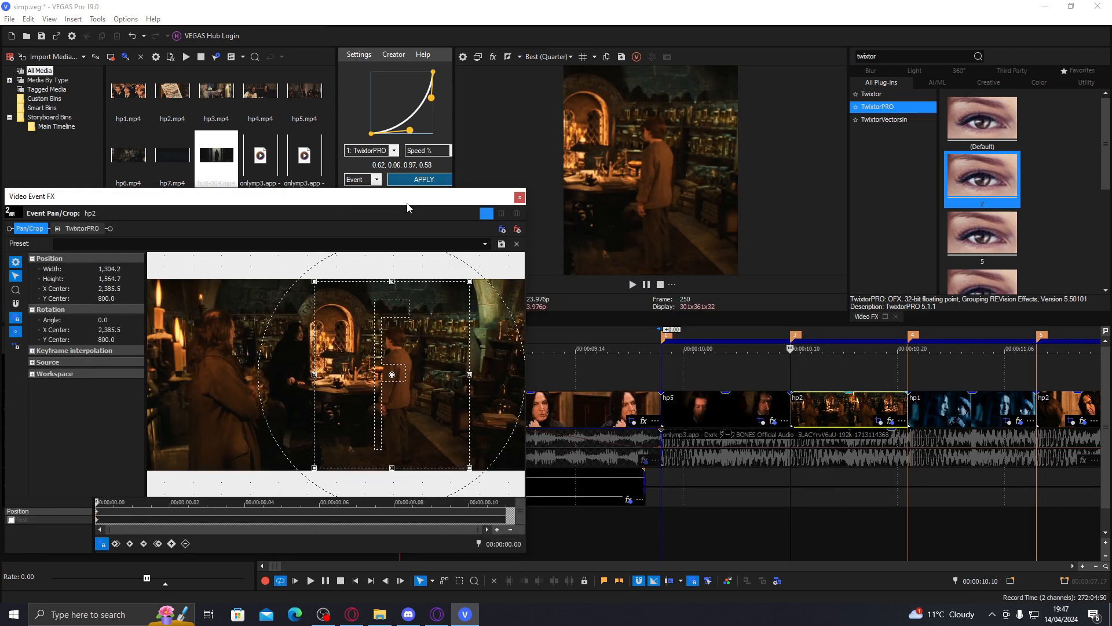
{"action": "left_click_drag", "start_coordinate": [400, 390], "coordinate": [313, 390]}
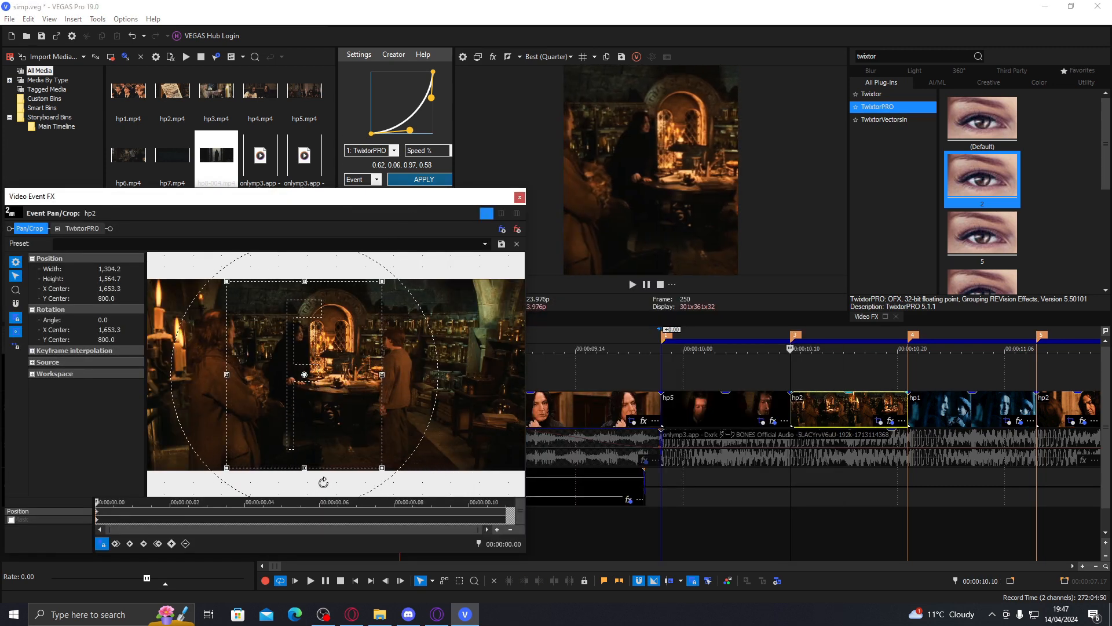
{"action": "left_click_drag", "start_coordinate": [319, 464], "coordinate": [321, 443]}
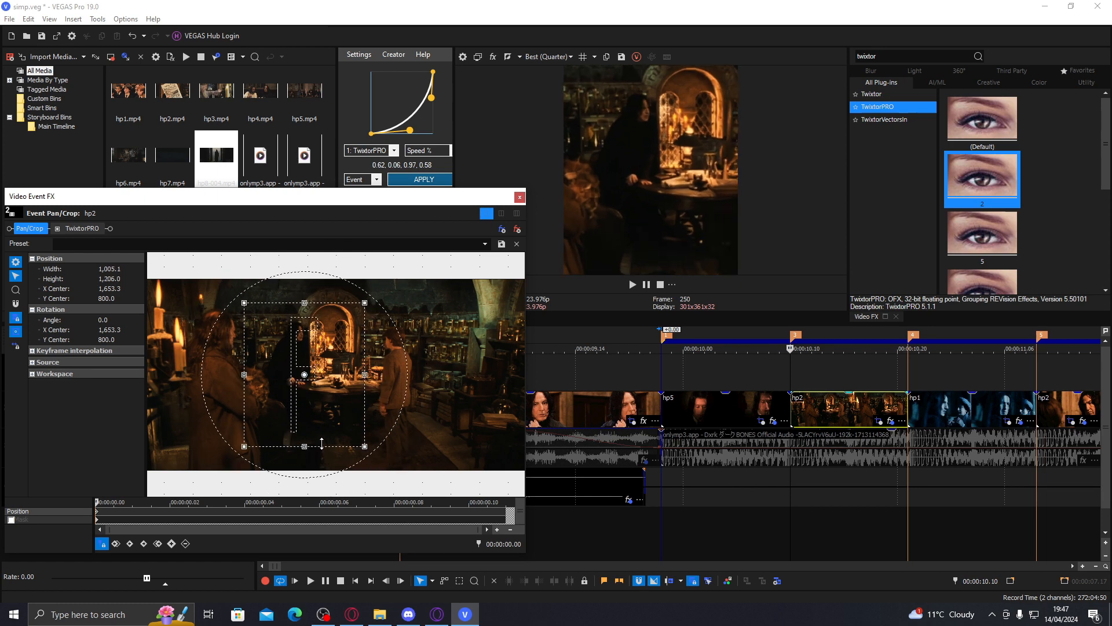
Shift the Pan/Crop frame of the hp1 clip at marker 4 onto the dark-haired man, with X Center about 1,510.9.
{"action": "left_click", "coordinate": [1014, 422]}
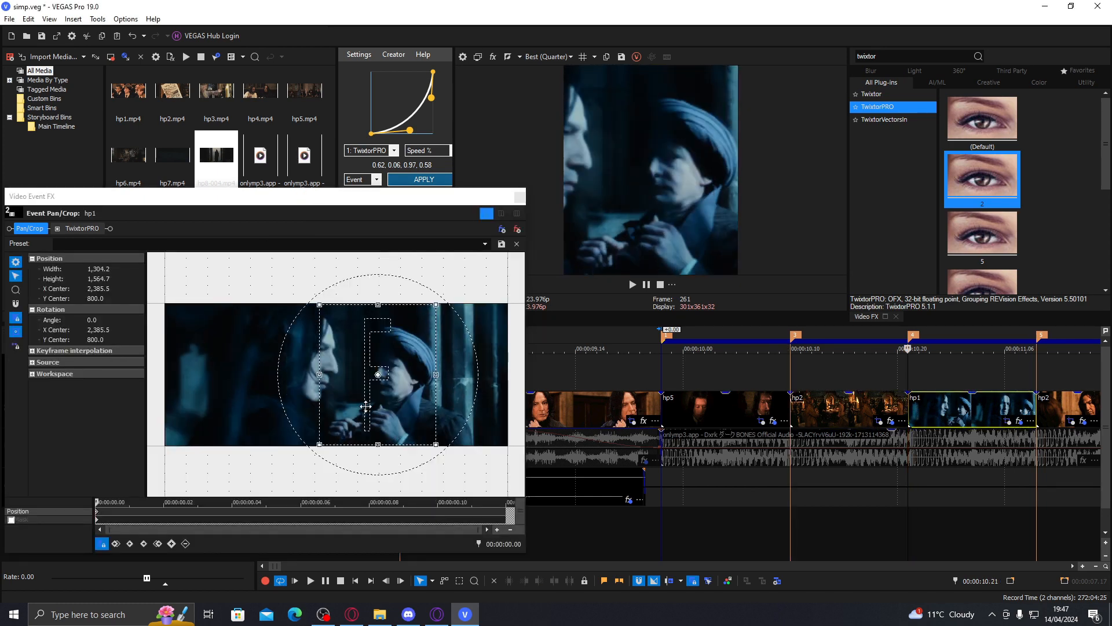
{"action": "left_click_drag", "start_coordinate": [359, 407], "coordinate": [287, 407]}
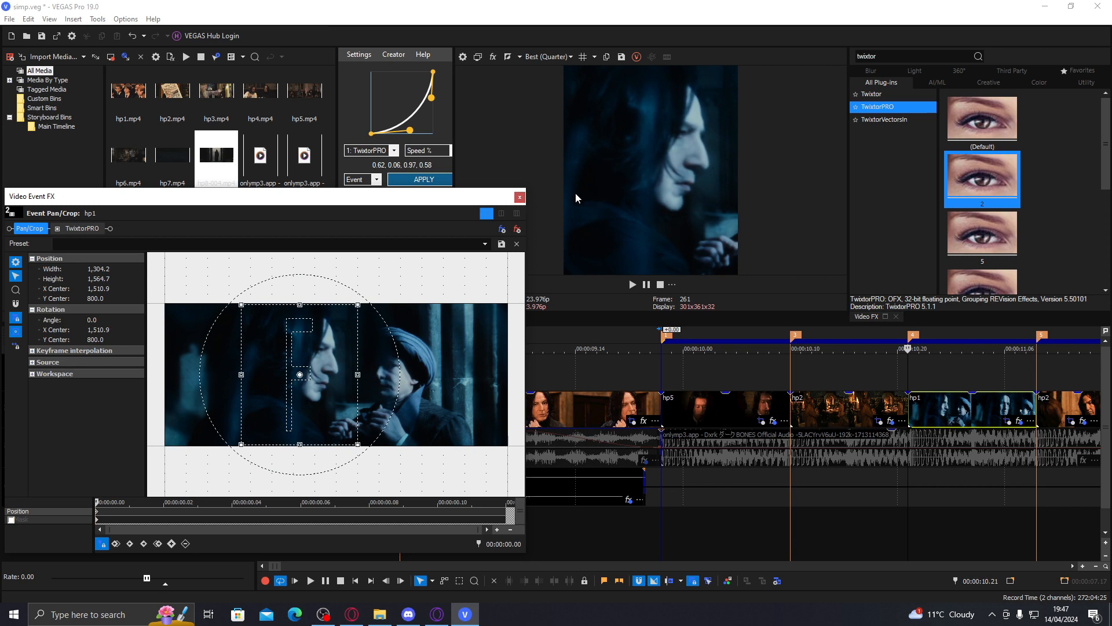
{"action": "left_click", "coordinate": [520, 198]}
Loop playback from the first hp5 clip to marker 5 to check the reframed clips.
{"action": "left_click", "coordinate": [1040, 400]}
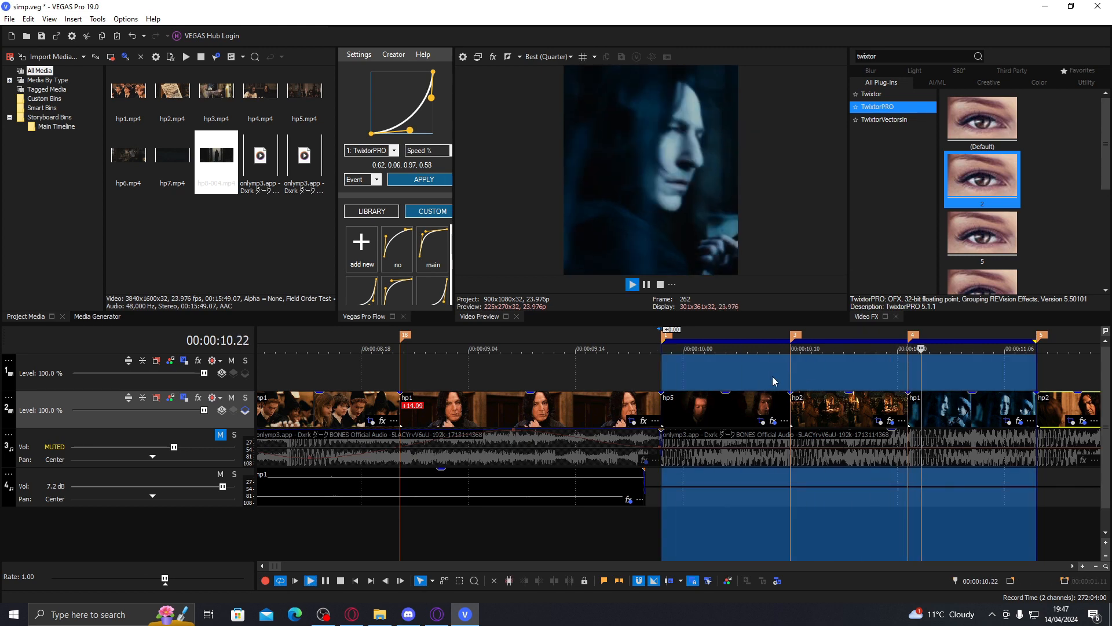
{"action": "scroll", "coordinate": [754, 374], "scroll_direction": "down", "scroll_amount": 2}
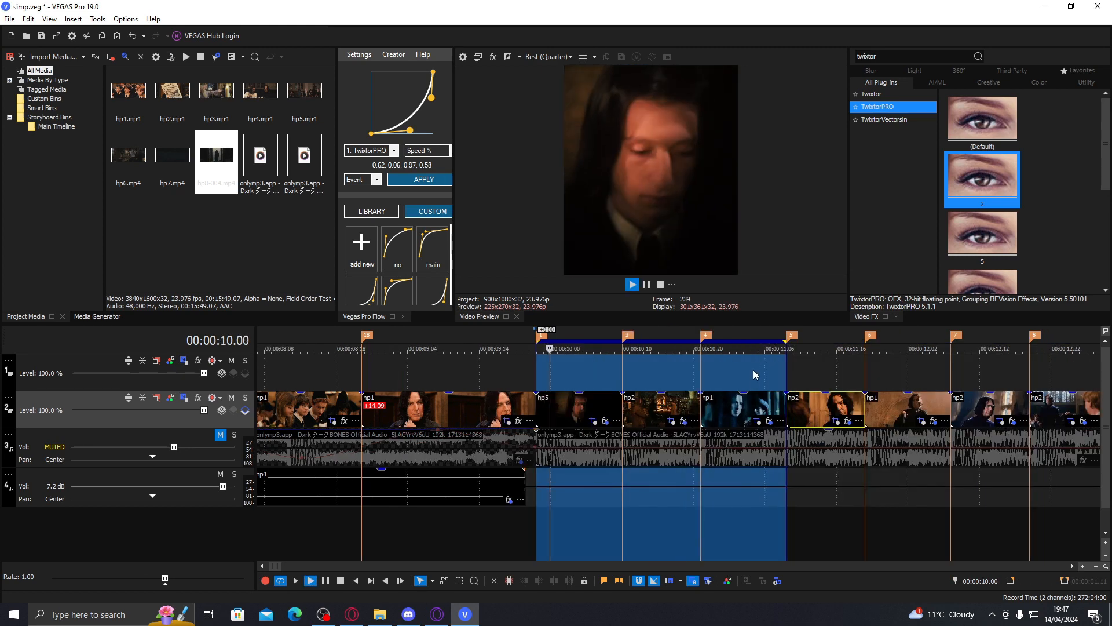
{"action": "scroll", "coordinate": [754, 375], "scroll_direction": "down", "scroll_amount": 3}
Reframe the hp2 clip at marker 5 in Pan/Crop to center the face, with X Center about 2,579.8.
{"action": "left_click", "coordinate": [753, 408]}
{"action": "scroll", "coordinate": [764, 410], "scroll_direction": "up", "scroll_amount": 2}
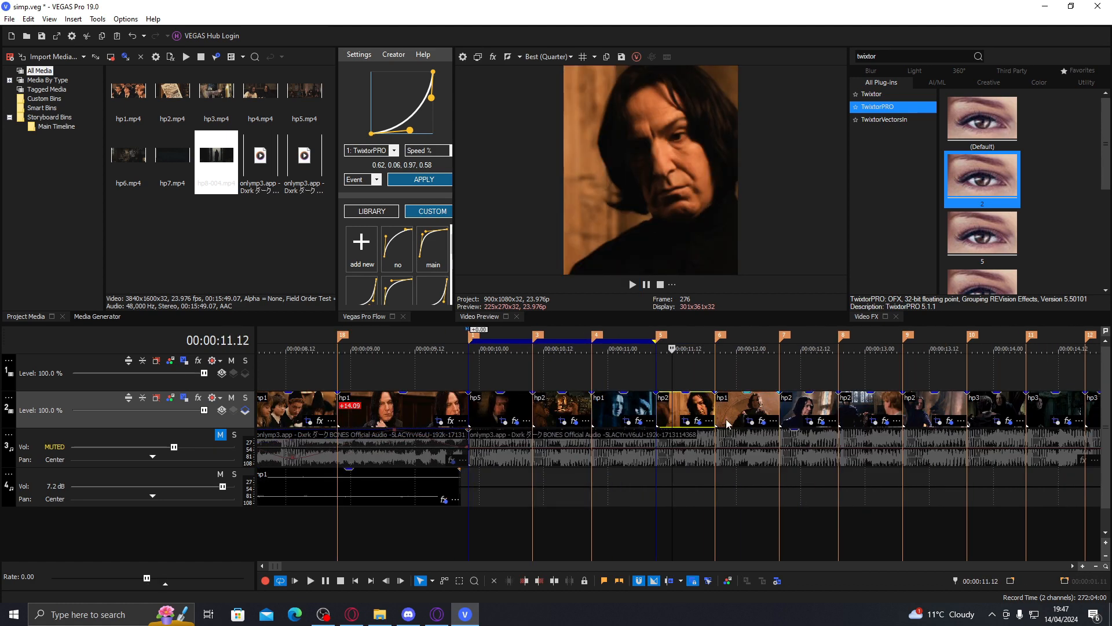
{"action": "left_click", "coordinate": [685, 422]}
{"action": "left_click", "coordinate": [659, 403]}
{"action": "left_click", "coordinate": [657, 403]}
{"action": "left_click_drag", "start_coordinate": [385, 387], "coordinate": [402, 387]}
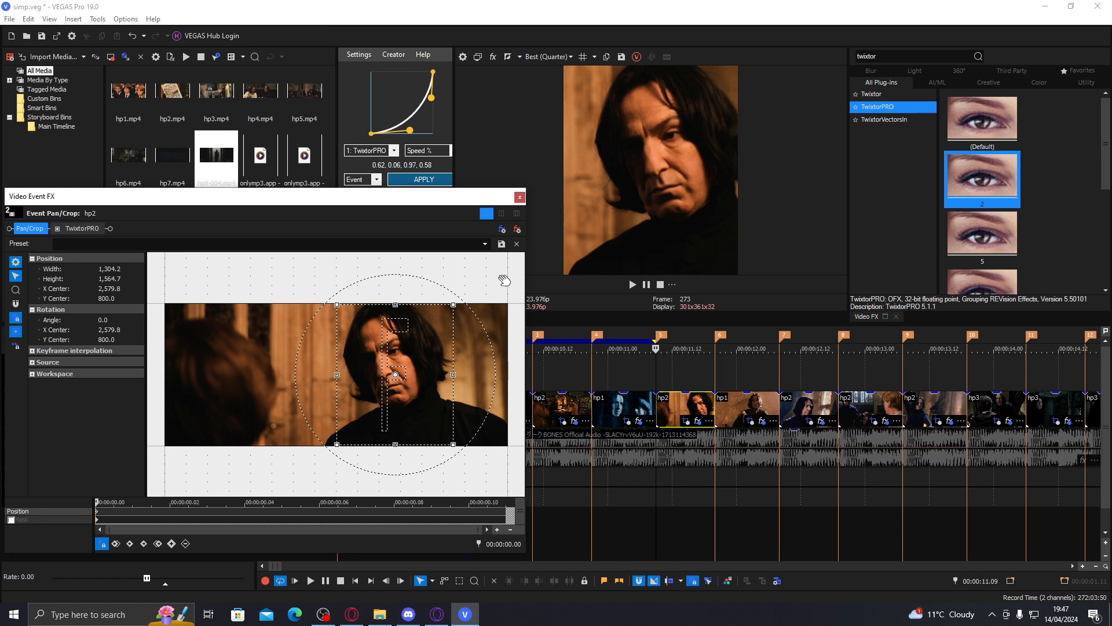
{"action": "left_click", "coordinate": [519, 198]}
Shift the Pan/Crop frame of the hp1 clip at marker 6 to X Center about 2,178.1 to center the man.
{"action": "left_click", "coordinate": [750, 423]}
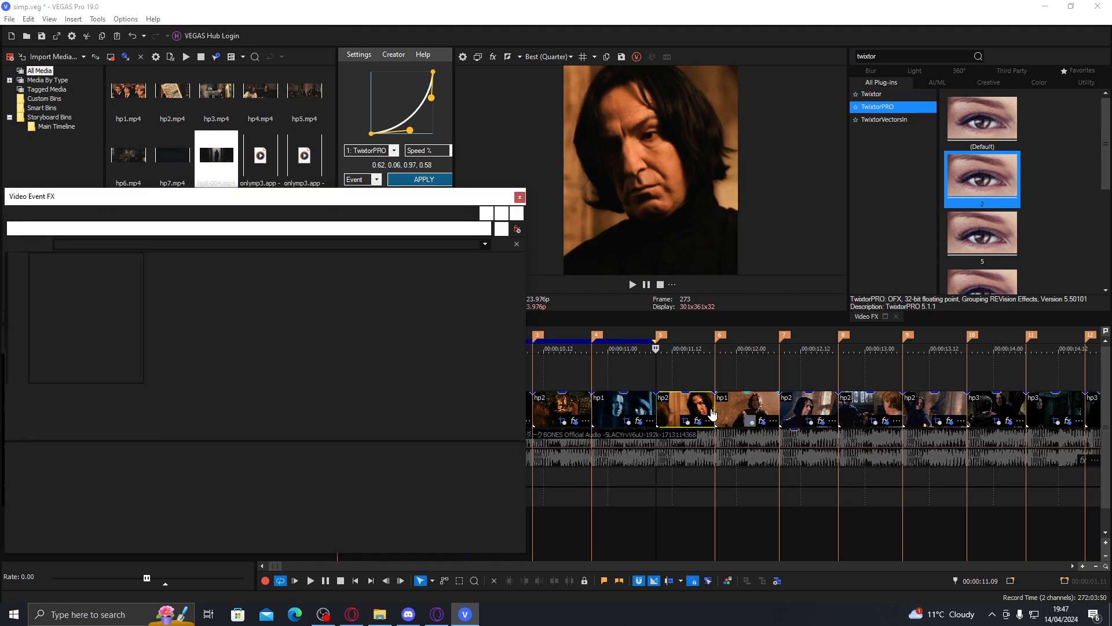
{"action": "left_click_drag", "start_coordinate": [395, 389], "coordinate": [401, 389]}
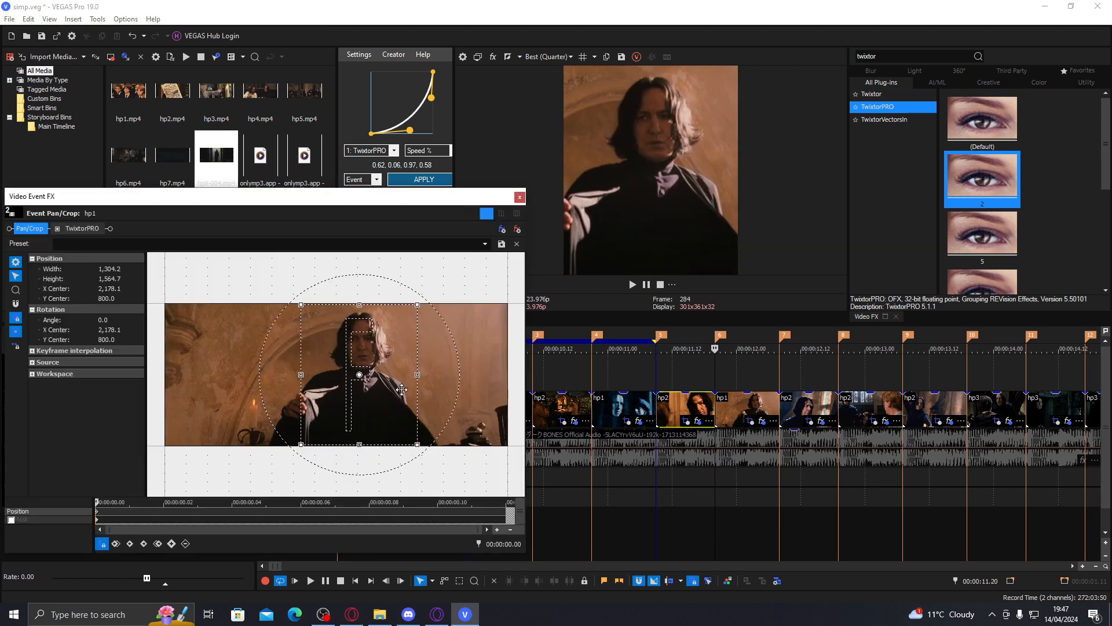
Reframe the hp2 clips at markers 7 and 8 onto the dark-haired man in Pan/Crop, giving the marker 8 clip X Center about 882.4.
{"action": "left_click", "coordinate": [800, 430]}
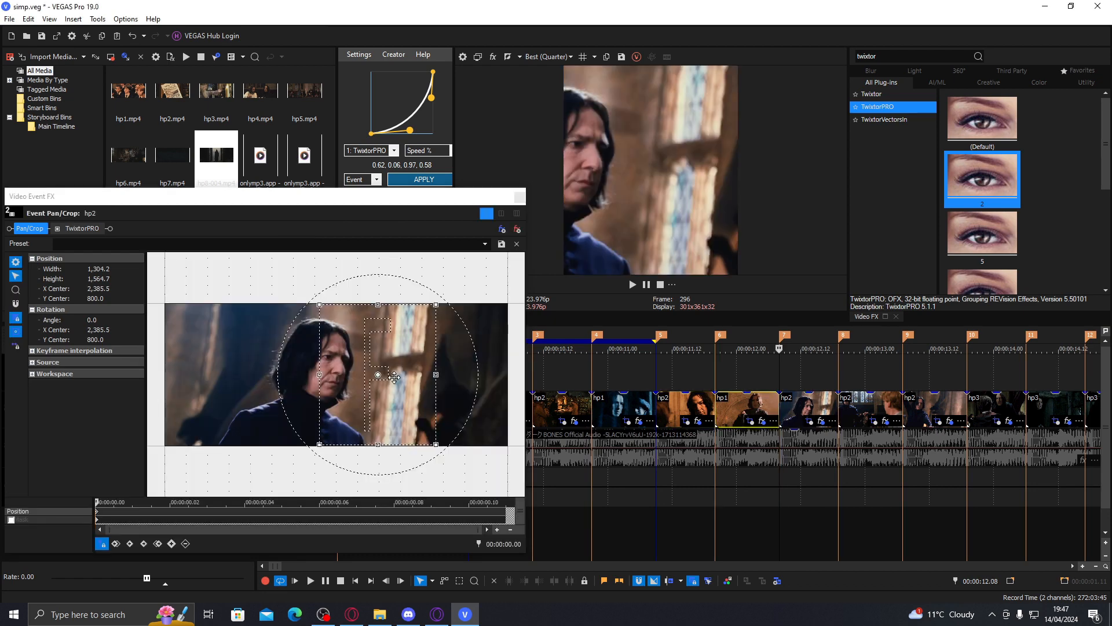
{"action": "left_click_drag", "start_coordinate": [394, 377], "coordinate": [337, 380]}
{"action": "left_click", "coordinate": [869, 426]}
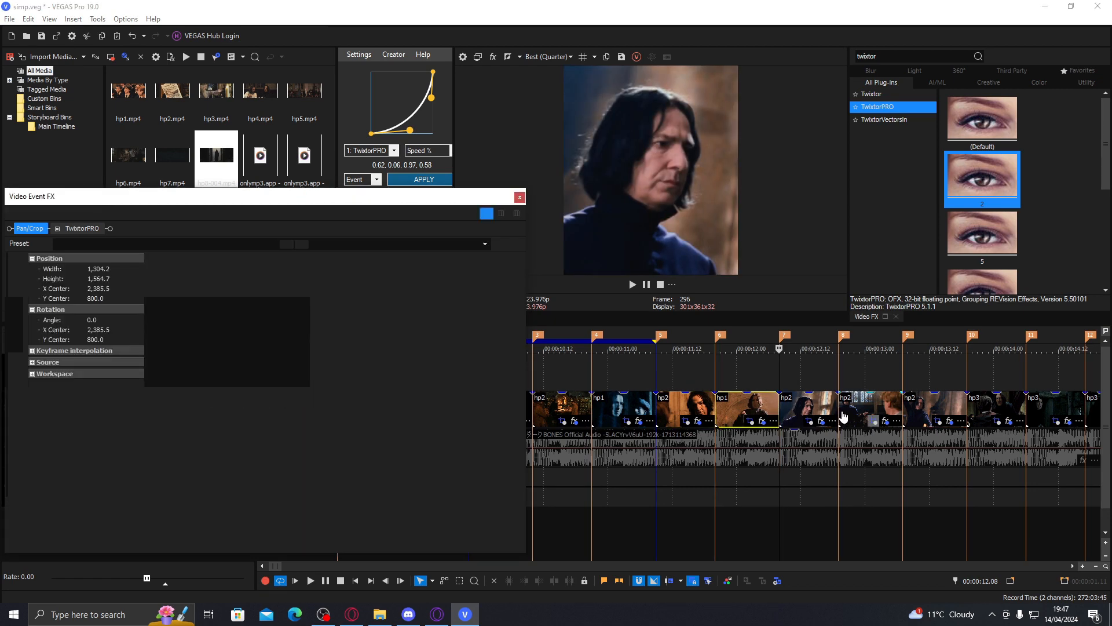
{"action": "left_click_drag", "start_coordinate": [359, 399], "coordinate": [232, 398]}
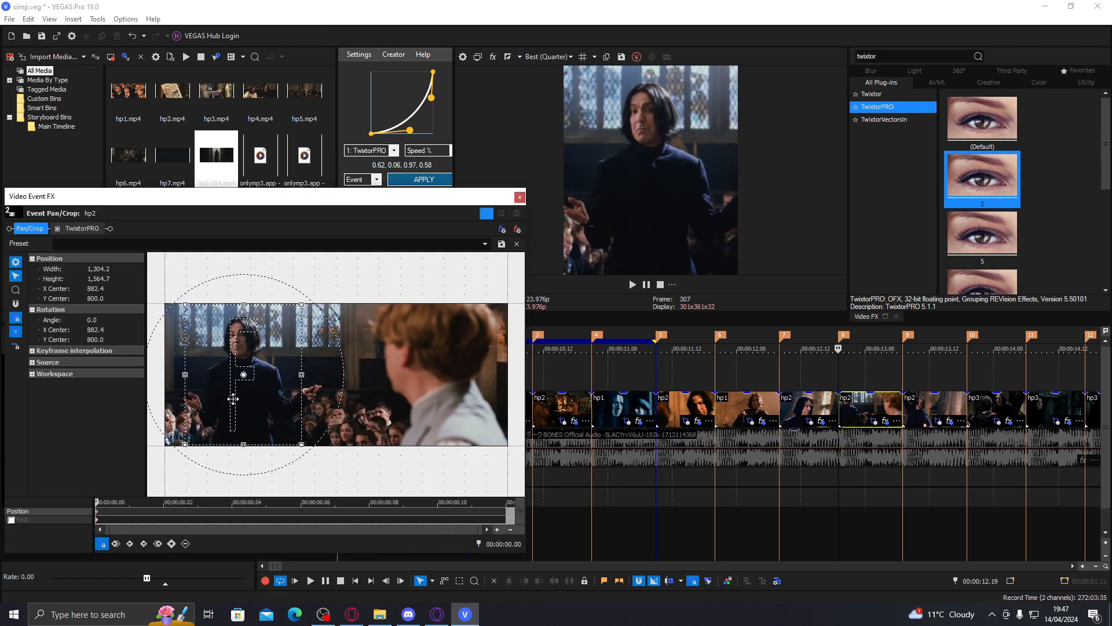
Shift the Pan/Crop frame of the hp2 clip at marker 9 toward the man and check its opening frames.
{"action": "left_click", "coordinate": [951, 415]}
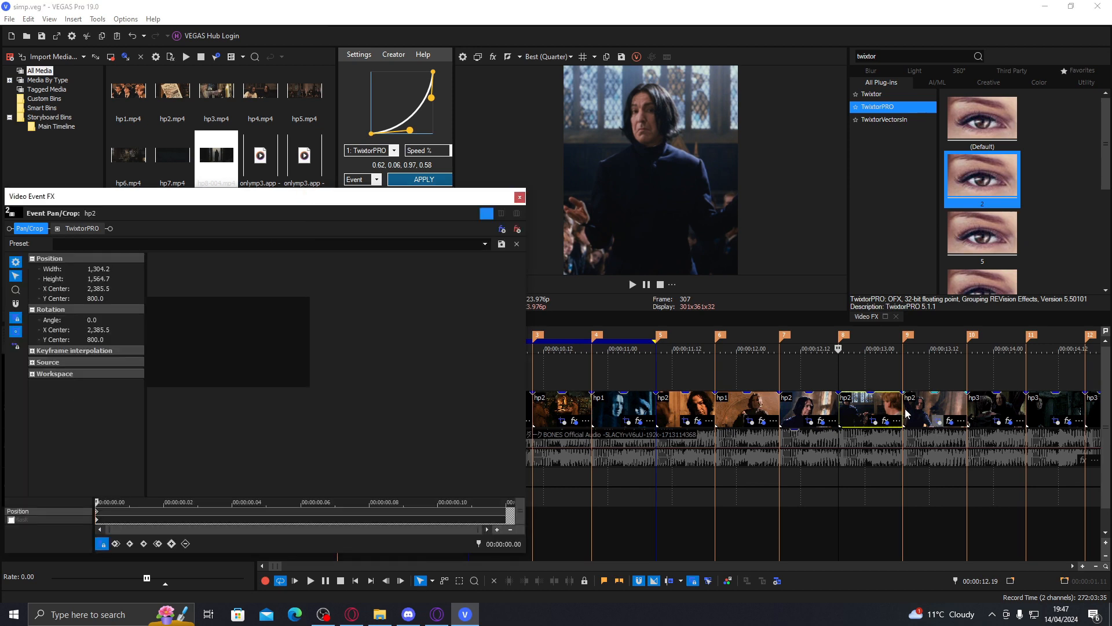
{"action": "left_click_drag", "start_coordinate": [370, 396], "coordinate": [273, 388]}
{"action": "left_click", "coordinate": [923, 413]}
{"action": "key", "text": "Right"}
{"action": "key", "text": "Right"}
{"action": "key", "text": "Right"}
Reframe the hp3 clip at marker 10 in Pan/Crop around the man, with X Center about 2,029.1, and check a midway frame.
{"action": "left_click", "coordinate": [973, 402]}
{"action": "left_click", "coordinate": [996, 419]}
{"action": "left_click_drag", "start_coordinate": [371, 403], "coordinate": [339, 404]}
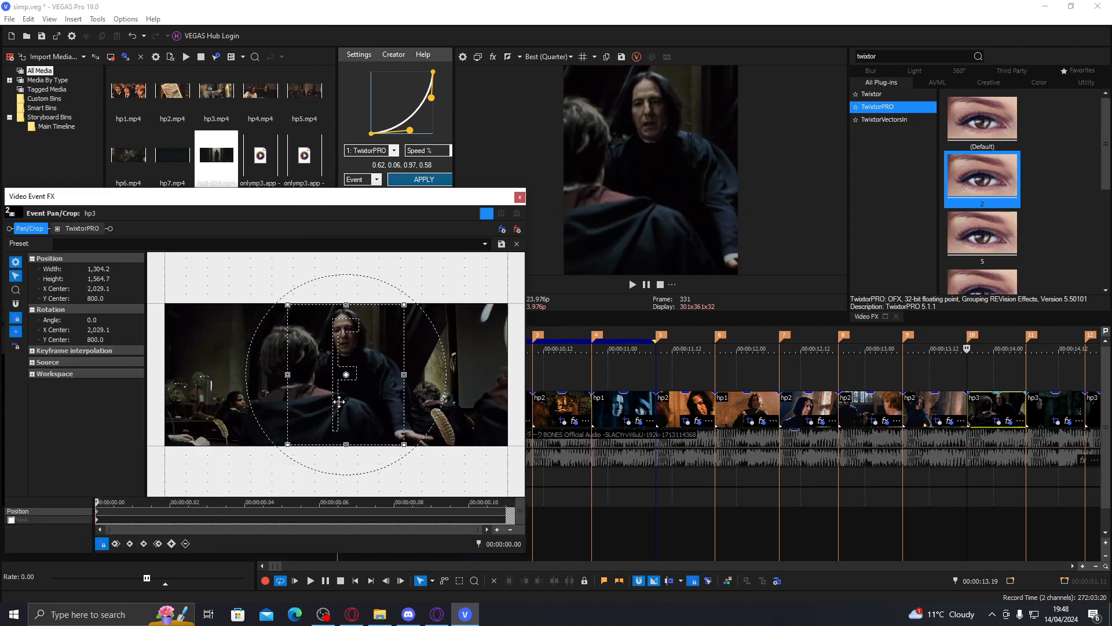
{"action": "left_click", "coordinate": [1001, 404]}
Shift the Pan/Crop frame of the hp3 clip at marker 11 to X Center about 1,128.6 to center the man.
{"action": "left_click", "coordinate": [1033, 405]}
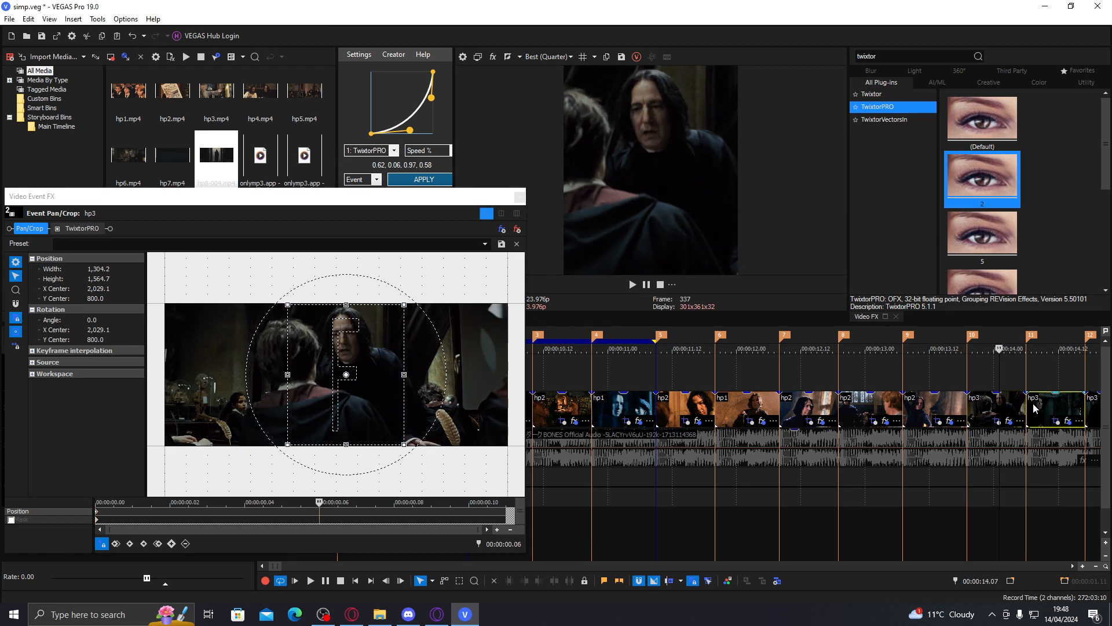
{"action": "scroll", "coordinate": [1033, 405], "scroll_direction": "up", "scroll_amount": 1}
{"action": "left_click", "coordinate": [719, 427]}
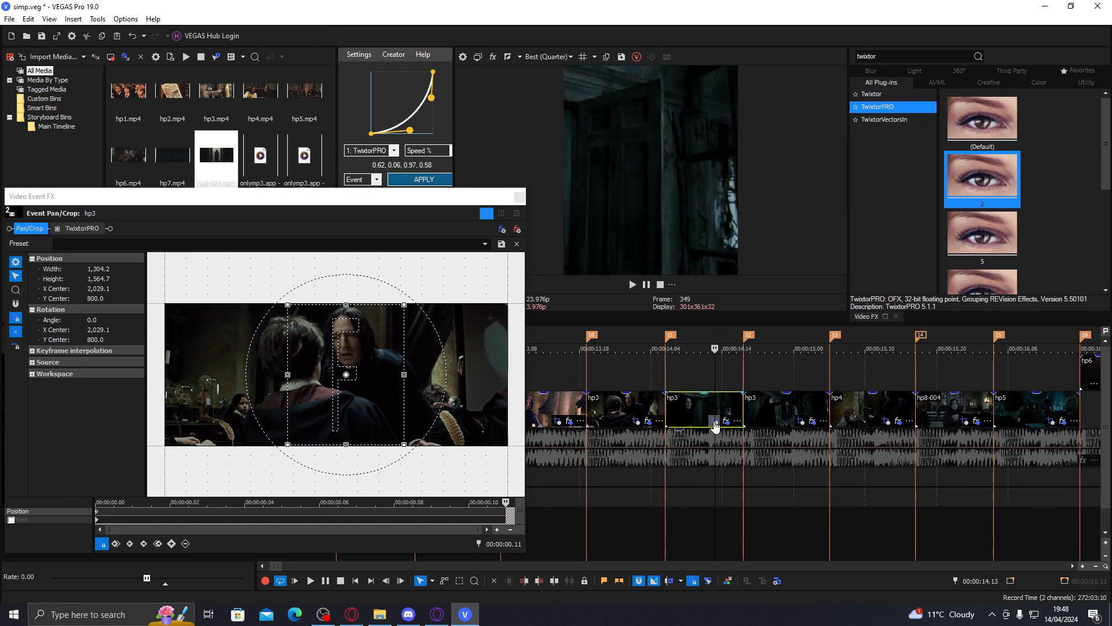
{"action": "left_click_drag", "start_coordinate": [329, 385], "coordinate": [272, 383]}
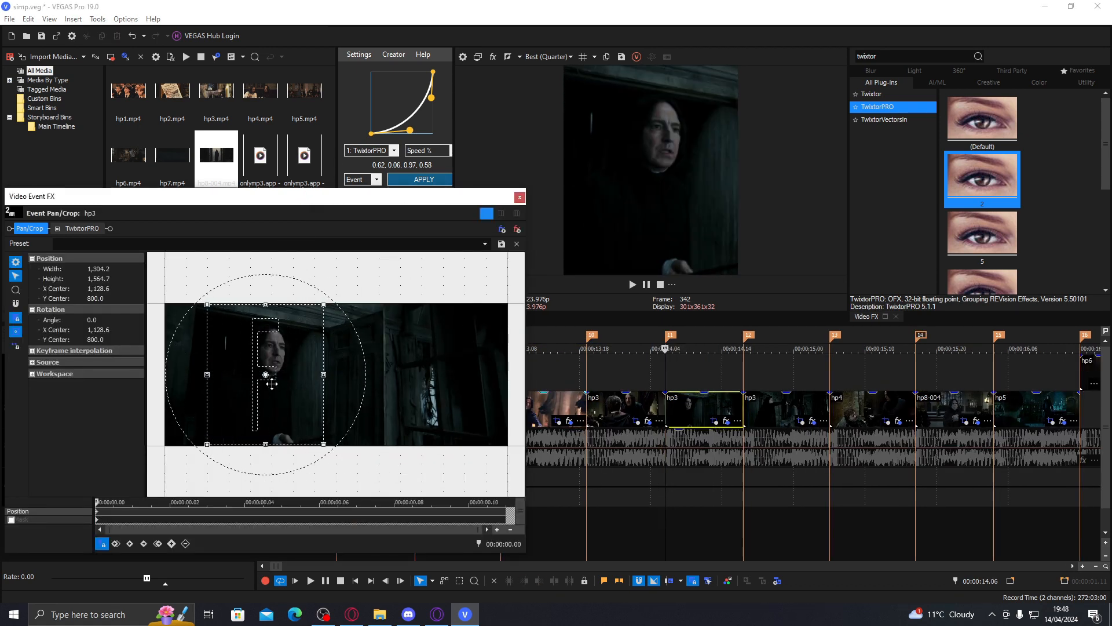
Reframe the hp3 clip at marker 12 to X Center about 1,245.2 and the hp4 clip at marker 13 to about 2,677.0.
{"action": "left_click", "coordinate": [809, 428]}
{"action": "left_click_drag", "start_coordinate": [404, 383], "coordinate": [282, 381]}
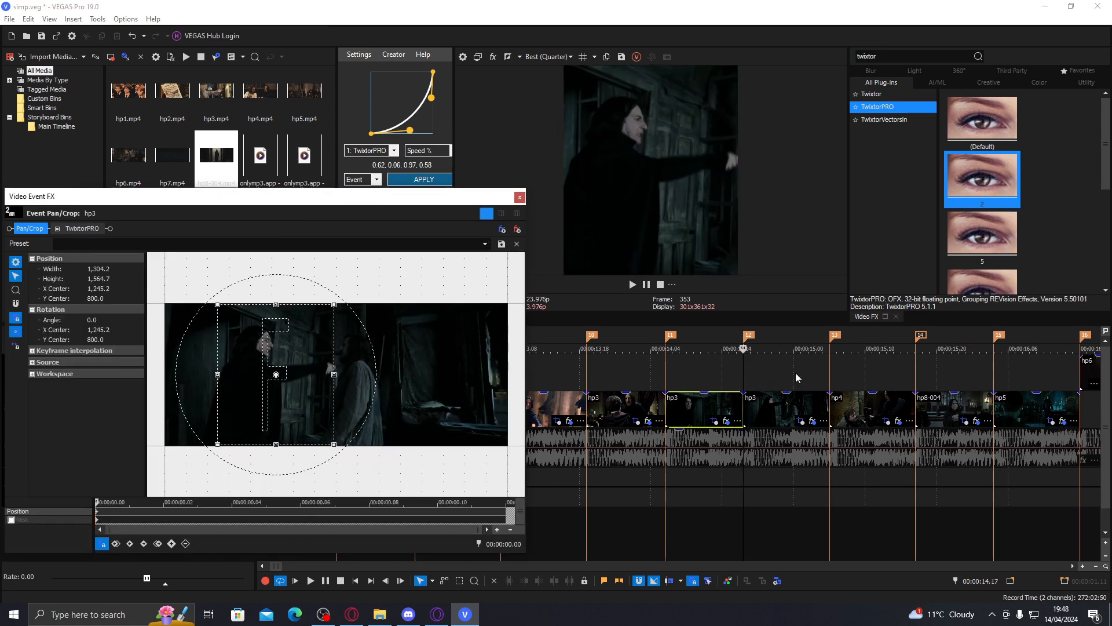
{"action": "left_click", "coordinate": [888, 427]}
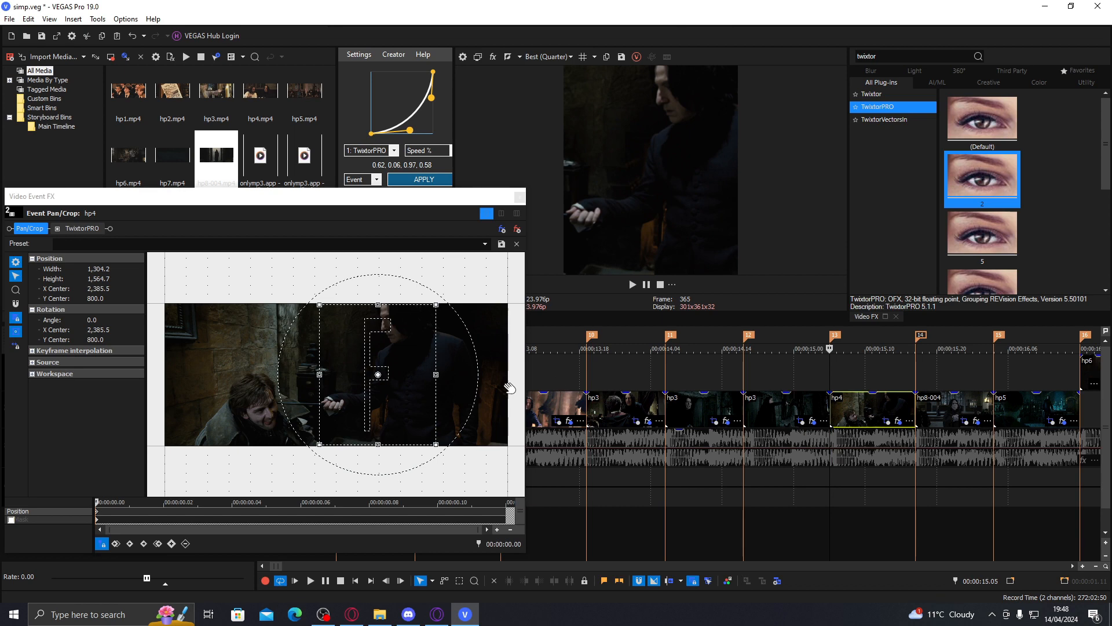
{"action": "left_click_drag", "start_coordinate": [382, 386], "coordinate": [409, 384]}
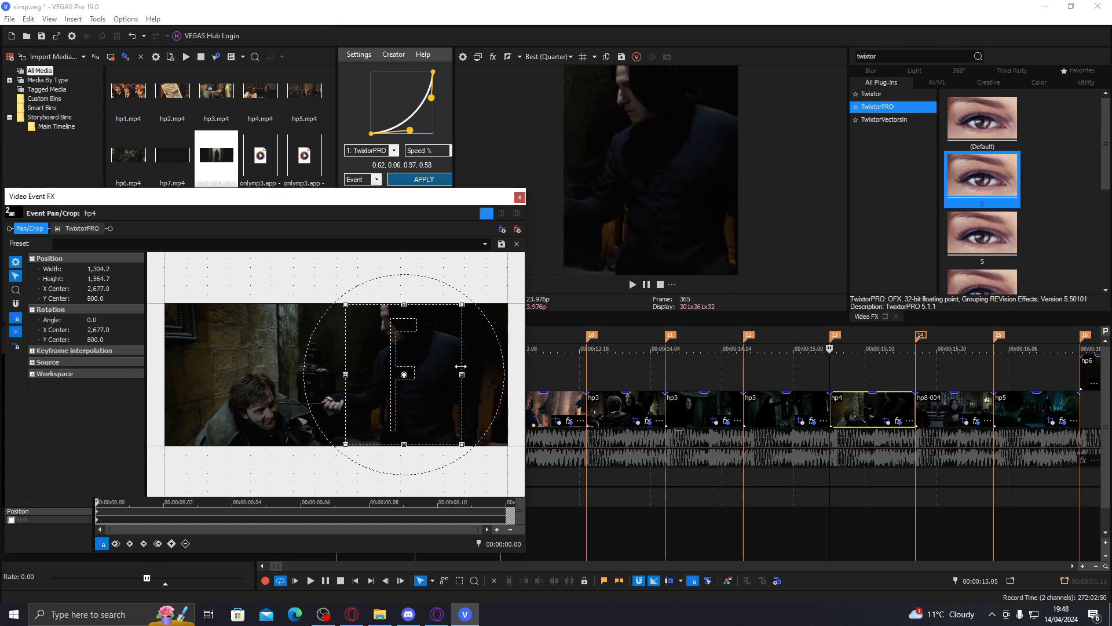
Reframe the hp8-004 clip at marker 14 to X Center about 1,880.1 and open Pan/Crop for the hp5 clip at marker 15.
{"action": "left_click", "coordinate": [966, 418]}
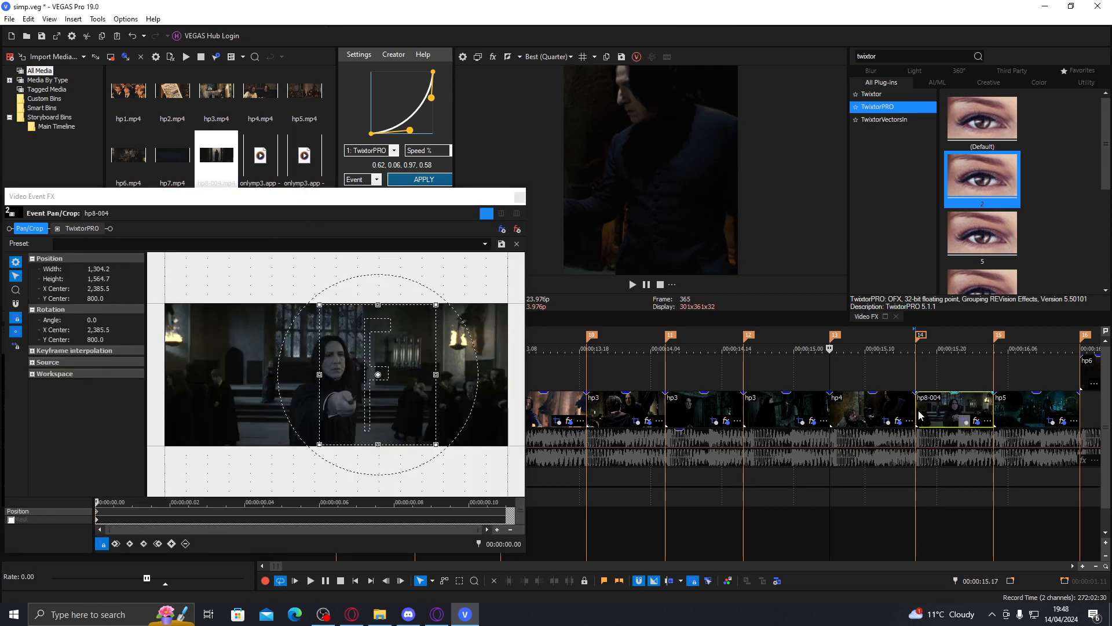
{"action": "left_click_drag", "start_coordinate": [410, 399], "coordinate": [365, 399]}
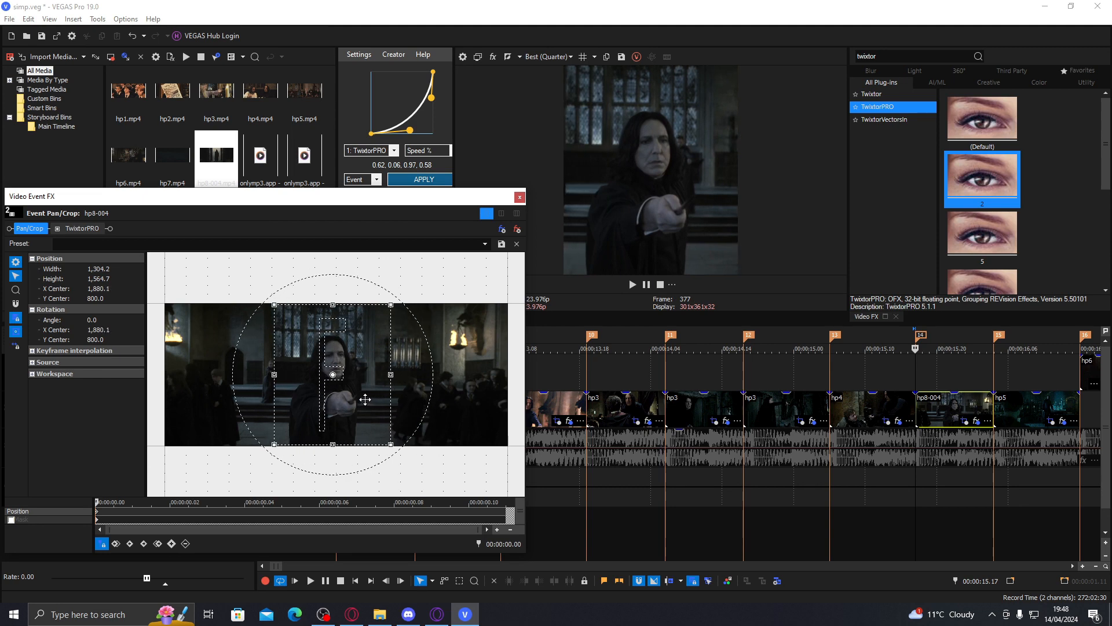
{"action": "left_click", "coordinate": [1049, 421]}
Center the face in the Pan/Crop frame of the upper-track hp6 clip at marker 16, with X Center about 2,106.9.
{"action": "left_click", "coordinate": [1086, 370]}
{"action": "left_click", "coordinate": [730, 386]}
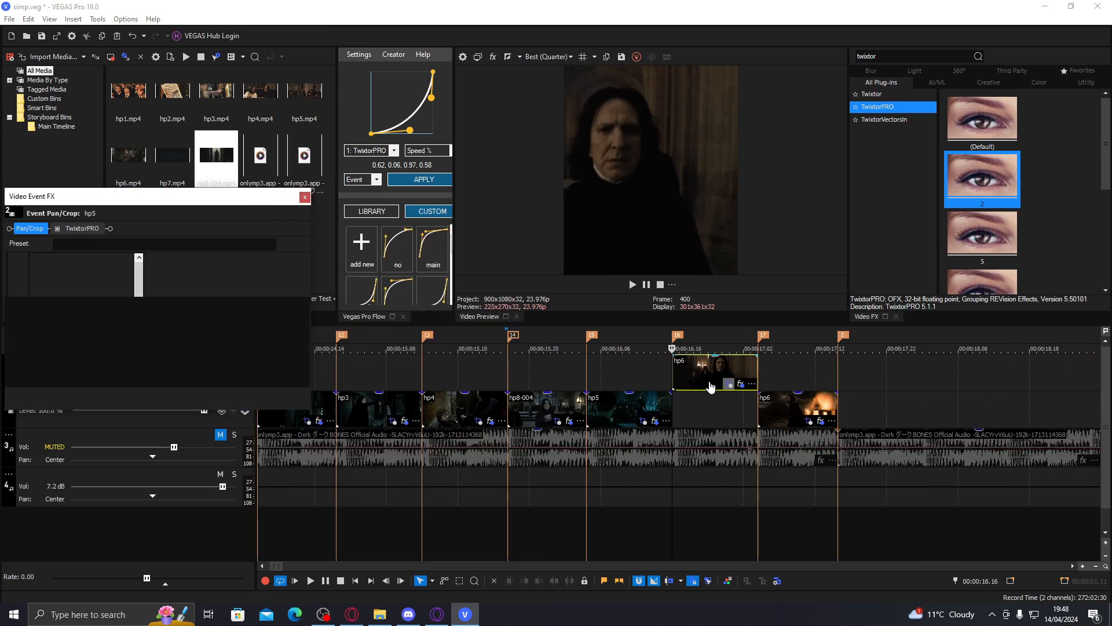
{"action": "left_click_drag", "start_coordinate": [405, 397], "coordinate": [365, 398]}
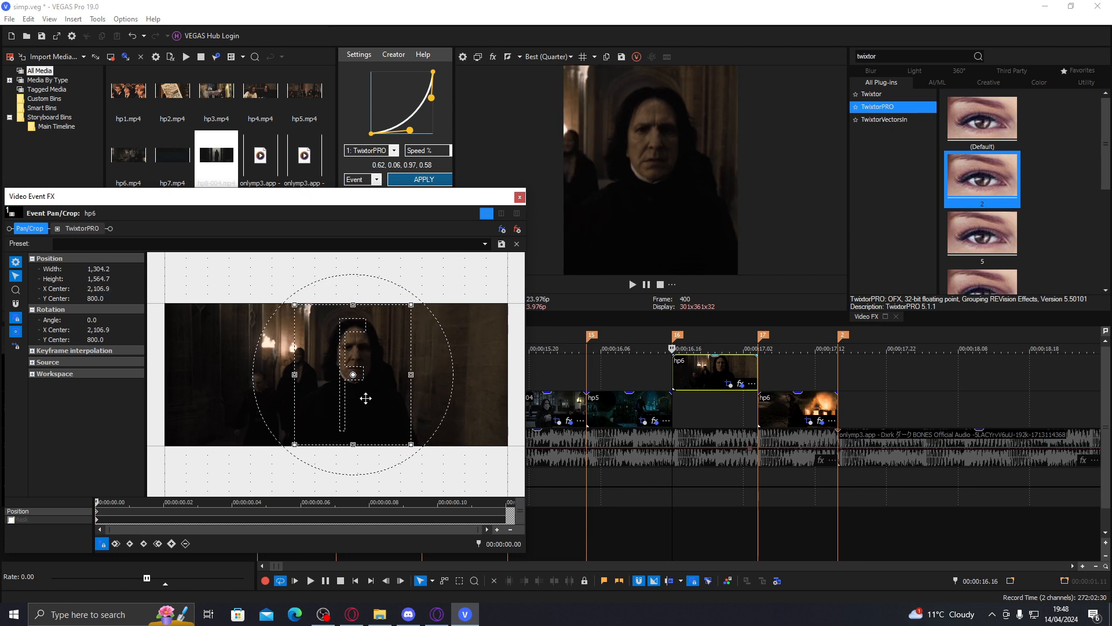
Reframe the hp6 clip at marker 17 onto the standing man with X Center about 1,595.1, and close Pan/Crop.
{"action": "left_click", "coordinate": [809, 422]}
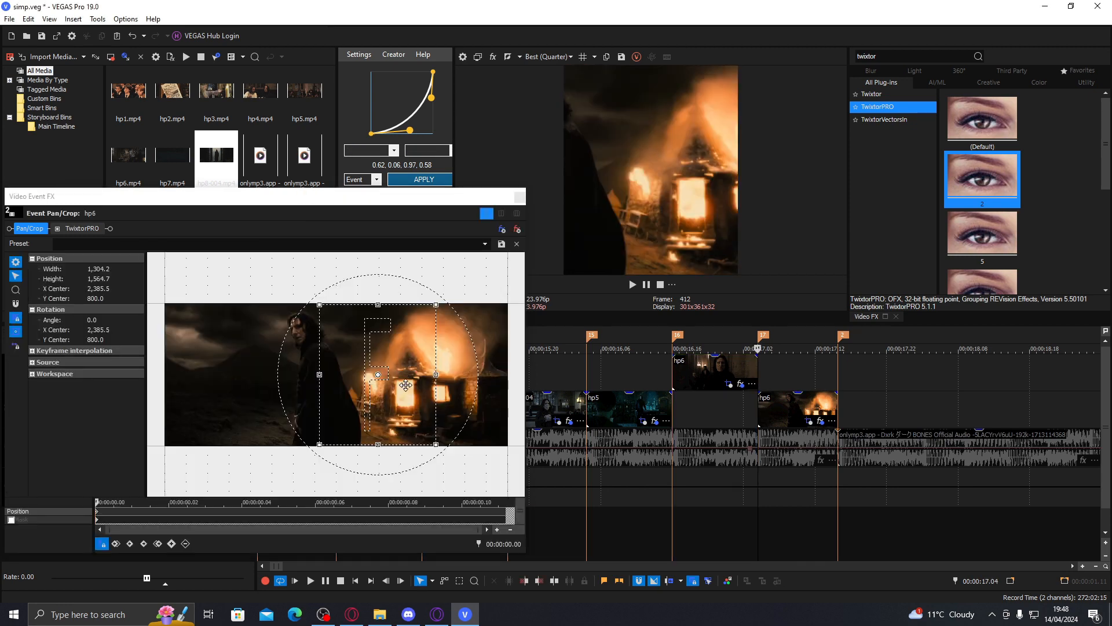
{"action": "left_click_drag", "start_coordinate": [406, 385], "coordinate": [335, 385]}
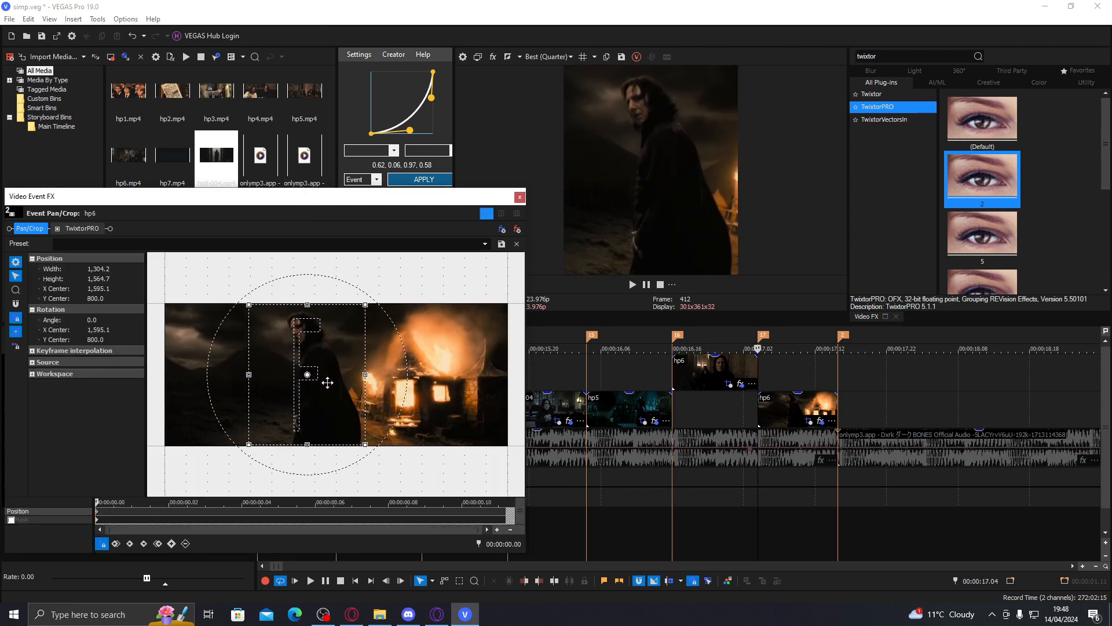
{"action": "left_click", "coordinate": [520, 197]}
Set the loop region to the audio event under the beat-marked clips and play back the reframed montage.
{"action": "double_click", "coordinate": [554, 446]}
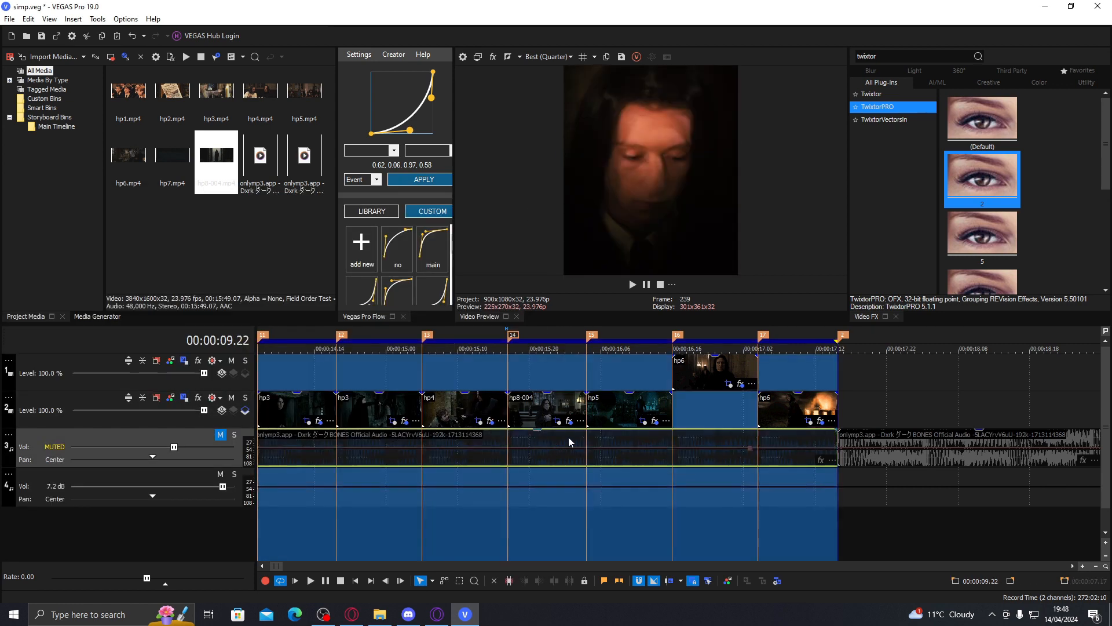
{"action": "key", "text": "space"}
{"action": "scroll", "coordinate": [571, 442], "scroll_direction": "down", "scroll_amount": 1}
{"action": "scroll", "coordinate": [739, 406], "scroll_direction": "down", "scroll_amount": 1}
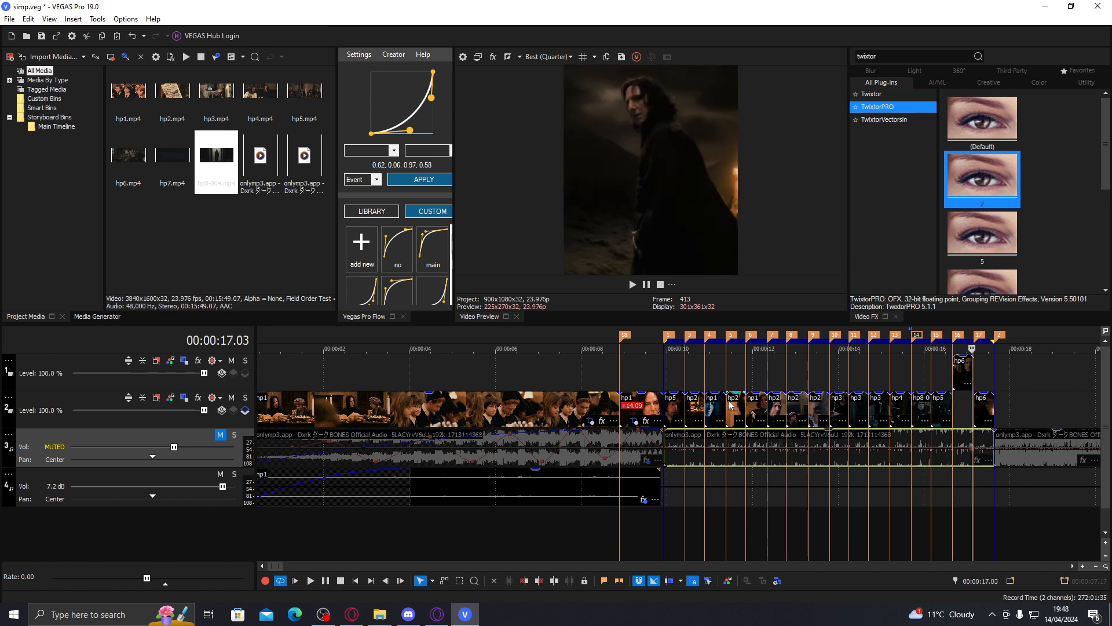
{"action": "key", "text": "space"}
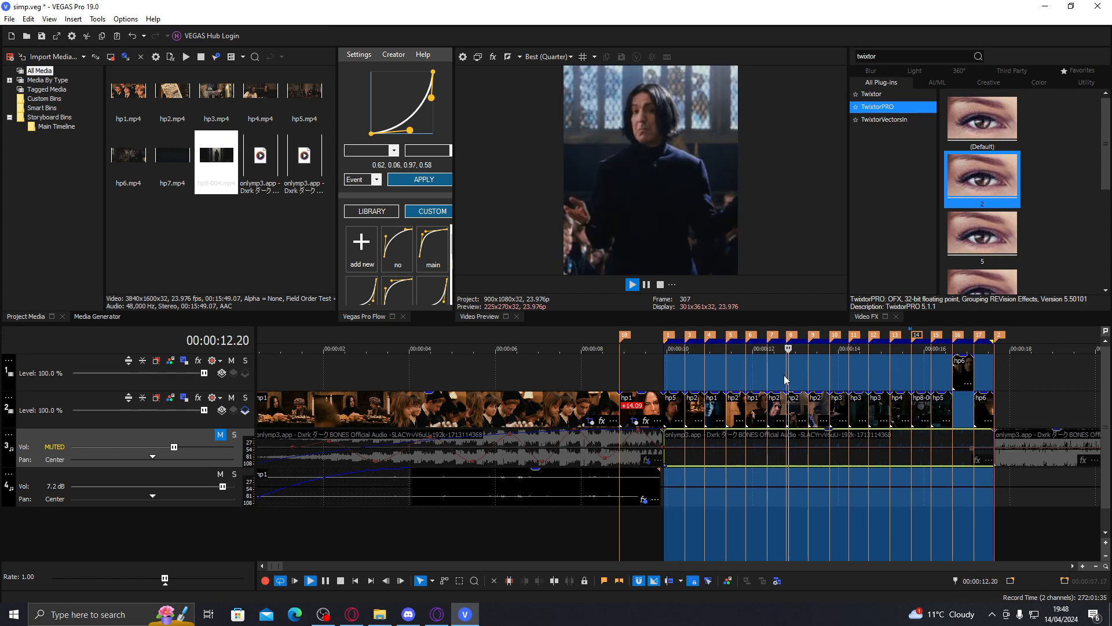
{"action": "left_click", "coordinate": [771, 371]}
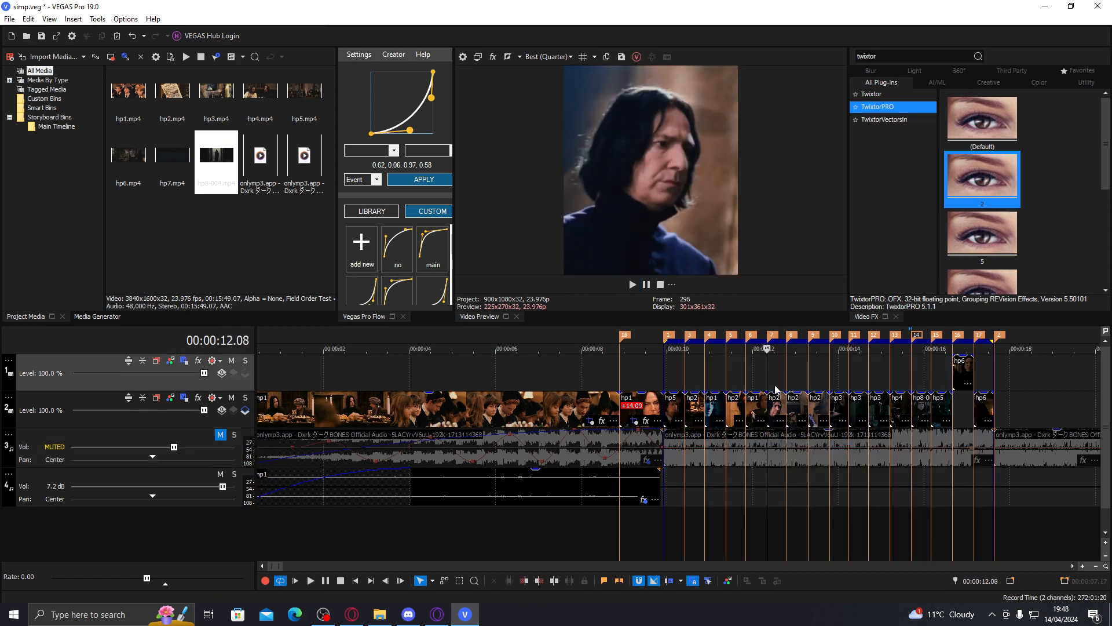
{"action": "scroll", "coordinate": [775, 388], "scroll_direction": "up", "scroll_amount": 3}
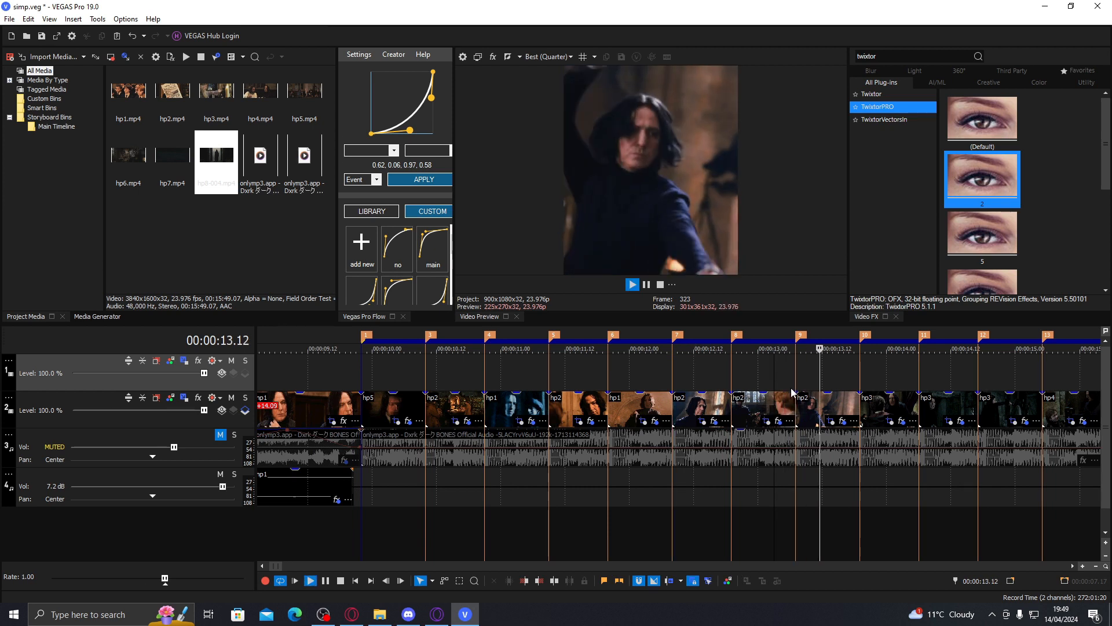
Move the hp2 clip at marker 8 to the upper video track and copy it.
{"action": "left_click", "coordinate": [753, 401]}
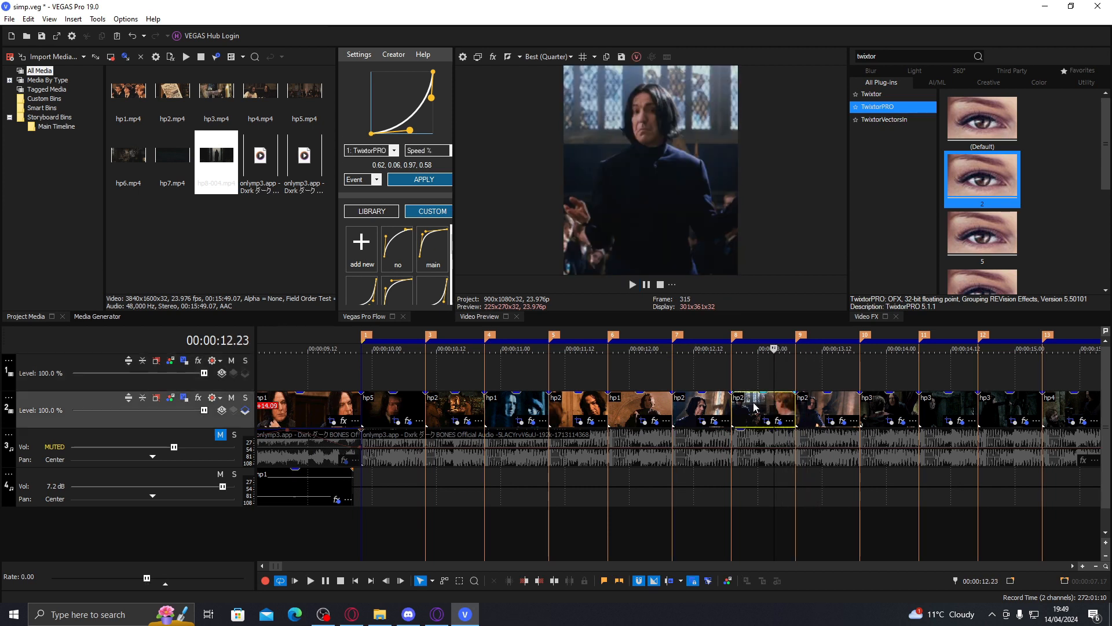
{"action": "left_click_drag", "start_coordinate": [743, 380], "coordinate": [730, 367]}
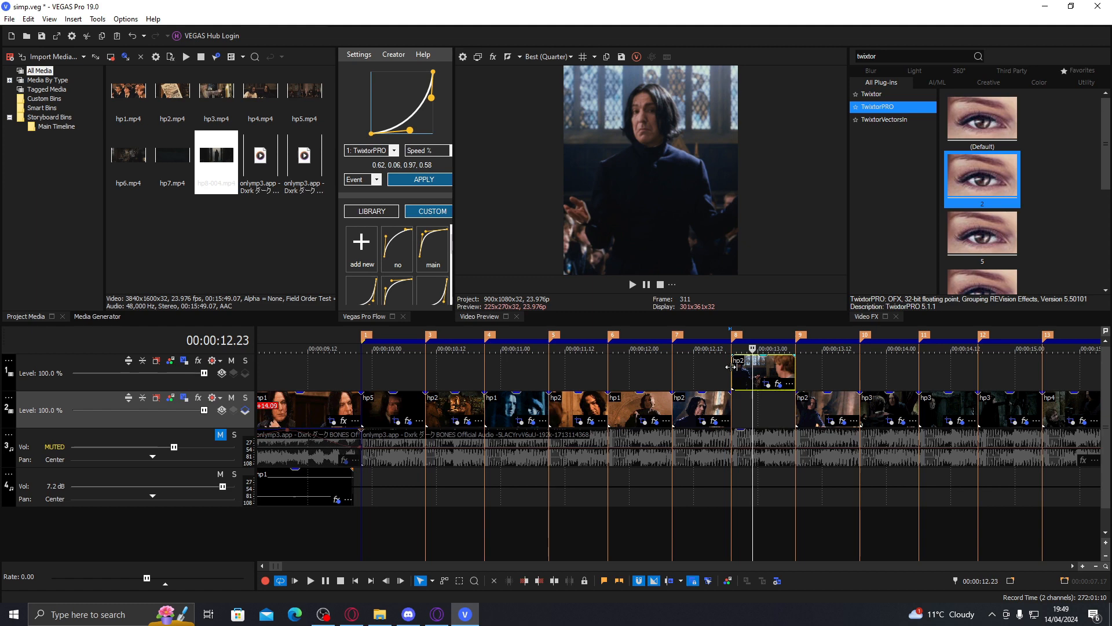
{"action": "right_click", "coordinate": [747, 374]}
{"action": "left_click", "coordinate": [782, 235]}
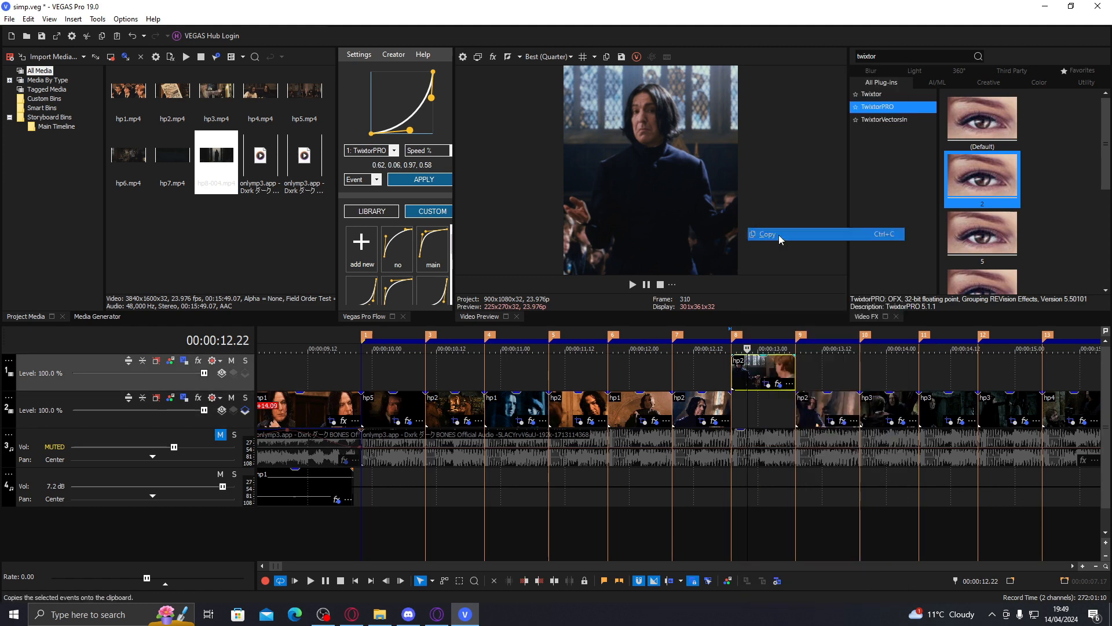
Trim the start of the hp2 clip, refit it on the lower track at marker 8, and paste the copied event attributes.
{"action": "mouse_move", "coordinate": [731, 371]}
{"action": "left_mouse_down"}
{"action": "mouse_move", "coordinate": [646, 370]}
{"action": "mouse_move", "coordinate": [762, 374]}
{"action": "left_mouse_up"}
{"action": "mouse_move", "coordinate": [869, 370]}
{"action": "left_mouse_down"}
{"action": "mouse_move", "coordinate": [795, 371]}
{"action": "mouse_move", "coordinate": [763, 416]}
{"action": "left_mouse_up"}
{"action": "right_click", "coordinate": [774, 371]}
{"action": "left_click", "coordinate": [815, 247]}
Play back the transition into the hp2 clip at marker 8 to check the new trim.
{"action": "left_click", "coordinate": [714, 369]}
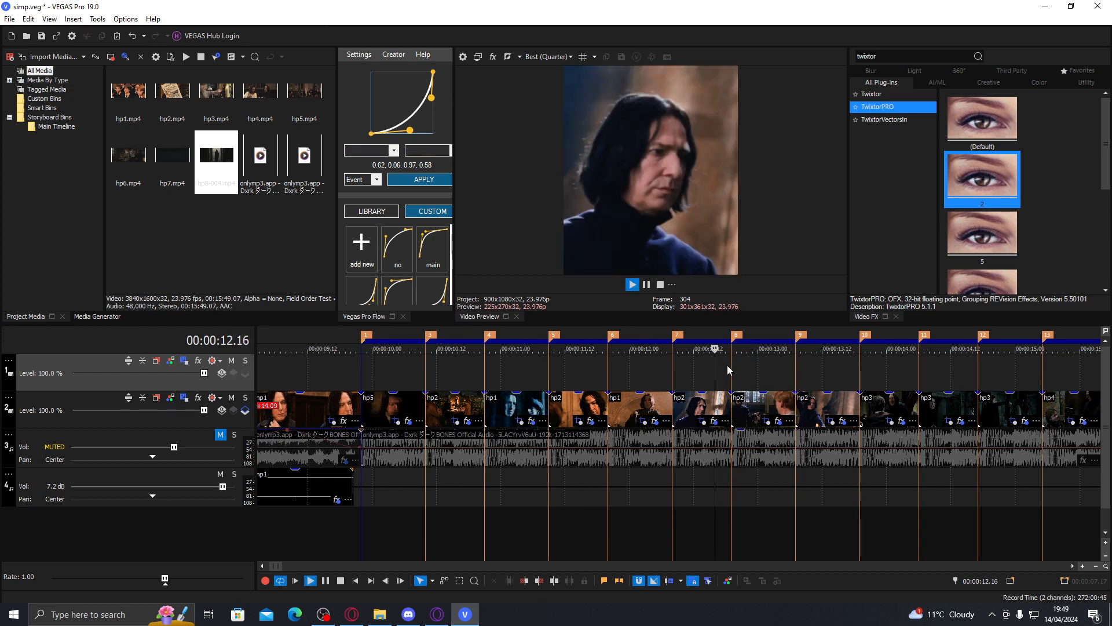
{"action": "key", "text": "space"}
{"action": "key", "text": "space"}
{"action": "key", "text": "space"}
{"action": "key", "text": "space"}
{"action": "key", "text": "space"}
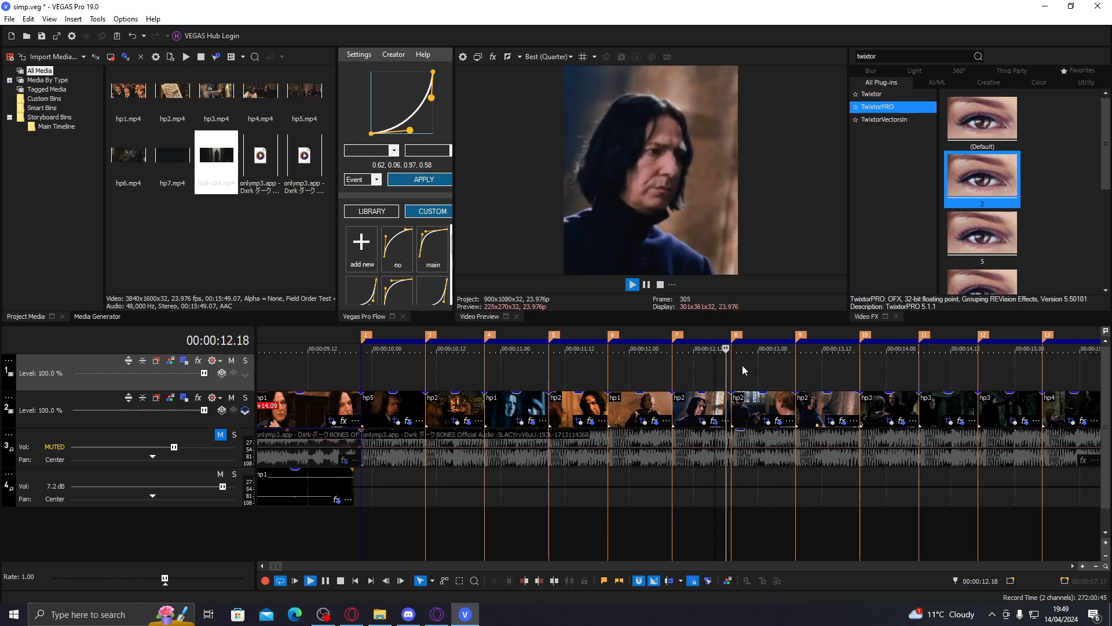
{"action": "key", "text": "space"}
Retrim the hp2 clip on the upper track, return it to the gap at marker 8, and paste the copied event attributes again.
{"action": "left_click_drag", "start_coordinate": [742, 398], "coordinate": [711, 370]}
{"action": "left_click_drag", "start_coordinate": [787, 367], "coordinate": [794, 366]}
{"action": "left_click_drag", "start_coordinate": [758, 373], "coordinate": [757, 415]}
{"action": "right_click", "coordinate": [757, 414]}
{"action": "left_click", "coordinate": [809, 247]}
Play back the looped montage to check the retrimmed hp2 clip in context, and save the project.
{"action": "key", "text": "space"}
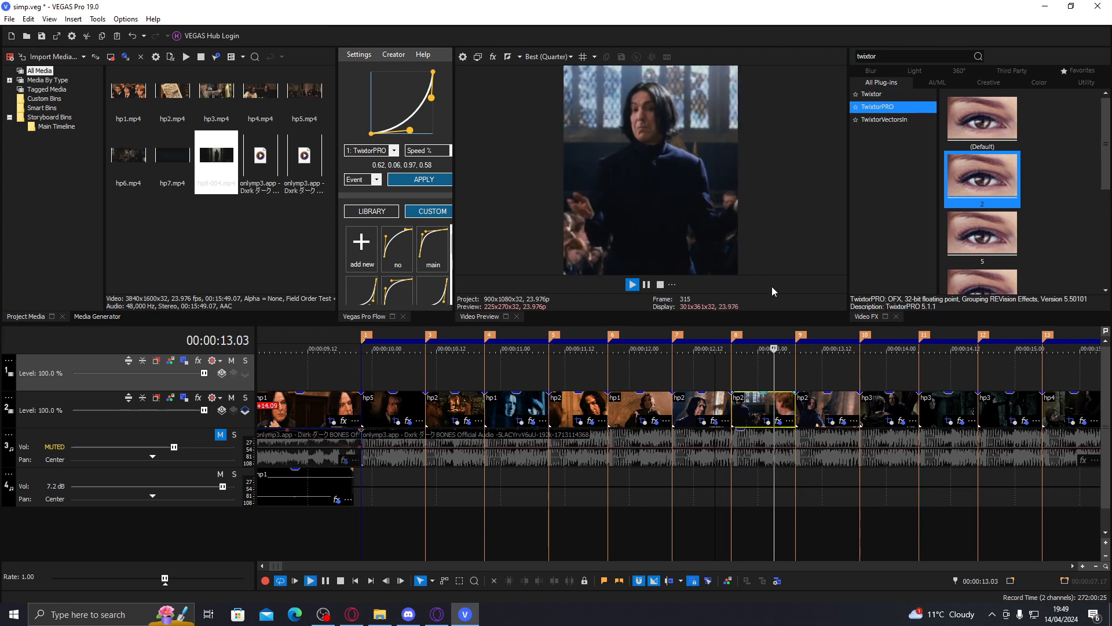
{"action": "left_click", "coordinate": [803, 384]}
{"action": "scroll", "coordinate": [803, 385], "scroll_direction": "down", "scroll_amount": 2}
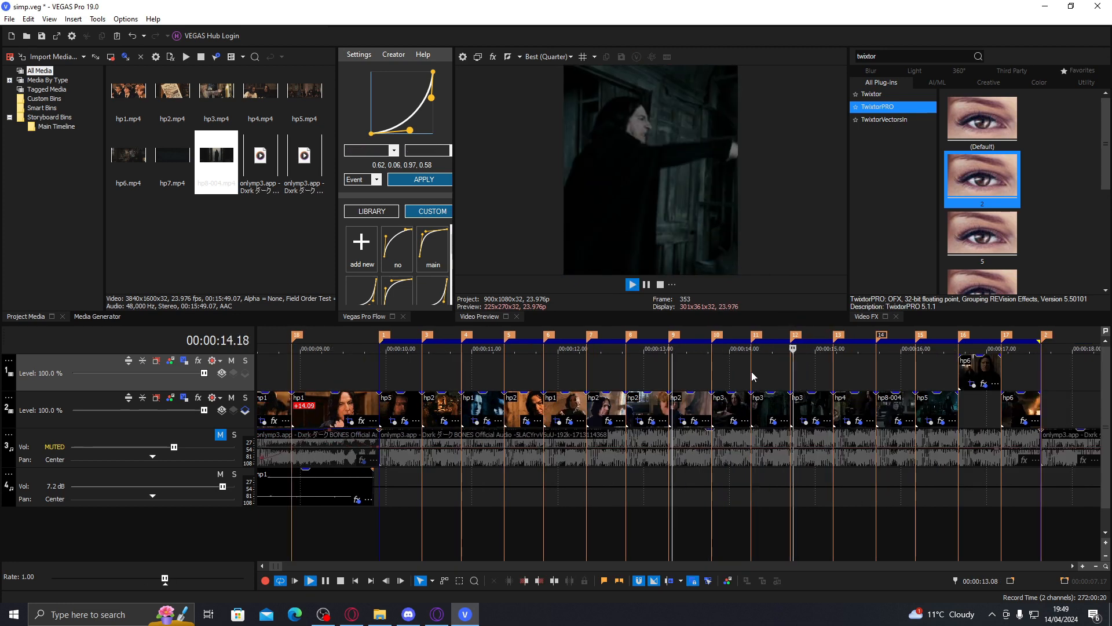
{"action": "scroll", "coordinate": [752, 362], "scroll_direction": "down", "scroll_amount": 3}
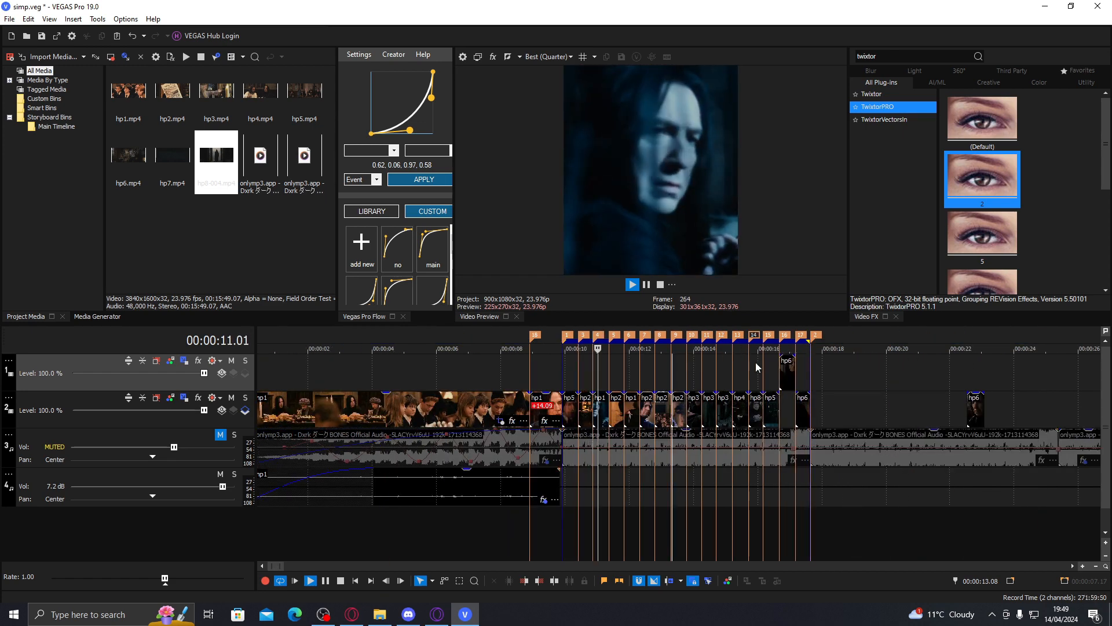
{"action": "scroll", "coordinate": [747, 365], "scroll_direction": "up", "scroll_amount": 2}
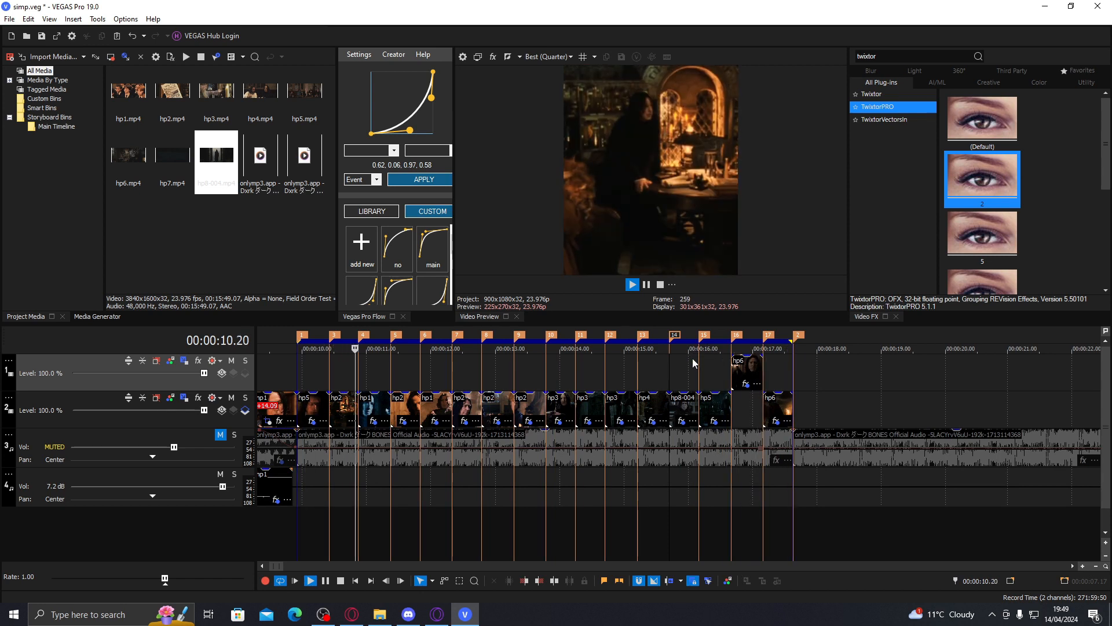
{"action": "key", "text": "space"}
{"action": "key", "text": "space"}
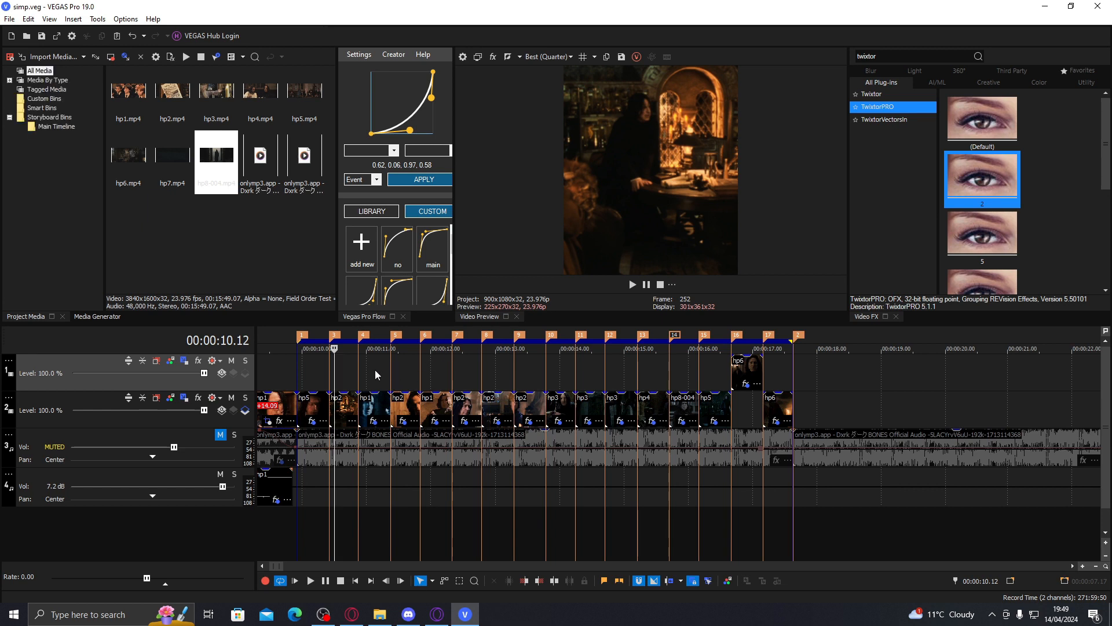
Search the video effects for the blur motion plug-ins, narrowing the search from "blur" to "blurmo".
{"action": "left_click", "coordinate": [555, 387]}
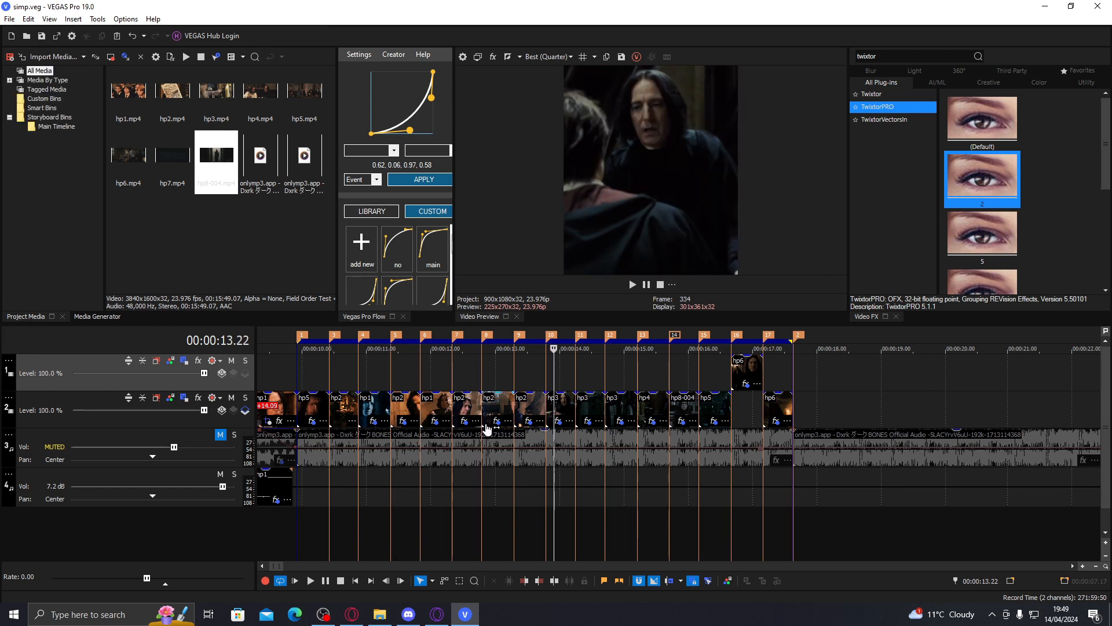
{"action": "left_click", "coordinate": [477, 377]}
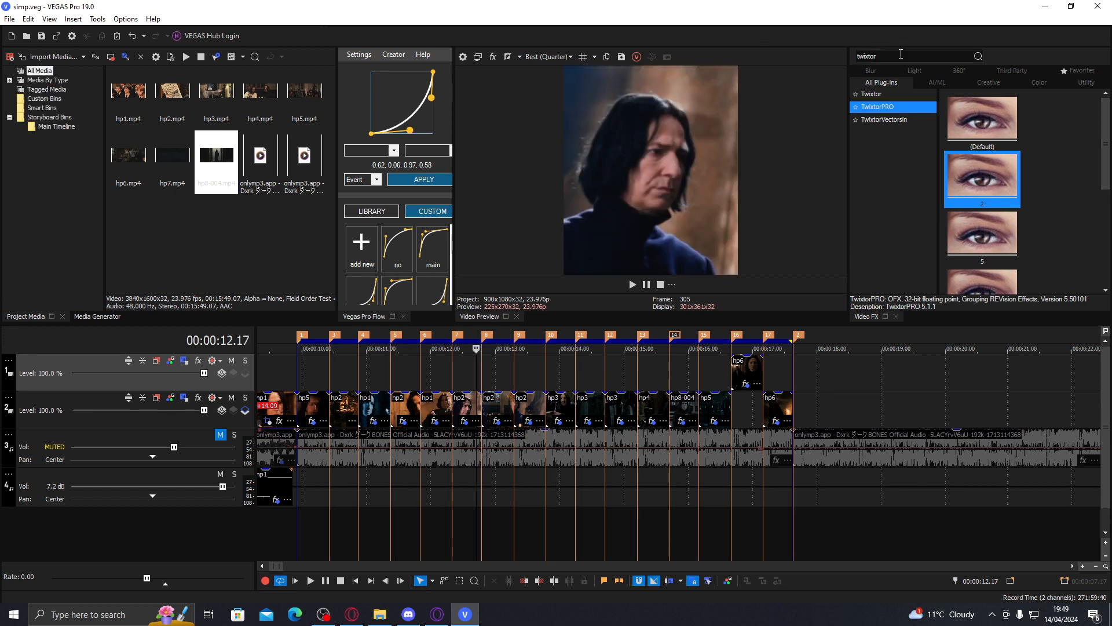
{"action": "type", "text": "blur"}
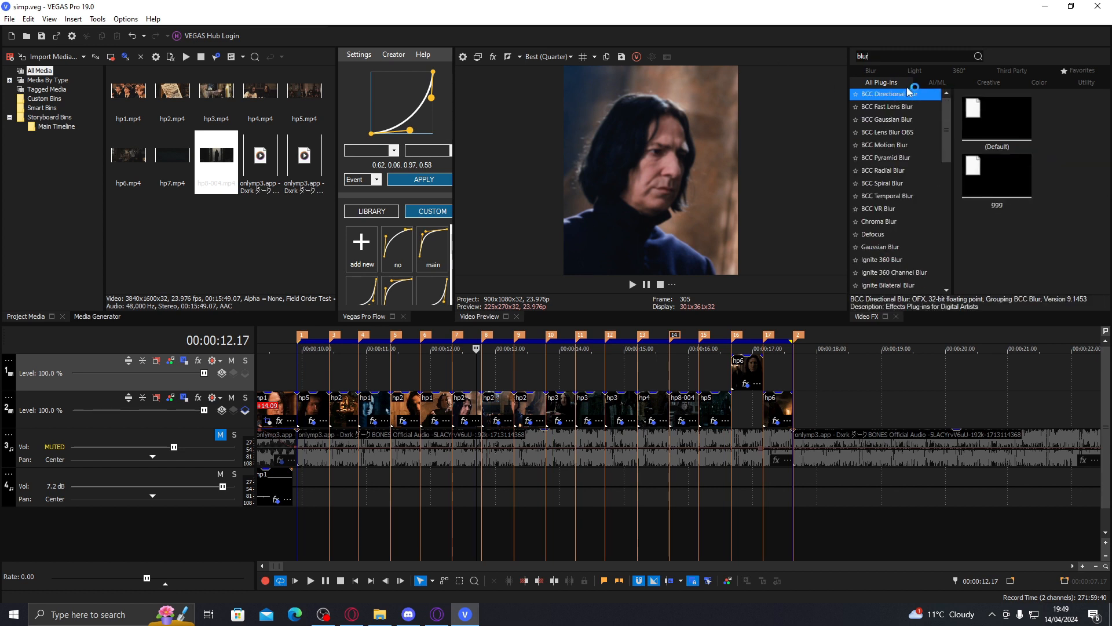
{"action": "type", "text": "mo"}
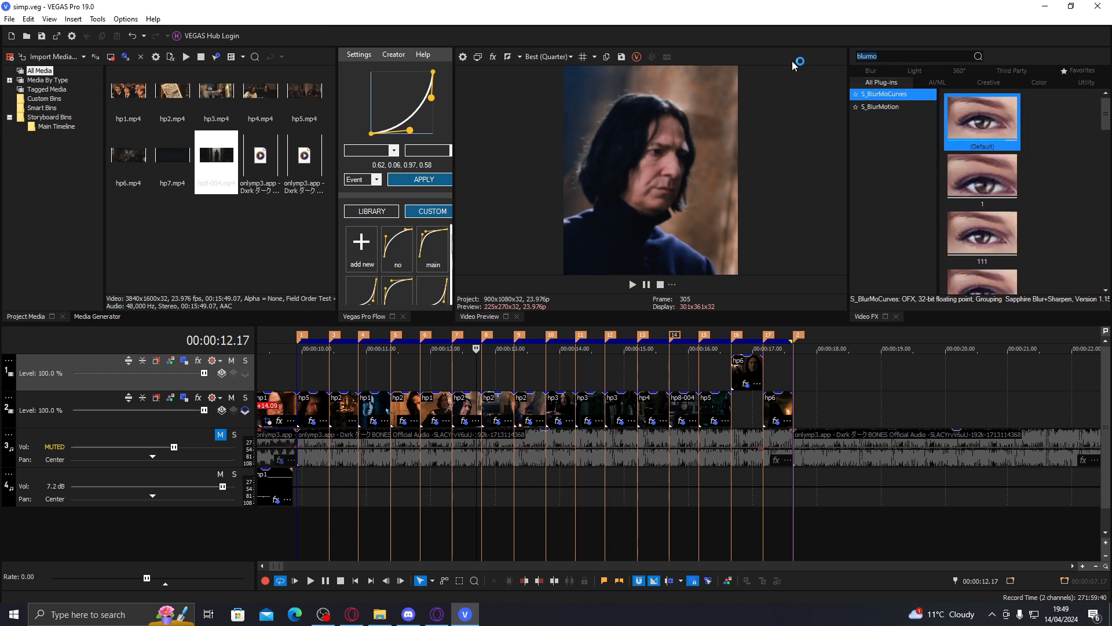
Apply Color Corrector (Secondary) to the whole video output, with saturation at 1.122 and gain at about 1.21.
{"action": "type", "text": "color c"}
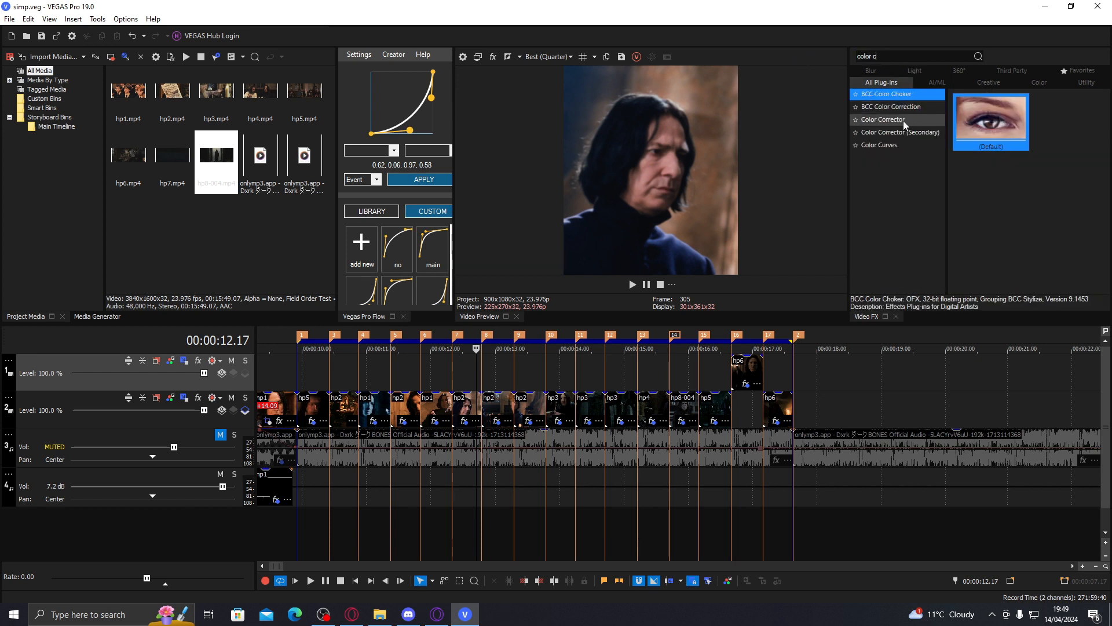
{"action": "left_click", "coordinate": [920, 119]}
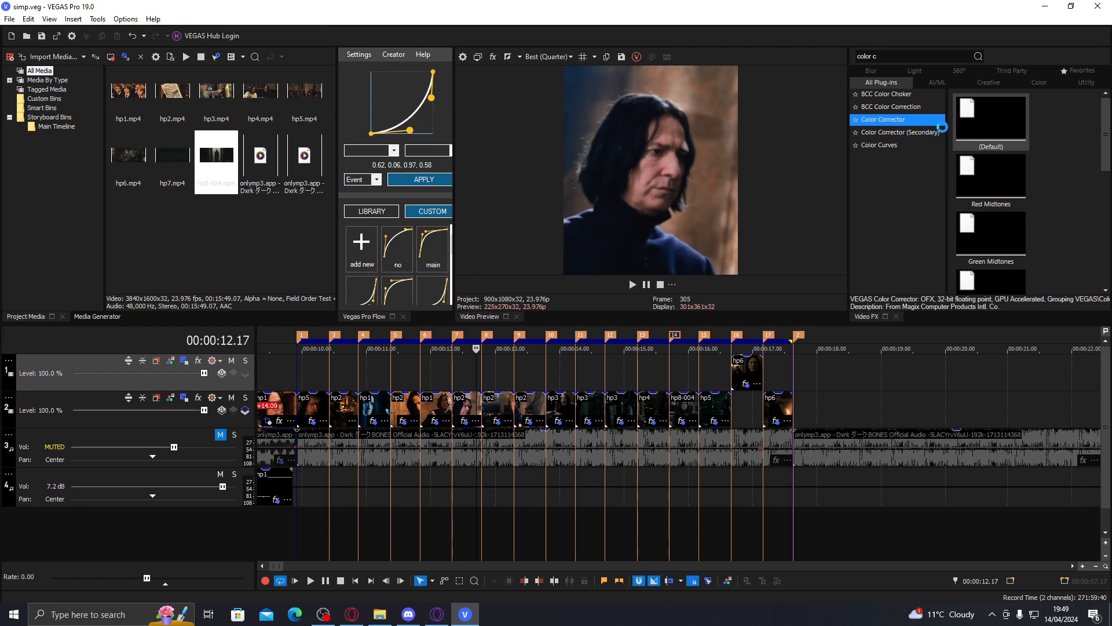
{"action": "left_click", "coordinate": [915, 132]}
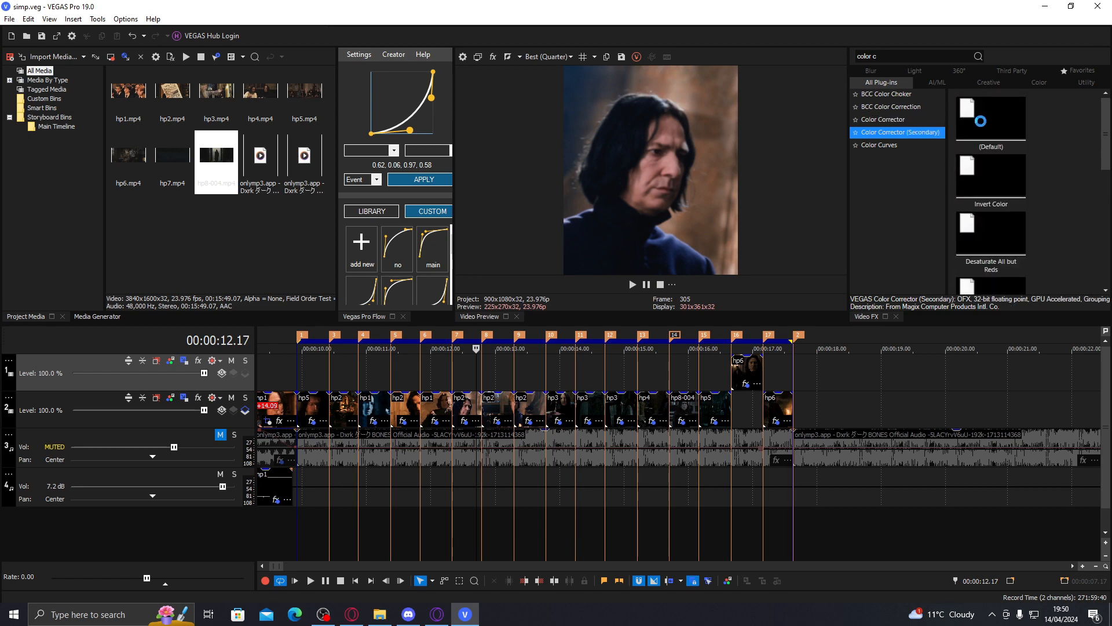
{"action": "left_click_drag", "start_coordinate": [987, 121], "coordinate": [724, 167]}
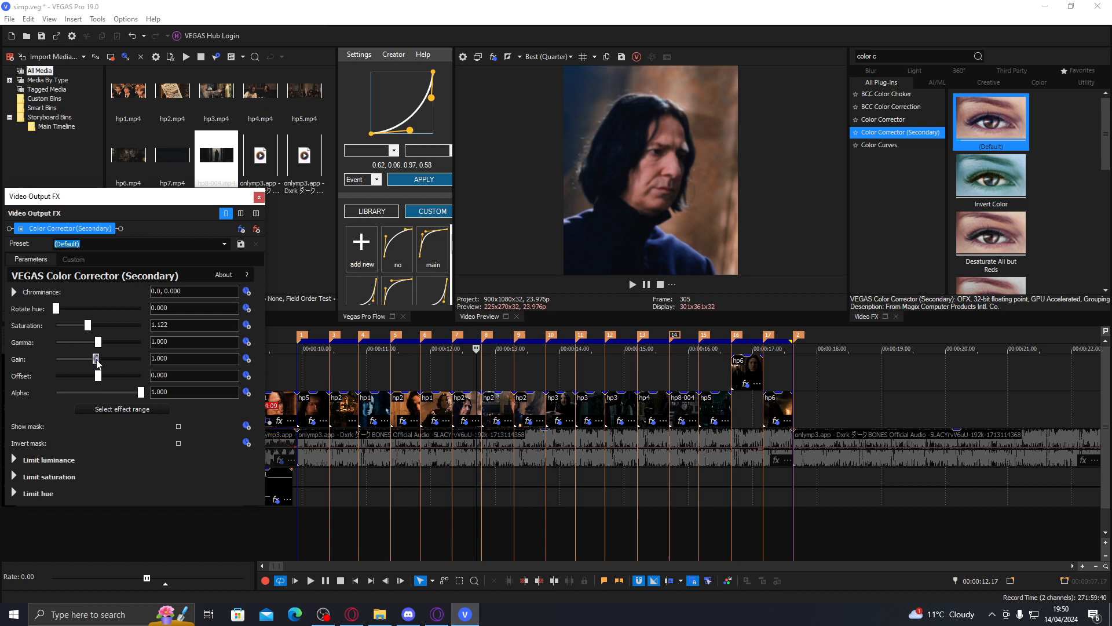
{"action": "left_click_drag", "start_coordinate": [112, 360], "coordinate": [107, 360]}
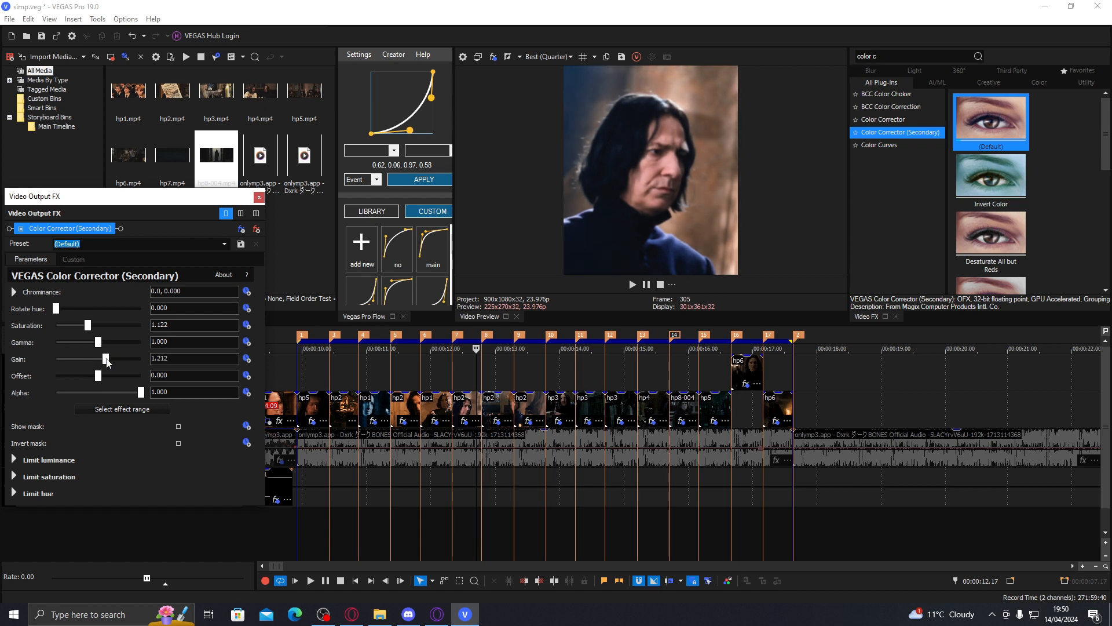
{"action": "left_click", "coordinate": [259, 198]}
{"action": "key", "text": "space"}
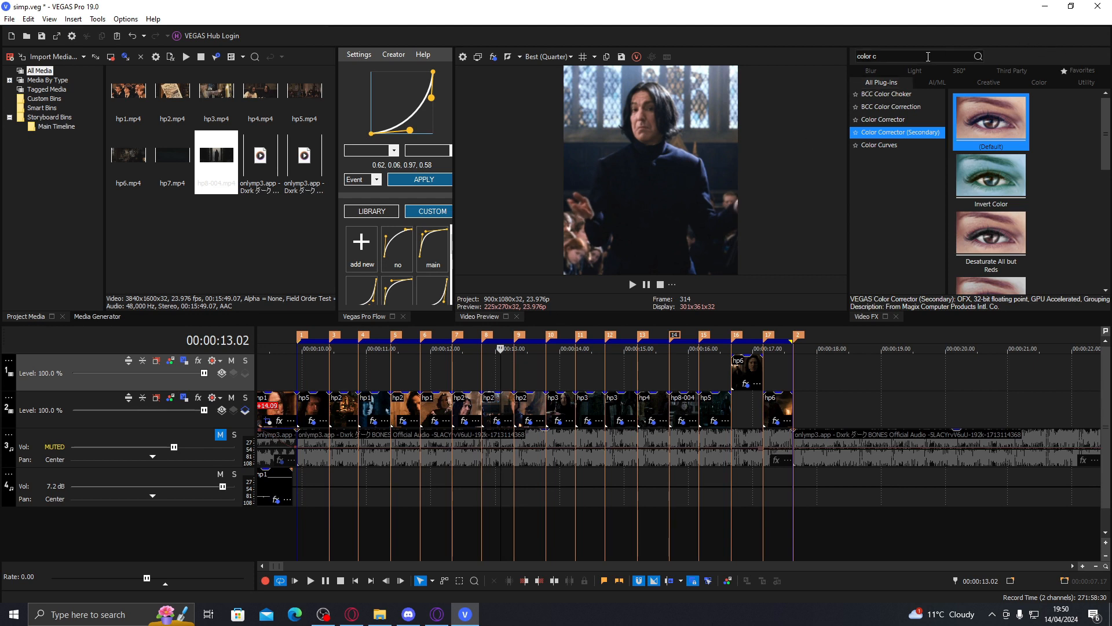
Add the Medium preset of Sharpen to the video output and set its amount to about 0.23.
{"action": "type", "text": "sharpen"}
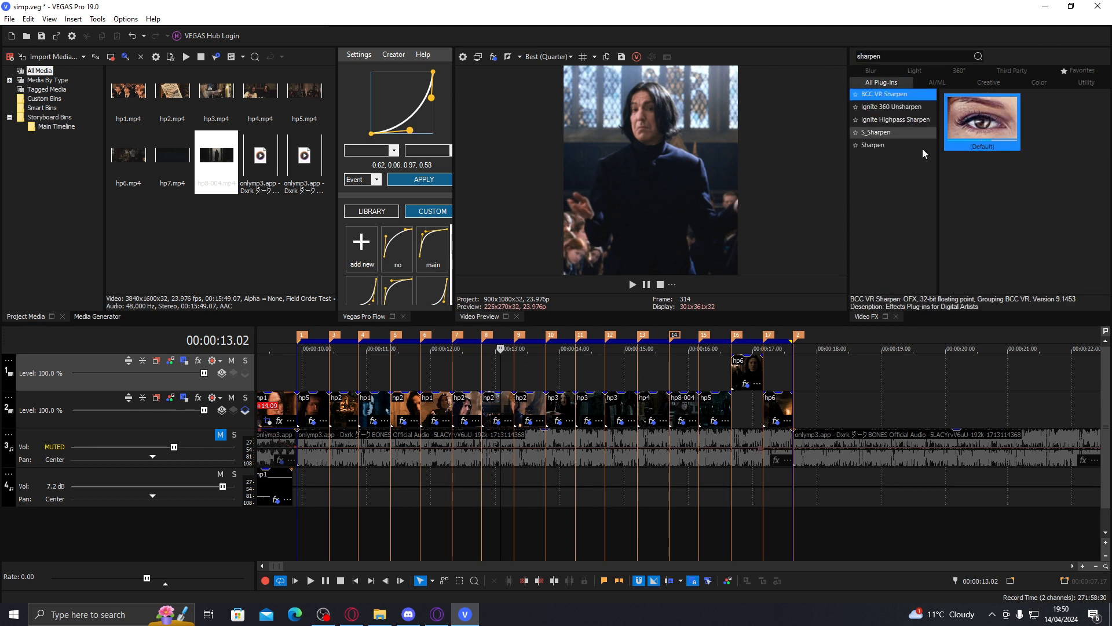
{"action": "left_click", "coordinate": [922, 133]}
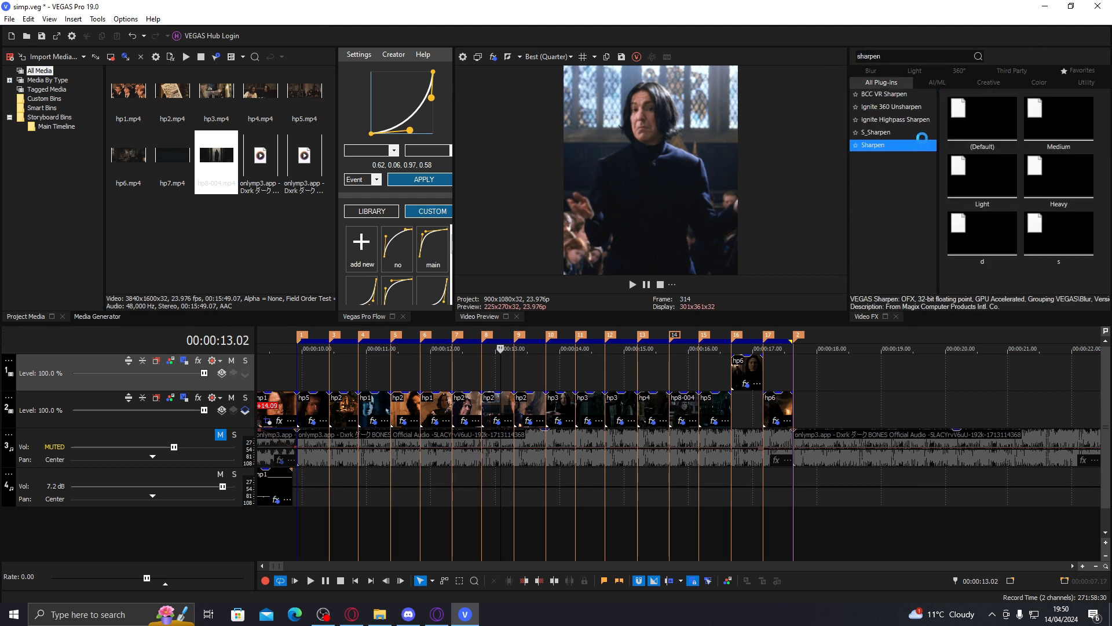
{"action": "left_click", "coordinate": [895, 145]}
{"action": "left_click_drag", "start_coordinate": [1059, 131], "coordinate": [690, 171]}
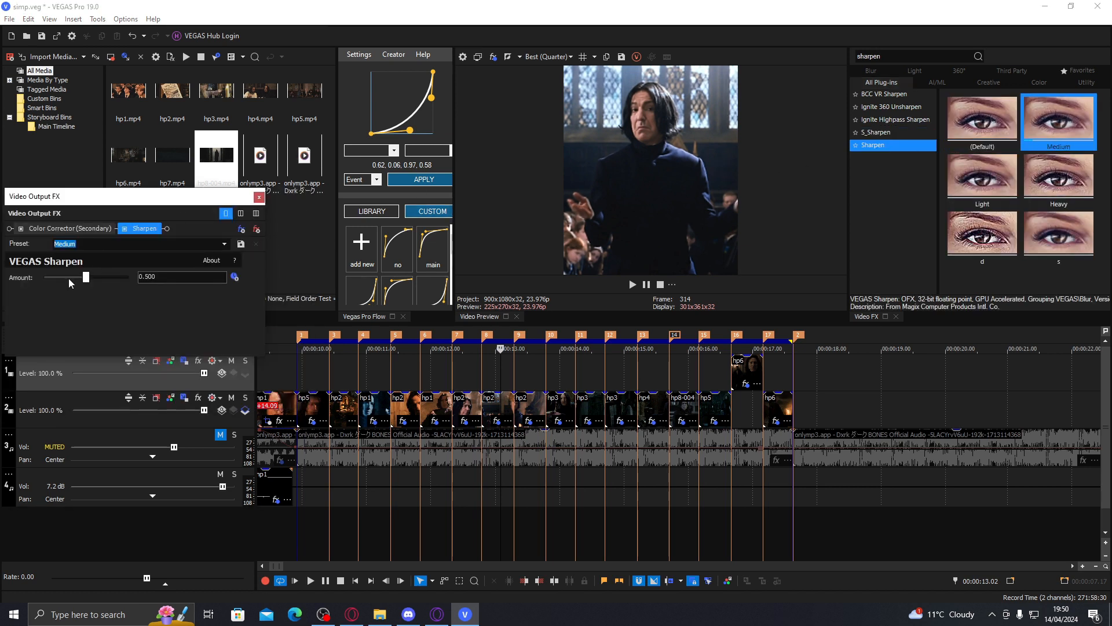
{"action": "left_click", "coordinate": [66, 276]}
{"action": "left_click_drag", "start_coordinate": [134, 282], "coordinate": [58, 282]}
{"action": "left_click", "coordinate": [436, 379]}
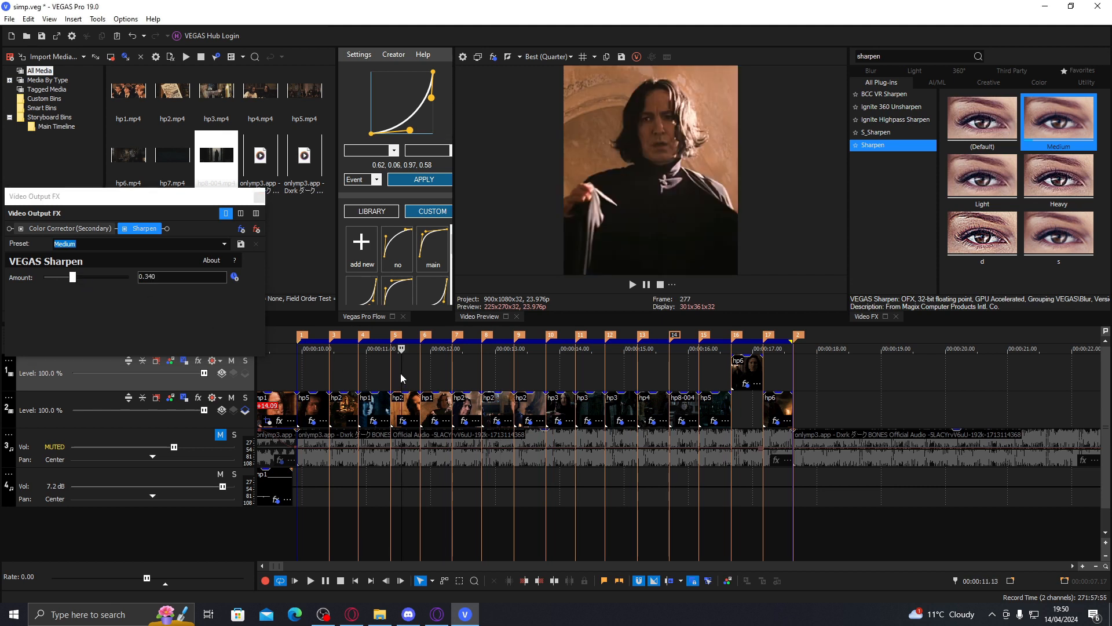
{"action": "mouse_move", "coordinate": [77, 284]}
{"action": "left_mouse_down"}
{"action": "mouse_move", "coordinate": [106, 283]}
{"action": "mouse_move", "coordinate": [80, 280]}
{"action": "left_mouse_up"}
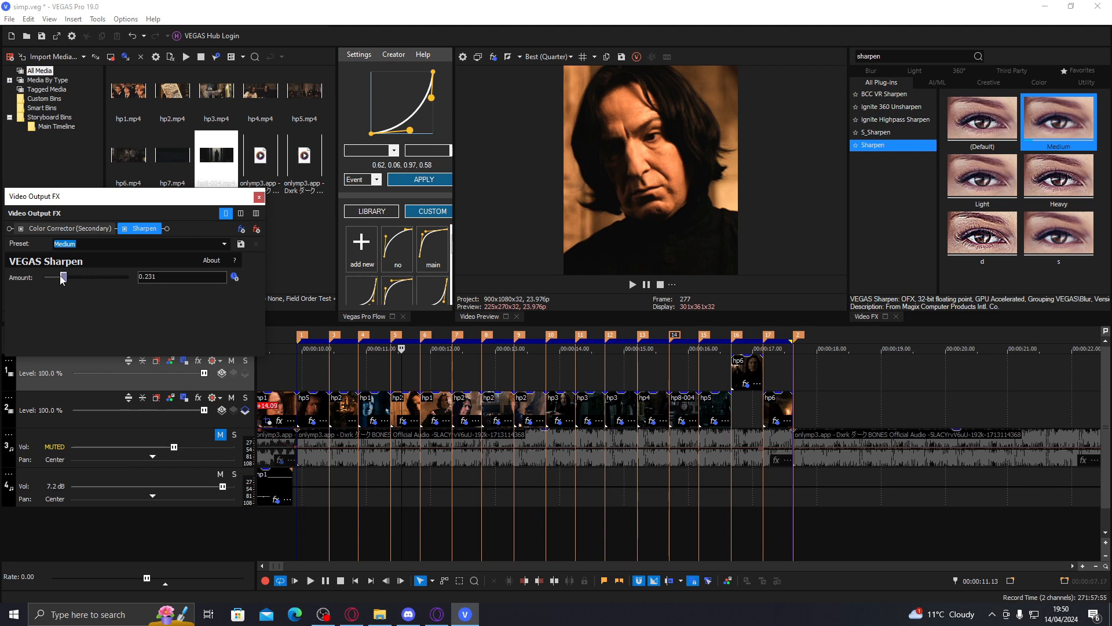
{"action": "left_click", "coordinate": [258, 198]}
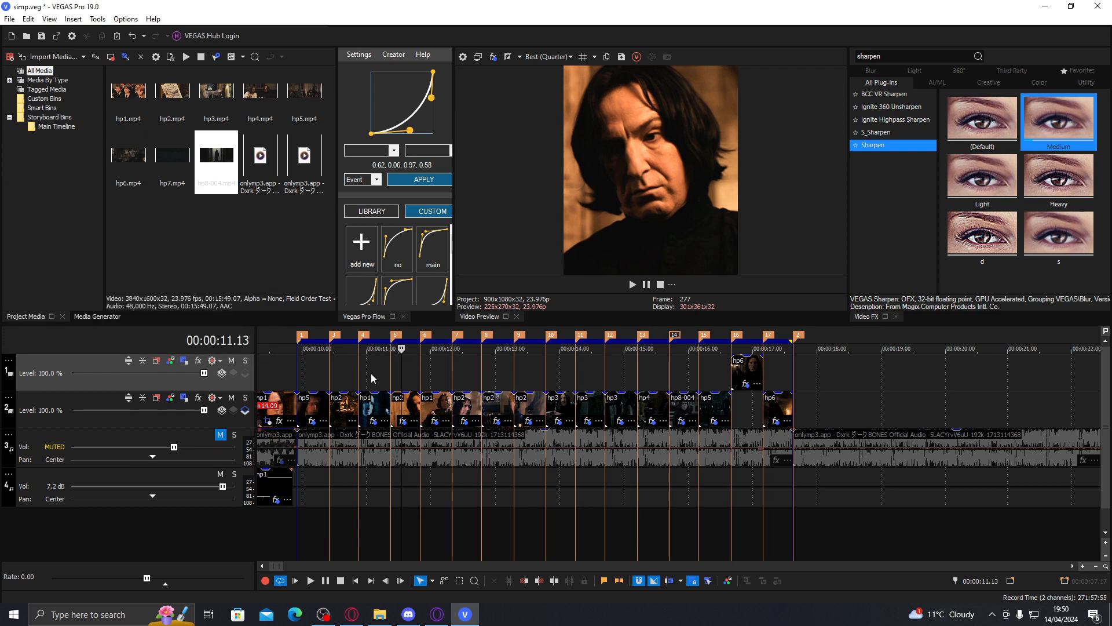
Split the long opening hp1 clip at 00:00:03.13, where the shot changes.
{"action": "left_click", "coordinate": [341, 379]}
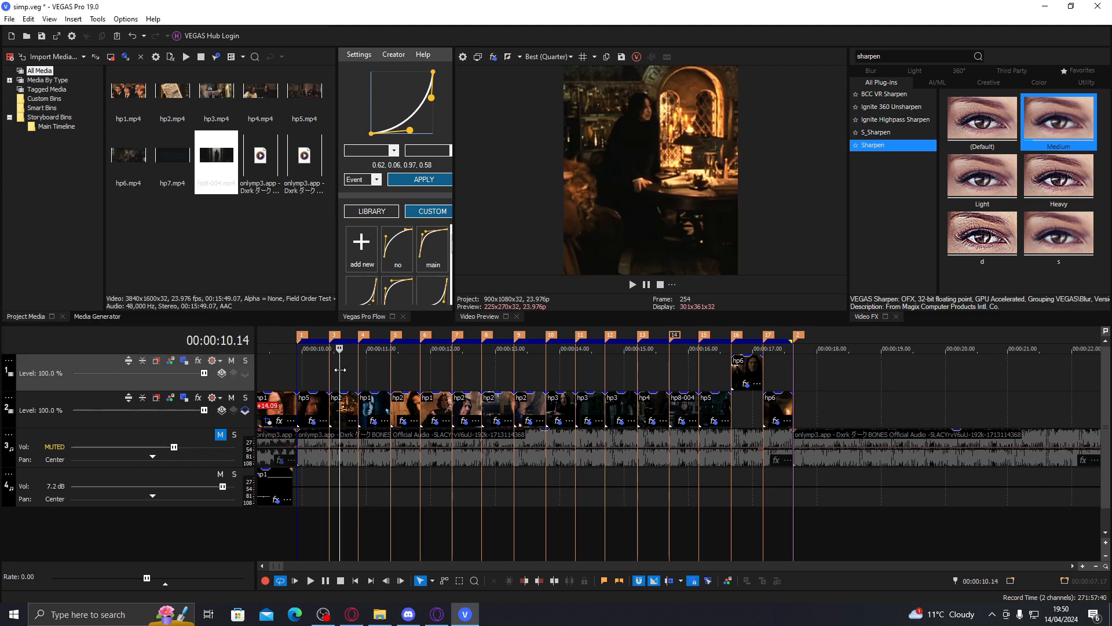
{"action": "scroll", "coordinate": [351, 384], "scroll_direction": "down", "scroll_amount": 4}
{"action": "left_click", "coordinate": [430, 376]}
{"action": "scroll", "coordinate": [432, 377], "scroll_direction": "up", "scroll_amount": 4}
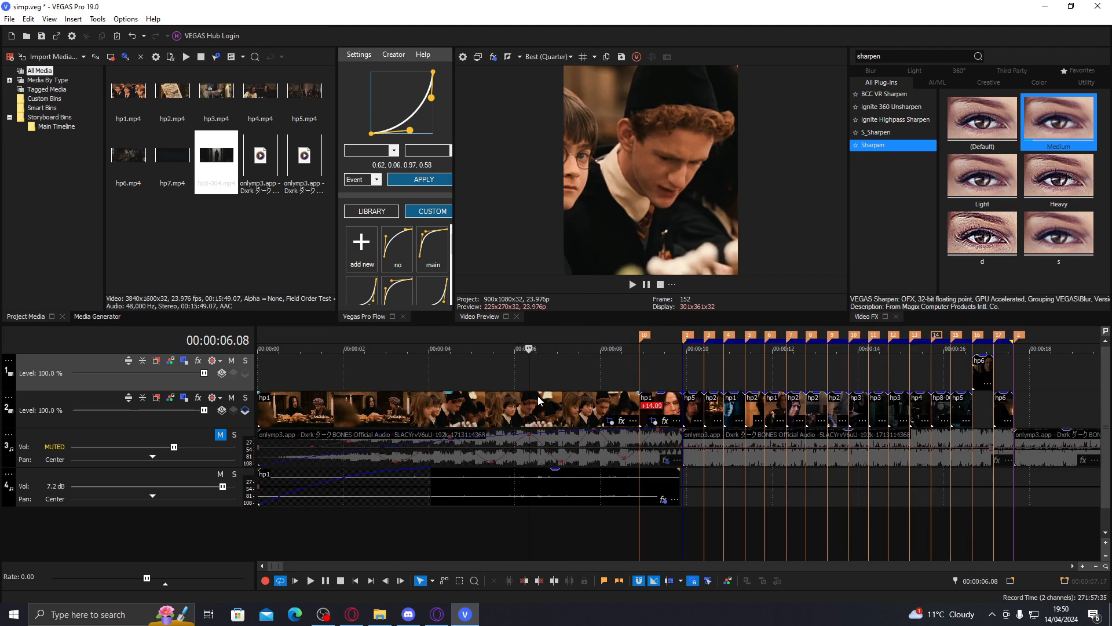
{"action": "left_click", "coordinate": [423, 409]}
{"action": "left_click", "coordinate": [413, 410]}
{"action": "left_click", "coordinate": [392, 410]}
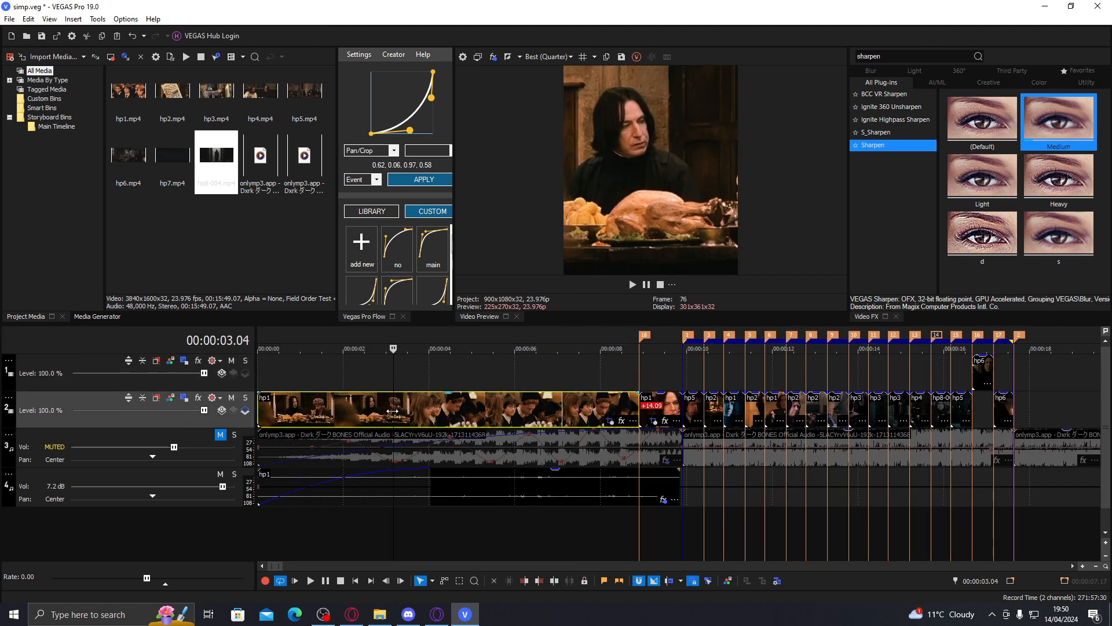
{"action": "key", "text": "space"}
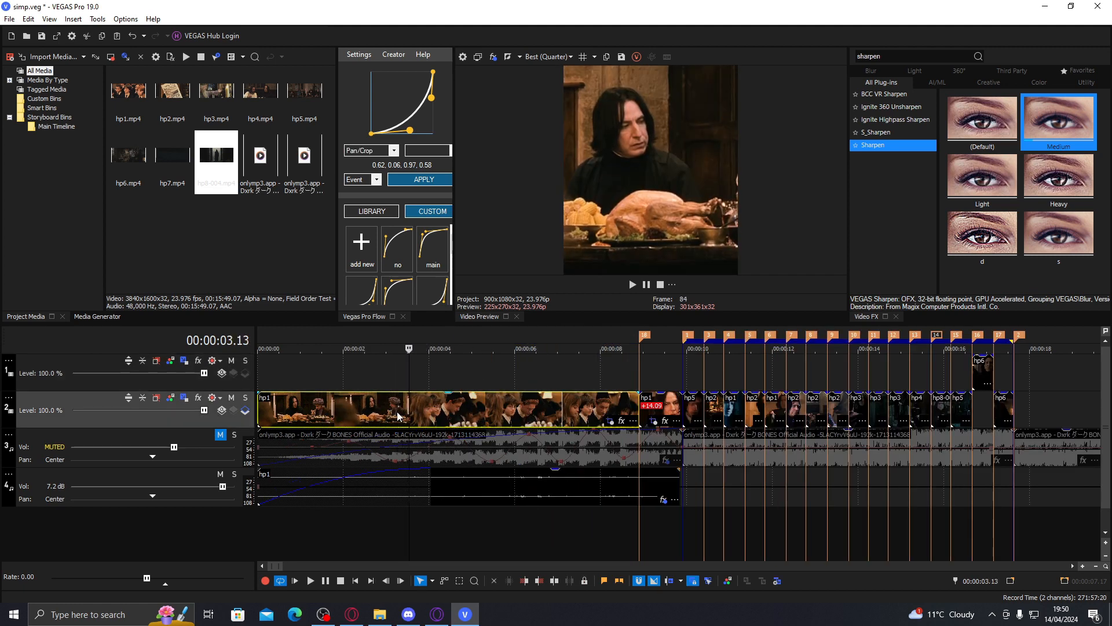
{"action": "key", "text": "s"}
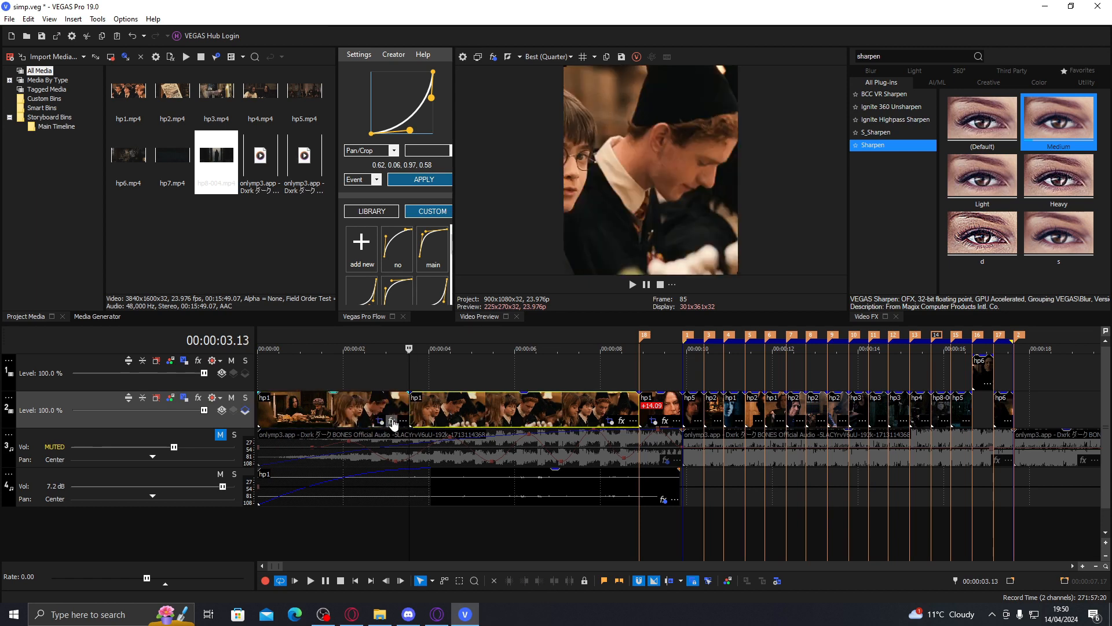
Reframe the first hp1 clip in Pan/Crop at 00:00:01.15, setting the X center to about 1,732 to center the man in black.
{"action": "left_click", "coordinate": [302, 409]}
{"action": "left_click", "coordinate": [379, 422]}
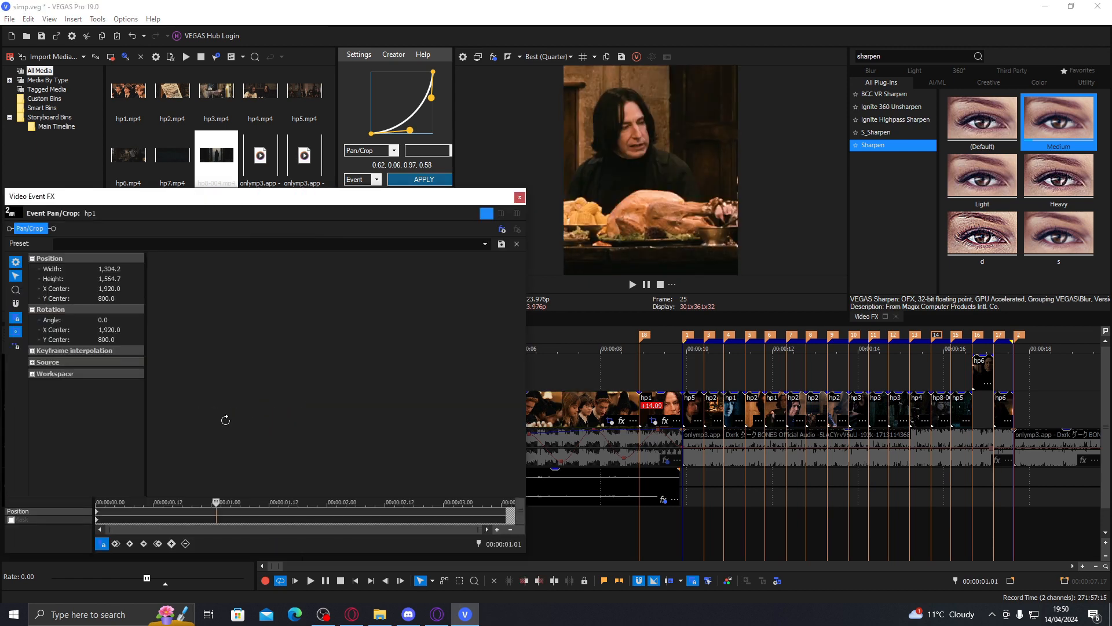
{"action": "left_click", "coordinate": [98, 515]}
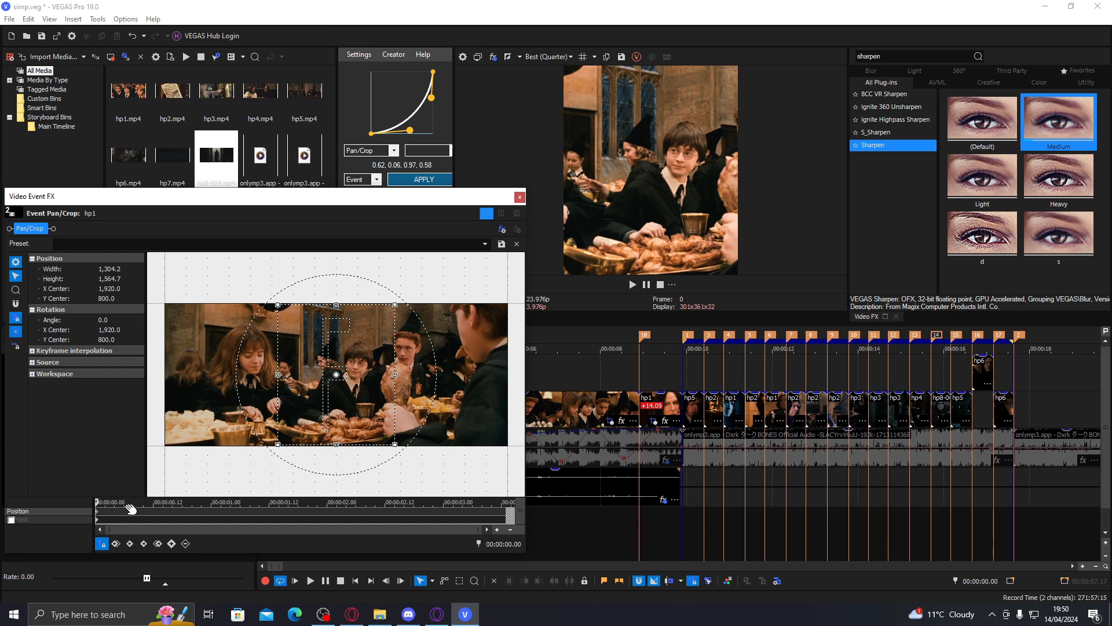
{"action": "left_click", "coordinate": [284, 516]}
{"action": "left_click_drag", "start_coordinate": [344, 408], "coordinate": [327, 408]}
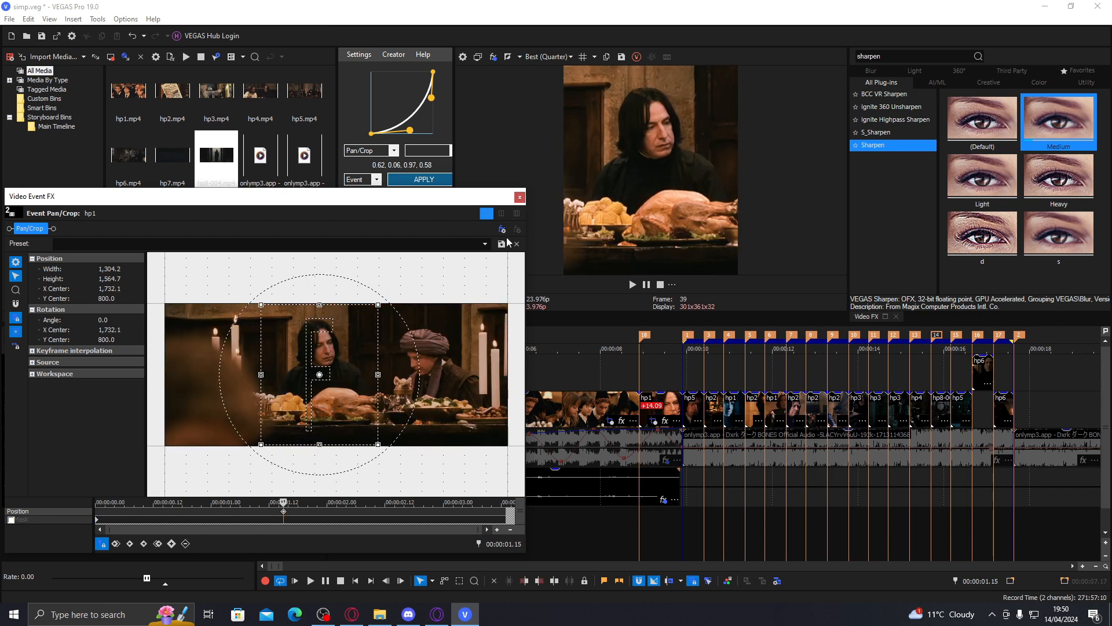
{"action": "left_click", "coordinate": [520, 197]}
Reframe the second hp1 clip in Pan/Crop from its first frame on the boy with glasses, with X center about 1,324.
{"action": "left_click", "coordinate": [415, 404]}
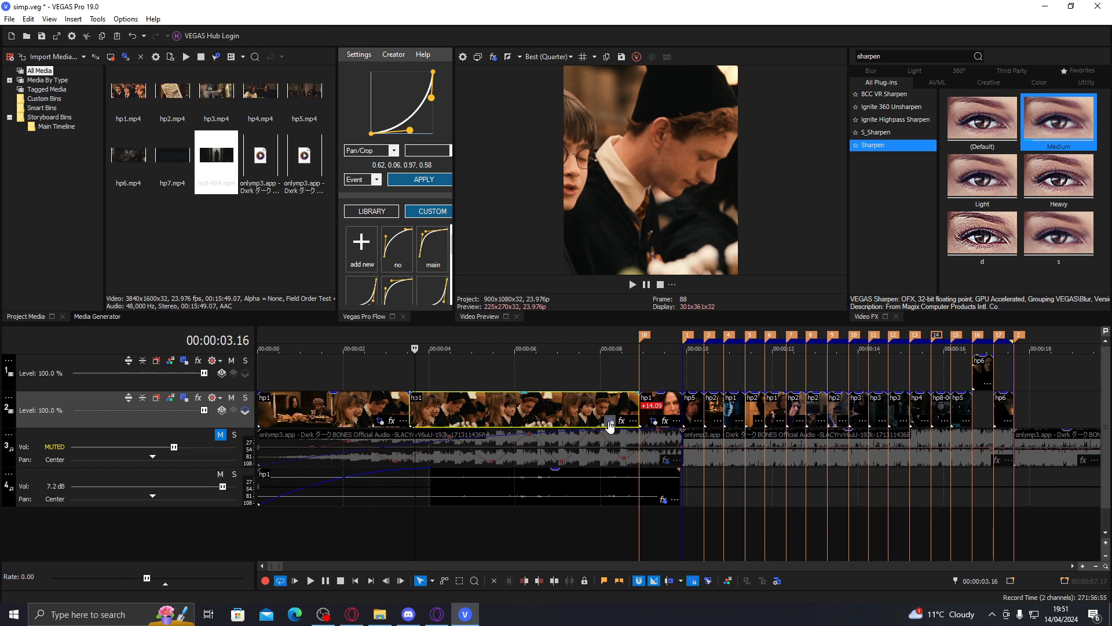
{"action": "left_click", "coordinate": [609, 422]}
{"action": "left_click", "coordinate": [97, 512]}
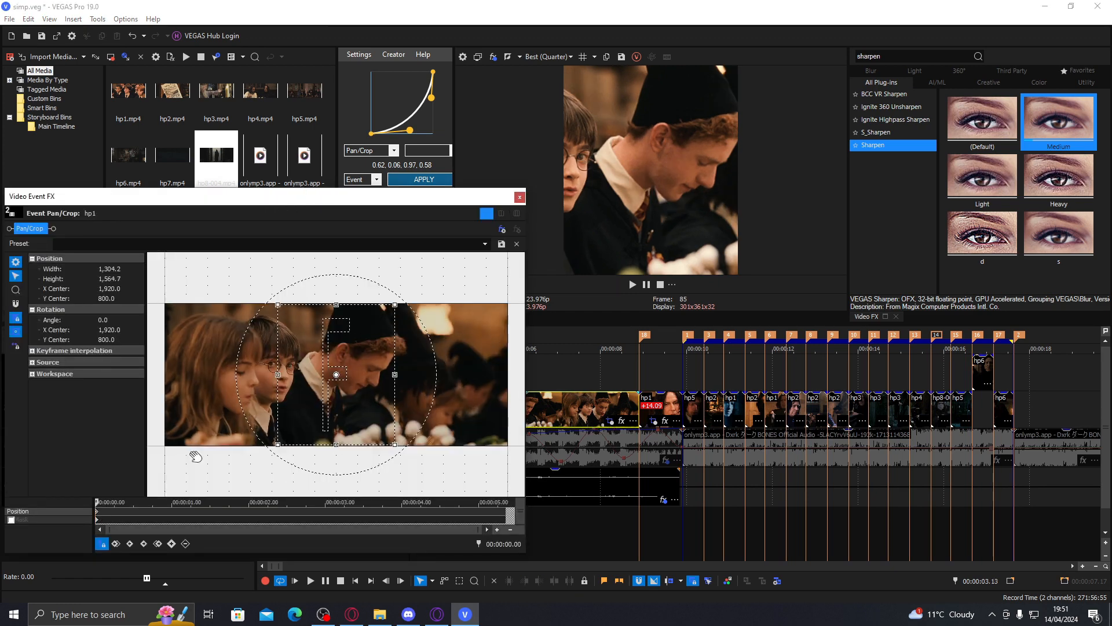
{"action": "left_click_drag", "start_coordinate": [311, 405], "coordinate": [335, 402]}
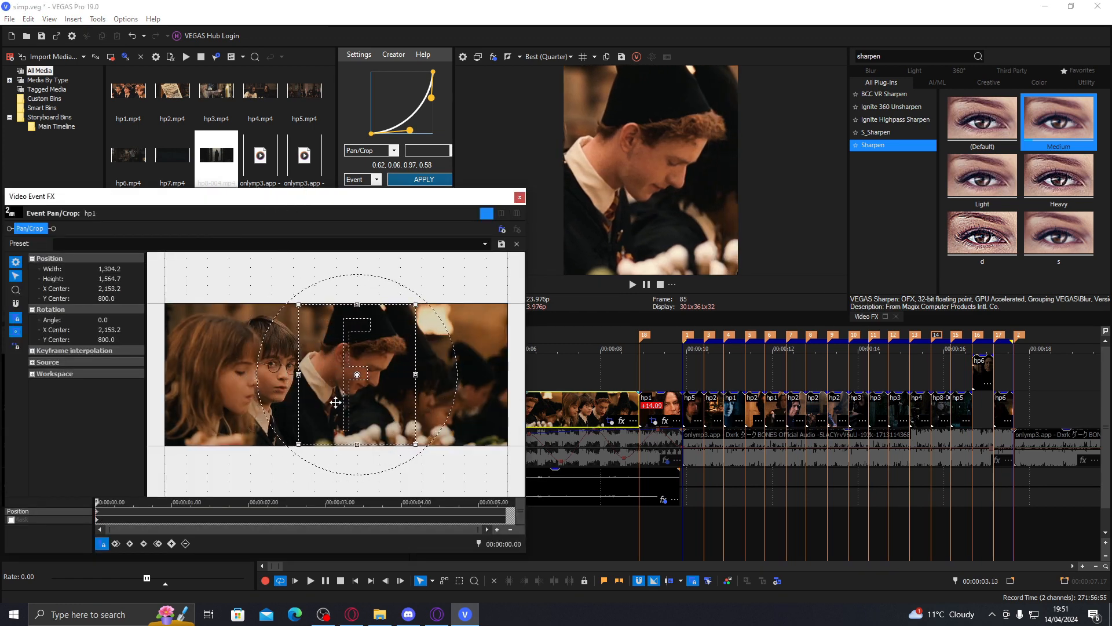
{"action": "left_click_drag", "start_coordinate": [333, 407], "coordinate": [258, 406]}
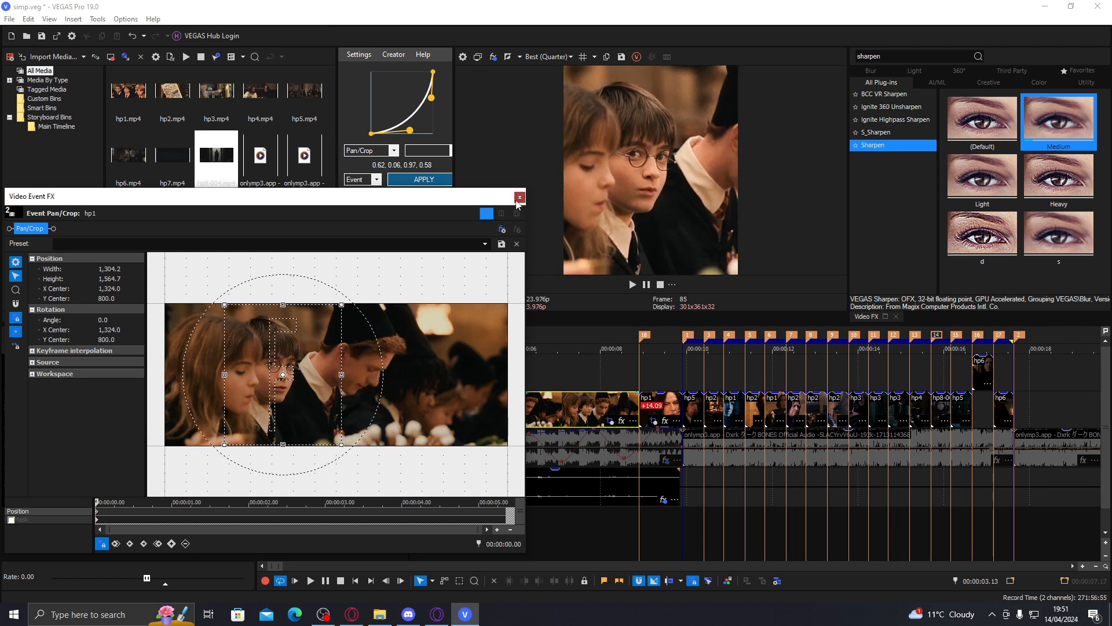
{"action": "left_click", "coordinate": [519, 198]}
Play up to the hp1 close-up at 00:00:08.22 and center the face in Pan/Crop, with X center about 2,354.
{"action": "key", "text": "space"}
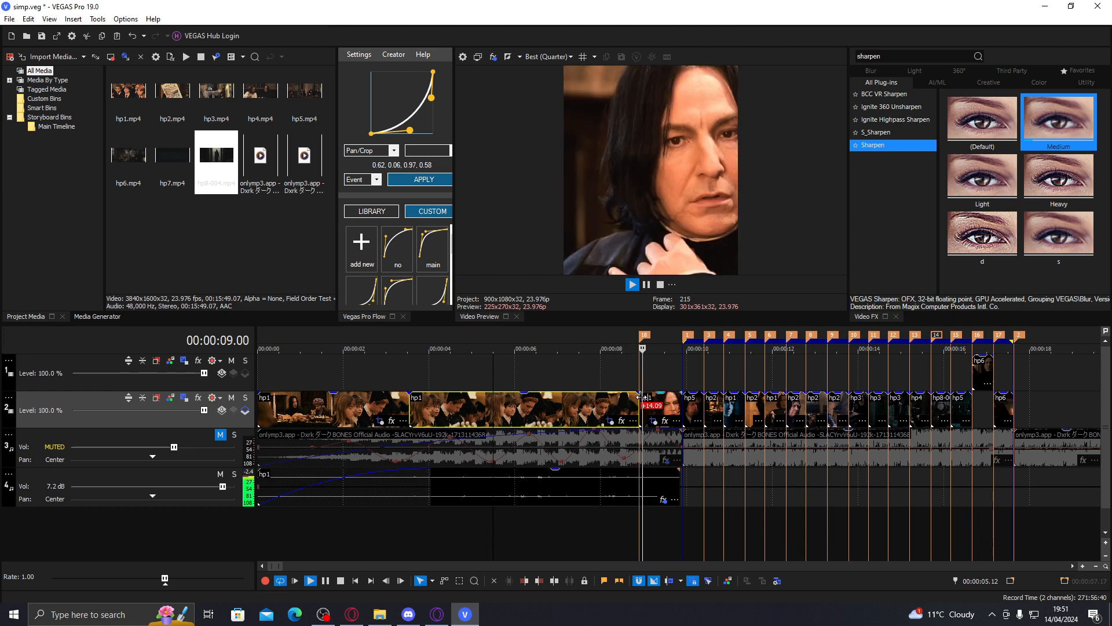
{"action": "left_click", "coordinate": [656, 413]}
{"action": "key", "text": "space"}
{"action": "left_click", "coordinate": [651, 419]}
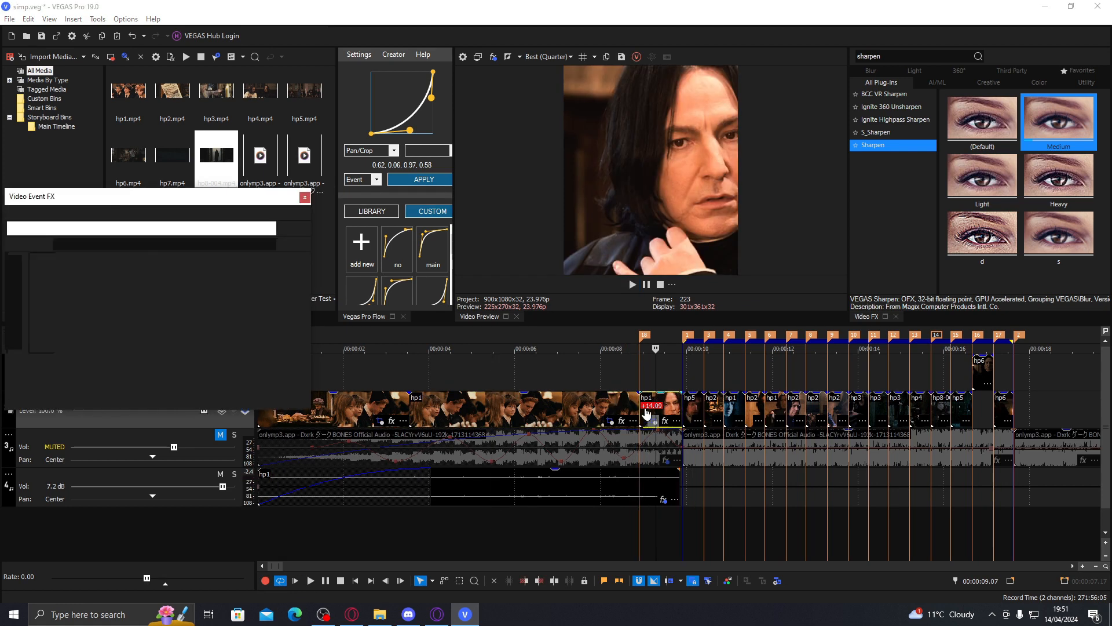
{"action": "key", "text": "Home"}
{"action": "left_click_drag", "start_coordinate": [340, 403], "coordinate": [374, 400]}
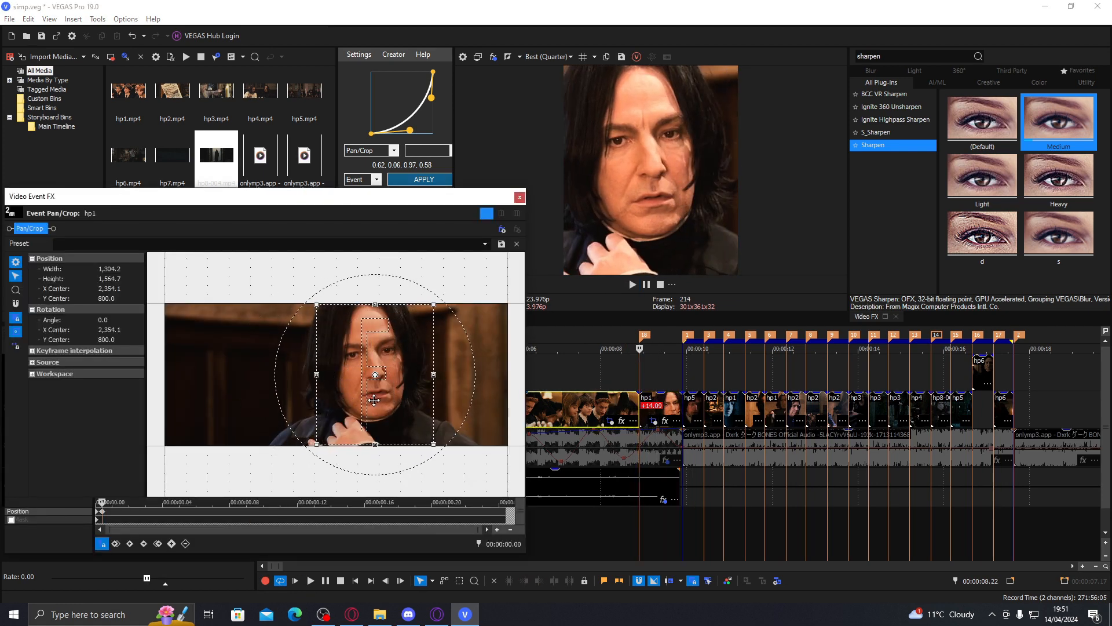
{"action": "left_click", "coordinate": [519, 197]}
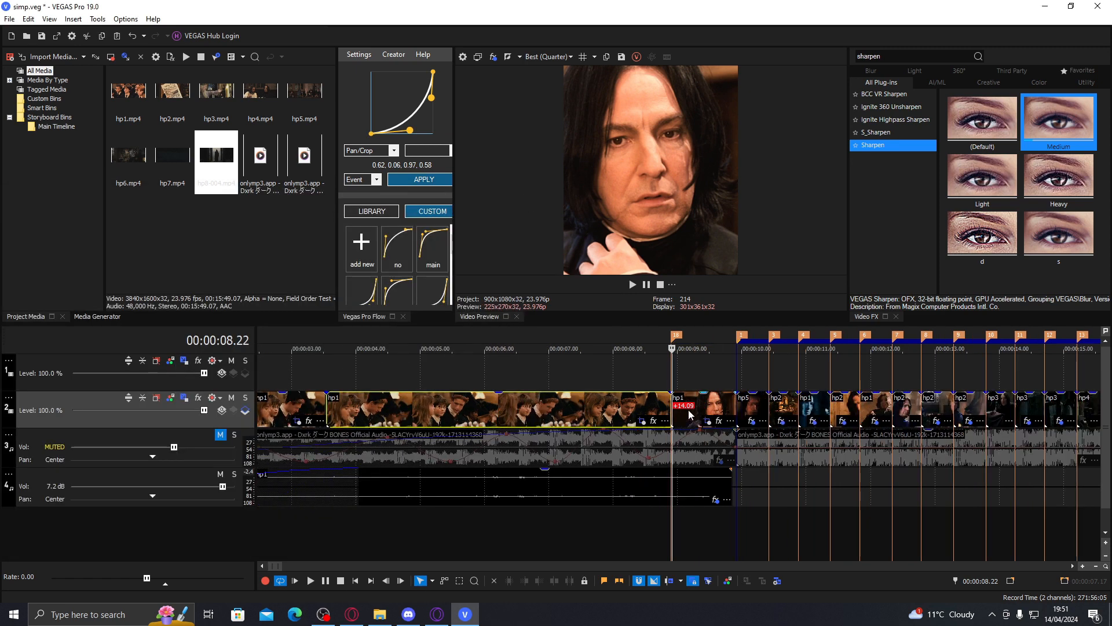
Apply the TwixtorPRO preset 2 to the hp1 close-up clip just before the montage.
{"action": "left_click", "coordinate": [843, 411]}
{"action": "left_click", "coordinate": [693, 411]}
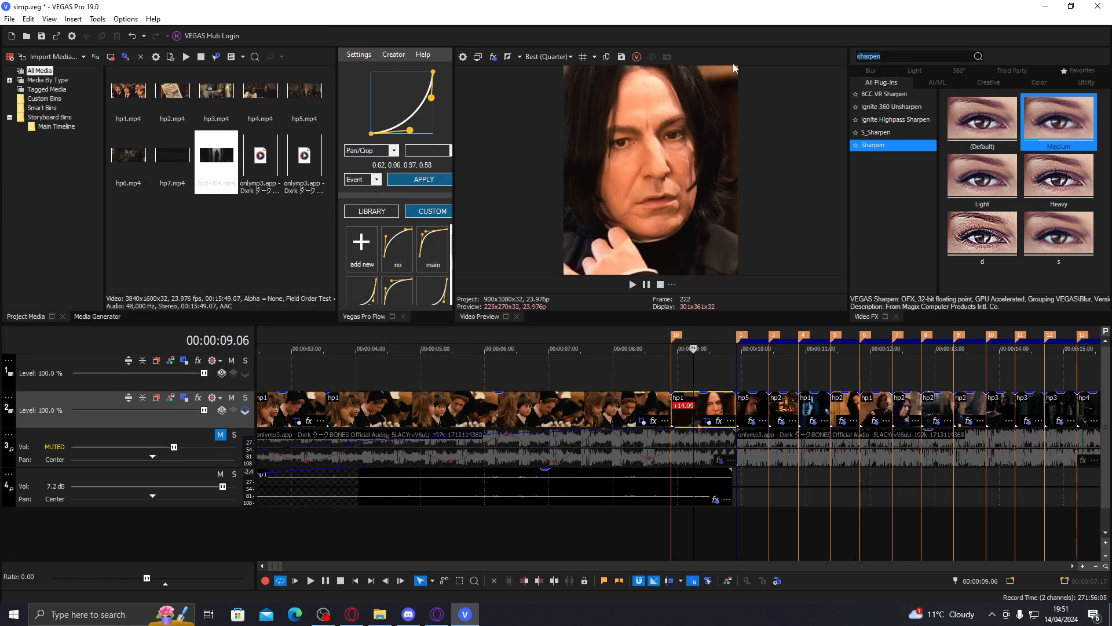
{"action": "type", "text": "twixtor"}
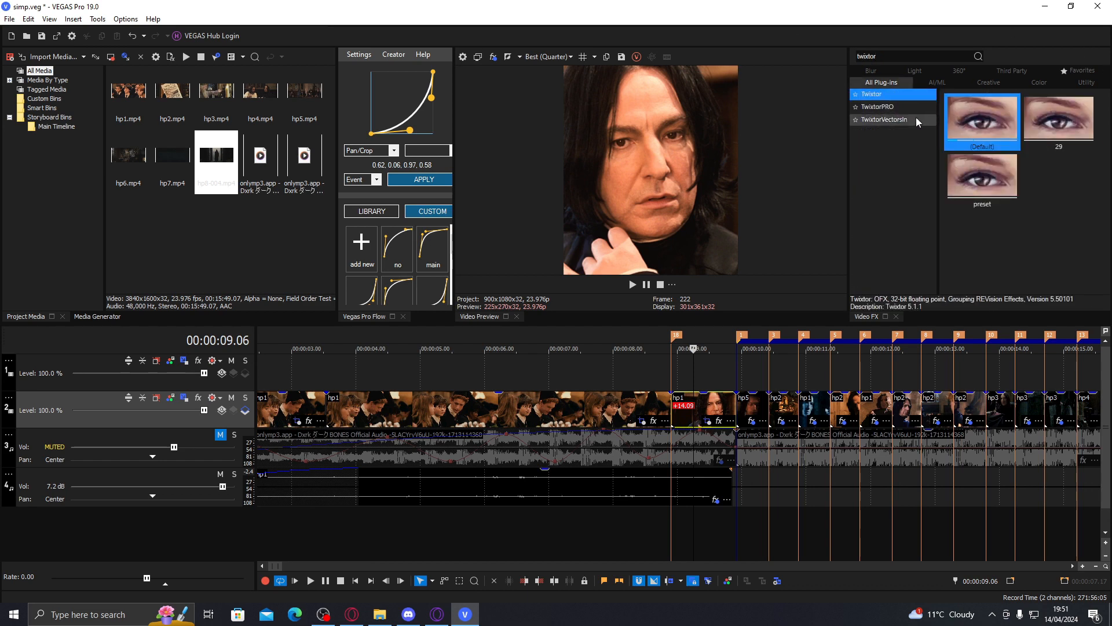
{"action": "left_click", "coordinate": [917, 113]}
{"action": "double_click", "coordinate": [977, 196]}
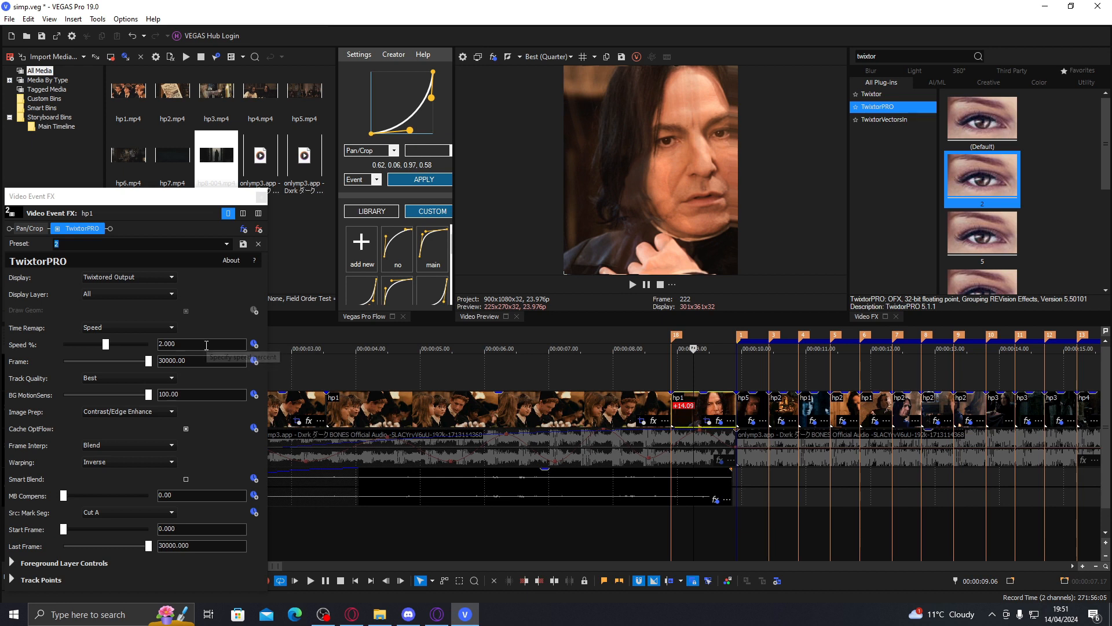
Set the hp1 close-up's TwixtorPRO Speed to 100% and Frame to 23, and enable animation for Speed.
{"action": "double_click", "coordinate": [206, 342]}
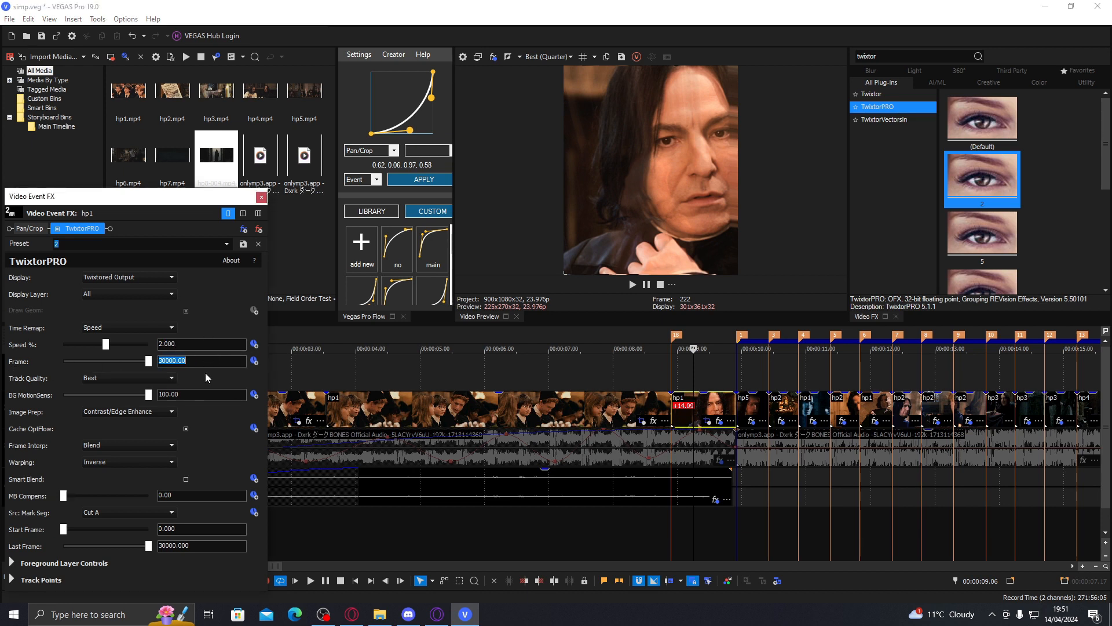
{"action": "key", "text": "Return"}
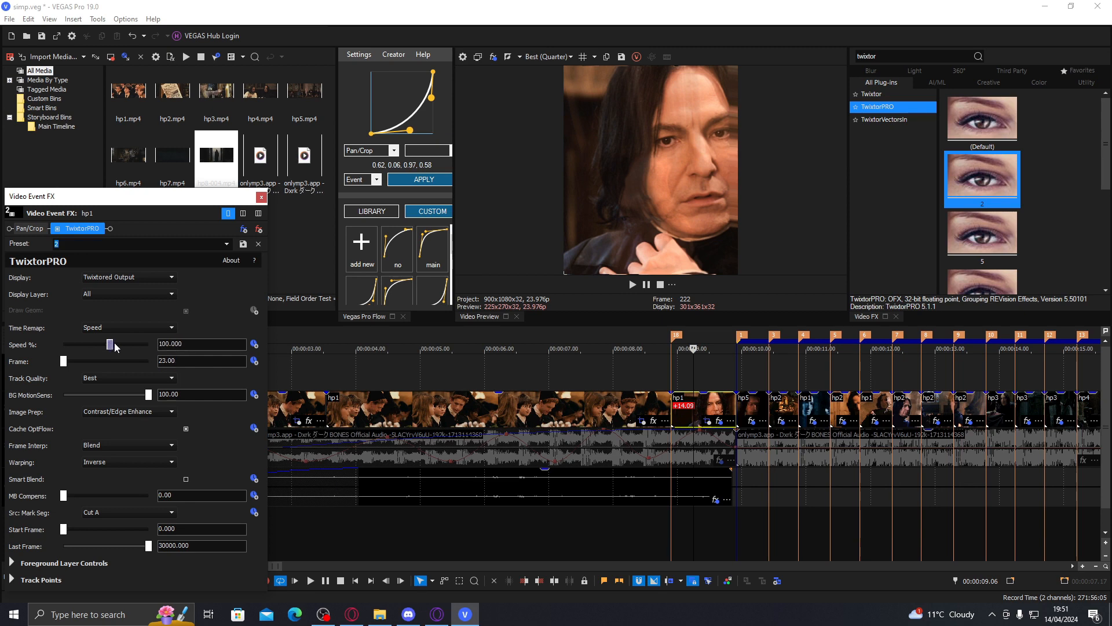
{"action": "left_click", "coordinate": [253, 345]}
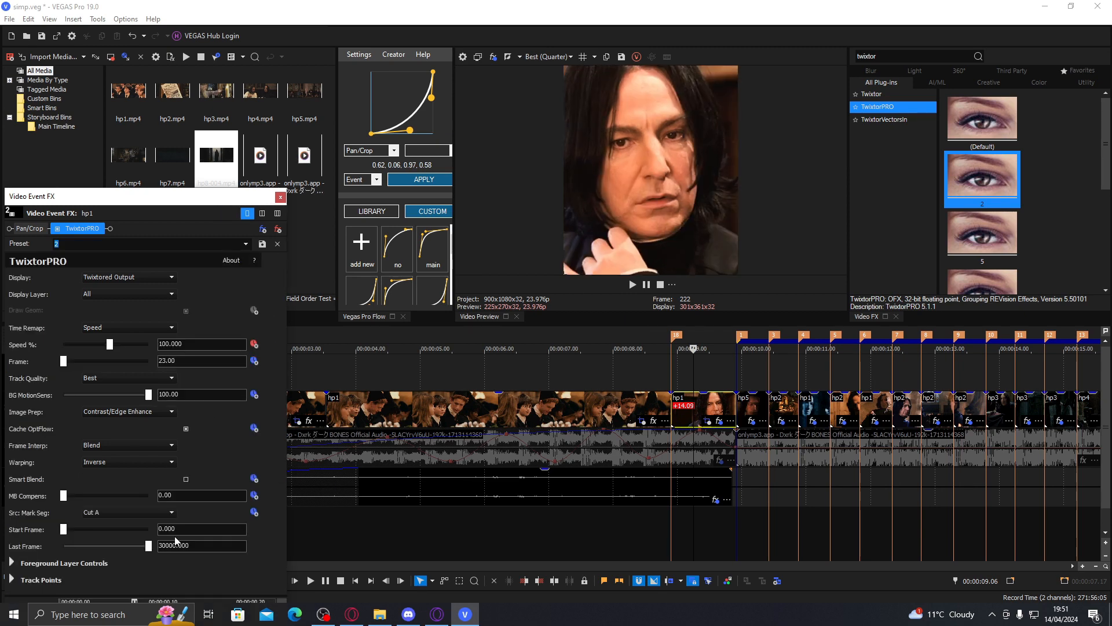
Delete the stray Pan/Crop position keyframe before the hp1 close-up's first frame and go to the keyframe at its start.
{"action": "left_click", "coordinate": [710, 423]}
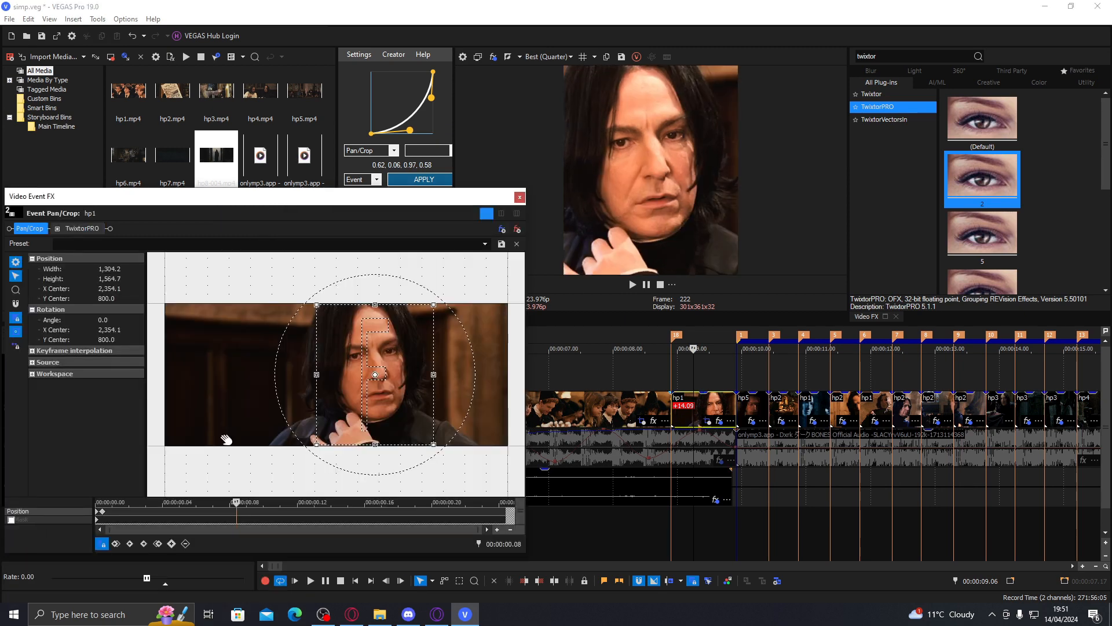
{"action": "left_click", "coordinate": [96, 513]}
{"action": "right_click", "coordinate": [97, 511]}
{"action": "left_click", "coordinate": [132, 382]}
{"action": "left_click", "coordinate": [102, 513]}
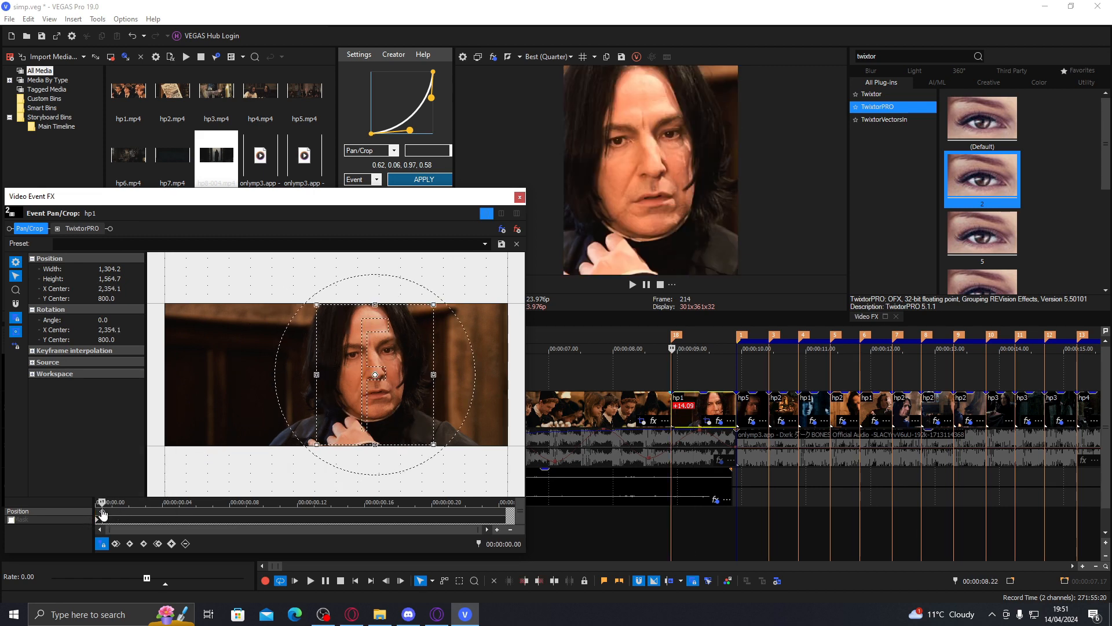
Set the TwixtorPRO speed to 200% on the hp1 close-up and place that keyframe at the clip's start.
{"action": "left_click", "coordinate": [81, 228]}
{"action": "left_click", "coordinate": [214, 345]}
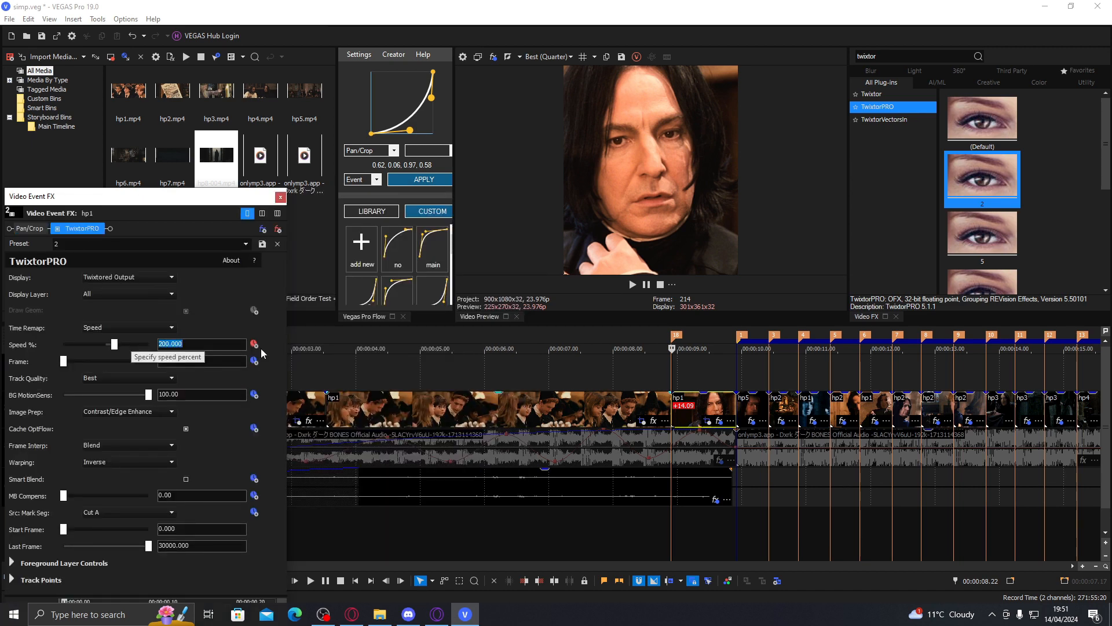
{"action": "left_click_drag", "start_coordinate": [202, 196], "coordinate": [273, 10]}
{"action": "left_click_drag", "start_coordinate": [137, 449], "coordinate": [129, 449]}
Add a 15% TwixtorPRO speed keyframe at about 00:00:00.15 in the hp1 close-up.
{"action": "left_click_drag", "start_coordinate": [240, 438], "coordinate": [274, 436]}
{"action": "left_click", "coordinate": [271, 157]}
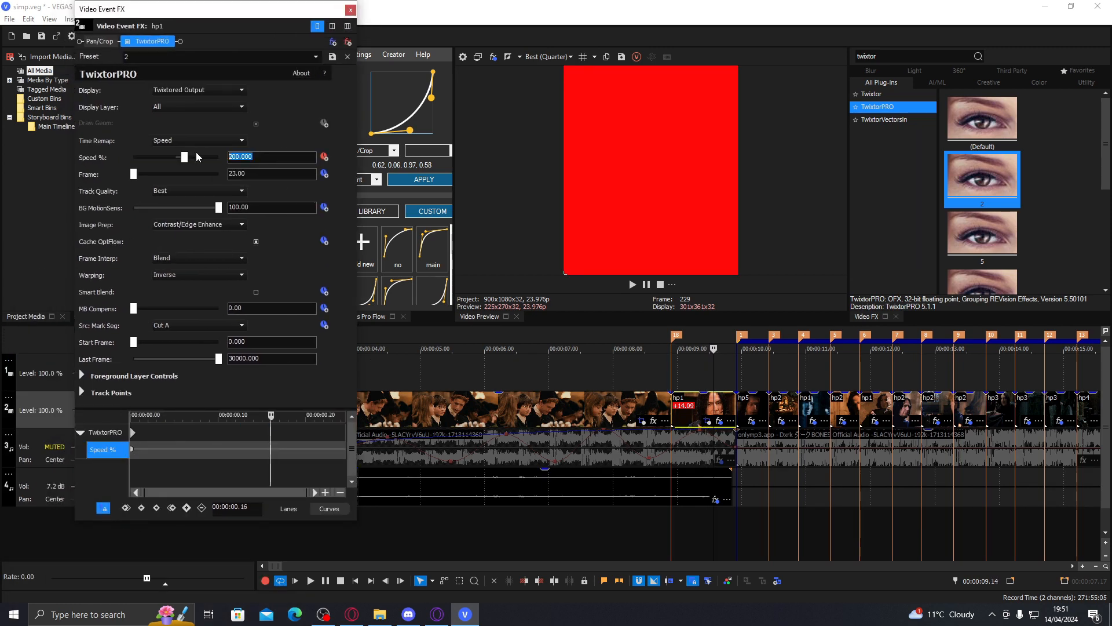
{"action": "type", "text": "15"}
{"action": "key", "text": "Return"}
{"action": "left_click_drag", "start_coordinate": [274, 447], "coordinate": [282, 447]}
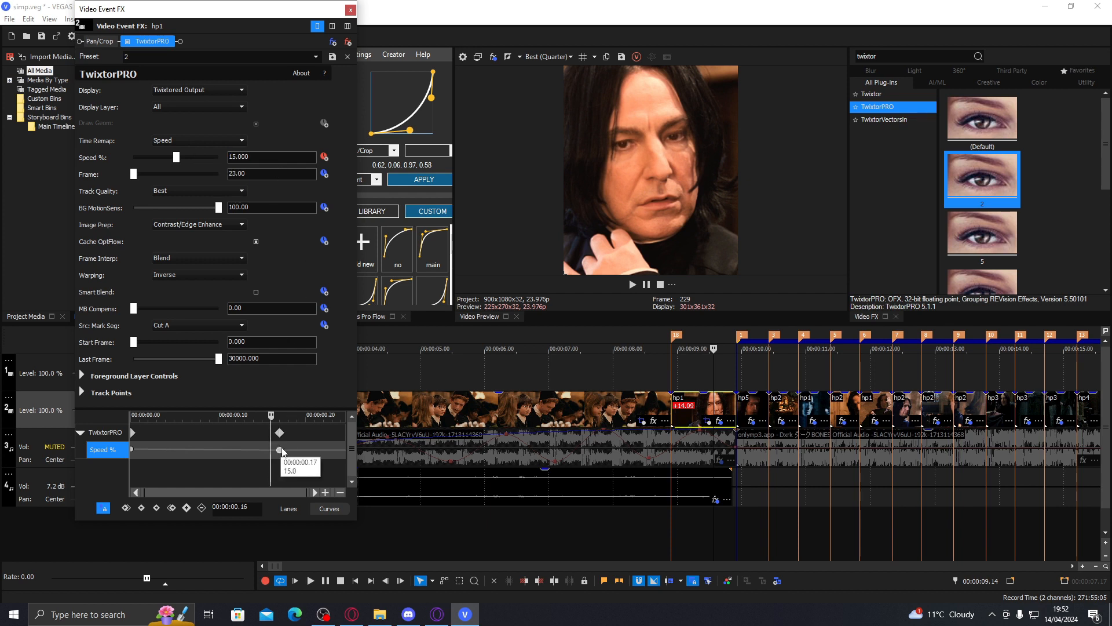
{"action": "left_click_drag", "start_coordinate": [132, 450], "coordinate": [262, 450]}
Place a 200% speed keyframe at the hp1 close-up's end and align the clip's start edge with 00:00:08.22.
{"action": "left_click", "coordinate": [307, 435]}
{"action": "left_click", "coordinate": [341, 449]}
{"action": "left_click", "coordinate": [341, 449]}
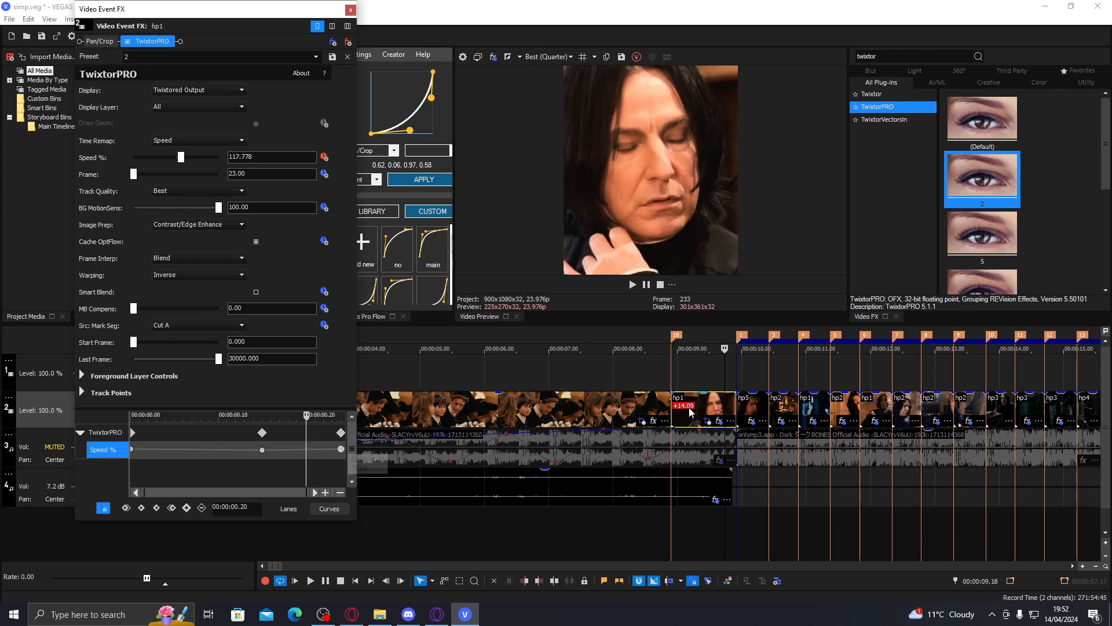
{"action": "scroll", "coordinate": [633, 404], "scroll_direction": "up", "scroll_amount": 5}
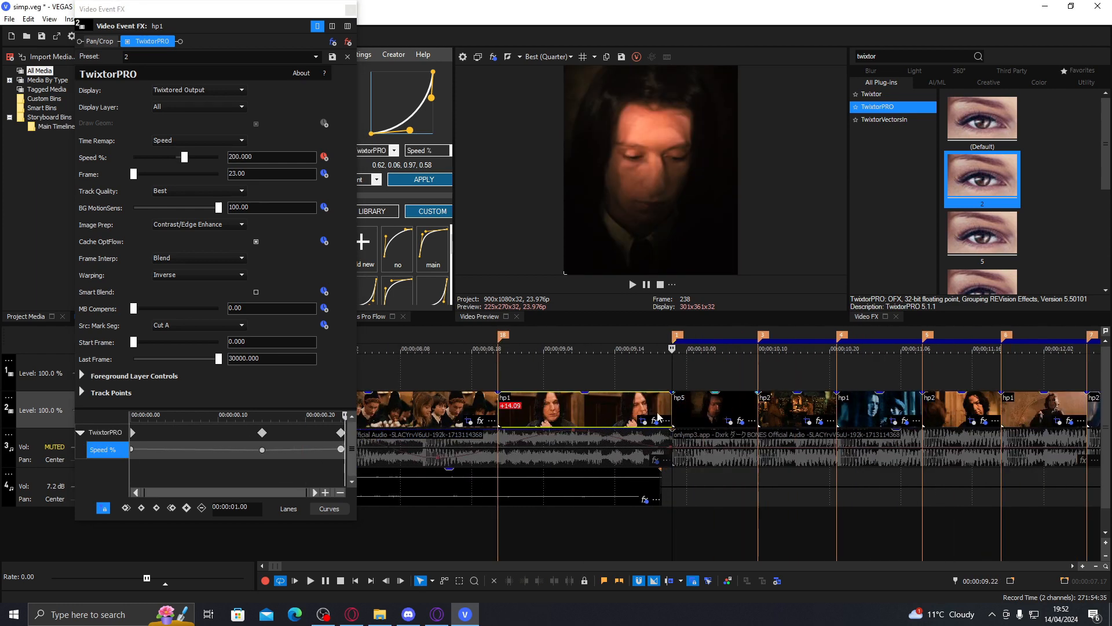
{"action": "left_click_drag", "start_coordinate": [411, 405], "coordinate": [415, 405]}
{"action": "left_click", "coordinate": [421, 408]}
{"action": "left_click_drag", "start_coordinate": [132, 449], "coordinate": [346, 446]}
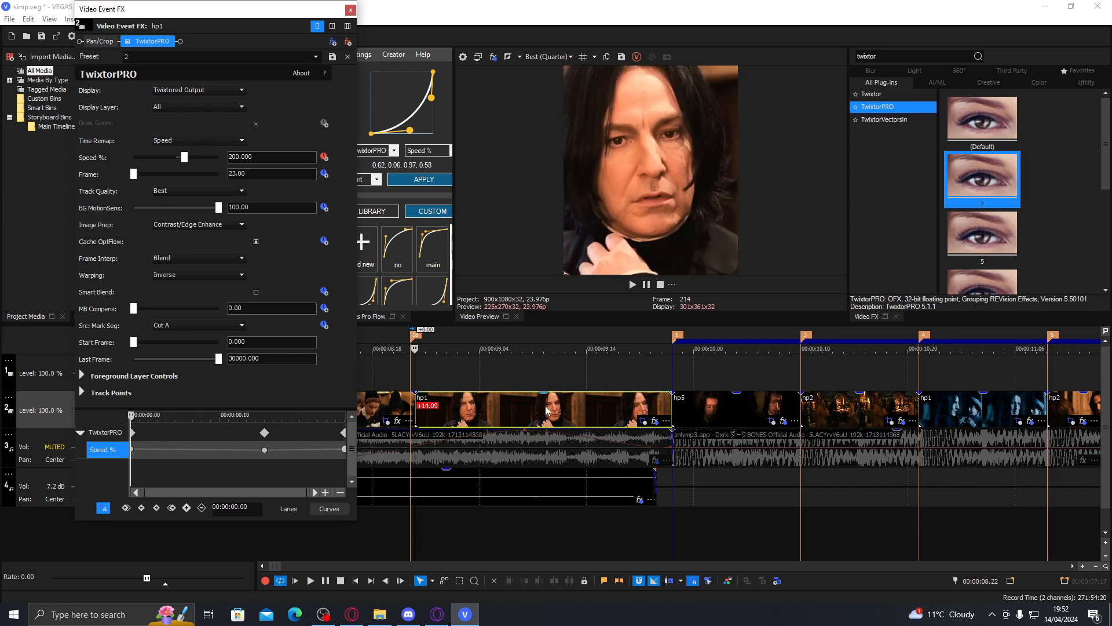
Apply the "no" curve to the first speed segment and a 0.72, 0.02, 0.99, 0.65 curve to the second.
{"action": "left_click", "coordinate": [399, 242]}
{"action": "left_click", "coordinate": [405, 180]}
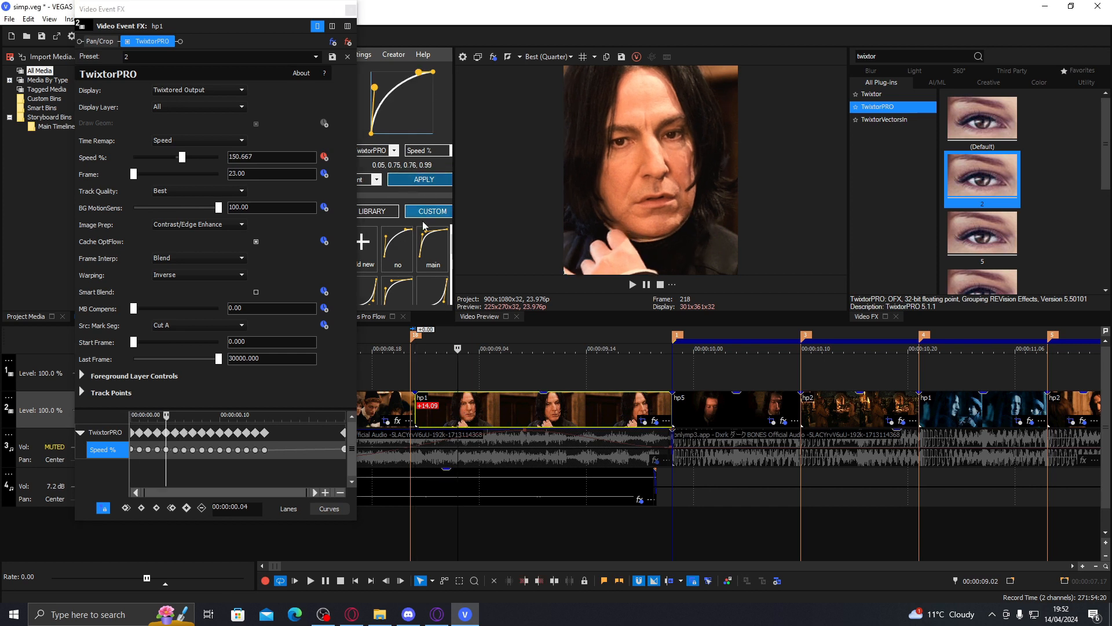
{"action": "left_click", "coordinate": [426, 296]}
{"action": "left_click_drag", "start_coordinate": [430, 124], "coordinate": [436, 94]}
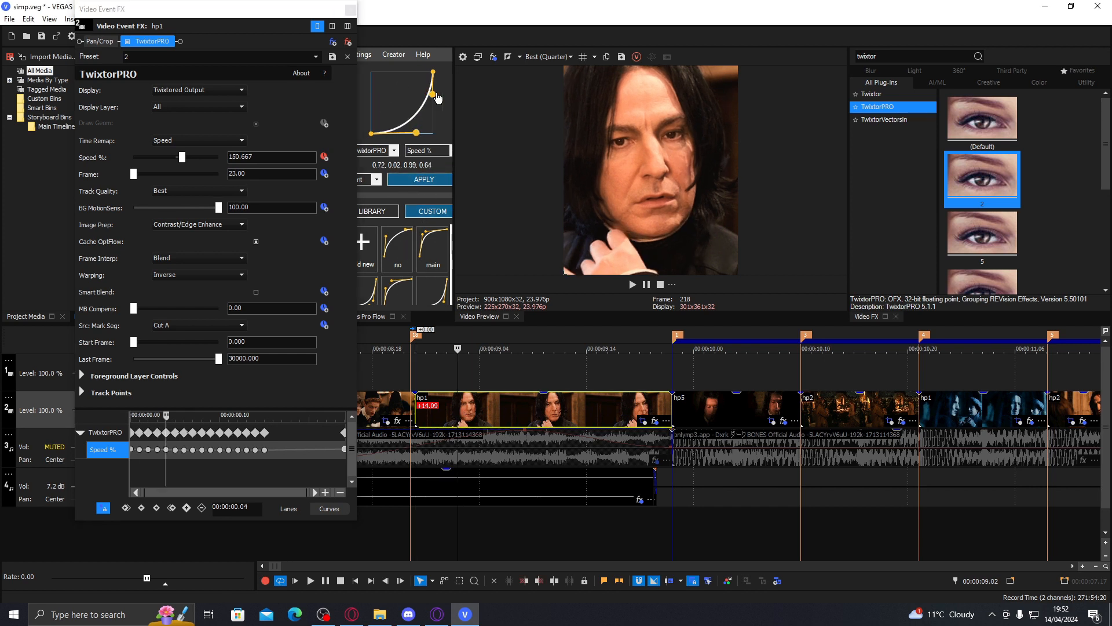
{"action": "left_click", "coordinate": [617, 413]}
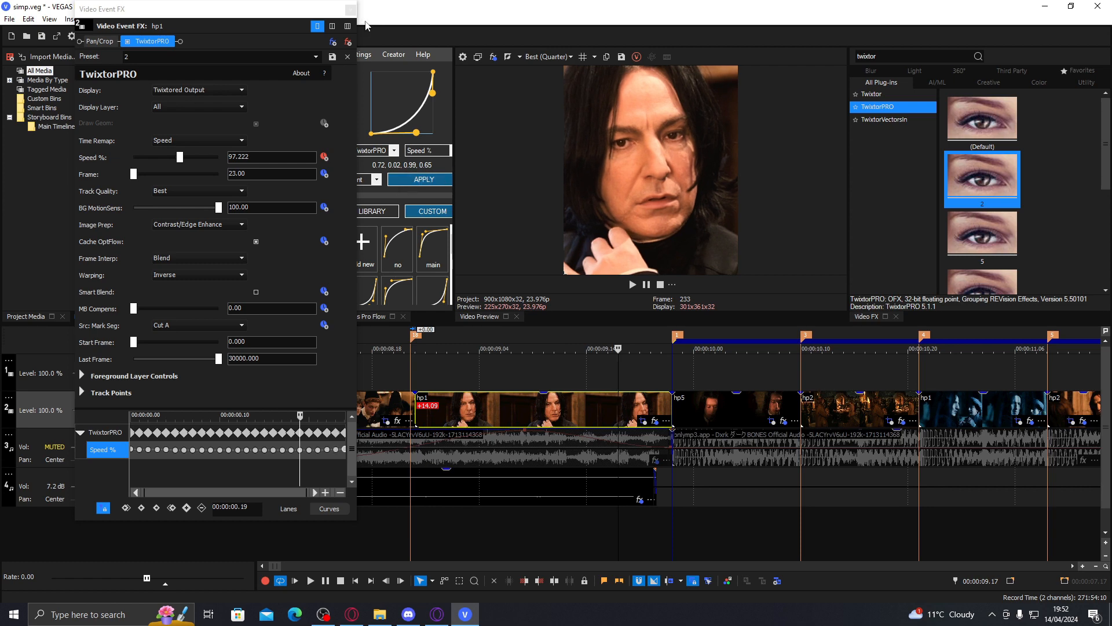
{"action": "left_click", "coordinate": [351, 10]}
Play back the retimed hp1 close-up, select all clips and view the whole timeline.
{"action": "key", "text": "space"}
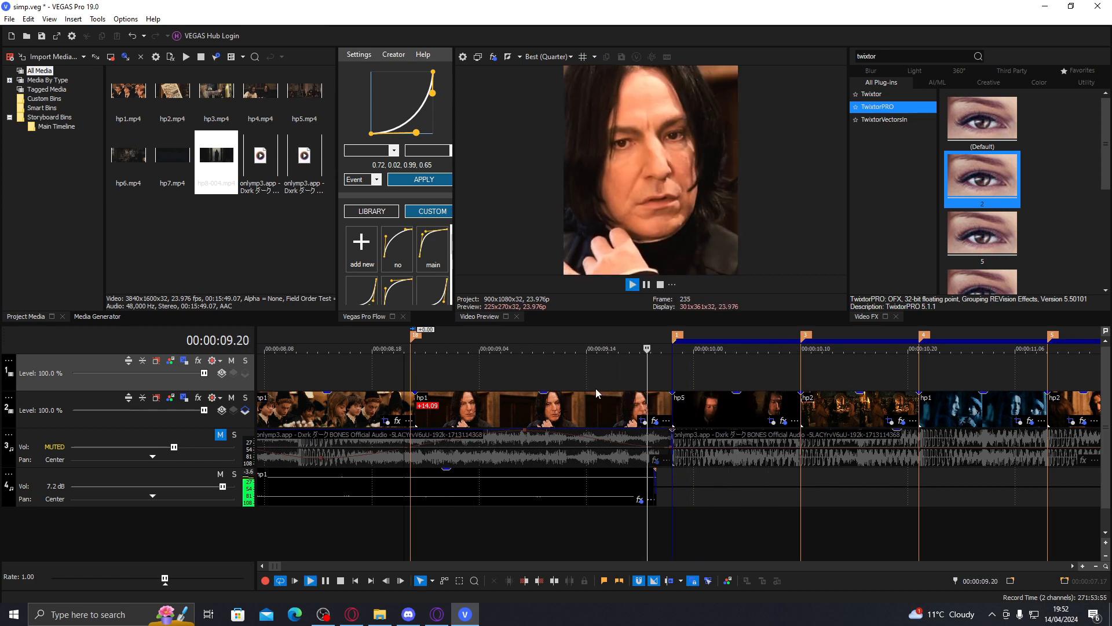
{"action": "scroll", "coordinate": [596, 388], "scroll_direction": "down", "scroll_amount": 2}
{"action": "key", "text": "space"}
{"action": "left_click", "coordinate": [500, 378]}
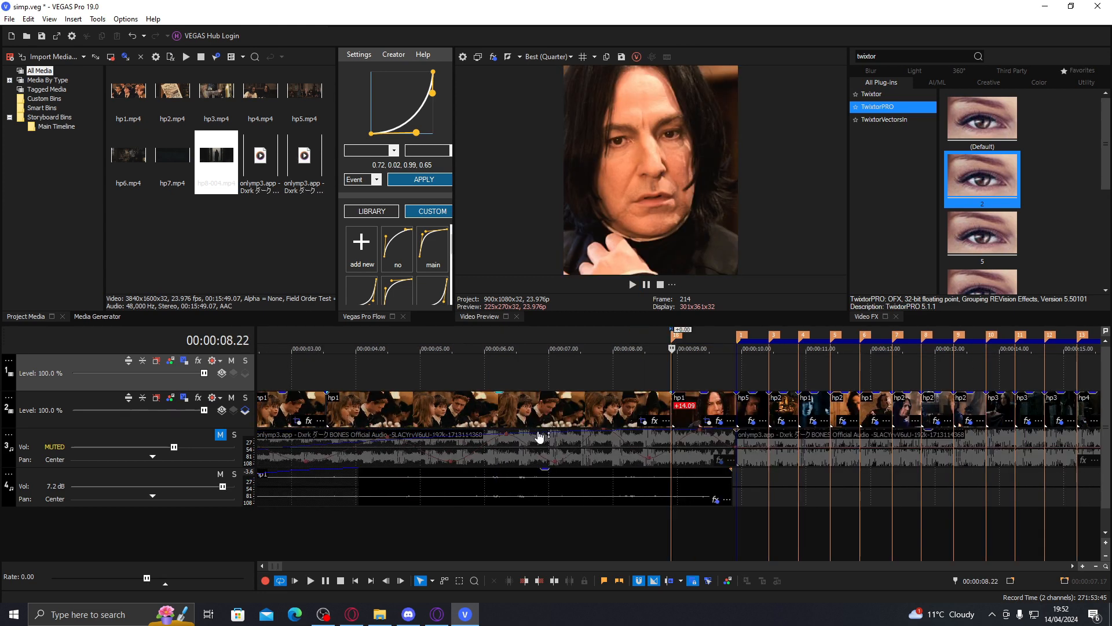
{"action": "key", "text": "ctrl+a"}
{"action": "scroll", "coordinate": [429, 519], "scroll_direction": "down", "scroll_amount": 5}
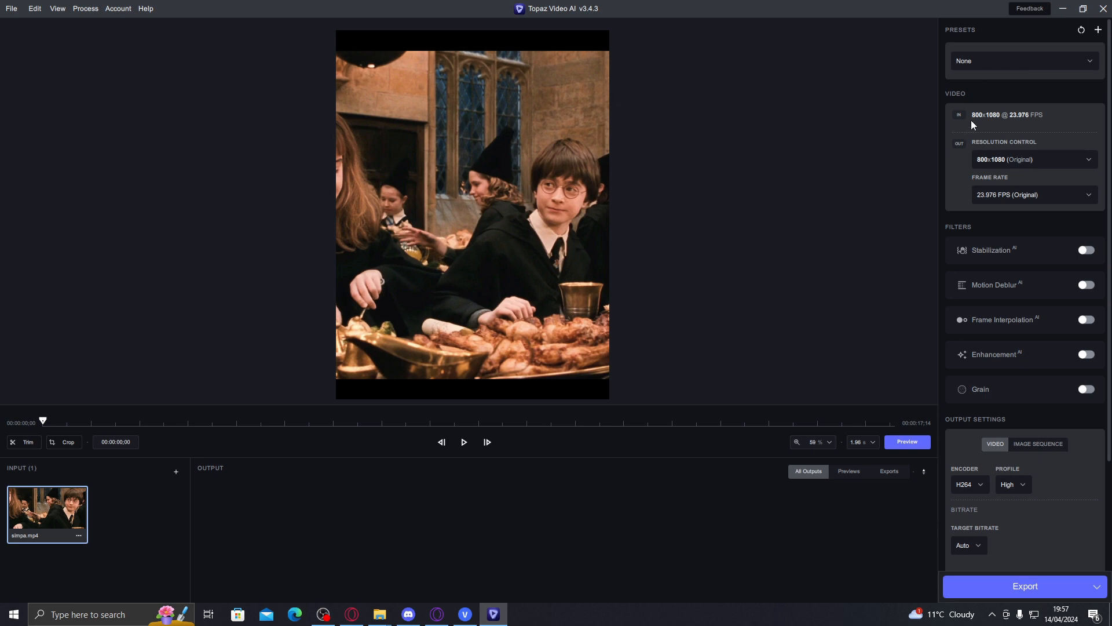
Switch to Topaz Video AI and review the presets, resolution choices and output settings for simpa.mp4.
{"action": "left_click", "coordinate": [1023, 68]}
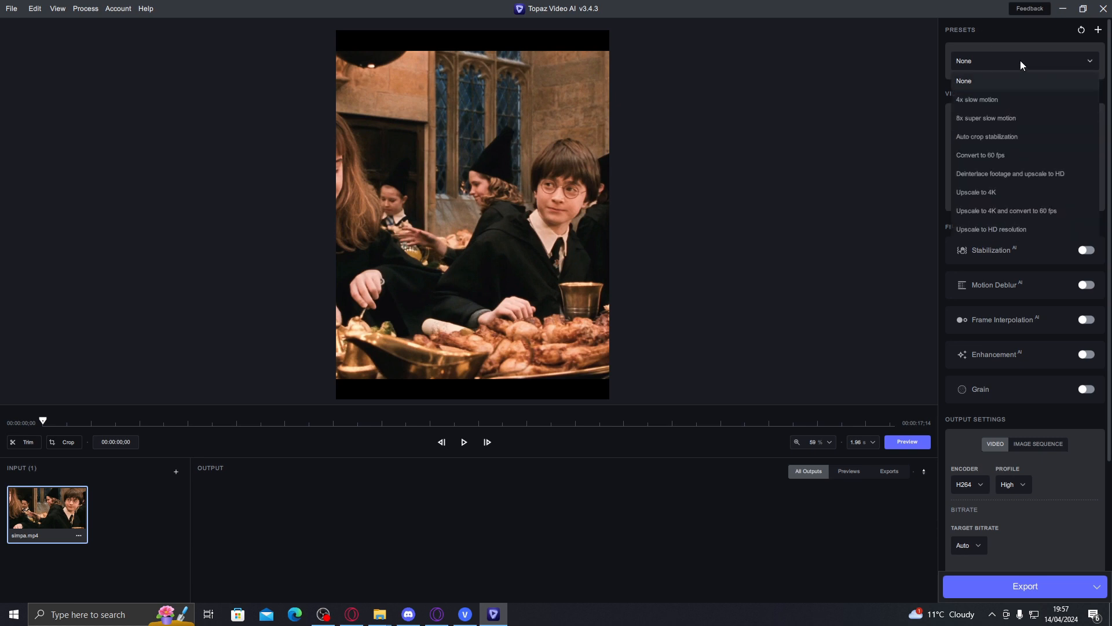
{"action": "left_click", "coordinate": [1020, 60]}
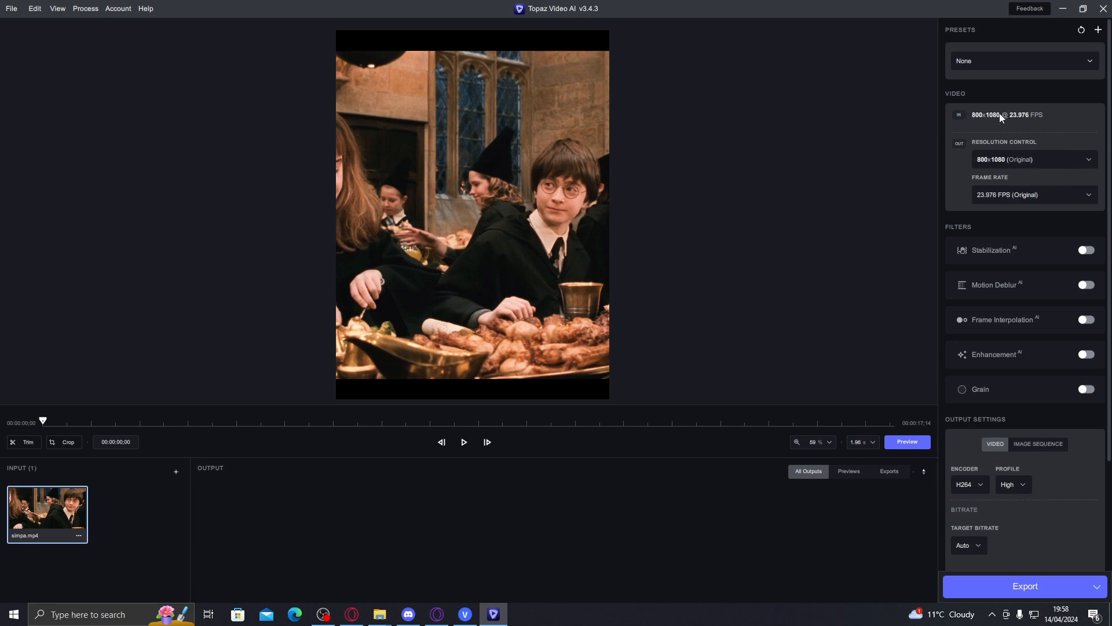
{"action": "left_click", "coordinate": [1015, 161]}
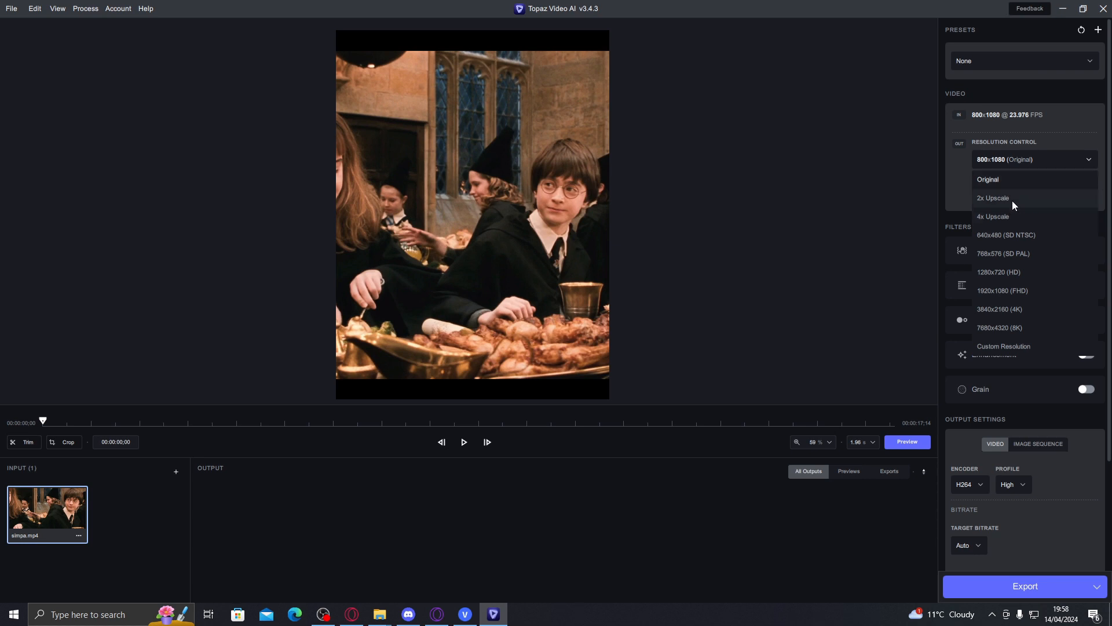
{"action": "left_click", "coordinate": [1000, 159]}
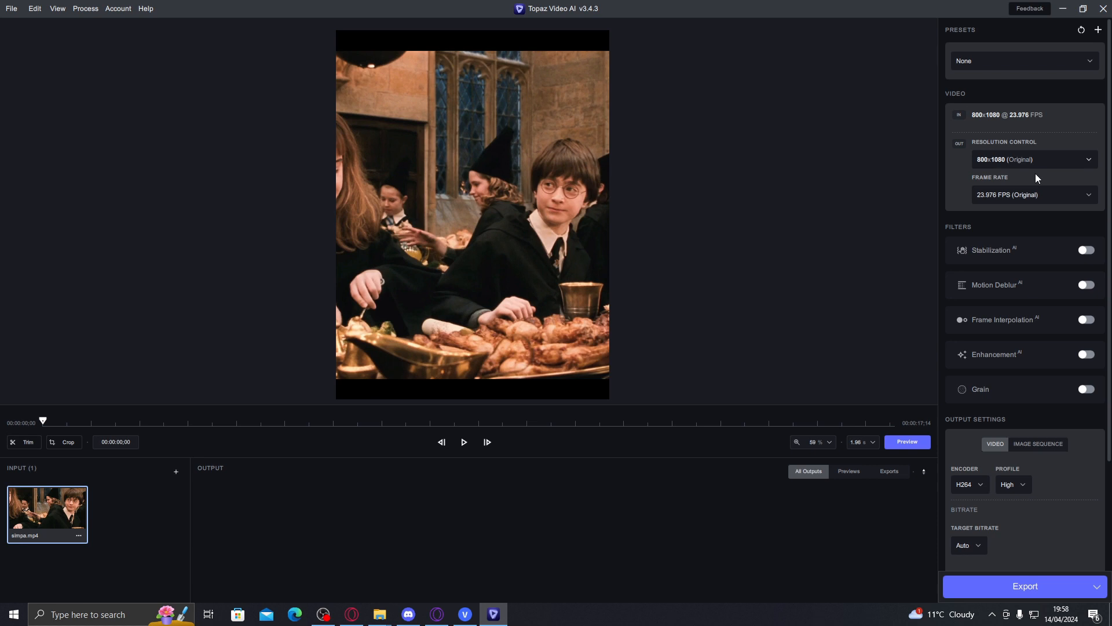
{"action": "scroll", "coordinate": [1011, 393], "scroll_direction": "down", "scroll_amount": 3}
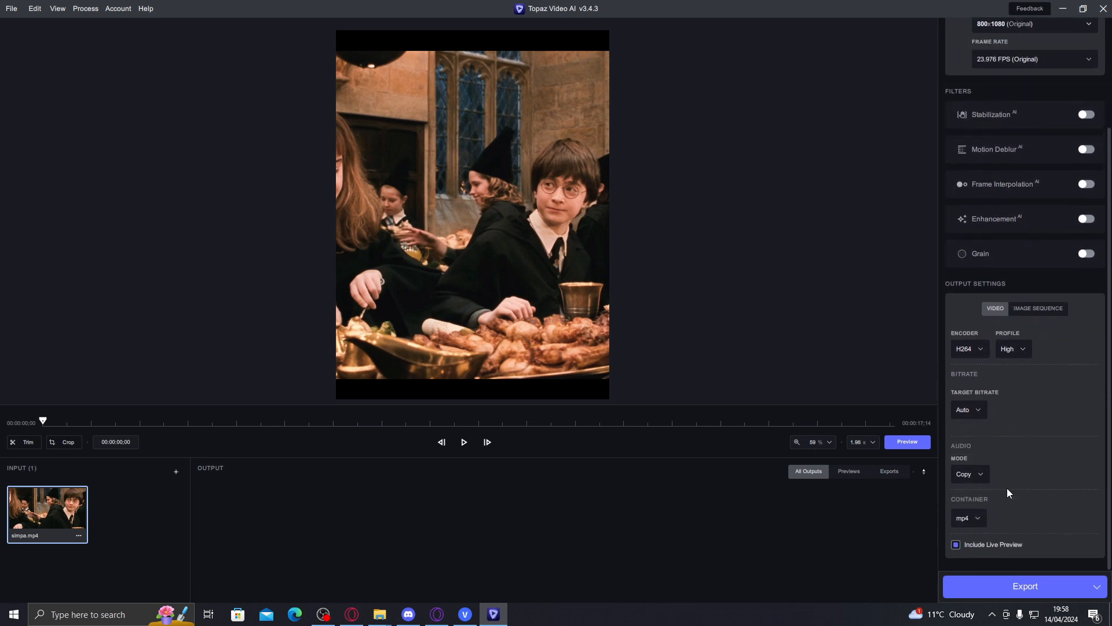
{"action": "scroll", "coordinate": [1007, 488], "scroll_direction": "up", "scroll_amount": 2}
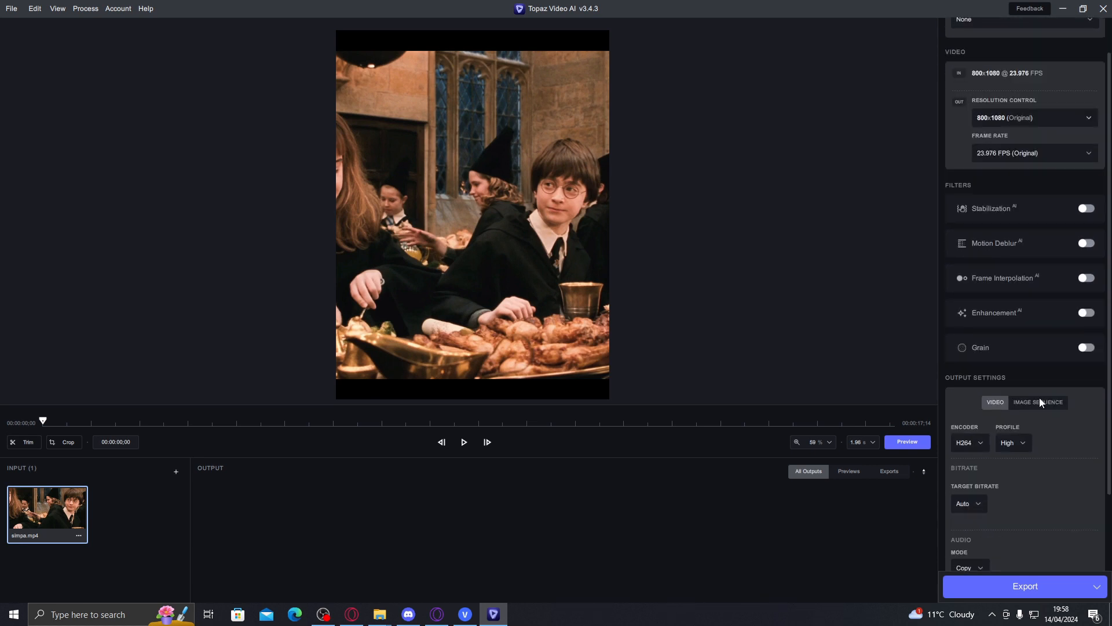
Enable Enhancement with Progressive video type, the Proteus Fine-Tune/Enhance model and Manual parameters.
{"action": "left_click", "coordinate": [1087, 313]}
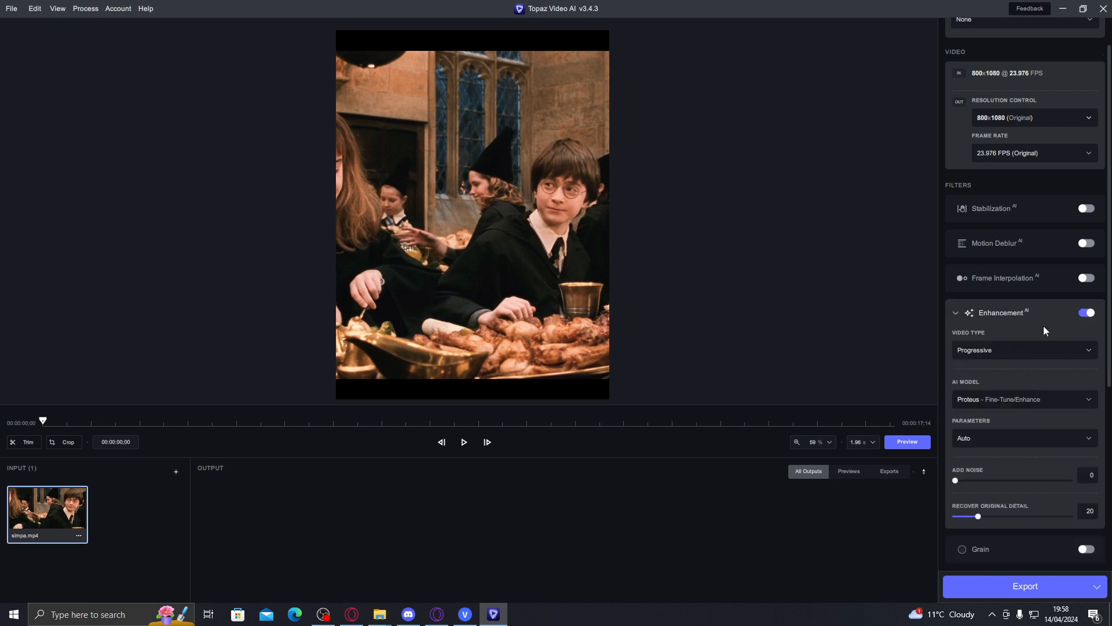
{"action": "left_click", "coordinate": [1028, 350]}
{"action": "left_click", "coordinate": [1019, 366]}
{"action": "left_click", "coordinate": [1031, 401]}
{"action": "left_click", "coordinate": [1031, 399]}
{"action": "left_click", "coordinate": [1021, 438]}
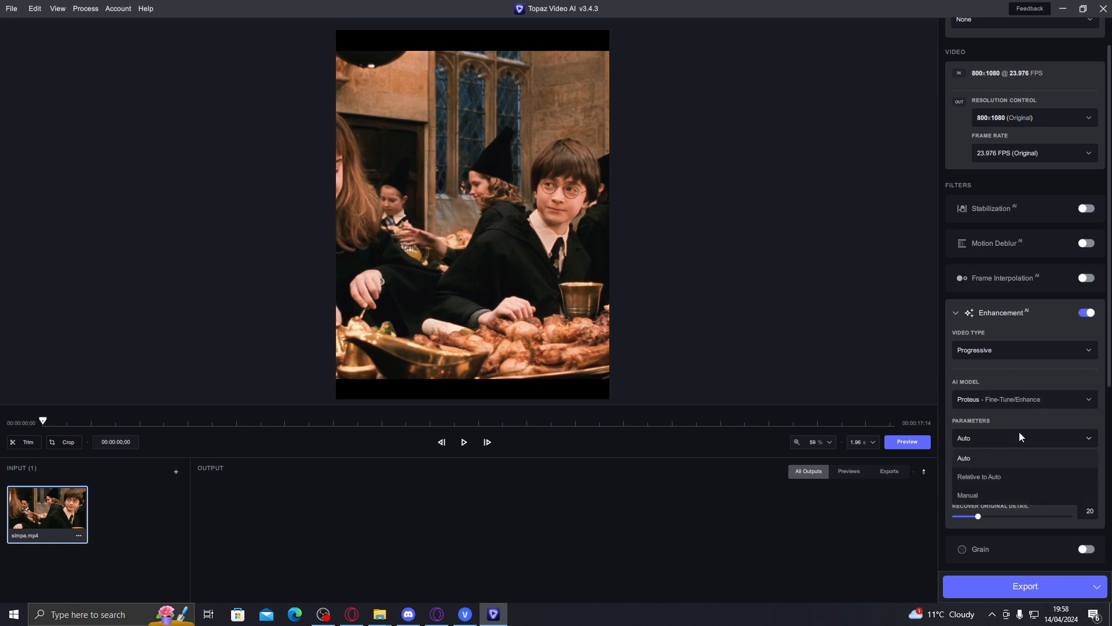
{"action": "left_click", "coordinate": [986, 495]}
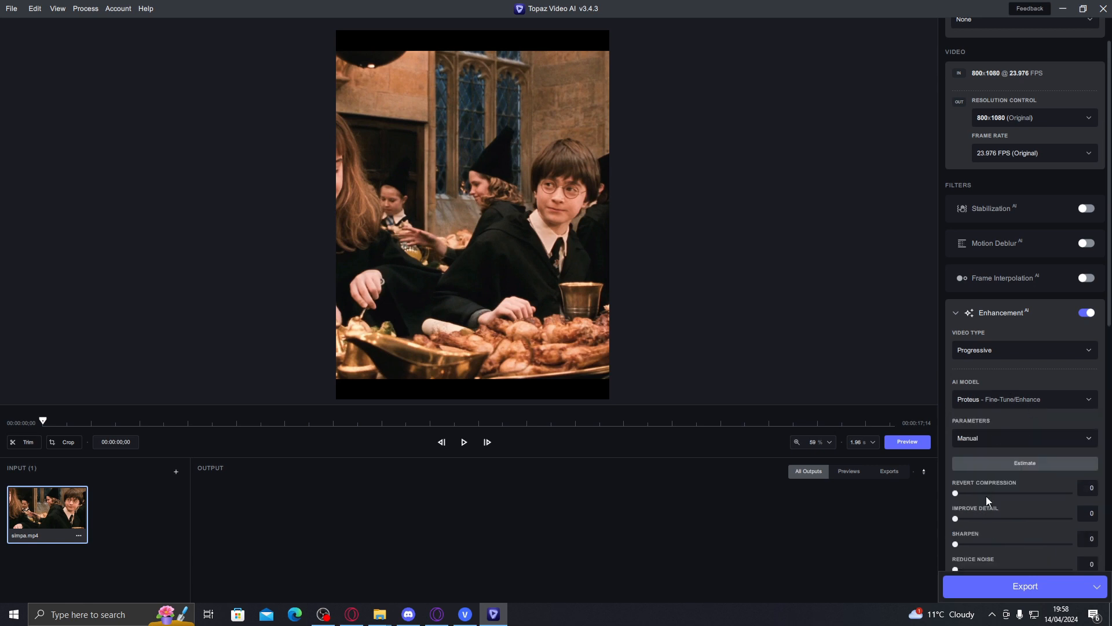
Set the Proteus parameters to Revert Compression 62, Improve Detail 51, Sharpen 55 and Reduce Noise 30.
{"action": "scroll", "coordinate": [993, 422], "scroll_direction": "down", "scroll_amount": 7}
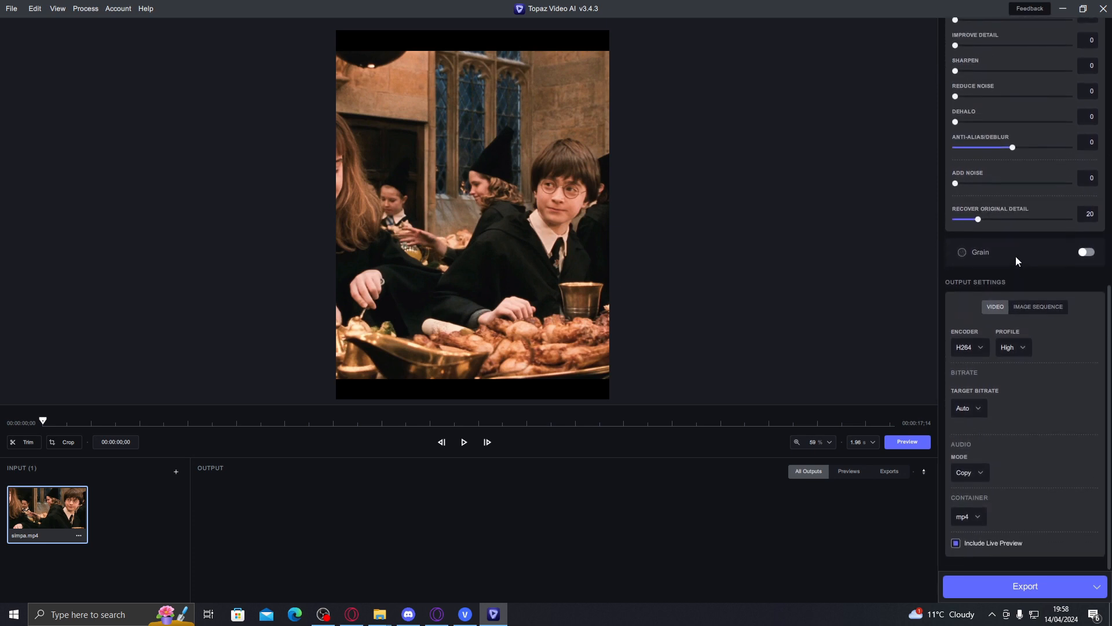
{"action": "scroll", "coordinate": [1105, 303], "scroll_direction": "up", "scroll_amount": 3}
{"action": "left_click_drag", "start_coordinate": [1108, 300], "coordinate": [1109, 325]}
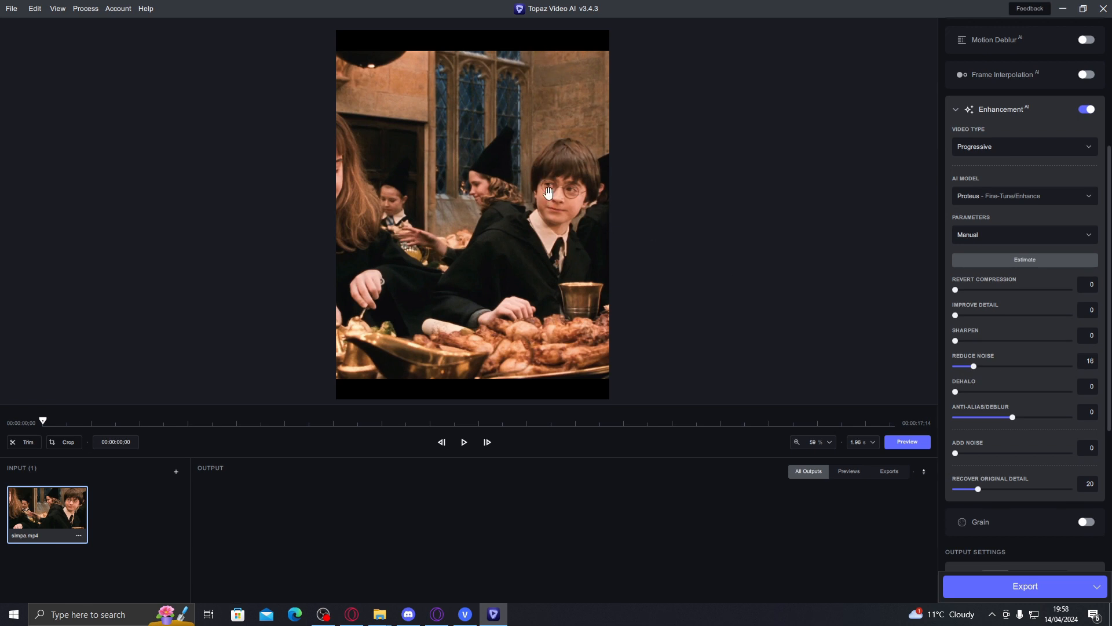
{"action": "left_click_drag", "start_coordinate": [975, 370], "coordinate": [1090, 381]}
{"action": "left_click_drag", "start_coordinate": [1070, 368], "coordinate": [976, 370]}
{"action": "left_click_drag", "start_coordinate": [961, 342], "coordinate": [991, 368]}
{"action": "left_click_drag", "start_coordinate": [956, 315], "coordinate": [1002, 315]}
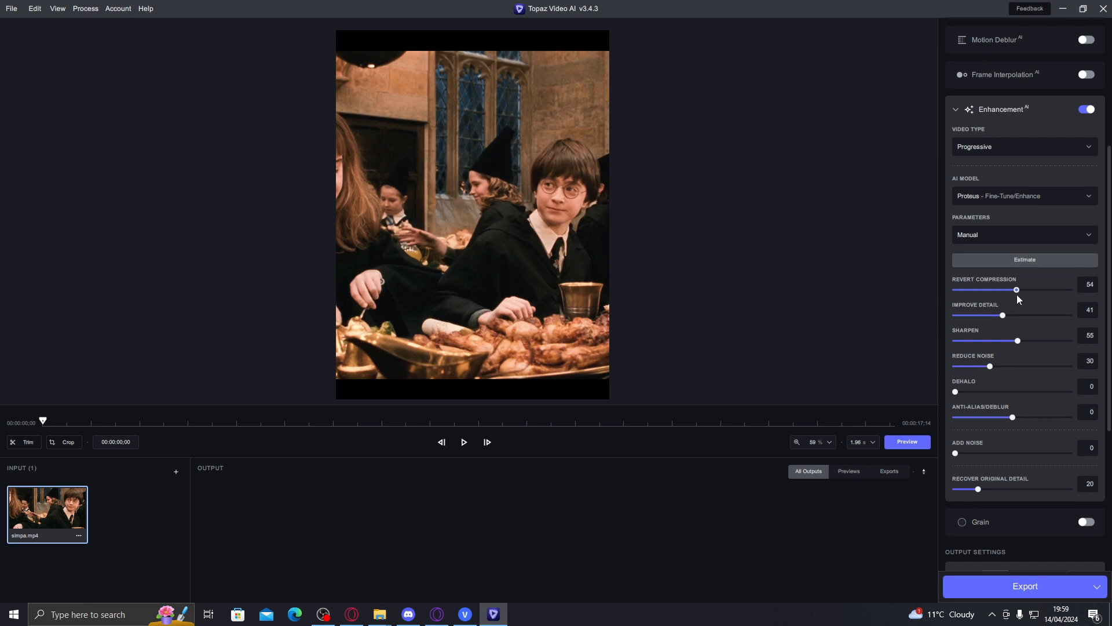
{"action": "left_click", "coordinate": [1013, 315]}
Generate an enhancement preview starting at 00:00:05;18 on the close-up of the boy with glasses.
{"action": "left_click", "coordinate": [248, 423]}
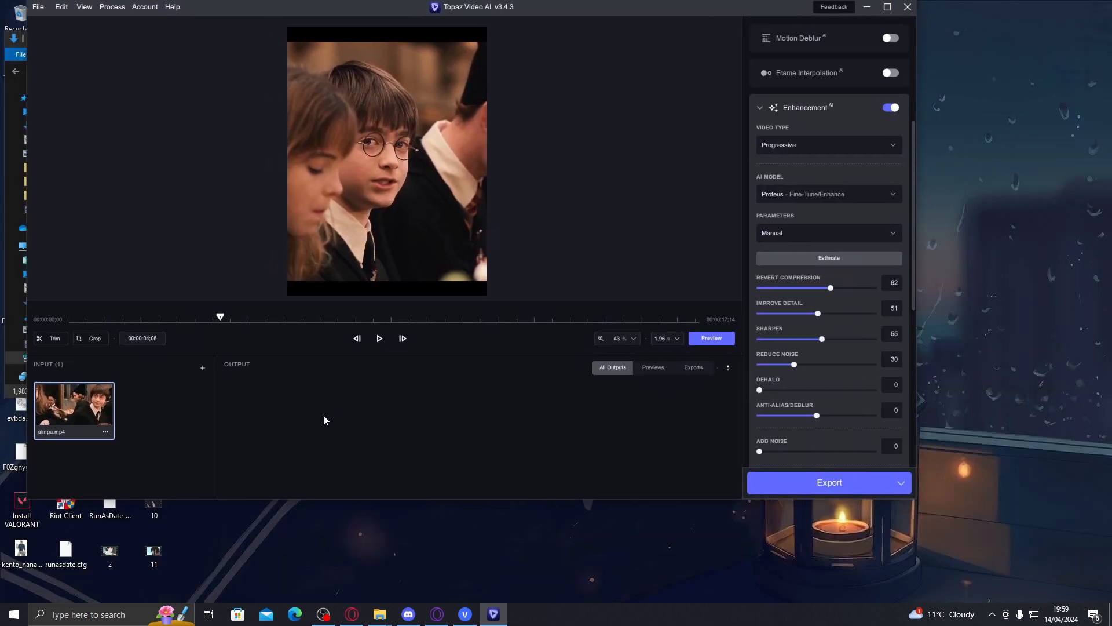
{"action": "left_click_drag", "start_coordinate": [647, 12], "coordinate": [683, 10]}
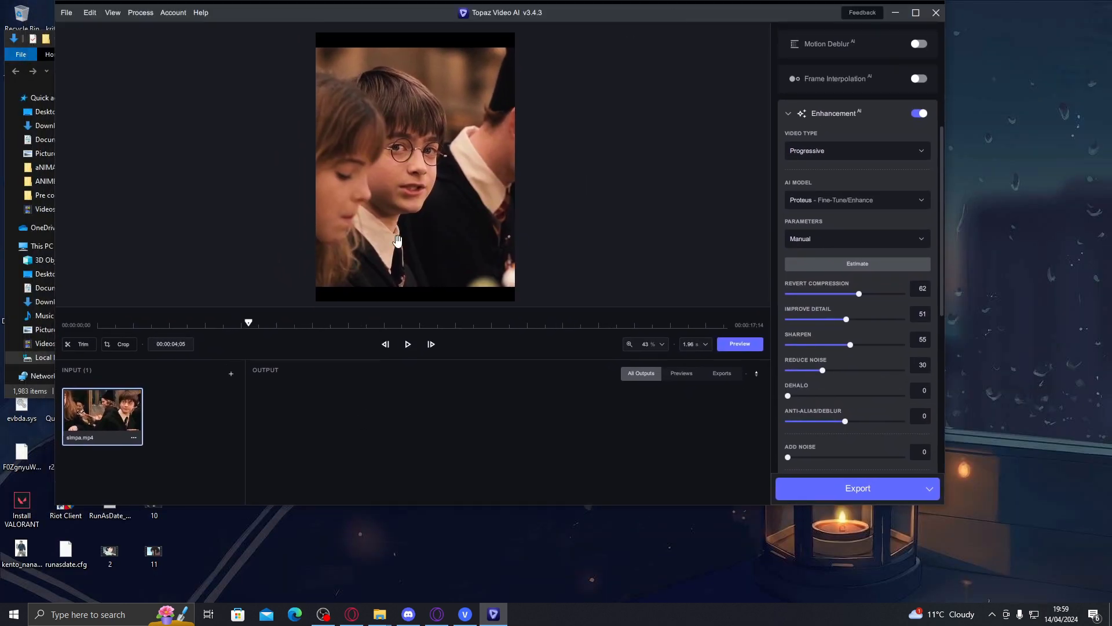
{"action": "left_click", "coordinate": [313, 324]}
{"action": "mouse_move", "coordinate": [316, 325]}
{"action": "left_mouse_down"}
{"action": "mouse_move", "coordinate": [349, 319]}
{"action": "mouse_move", "coordinate": [303, 324]}
{"action": "left_mouse_up"}
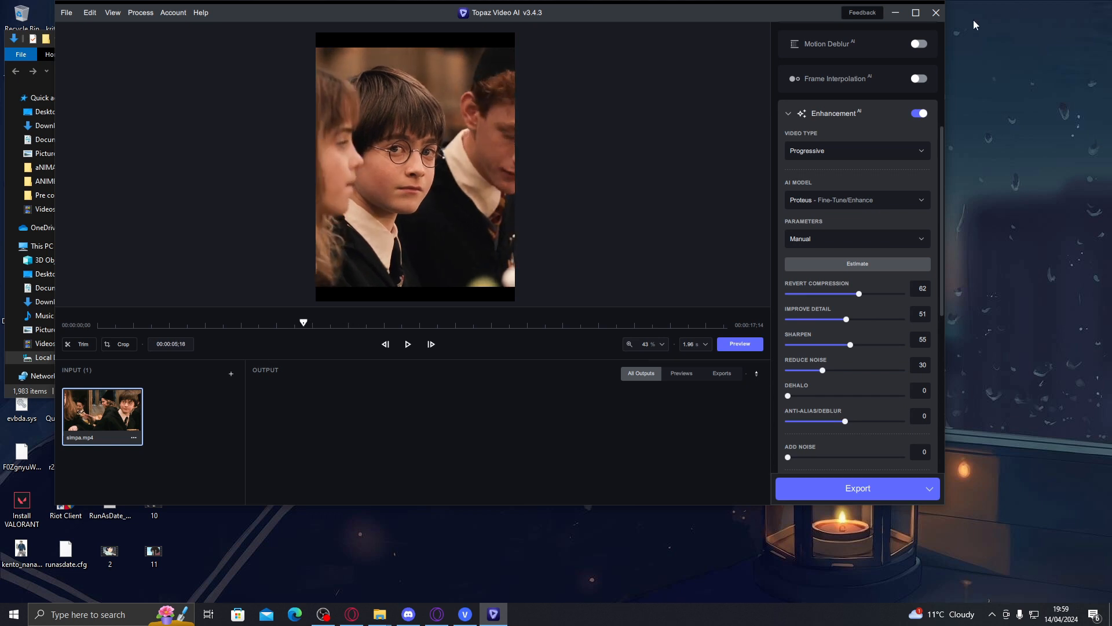
{"action": "left_click", "coordinate": [915, 12]}
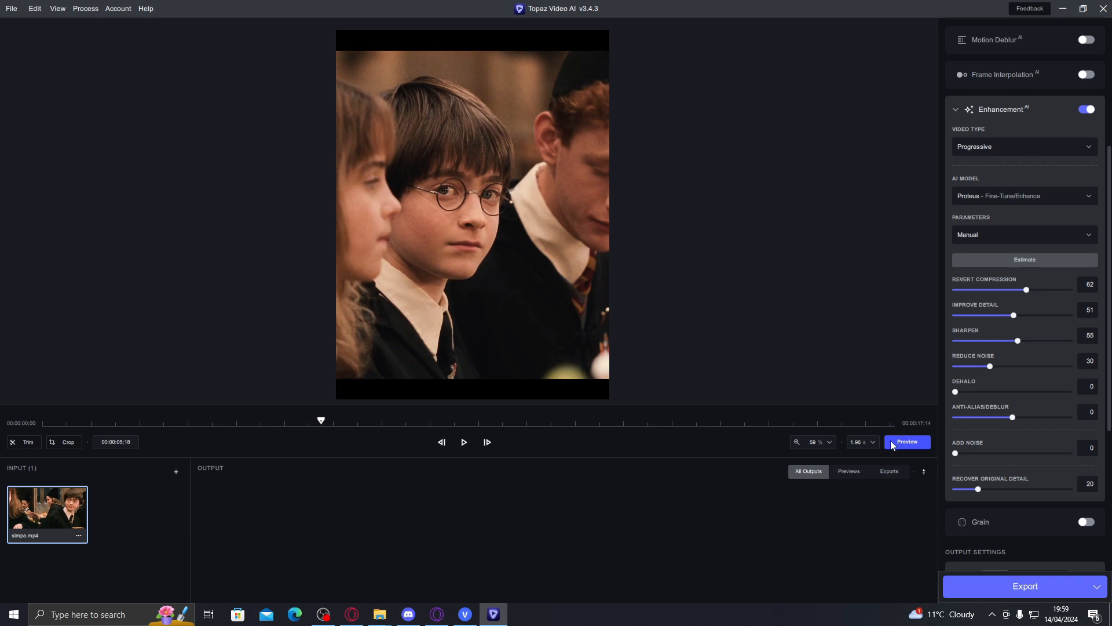
{"action": "left_click", "coordinate": [891, 442]}
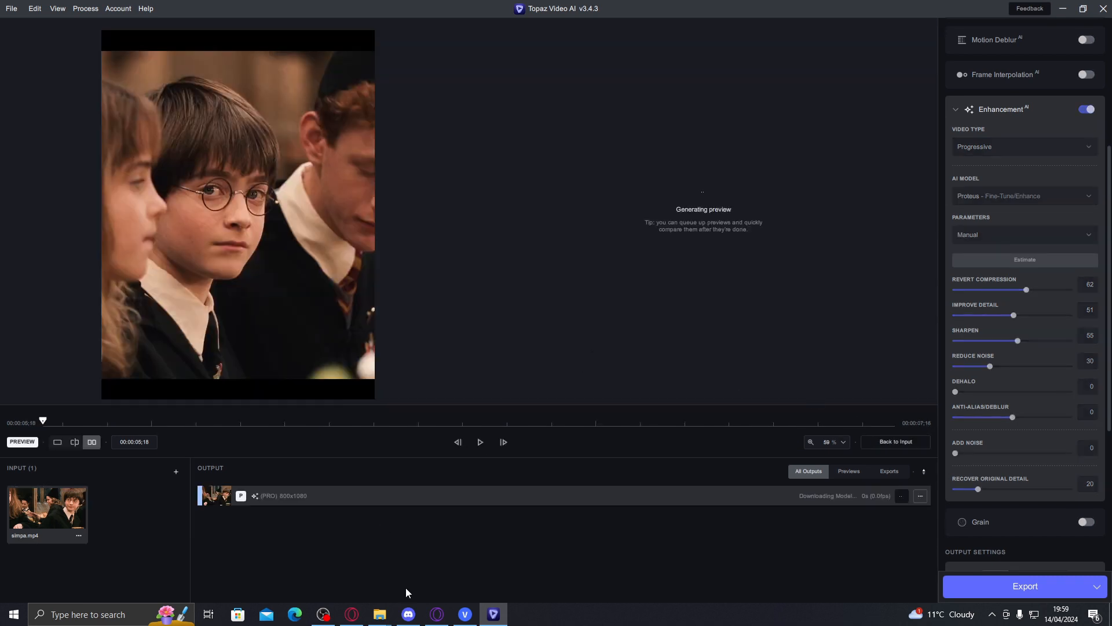
{"action": "mouse_move", "coordinate": [364, 620]}
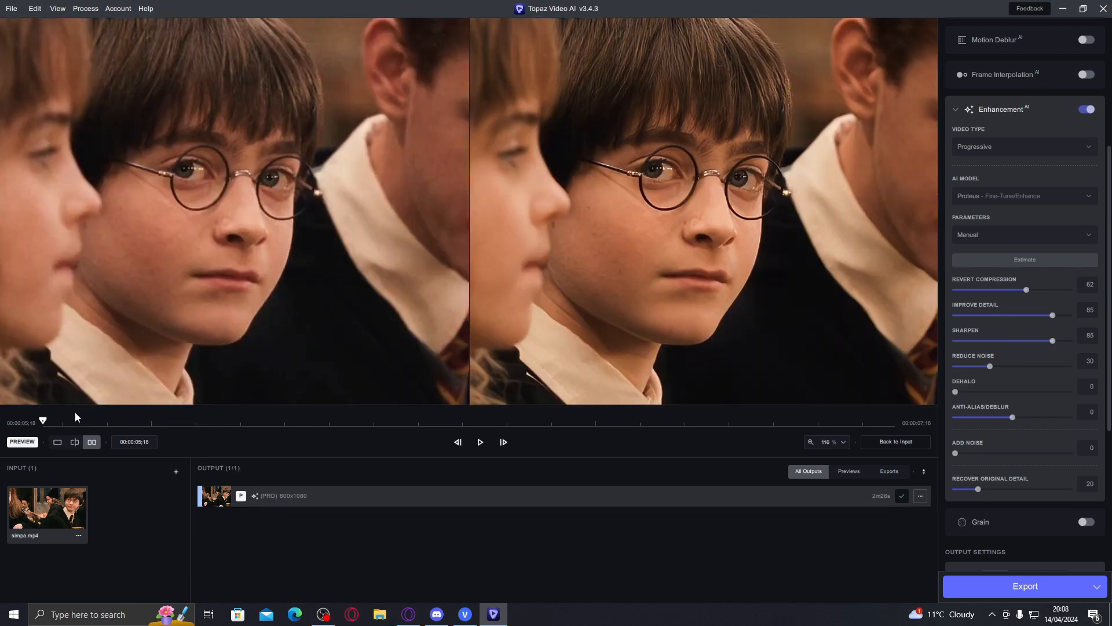
Compare the original and enhanced close-up side by side in the preview at different frames and magnifications.
{"action": "scroll", "coordinate": [666, 252], "scroll_direction": "down", "scroll_amount": 3}
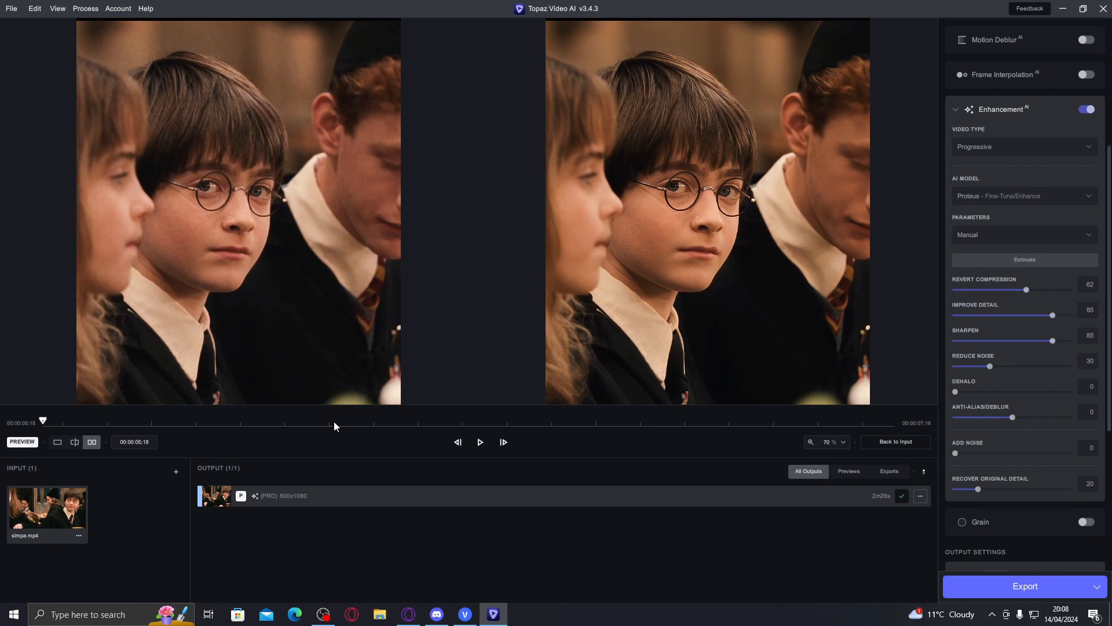
{"action": "left_click_drag", "start_coordinate": [79, 417], "coordinate": [253, 391]}
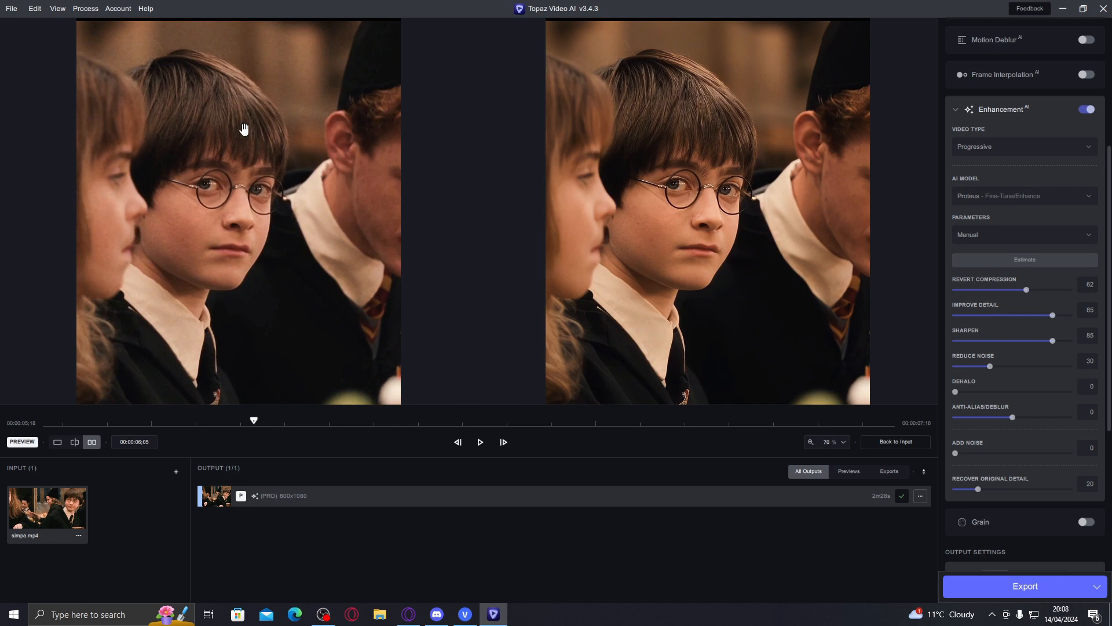
{"action": "scroll", "coordinate": [703, 222], "scroll_direction": "up", "scroll_amount": 2}
{"action": "scroll", "coordinate": [706, 222], "scroll_direction": "up", "scroll_amount": 1}
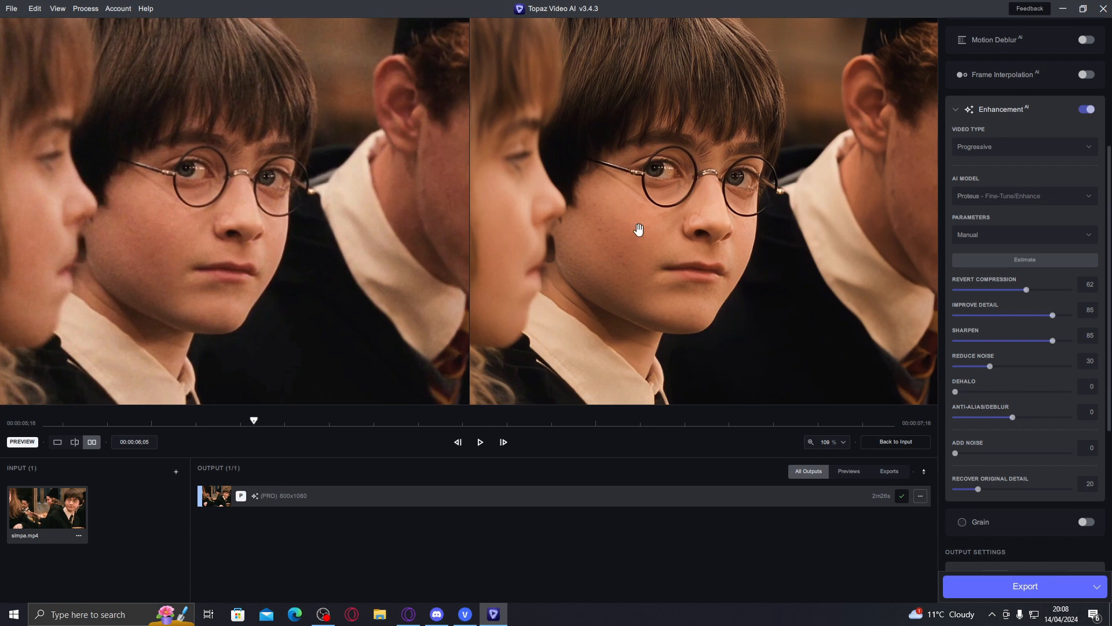
{"action": "left_click_drag", "start_coordinate": [686, 175], "coordinate": [665, 248]}
{"action": "scroll", "coordinate": [665, 248], "scroll_direction": "down", "scroll_amount": 1}
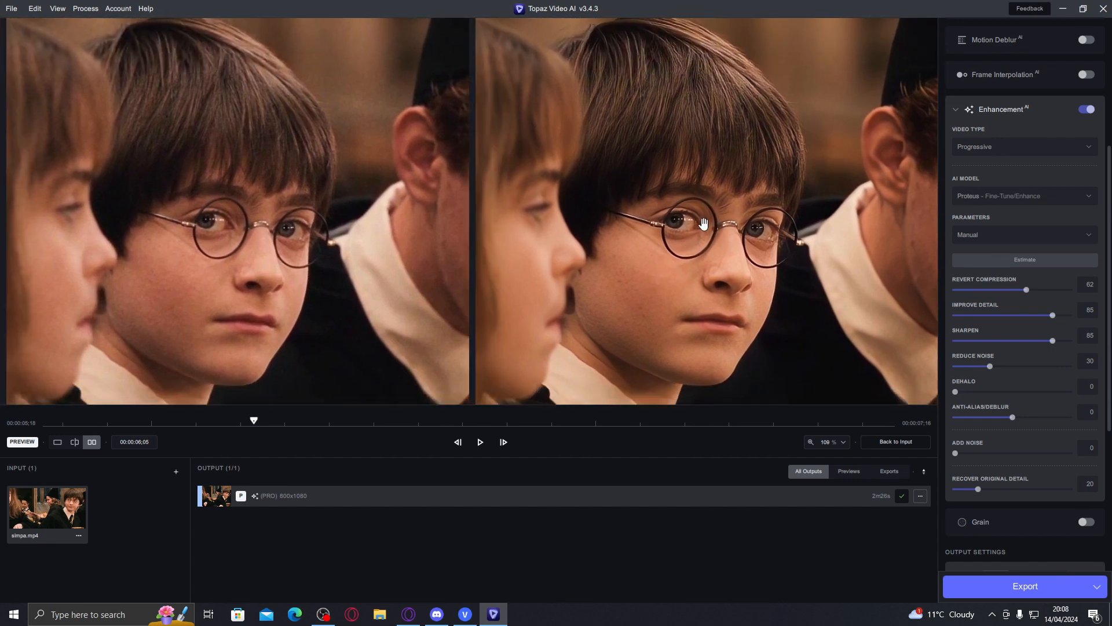
{"action": "scroll", "coordinate": [742, 137], "scroll_direction": "down", "scroll_amount": 5}
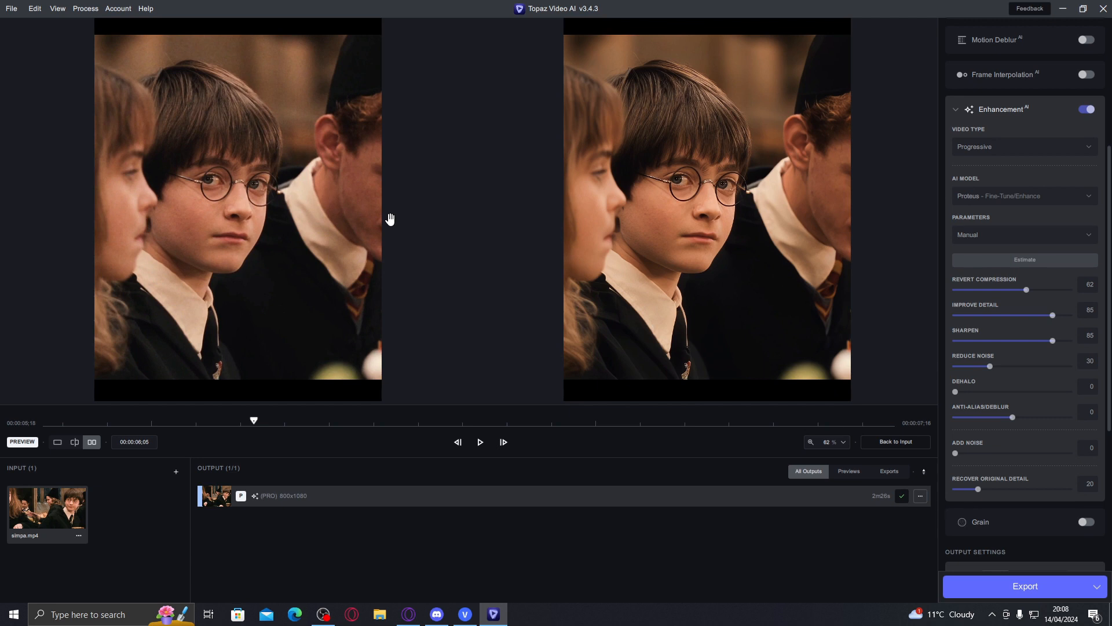
{"action": "scroll", "coordinate": [672, 194], "scroll_direction": "up", "scroll_amount": 3}
{"action": "left_click_drag", "start_coordinate": [637, 175], "coordinate": [640, 229]}
{"action": "scroll", "coordinate": [641, 228], "scroll_direction": "down", "scroll_amount": 4}
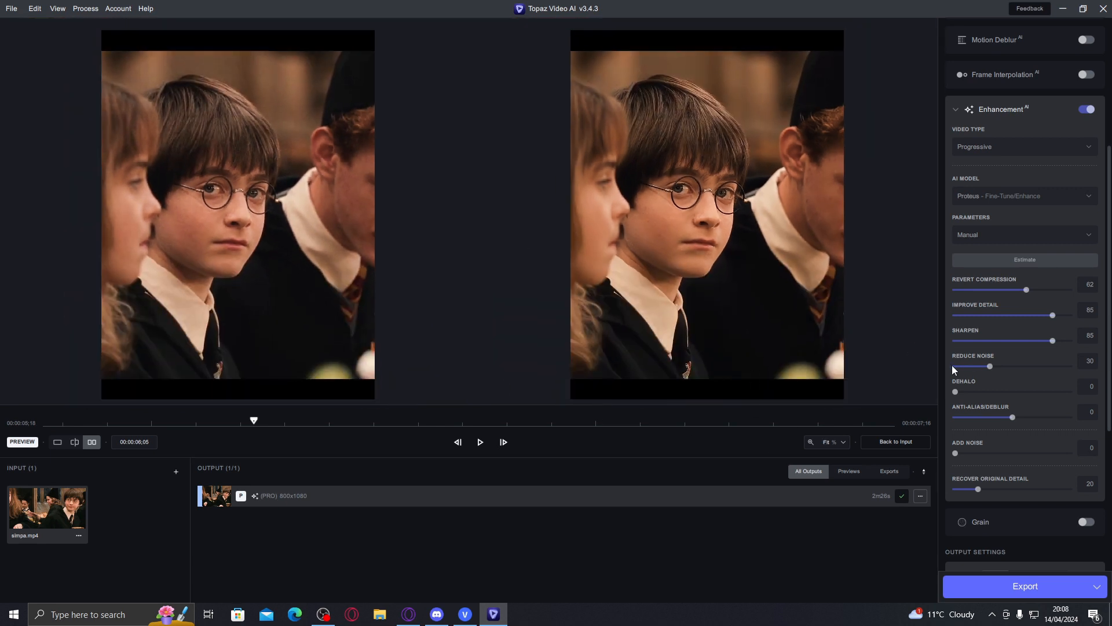
Export simpa.mp4 with the manual Proteus enhancement and dismiss the ffmpeg.exe dialog.
{"action": "left_click", "coordinate": [1010, 587]}
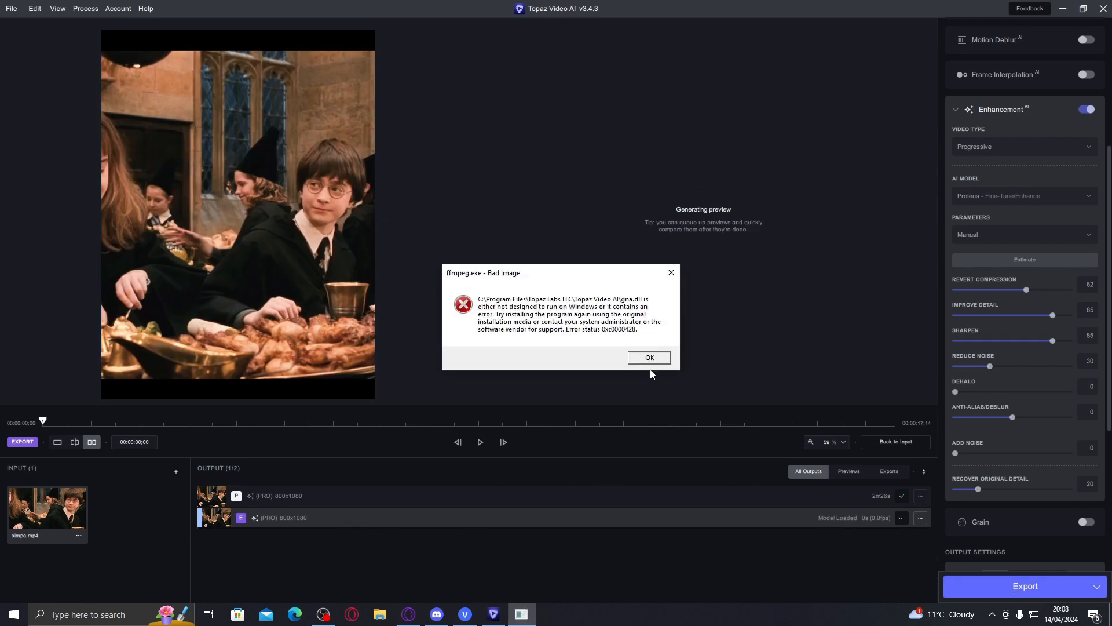
{"action": "left_click", "coordinate": [648, 356]}
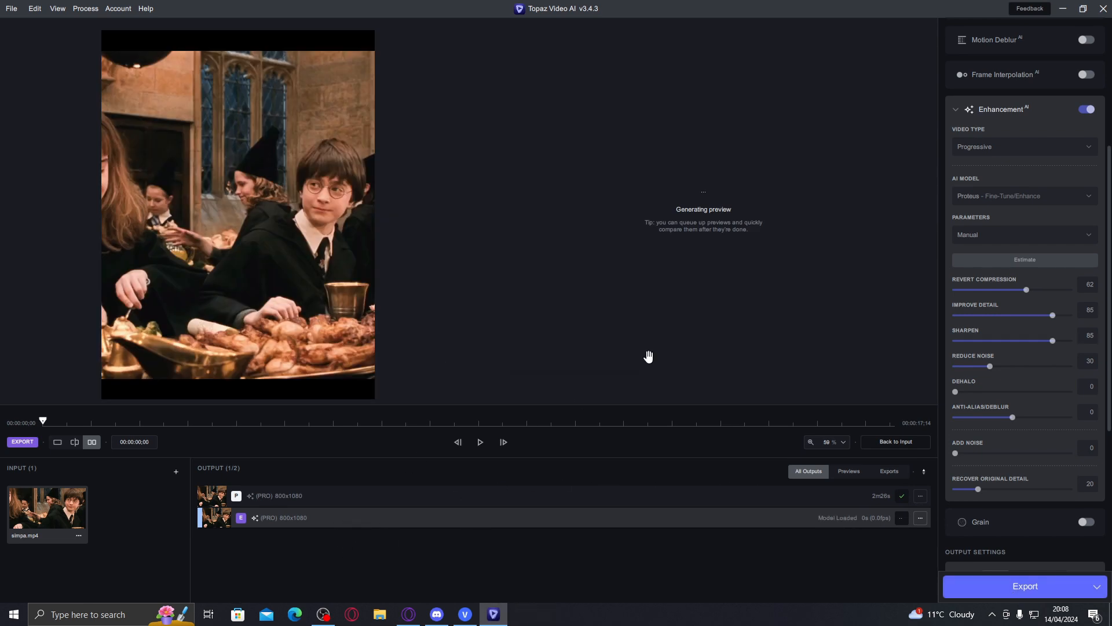
{"action": "left_click", "coordinate": [58, 442]}
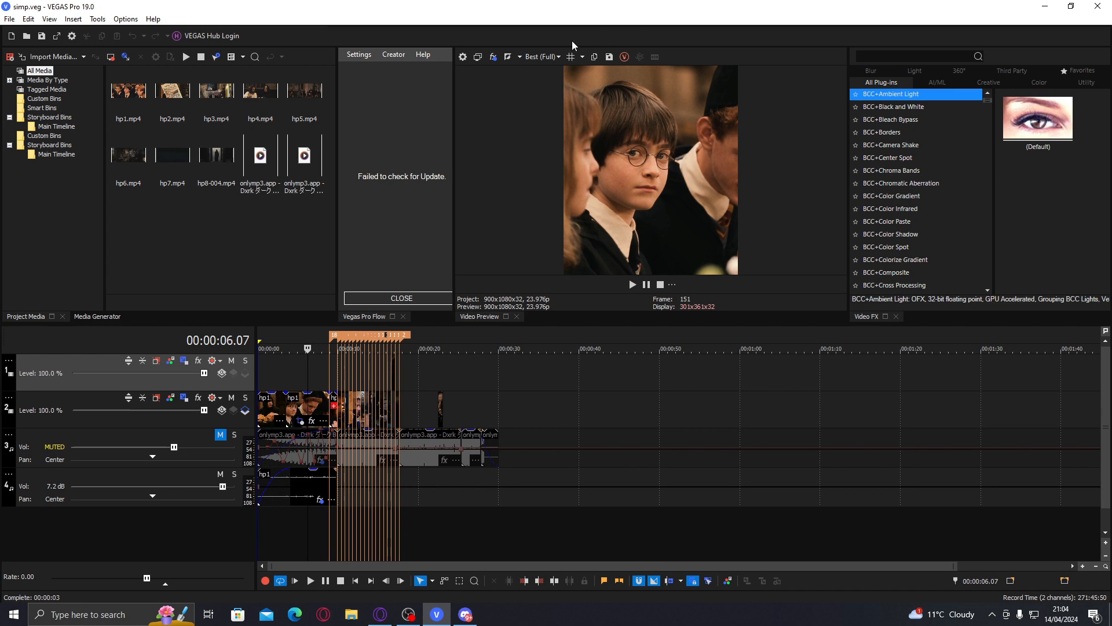
Switch to VEGAS Pro and set the video preview quality to Best (Quarter).
{"action": "left_click", "coordinate": [542, 56]}
{"action": "mouse_move", "coordinate": [562, 107]}
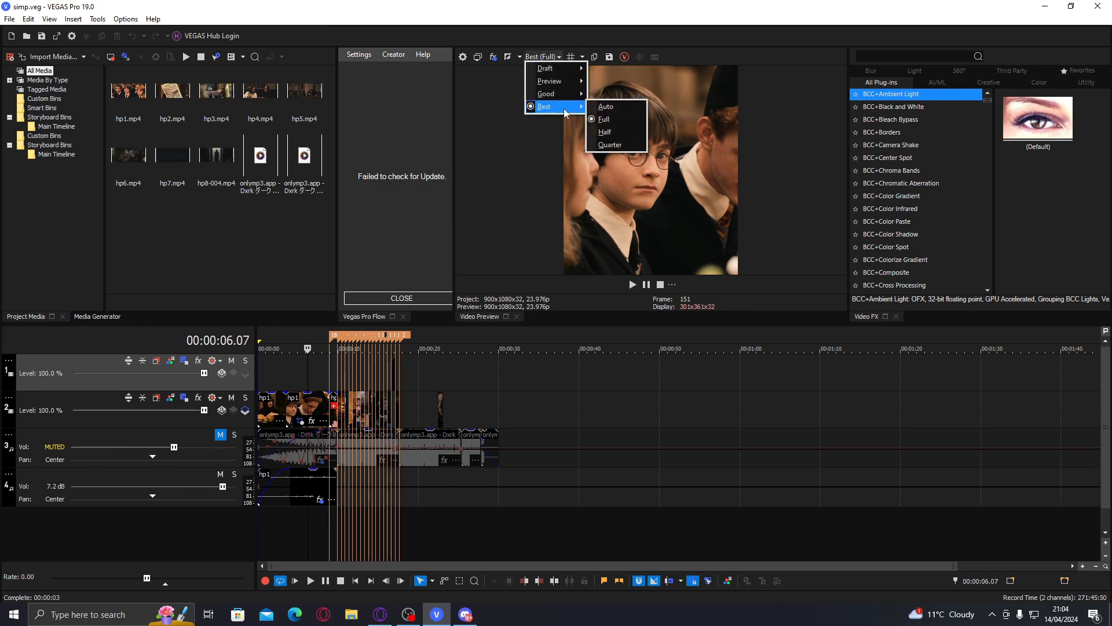
{"action": "left_click", "coordinate": [609, 144]}
{"action": "left_click", "coordinate": [500, 407]}
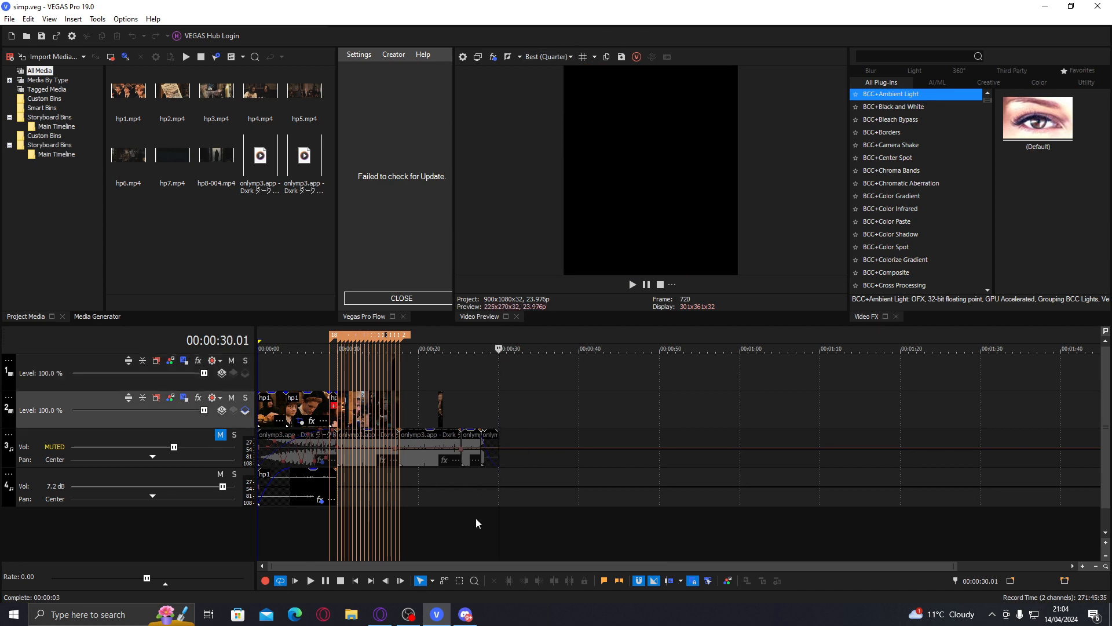
Import simpa_prob3 from the Downloads folder onto the timeline, in the empty area after the existing clips.
{"action": "left_click", "coordinate": [351, 613]}
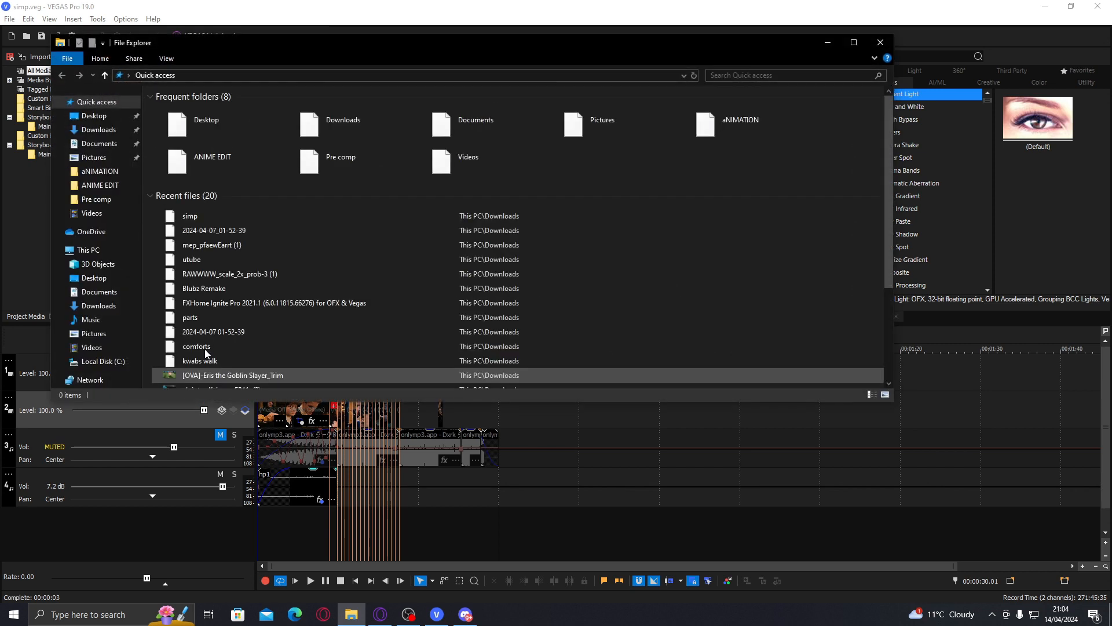
{"action": "left_click", "coordinate": [117, 303]}
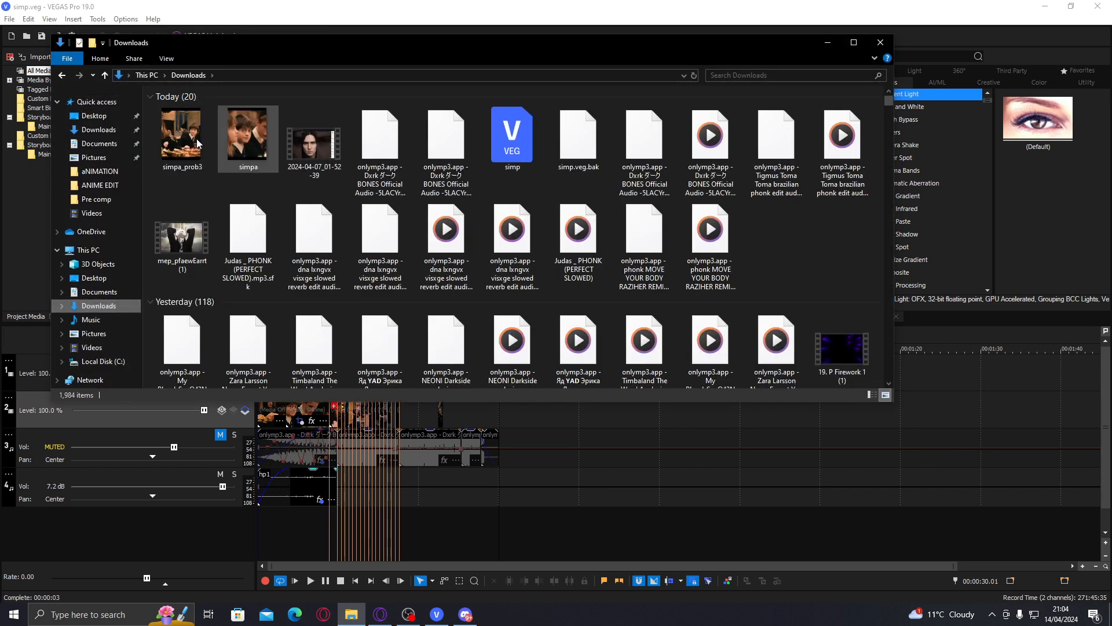
{"action": "left_click_drag", "start_coordinate": [200, 126], "coordinate": [699, 403]}
{"action": "left_click", "coordinate": [680, 402]}
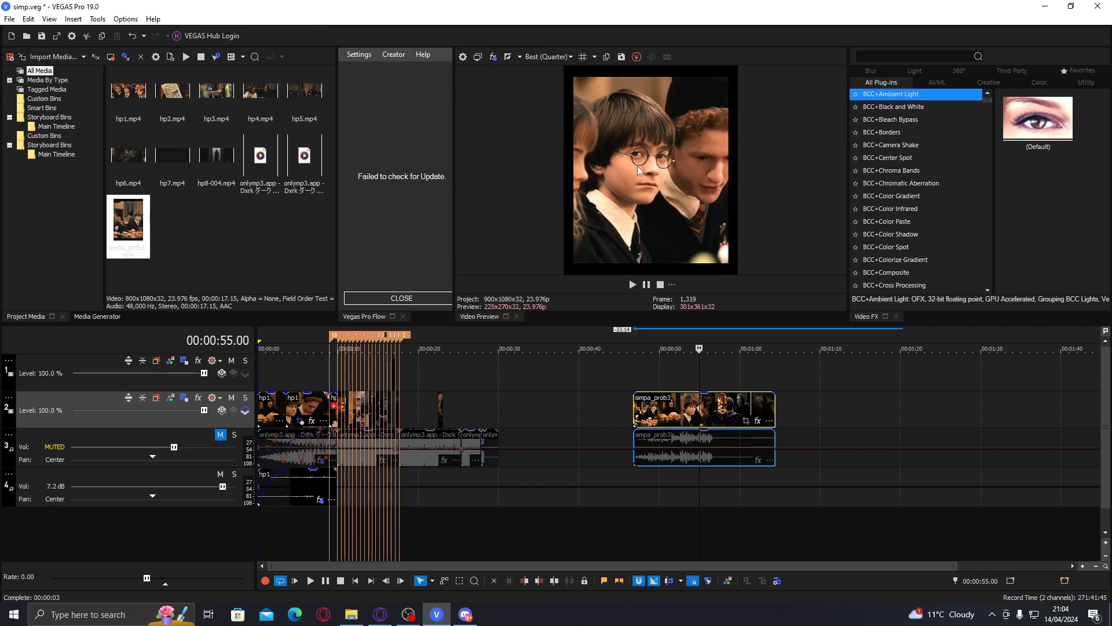
Compare simpa_prob3 with the original close-up, delete its audio part and check the video output effects.
{"action": "left_click", "coordinate": [300, 414]}
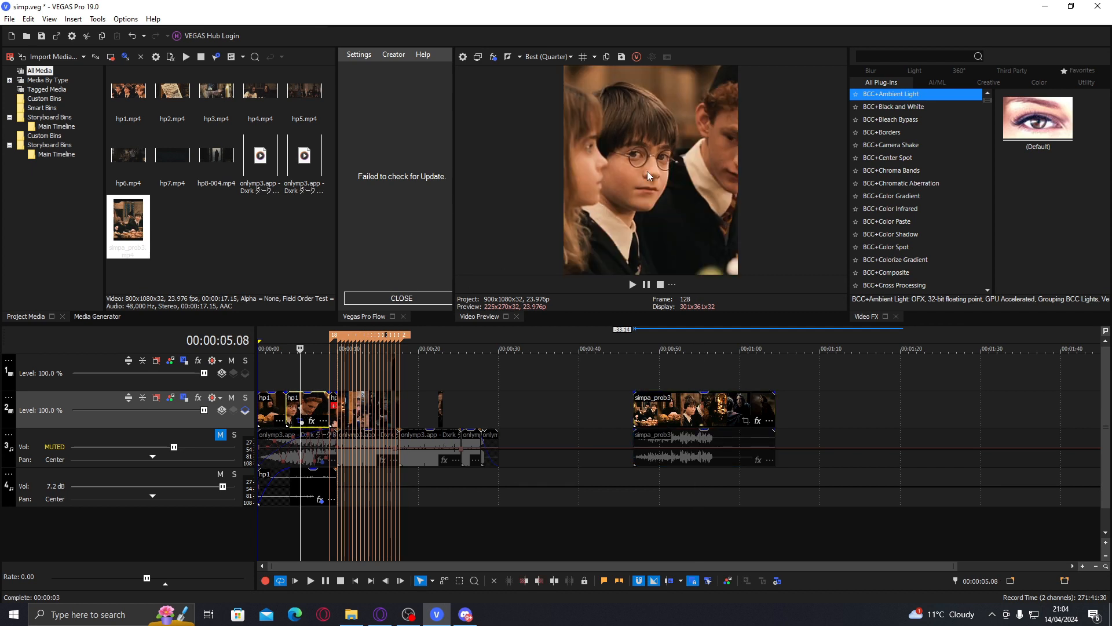
{"action": "left_click", "coordinate": [684, 412]}
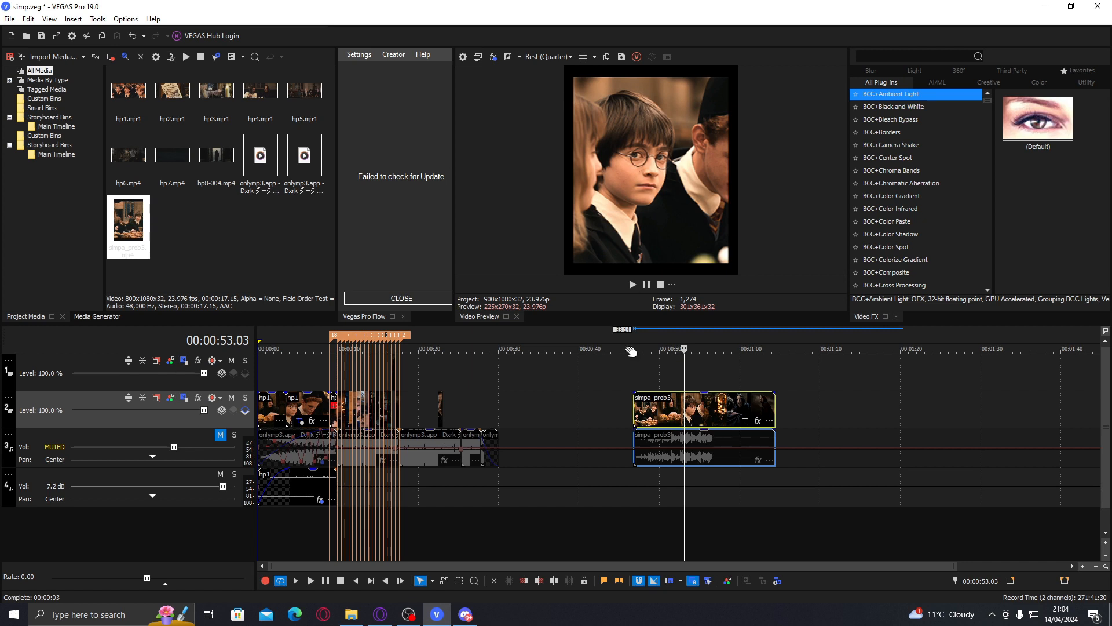
{"action": "left_click", "coordinate": [671, 440]}
{"action": "double_click", "coordinate": [669, 440]}
{"action": "left_click", "coordinate": [493, 56]}
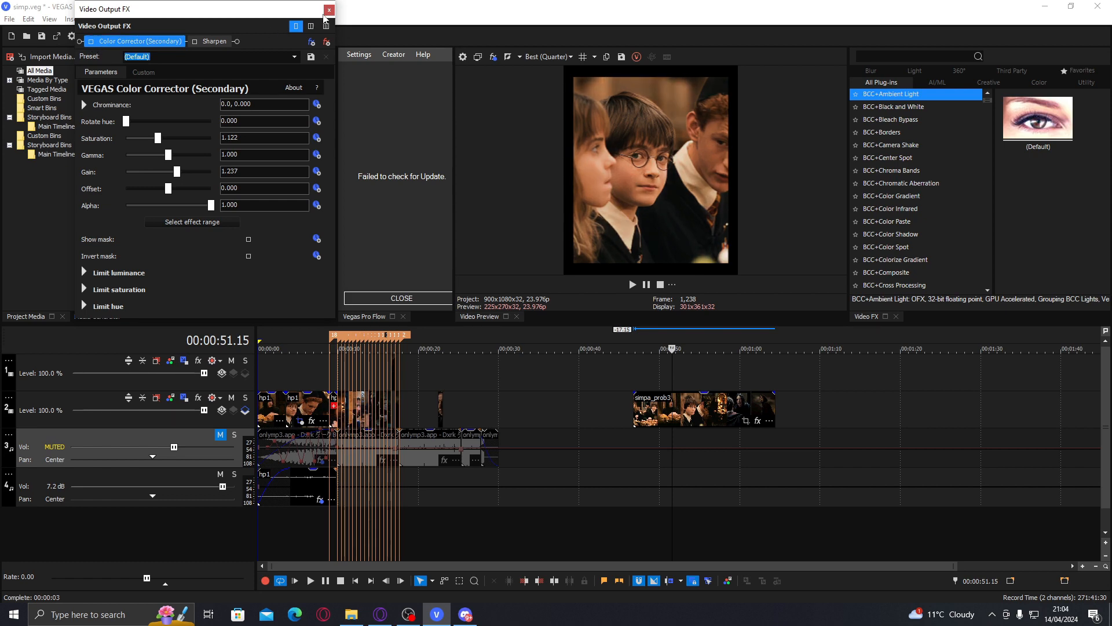
{"action": "left_click", "coordinate": [329, 10]}
Move simpa_prob3 to the start of the timeline on a new video track above the original clips.
{"action": "left_click_drag", "start_coordinate": [659, 420], "coordinate": [443, 380]}
{"action": "key", "text": "ctrl+shift+q"}
{"action": "left_click_drag", "start_coordinate": [449, 404], "coordinate": [295, 368]}
{"action": "scroll", "coordinate": [399, 369], "scroll_direction": "up", "scroll_amount": 3}
{"action": "left_click", "coordinate": [406, 369]}
{"action": "scroll", "coordinate": [406, 369], "scroll_direction": "up", "scroll_amount": 2}
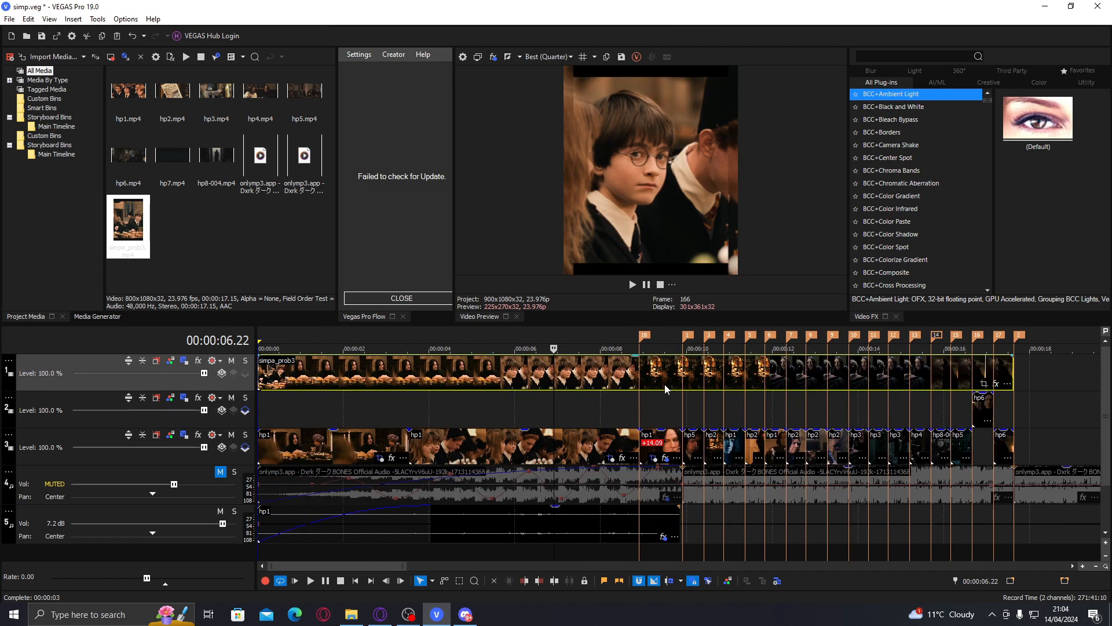
Crop simpa_prob3 to a height of 956.1 in Event Pan/Crop to cut off the black bars.
{"action": "left_click", "coordinate": [983, 384]}
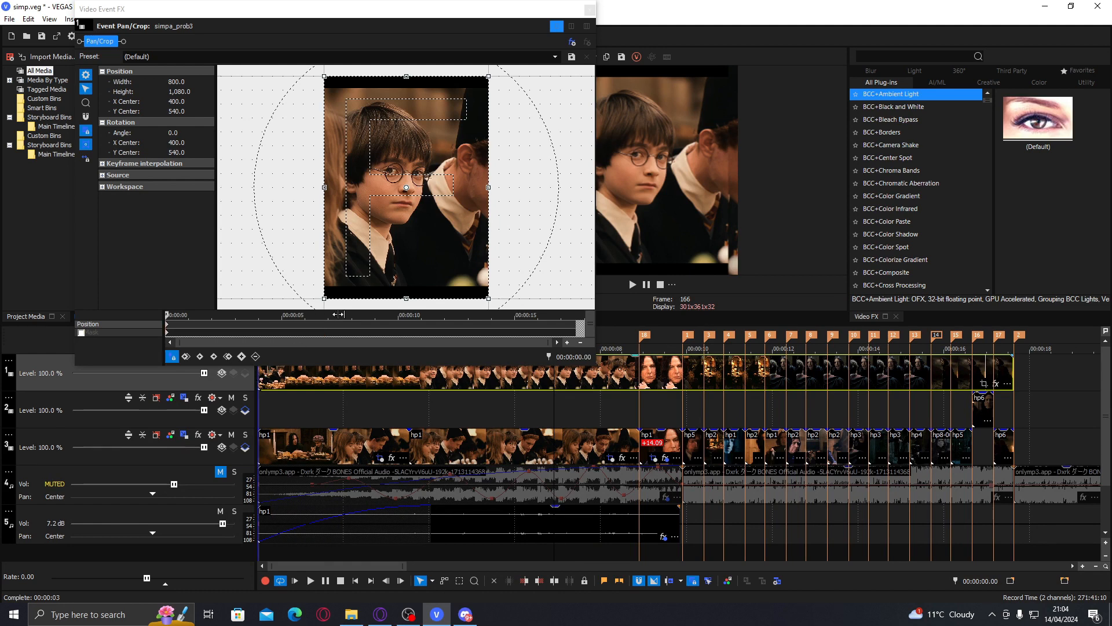
{"action": "left_click_drag", "start_coordinate": [407, 299], "coordinate": [411, 286]}
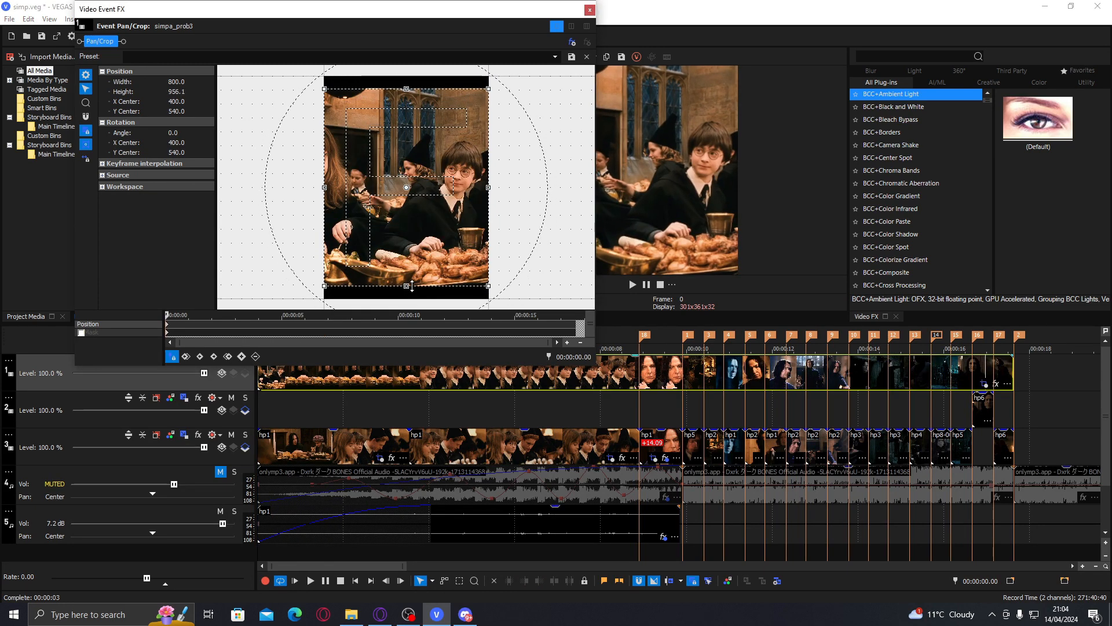
{"action": "left_click", "coordinate": [589, 10]}
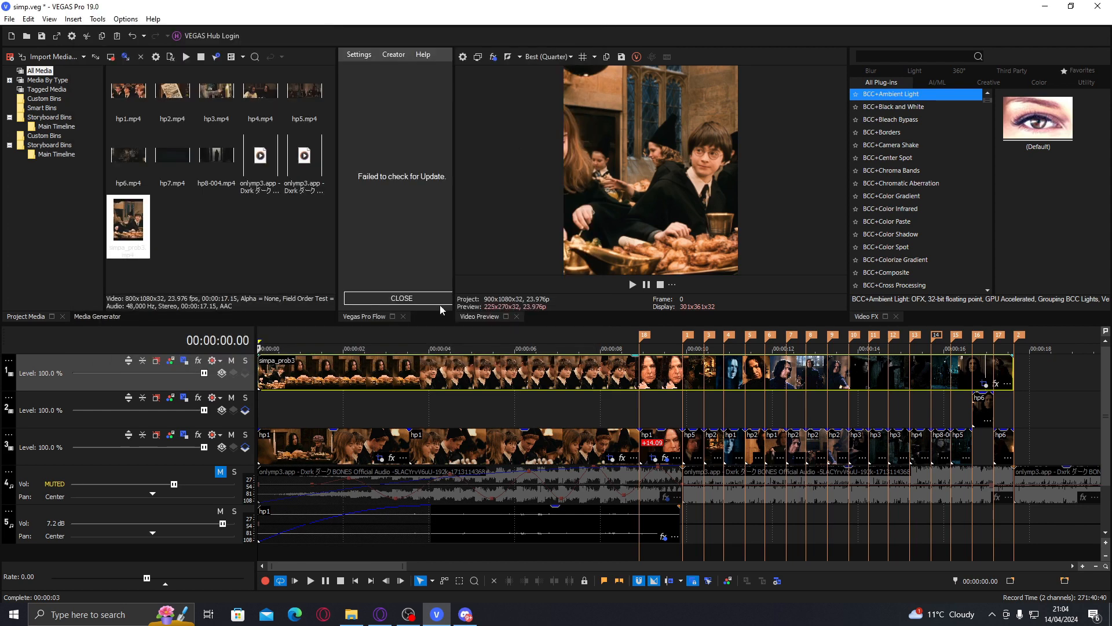
Split simpa_prob3 at its first clip changes, from the end of the boy's close-up through 00:00:10.21.
{"action": "left_click", "coordinate": [640, 377]}
{"action": "key", "text": "Left"}
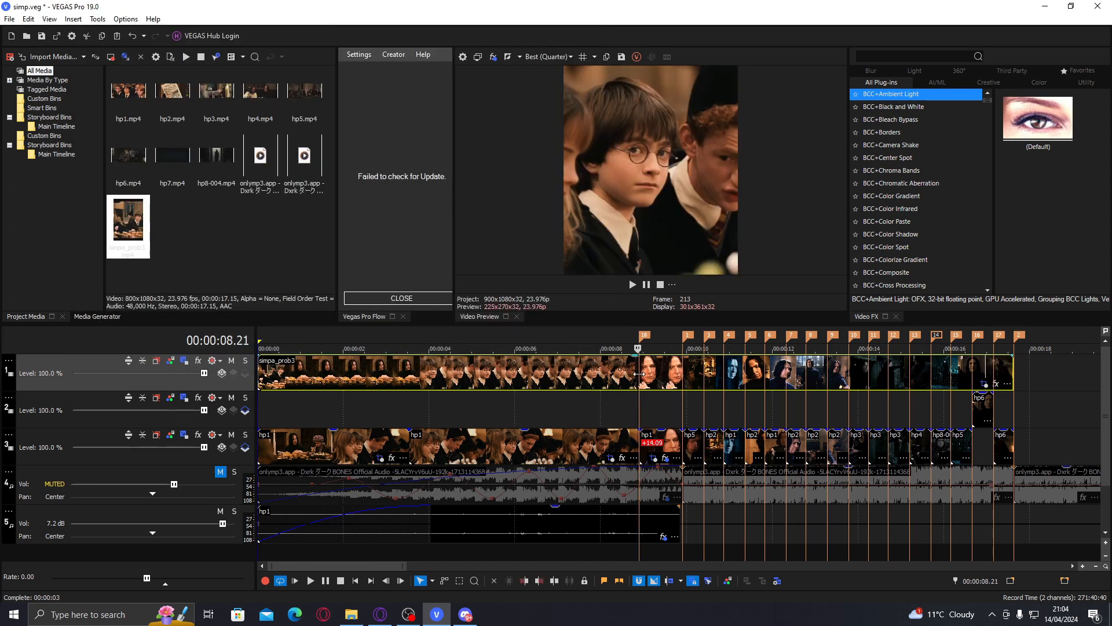
{"action": "key", "text": "Right"}
{"action": "key", "text": "Right"}
{"action": "key", "text": "Right"}
{"action": "key", "text": "Right"}
{"action": "key", "text": "Right"}
{"action": "key", "text": "Right"}
{"action": "key", "text": "Right"}
{"action": "key", "text": "Right"}
{"action": "key", "text": "Right"}
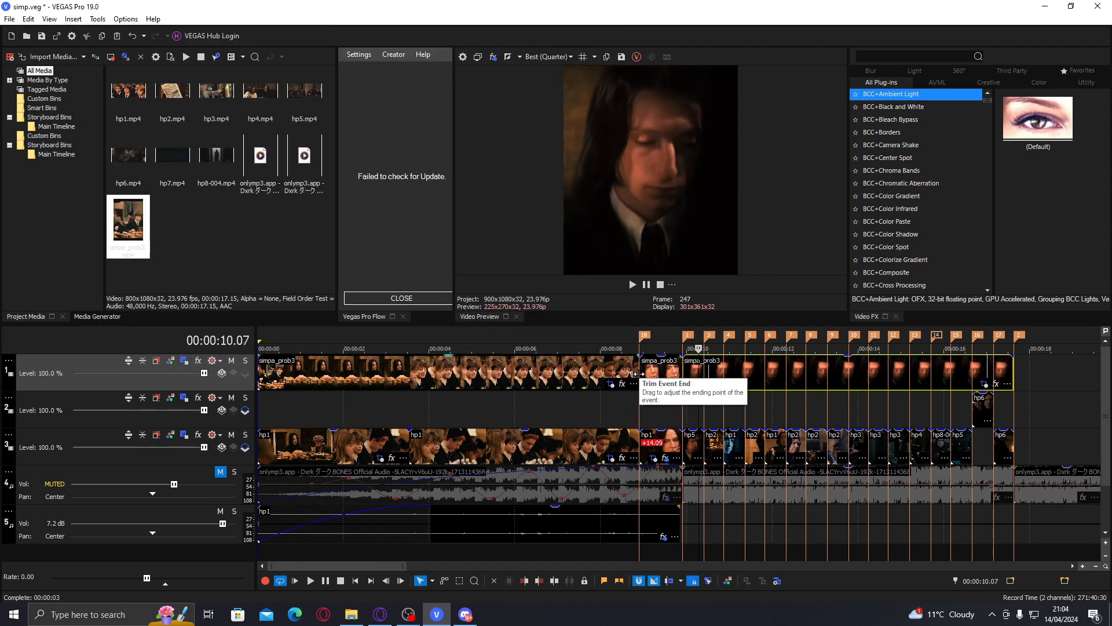
{"action": "key", "text": "Right"}
{"action": "key", "text": "Right"}
{"action": "key", "text": "Right"}
{"action": "key", "text": "Right"}
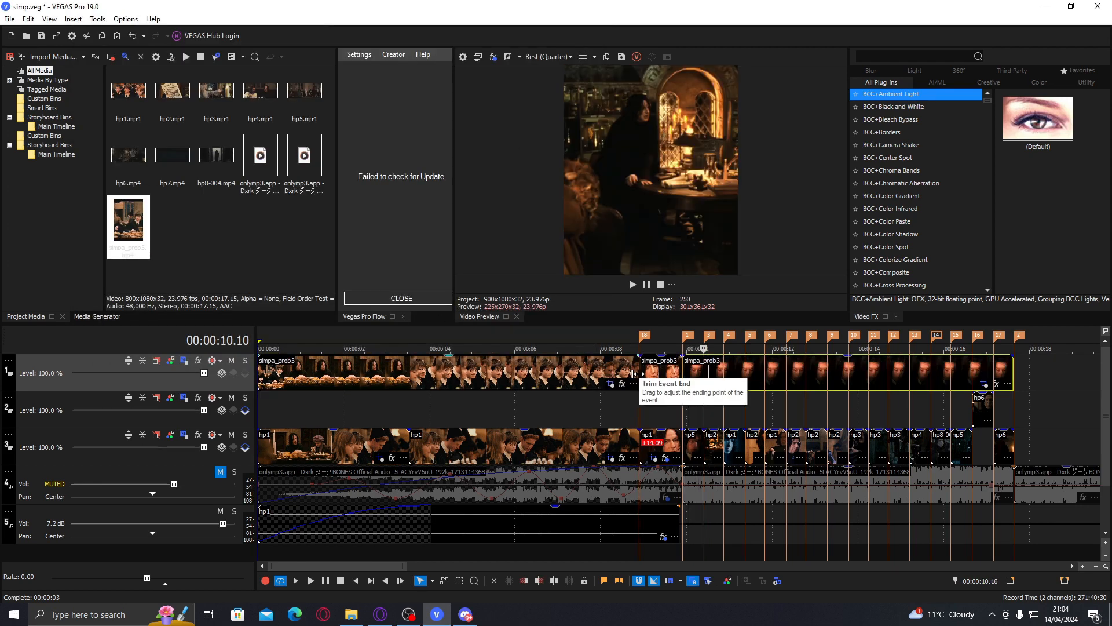
{"action": "key", "text": "s"}
{"action": "key", "text": "space"}
{"action": "scroll", "coordinate": [907, 380], "scroll_direction": "up", "scroll_amount": 4}
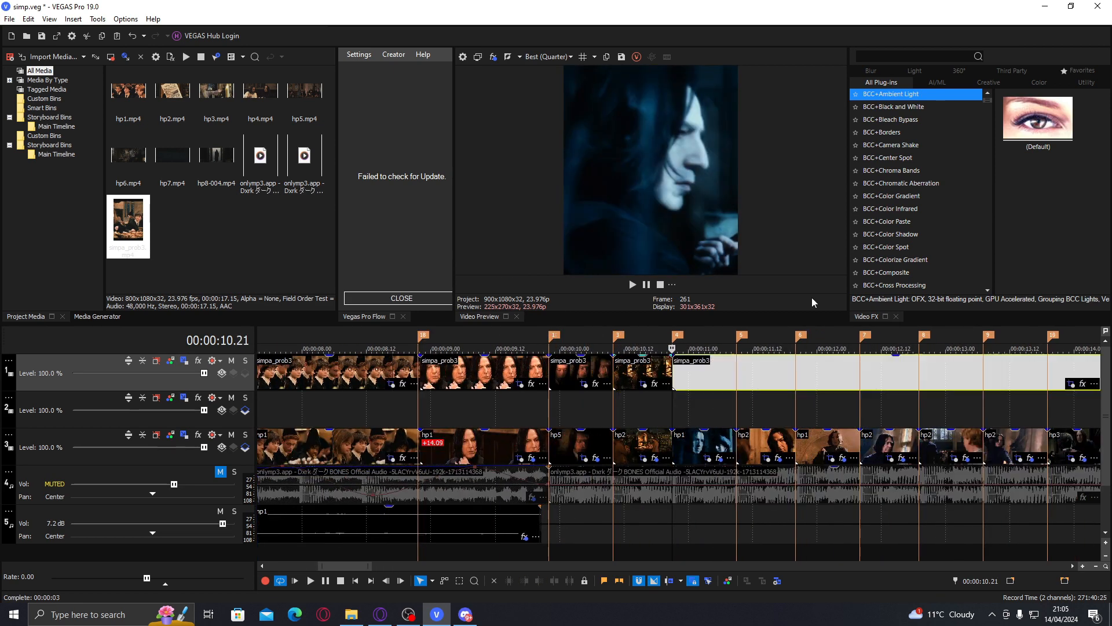
Split simpa_prob3 at each following beat marker up to 00:00:14.17.
{"action": "key", "text": "s"}
{"action": "left_click", "coordinate": [919, 380]}
{"action": "key", "text": "s"}
{"action": "left_click", "coordinate": [983, 379]}
{"action": "key", "text": "s"}
{"action": "scroll", "coordinate": [979, 380], "scroll_direction": "down", "scroll_amount": 1}
{"action": "left_click", "coordinate": [715, 377]}
{"action": "key", "text": "s"}
{"action": "left_click", "coordinate": [753, 369]}
{"action": "key", "text": "s"}
Split the remainder of simpa_prob3 at every beat marker after 00:00:14.17, through the last clip change.
{"action": "left_click", "coordinate": [798, 371]}
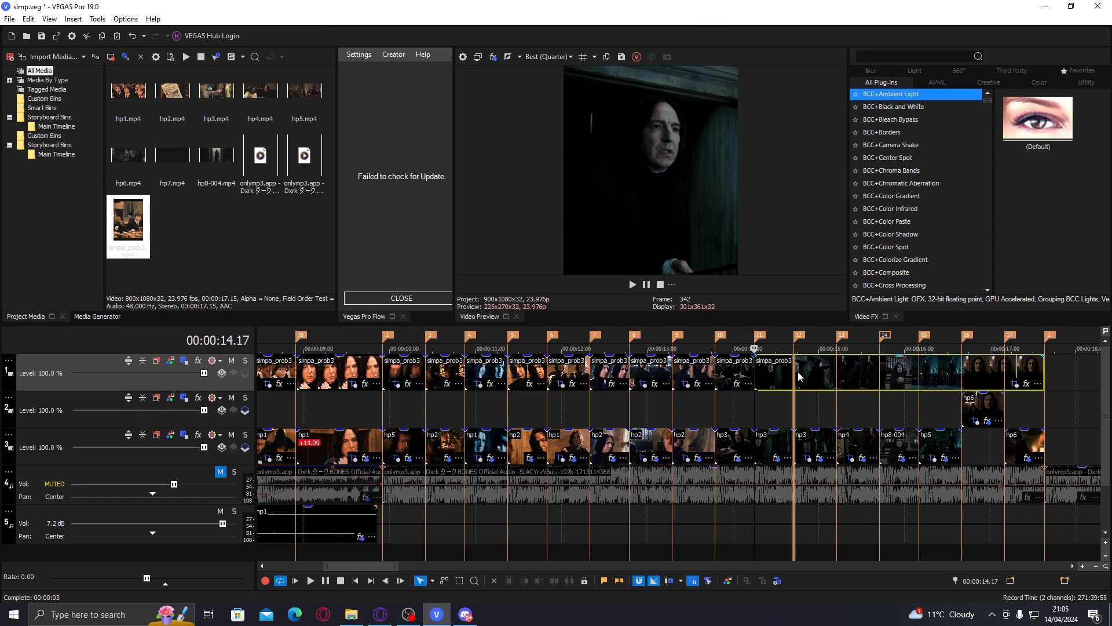
{"action": "key", "text": "s"}
{"action": "left_click", "coordinate": [837, 377]}
{"action": "key", "text": "s"}
{"action": "left_click", "coordinate": [880, 374]}
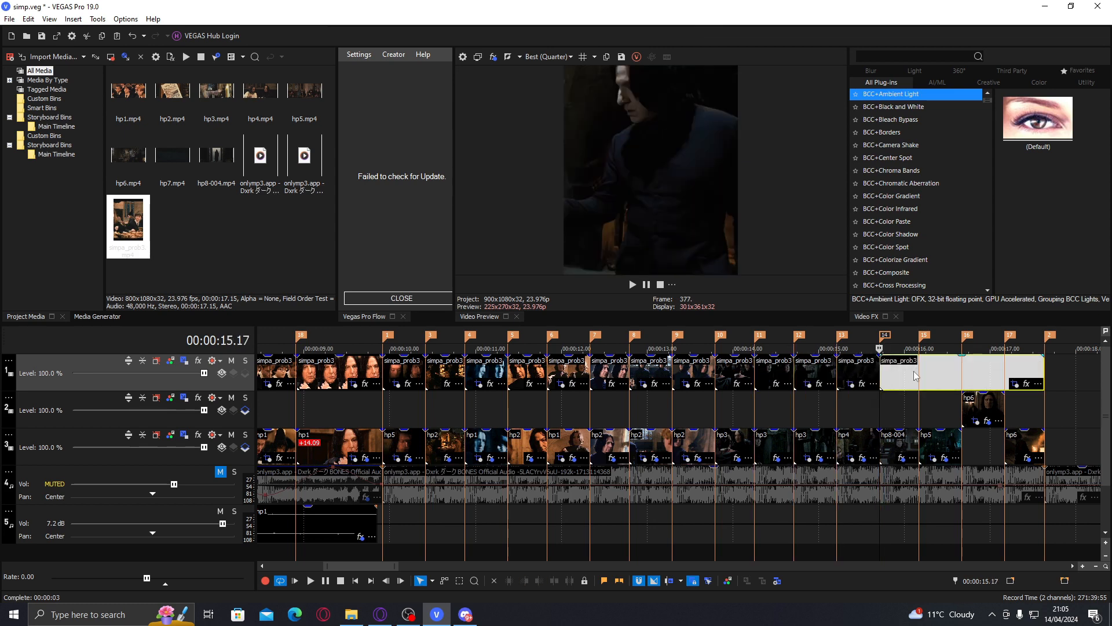
{"action": "key", "text": "s"}
{"action": "left_click", "coordinate": [918, 372]}
{"action": "key", "text": "s"}
{"action": "left_click", "coordinate": [966, 379]}
{"action": "key", "text": "s"}
{"action": "left_click", "coordinate": [1005, 377]}
{"action": "key", "text": "s"}
Set the loop region to the main audio section from 00:00:09.22 to 00:00:17.16 and mute video track 3.
{"action": "double_click", "coordinate": [583, 489]}
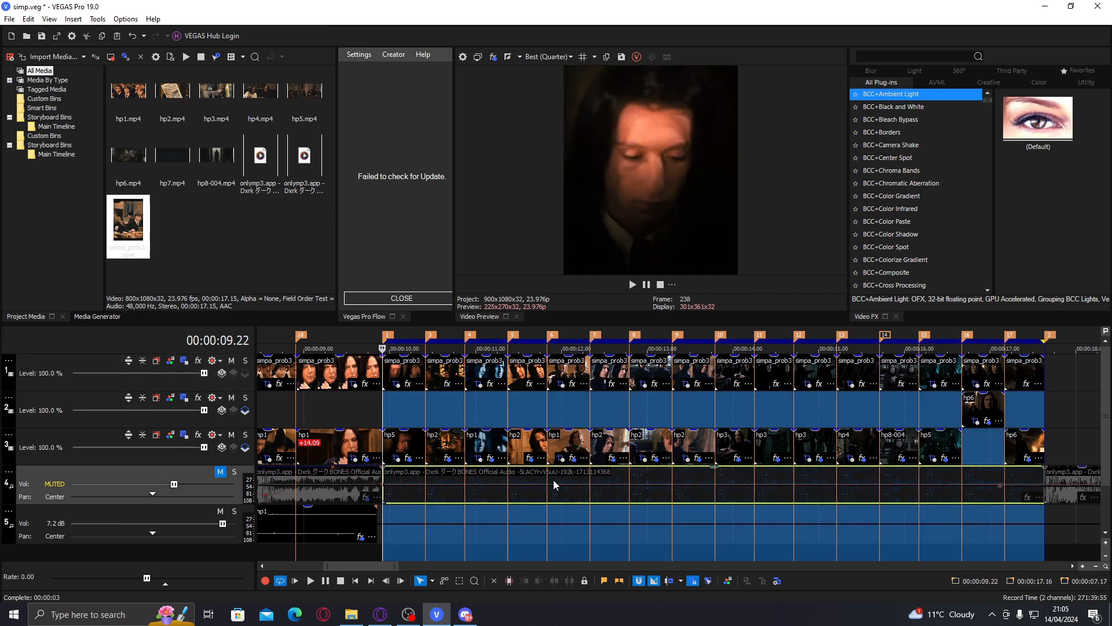
{"action": "scroll", "coordinate": [553, 479], "scroll_direction": "down", "scroll_amount": 2}
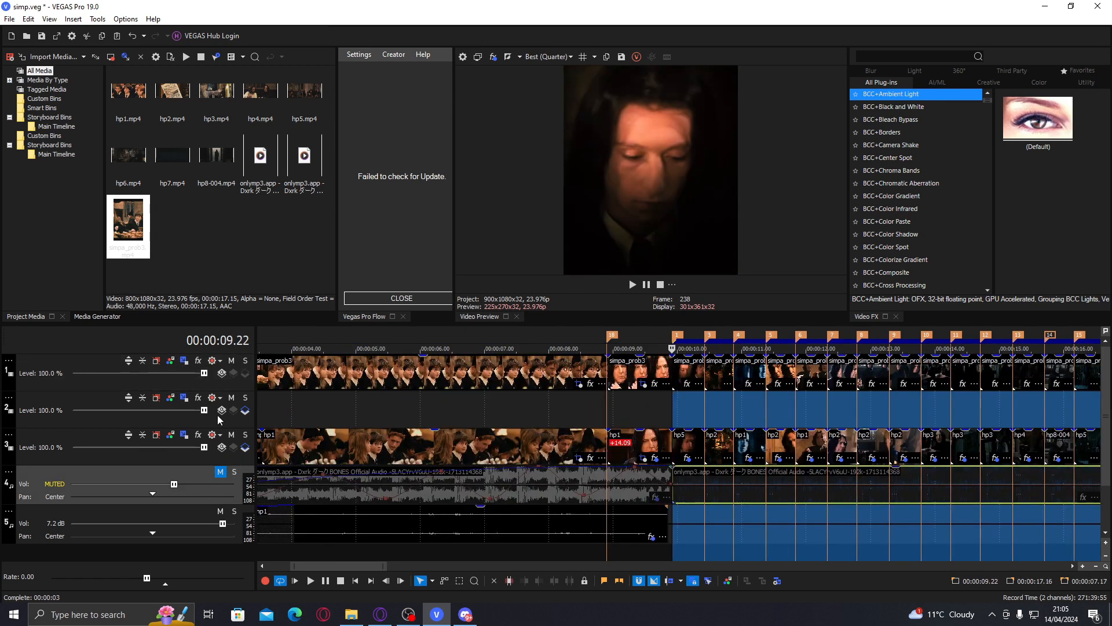
{"action": "left_click", "coordinate": [234, 434]}
{"action": "left_click", "coordinate": [686, 404]}
{"action": "scroll", "coordinate": [686, 404], "scroll_direction": "up", "scroll_amount": 2}
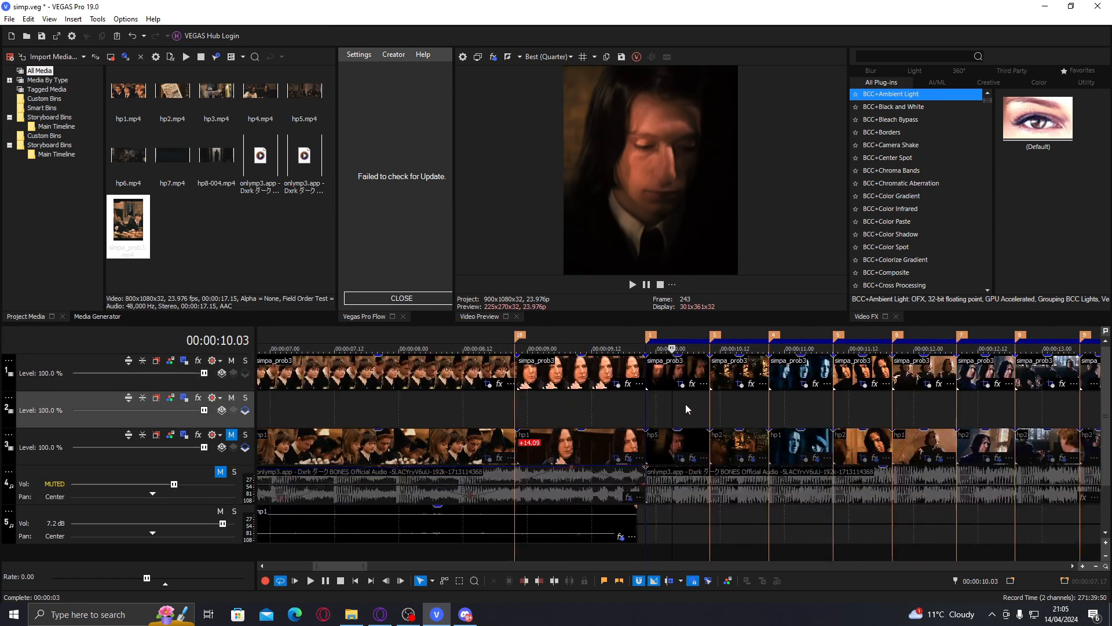
Play back the split simpa_prob3 segments from 00:00:10.05.
{"action": "left_click", "coordinate": [684, 371]}
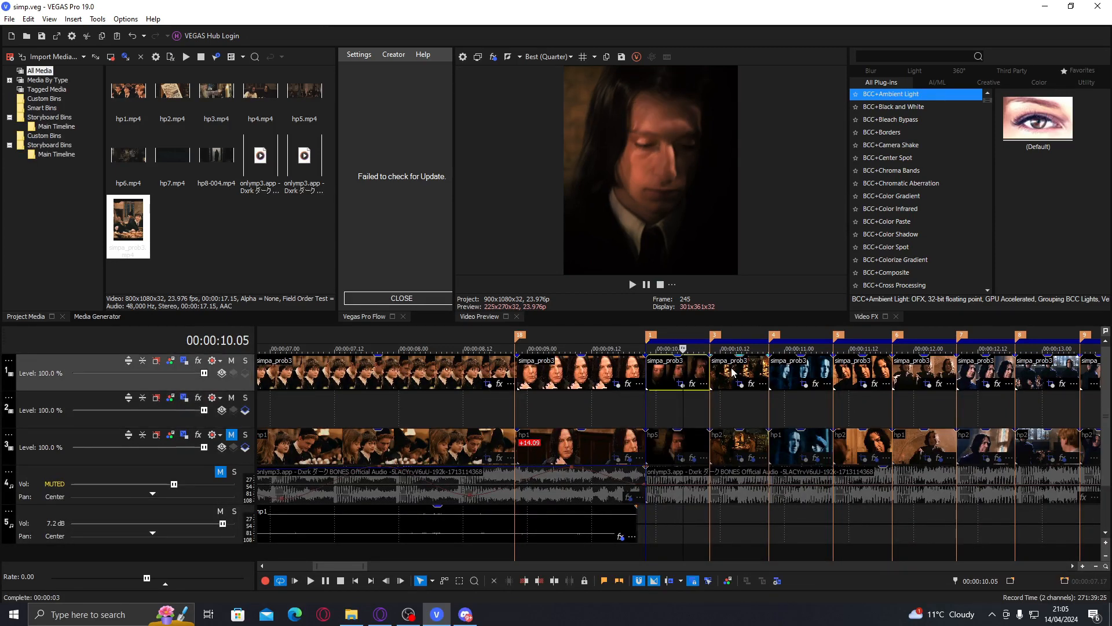
{"action": "key", "text": "space"}
{"action": "scroll", "coordinate": [684, 372], "scroll_direction": "down", "scroll_amount": 2}
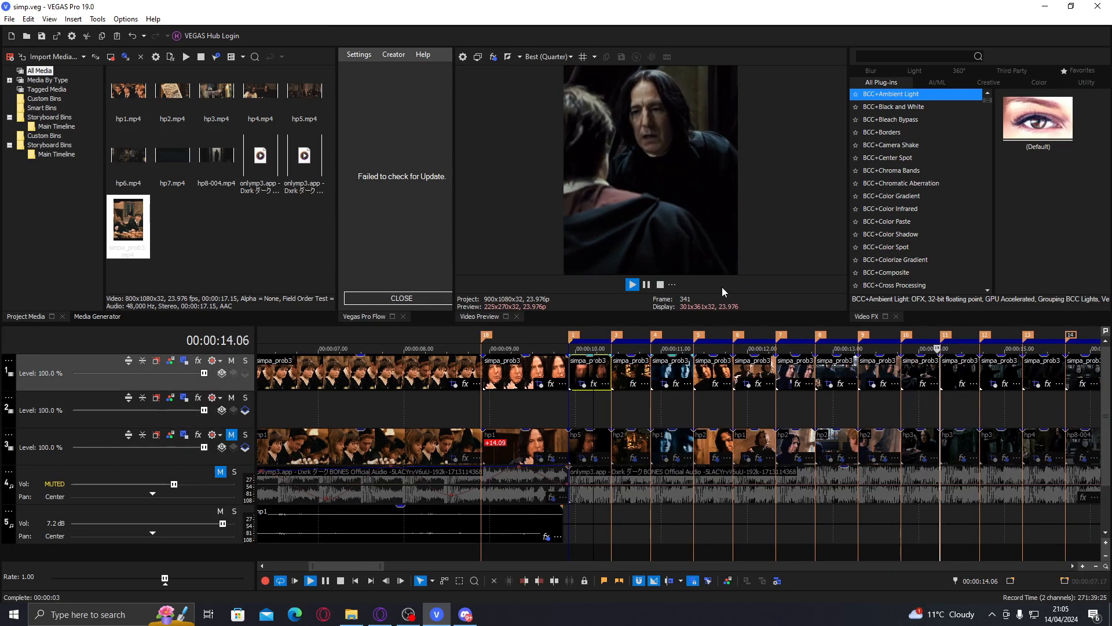
{"action": "key", "text": "space"}
Add the S_BlurDirectional effect with the SS preset to the simpa_prob3 segment starting at 00:00:09.22.
{"action": "left_click", "coordinate": [581, 366]}
{"action": "scroll", "coordinate": [585, 363], "scroll_direction": "up", "scroll_amount": 1}
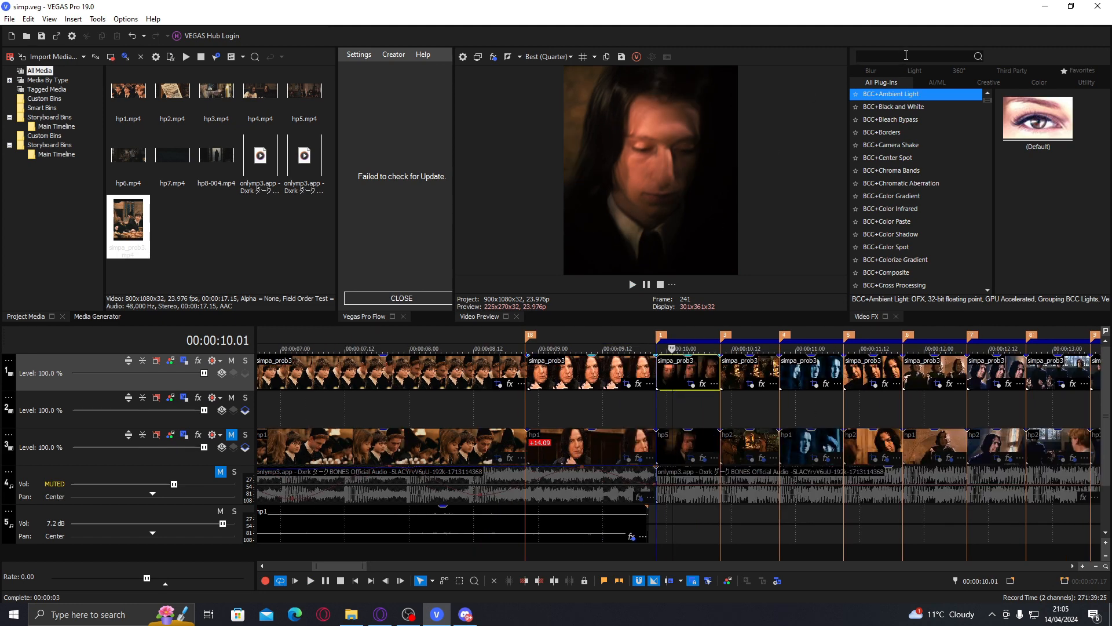
{"action": "left_click", "coordinate": [861, 56]}
{"action": "type", "text": "blurdi"}
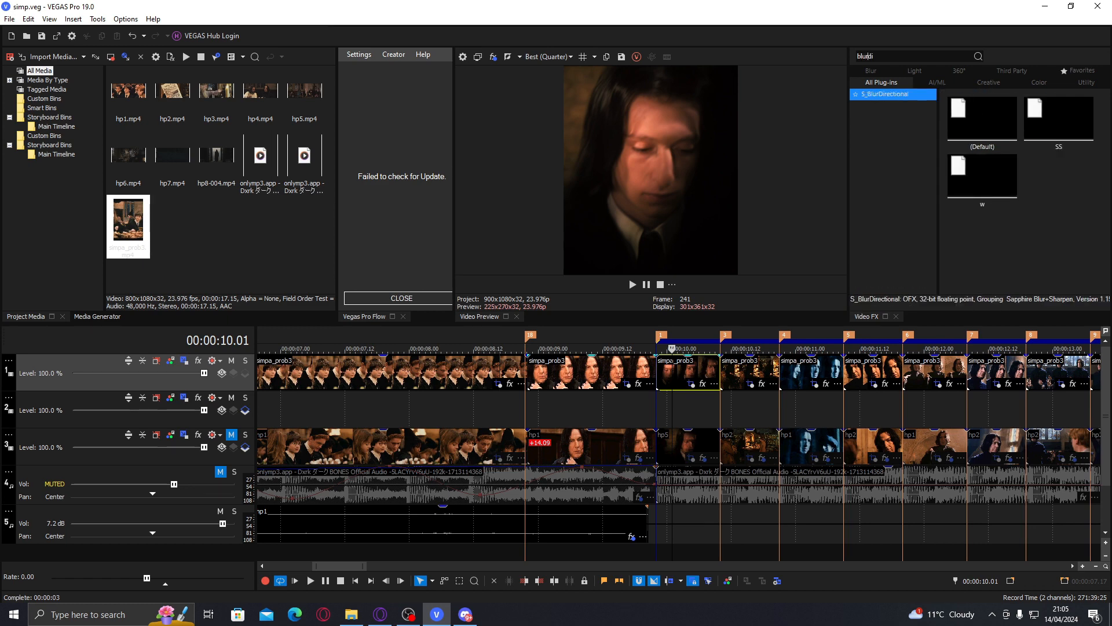
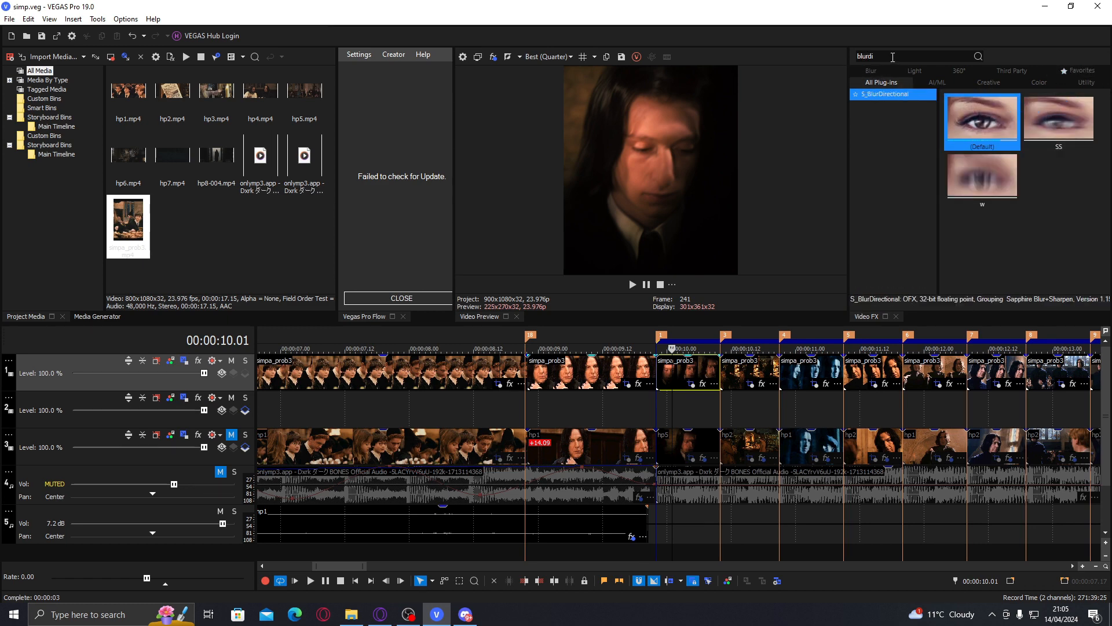
{"action": "double_click", "coordinate": [1052, 125]}
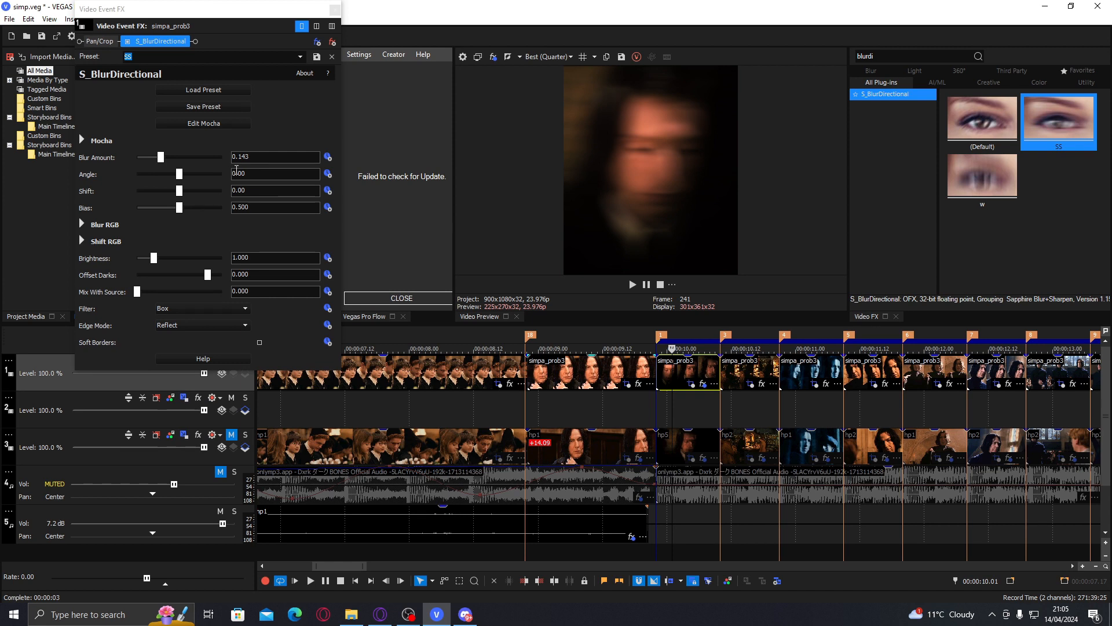
Set Blur Amount to 0.156 and Brightness to about 1.531, and enable keyframe animation for both.
{"action": "mouse_move", "coordinate": [160, 157]}
{"action": "left_mouse_down"}
{"action": "mouse_move", "coordinate": [198, 157]}
{"action": "mouse_move", "coordinate": [165, 164]}
{"action": "left_mouse_up"}
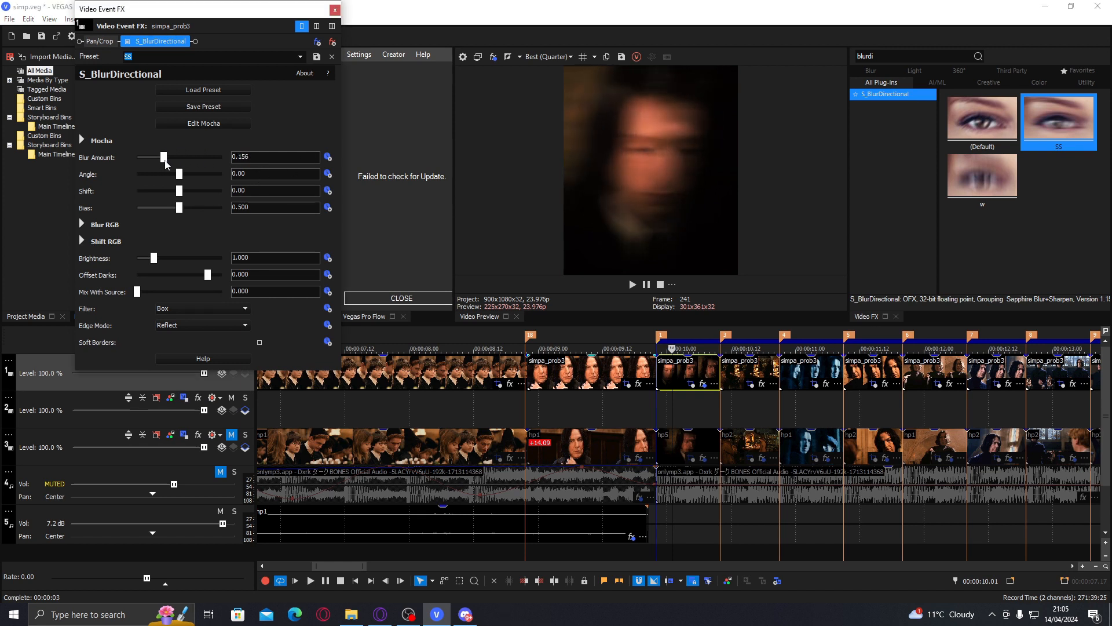
{"action": "left_click_drag", "start_coordinate": [155, 261], "coordinate": [164, 262]}
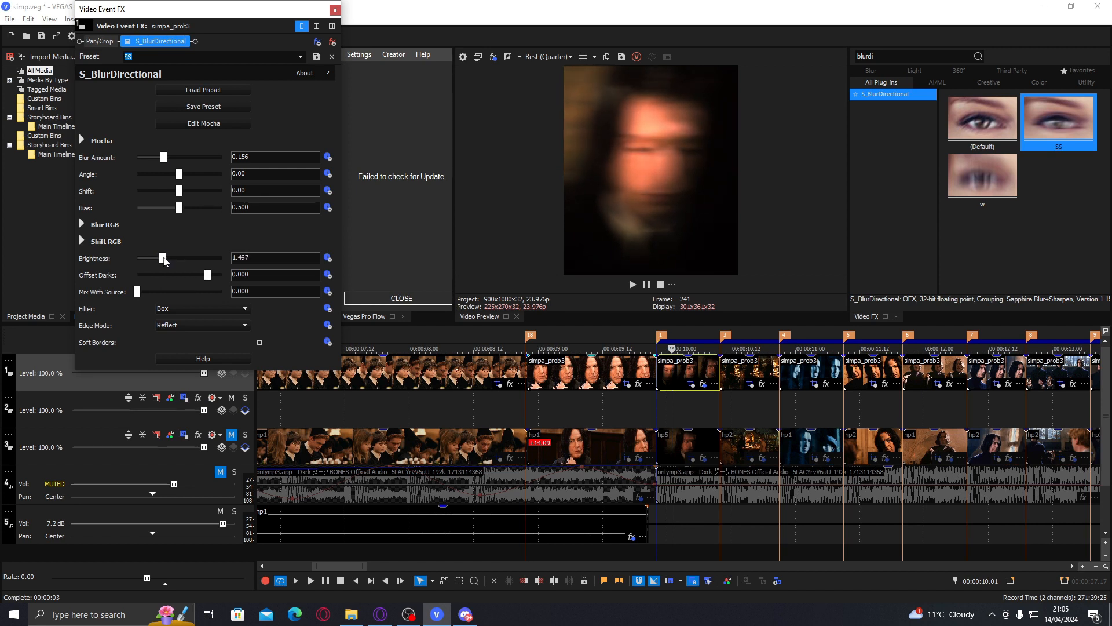
{"action": "left_click", "coordinate": [327, 257]}
{"action": "left_click", "coordinate": [328, 156]}
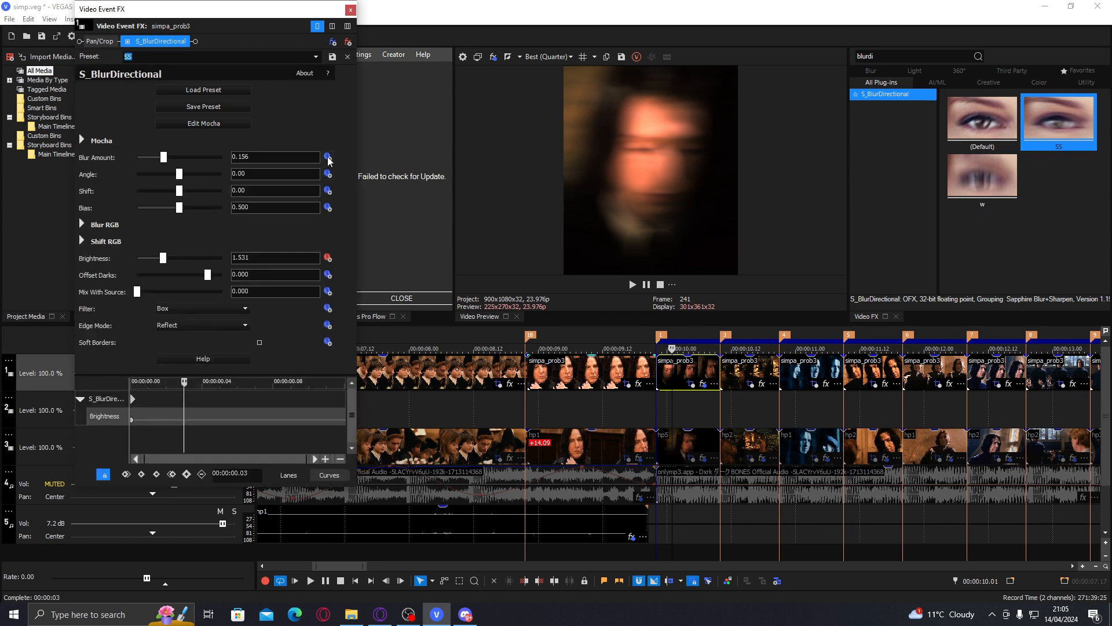
Reset Brightness to its default on a keyframe at the end of the segment.
{"action": "left_click_drag", "start_coordinate": [184, 420], "coordinate": [291, 420]}
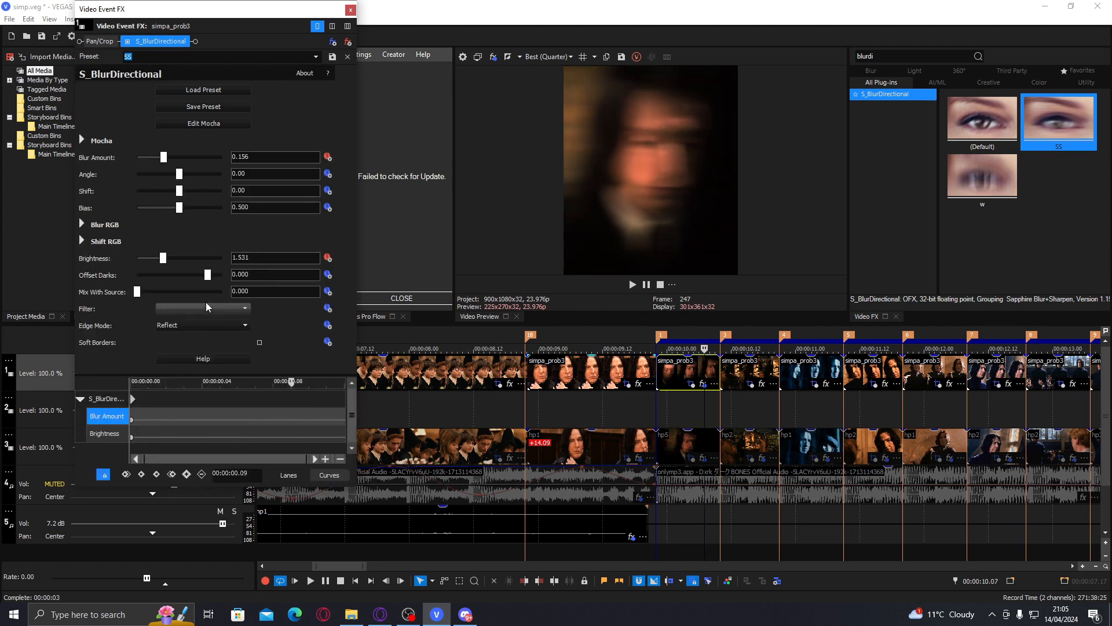
{"action": "double_click", "coordinate": [162, 258]}
{"action": "left_click_drag", "start_coordinate": [247, 436], "coordinate": [198, 429]}
{"action": "left_click", "coordinate": [110, 416]}
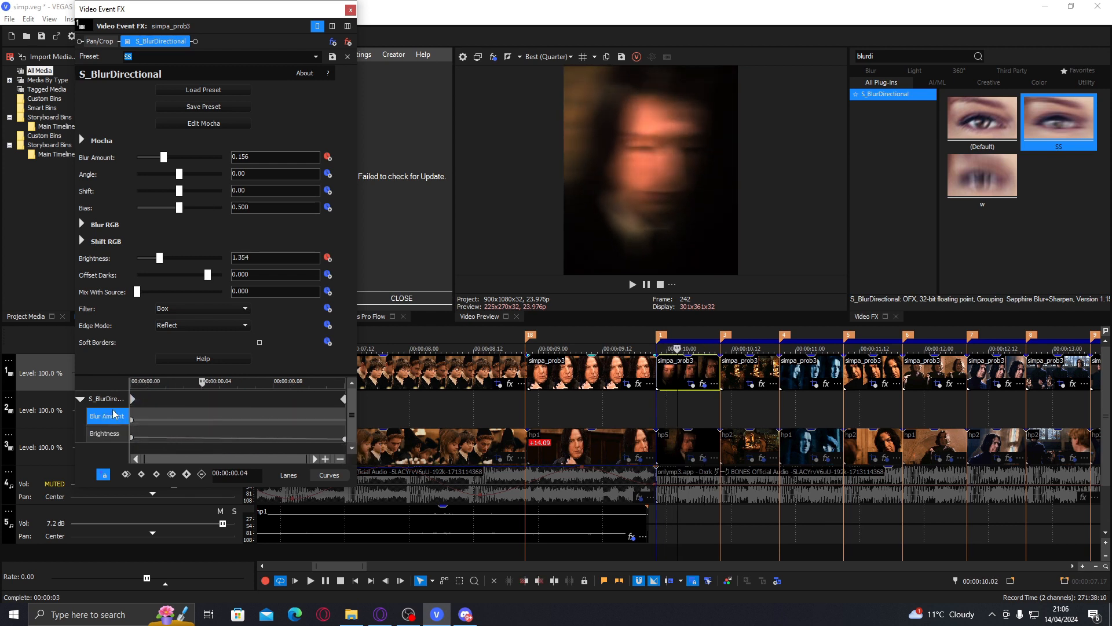
Keyframe Blur Amount down to 0 at 00:00:00.03, with a Fast Fade from its first keyframe.
{"action": "left_click_drag", "start_coordinate": [165, 157], "coordinate": [135, 162]}
{"action": "left_click_drag", "start_coordinate": [168, 434], "coordinate": [132, 419]}
{"action": "right_click", "coordinate": [132, 419]}
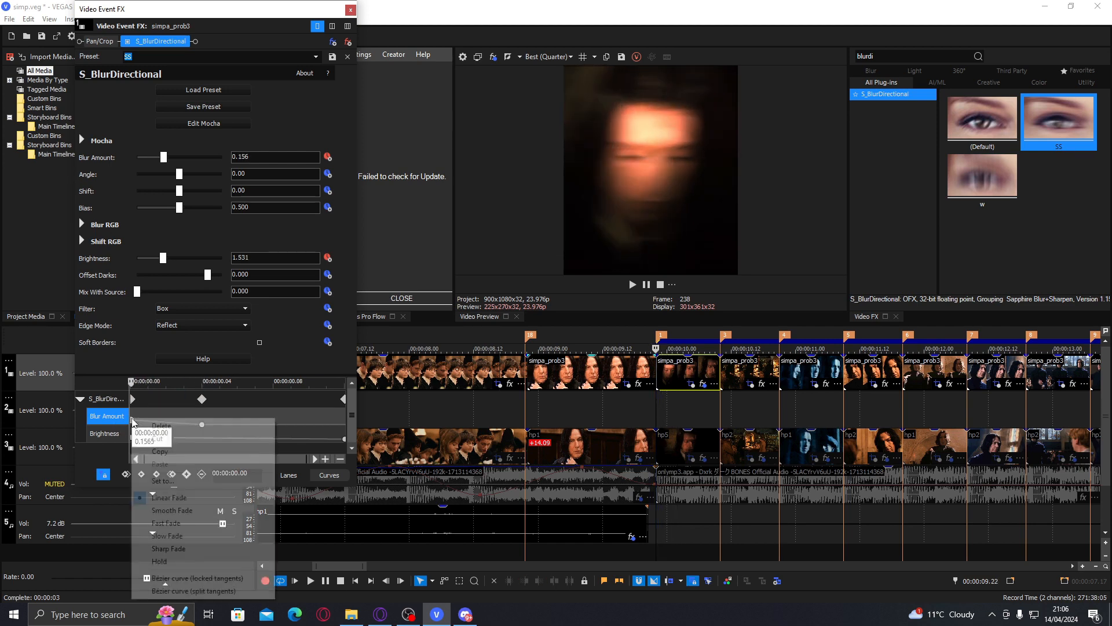
{"action": "left_click", "coordinate": [169, 523]}
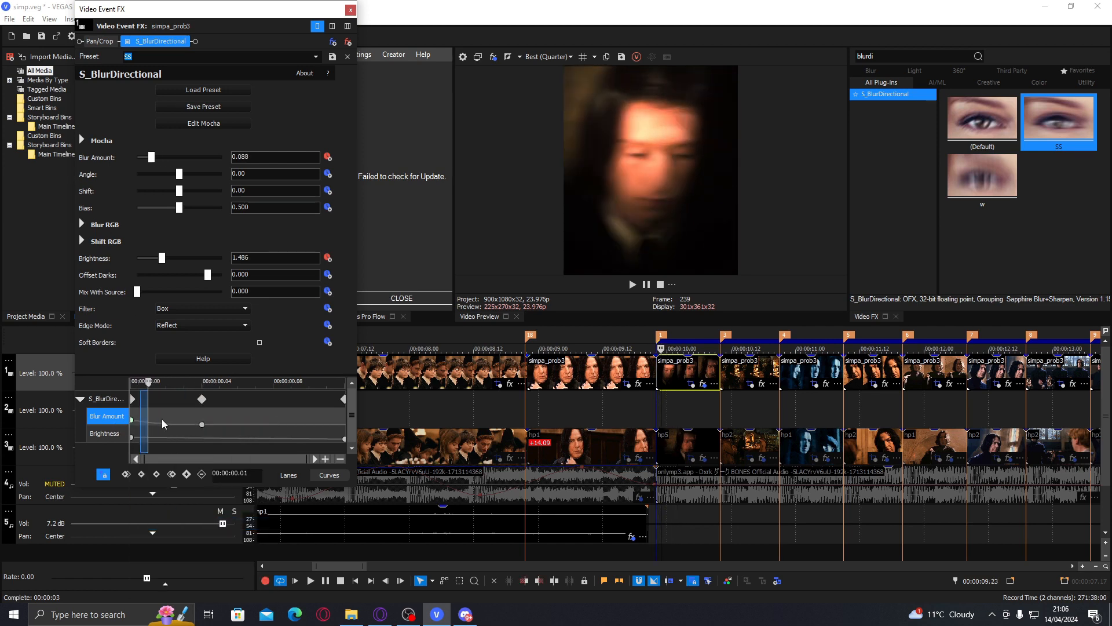
{"action": "mouse_move", "coordinate": [202, 424]}
{"action": "left_mouse_down"}
{"action": "mouse_move", "coordinate": [135, 429]}
{"action": "mouse_move", "coordinate": [201, 426]}
{"action": "mouse_move", "coordinate": [184, 426]}
{"action": "left_mouse_up"}
Set the first Brightness keyframe to about 1.565 and dismiss the update notice in Vegas Pro Flow.
{"action": "left_click", "coordinate": [139, 439]}
{"action": "left_click_drag", "start_coordinate": [164, 258], "coordinate": [177, 264]}
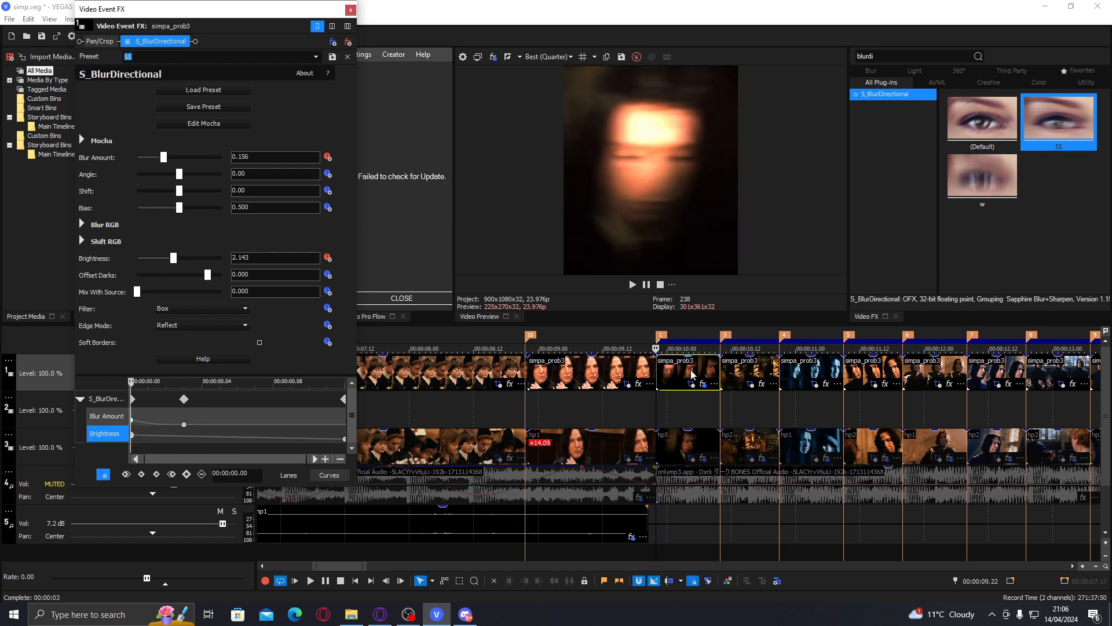
{"action": "left_click_drag", "start_coordinate": [176, 264], "coordinate": [163, 262]}
{"action": "left_click", "coordinate": [419, 296]}
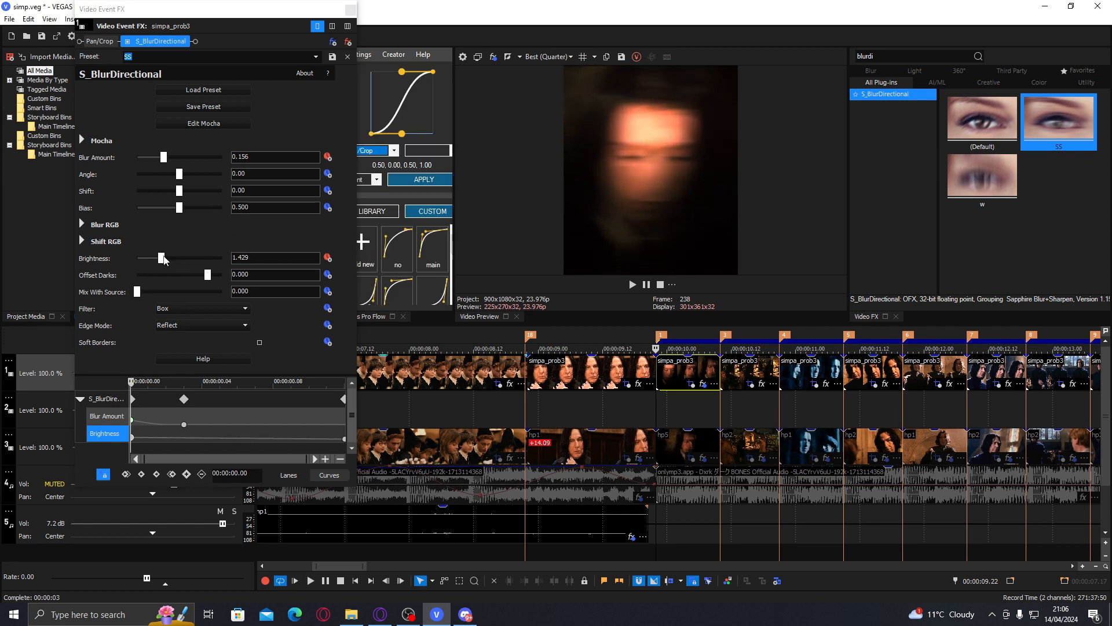
{"action": "left_click_drag", "start_coordinate": [165, 259], "coordinate": [167, 259]}
Apply a custom ease-out curve of 0.05, 0.75, 0.55, 0.98 to the S_BlurDirectional Brightness animation.
{"action": "left_click", "coordinate": [401, 256]}
{"action": "left_click_drag", "start_coordinate": [281, 11], "coordinate": [215, 14]}
{"action": "left_click", "coordinate": [404, 178]}
{"action": "key", "text": "space"}
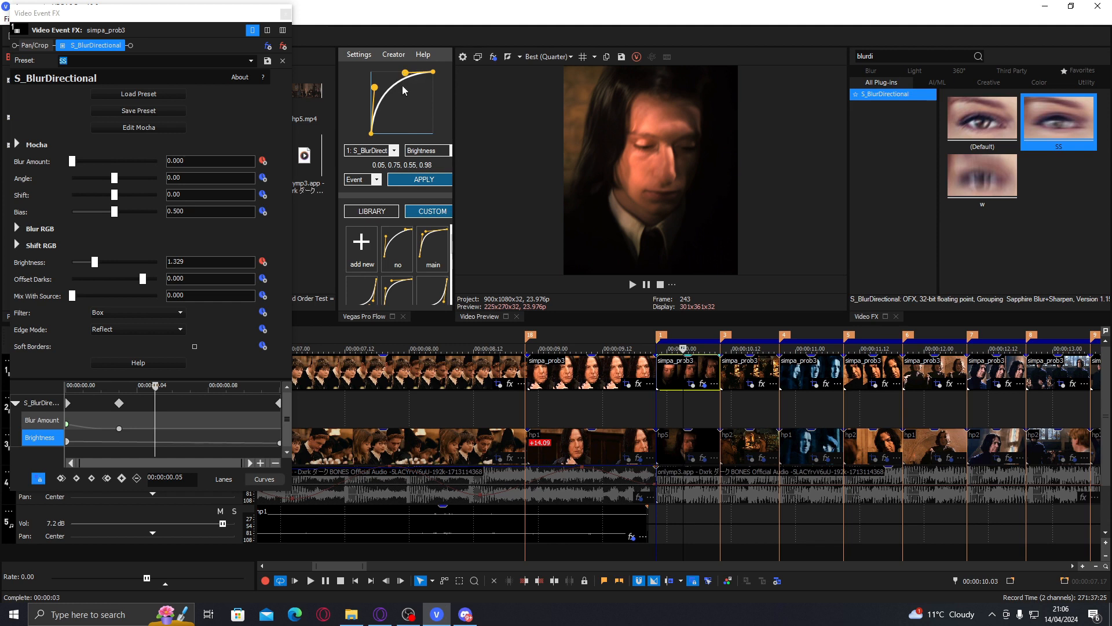
{"action": "left_click", "coordinate": [409, 183]}
Move the zero Blur Amount keyframe to 00:00:00.04 and apply a 0.00, 0.44, 0.18, 0.98 easing curve to Blur Amount.
{"action": "left_click_drag", "start_coordinate": [99, 422], "coordinate": [129, 426]}
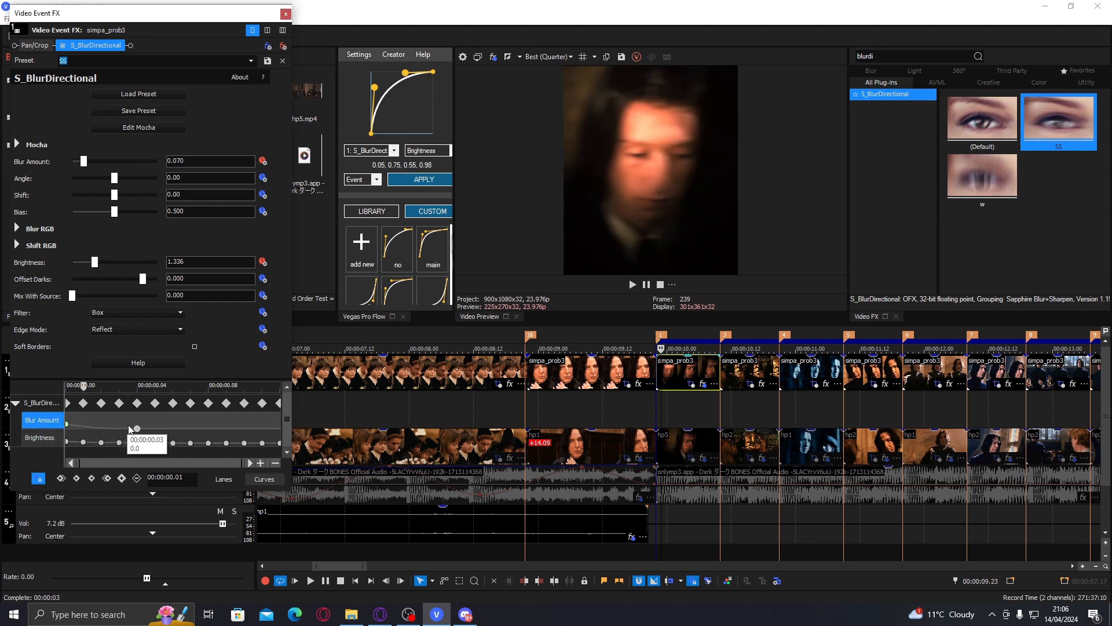
{"action": "left_click", "coordinate": [665, 381]}
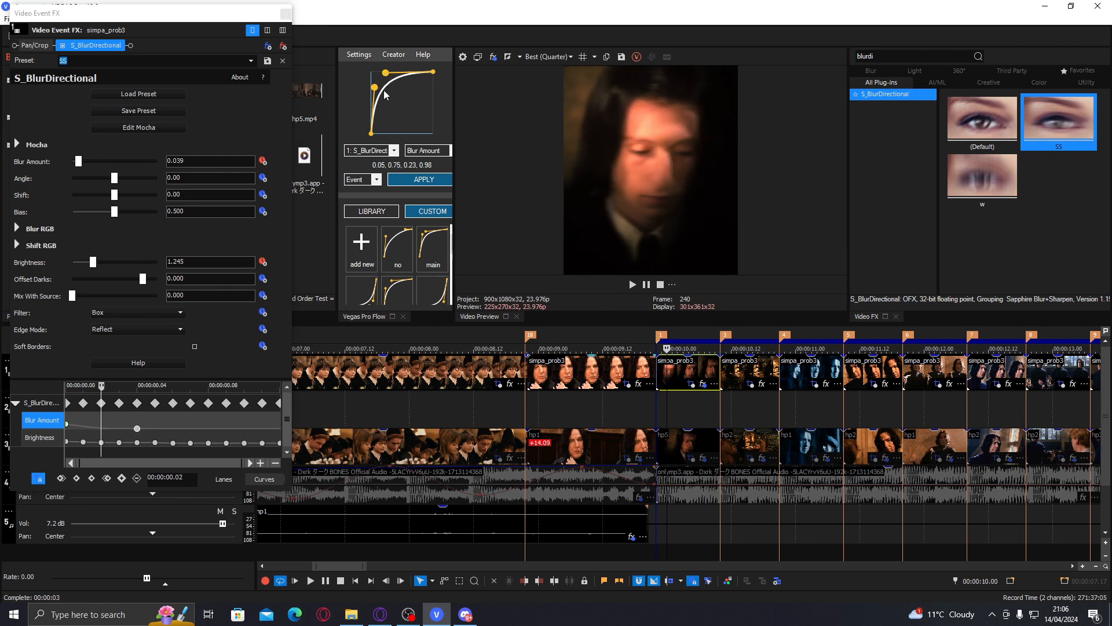
{"action": "left_click_drag", "start_coordinate": [376, 91], "coordinate": [380, 110]}
{"action": "left_click", "coordinate": [410, 175]}
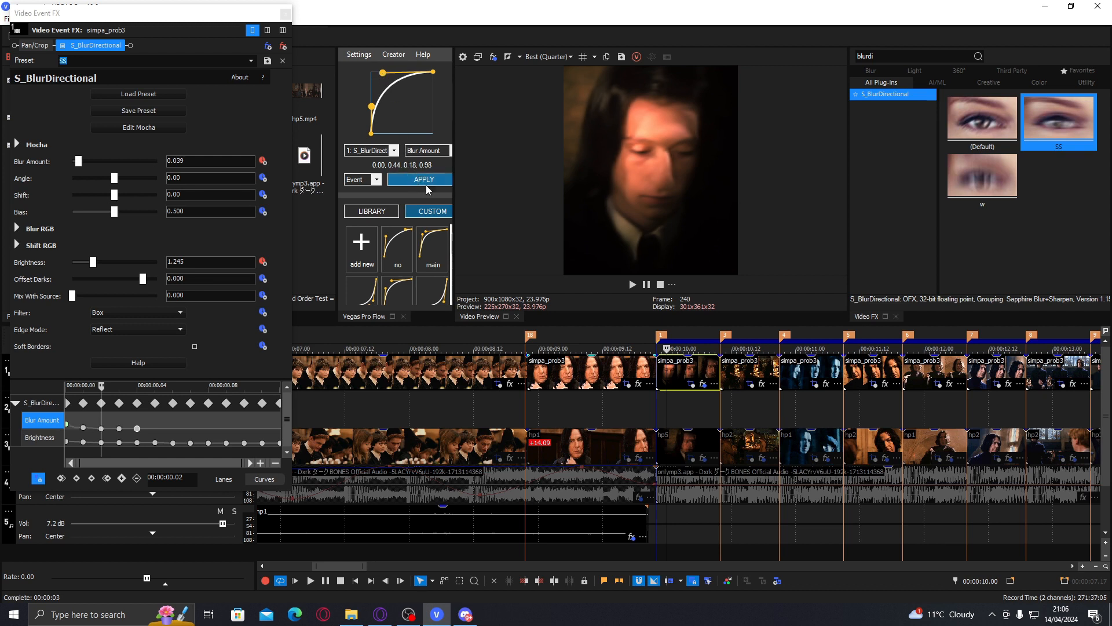
Loop the blurred segment and play it back to check the effect.
{"action": "double_click", "coordinate": [666, 371]}
{"action": "key", "text": "space"}
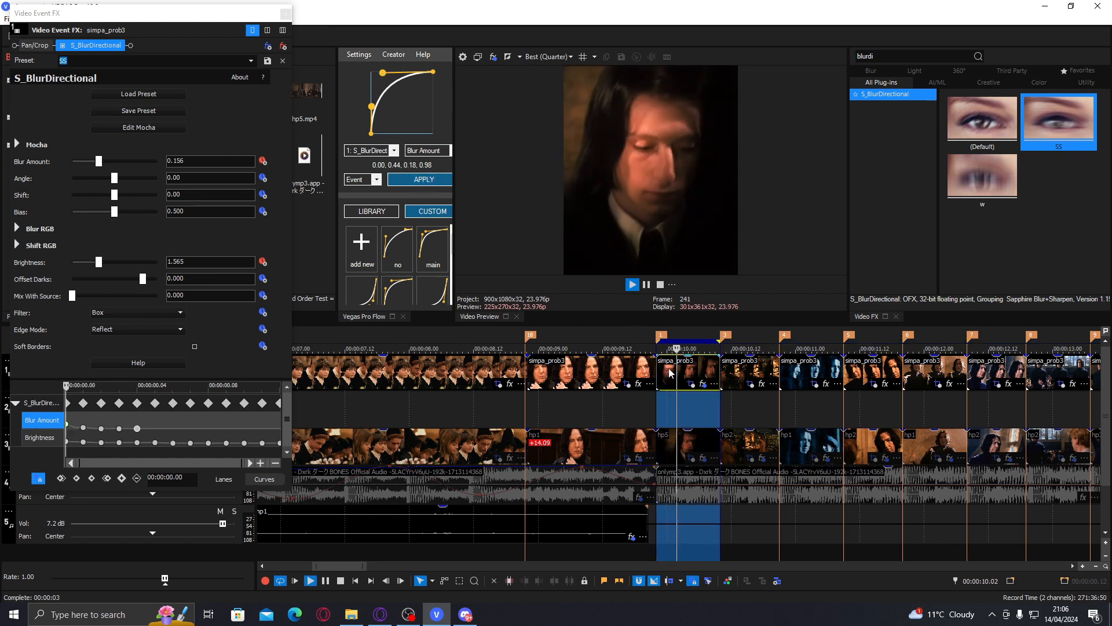
{"action": "key", "text": "space"}
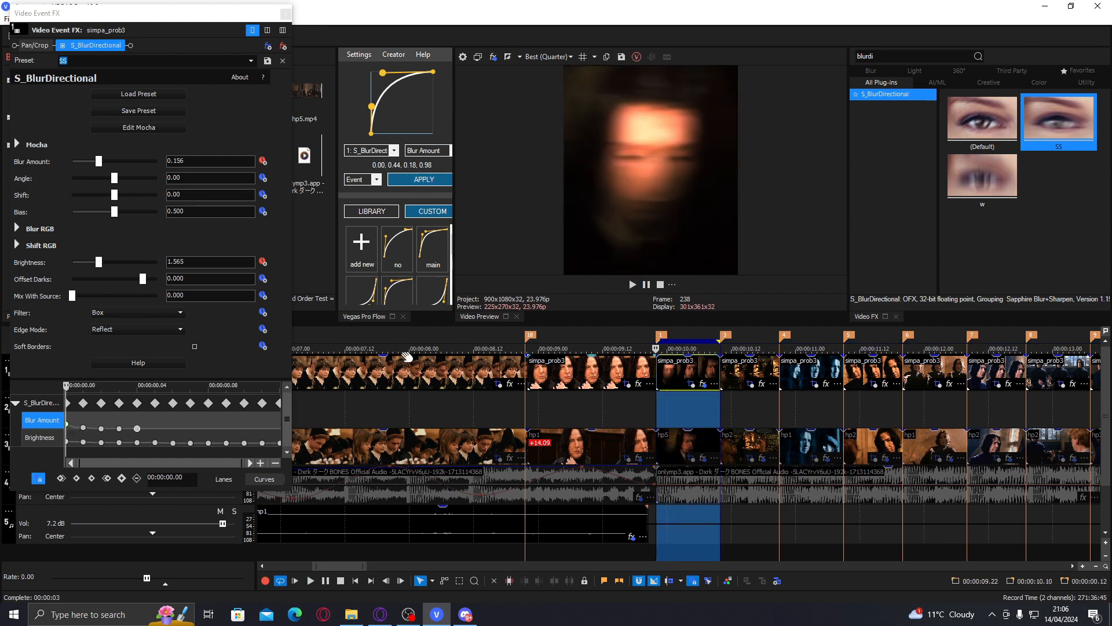
Raise Blur Amount to 0.238 on the first keyframe and about 0.129 on the second, and preview the segment.
{"action": "left_click", "coordinate": [68, 424]}
{"action": "left_click", "coordinate": [112, 162]}
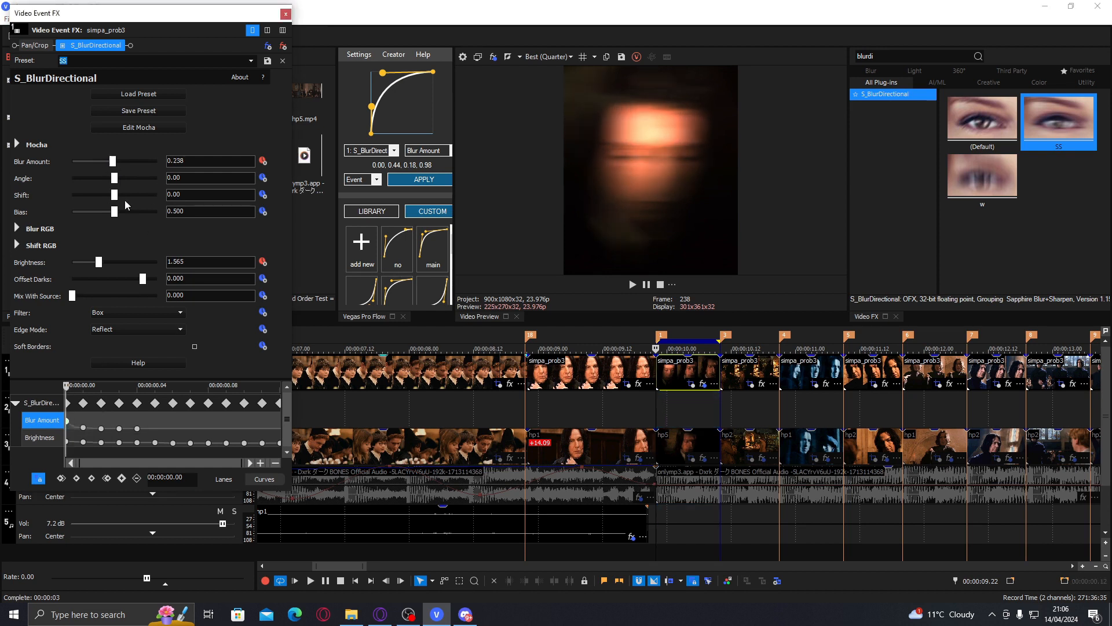
{"action": "left_click", "coordinate": [81, 425]}
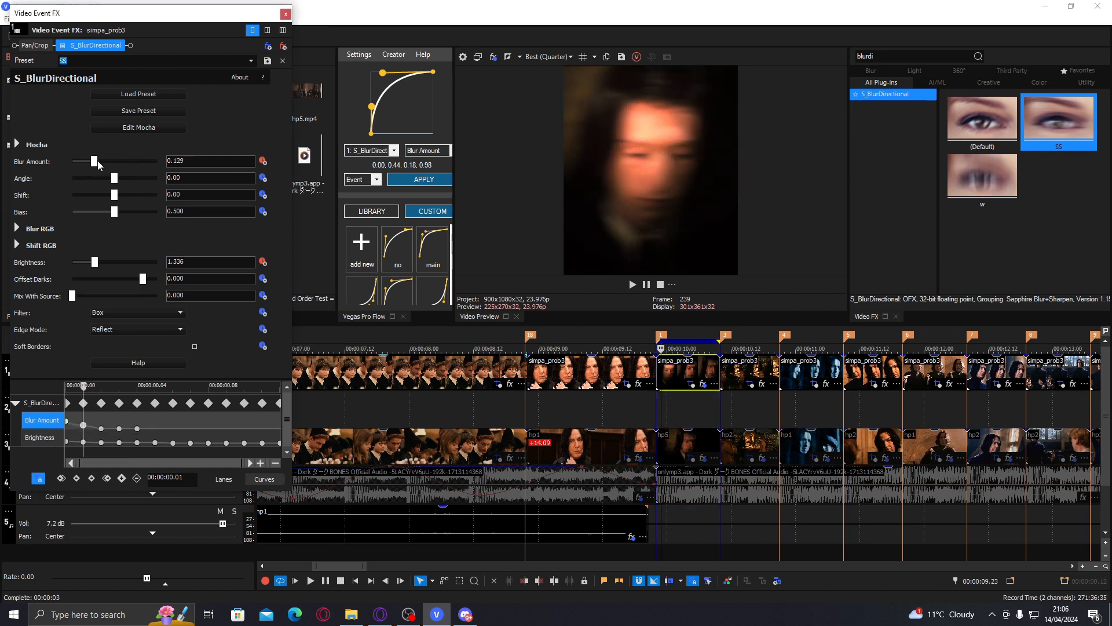
{"action": "left_click", "coordinate": [661, 364]}
{"action": "key", "text": "space"}
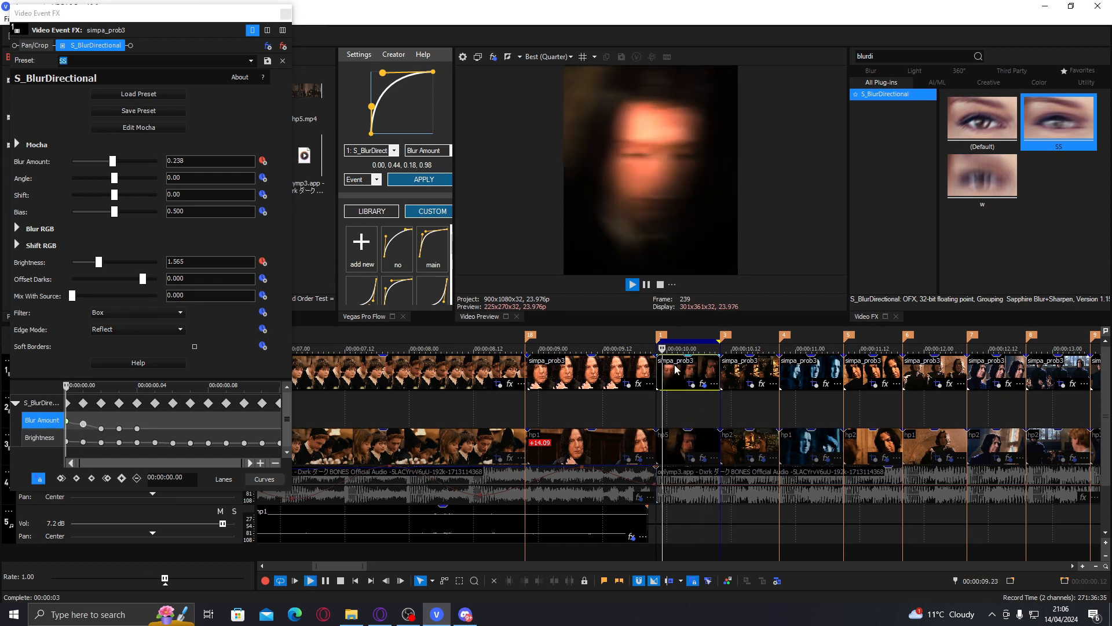
{"action": "key", "text": "space"}
Add the default S_BlurMoCurves effect to the same segment and enable animation of its Brightness.
{"action": "left_click", "coordinate": [677, 366]}
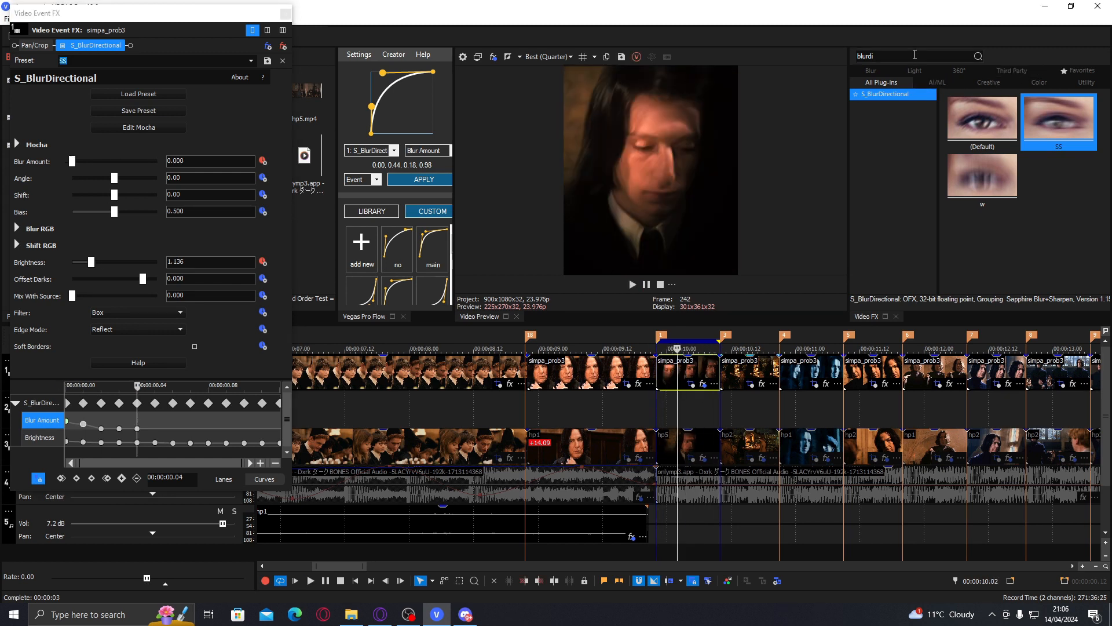
{"action": "type", "text": "blurmo"}
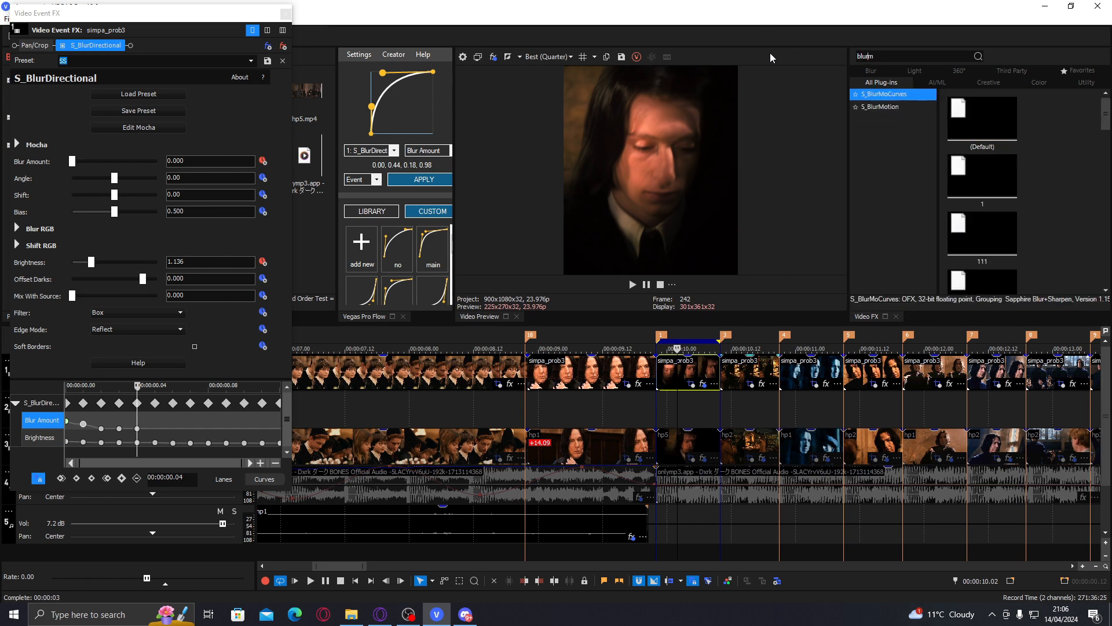
{"action": "double_click", "coordinate": [1008, 138]}
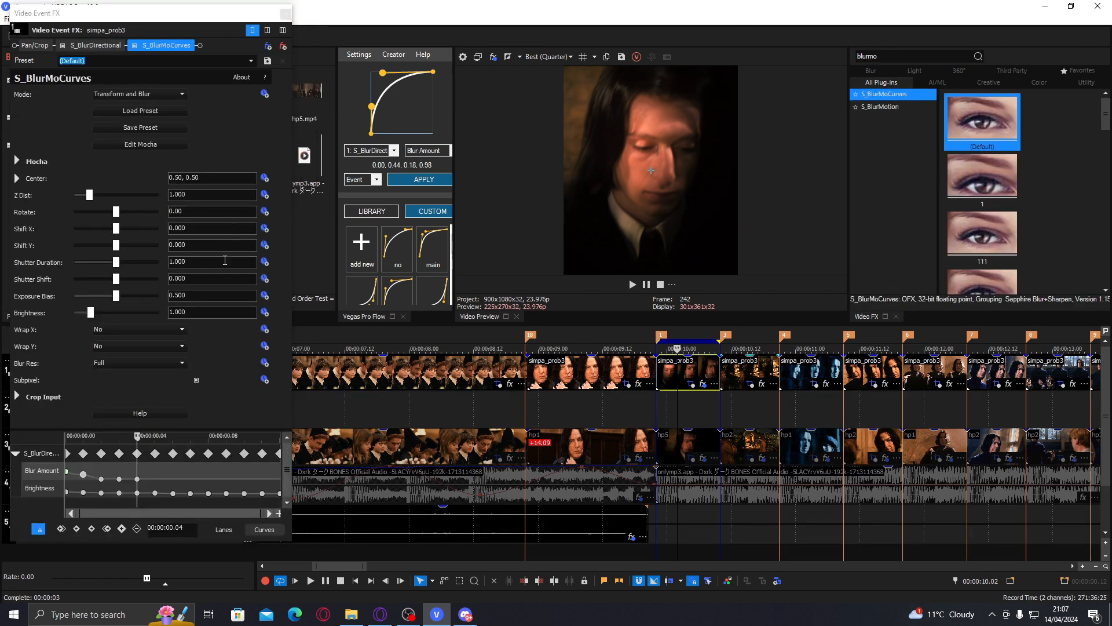
{"action": "left_click", "coordinate": [264, 312]}
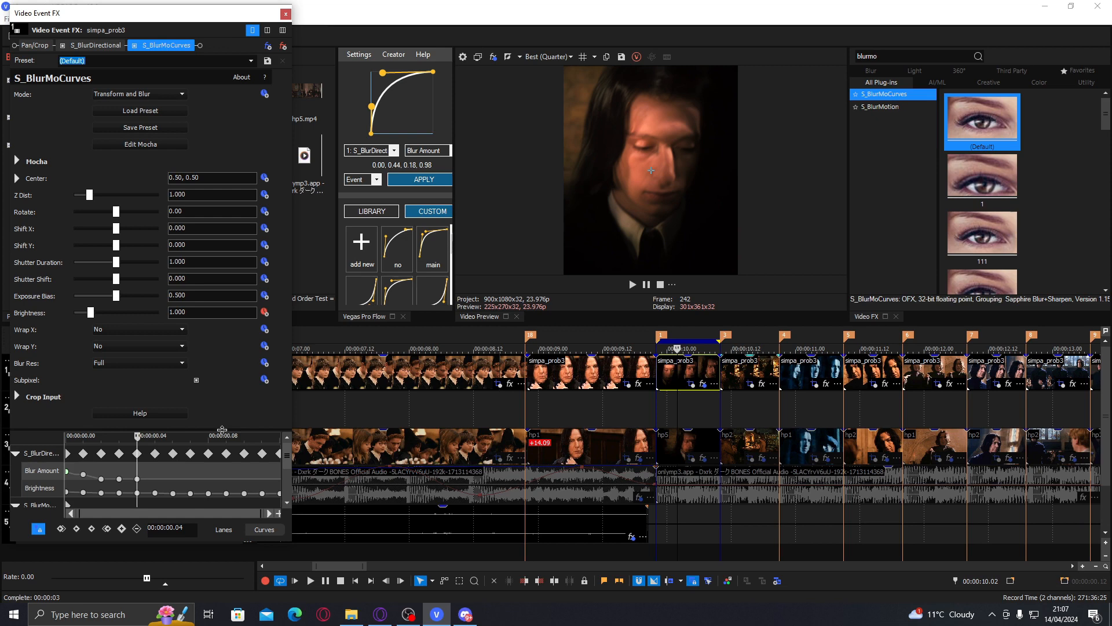
Enlarge the keyframe area and keyframe a lower S_BlurMoCurves Brightness at the end of the segment to darken it.
{"action": "left_click_drag", "start_coordinate": [222, 430], "coordinate": [221, 358]}
{"action": "left_click_drag", "start_coordinate": [187, 452], "coordinate": [244, 458]}
{"action": "left_click_drag", "start_coordinate": [91, 312], "coordinate": [79, 314]}
{"action": "left_click_drag", "start_coordinate": [244, 458], "coordinate": [309, 459]}
{"action": "left_click_drag", "start_coordinate": [131, 455], "coordinate": [234, 469]}
{"action": "left_click", "coordinate": [276, 435]}
{"action": "left_click", "coordinate": [690, 373]}
Apply an ease-in curve of 0.74, 0.00, 0.96, 0.59 to the S_BlurMoCurves Brightness and close the effects window.
{"action": "left_click", "coordinate": [425, 291]}
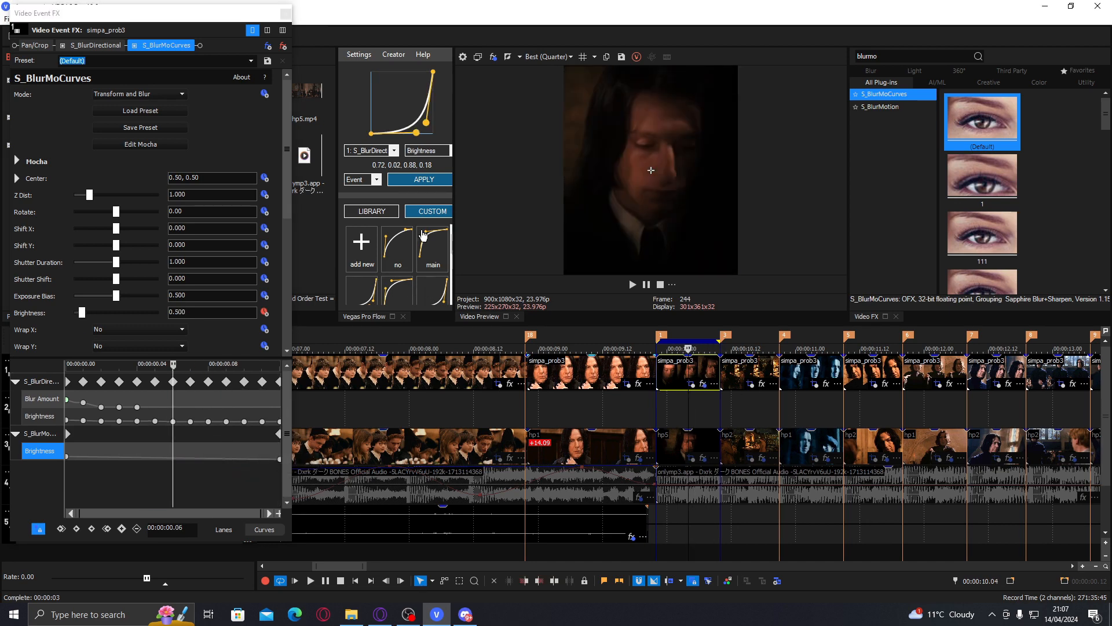
{"action": "left_click_drag", "start_coordinate": [429, 126], "coordinate": [437, 101]}
{"action": "left_click", "coordinate": [394, 151]}
{"action": "left_click", "coordinate": [385, 198]}
{"action": "left_click_drag", "start_coordinate": [417, 135], "coordinate": [417, 138]}
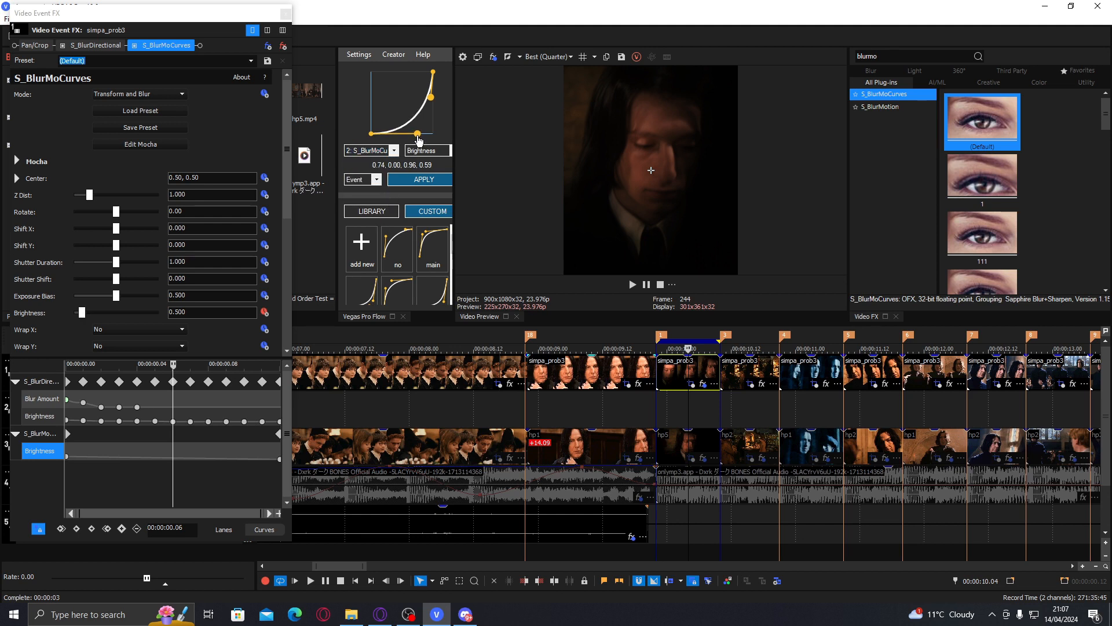
{"action": "left_click", "coordinate": [430, 183]}
{"action": "left_click", "coordinate": [286, 14]}
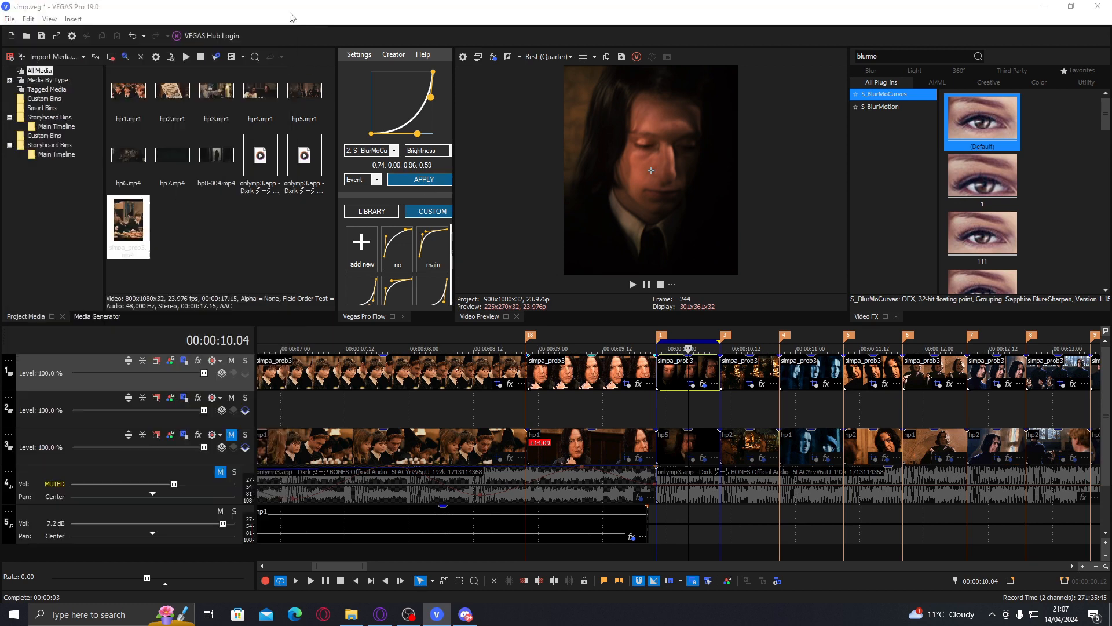
Play back the segment and check its blur and darkening at several frames.
{"action": "double_click", "coordinate": [679, 371]}
{"action": "key", "text": "space"}
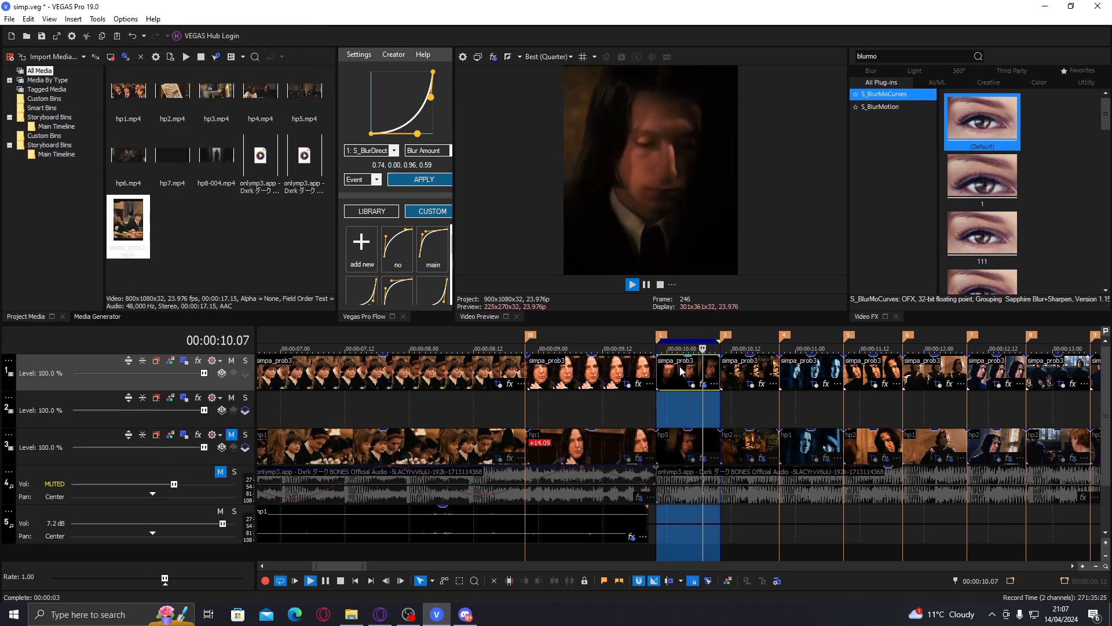
{"action": "left_click", "coordinate": [686, 367]}
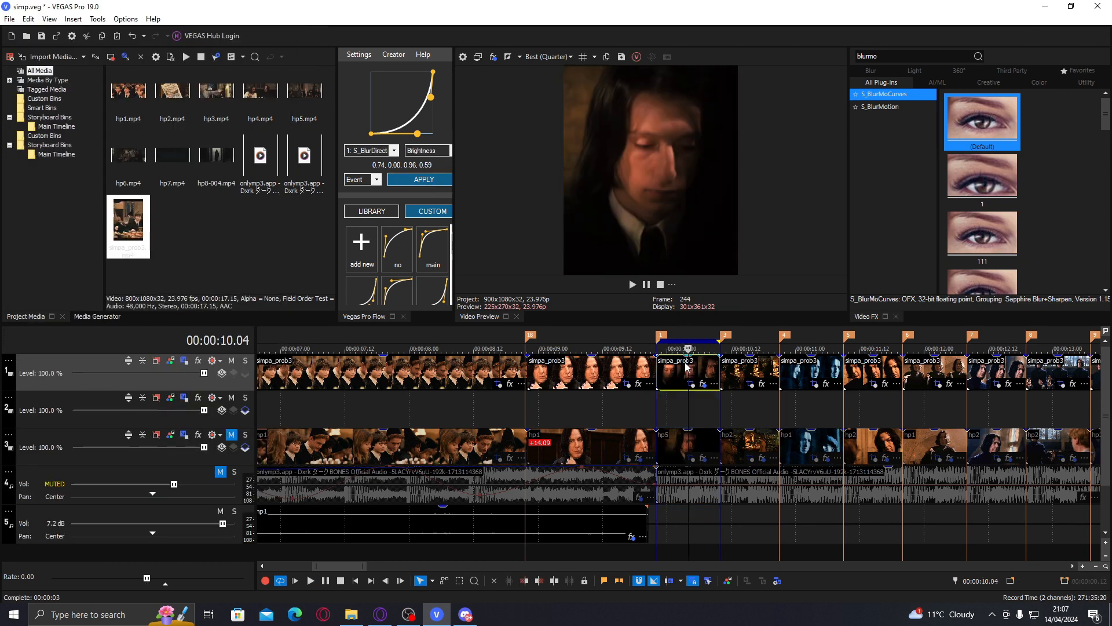
{"action": "left_click", "coordinate": [705, 361]}
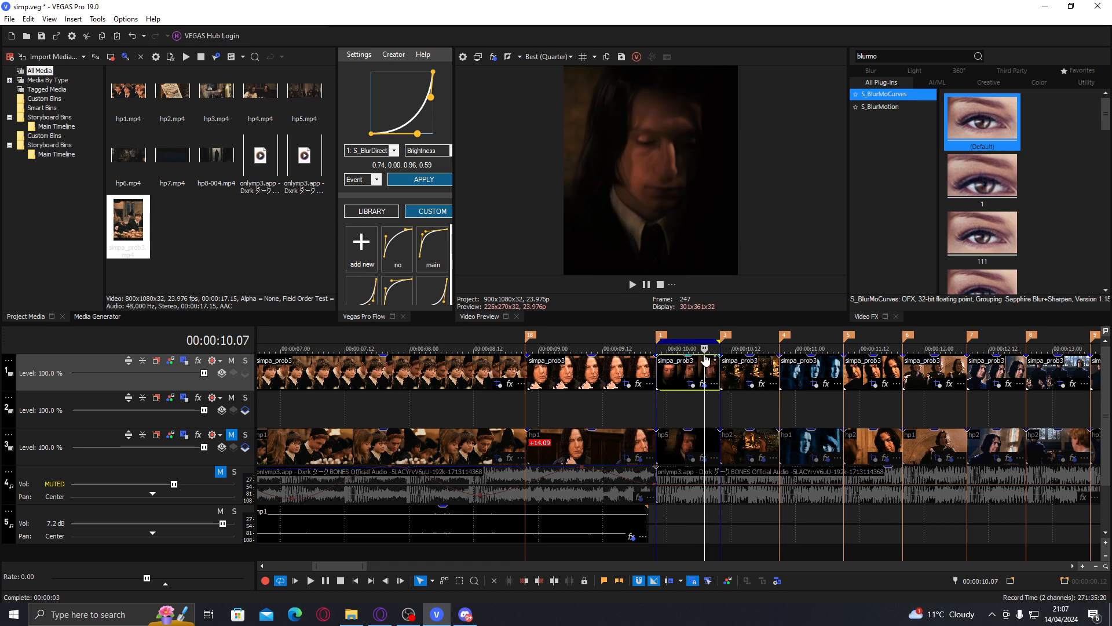
{"action": "left_click", "coordinate": [680, 372]}
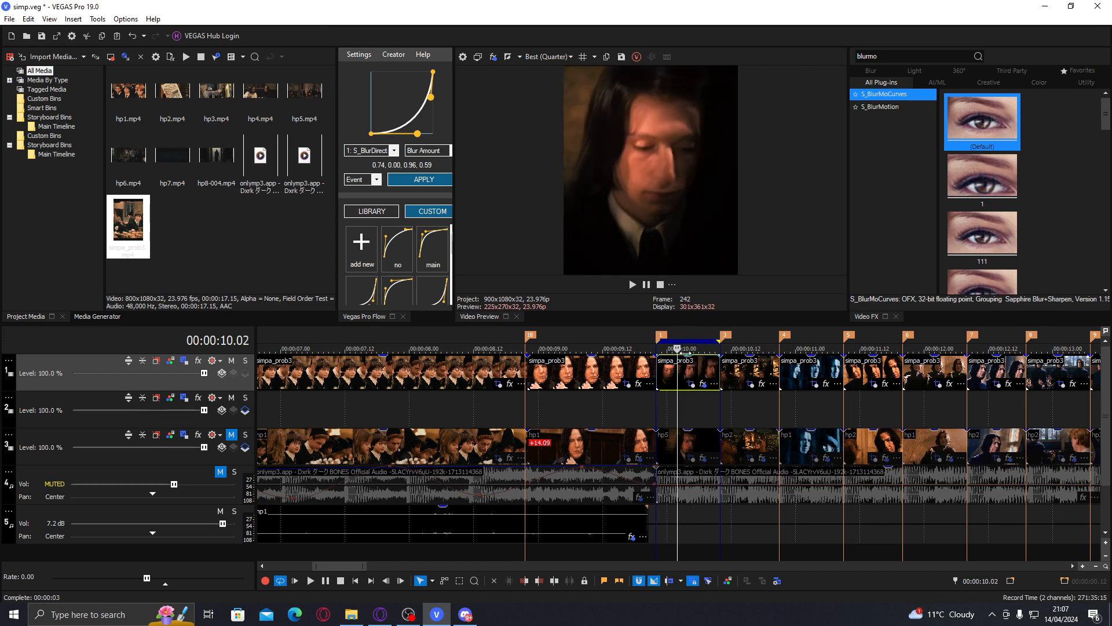
Copy the simpa_prob3 segment that carries the two blur effects.
{"action": "left_click", "coordinate": [684, 370]}
{"action": "right_click", "coordinate": [692, 365]}
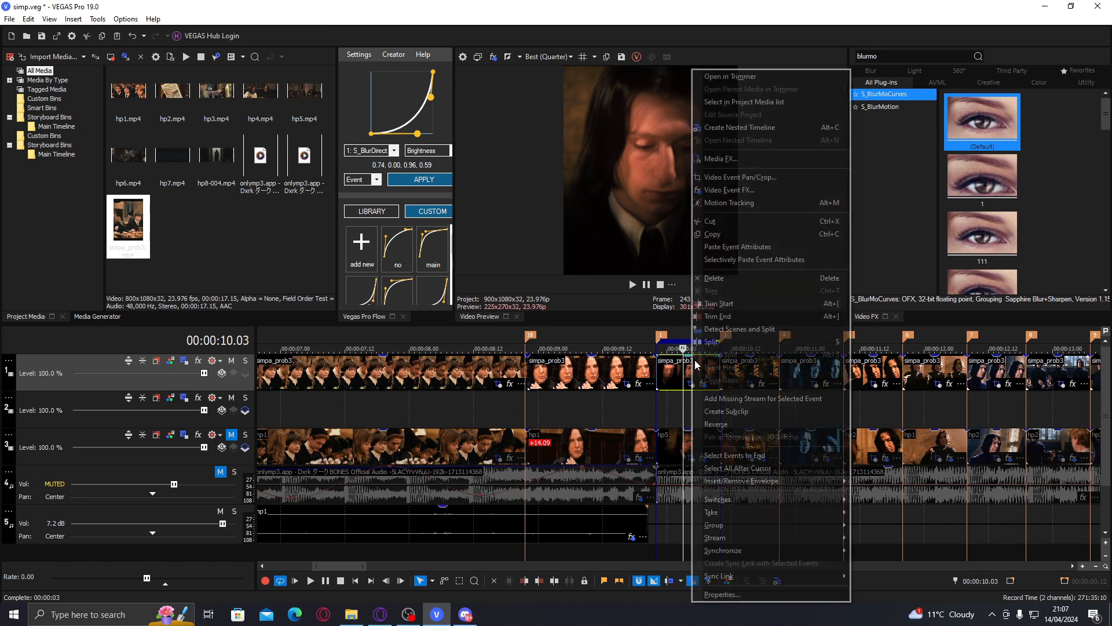
{"action": "left_click", "coordinate": [750, 234]}
{"action": "scroll", "coordinate": [736, 367], "scroll_direction": "down", "scroll_amount": 2}
{"action": "scroll", "coordinate": [737, 371], "scroll_direction": "down", "scroll_amount": 2}
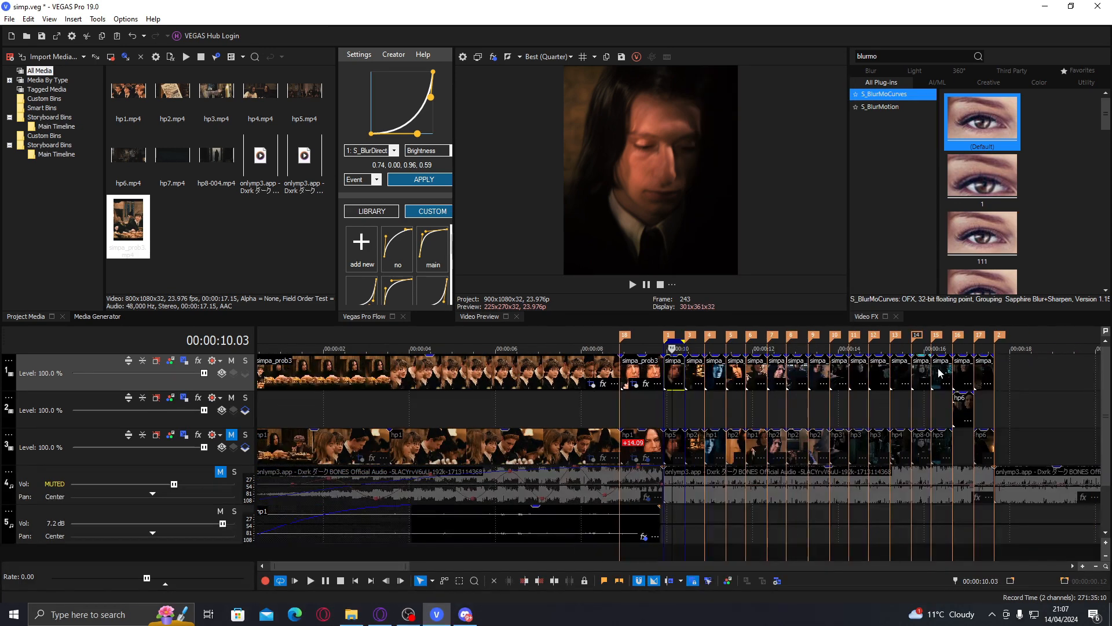
Paste the copied effects onto all the short simpa_prob3 beat segments and set the loop region to the song section beneath them.
{"action": "right_click", "coordinate": [989, 373]}
{"action": "left_click", "coordinate": [1019, 247]}
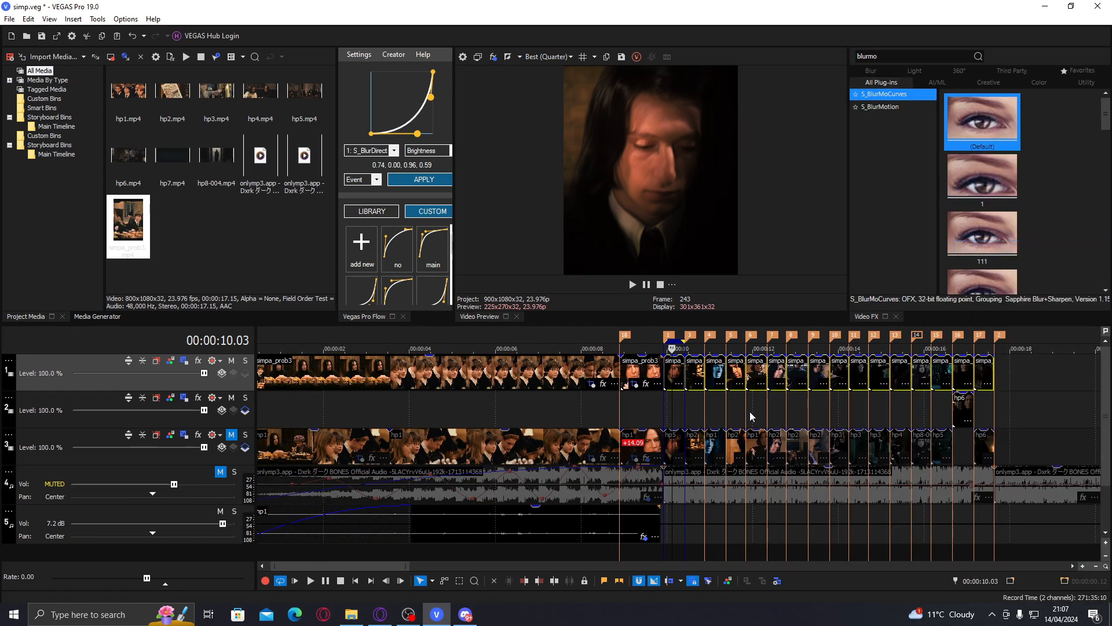
{"action": "double_click", "coordinate": [895, 493]}
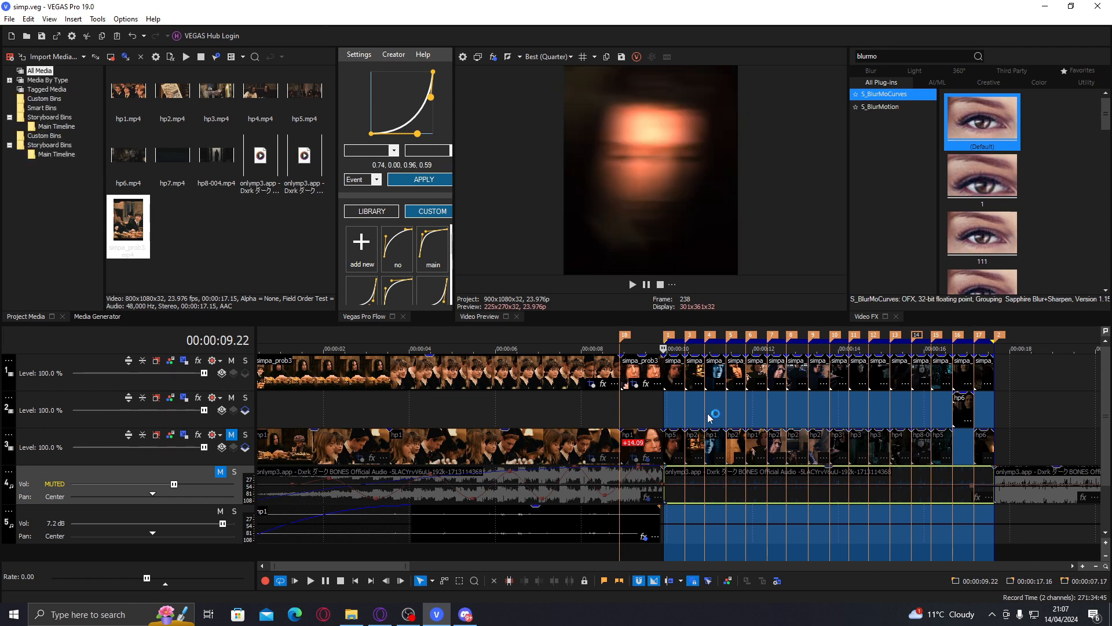
Play back the looped beat section from several points to check the pasted blur and darkening on each segment.
{"action": "key", "text": "space"}
{"action": "scroll", "coordinate": [704, 400], "scroll_direction": "up", "scroll_amount": 2}
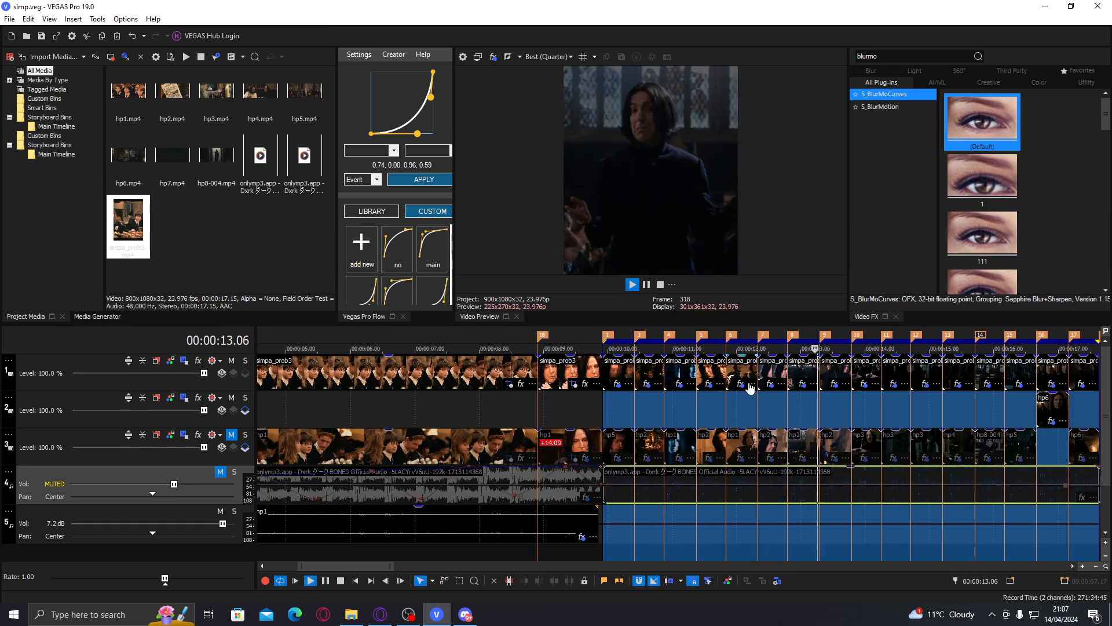
{"action": "left_click", "coordinate": [733, 414]}
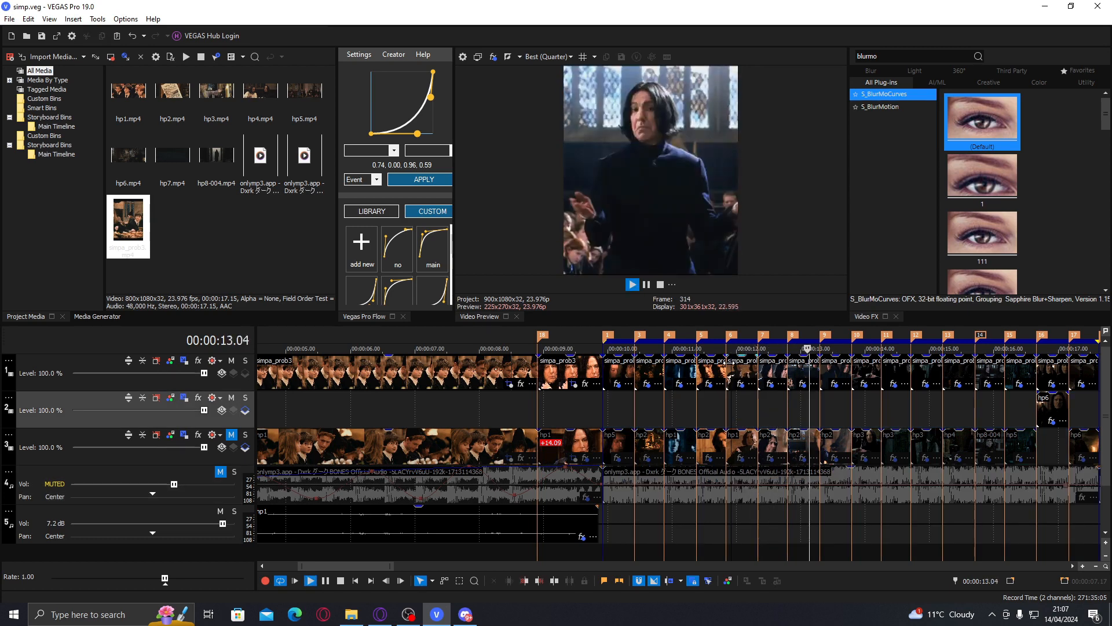
{"action": "left_click", "coordinate": [756, 401]}
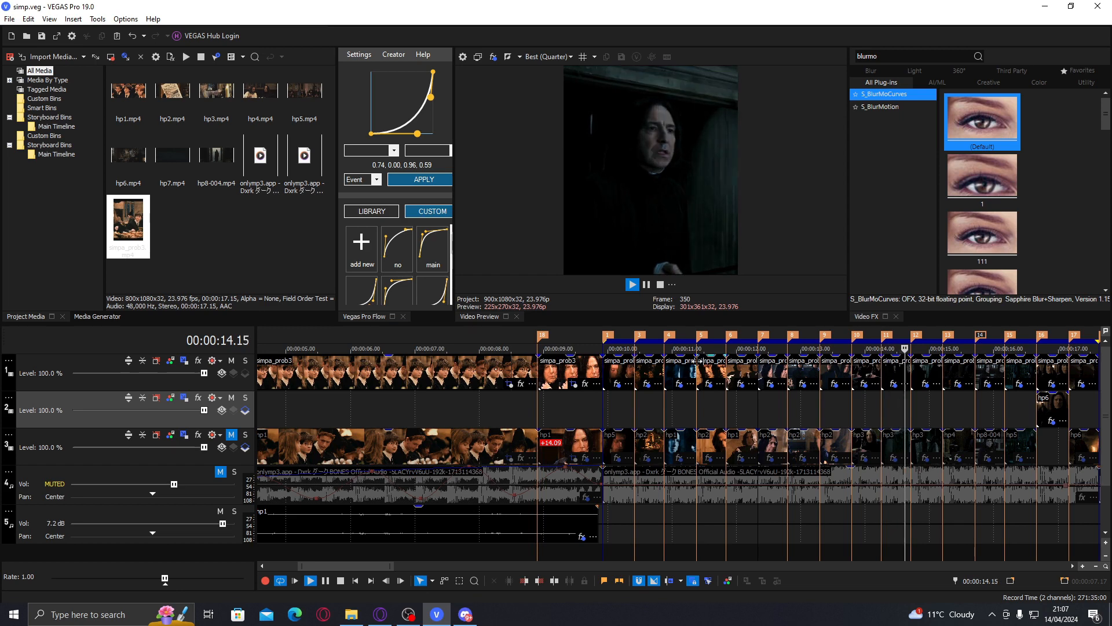
{"action": "key", "text": "space"}
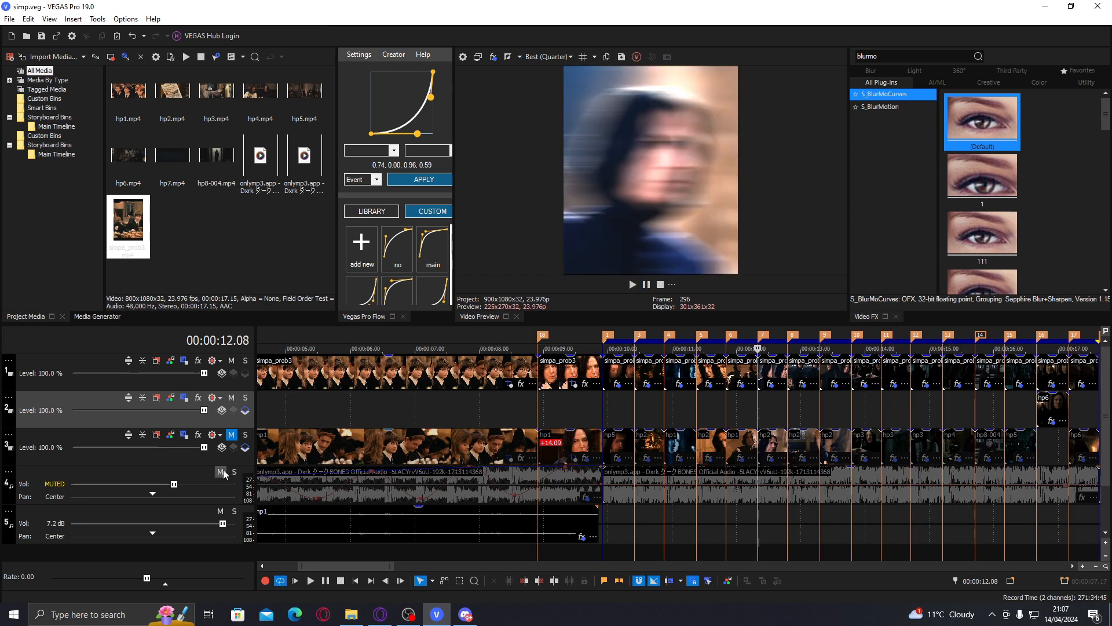
{"action": "left_click", "coordinate": [644, 406]}
{"action": "left_click", "coordinate": [680, 405]}
{"action": "key", "text": "space"}
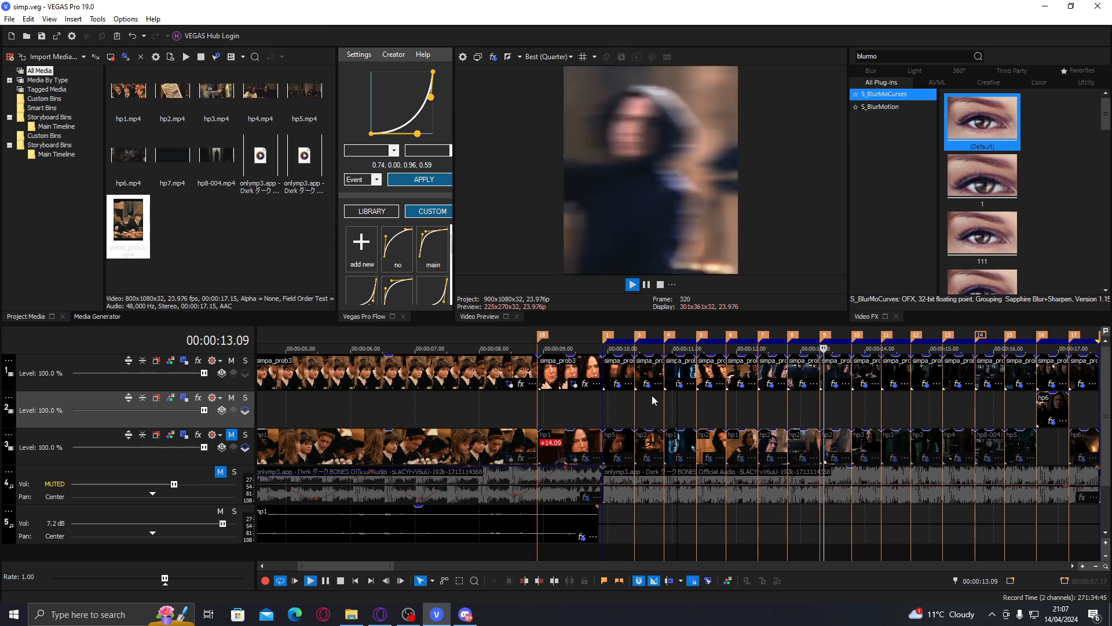
{"action": "key", "text": "space"}
{"action": "left_click", "coordinate": [617, 396]}
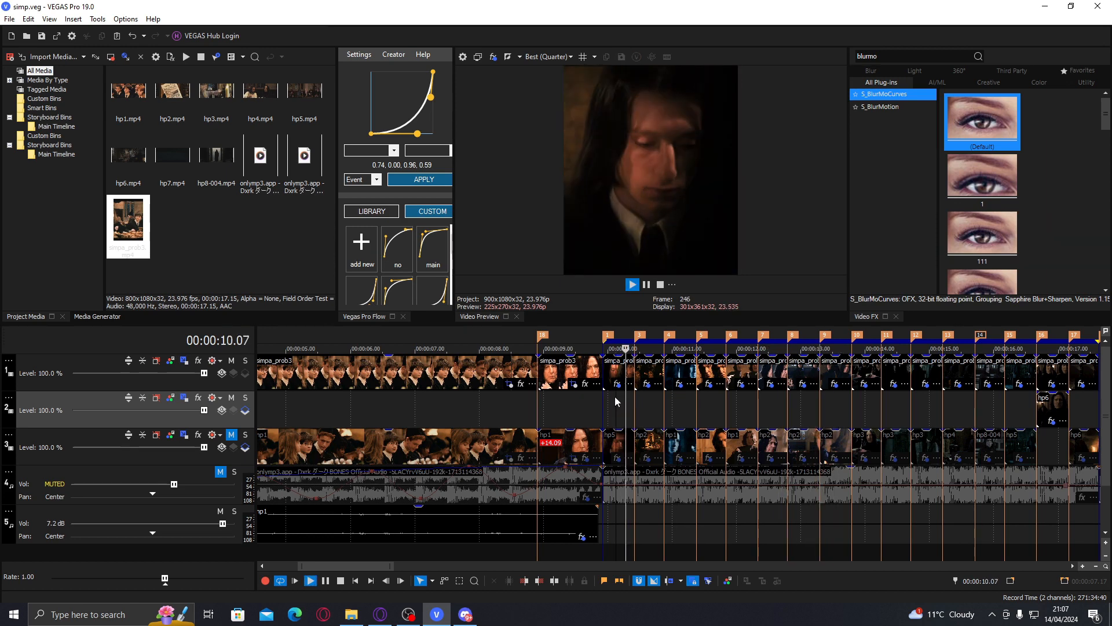
Unmute the song's audio track and lower its volume to -10.6 dB.
{"action": "left_click", "coordinate": [220, 472]}
{"action": "left_click_drag", "start_coordinate": [174, 483], "coordinate": [161, 485]}
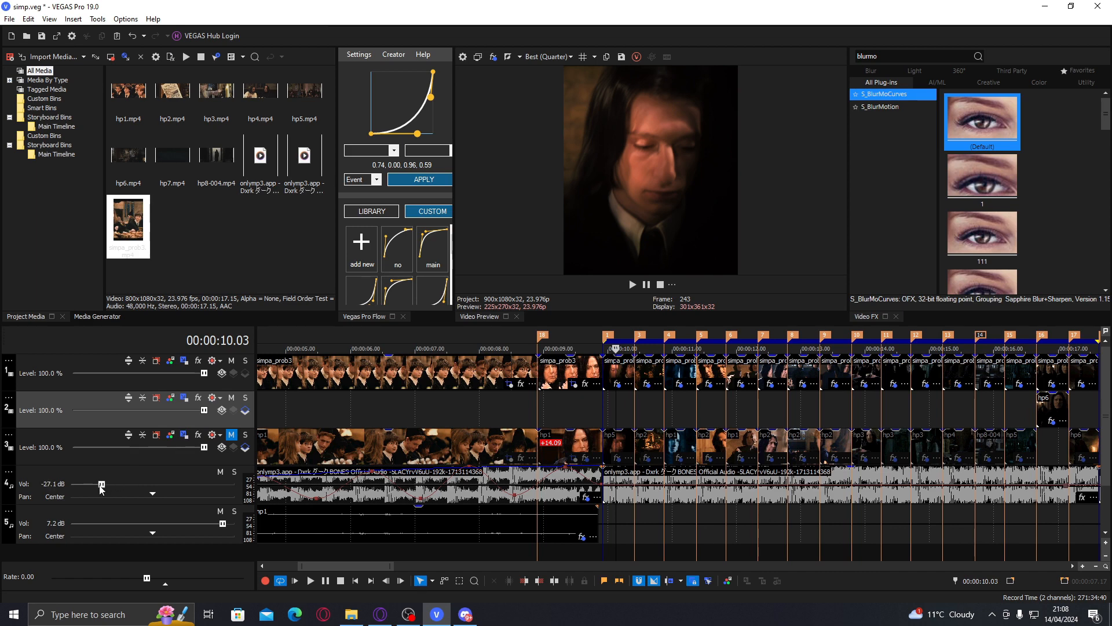
{"action": "left_click", "coordinate": [606, 406]}
{"action": "key", "text": "space"}
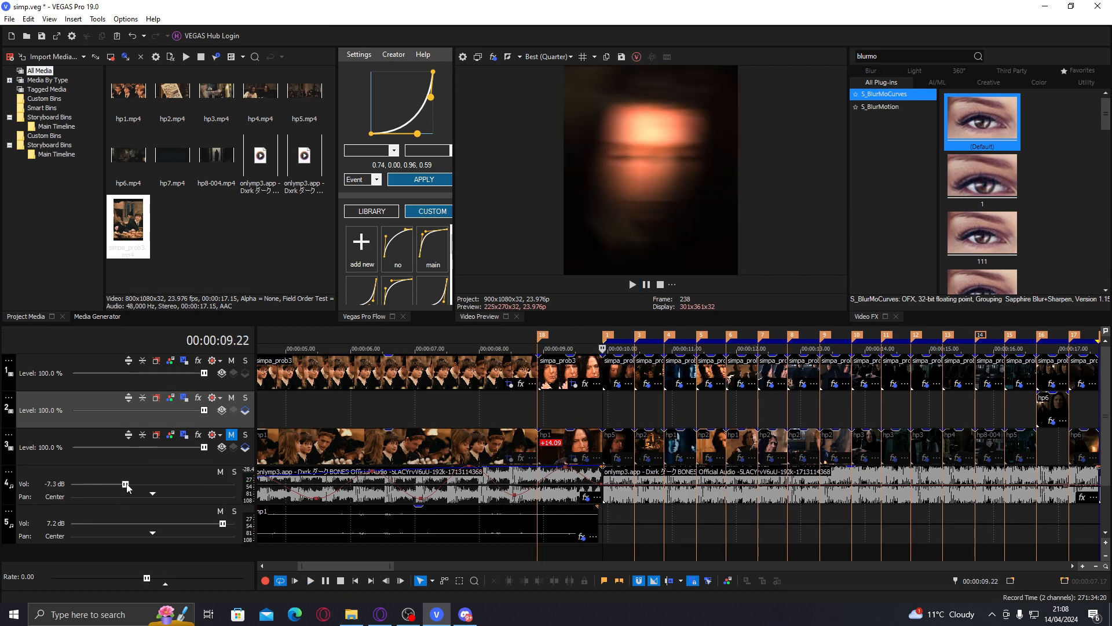
{"action": "left_click_drag", "start_coordinate": [127, 487], "coordinate": [129, 488]}
Play back the beat section with the music repeatedly to check how the effects match the beats.
{"action": "key", "text": "space"}
{"action": "key", "text": "space"}
{"action": "key", "text": "space"}
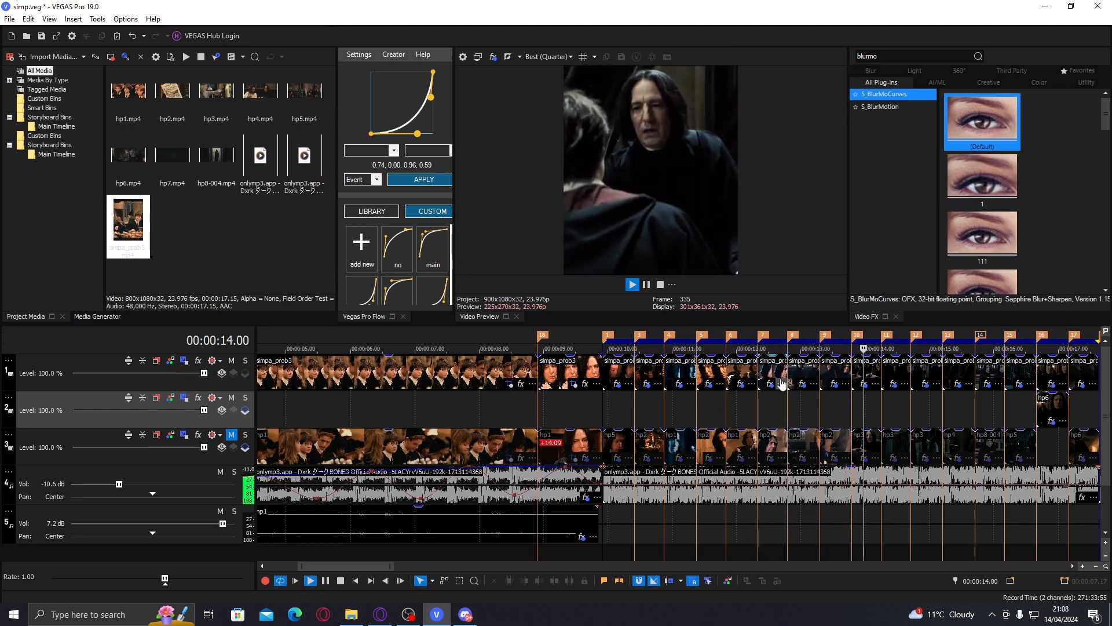
{"action": "scroll", "coordinate": [797, 400], "scroll_direction": "up", "scroll_amount": 4}
{"action": "scroll", "coordinate": [783, 401], "scroll_direction": "down", "scroll_amount": 4}
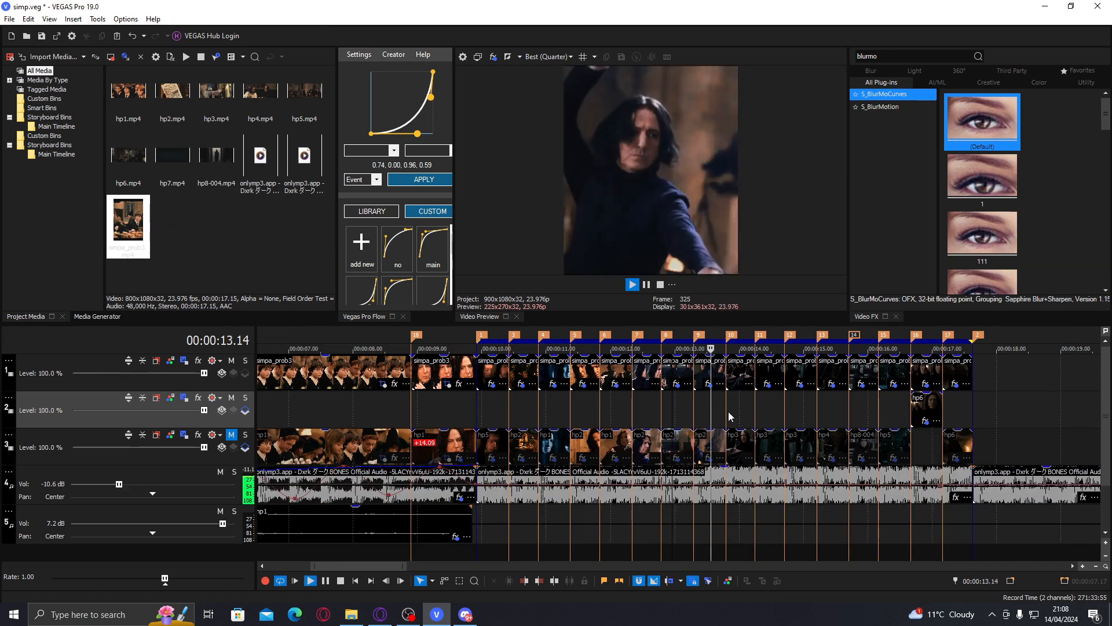
{"action": "key", "text": "space"}
{"action": "key", "text": "space"}
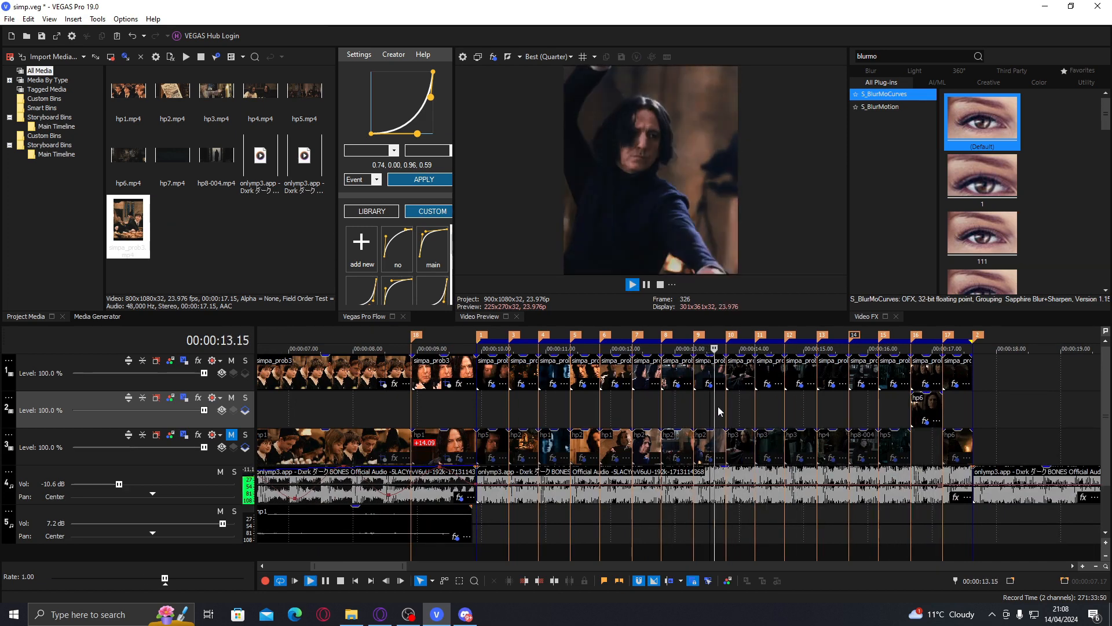
{"action": "key", "text": "space"}
{"action": "key", "text": "space"}
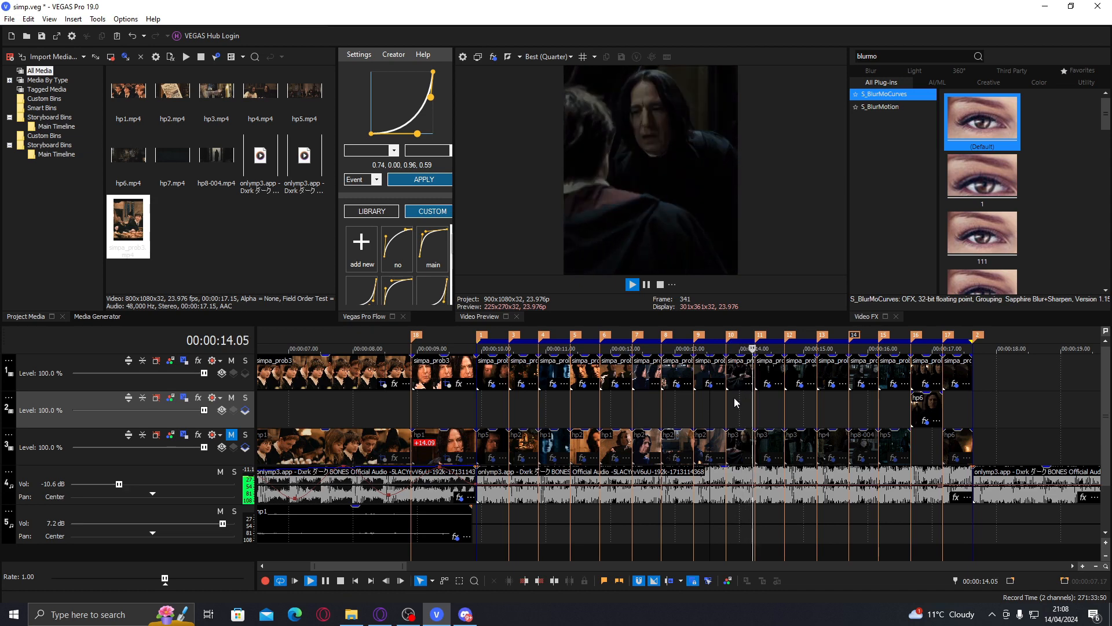
{"action": "key", "text": "space"}
{"action": "key", "text": "space"}
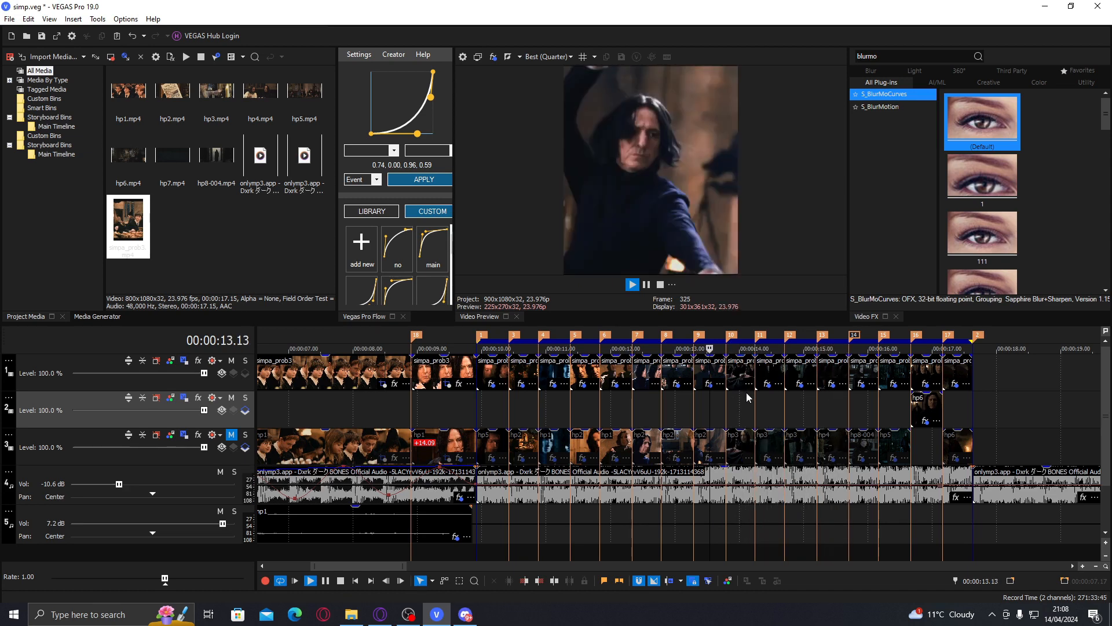
{"action": "key", "text": "space"}
Review the dark simpa_prob3 segments from marker 10 onward, playing them and inspecting them individually.
{"action": "left_click", "coordinate": [742, 370]}
{"action": "scroll", "coordinate": [742, 370], "scroll_direction": "up", "scroll_amount": 1}
{"action": "key", "text": "space"}
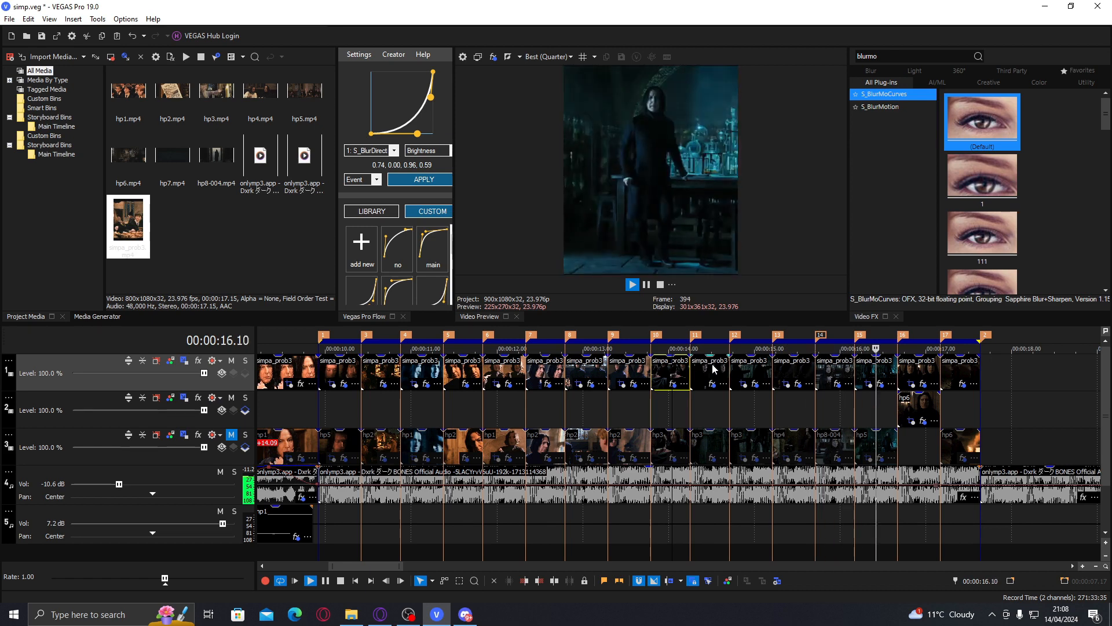
{"action": "key", "text": "space"}
{"action": "left_click", "coordinate": [706, 371]}
{"action": "left_click", "coordinate": [752, 369]}
{"action": "left_click", "coordinate": [789, 372]}
{"action": "left_click", "coordinate": [655, 371]}
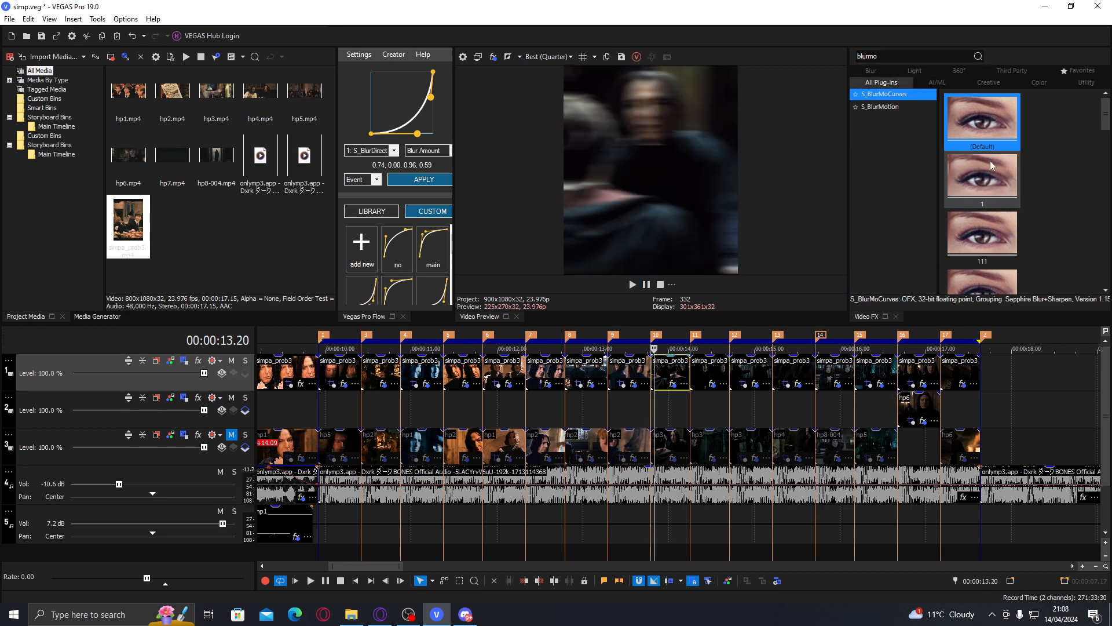
Insert a new video track above the edit and move the four segments at markers 10 to 13 straight up onto it.
{"action": "right_click", "coordinate": [994, 357]}
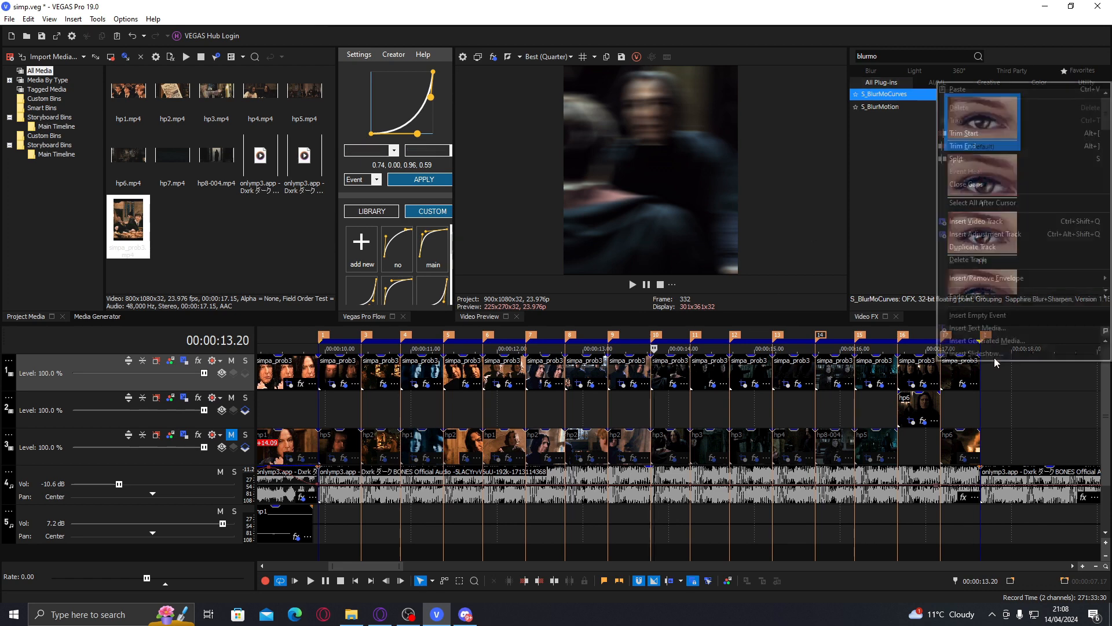
{"action": "left_click", "coordinate": [985, 220]}
{"action": "left_click", "coordinate": [673, 407]}
{"action": "key", "text": "space"}
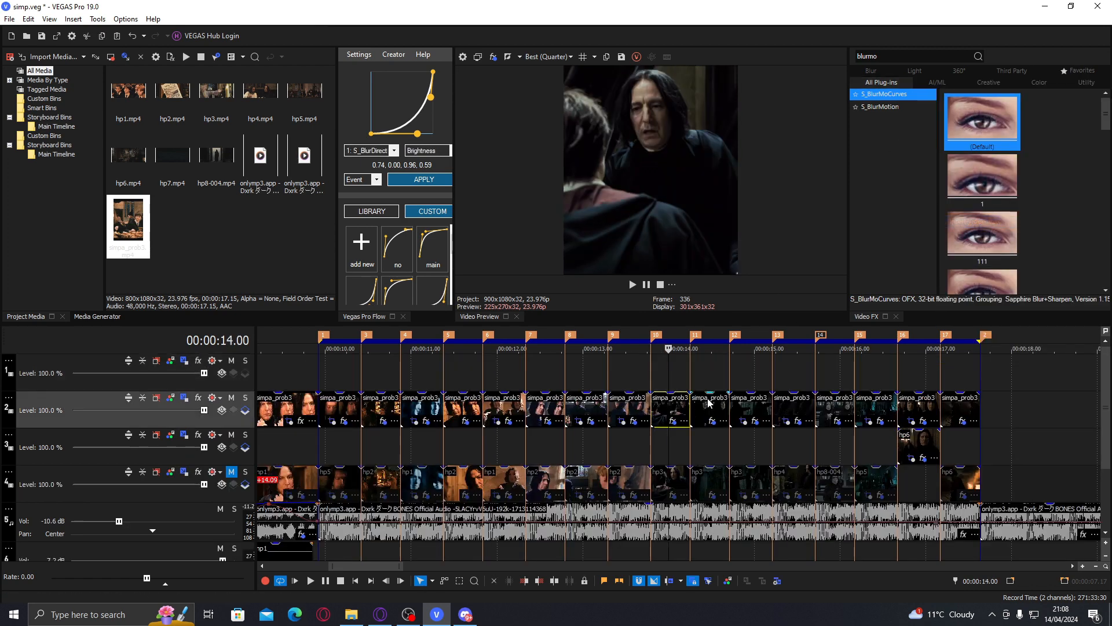
{"action": "key", "text": "space"}
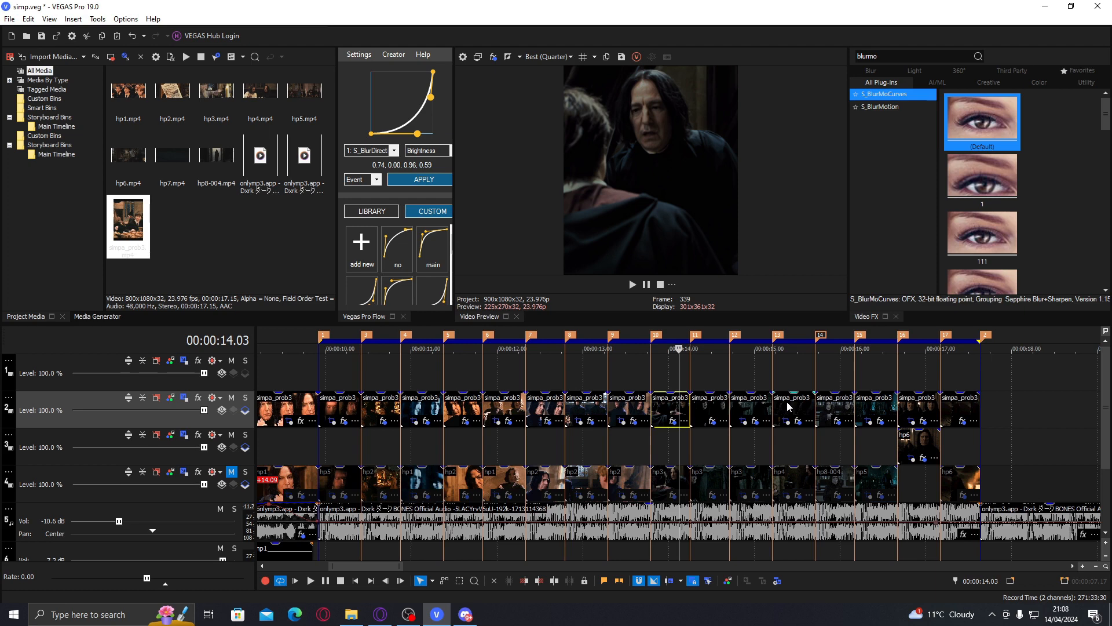
{"action": "left_click_drag", "start_coordinate": [791, 407], "coordinate": [790, 372]}
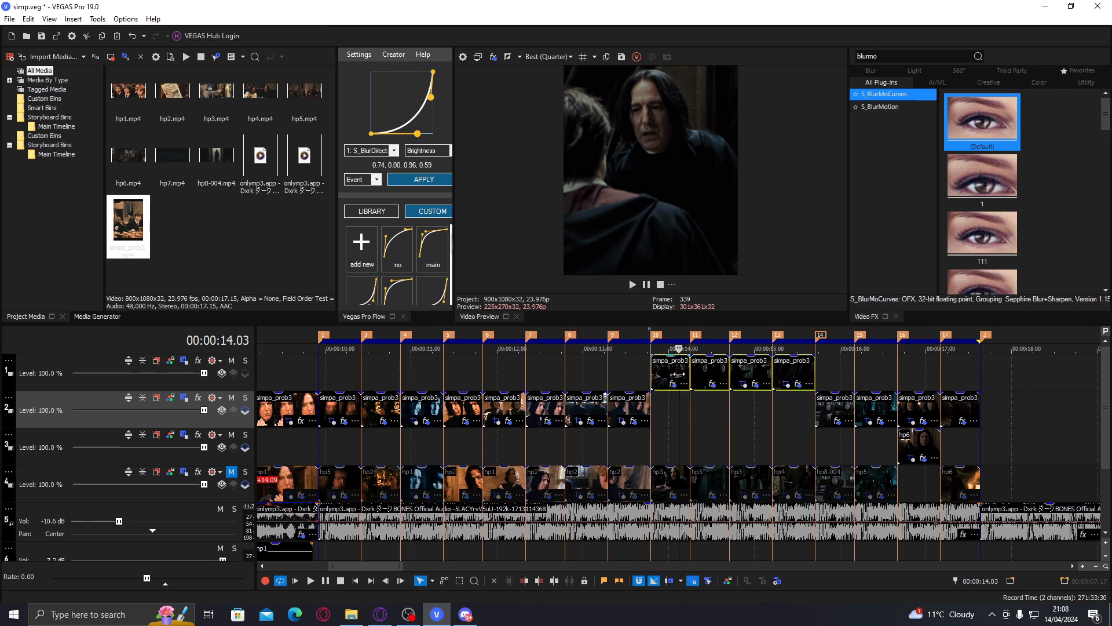
Play back the four segments on the new track, starting within the first one.
{"action": "left_click", "coordinate": [675, 375]}
{"action": "key", "text": "space"}
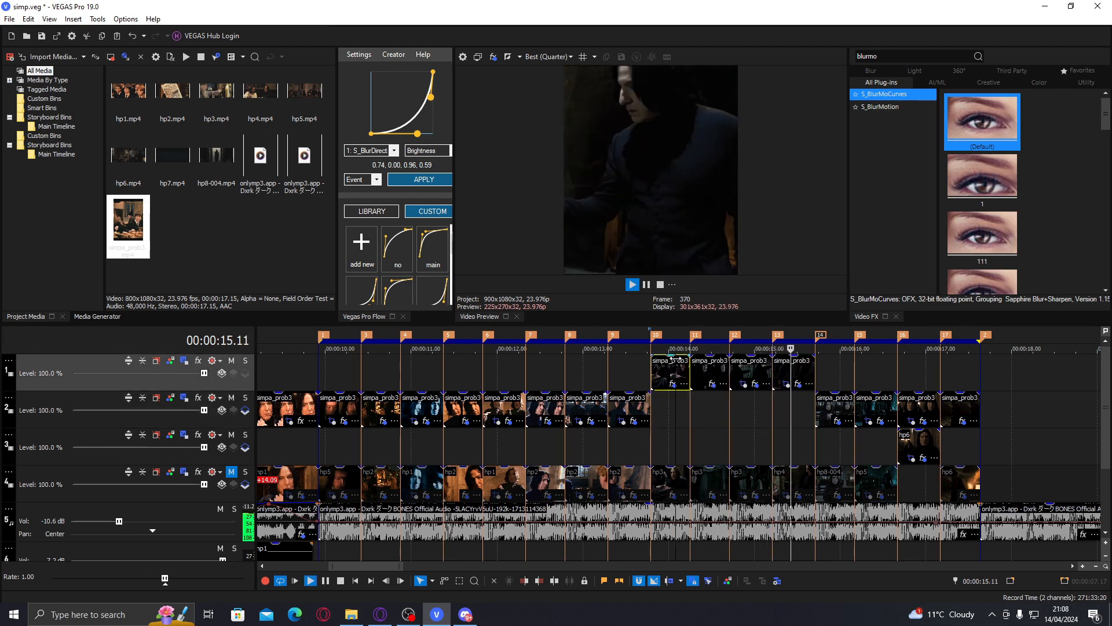
Keyframe the S_BlurMoCurves Z Dist to 0.94 at the end of the clip starting at marker 10.
{"action": "key", "text": "space"}
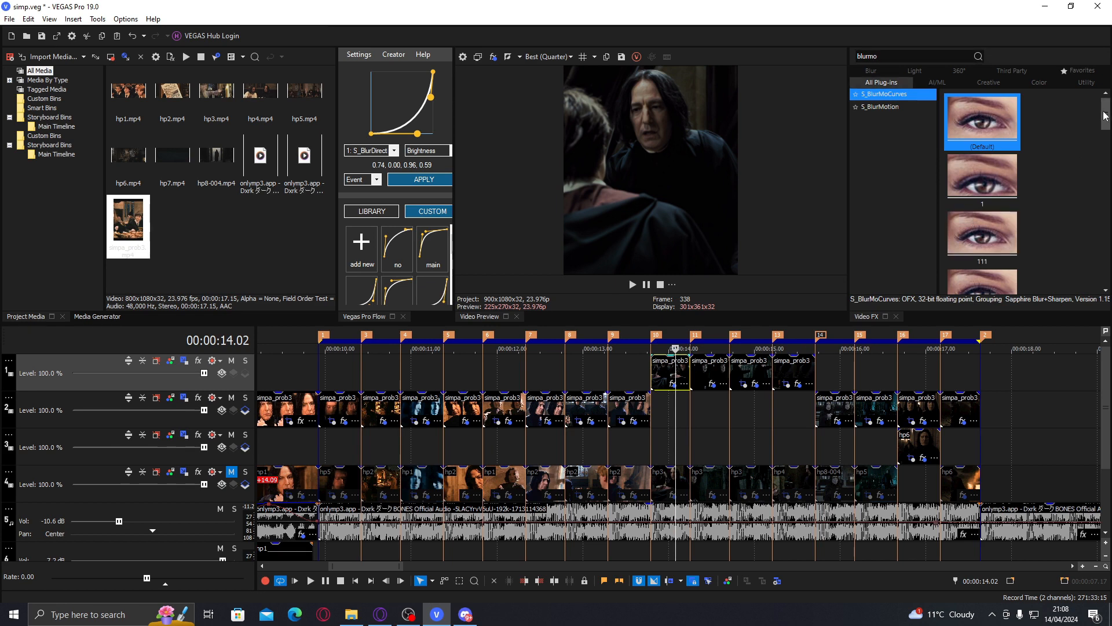
{"action": "left_click_drag", "start_coordinate": [1103, 127], "coordinate": [1103, 146]}
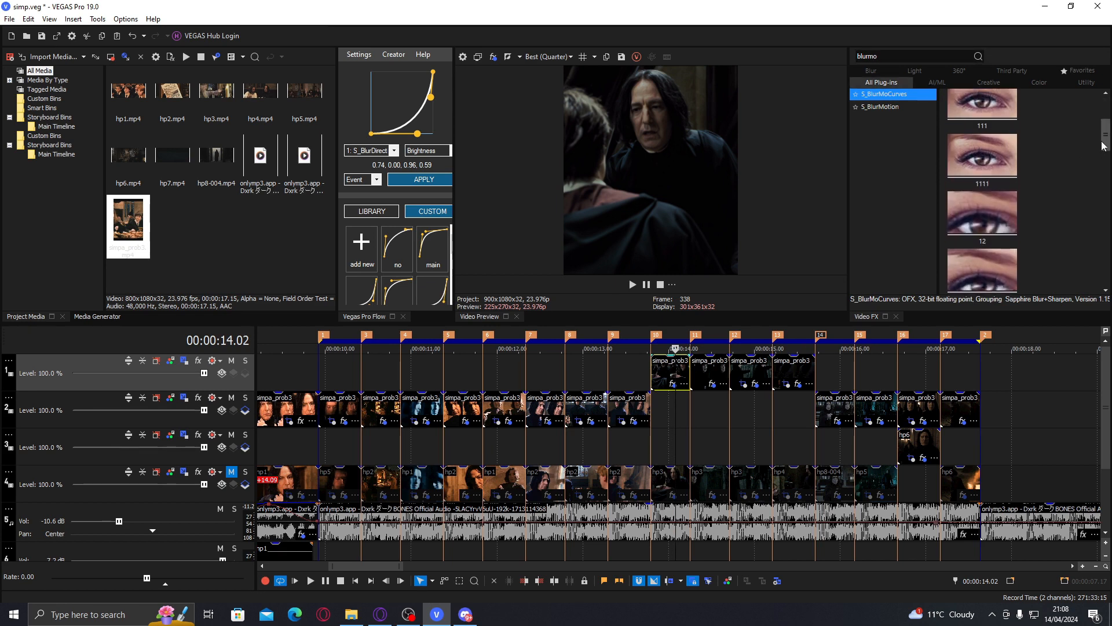
{"action": "left_click", "coordinate": [675, 384]}
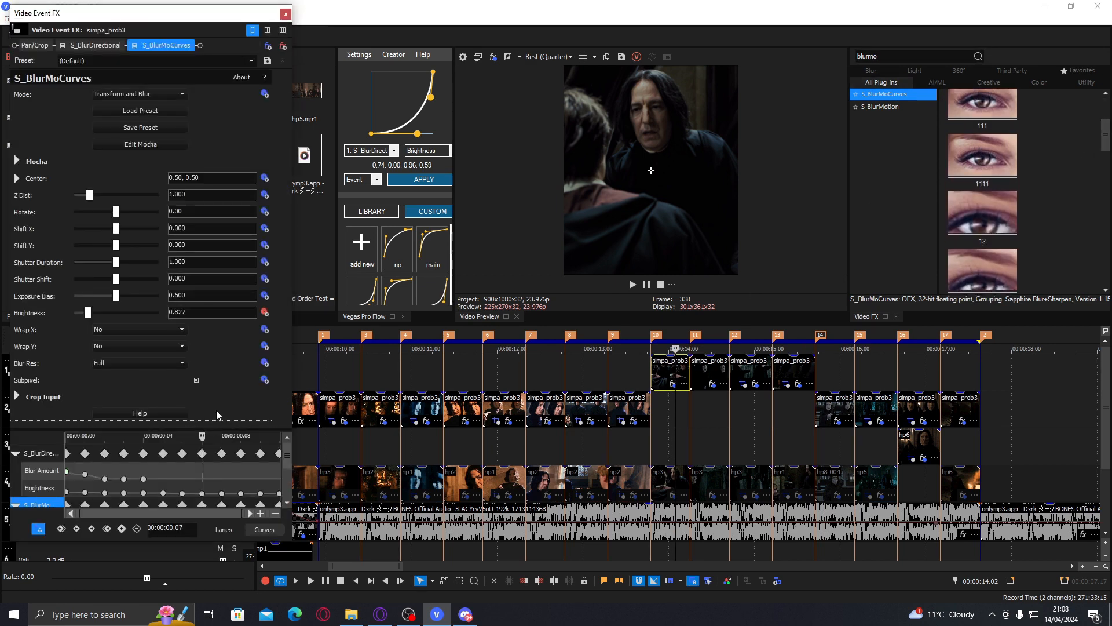
{"action": "left_click_drag", "start_coordinate": [214, 429], "coordinate": [217, 361]}
{"action": "left_click", "coordinate": [265, 195]}
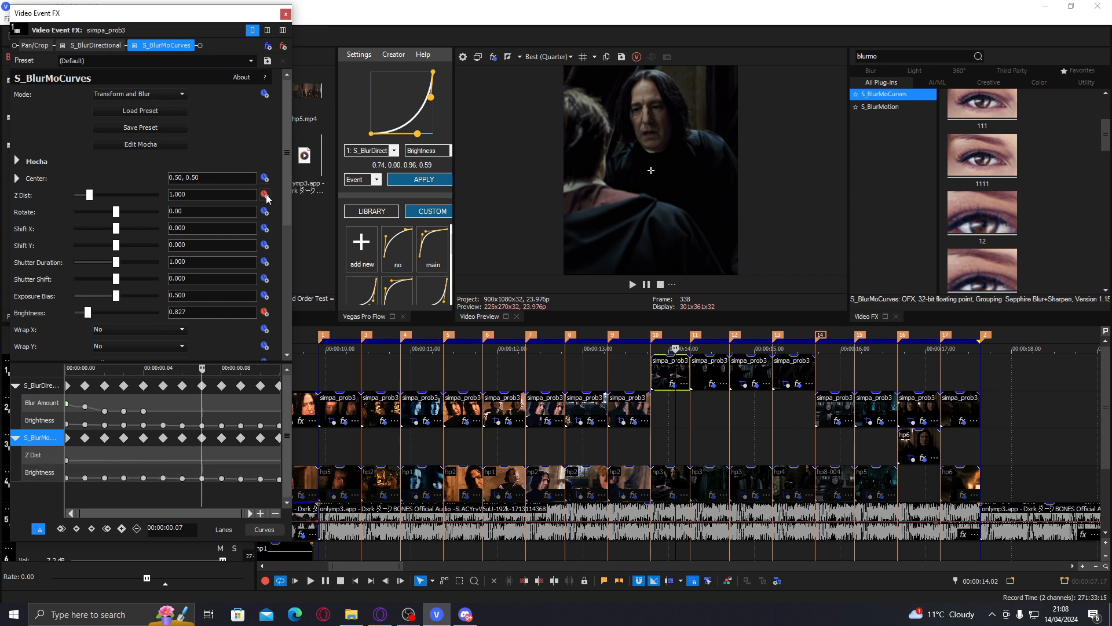
{"action": "left_click", "coordinate": [220, 464]}
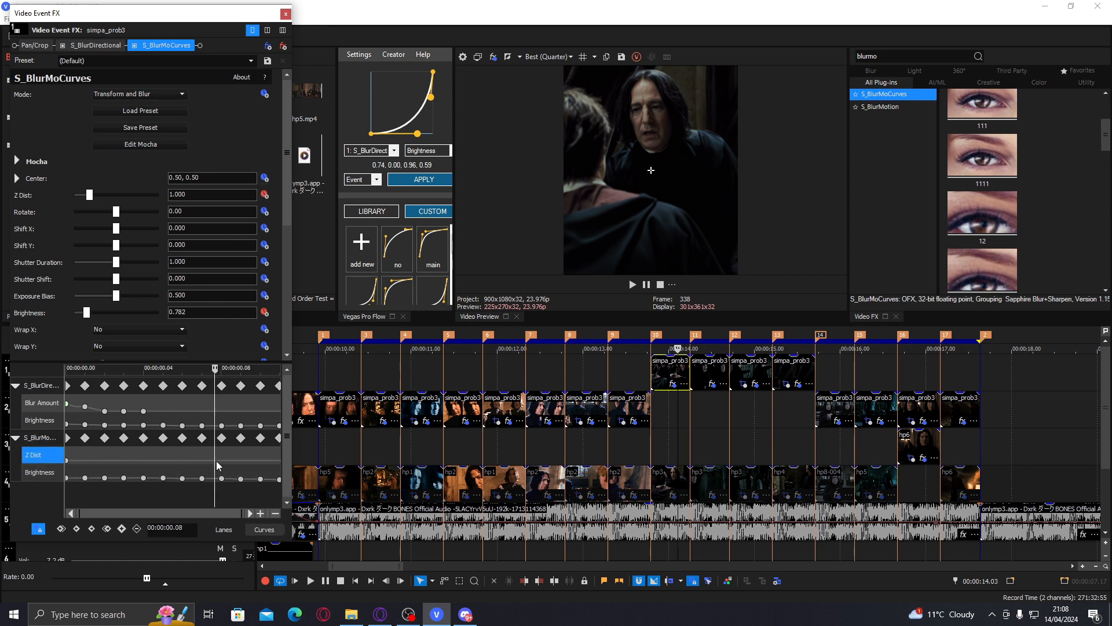
{"action": "type", "text": ".94"}
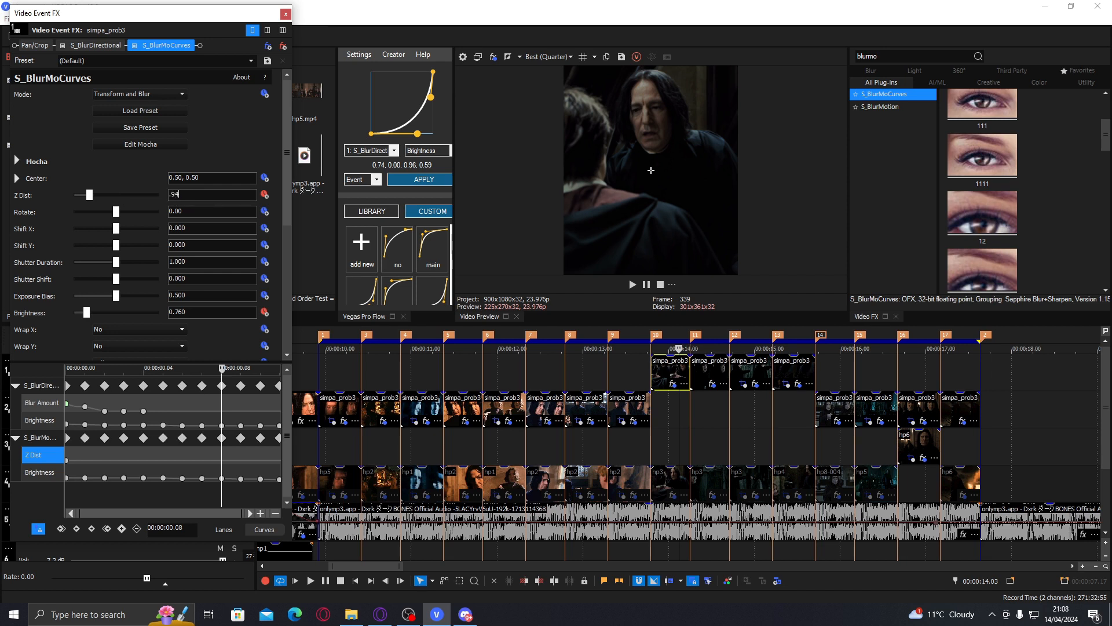
{"action": "key", "text": "Return"}
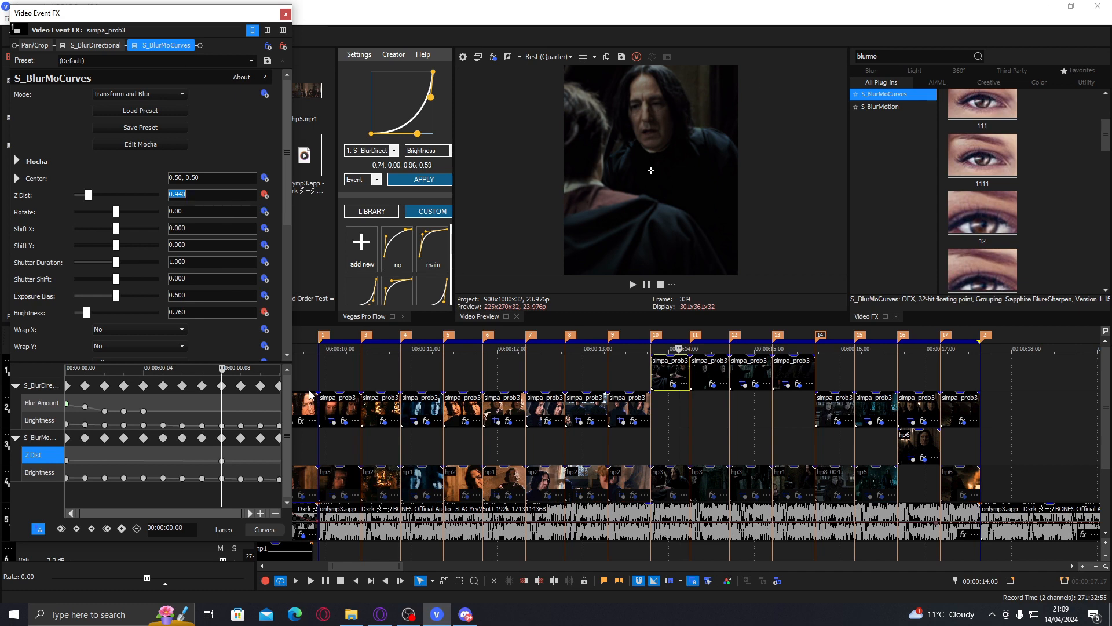
{"action": "left_click_drag", "start_coordinate": [220, 460], "coordinate": [279, 460]}
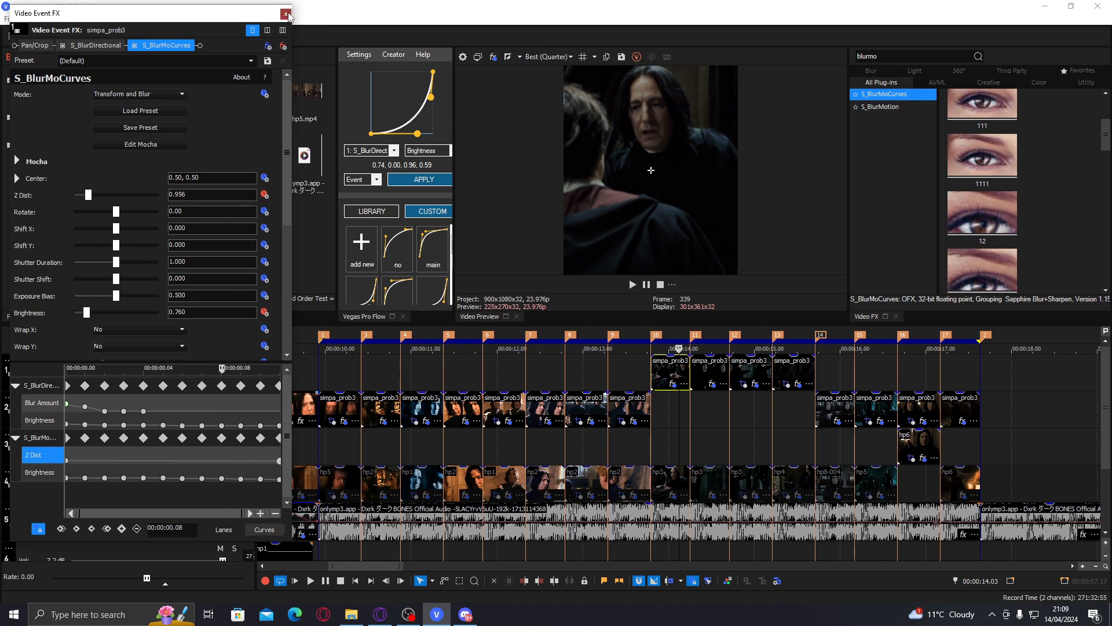
{"action": "left_click", "coordinate": [285, 14]}
Apply the saved ease-out curve (0.00, 0.56, 0.57, 0.98) to the Z Dist of the clip's S_BlurMoCurves effect.
{"action": "left_click", "coordinate": [672, 375]}
{"action": "left_click", "coordinate": [396, 256]}
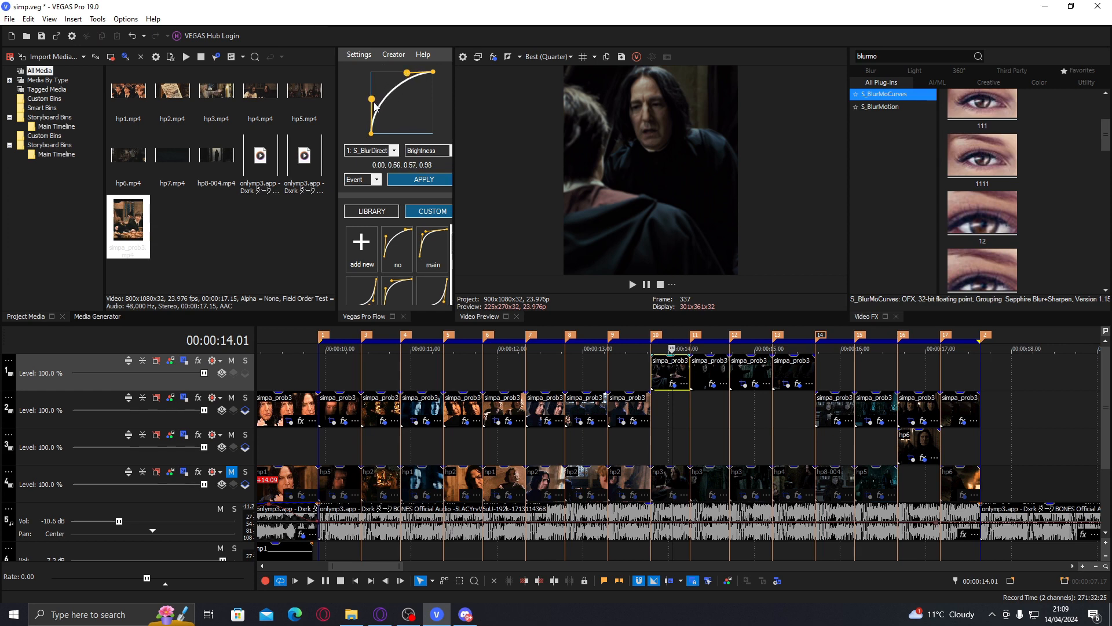
{"action": "left_click", "coordinate": [378, 151]}
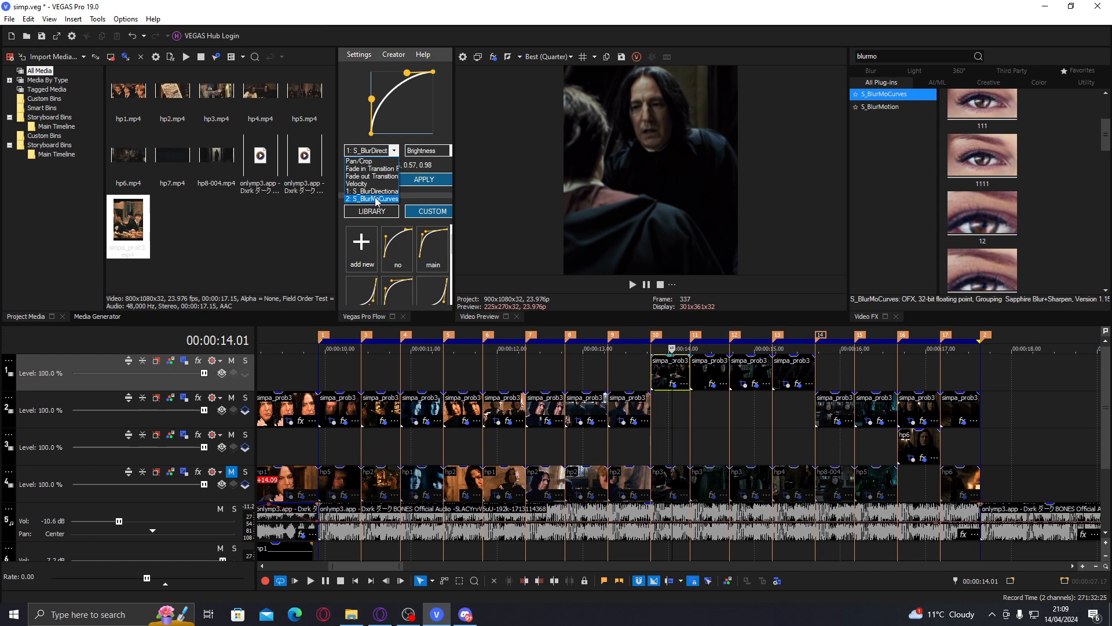
{"action": "left_click", "coordinate": [377, 198]}
Add a second S_BlurMoCurves using the preset listed after "flash" and keyframe its Z Dist to 0.90 at the clip's end.
{"action": "left_click_drag", "start_coordinate": [1104, 144], "coordinate": [1096, 187]}
{"action": "double_click", "coordinate": [986, 231]}
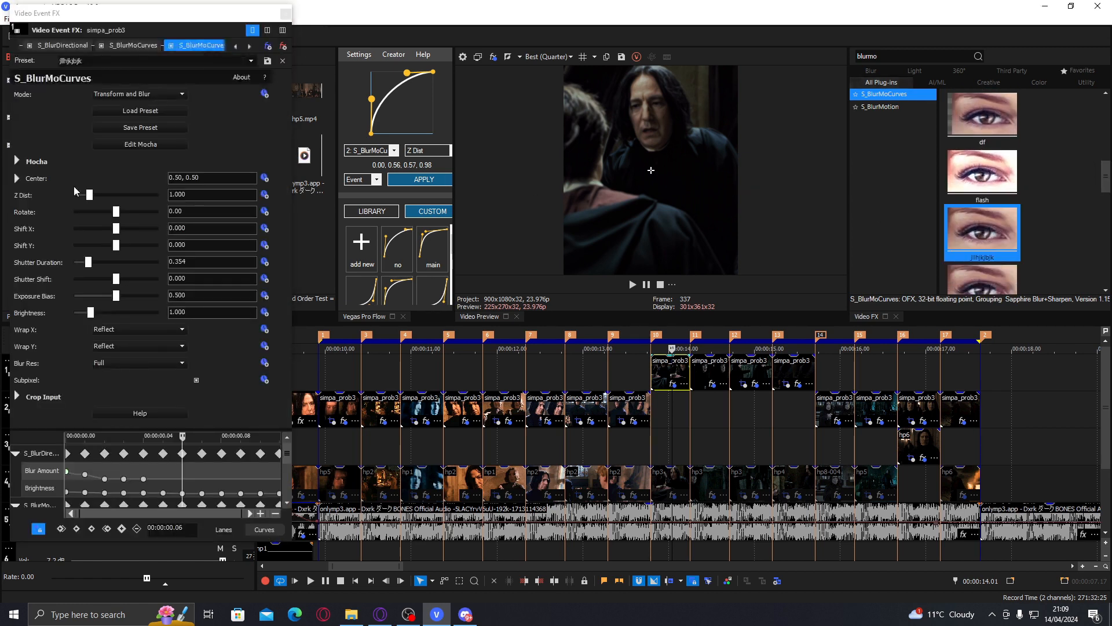
{"action": "left_click", "coordinate": [264, 196]}
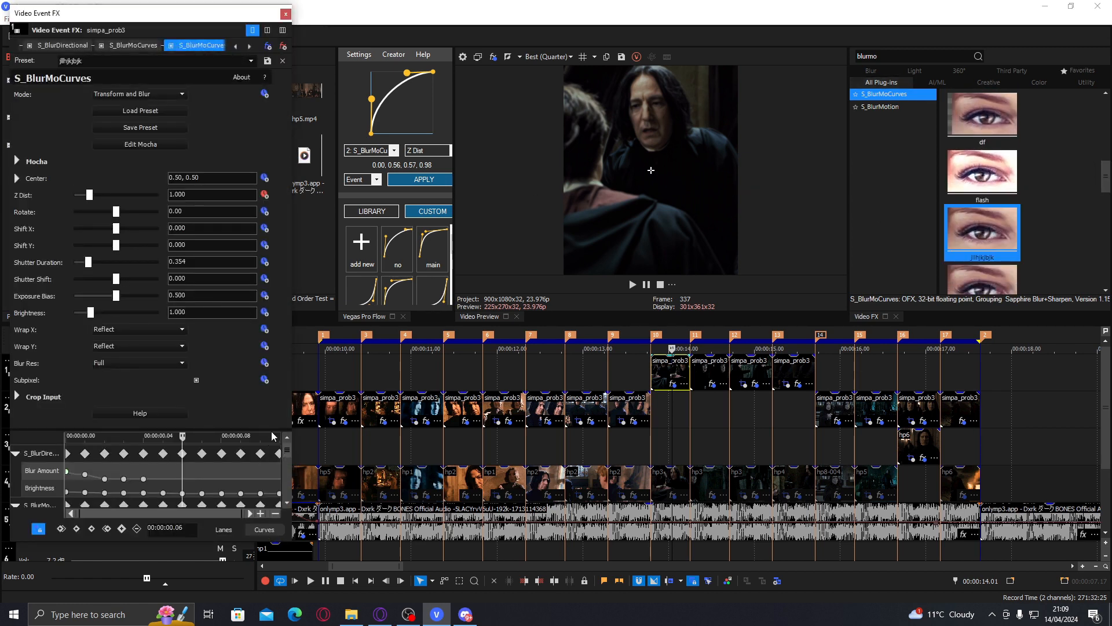
{"action": "left_click_drag", "start_coordinate": [271, 430], "coordinate": [262, 332]}
{"action": "left_click_drag", "start_coordinate": [216, 477], "coordinate": [261, 482]}
{"action": "type", "text": ".9"}
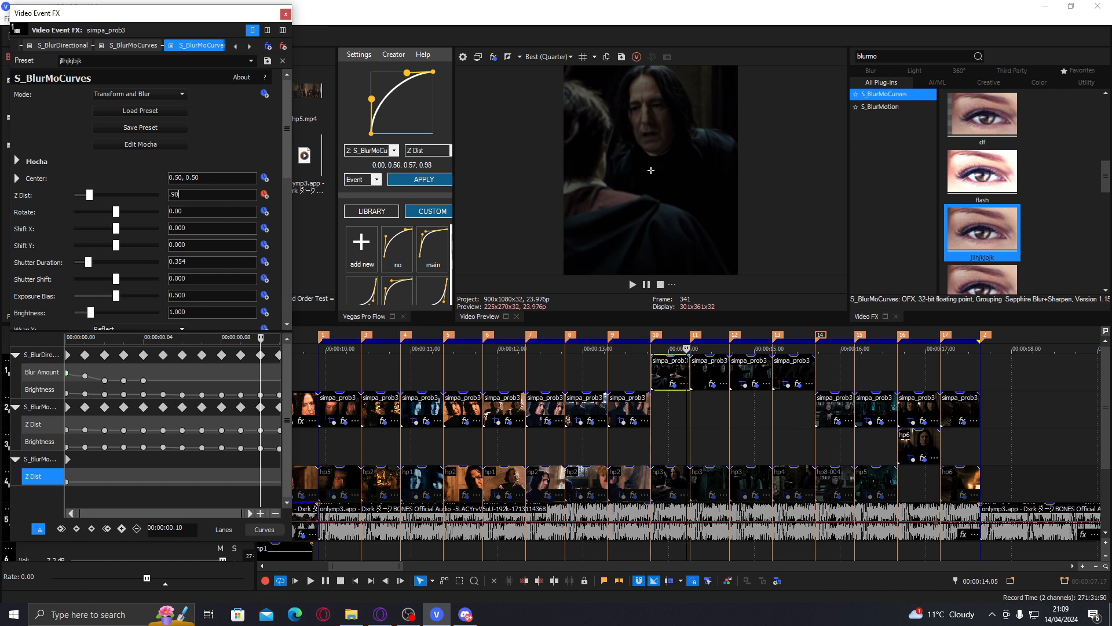
{"action": "key", "text": "Return"}
{"action": "left_click_drag", "start_coordinate": [261, 482], "coordinate": [362, 483]}
Apply an ease-in curve of 0.82, 0.00, 1.00, 0.59 to the Z Dist of the clip's second S_BlurMoCurves effect.
{"action": "left_click", "coordinate": [679, 368]}
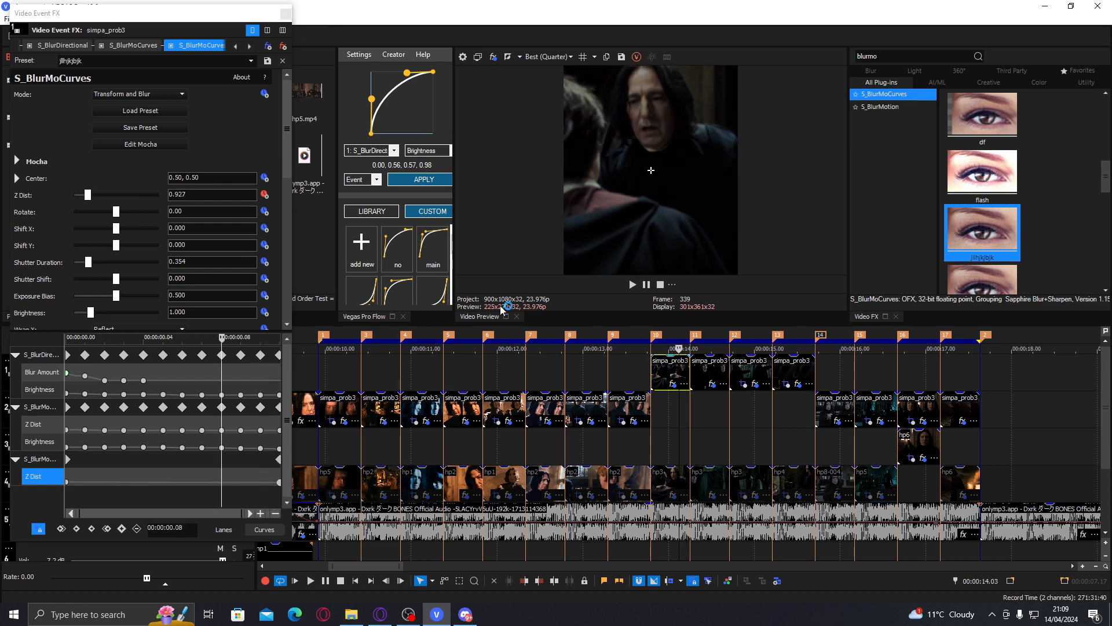
{"action": "left_click", "coordinate": [445, 303]}
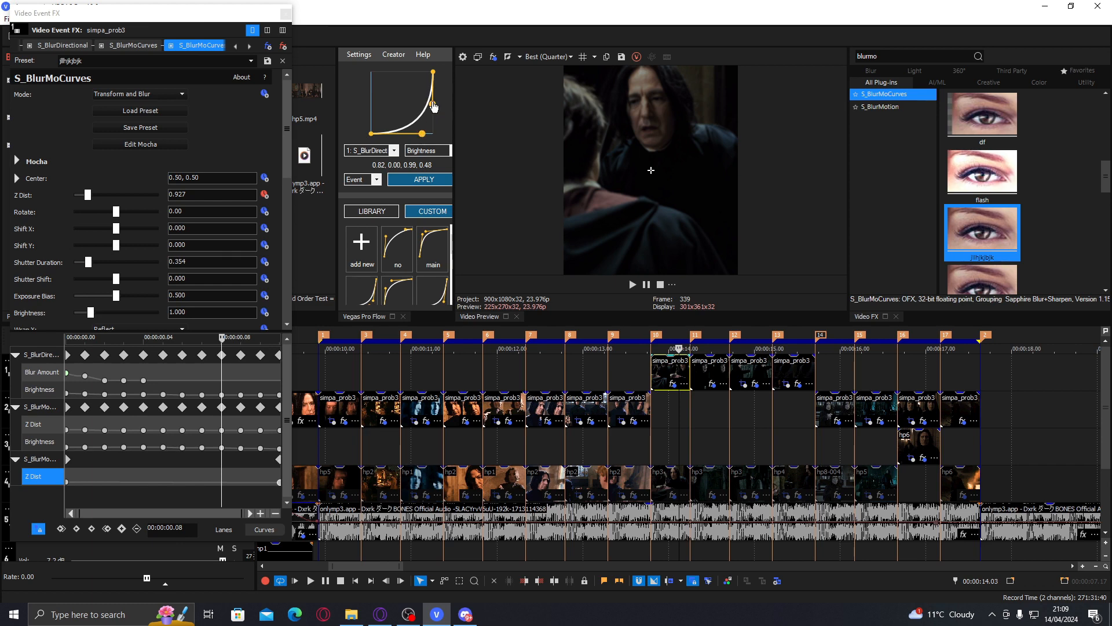
{"action": "left_click", "coordinate": [387, 150]}
{"action": "left_click", "coordinate": [371, 177]}
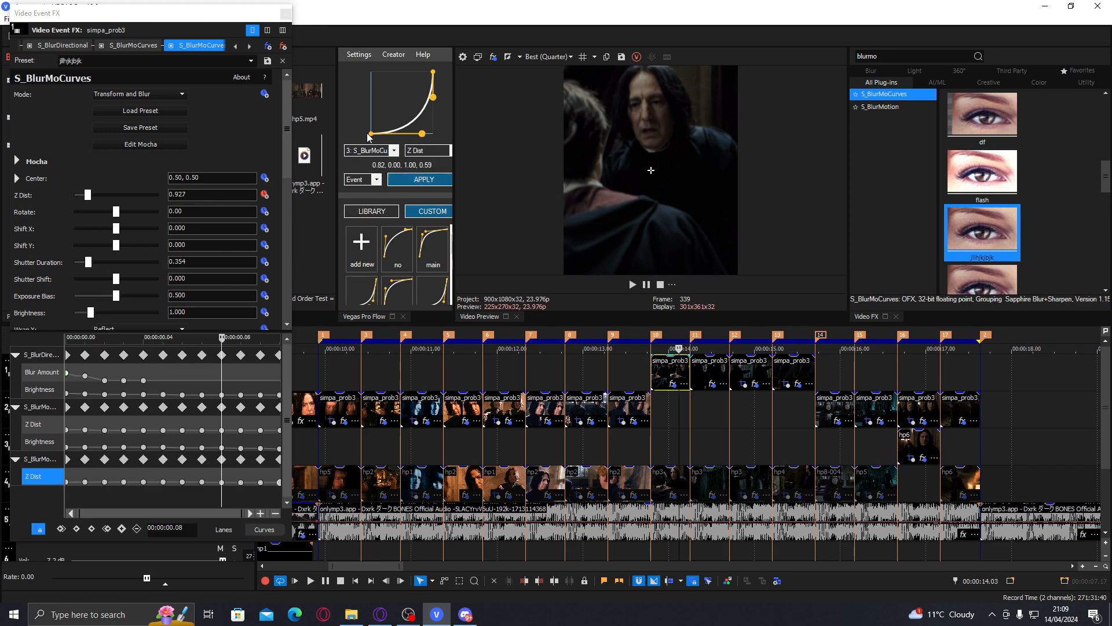
{"action": "left_click", "coordinate": [287, 15]}
Copy the marker 10 clip's event attributes and paste them onto the three following clips on the top track.
{"action": "left_click", "coordinate": [669, 368]}
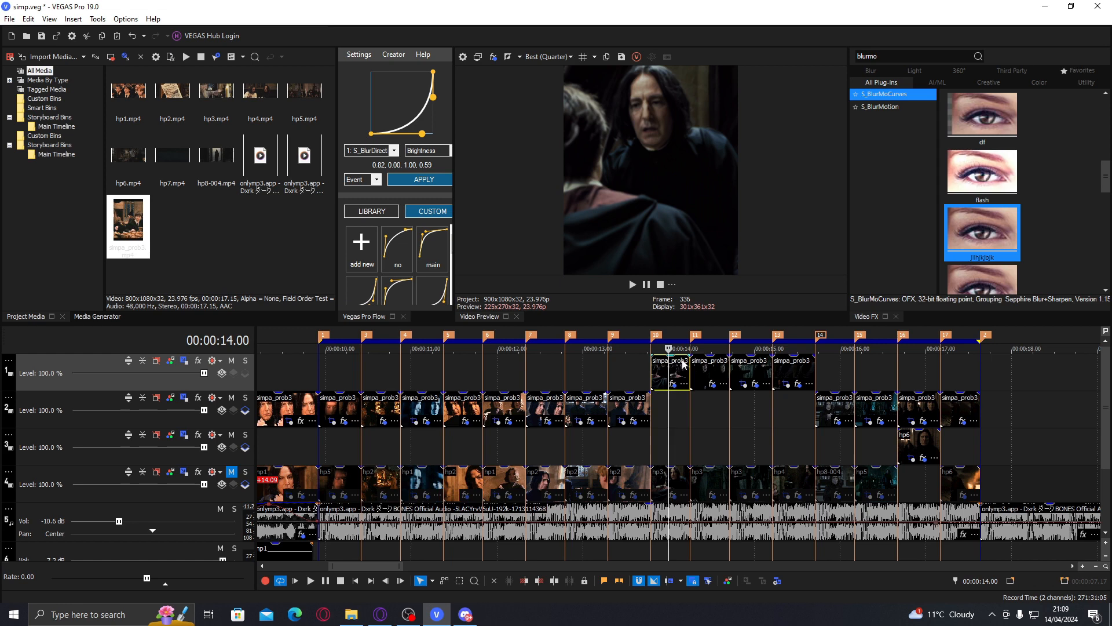
{"action": "right_click", "coordinate": [797, 379]}
{"action": "left_click", "coordinate": [845, 252]}
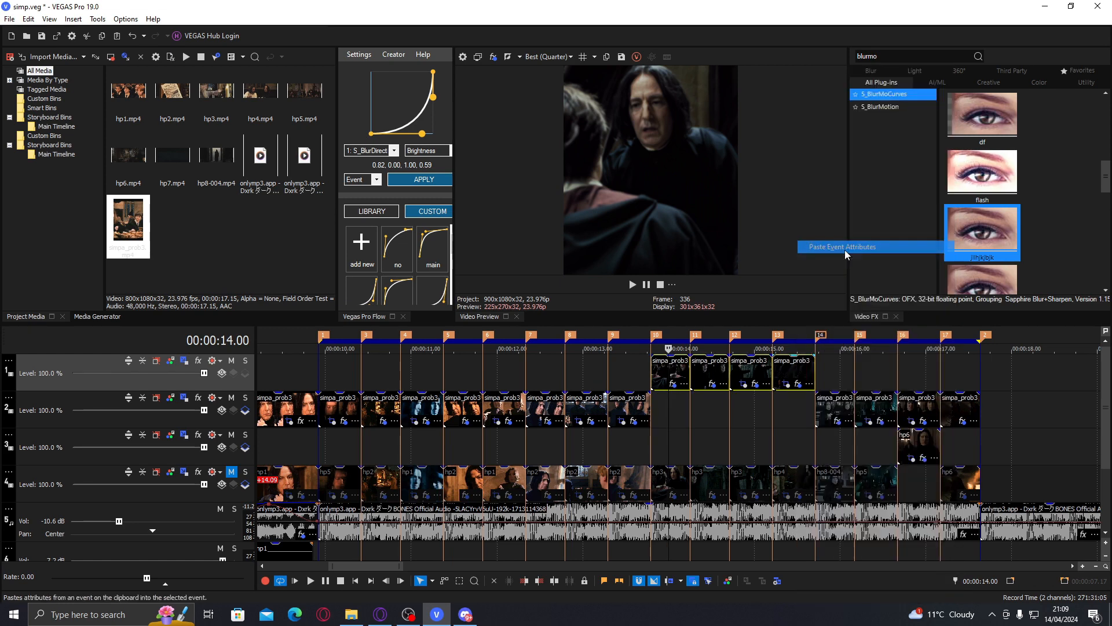
{"action": "left_click", "coordinate": [750, 414]}
Play back the clips around markers 9 to 14 and inspect the effect chain of the marker 13 clip.
{"action": "key", "text": "space"}
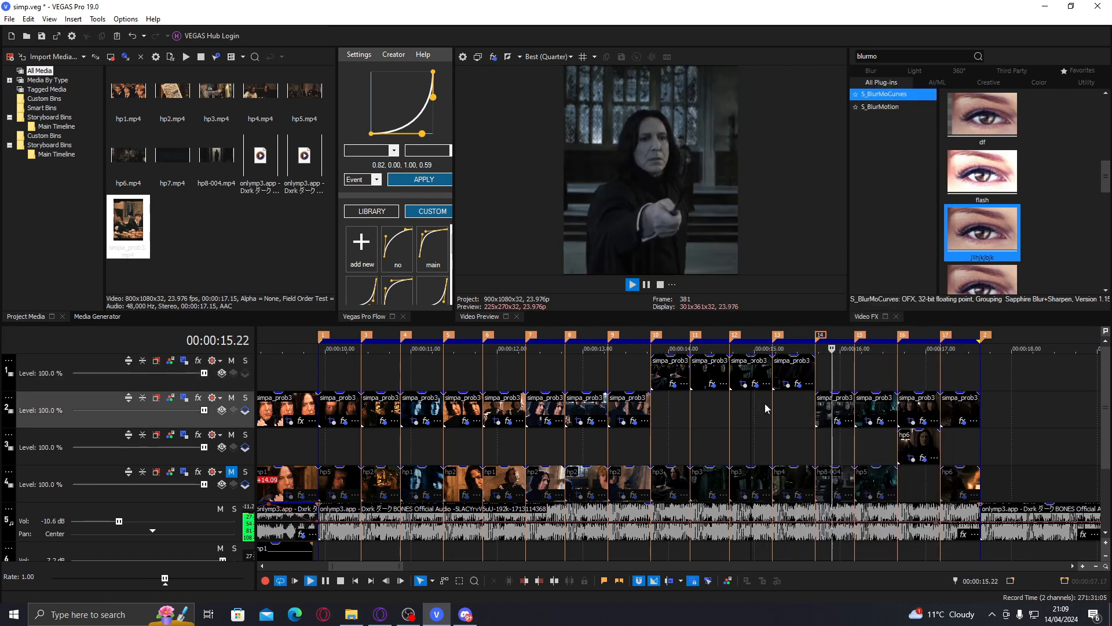
{"action": "left_click", "coordinate": [796, 373]}
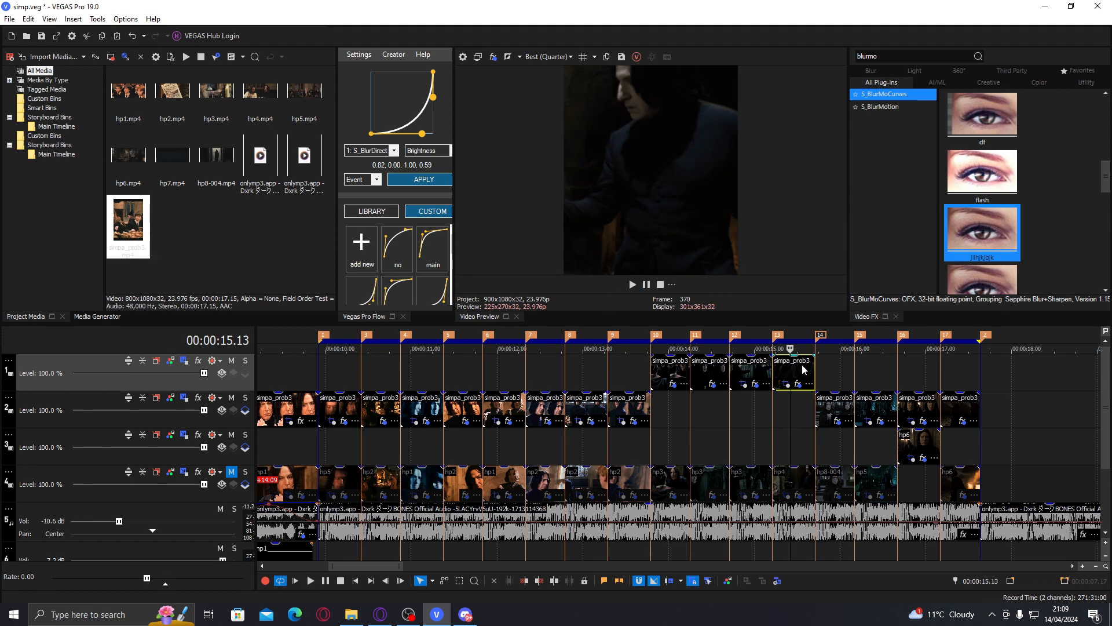
{"action": "left_click", "coordinate": [798, 382]}
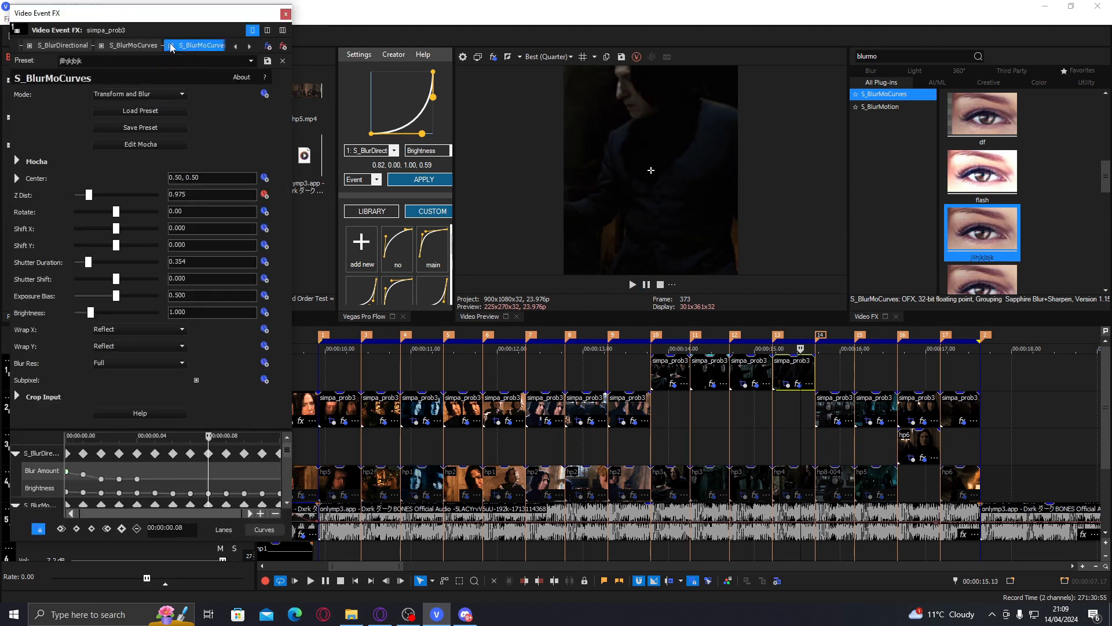
{"action": "left_click", "coordinate": [319, 36]}
{"action": "left_click", "coordinate": [809, 369]}
{"action": "left_click", "coordinate": [746, 364]}
{"action": "key", "text": "space"}
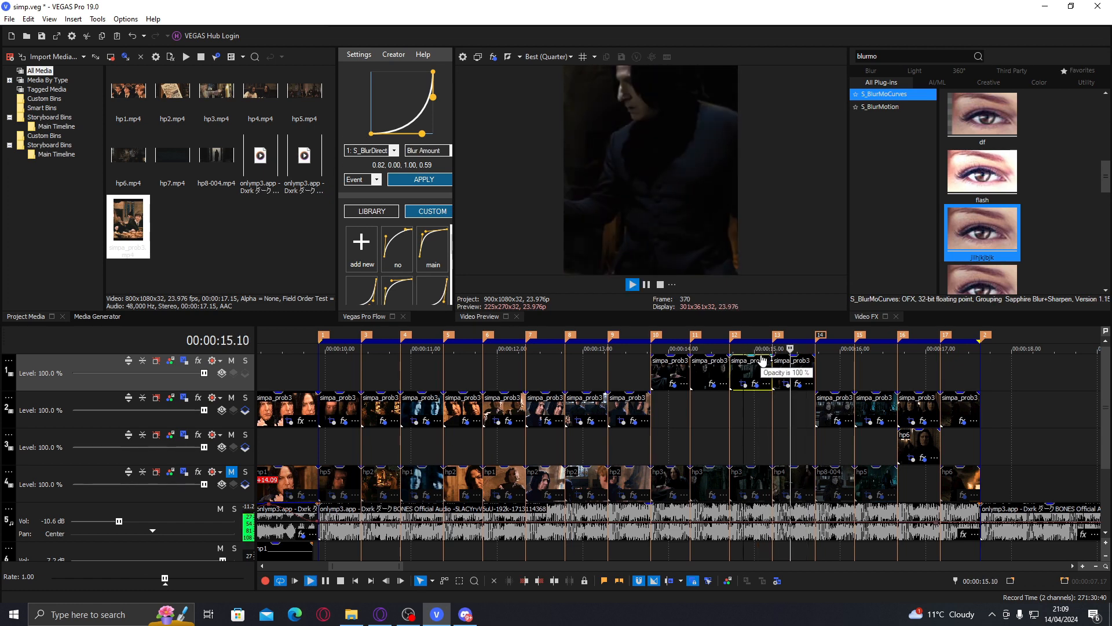
{"action": "key", "text": "space"}
{"action": "key", "text": "space"}
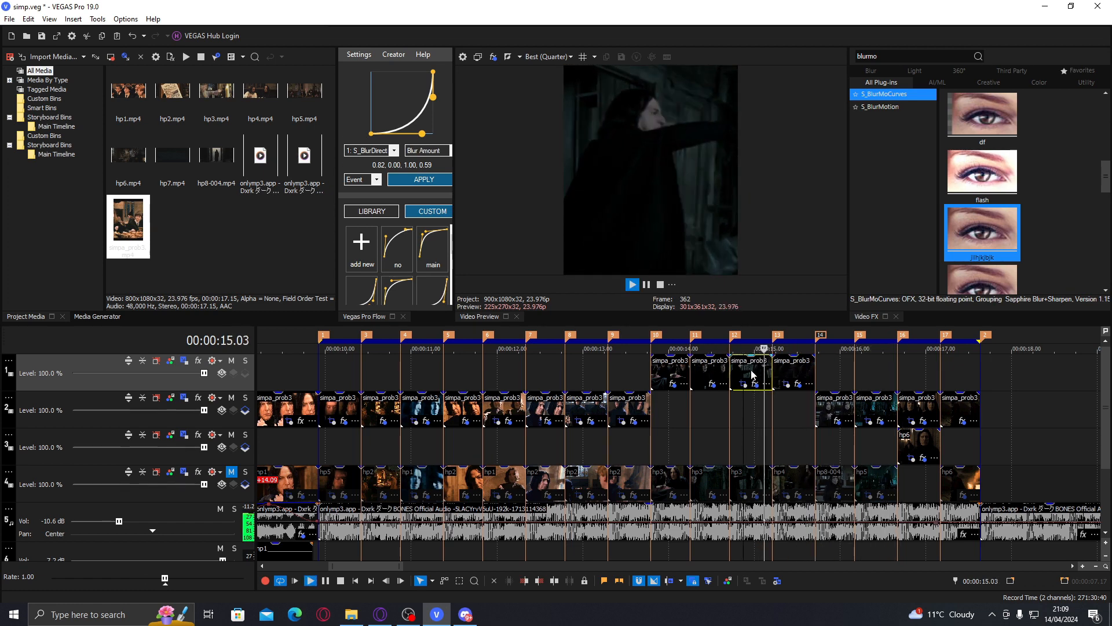
{"action": "key", "text": "space"}
{"action": "left_click", "coordinate": [628, 374]}
{"action": "key", "text": "space"}
{"action": "key", "text": "space"}
Move the marker 9 clip up to the top track and add the selected S_BlurMoCurves preset to it.
{"action": "left_click", "coordinate": [636, 405]}
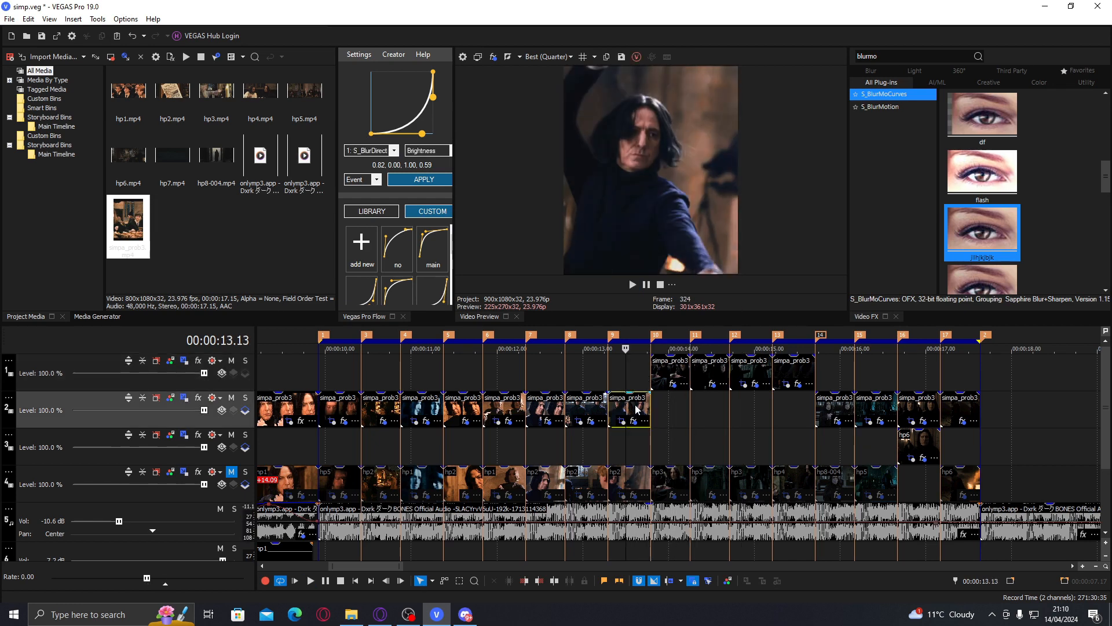
{"action": "left_click_drag", "start_coordinate": [994, 242], "coordinate": [625, 380]}
Keyframe the added S_BlurMoCurves Z Dist to 0.9 at the end of the marker 9 clip.
{"action": "left_click", "coordinate": [265, 195]}
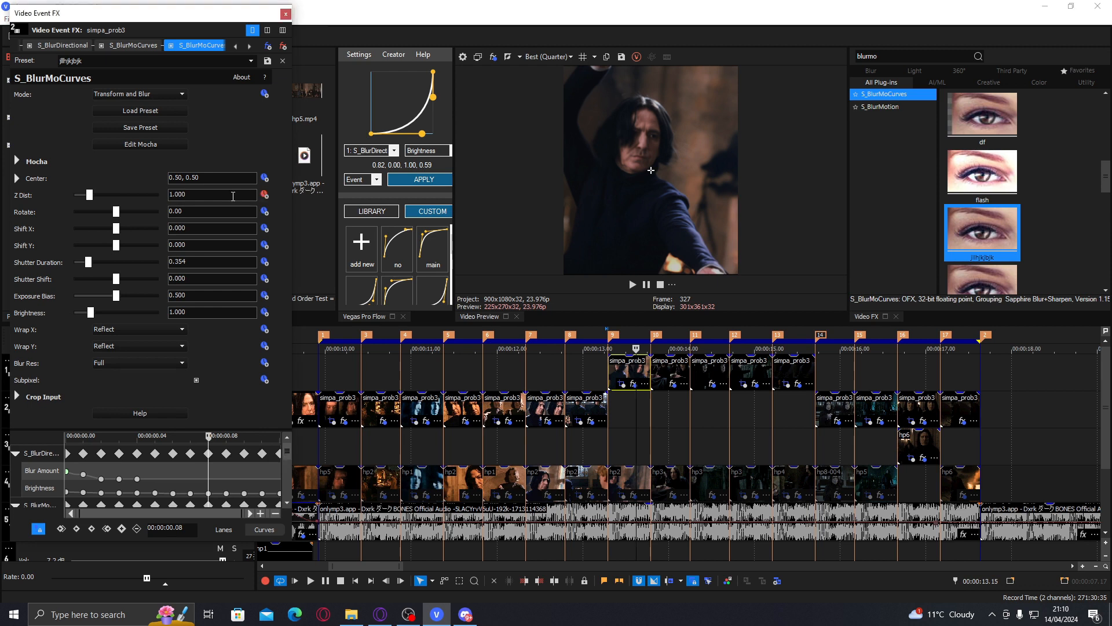
{"action": "type", "text": ".9"}
{"action": "key", "text": "Return"}
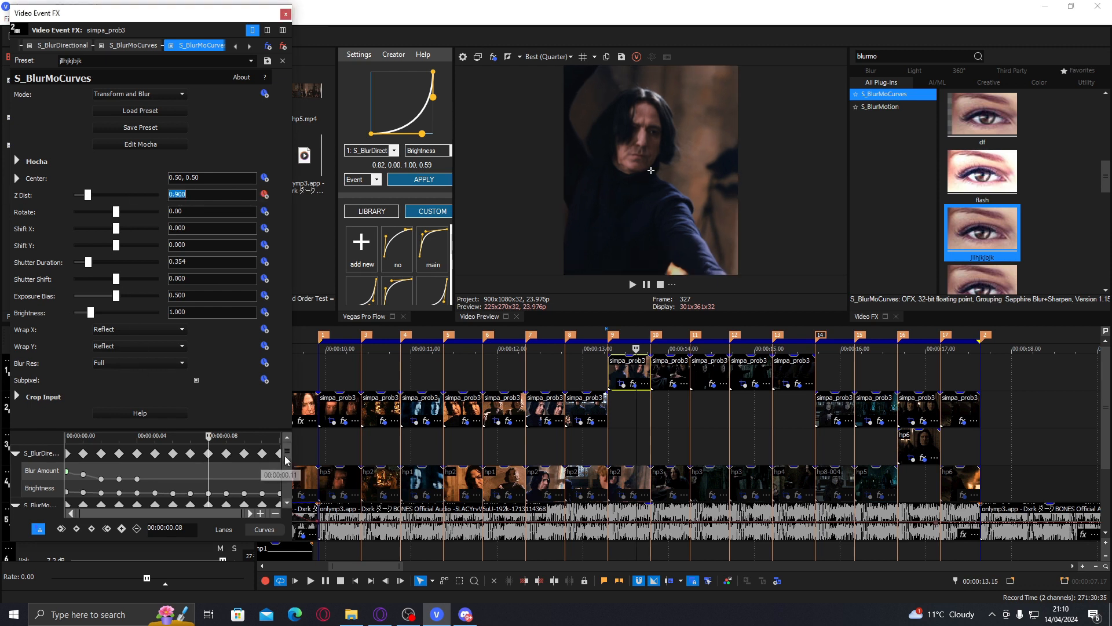
{"action": "left_click_drag", "start_coordinate": [285, 456], "coordinate": [278, 505]}
{"action": "left_click", "coordinate": [210, 492]}
{"action": "left_click_drag", "start_coordinate": [207, 493], "coordinate": [313, 491]}
Apply an ease-in curve of 0.82, 0.00, 0.98, 0.42 to the Z Dist of the marker 9 clip's second S_BlurMoCurves.
{"action": "left_click", "coordinate": [634, 369]}
{"action": "left_click", "coordinate": [379, 151]}
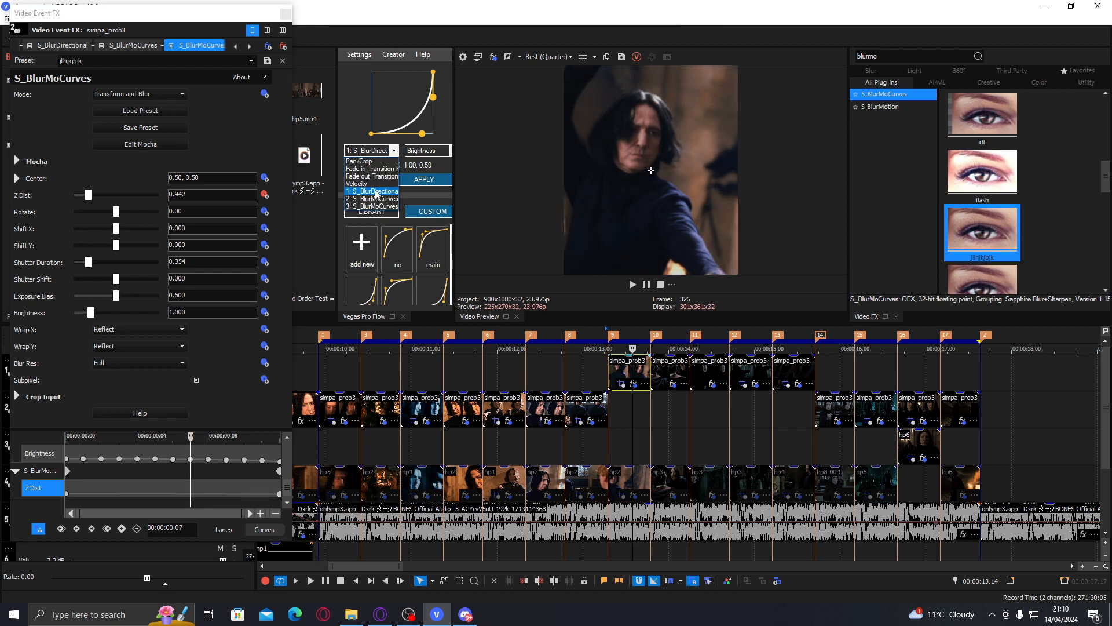
{"action": "left_click", "coordinate": [375, 206]}
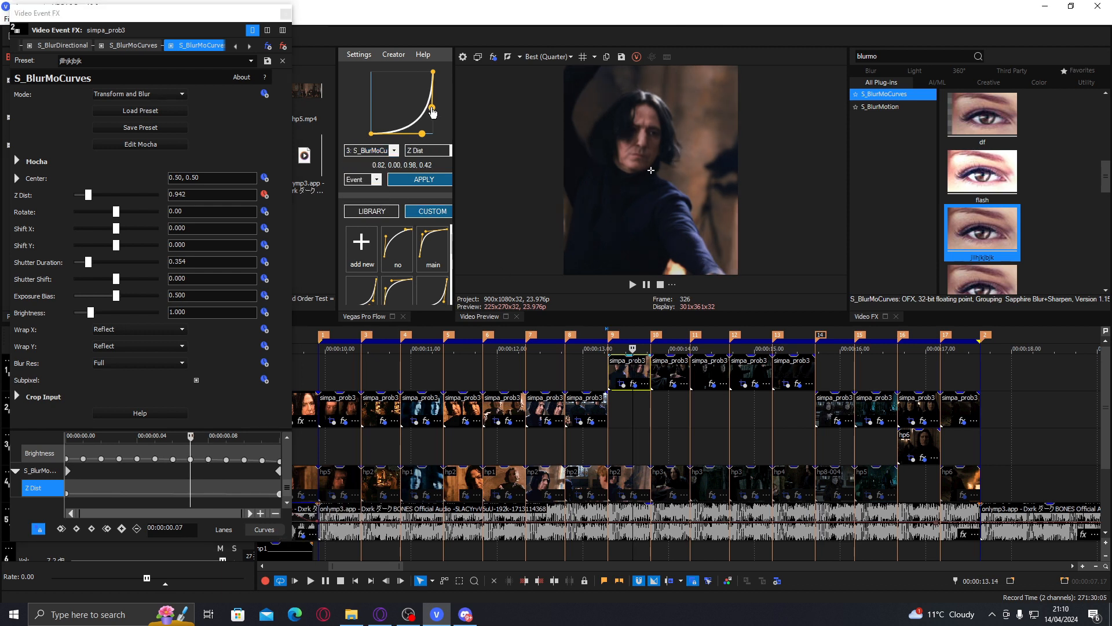
{"action": "left_click", "coordinate": [425, 180]}
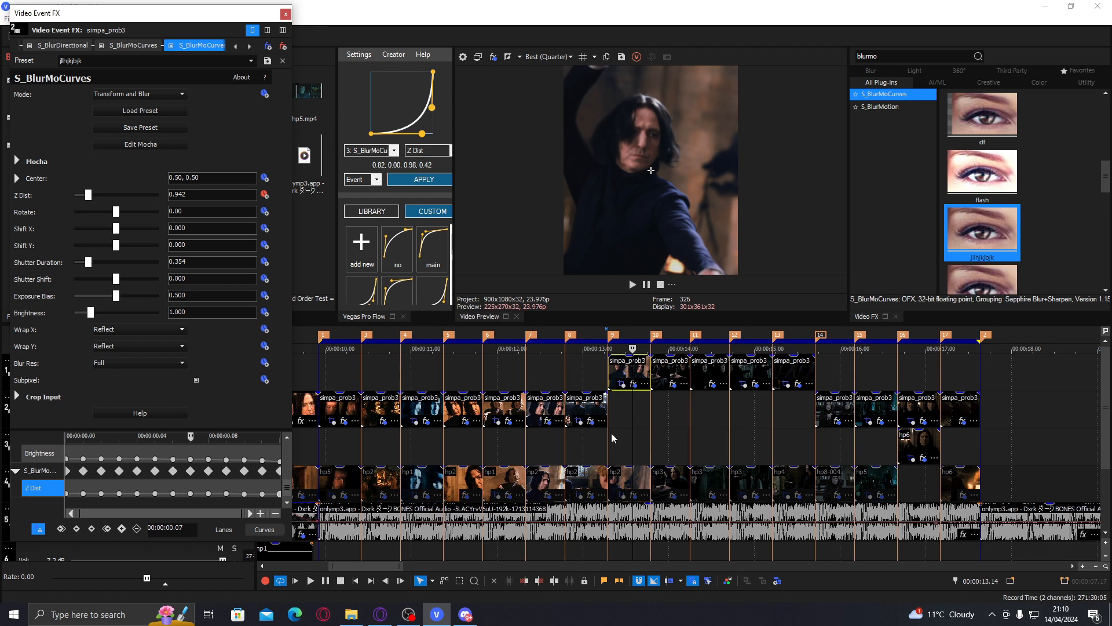
Close the effect settings and play back the transition from the marker 9 clip into the following clips.
{"action": "left_click", "coordinate": [604, 409]}
{"action": "key", "text": "space"}
{"action": "left_click", "coordinate": [286, 15]}
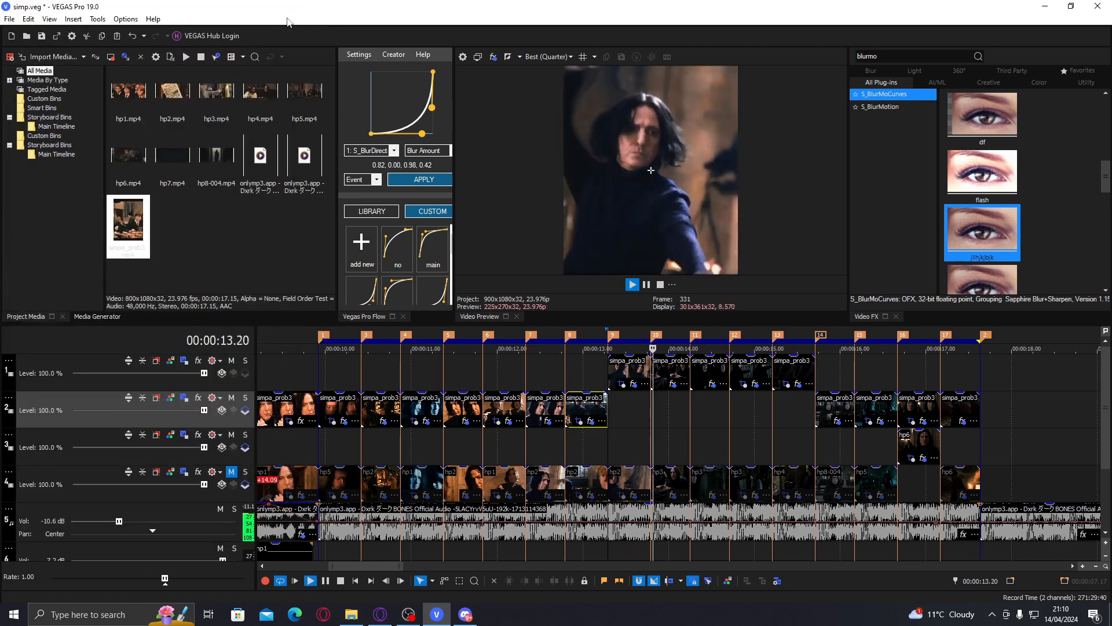
{"action": "key", "text": "space"}
{"action": "key", "text": "space"}
{"action": "left_click", "coordinate": [632, 401]}
{"action": "key", "text": "space"}
{"action": "key", "text": "space"}
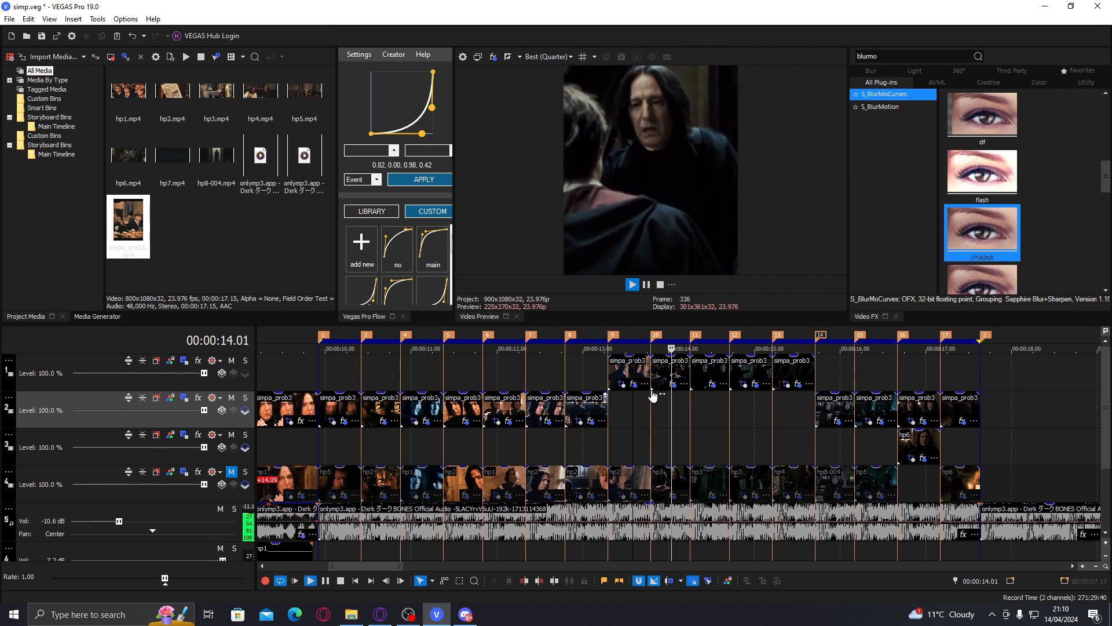
{"action": "key", "text": "space"}
{"action": "key", "text": "space"}
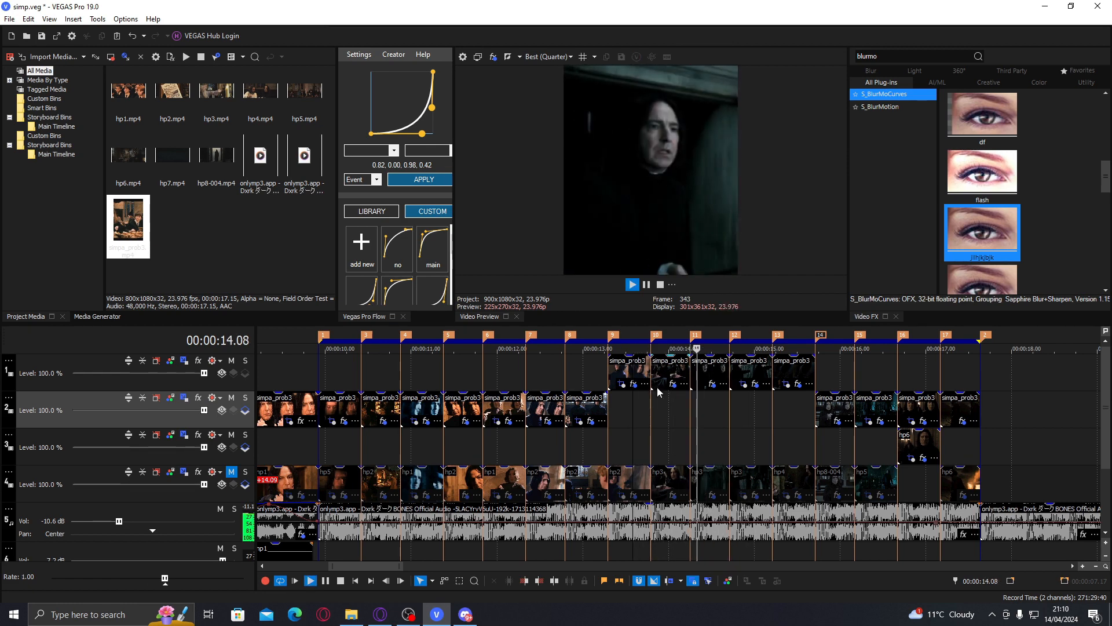
{"action": "key", "text": "space"}
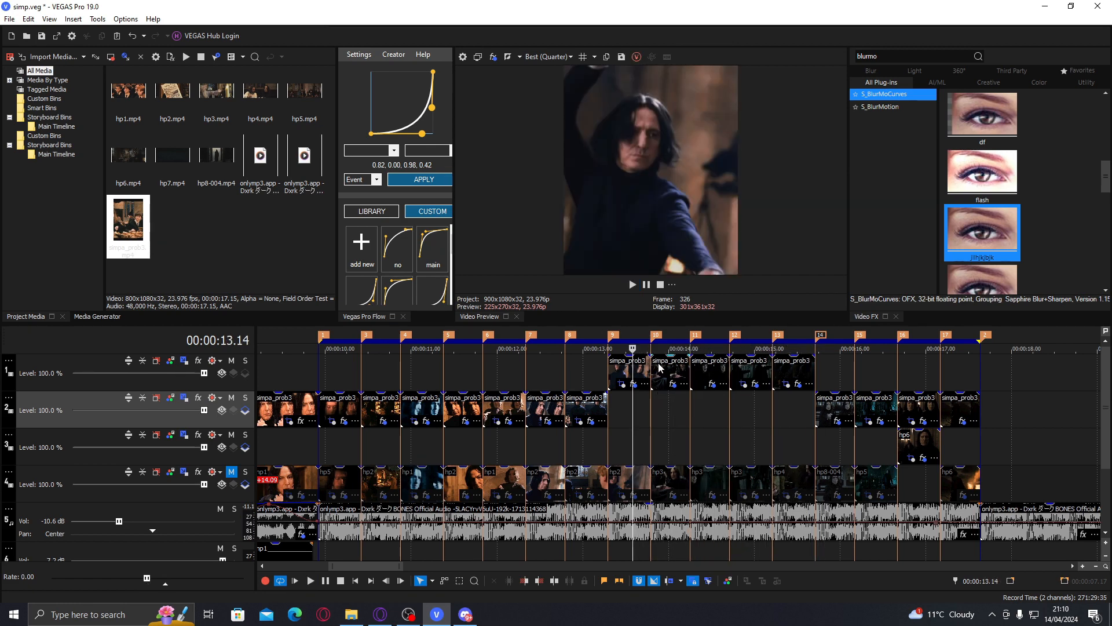
Find the S_Shake effect's "smol" preset and apply it to the whole top video track.
{"action": "left_click", "coordinate": [668, 370]}
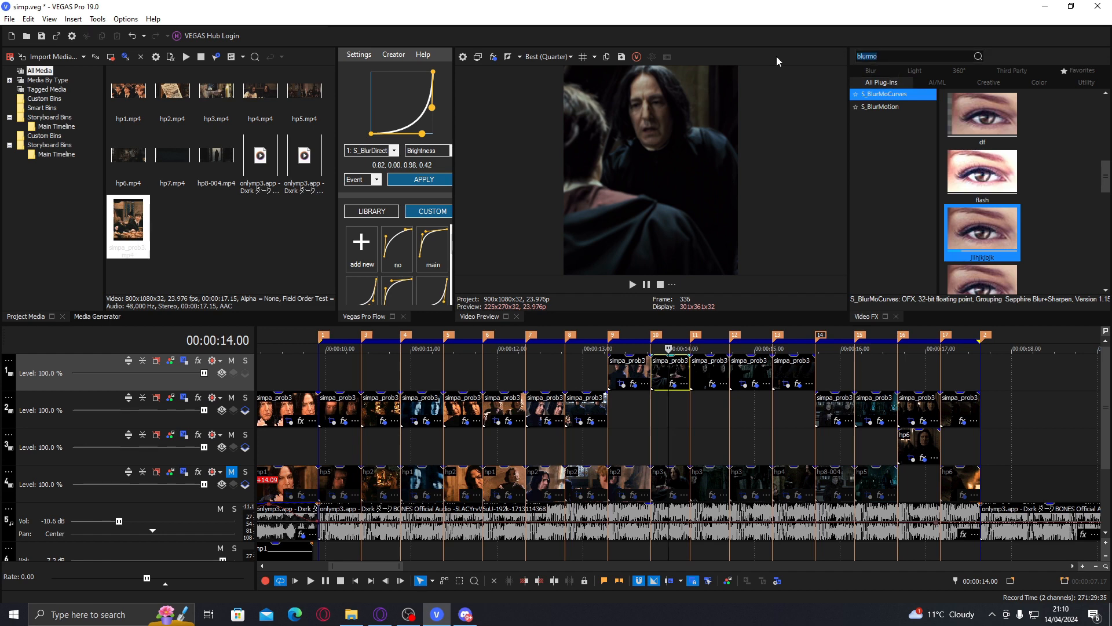
{"action": "type", "text": "shake"}
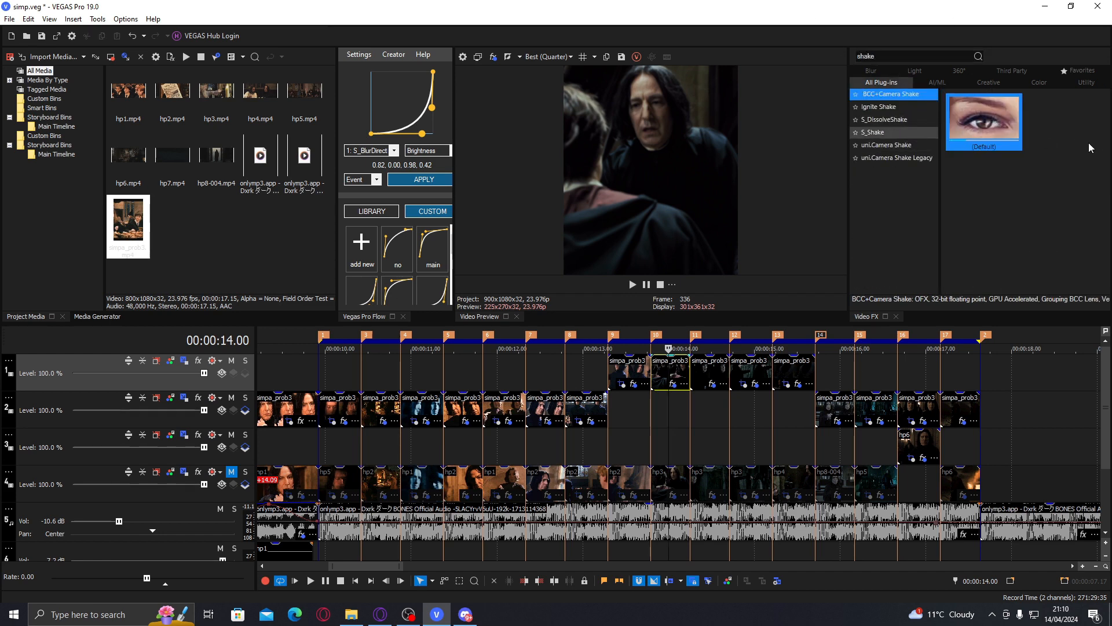
{"action": "left_click_drag", "start_coordinate": [1105, 133], "coordinate": [1096, 231]}
{"action": "left_click_drag", "start_coordinate": [981, 180], "coordinate": [960, 224]}
{"action": "left_click_drag", "start_coordinate": [822, 371], "coordinate": [87, 374]}
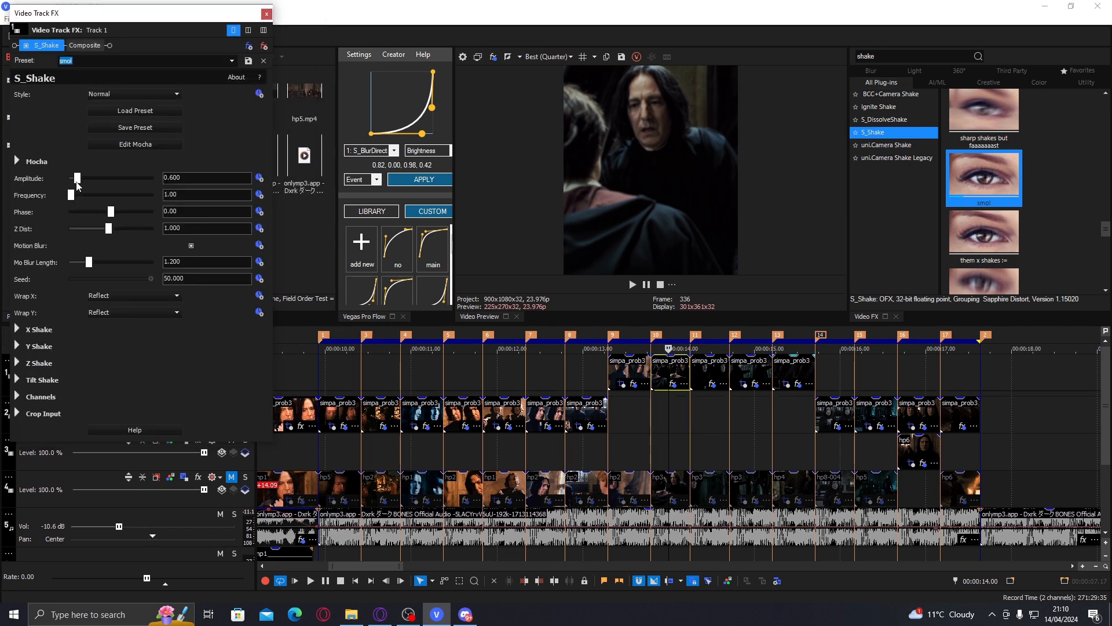
Set the track shake's Z Dist to about 0.966 and Amplitude to about 0.408, test-playing it before closing its settings.
{"action": "left_click_drag", "start_coordinate": [107, 230], "coordinate": [106, 232]}
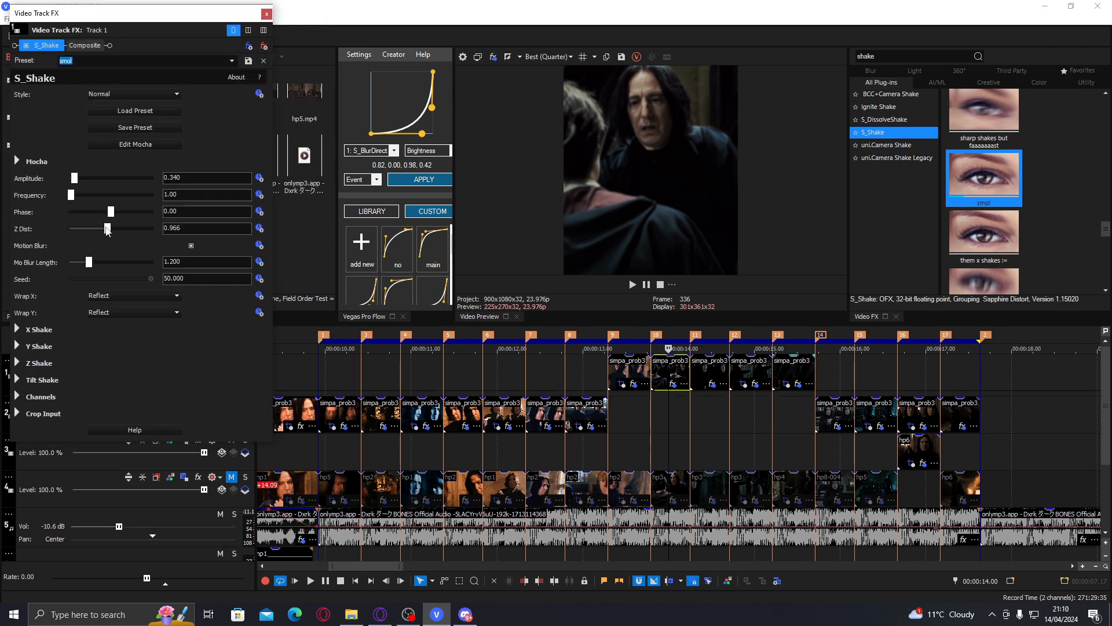
{"action": "left_click", "coordinate": [624, 376]}
{"action": "key", "text": "space"}
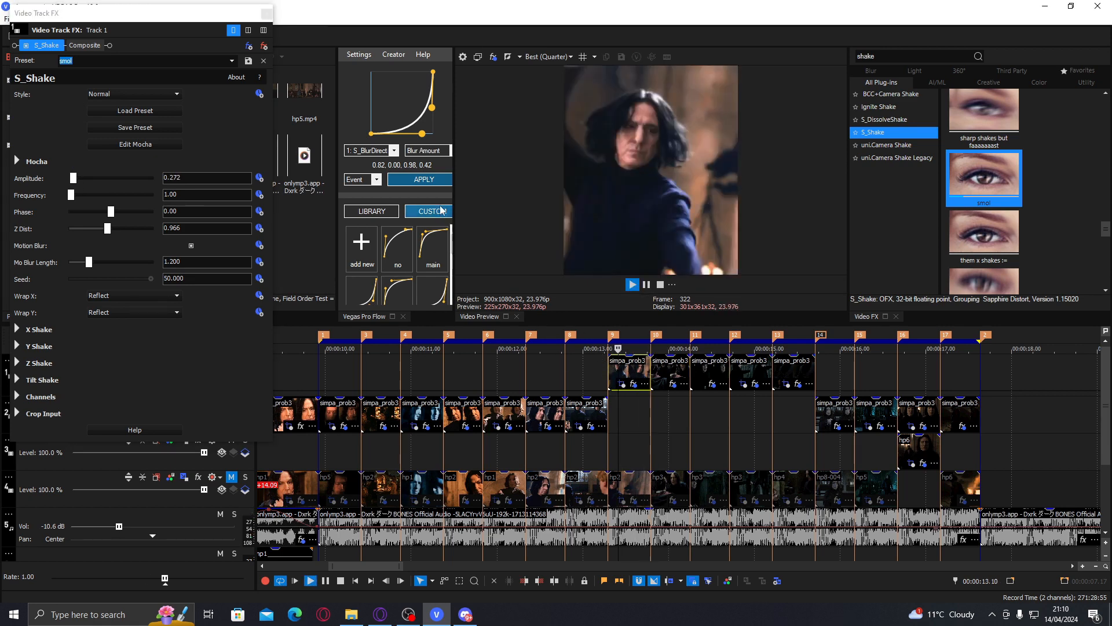
{"action": "key", "text": "space"}
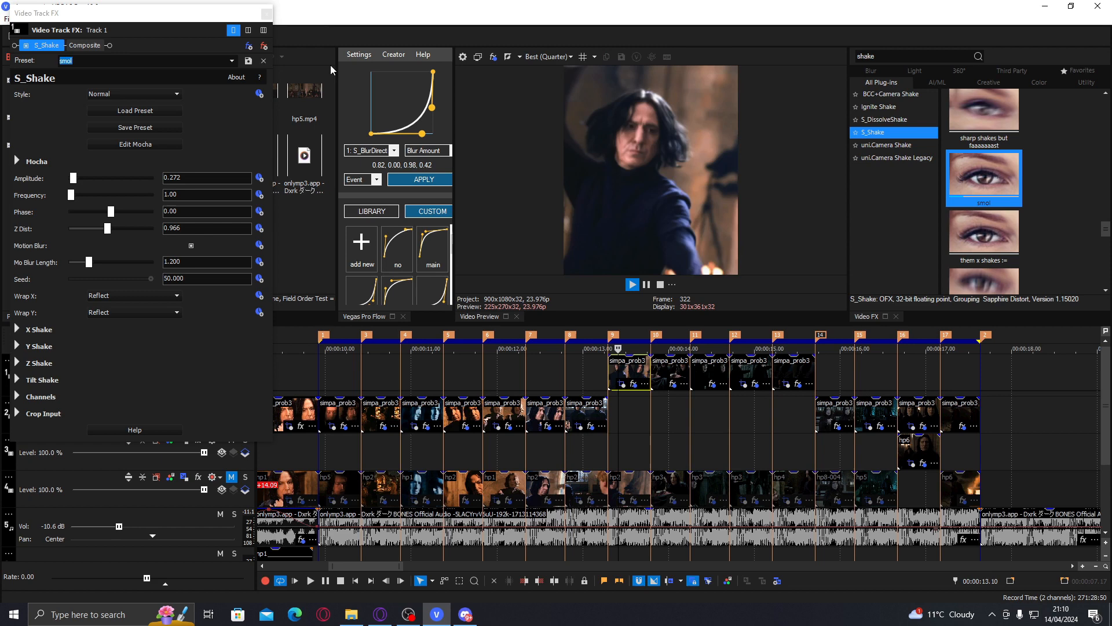
{"action": "left_click_drag", "start_coordinate": [73, 179], "coordinate": [76, 180]}
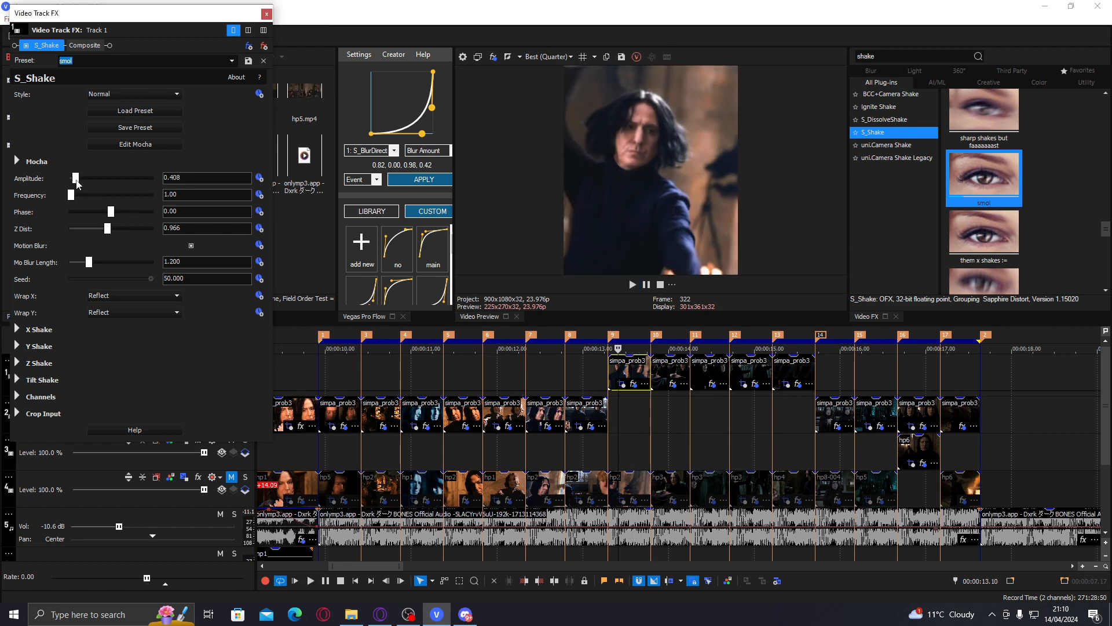
{"action": "left_click", "coordinate": [266, 14]}
Loop playback from marker 9 to just past marker 14 to check the shake on the top-track clips.
{"action": "key", "text": "space"}
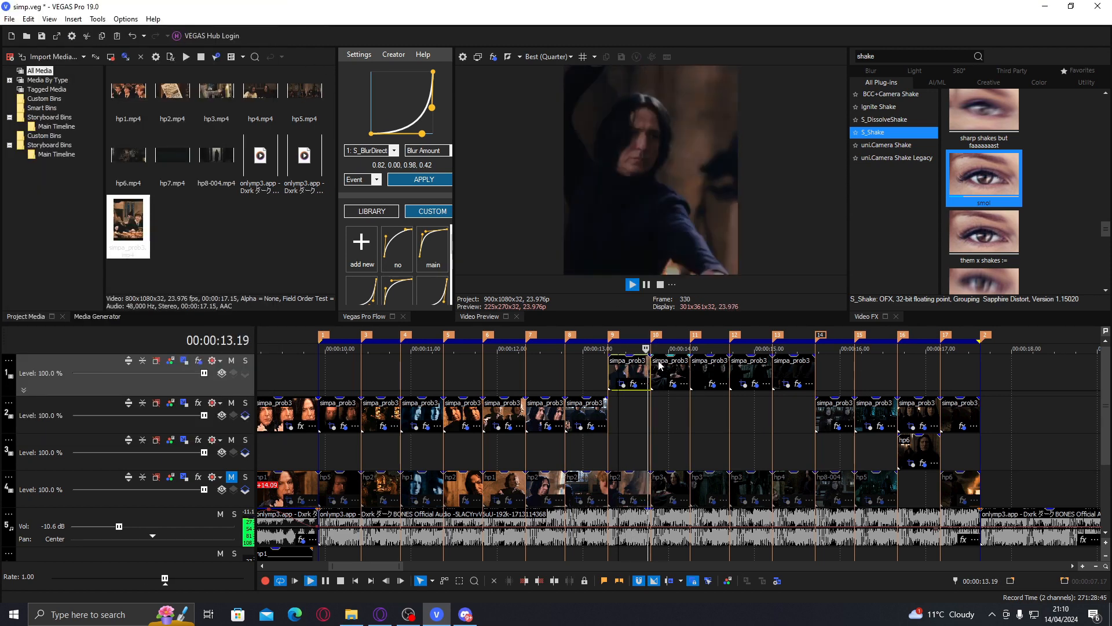
{"action": "key", "text": "space"}
{"action": "double_click", "coordinate": [636, 372]}
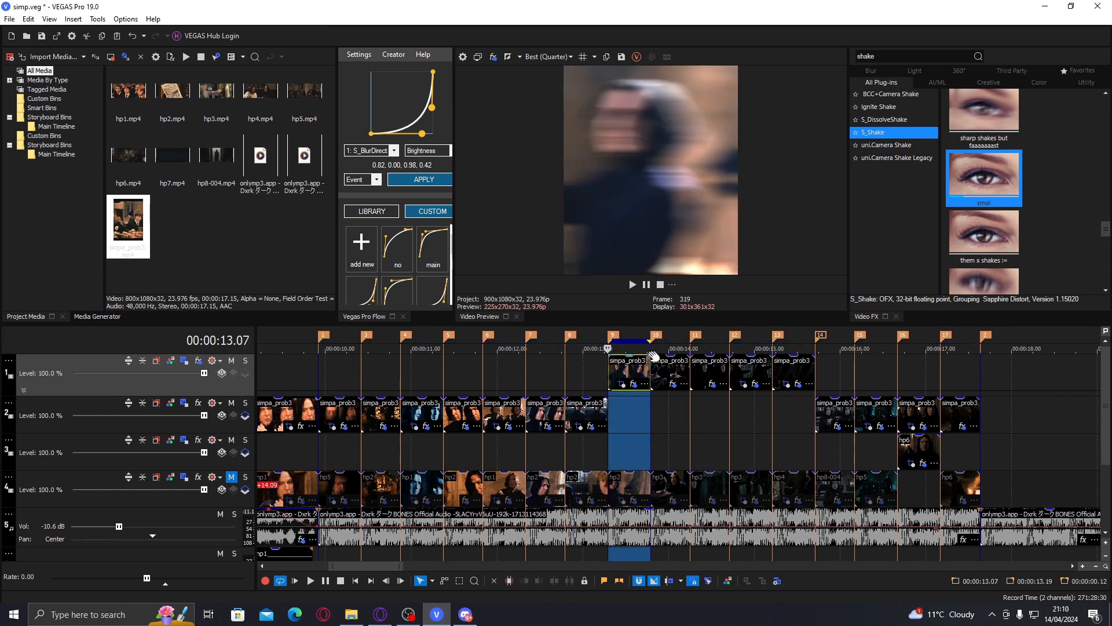
{"action": "left_click_drag", "start_coordinate": [649, 341], "coordinate": [832, 341]}
{"action": "key", "text": "space"}
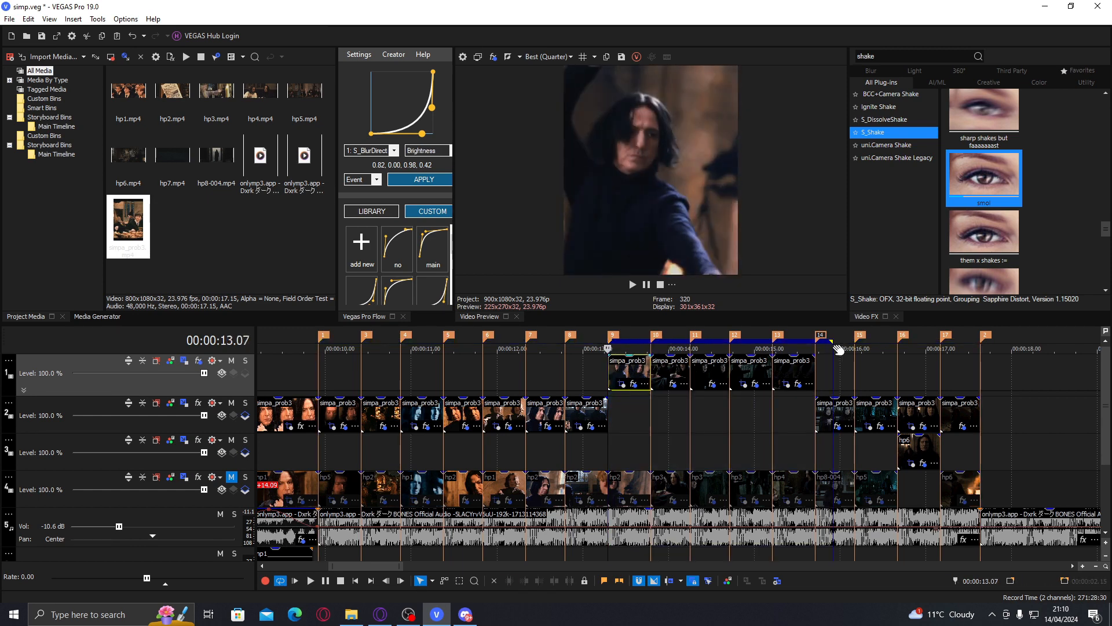
{"action": "key", "text": "space"}
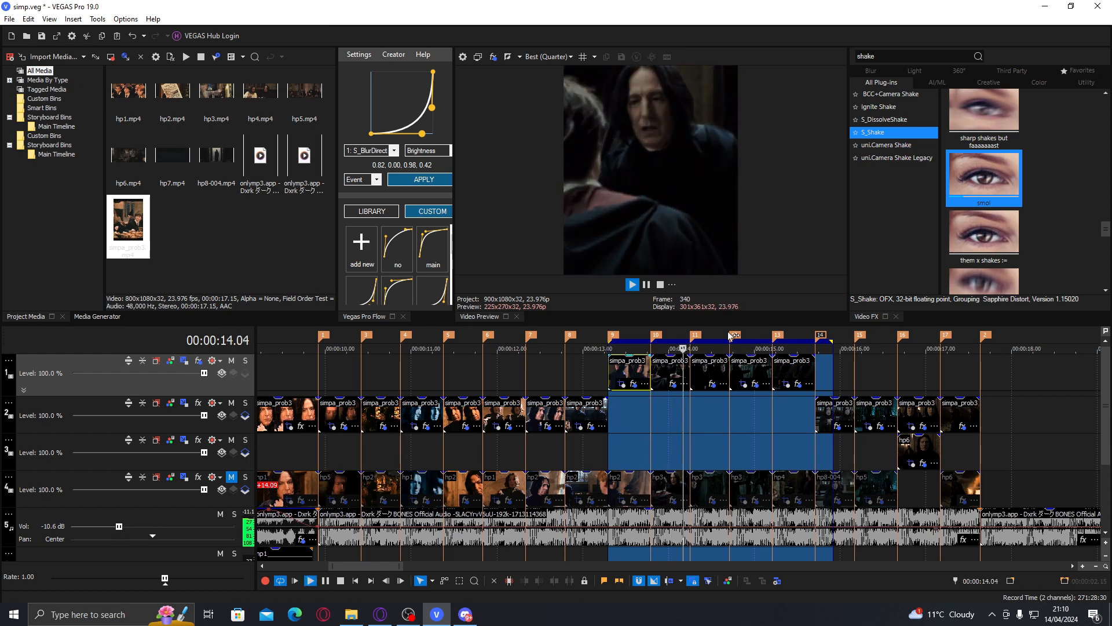
{"action": "left_click", "coordinate": [655, 372]}
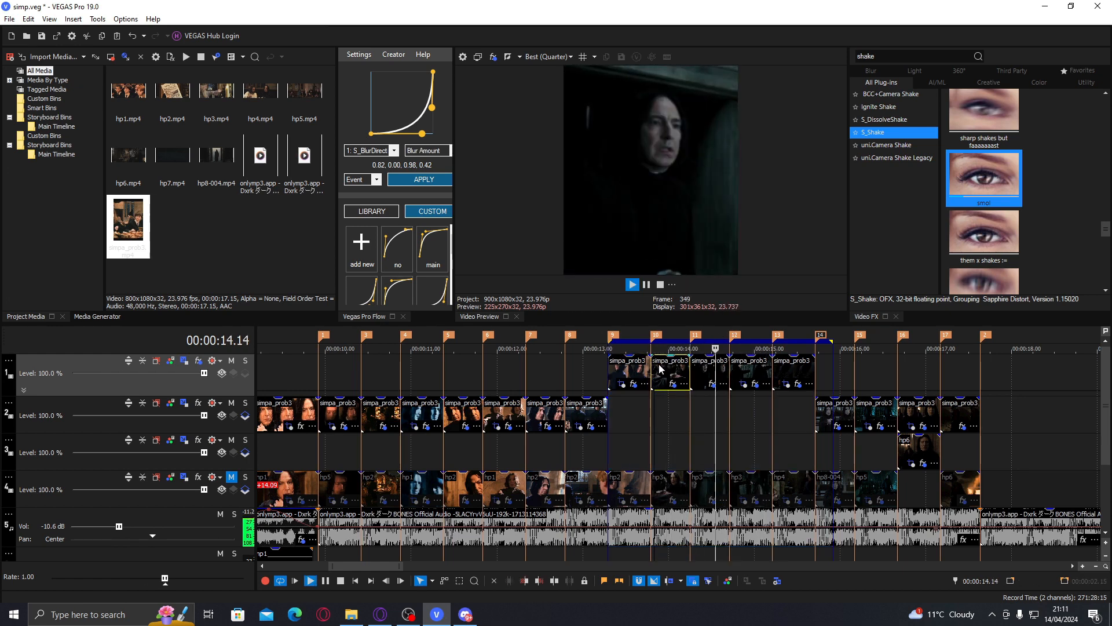
{"action": "key", "text": "space"}
Lower the video preview quality to Good (Quarter) and replay the shaken clips from marker 9 onward.
{"action": "left_click", "coordinate": [538, 57]}
{"action": "mouse_move", "coordinate": [580, 94]}
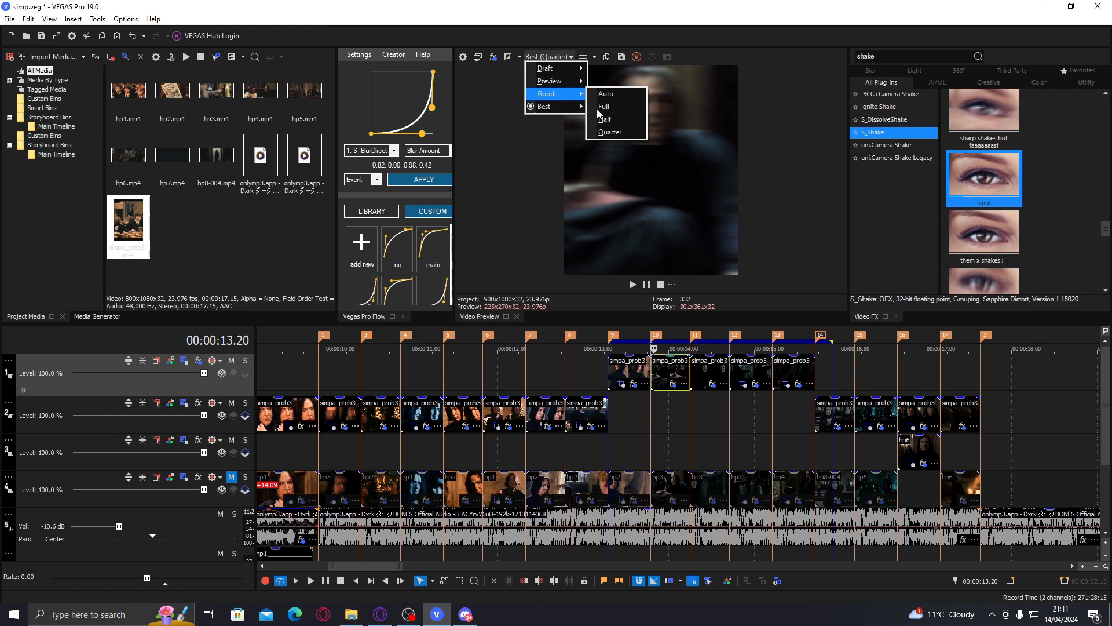
{"action": "left_click", "coordinate": [607, 132]}
{"action": "key", "text": "space"}
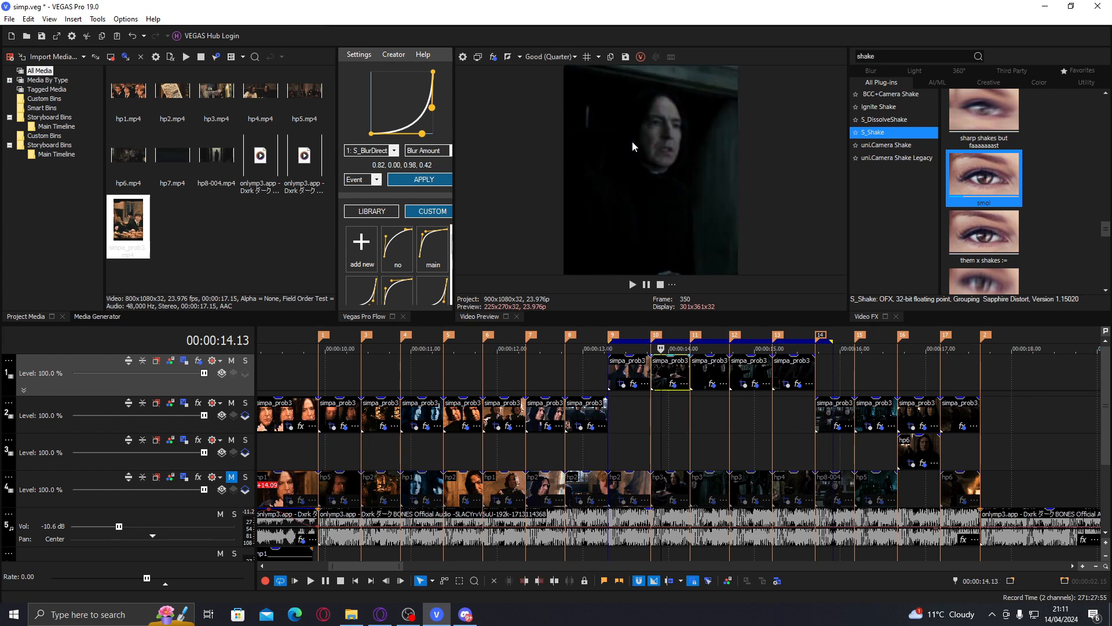
{"action": "left_click", "coordinate": [680, 405]}
{"action": "key", "text": "space"}
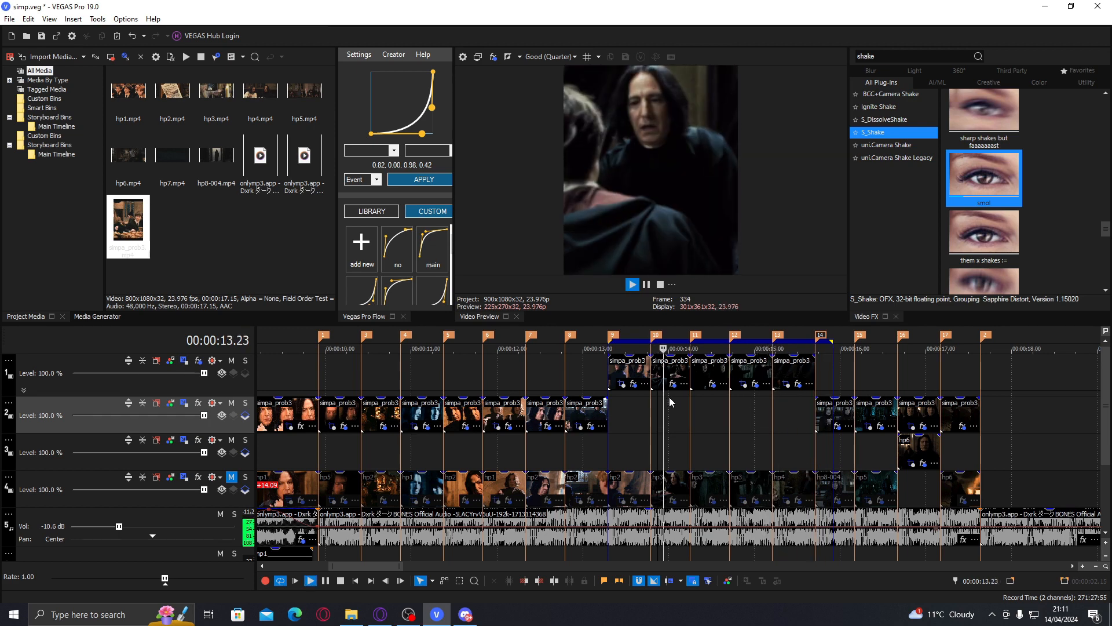
{"action": "left_click", "coordinate": [722, 375]}
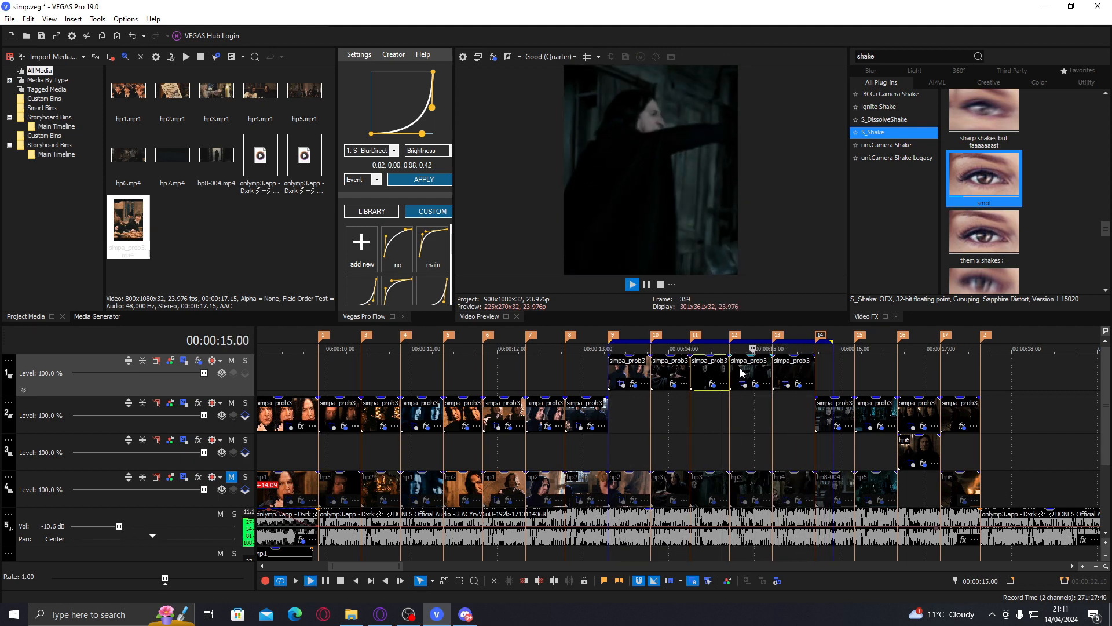
{"action": "left_click", "coordinate": [640, 371]}
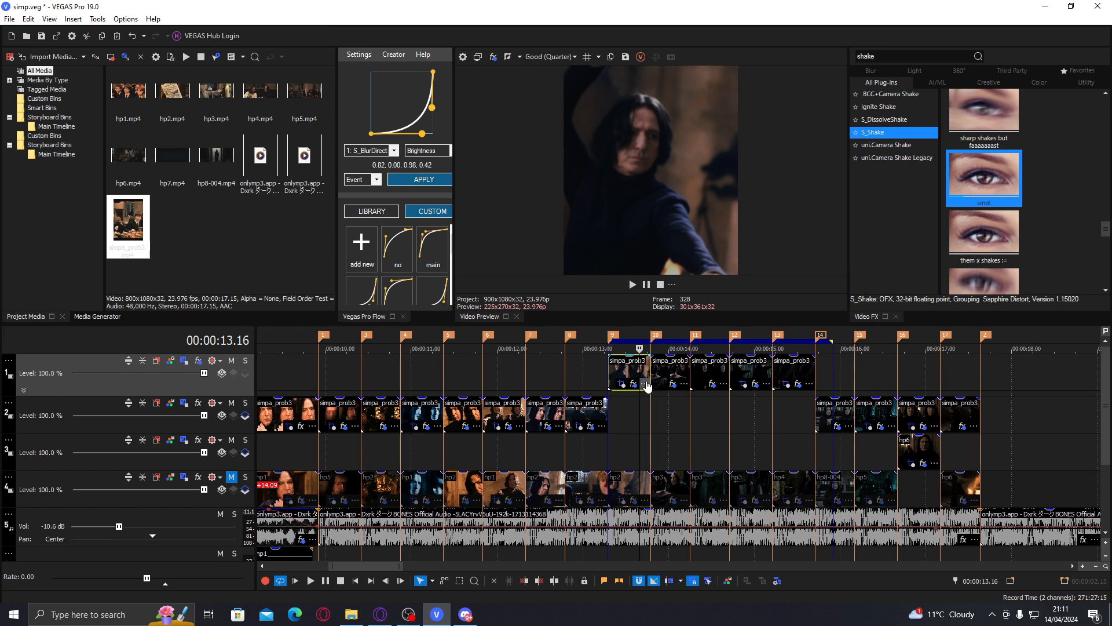
Delete the intermediate Z Dist keyframes from the first S_BlurMoCurves on the marker 10 clip, keeping only the end keyframes.
{"action": "left_click", "coordinate": [673, 384]}
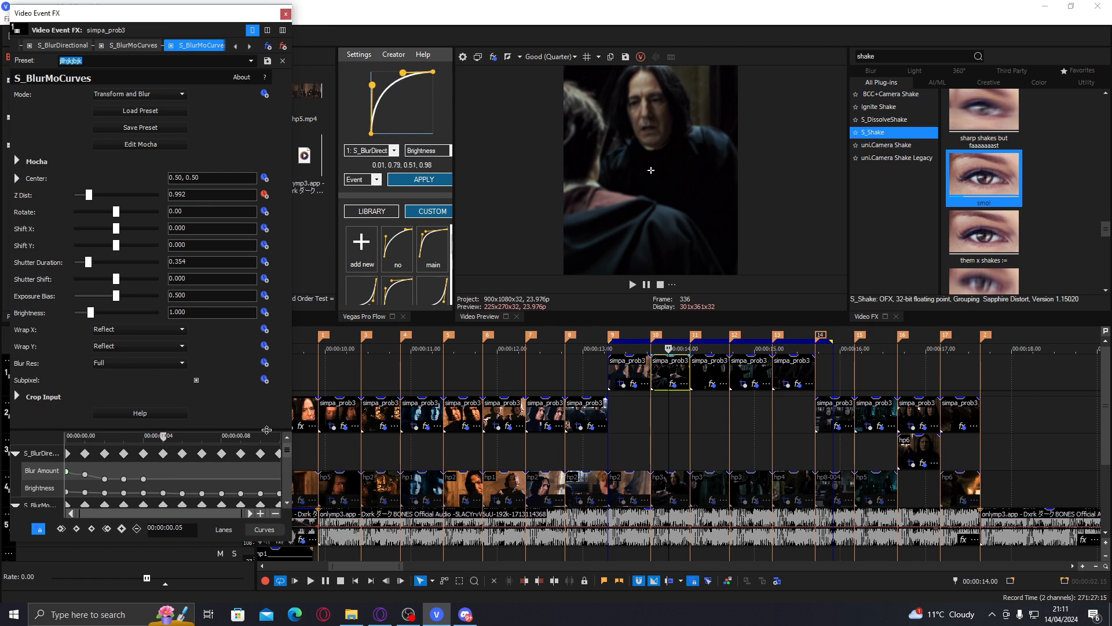
{"action": "left_click_drag", "start_coordinate": [267, 430], "coordinate": [263, 281]}
{"action": "left_click", "coordinate": [87, 380]}
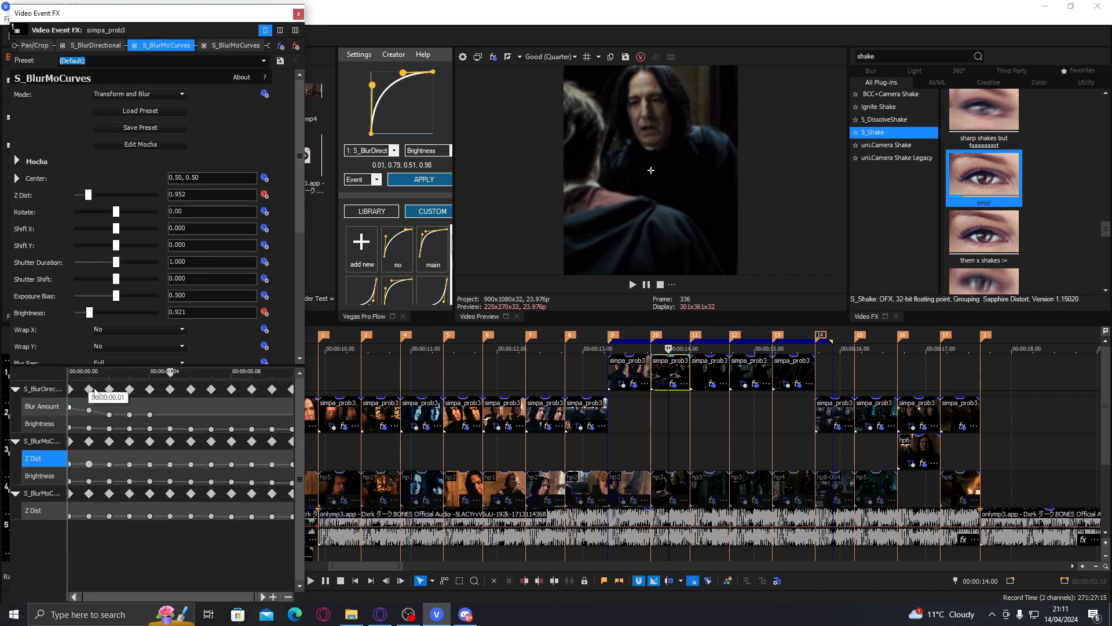
{"action": "left_click", "coordinate": [272, 464], "text": "shift"}
{"action": "key", "text": "Delete"}
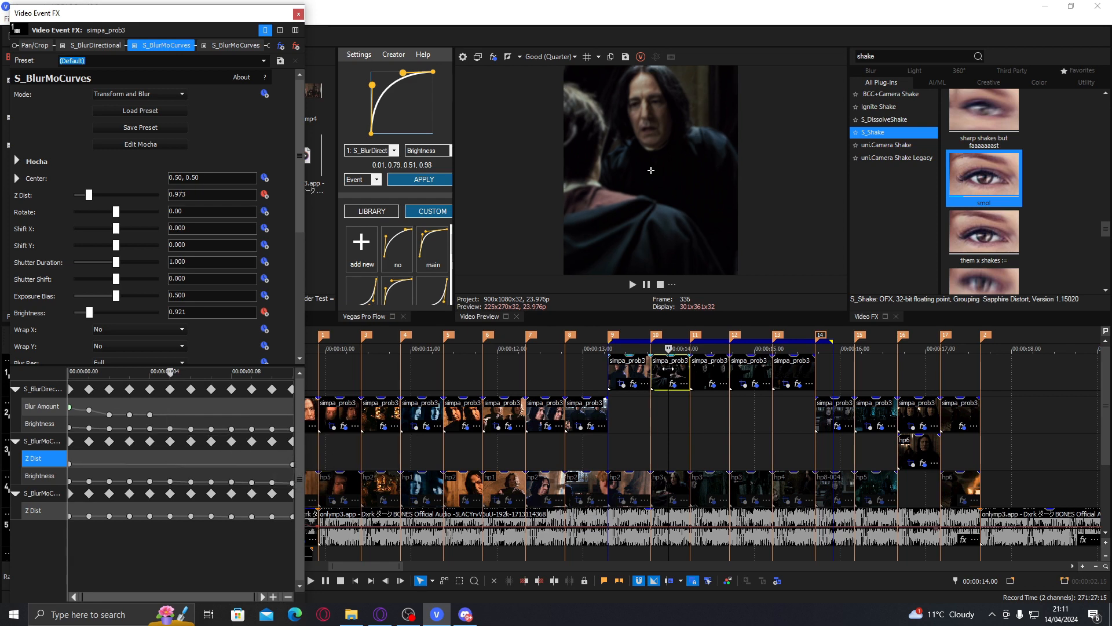
Apply the 0.01, 0.79, 0.51, 0.98 curve to the first S_BlurMoCurves Z Dist on the marker 10 clip.
{"action": "left_click", "coordinate": [384, 150]}
{"action": "left_click", "coordinate": [375, 198]}
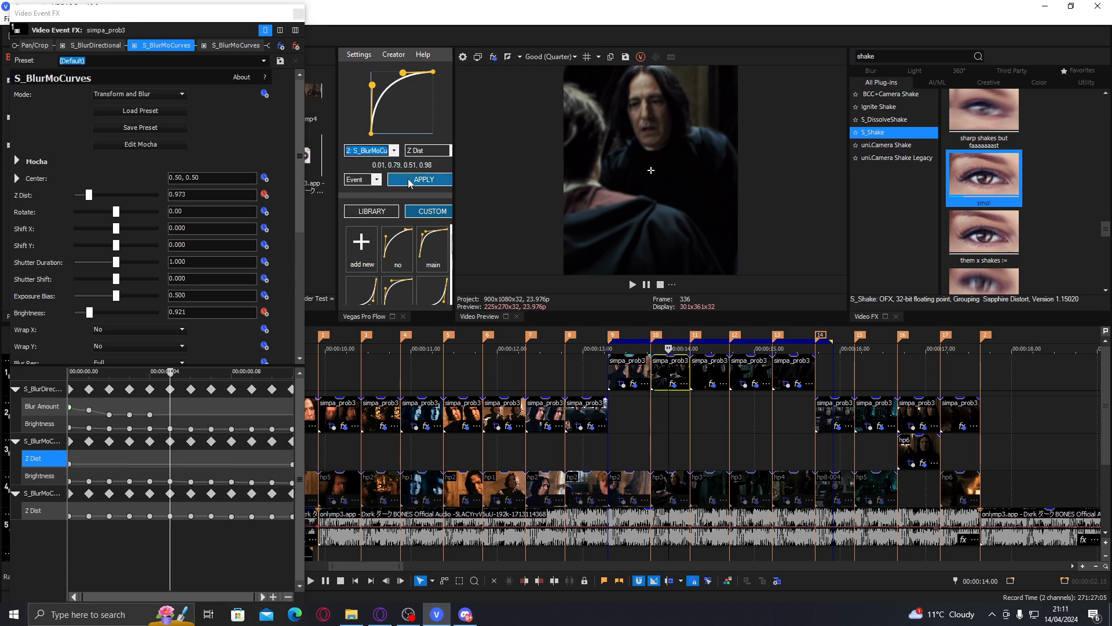
{"action": "left_click", "coordinate": [298, 13]}
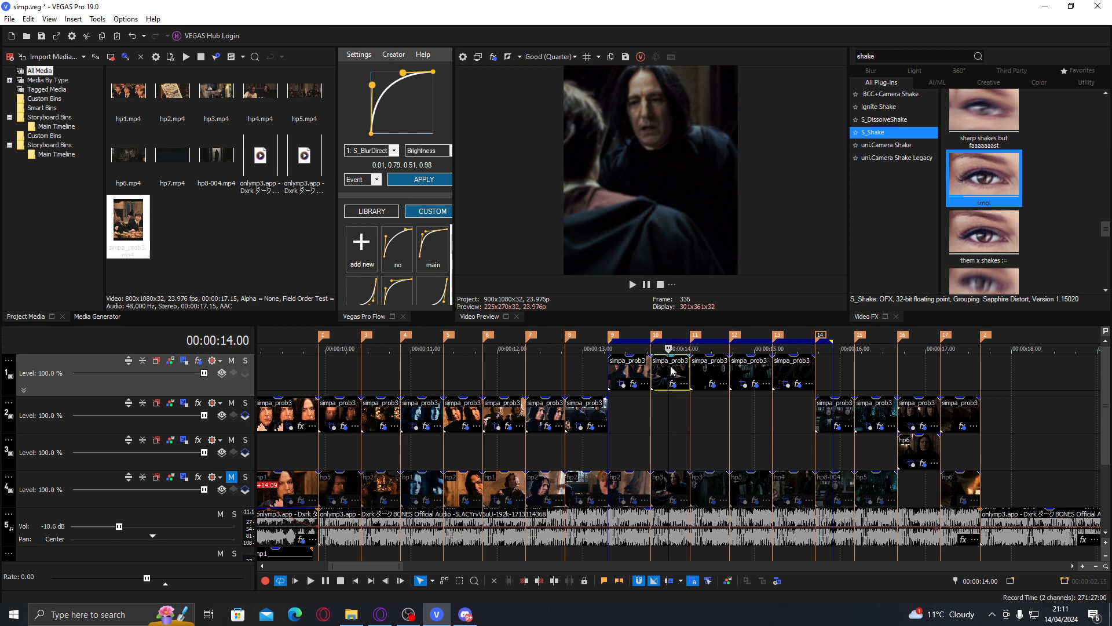
Paste the marker 10 clip's event attributes onto the clips at markers 11, 12 and 13, then check the last one's effects.
{"action": "right_click", "coordinate": [756, 369]}
{"action": "left_click", "coordinate": [788, 247]}
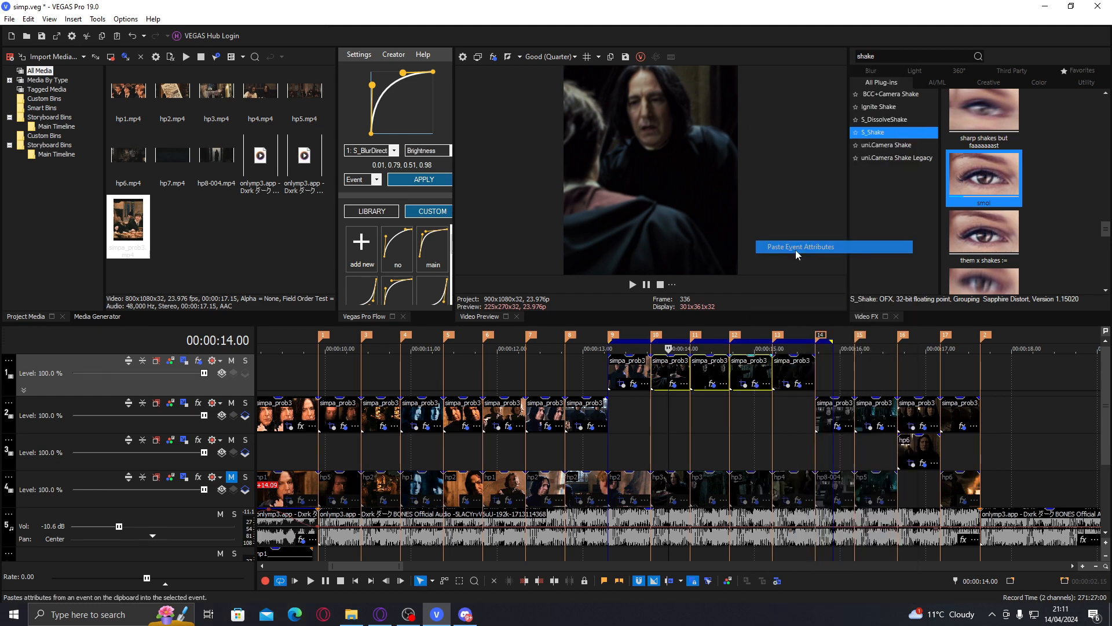
{"action": "left_click", "coordinate": [789, 368]}
{"action": "right_click", "coordinate": [790, 368]}
{"action": "left_click", "coordinate": [823, 247]}
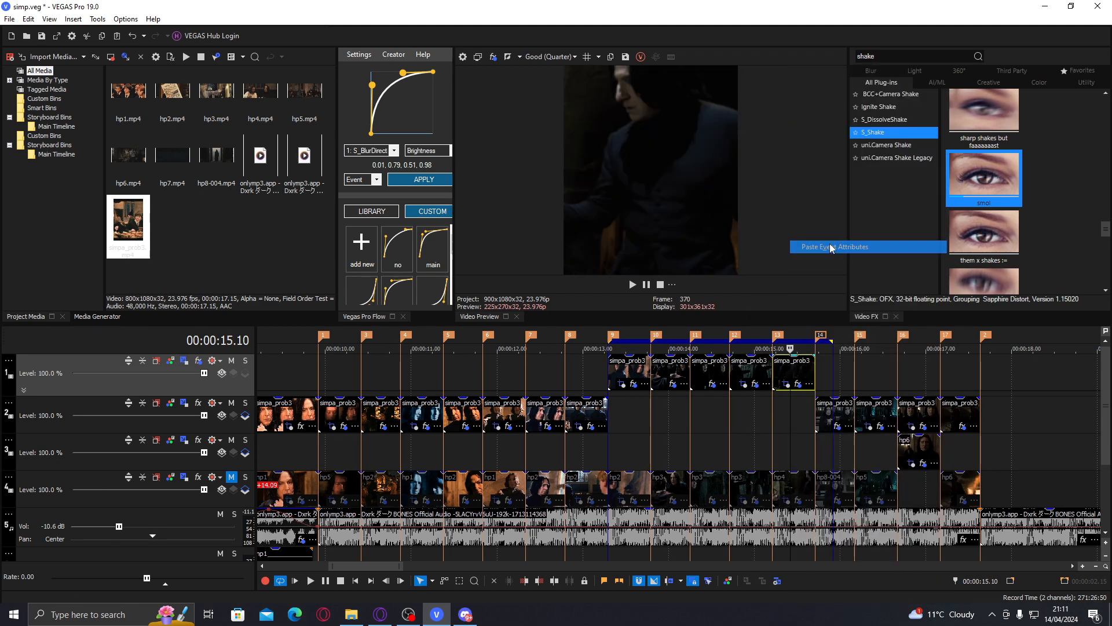
{"action": "left_click", "coordinate": [798, 384]}
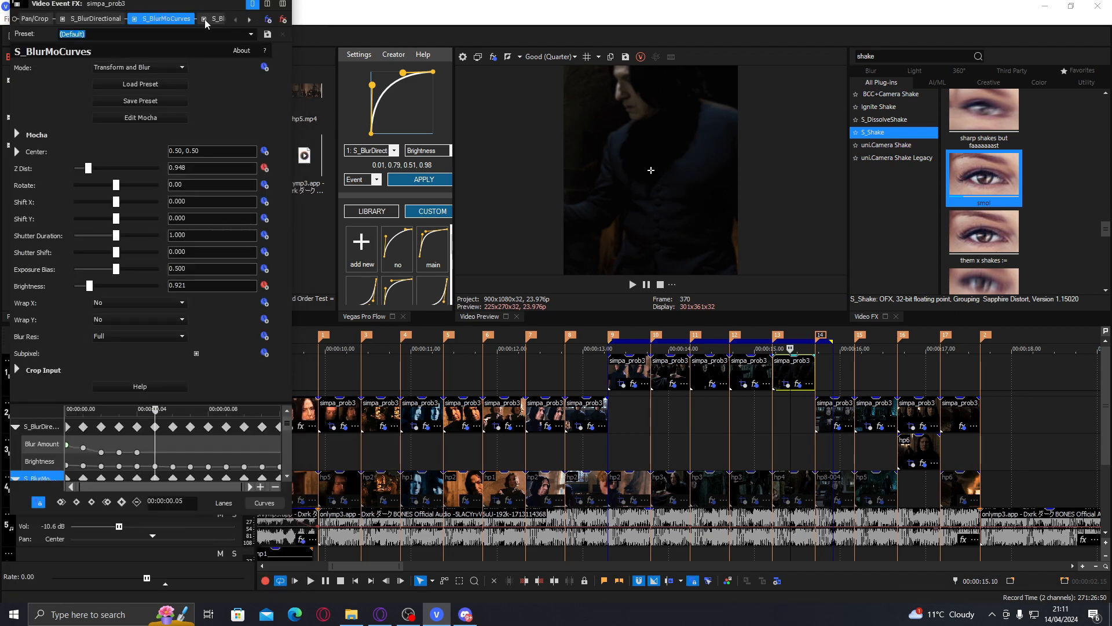
{"action": "left_click_drag", "start_coordinate": [295, 18], "coordinate": [292, 19]}
{"action": "left_click", "coordinate": [277, 9]}
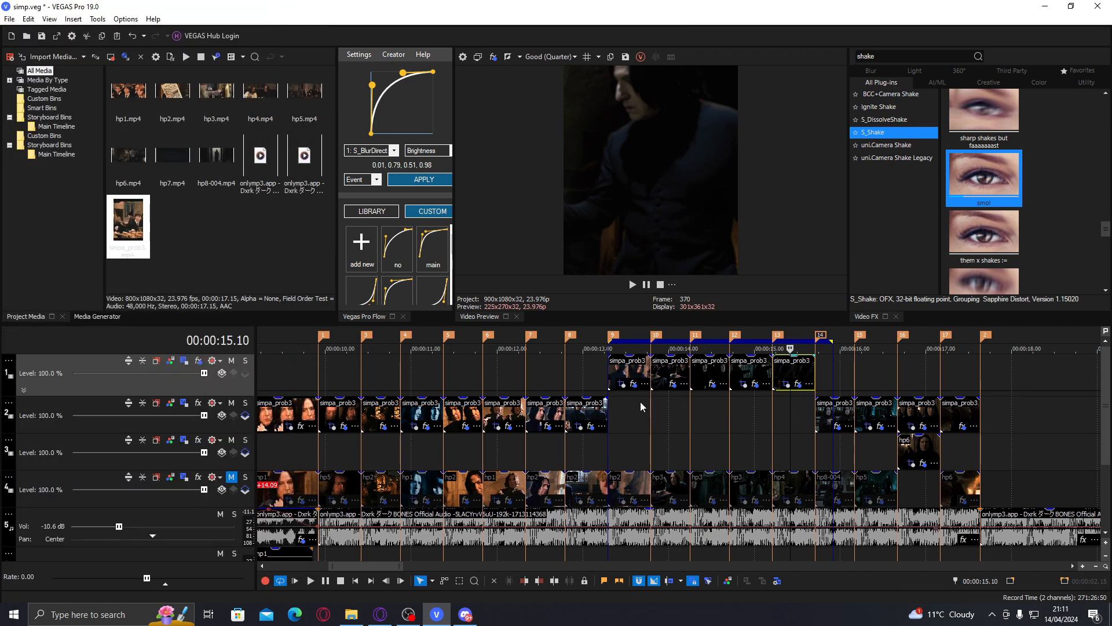
Play back the re-eased clips from marker 9 onward.
{"action": "left_click", "coordinate": [627, 402]}
{"action": "key", "text": "space"}
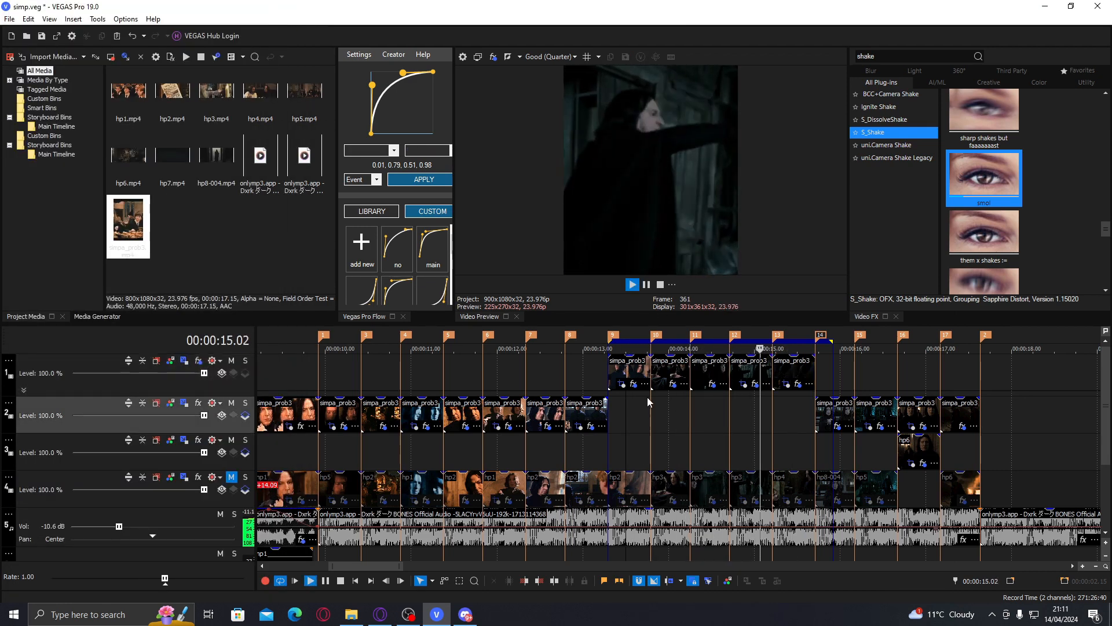
{"action": "key", "text": "space"}
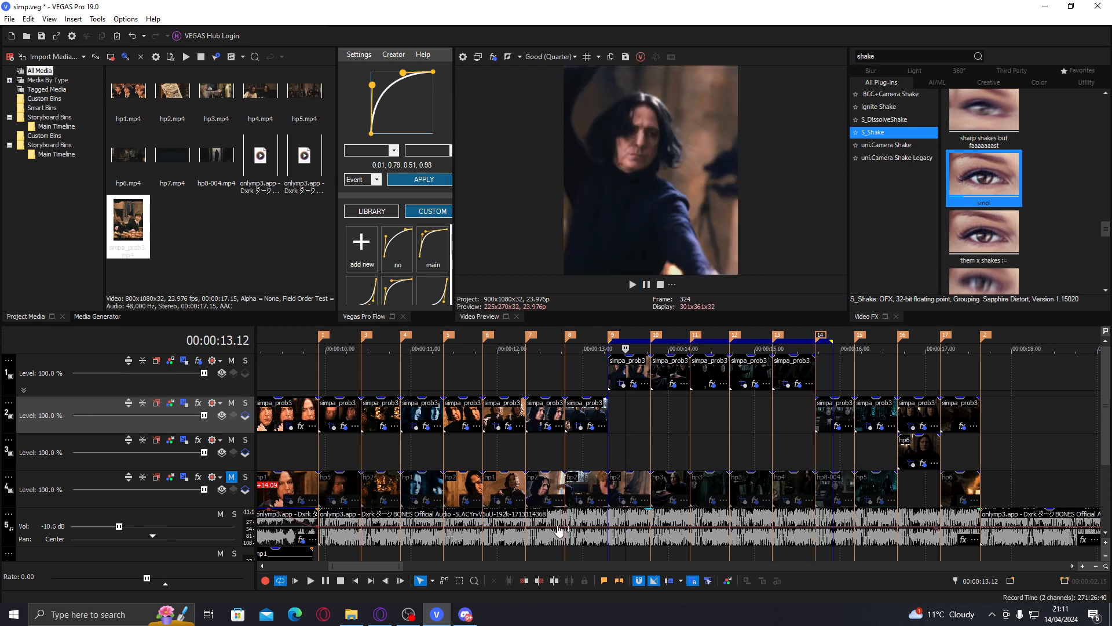
Set the loop region to the main audio event's full length and play back the edit from its start.
{"action": "double_click", "coordinate": [555, 545]}
{"action": "key", "text": "space"}
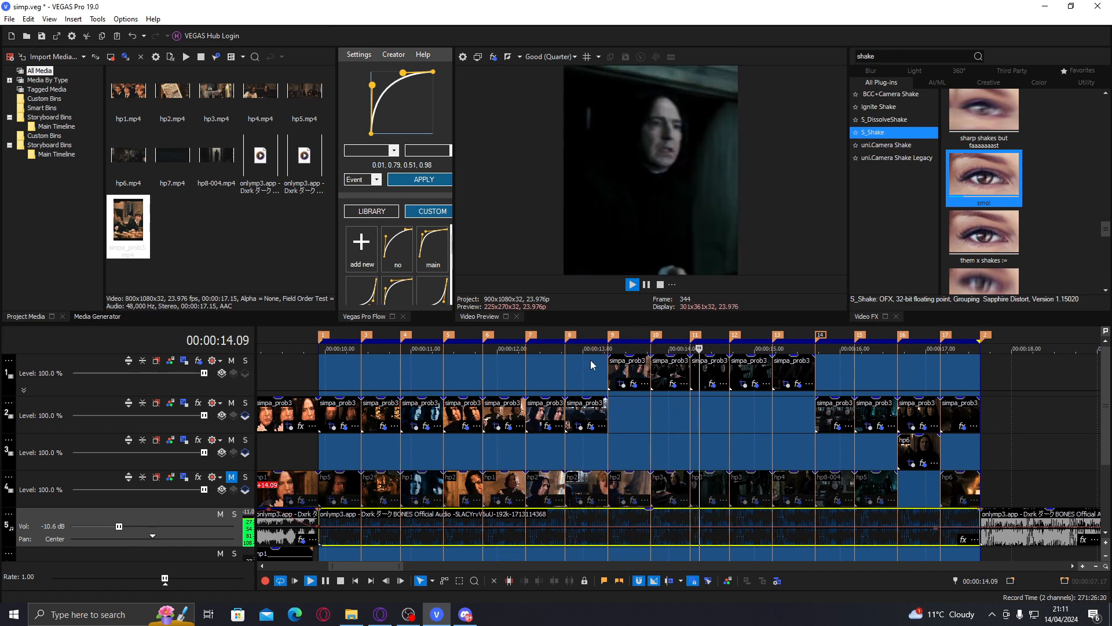
{"action": "key", "text": "space"}
{"action": "left_click", "coordinate": [344, 373]}
{"action": "key", "text": "space"}
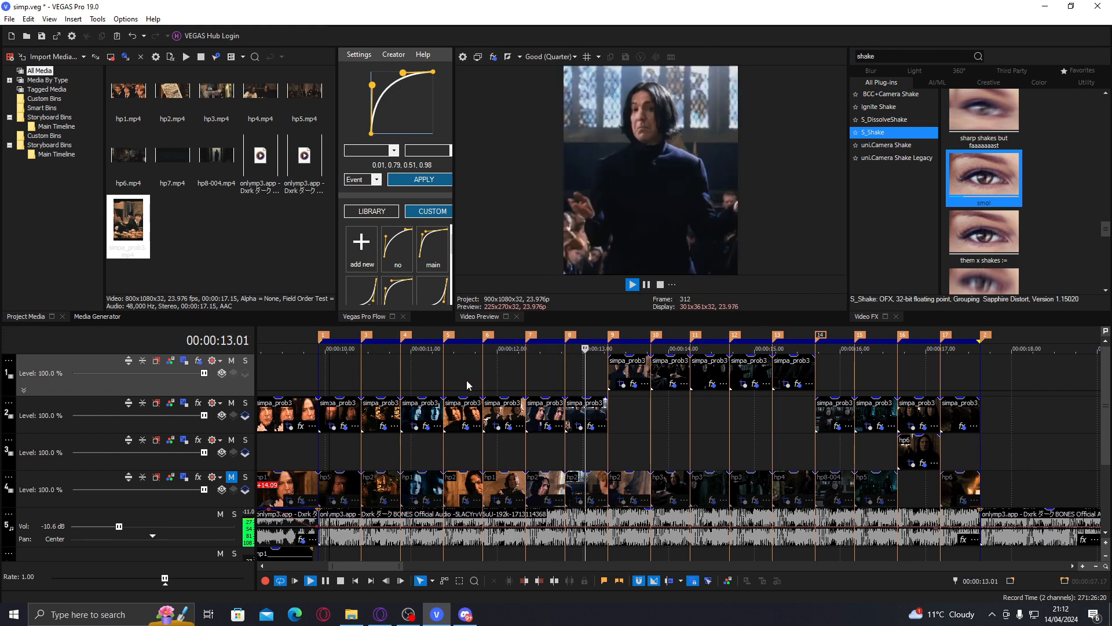
{"action": "left_click", "coordinate": [443, 370]}
{"action": "key", "text": "space"}
{"action": "key", "text": "space"}
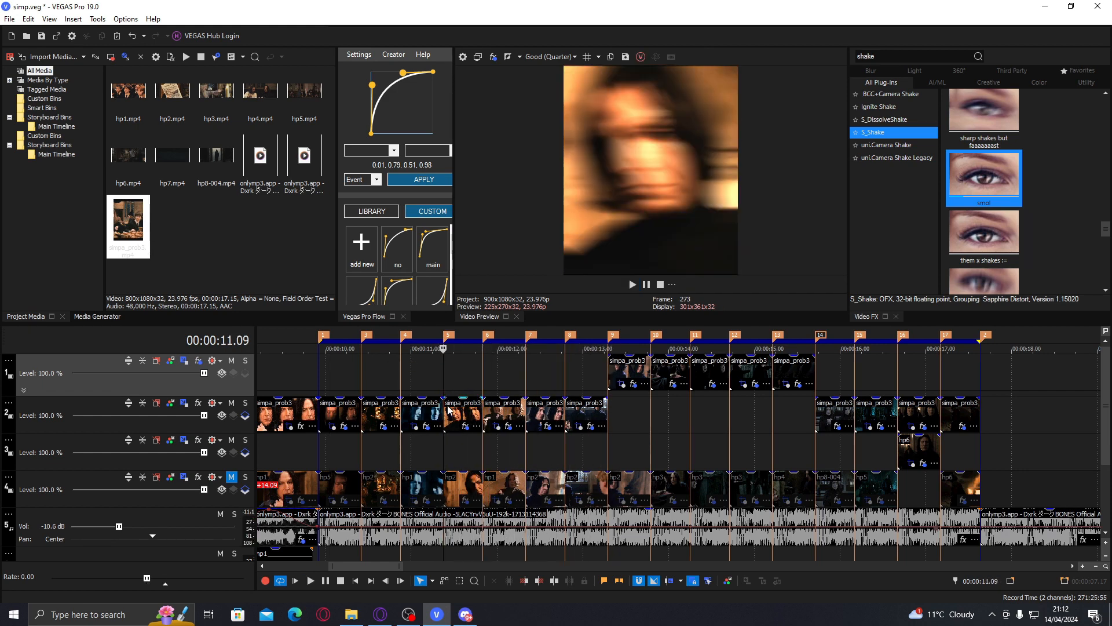
Save the project and move the clips at markers 6, 7 and 8 up to the top track.
{"action": "left_click", "coordinate": [462, 415]}
{"action": "key", "text": "ctrl+s"}
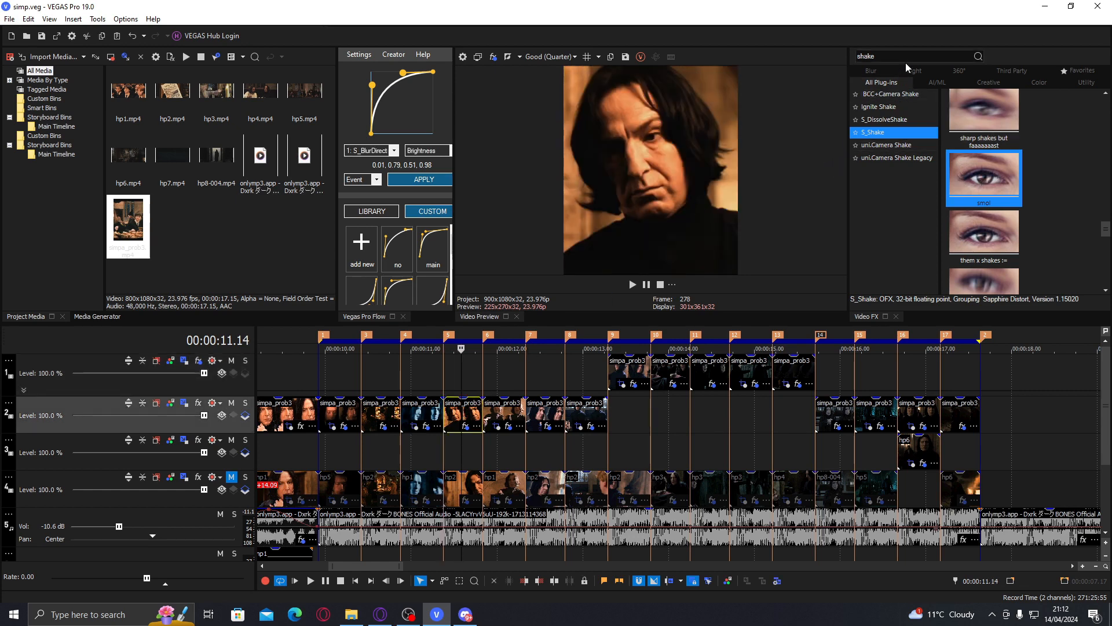
{"action": "left_click", "coordinate": [582, 411], "text": "shift"}
{"action": "left_click_drag", "start_coordinate": [581, 411], "coordinate": [580, 379]}
{"action": "left_click", "coordinate": [498, 372]}
Find the S_BlurMoCurves effect and add it to the marker 6 clip on the top track.
{"action": "left_click", "coordinate": [507, 365]}
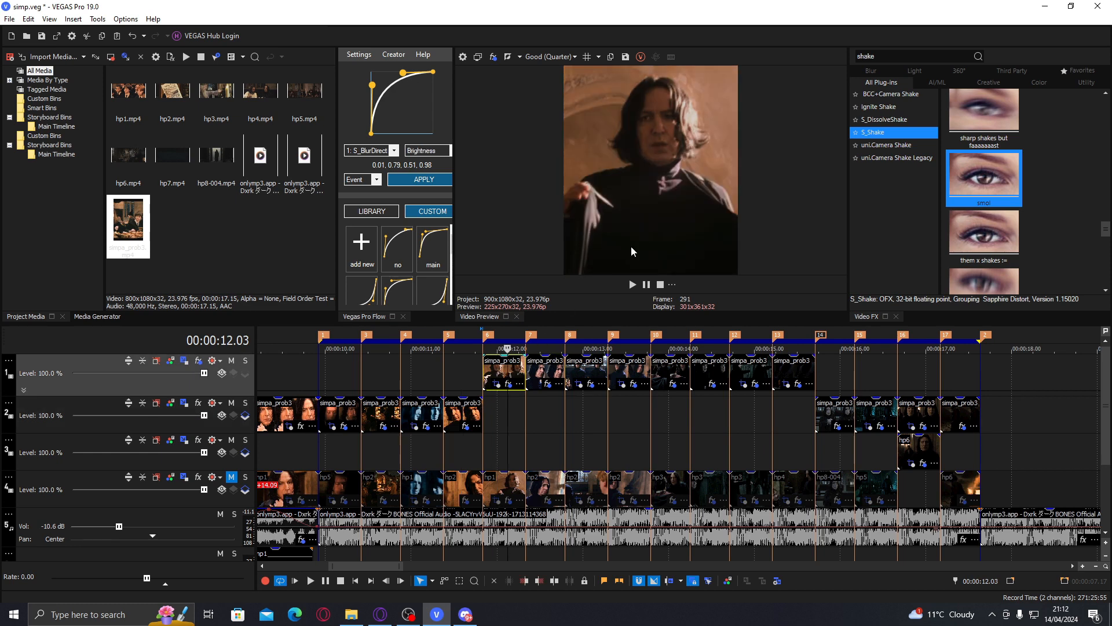
{"action": "type", "text": "blujrmo"}
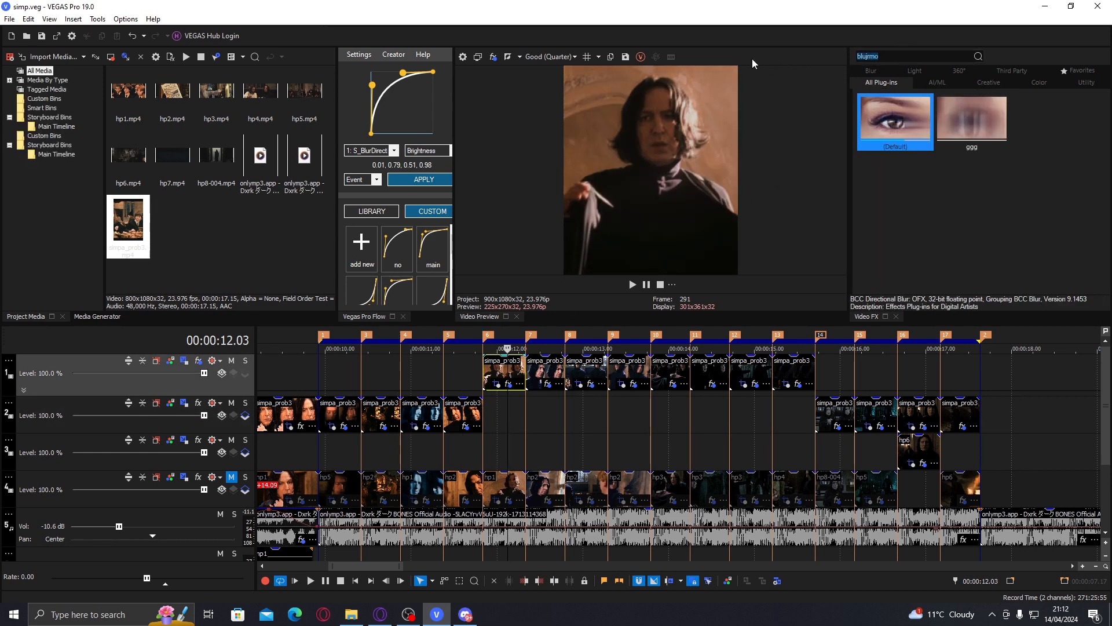
{"action": "type", "text": "blurmo"}
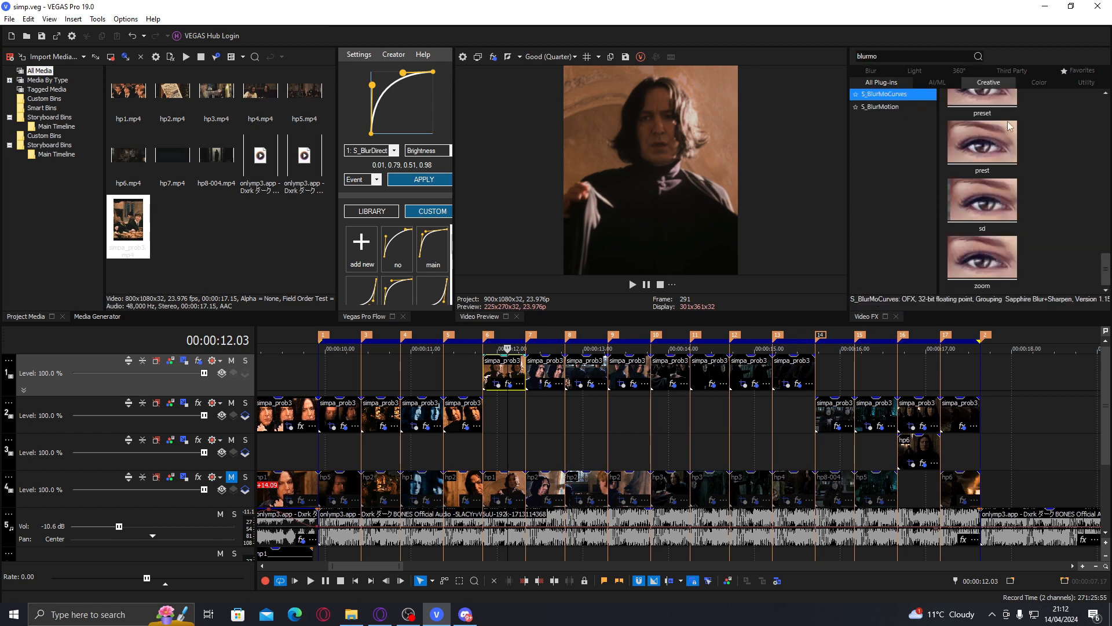
{"action": "left_click", "coordinate": [507, 386]}
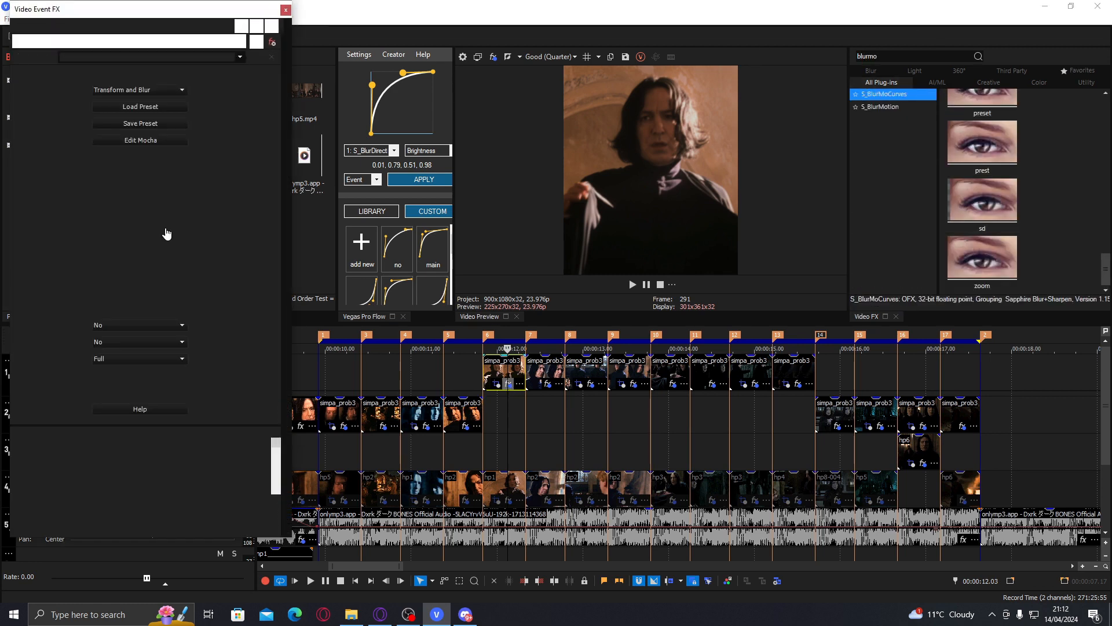
Animate the new S_BlurMoCurves Z Dist from 0.9 at the clip's start to its default at the end, with Shutter Duration 0.286.
{"action": "left_click_drag", "start_coordinate": [164, 431], "coordinate": [163, 317]}
{"action": "type", "text": "0.9"}
{"action": "key", "text": "Return"}
{"action": "left_click", "coordinate": [265, 190]}
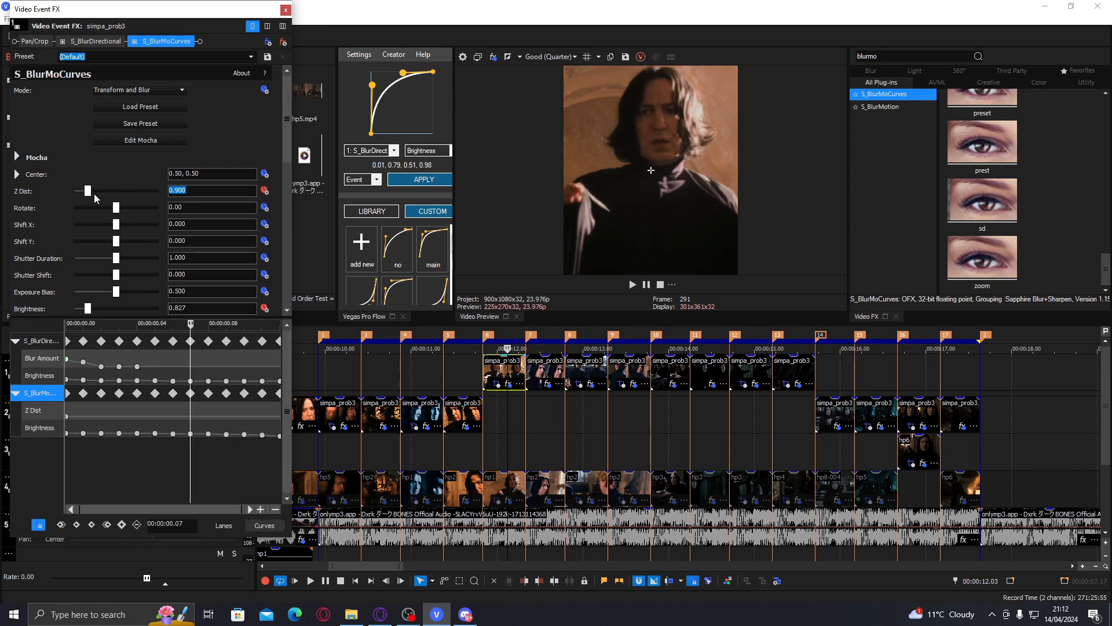
{"action": "double_click", "coordinate": [90, 191]}
{"action": "left_click_drag", "start_coordinate": [191, 416], "coordinate": [337, 422]}
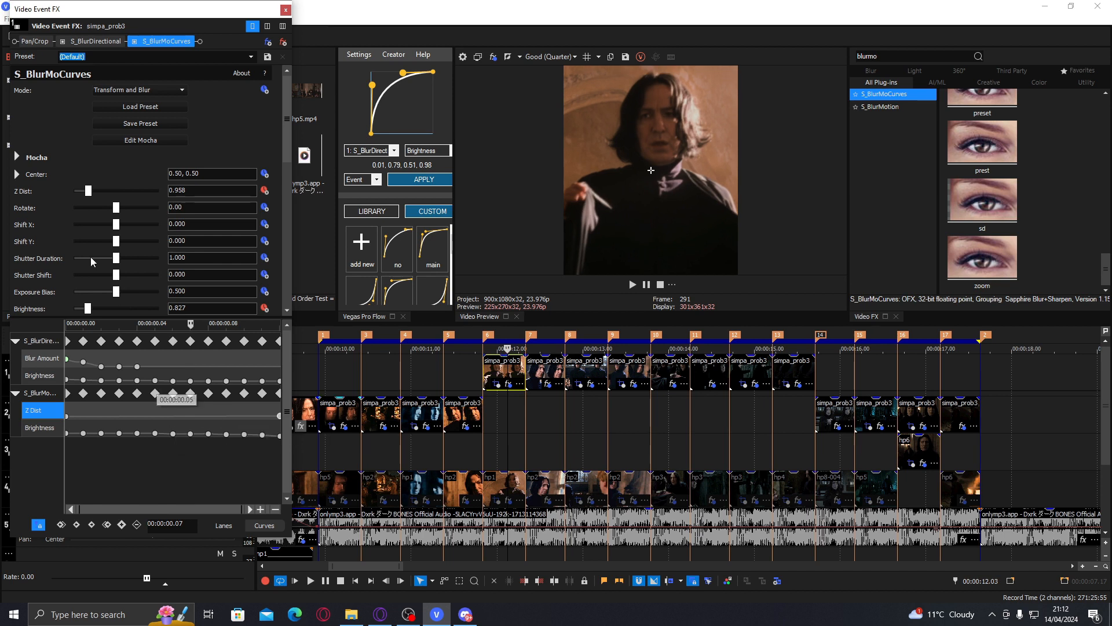
Ease the marker 6 clip's S_BlurMoCurves Z Dist keyframes with the 0.01, 0.79, 0.51, 0.98 curve.
{"action": "left_click", "coordinate": [512, 374]}
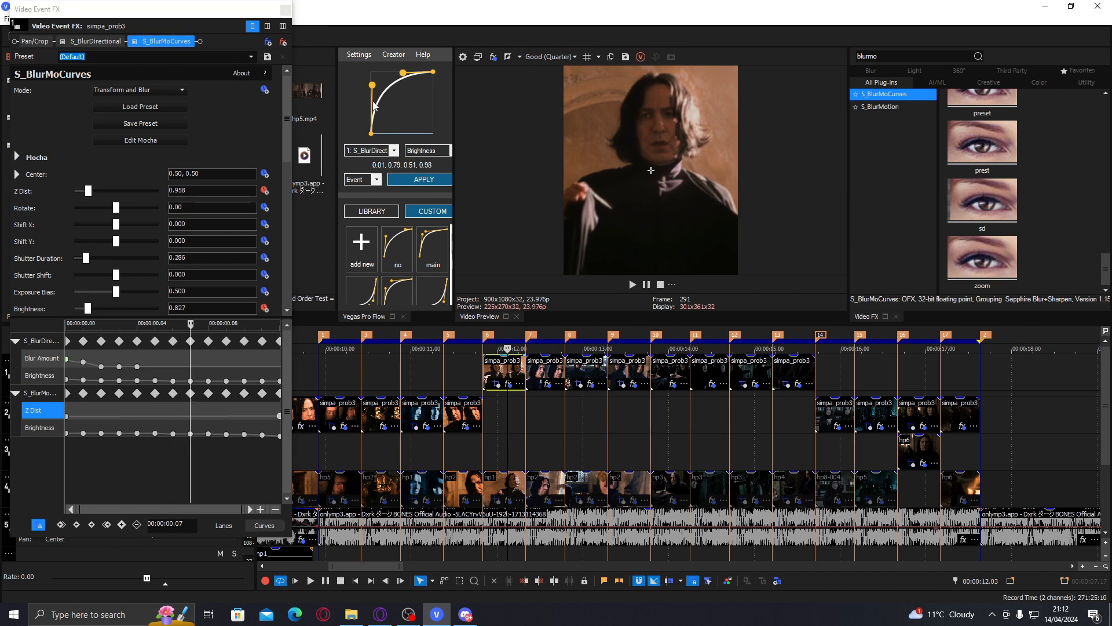
{"action": "left_click", "coordinate": [370, 153]}
{"action": "left_click", "coordinate": [376, 198]}
{"action": "left_click", "coordinate": [424, 180]}
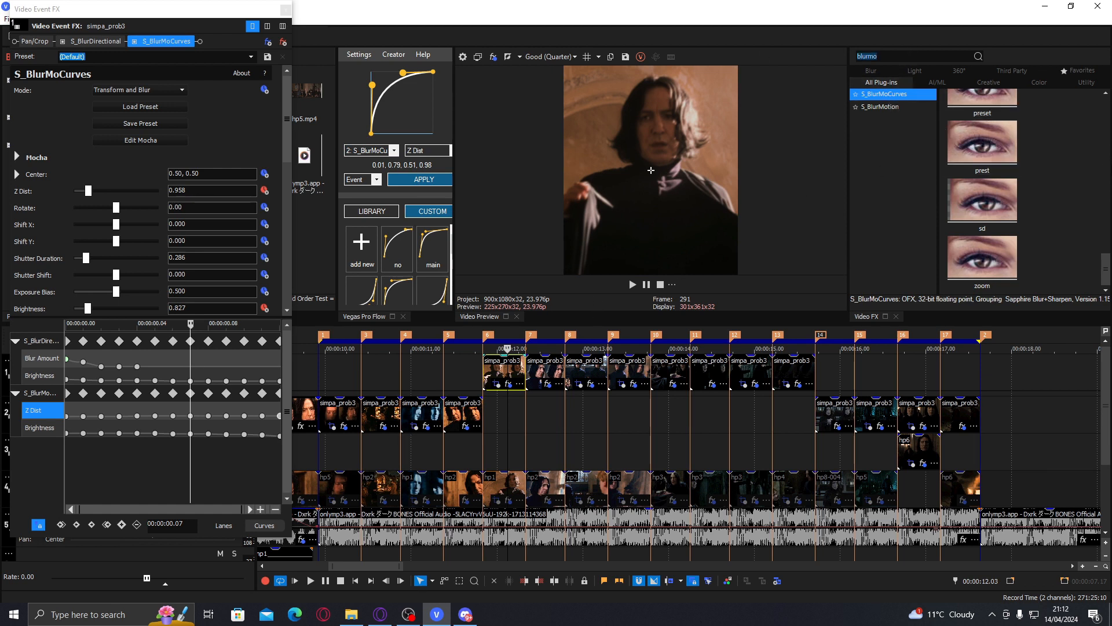
Add a second S_BlurMoCurves from the saved preset between flash and jo, animating its Z Dist from 0.94 to 1.
{"action": "scroll", "coordinate": [1093, 221], "scroll_direction": "up", "scroll_amount": 4}
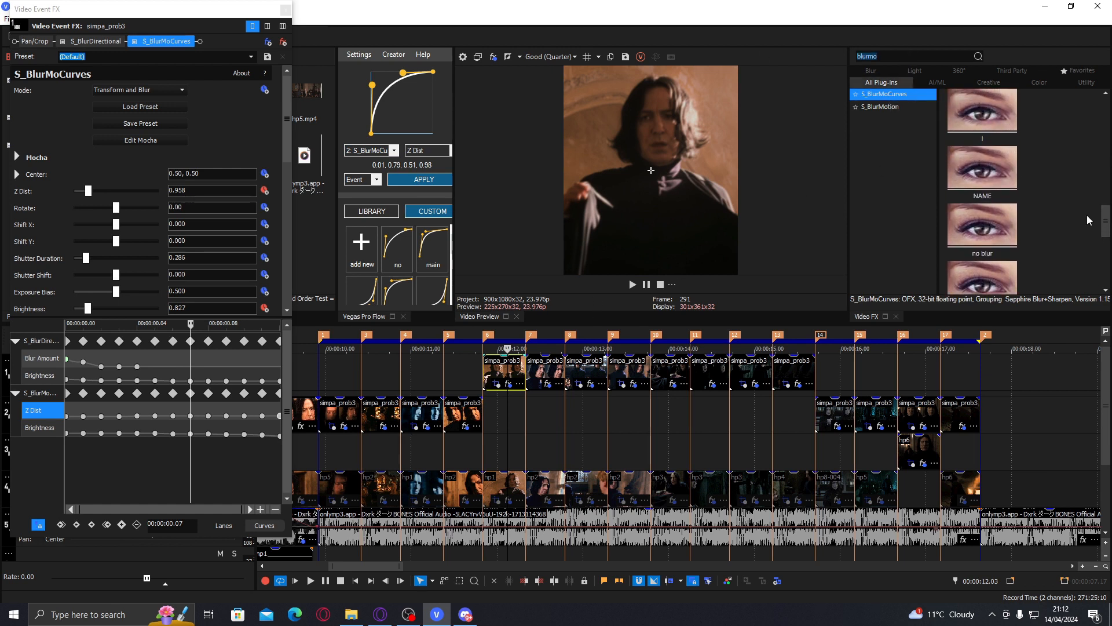
{"action": "left_click_drag", "start_coordinate": [1107, 228], "coordinate": [1107, 197]}
{"action": "left_click_drag", "start_coordinate": [983, 149], "coordinate": [99, 165]}
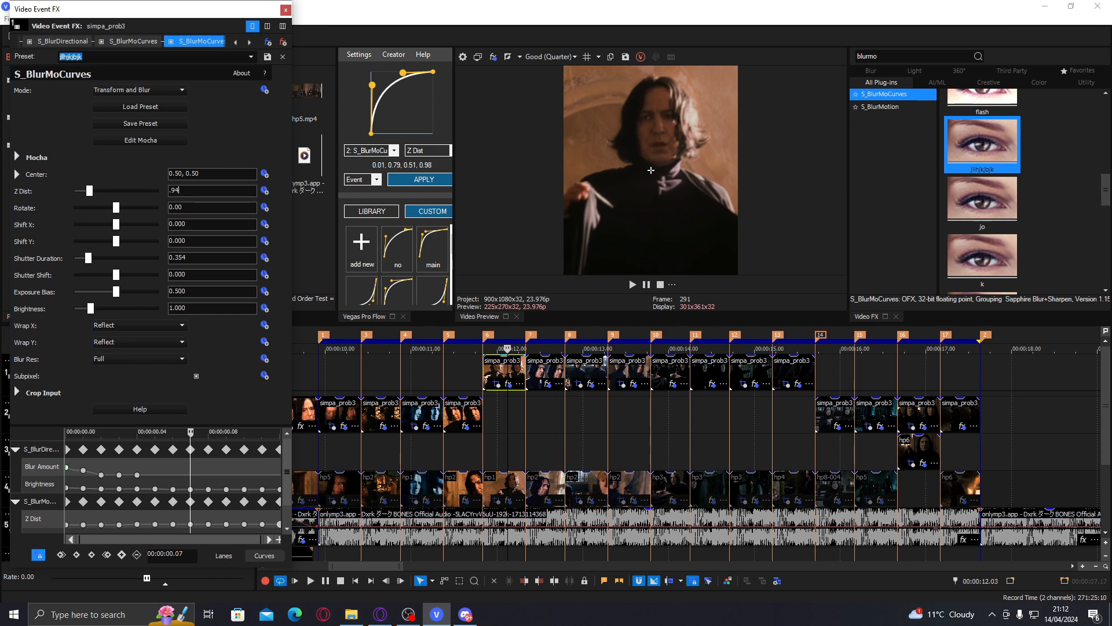
{"action": "key", "text": "Return"}
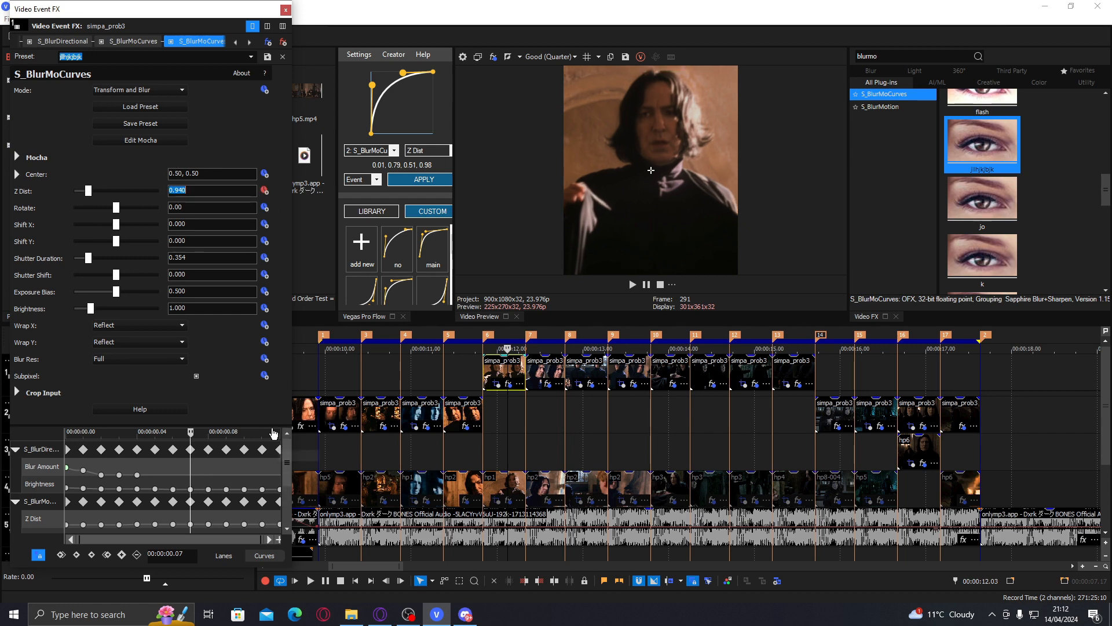
{"action": "left_click_drag", "start_coordinate": [271, 426], "coordinate": [267, 312]}
{"action": "left_click_drag", "start_coordinate": [115, 461], "coordinate": [331, 456]}
{"action": "left_click", "coordinate": [99, 191]}
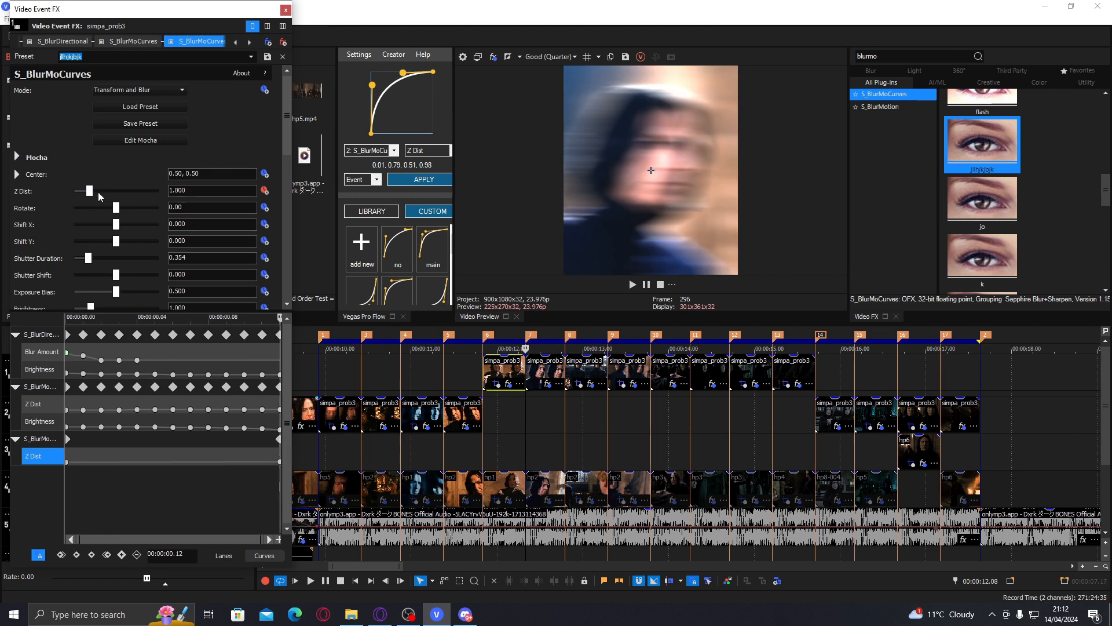
Ease the second S_BlurMoCurves Z Dist keyframes with the 0.75, 0.01, 0.95, 0.42 curve and close the effects window.
{"action": "left_click", "coordinate": [502, 374]}
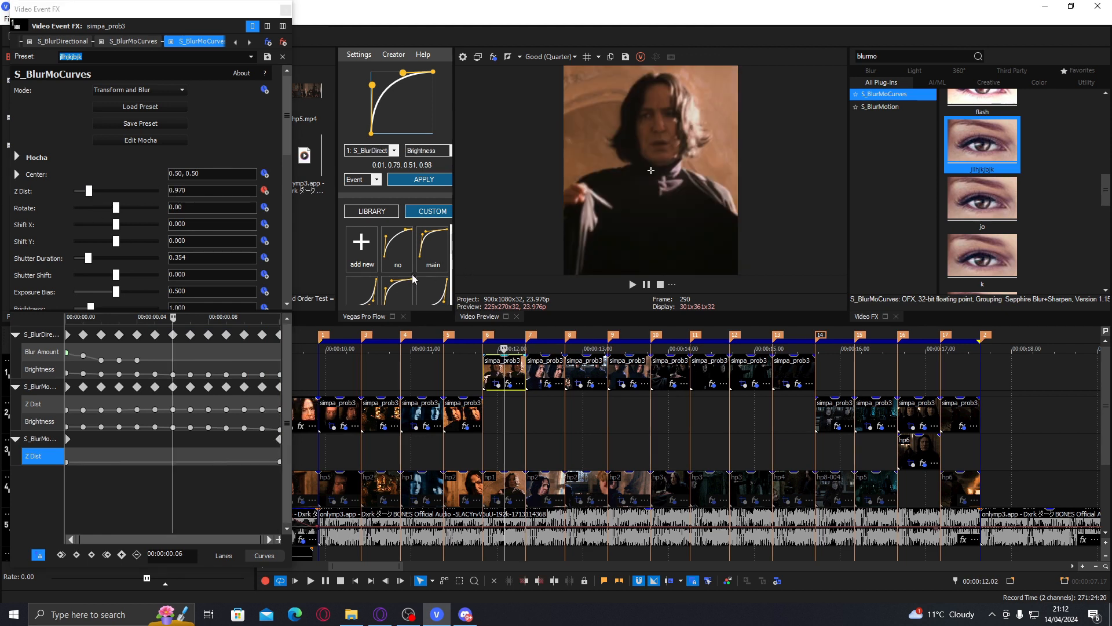
{"action": "left_click", "coordinate": [429, 298]}
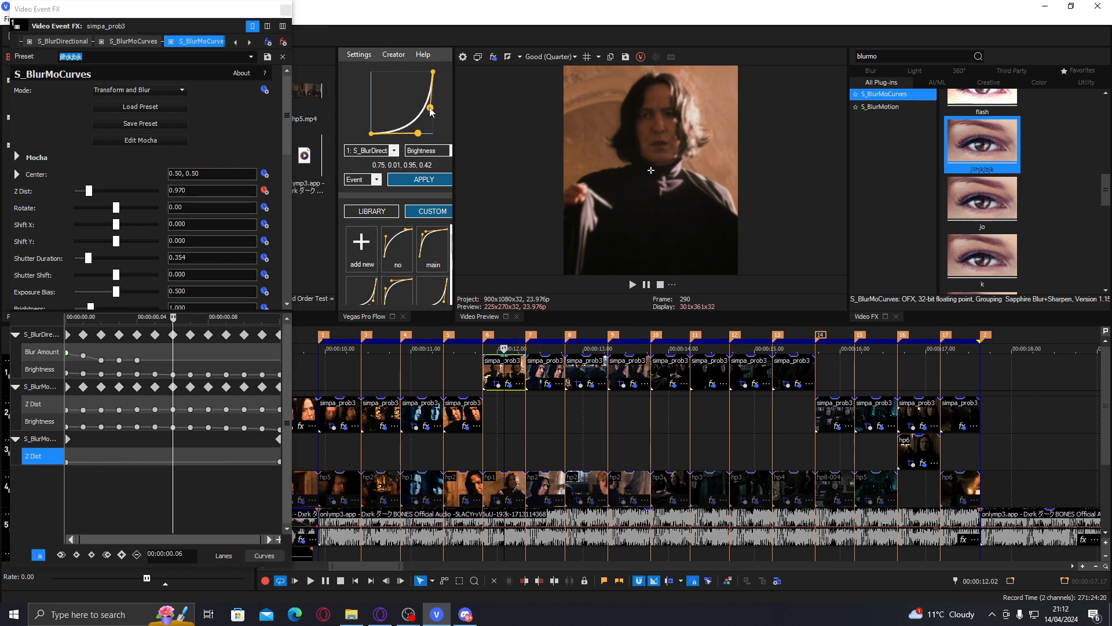
{"action": "left_click", "coordinate": [386, 152]}
{"action": "left_click", "coordinate": [370, 187]}
{"action": "left_click", "coordinate": [405, 183]}
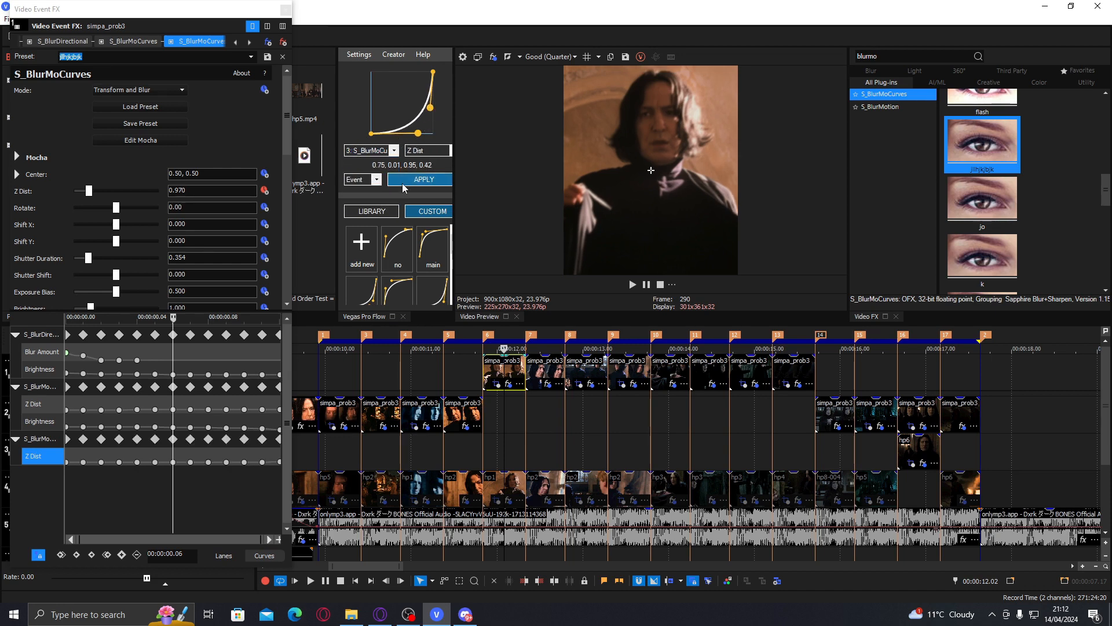
{"action": "left_click", "coordinate": [285, 9]}
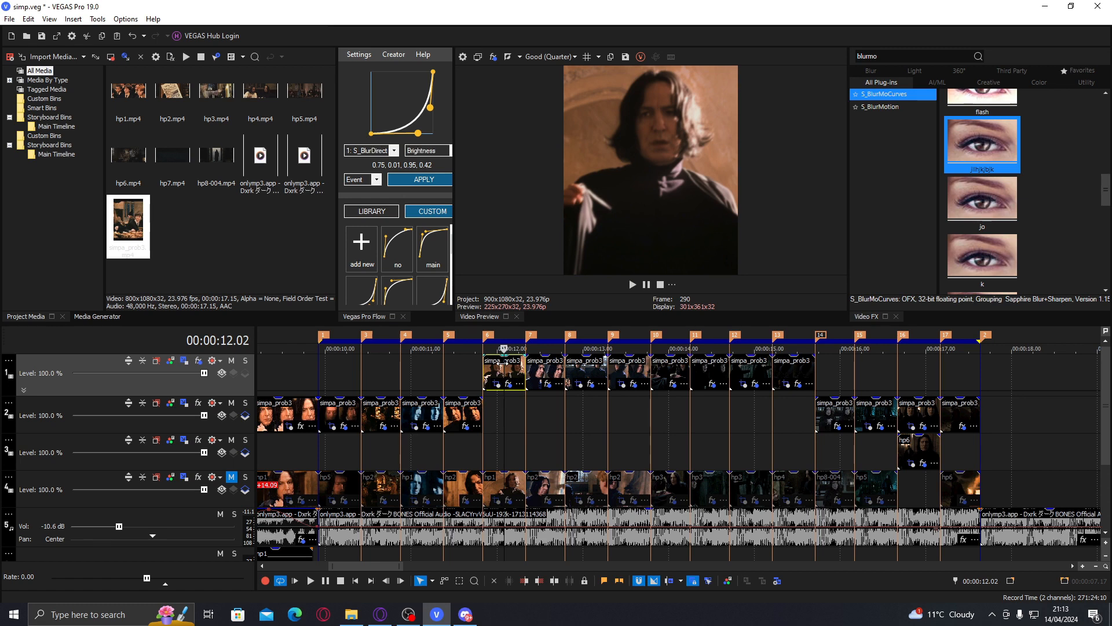
Paste the marker 6 clip's event attributes onto the clips at markers 7 and 8.
{"action": "key", "text": "Delete"}
{"action": "key", "text": "ctrl+z"}
{"action": "left_click", "coordinate": [540, 375]}
{"action": "left_click", "coordinate": [586, 373]}
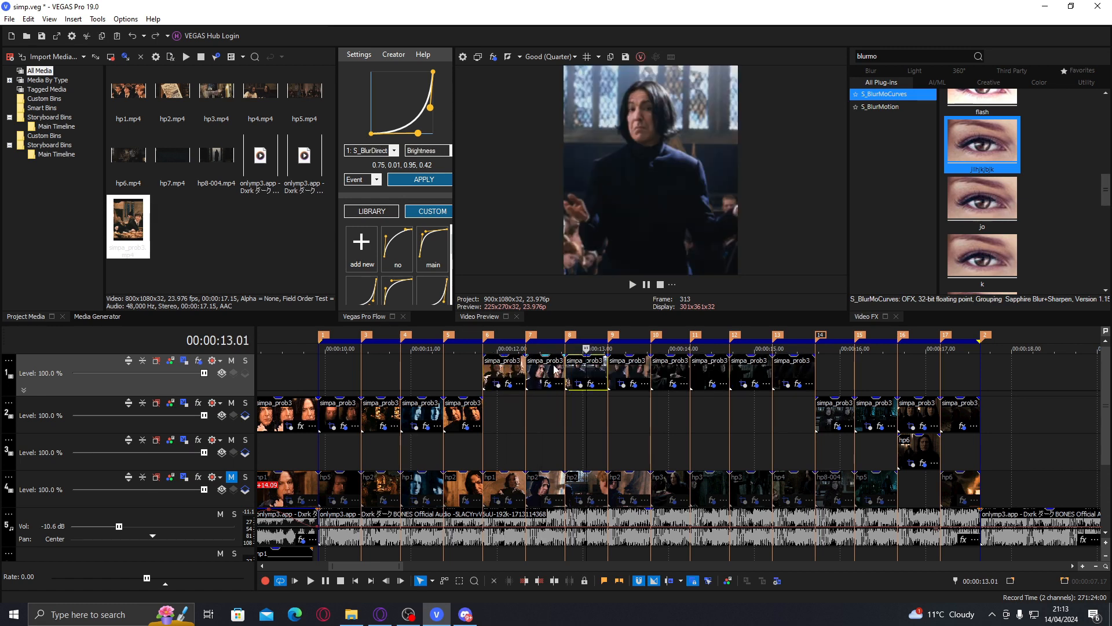
{"action": "key", "text": "space"}
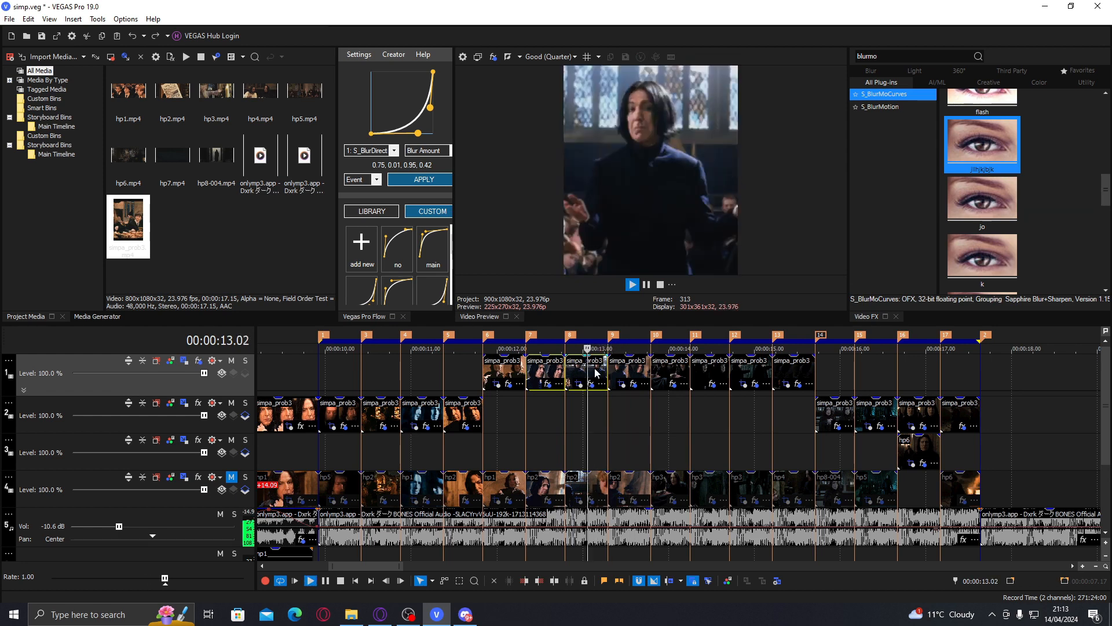
{"action": "key", "text": "space"}
{"action": "right_click", "coordinate": [596, 376]}
{"action": "left_click", "coordinate": [652, 247]}
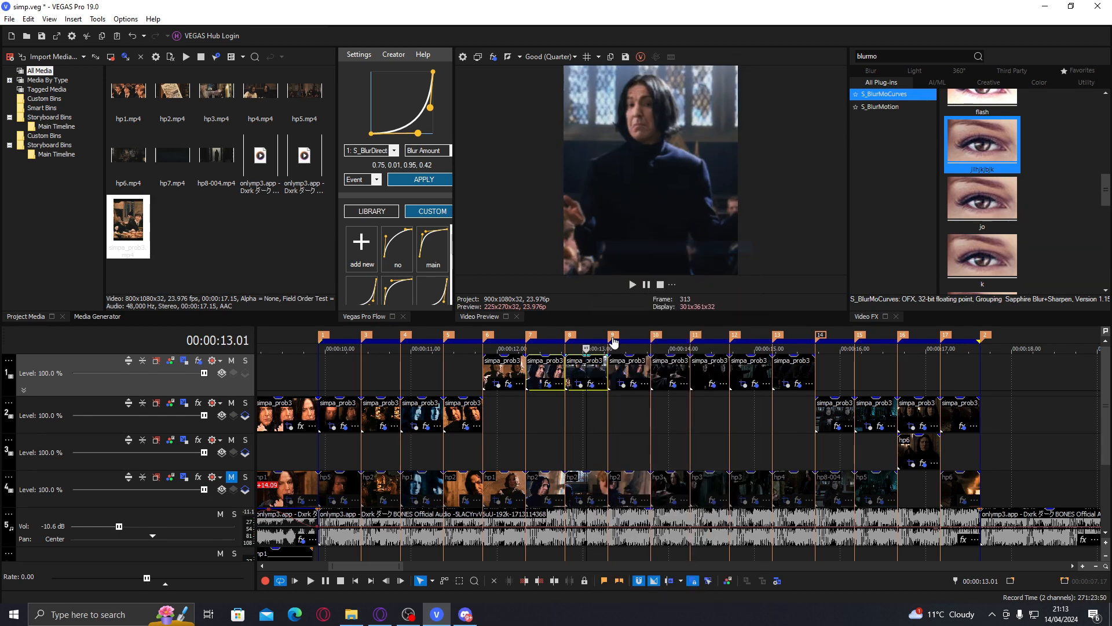
Play back the clips with pasted attributes and inspect the marker 8 clip's S_BlurMoCurves settings.
{"action": "key", "text": "space"}
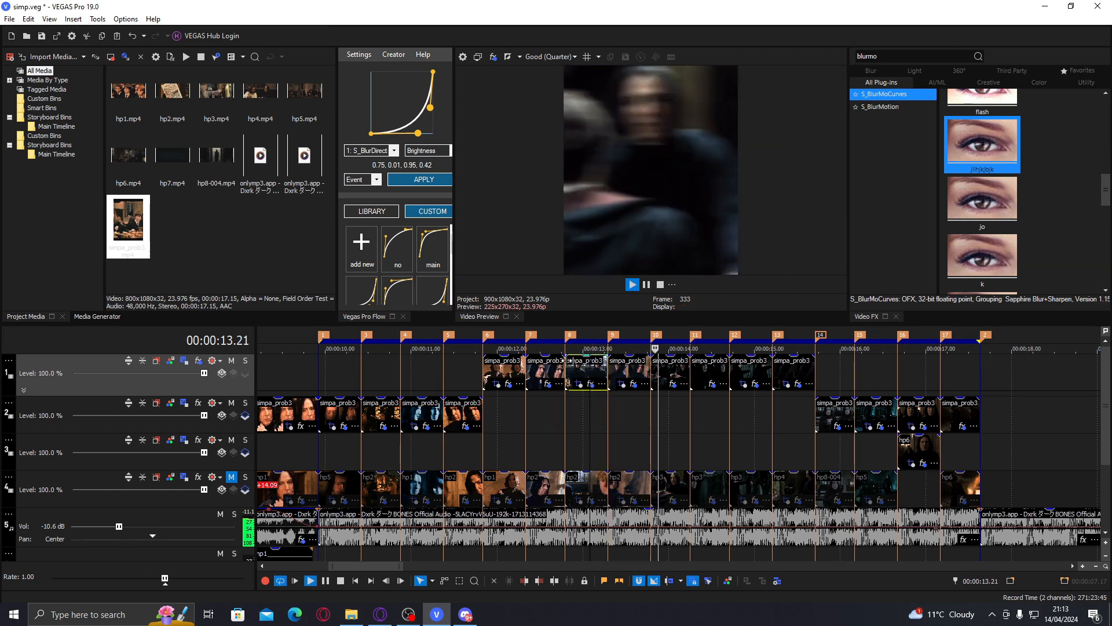
{"action": "left_click", "coordinate": [547, 371]}
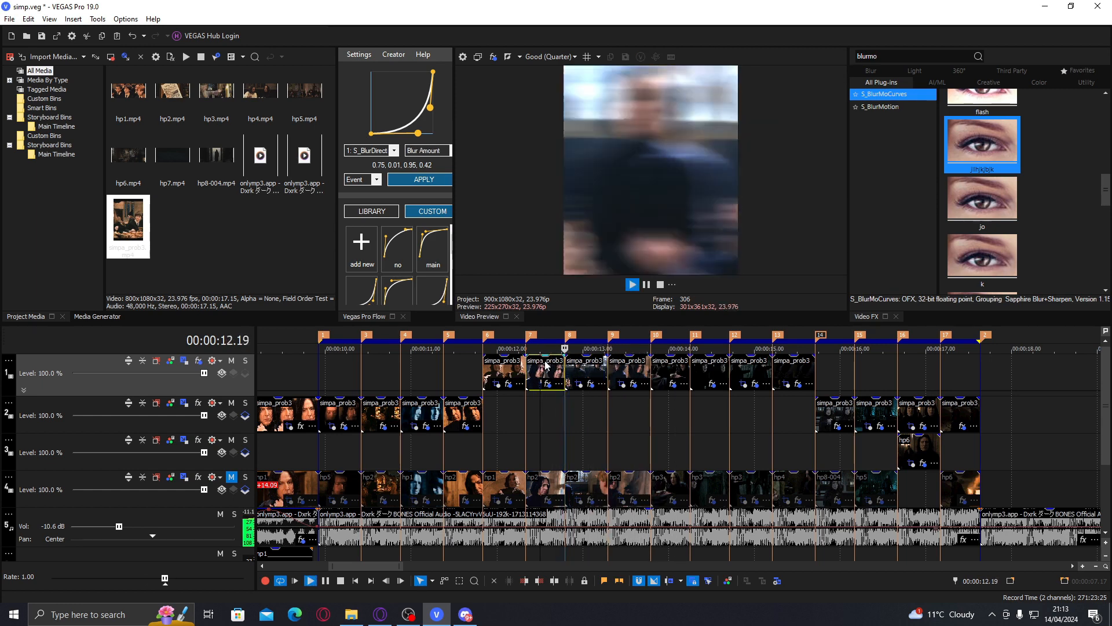
{"action": "left_click", "coordinate": [591, 376]}
{"action": "left_click", "coordinate": [591, 384]}
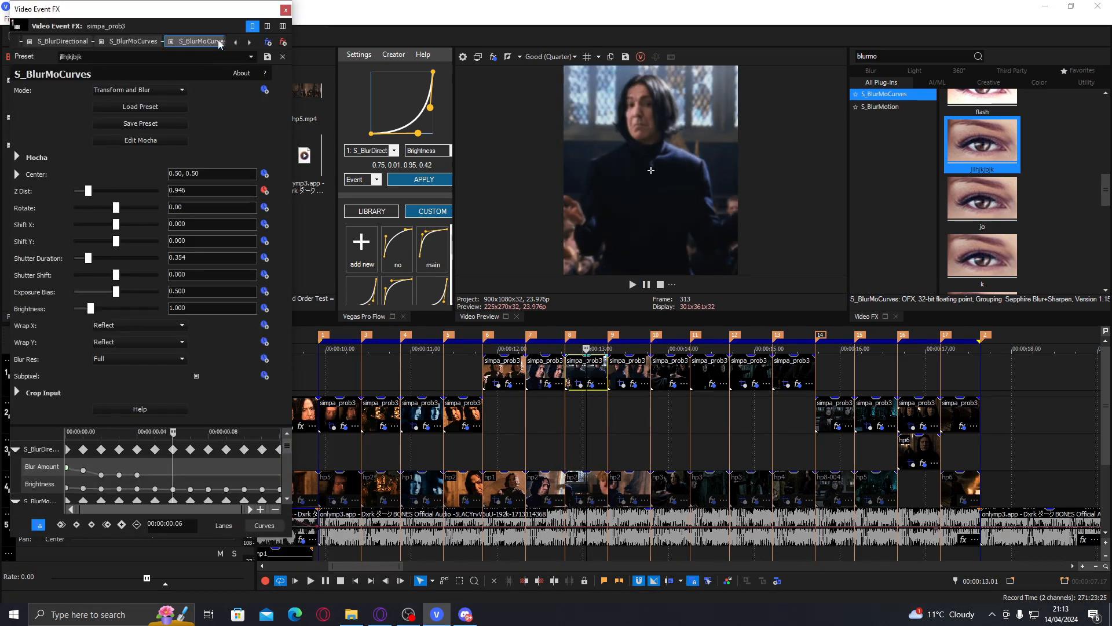
{"action": "left_click", "coordinate": [172, 42]}
{"action": "left_click", "coordinate": [286, 10]}
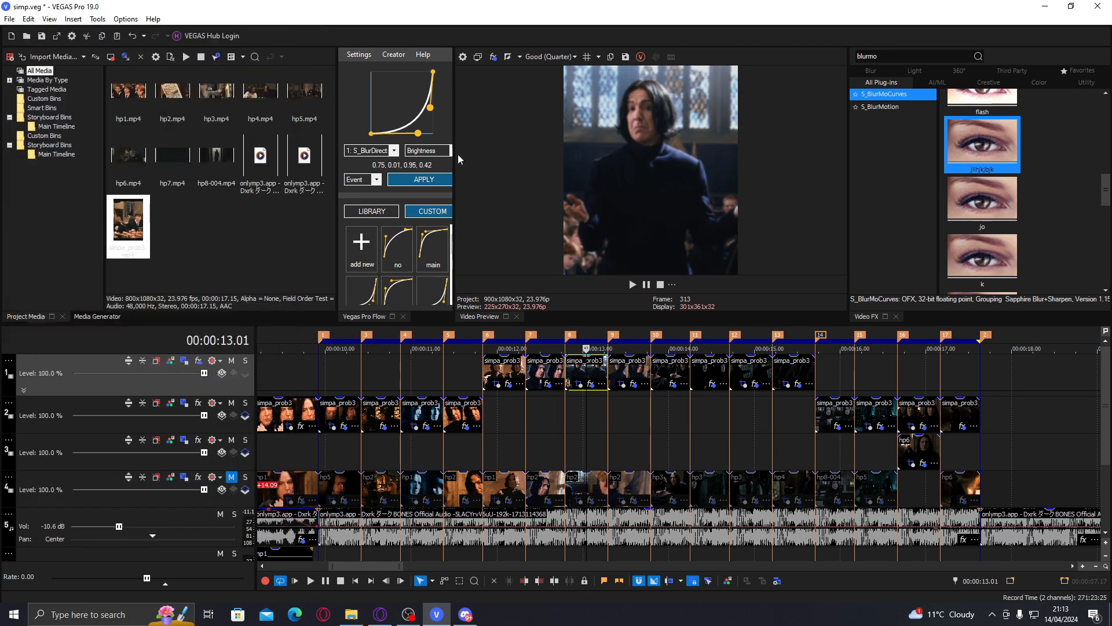
Play back the top-track clips from marker 6 onward to review the added zoom motion.
{"action": "key", "text": "space"}
{"action": "key", "text": "space"}
{"action": "key", "text": "space"}
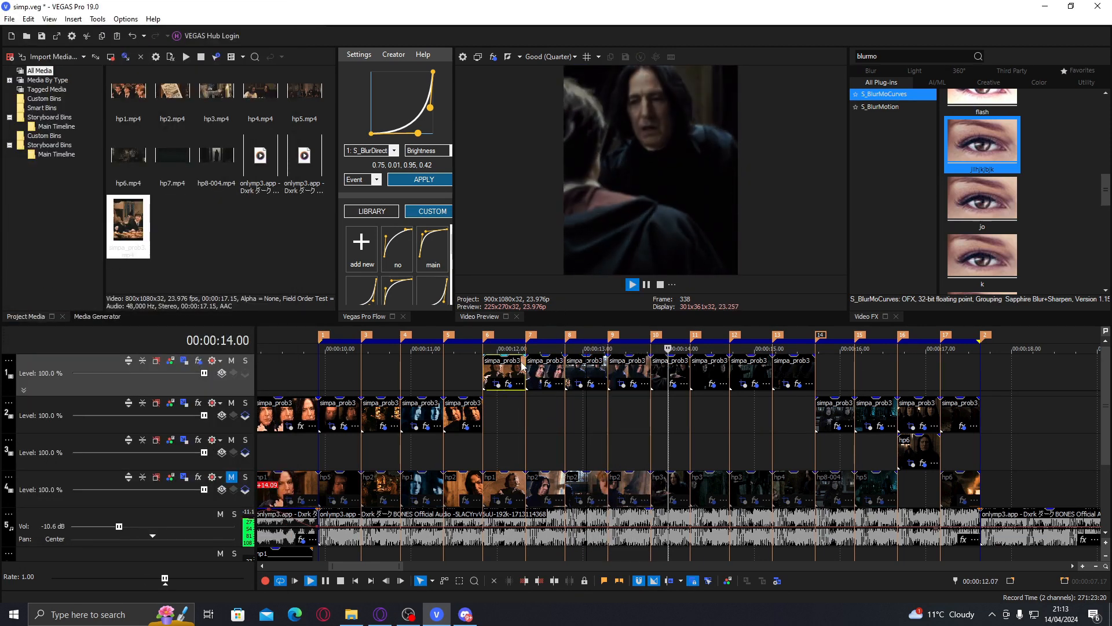
{"action": "left_click", "coordinate": [523, 362]}
{"action": "left_click", "coordinate": [523, 359]}
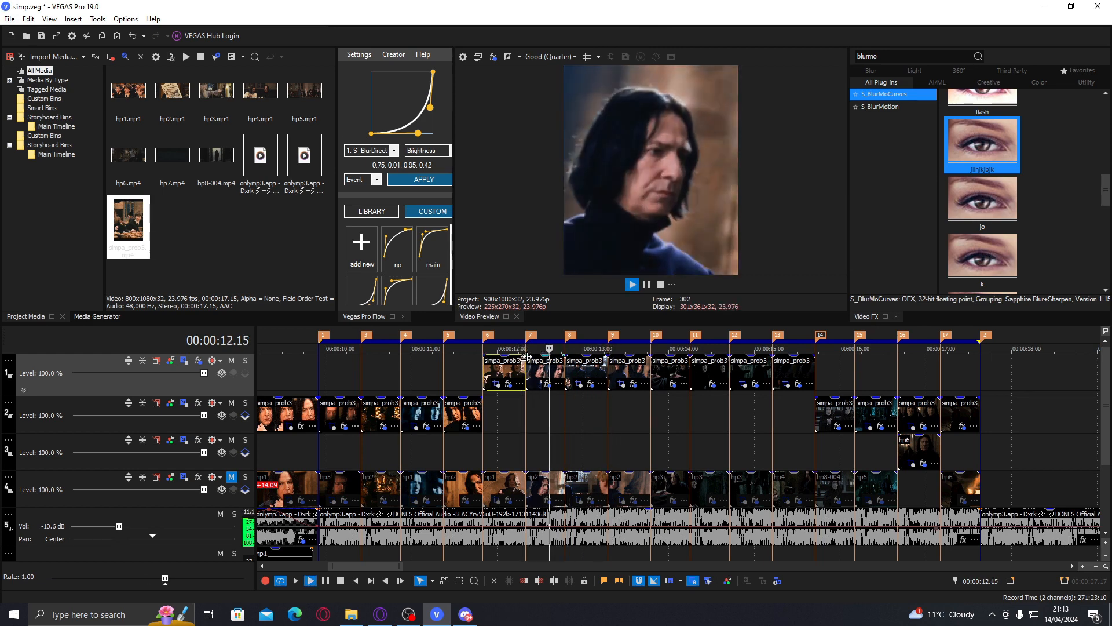
{"action": "key", "text": "space"}
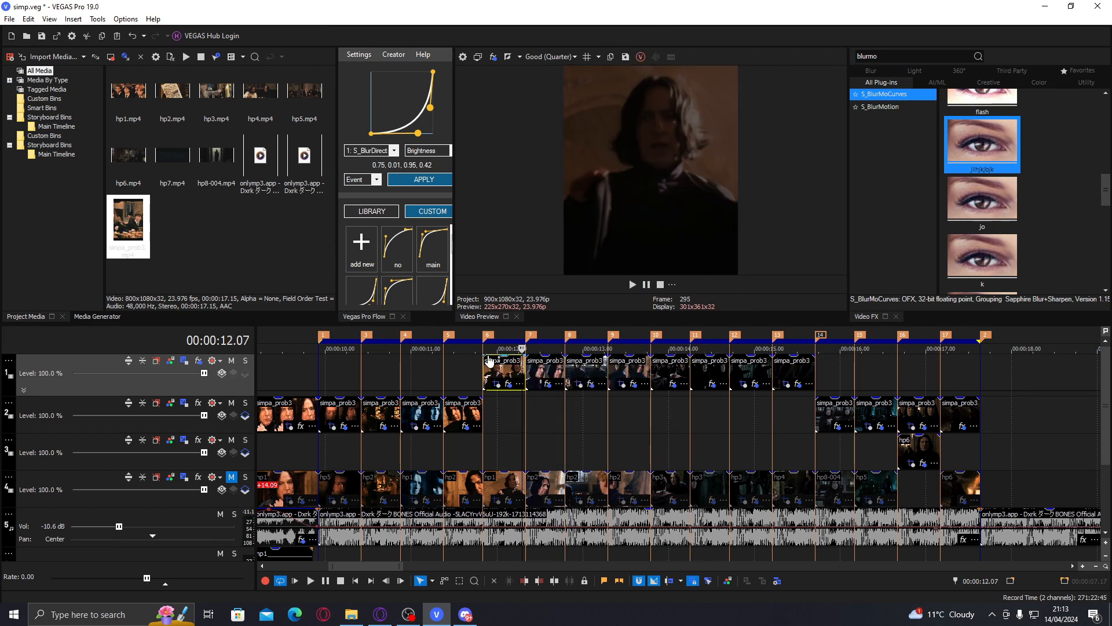
{"action": "left_click", "coordinate": [481, 368]}
{"action": "key", "text": "space"}
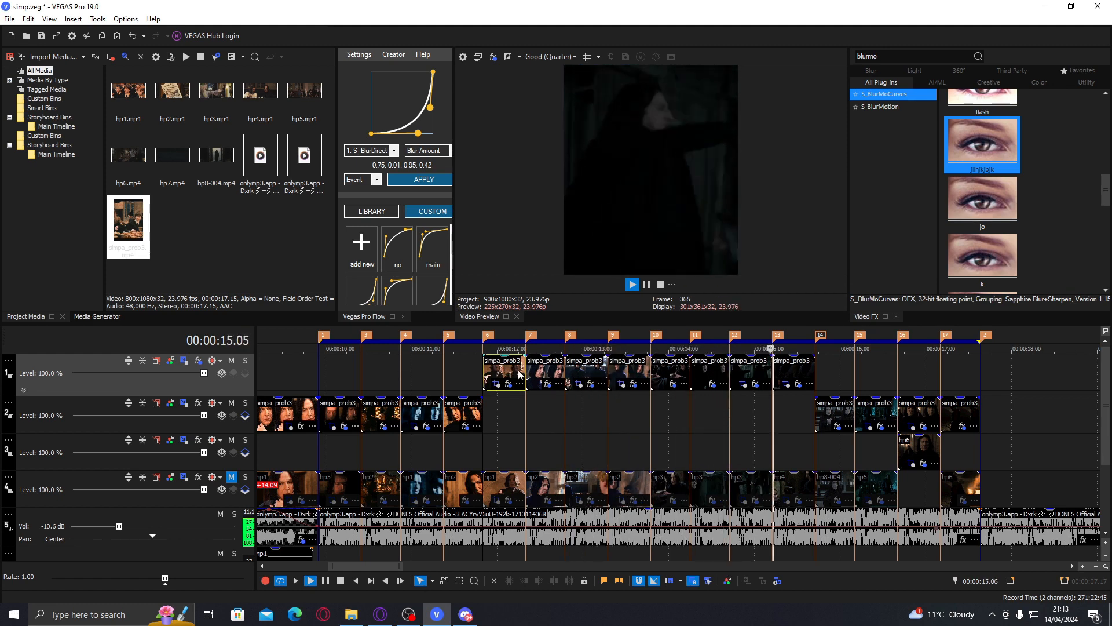
Select the main audio event's full length, play the edit from its start and replay the cut at marker 6.
{"action": "double_click", "coordinate": [557, 523]}
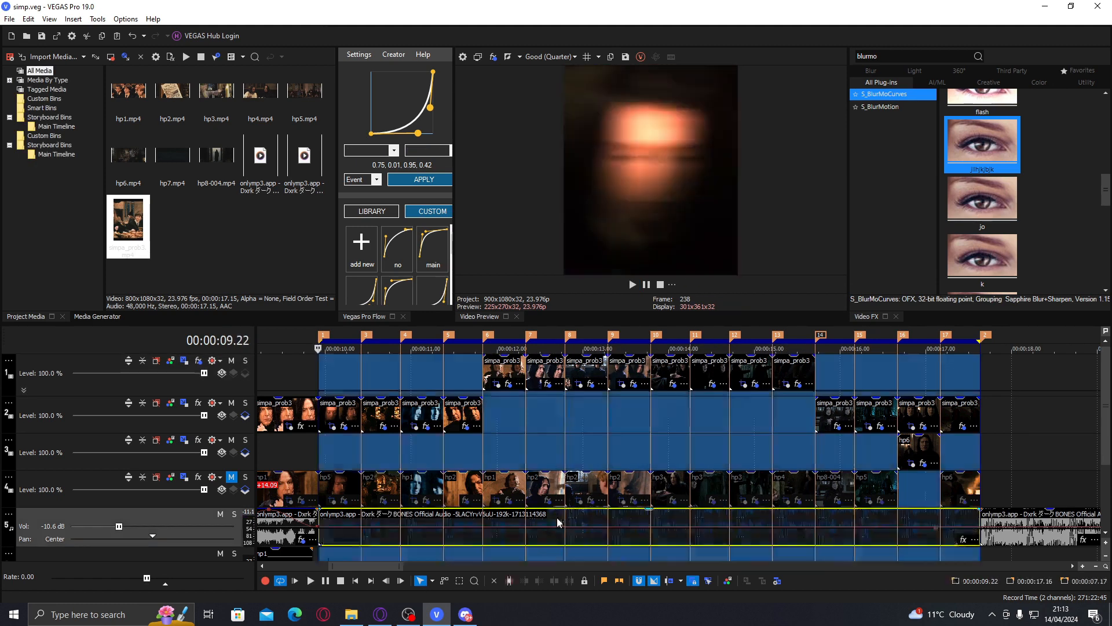
{"action": "key", "text": "space"}
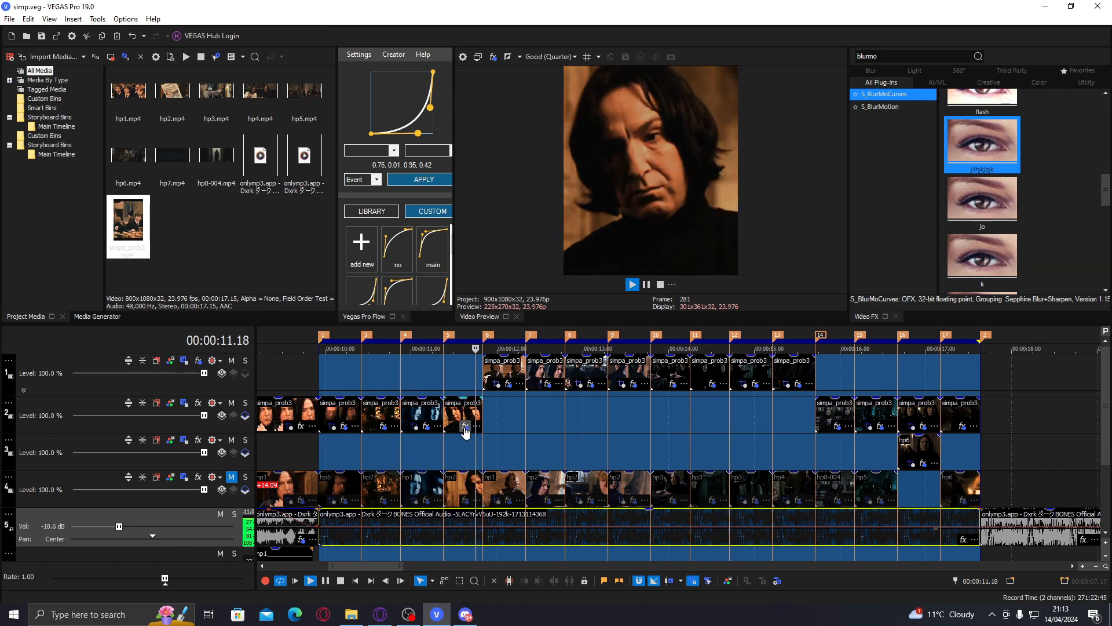
{"action": "left_click", "coordinate": [478, 391]}
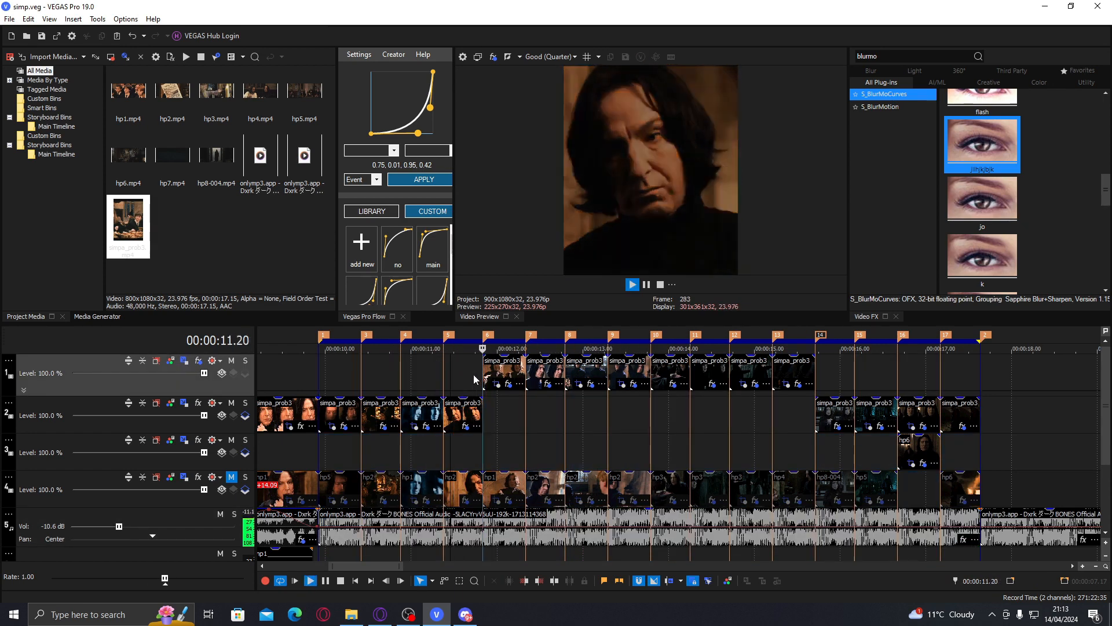
{"action": "key", "text": "space"}
{"action": "key", "text": "space"}
{"action": "key", "text": "space"}
Move the marker 5 clip to the top track and add the saved S_BlurMoCurves preset with Z Dist keyframed from 0.94.
{"action": "left_click_drag", "start_coordinate": [470, 410], "coordinate": [478, 374]}
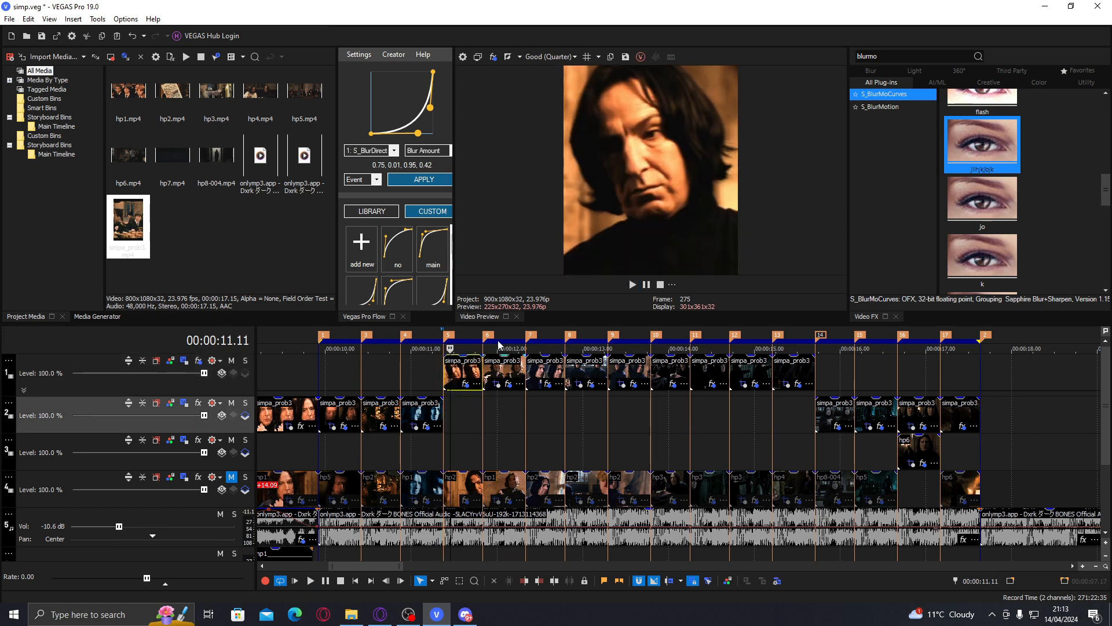
{"action": "double_click", "coordinate": [979, 148]}
{"action": "left_click", "coordinate": [228, 191]}
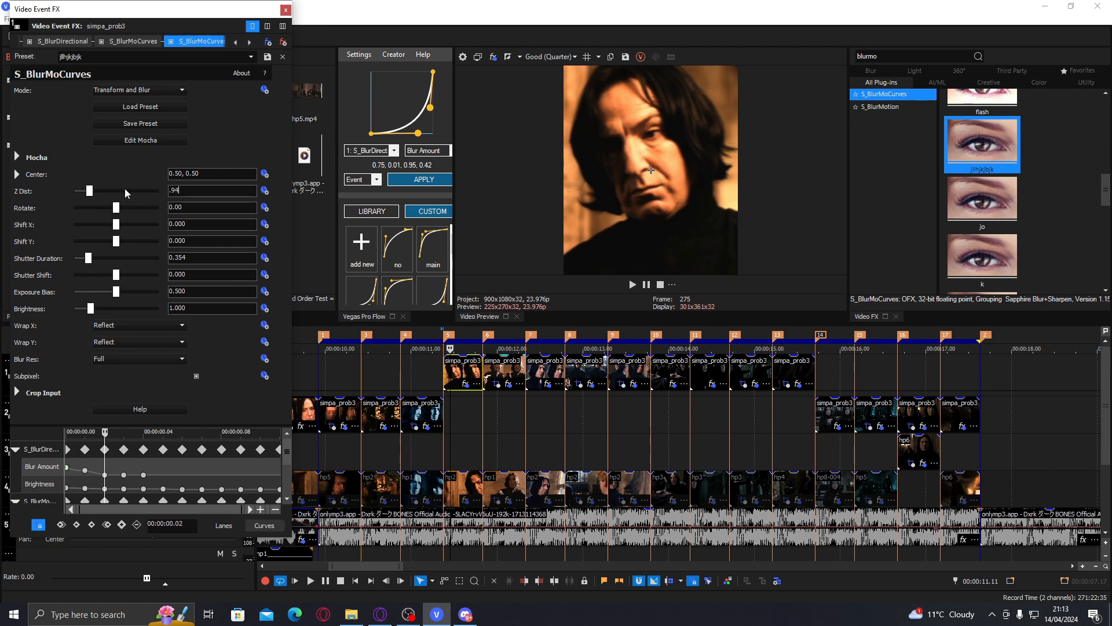
{"action": "left_click_drag", "start_coordinate": [287, 455], "coordinate": [281, 513]}
{"action": "left_click", "coordinate": [222, 484]}
{"action": "key", "text": "End"}
Ease the marker 5 clip's newly added S_BlurMoCurves Z Dist with the 0.75, 0.01, 0.95, 0.42 curve.
{"action": "left_click", "coordinate": [457, 365]}
{"action": "left_click", "coordinate": [392, 152]}
{"action": "left_click", "coordinate": [373, 207]}
{"action": "left_click", "coordinate": [407, 181]}
Play back the edit around the marker 5 clip and return to the marker 6 clip.
{"action": "key", "text": "space"}
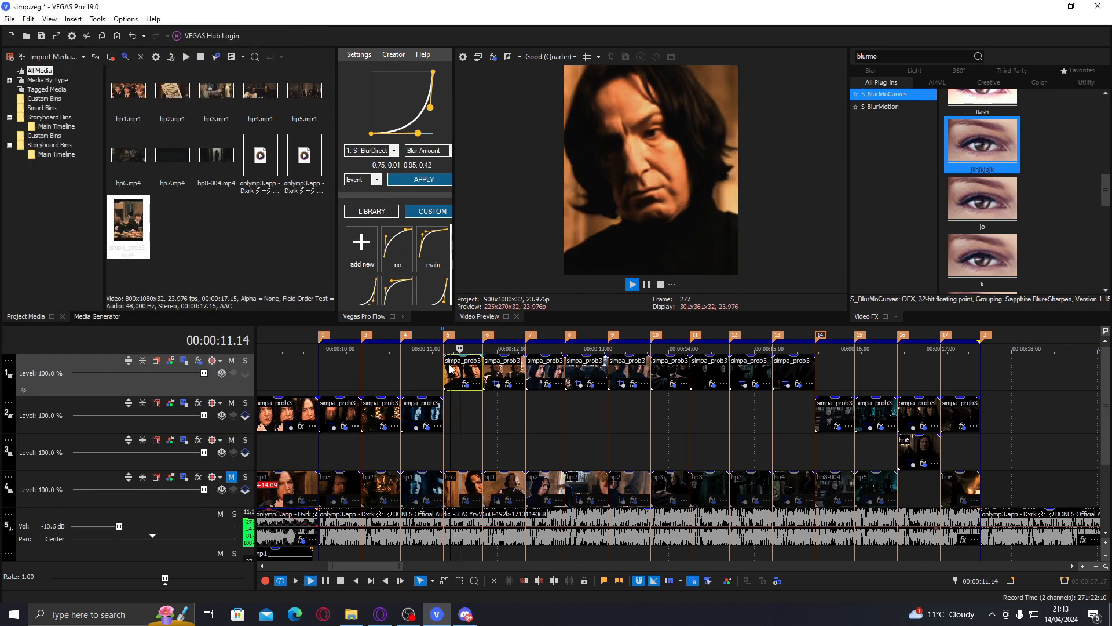
{"action": "left_click", "coordinate": [415, 371]}
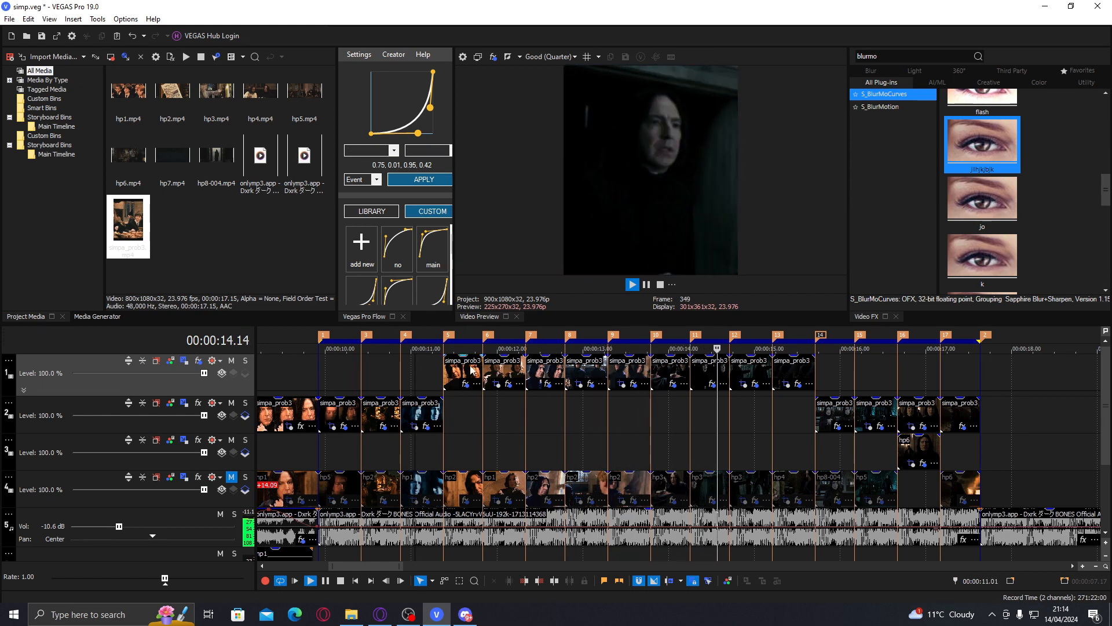
{"action": "left_click", "coordinate": [543, 373]}
{"action": "key", "text": "space"}
{"action": "left_click", "coordinate": [504, 373]}
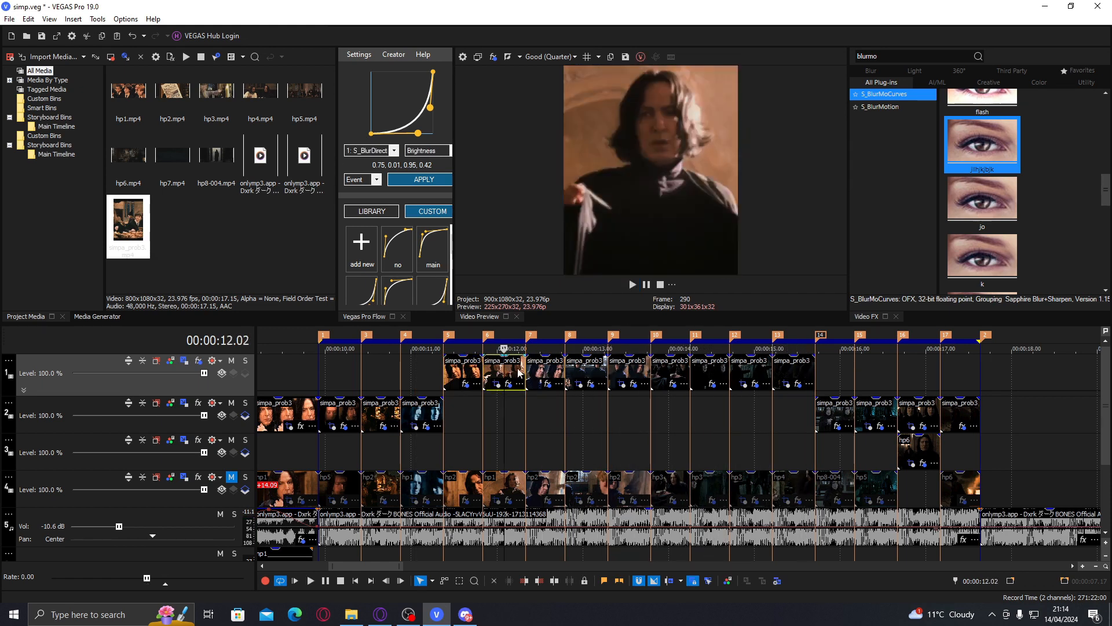
Paste the marker 6 clip's event attributes onto the marker 8 clip on the top track.
{"action": "key", "text": "Delete"}
{"action": "key", "text": "ctrl+z"}
{"action": "right_click", "coordinate": [581, 374]}
{"action": "left_click", "coordinate": [663, 248]}
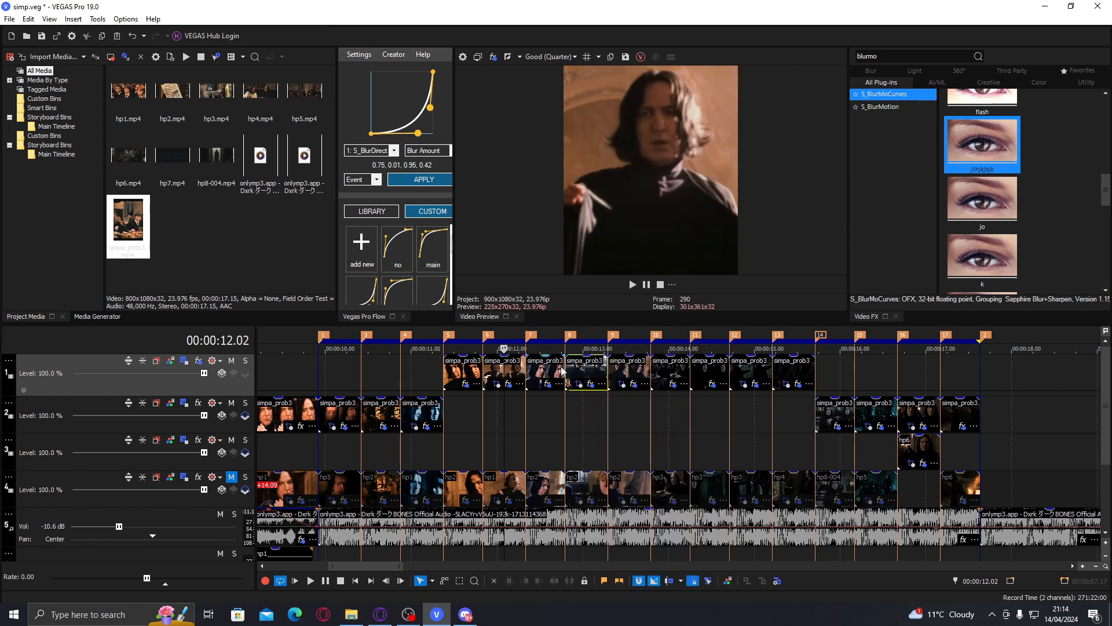
Play back the looped edit from the marker 7 clip to the end, and replay the opening from marker 1.
{"action": "left_click", "coordinate": [562, 369]}
{"action": "key", "text": "space"}
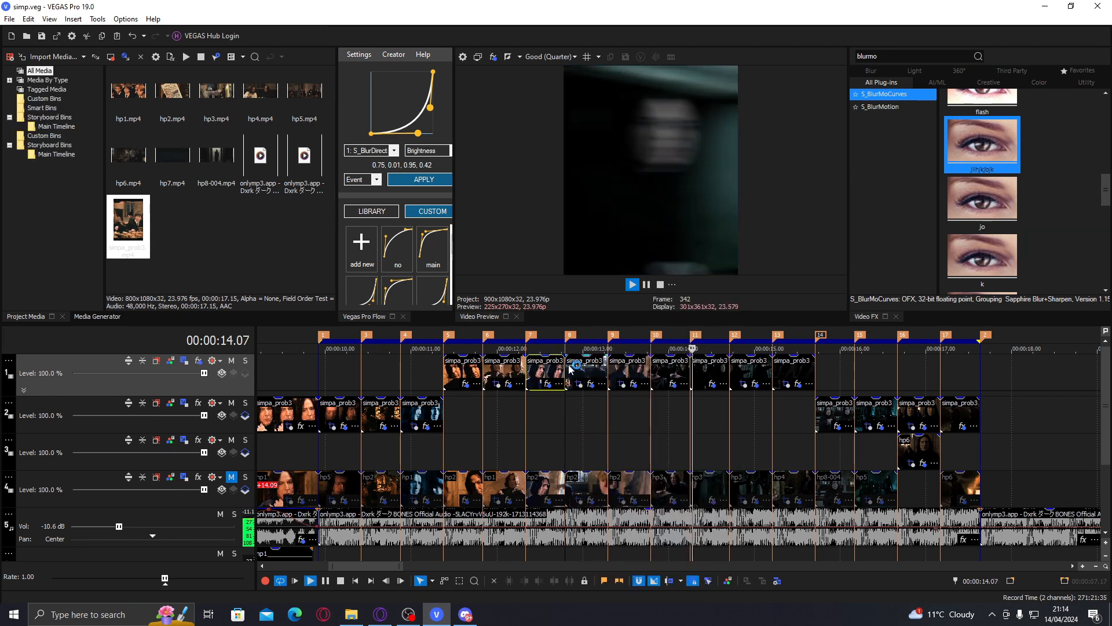
{"action": "left_click", "coordinate": [527, 421]}
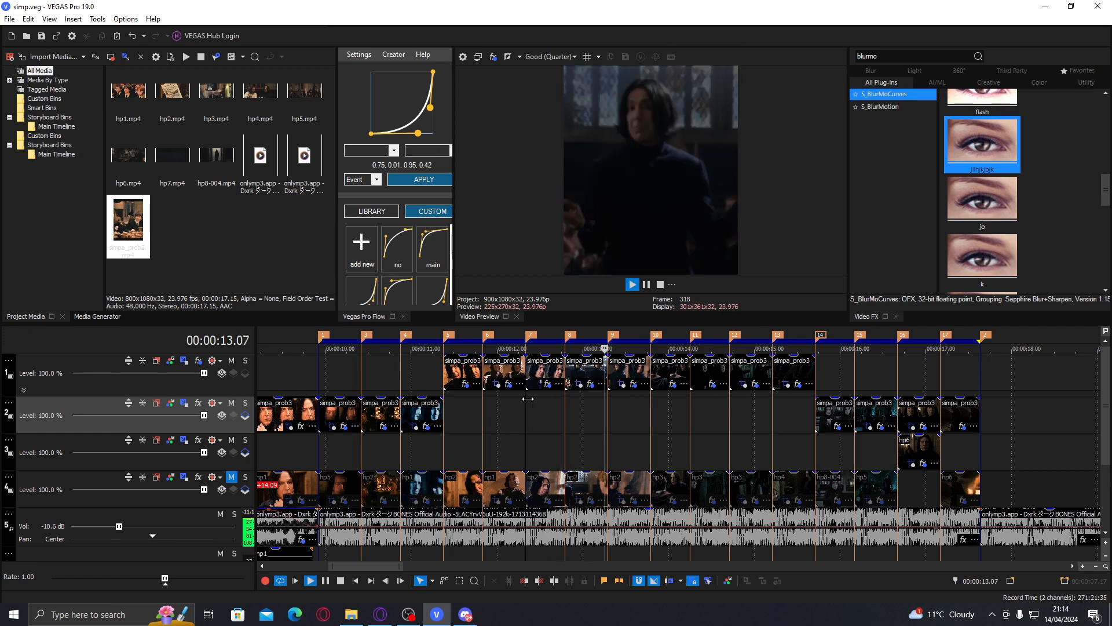
{"action": "left_click", "coordinate": [324, 374]}
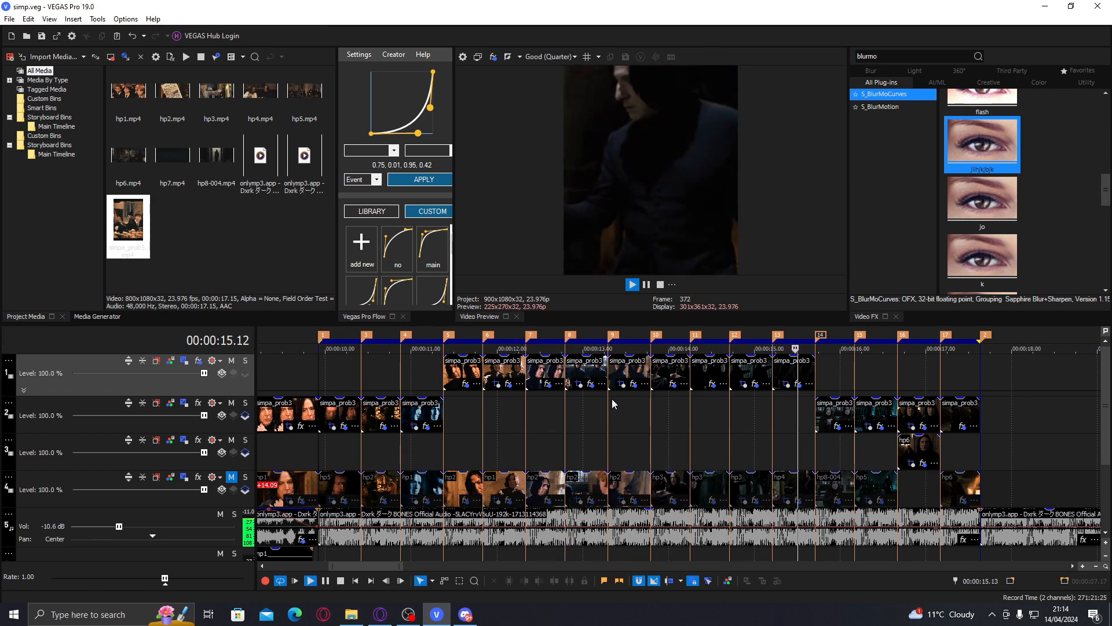
{"action": "left_click", "coordinate": [788, 419]}
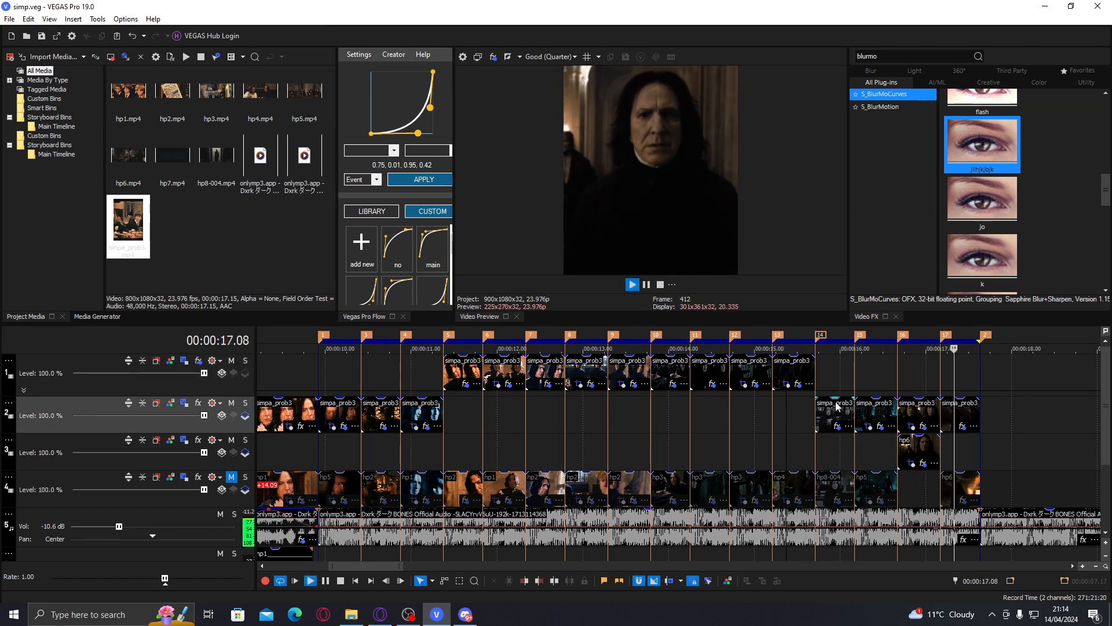
{"action": "left_click", "coordinate": [907, 390]}
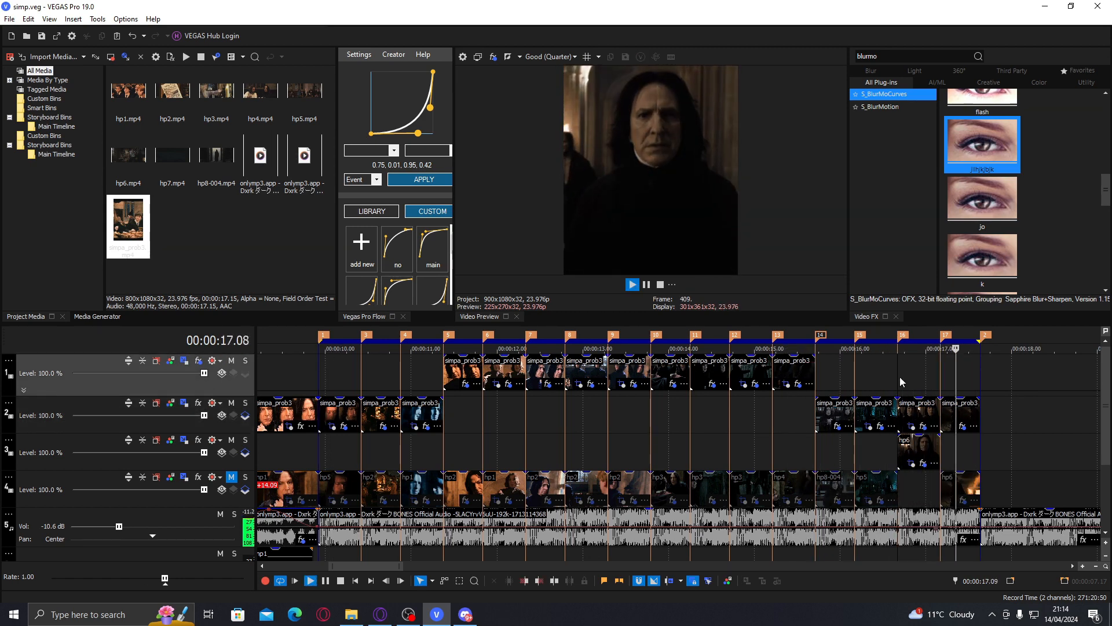
{"action": "left_click", "coordinate": [920, 376]}
{"action": "left_click", "coordinate": [892, 370]}
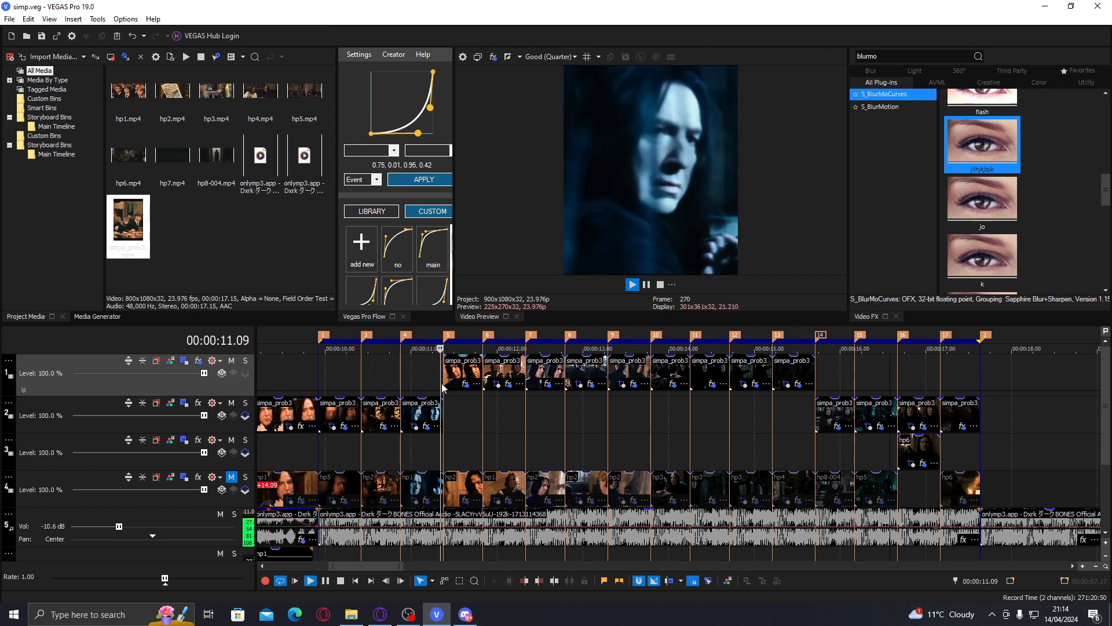
{"action": "key", "text": "space"}
{"action": "left_click", "coordinate": [340, 361]}
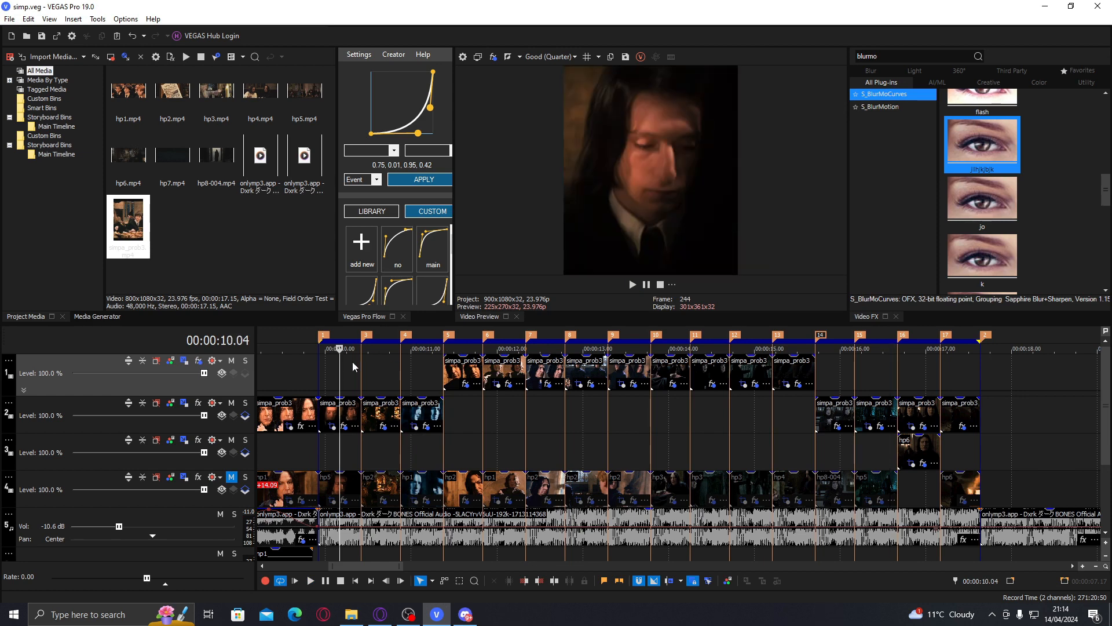
{"action": "left_click", "coordinate": [322, 379]}
{"action": "key", "text": "space"}
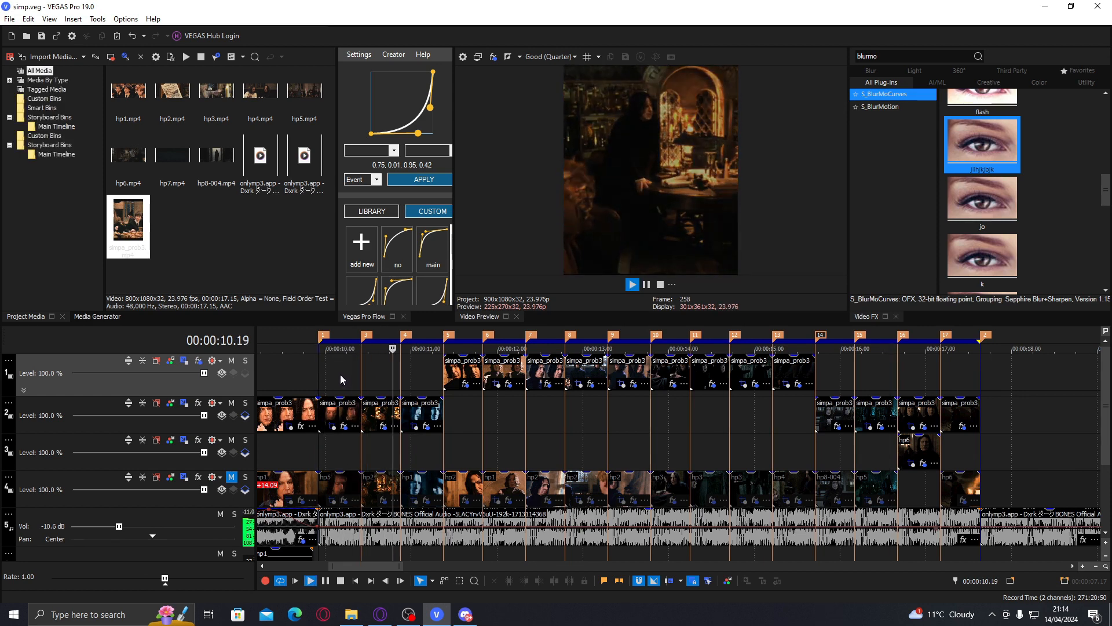
{"action": "key", "text": "space"}
Find the Black and White effect in the plug-ins and add its default preset to the marker 1 clip.
{"action": "left_click", "coordinate": [336, 412]}
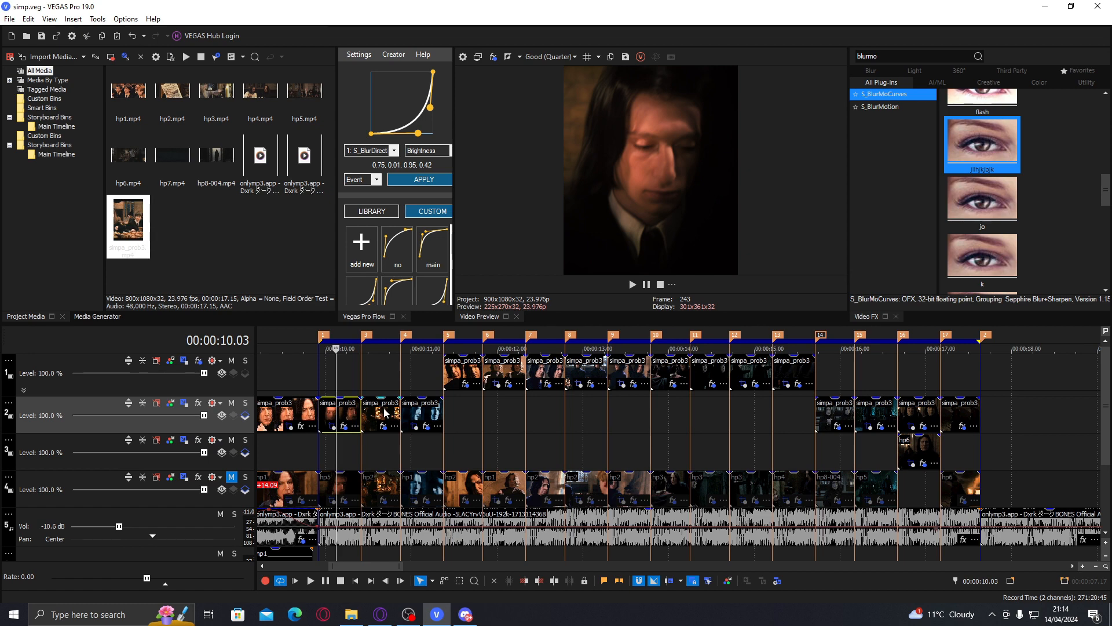
{"action": "left_click", "coordinate": [385, 411]}
{"action": "left_click", "coordinate": [421, 411]}
{"action": "type", "text": "black"}
{"action": "left_click", "coordinate": [900, 109]}
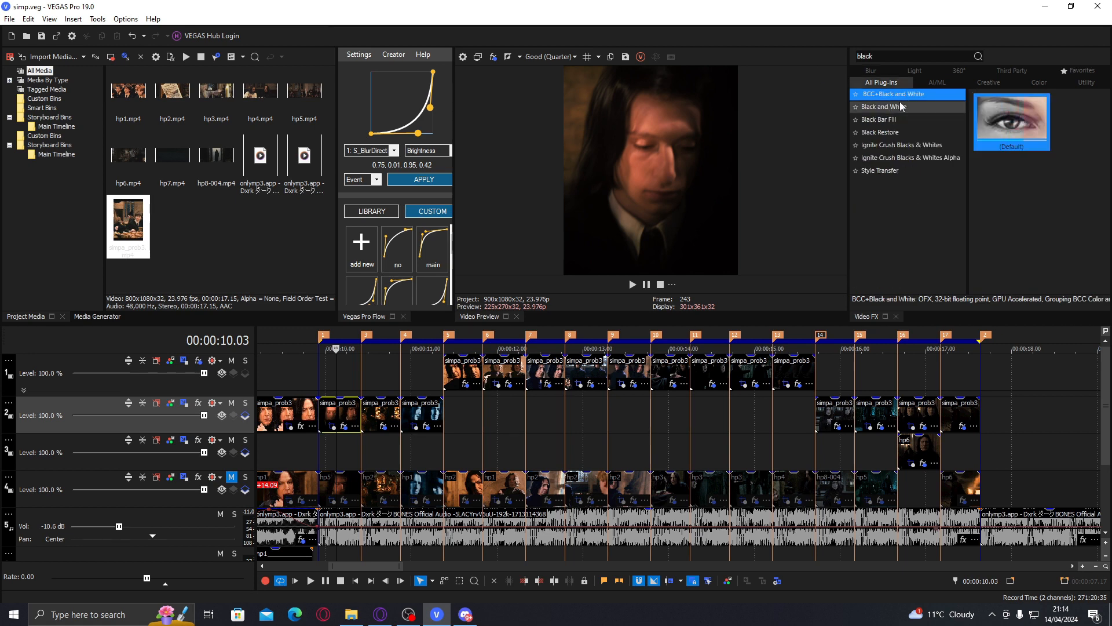
{"action": "left_click_drag", "start_coordinate": [1106, 180], "coordinate": [1105, 119]}
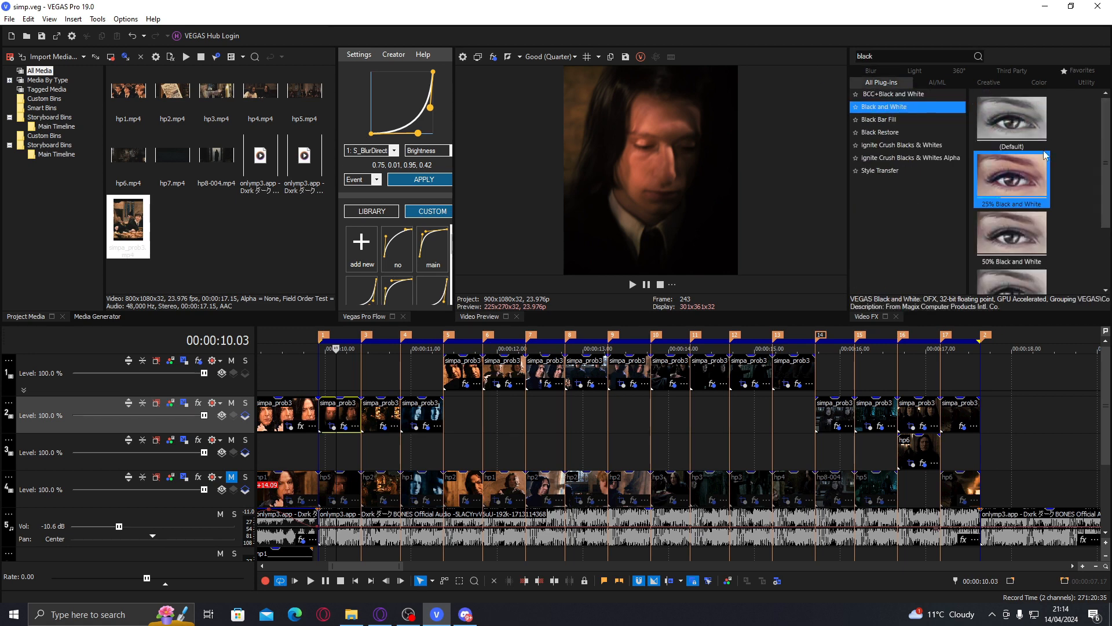
{"action": "left_click", "coordinate": [337, 414]}
{"action": "key", "text": "space"}
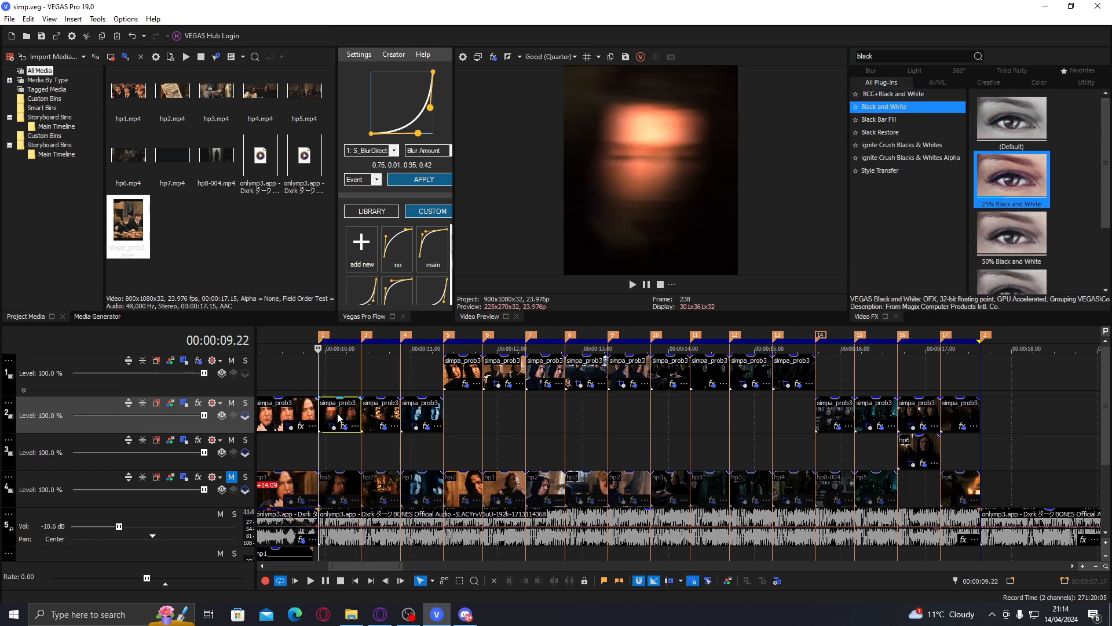
{"action": "key", "text": "space"}
{"action": "left_click_drag", "start_coordinate": [994, 139], "coordinate": [629, 204]}
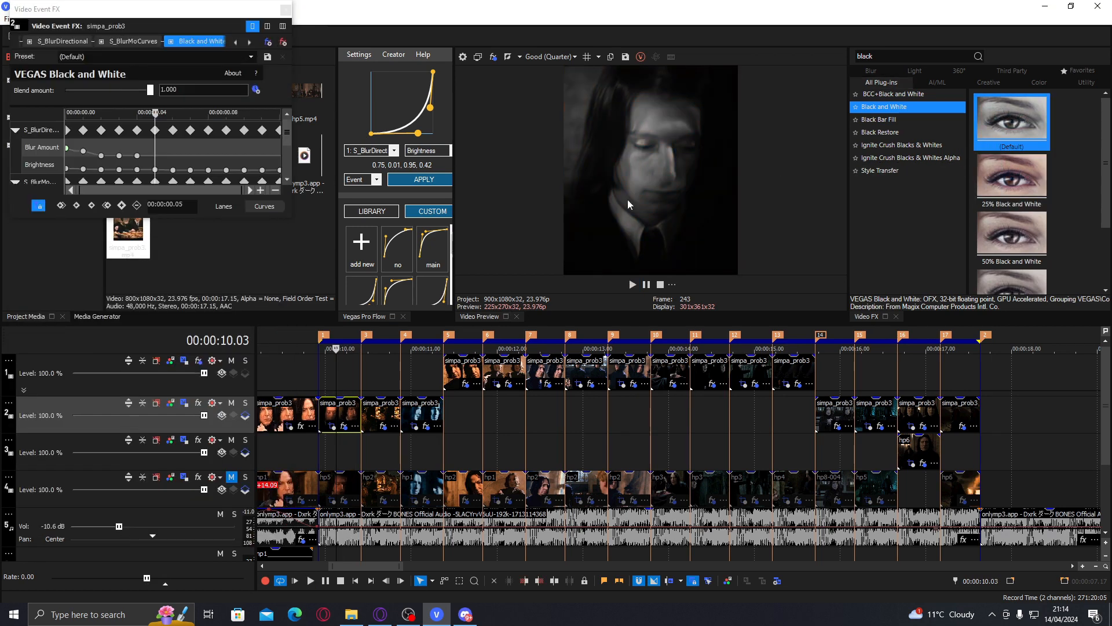
Animate the marker 1 clip's Black and White Blend amount from 0 at 00:00:00.04 to 1.000 at 00:00:00.05.
{"action": "left_click_drag", "start_coordinate": [150, 91], "coordinate": [65, 91]}
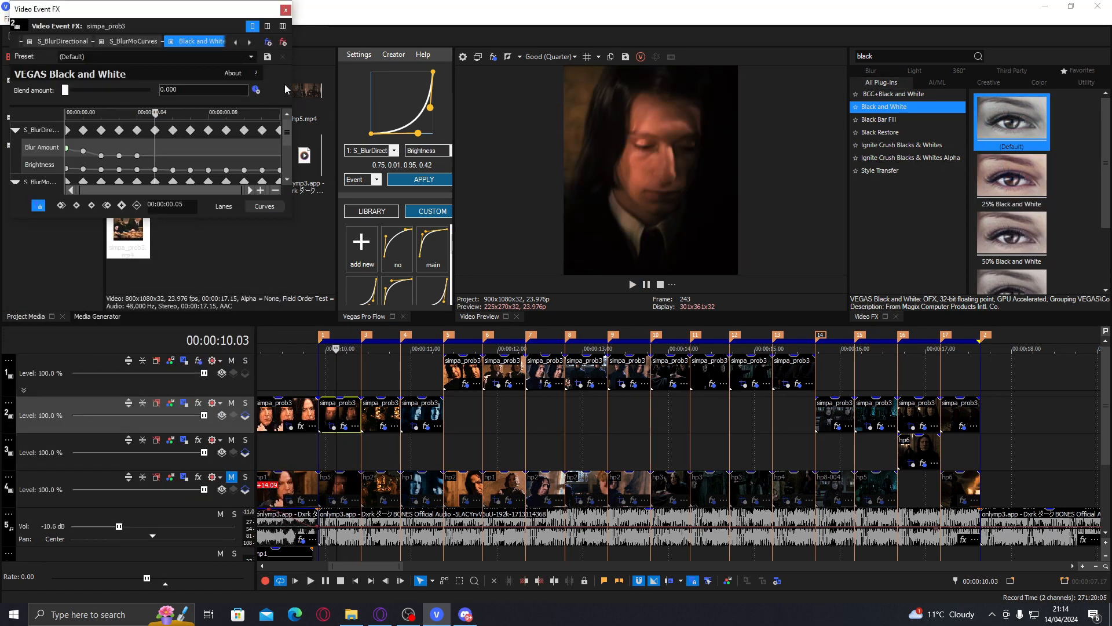
{"action": "scroll", "coordinate": [290, 150], "scroll_direction": "down", "scroll_amount": 2}
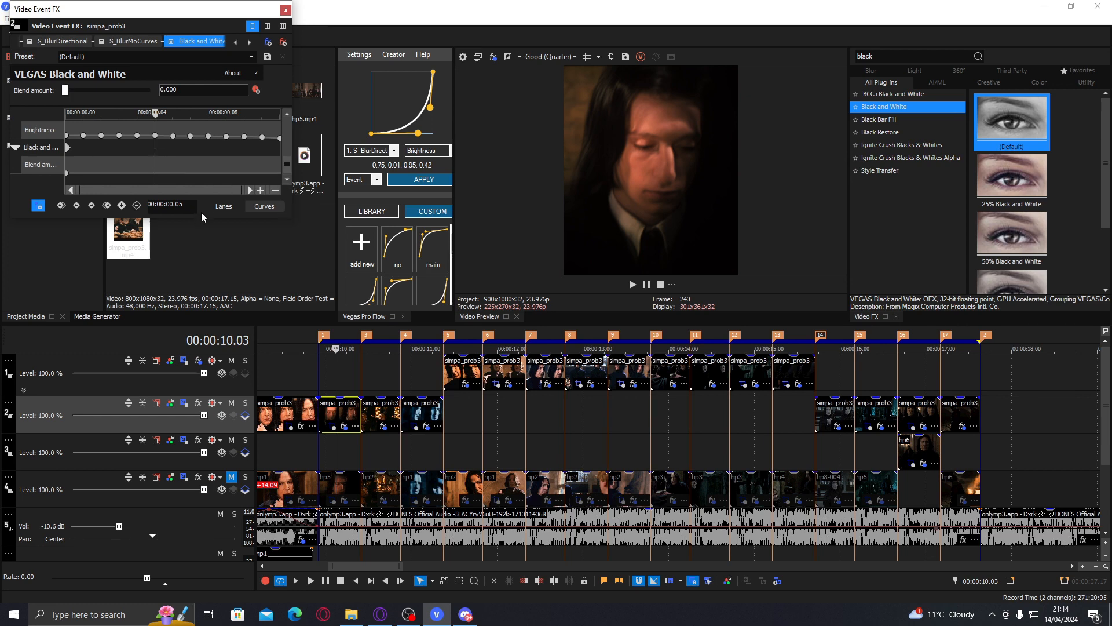
{"action": "left_click_drag", "start_coordinate": [202, 219], "coordinate": [201, 348]}
{"action": "left_click_drag", "start_coordinate": [68, 306], "coordinate": [149, 301]}
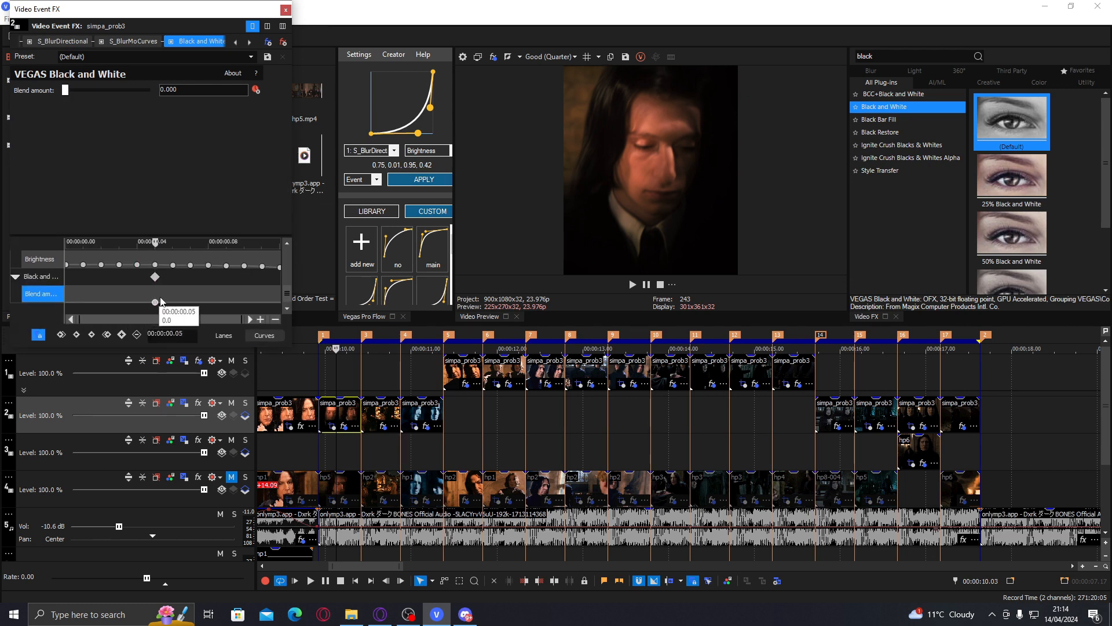
{"action": "left_click_drag", "start_coordinate": [138, 243], "coordinate": [123, 243]}
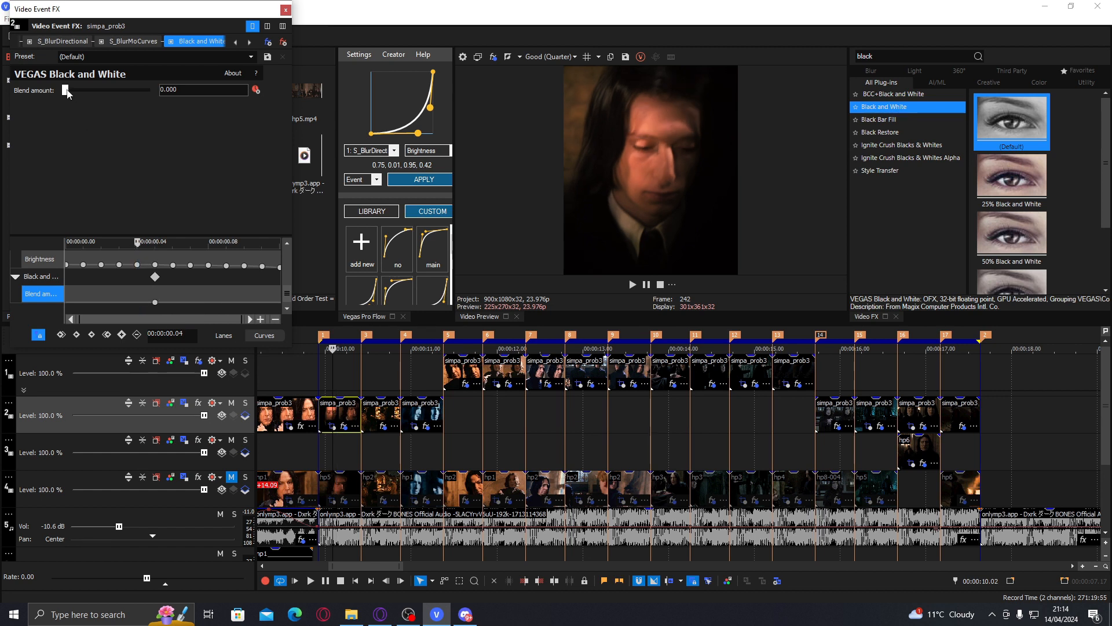
{"action": "left_click", "coordinate": [154, 302]}
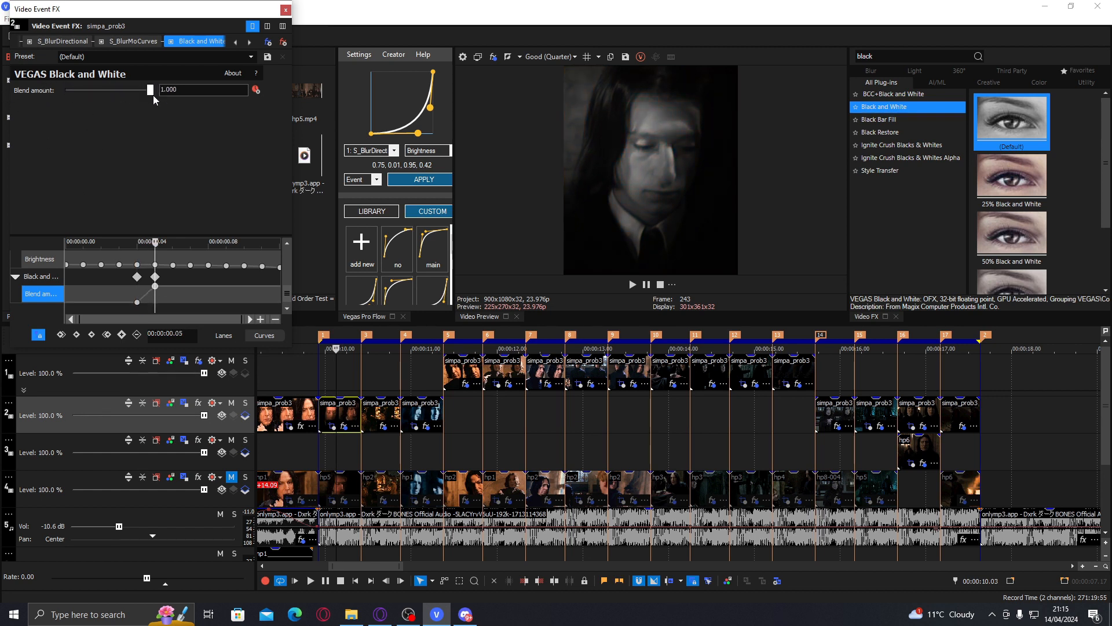
Place Black and White ahead of S_BlurDirectional in the marker 1 clip's effect chain and keyframe its Blend amount to 0 at the clip's end.
{"action": "left_click_drag", "start_coordinate": [194, 41], "coordinate": [51, 47]}
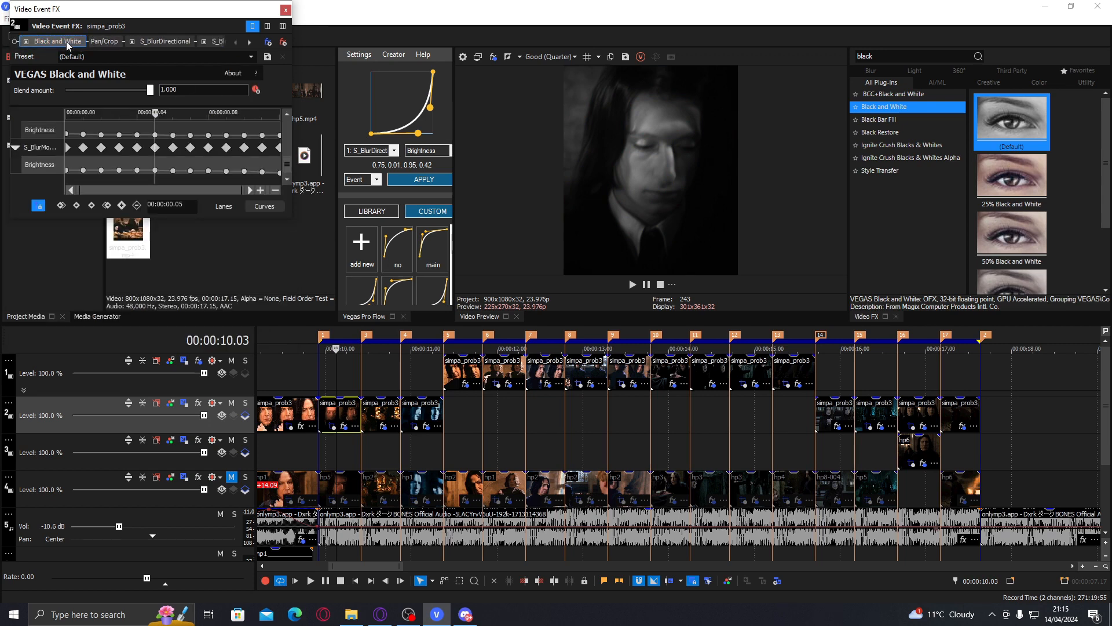
{"action": "left_click_drag", "start_coordinate": [286, 165], "coordinate": [286, 111]}
{"action": "left_click_drag", "start_coordinate": [246, 148], "coordinate": [280, 147]}
{"action": "left_click_drag", "start_coordinate": [37, 94], "coordinate": [35, 95]}
Ease the marker 1 clip's Blend amount with the 0.05, 0.75, 0.76, 0.99 curve and paste its event attributes onto the other second-track clips.
{"action": "left_click", "coordinate": [340, 409]}
{"action": "left_click", "coordinate": [391, 257]}
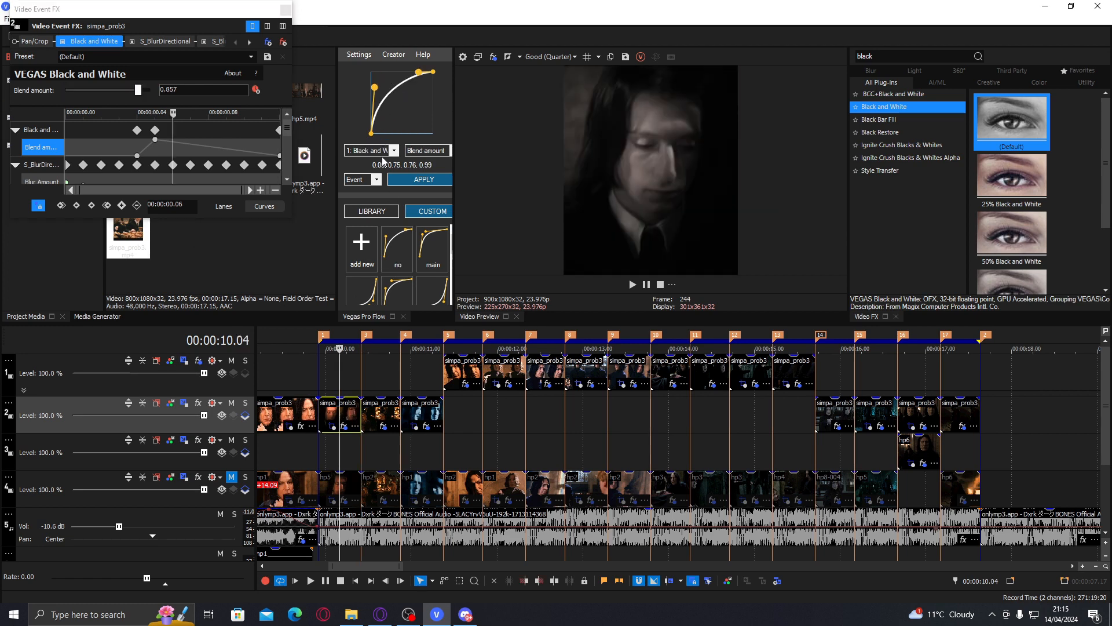
{"action": "left_click", "coordinate": [424, 179]}
{"action": "left_click", "coordinate": [285, 9]}
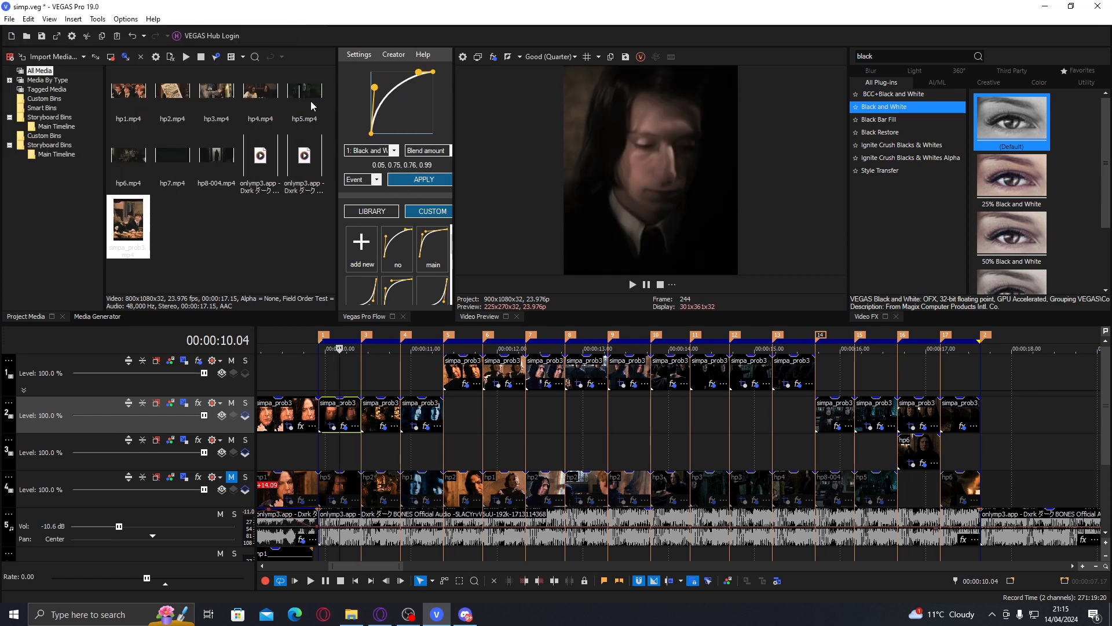
{"action": "left_click", "coordinate": [344, 410]}
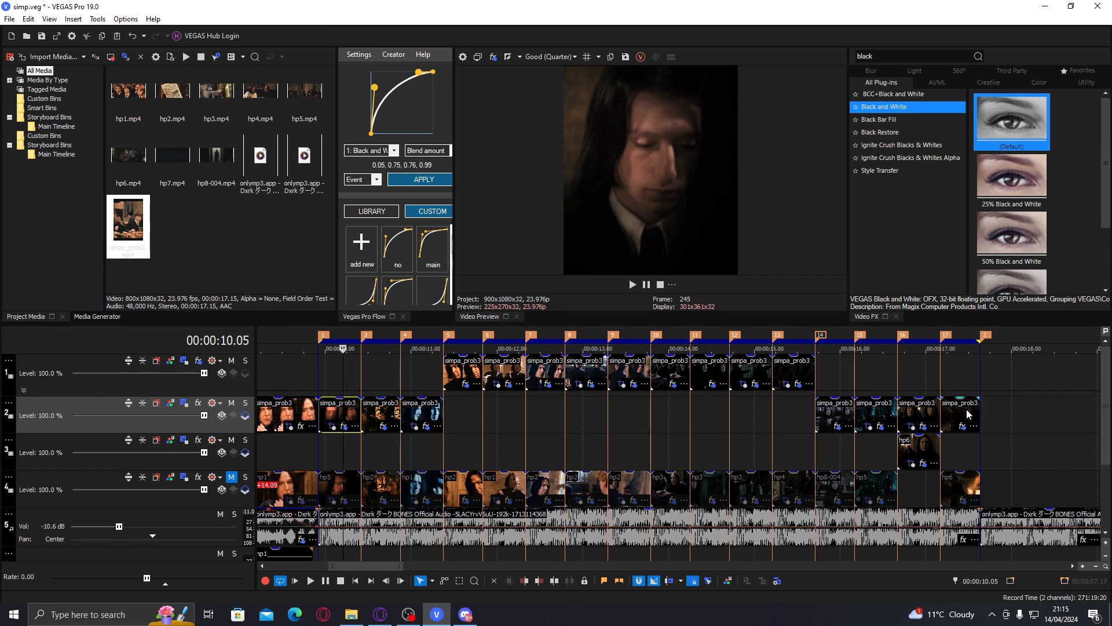
{"action": "right_click", "coordinate": [967, 414]}
Add the default Black and White effect to the marker 5 clip with an animated Blend amount of 0.
{"action": "left_click", "coordinate": [466, 375]}
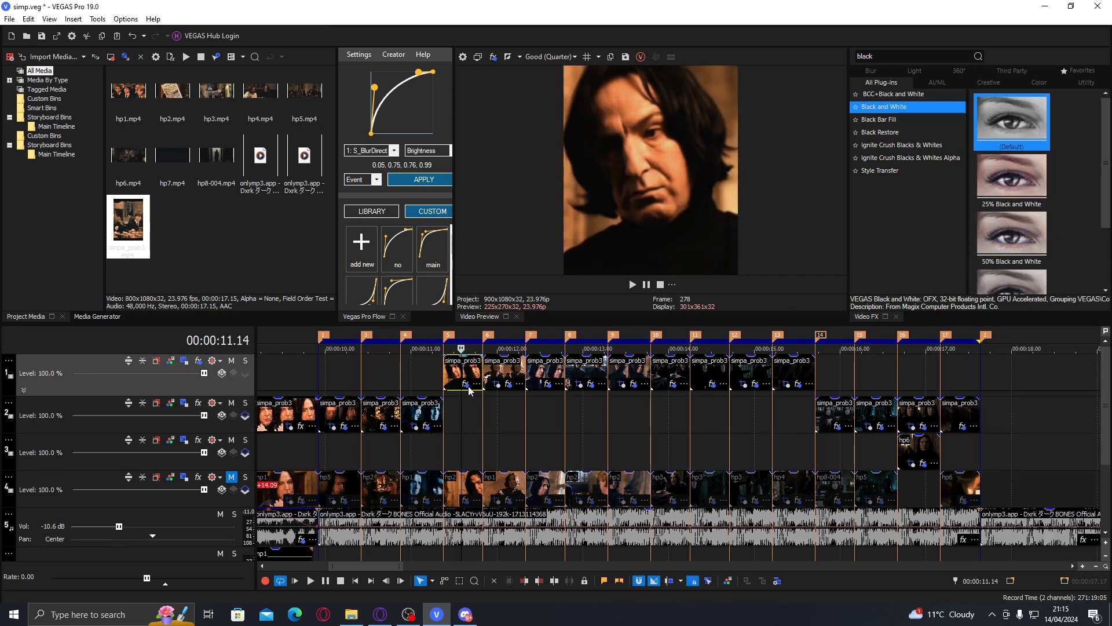
{"action": "double_click", "coordinate": [1007, 141]}
{"action": "left_click_drag", "start_coordinate": [149, 92], "coordinate": [65, 92]}
{"action": "left_click_drag", "start_coordinate": [288, 127], "coordinate": [272, 205]}
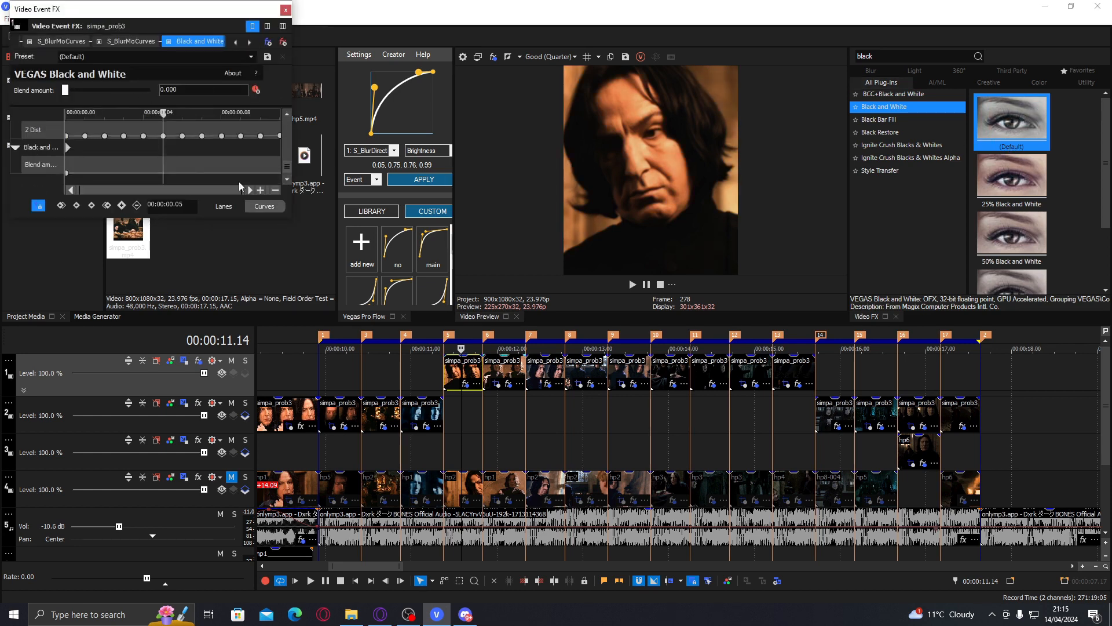
Keyframe the marker 5 clip's Blend amount to 0 at 00:00:00.04, 1.000 at 00:00:00.05 and 0 at the end, and move Black and White before S_BlurDirectional.
{"action": "left_click_drag", "start_coordinate": [66, 173], "coordinate": [282, 171]}
{"action": "left_click", "coordinate": [165, 164]}
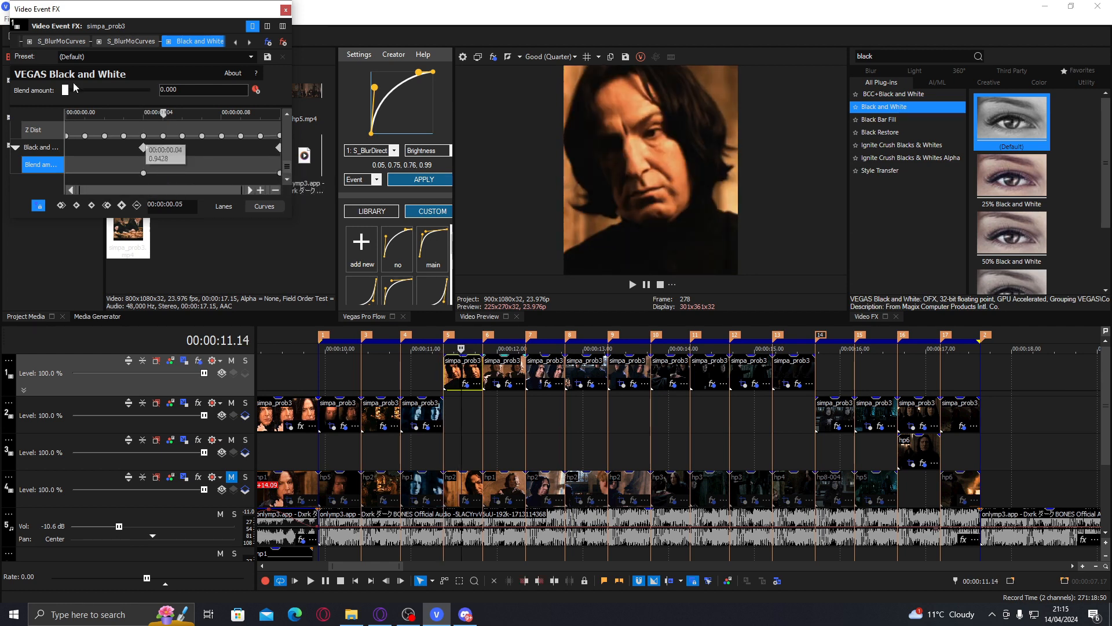
{"action": "left_click_drag", "start_coordinate": [77, 91], "coordinate": [192, 77]}
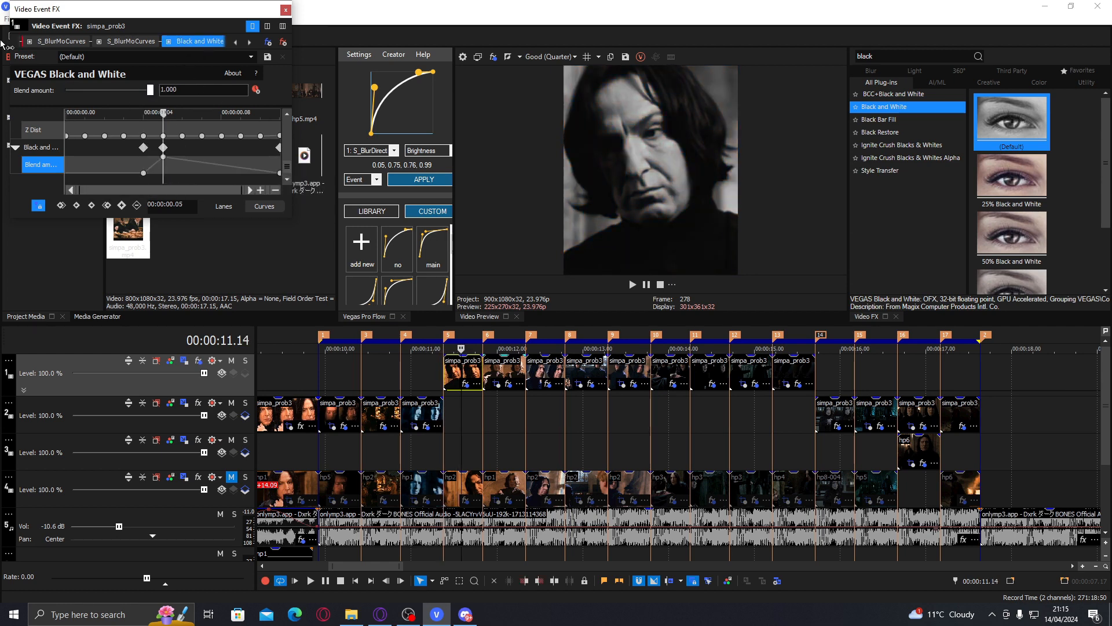
{"action": "left_click_drag", "start_coordinate": [1, 38], "coordinate": [2, 39]}
{"action": "left_click", "coordinate": [468, 372]}
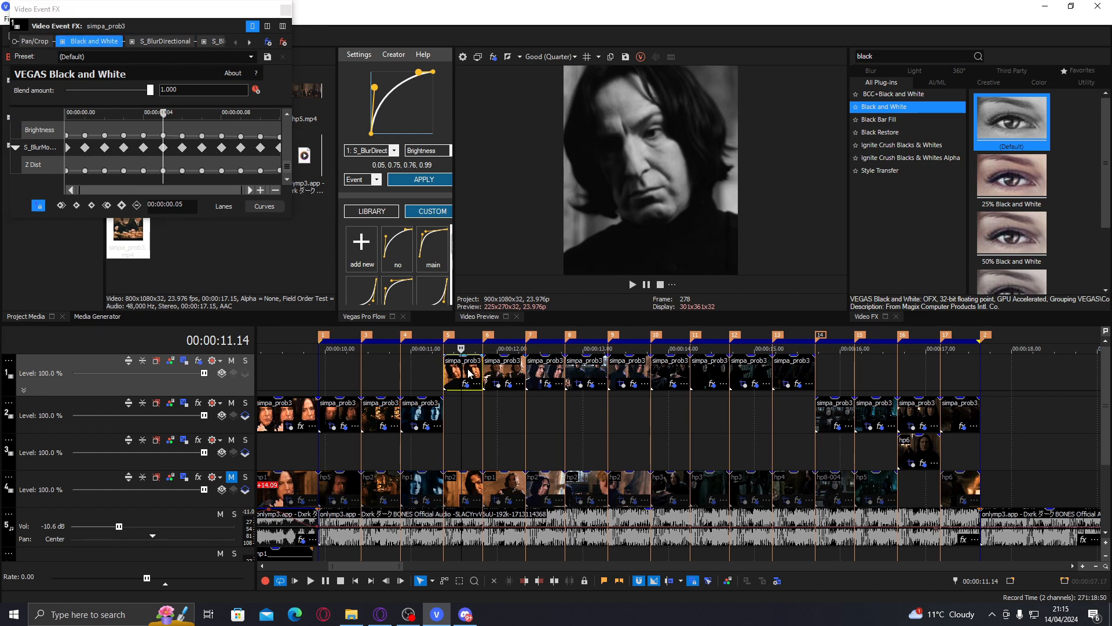
Add Black and White to the marker 6 clip with Blend amount keyframed to 0 at 00:00:00.04, 1 at 00:00:00.06 and 0 at 00:00:00.12.
{"action": "left_click", "coordinate": [501, 369]}
{"action": "left_click", "coordinate": [255, 91]}
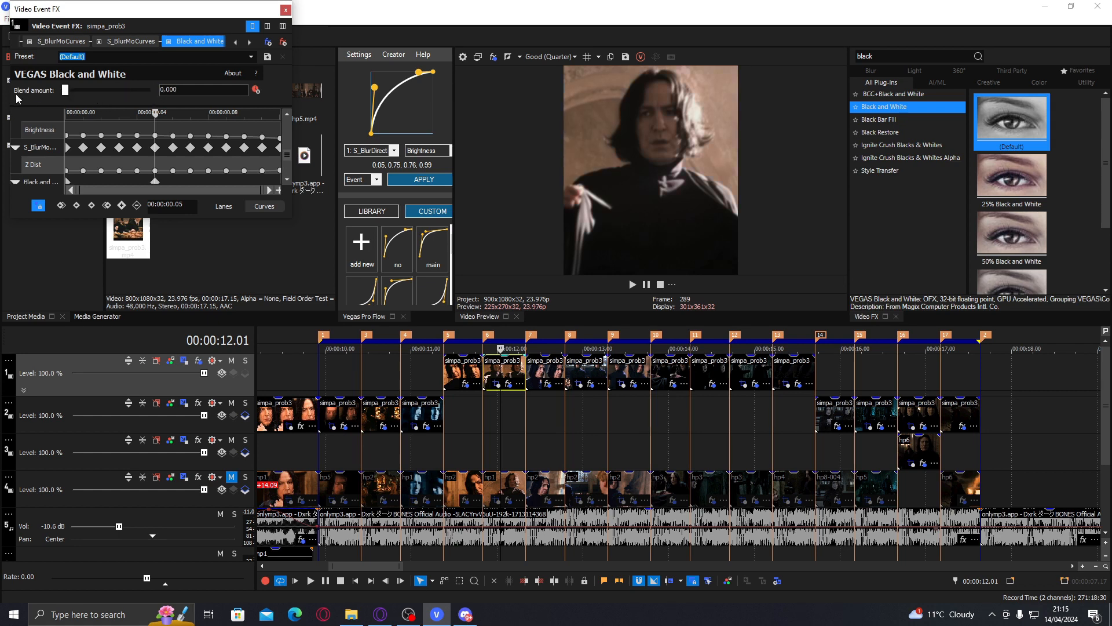
{"action": "left_click_drag", "start_coordinate": [288, 159], "coordinate": [289, 174]}
{"action": "left_click_drag", "start_coordinate": [67, 148], "coordinate": [173, 148]}
{"action": "left_click_drag", "start_coordinate": [194, 163], "coordinate": [281, 159]}
{"action": "left_click_drag", "start_coordinate": [149, 91], "coordinate": [65, 90]}
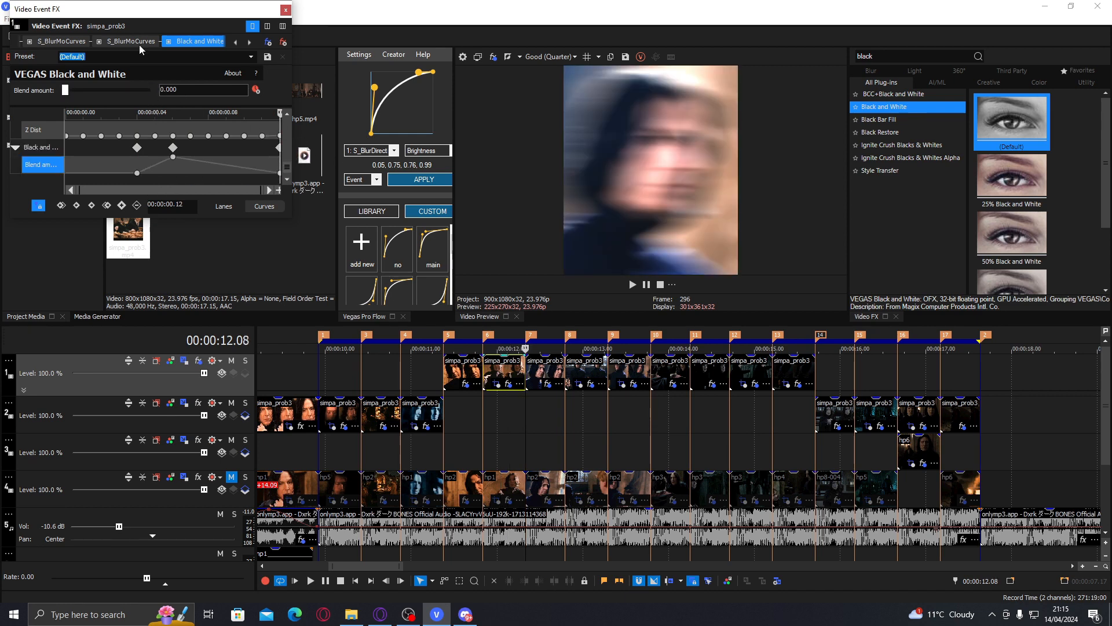
Move Black and White ahead of S_BlurDirectional in the marker 6 clip's effect chain and close its effect settings.
{"action": "left_click_drag", "start_coordinate": [189, 43], "coordinate": [64, 45]}
{"action": "left_click", "coordinate": [506, 373]}
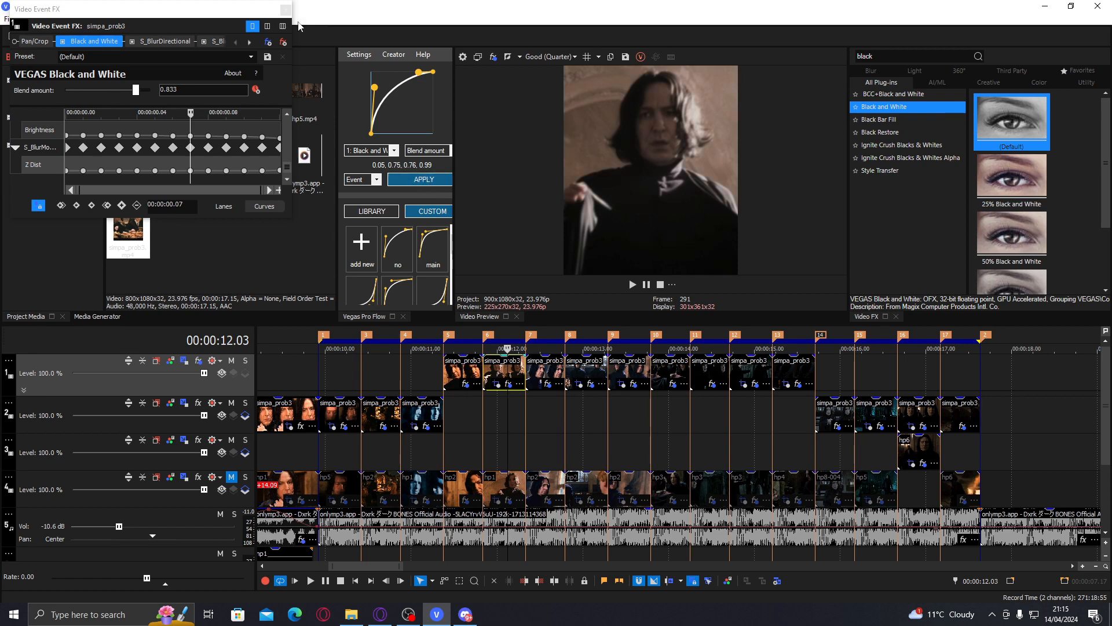
{"action": "left_click", "coordinate": [286, 10]}
Paste the marker 6 clip's event attributes onto the following top-track clips through marker 8.
{"action": "left_click", "coordinate": [511, 375]}
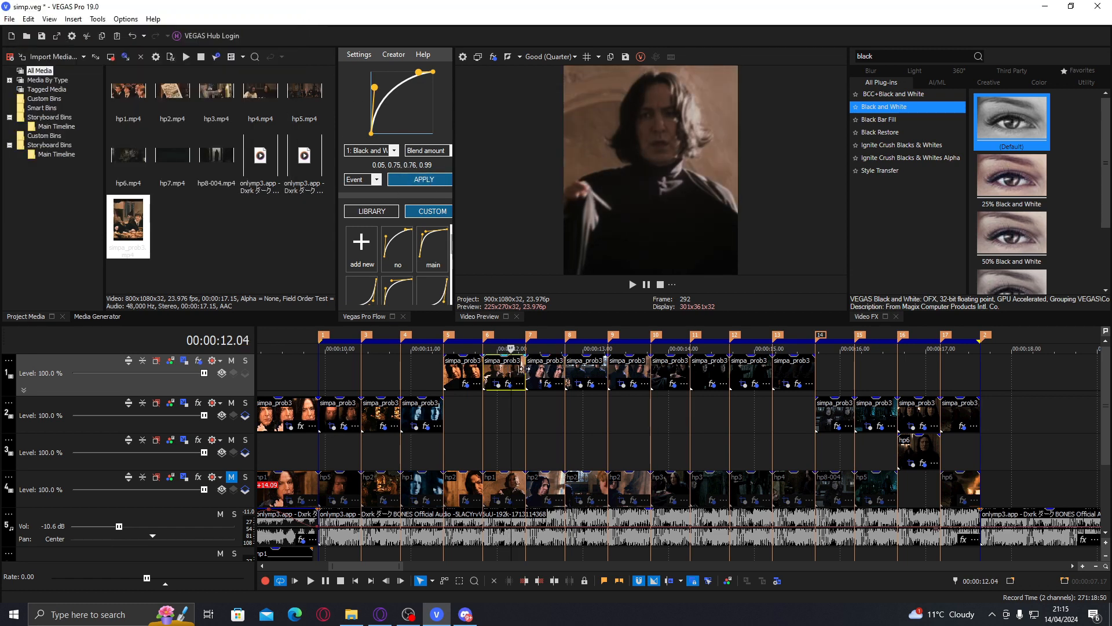
{"action": "right_click", "coordinate": [589, 377]}
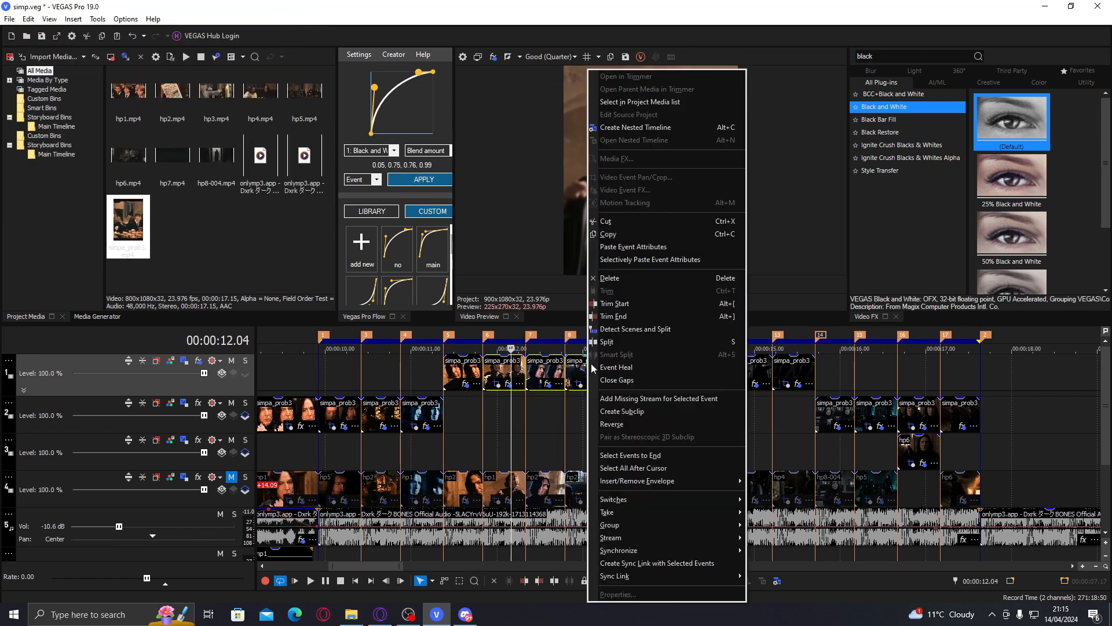
{"action": "left_click", "coordinate": [661, 249]}
Add the default Black and White effect to the top-track clip at marker 10 and set its Blend amount to 0.
{"action": "left_click", "coordinate": [677, 382]}
{"action": "double_click", "coordinate": [996, 125]}
{"action": "left_click_drag", "start_coordinate": [156, 94], "coordinate": [80, 94]}
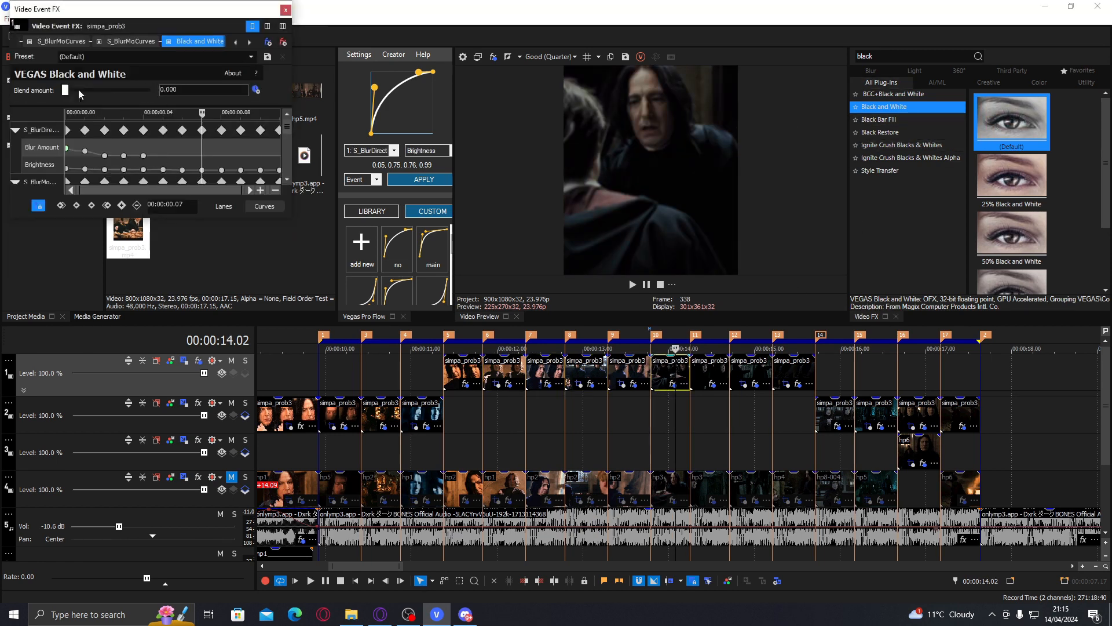
Keyframe the marker 10 clip's Blend amount to 0 at 00:00:00.05, 1.000 at 00:00:00.06 and 0 at 00:00:00.11.
{"action": "left_click_drag", "start_coordinate": [286, 131], "coordinate": [278, 193]}
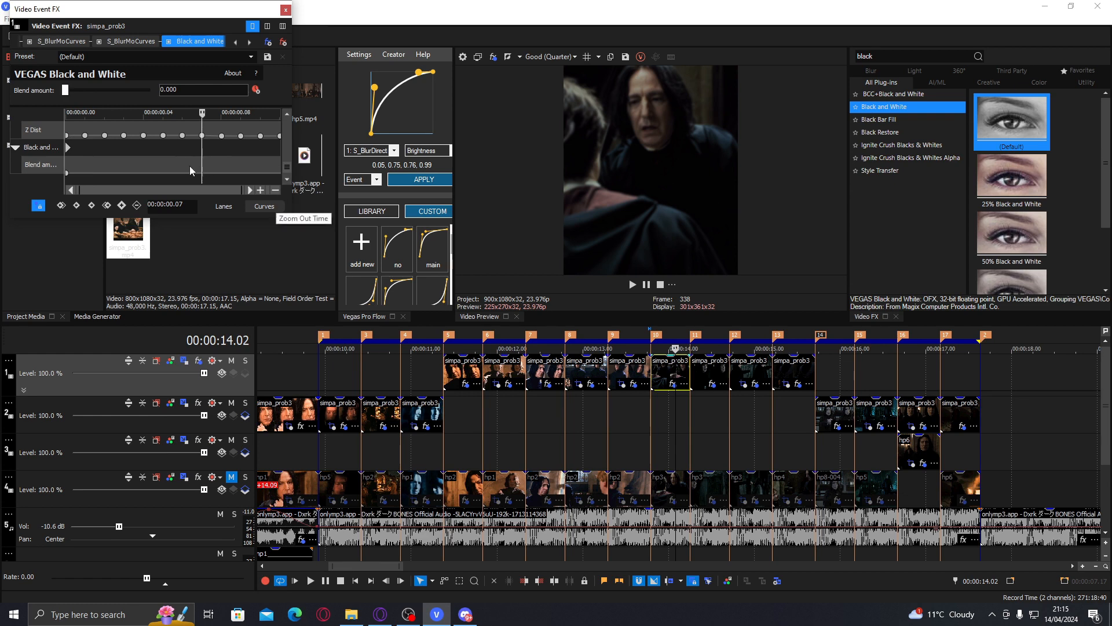
{"action": "left_click_drag", "start_coordinate": [186, 170], "coordinate": [163, 171]}
{"action": "left_click_drag", "start_coordinate": [67, 172], "coordinate": [142, 169]}
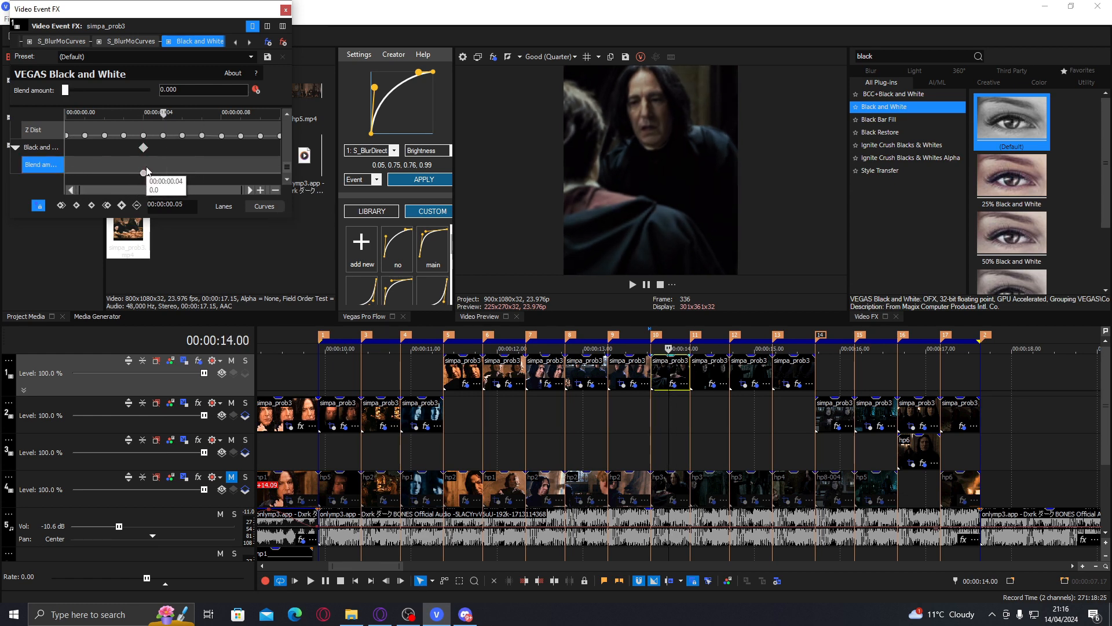
{"action": "left_click_drag", "start_coordinate": [145, 173], "coordinate": [183, 162]}
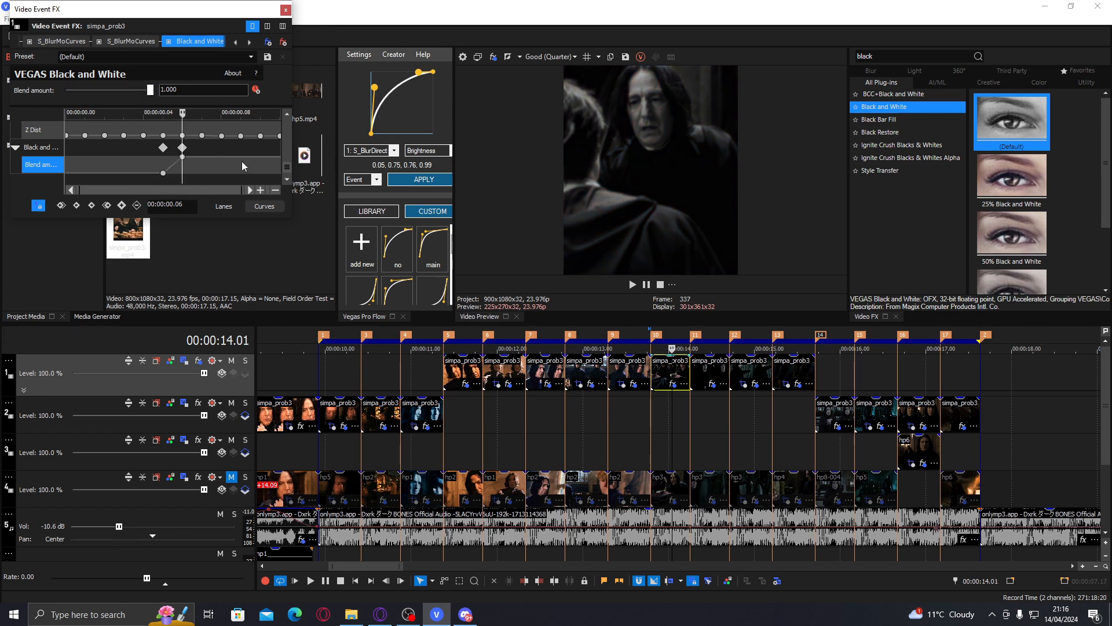
{"action": "left_click", "coordinate": [274, 159]}
{"action": "left_click_drag", "start_coordinate": [148, 93], "coordinate": [62, 92]}
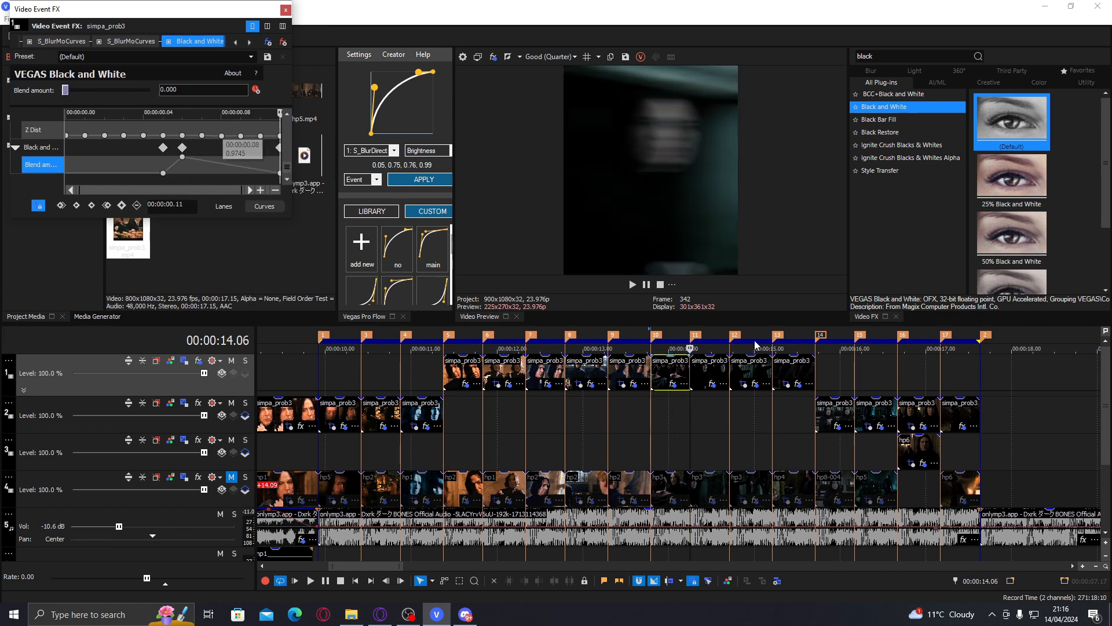
Move Black and White ahead of S_BlurDirectional in the marker 10 clip's effect chain.
{"action": "left_click", "coordinate": [683, 364]}
{"action": "left_click_drag", "start_coordinate": [204, 44], "coordinate": [19, 44]}
{"action": "left_click_drag", "start_coordinate": [161, 43], "coordinate": [60, 43]}
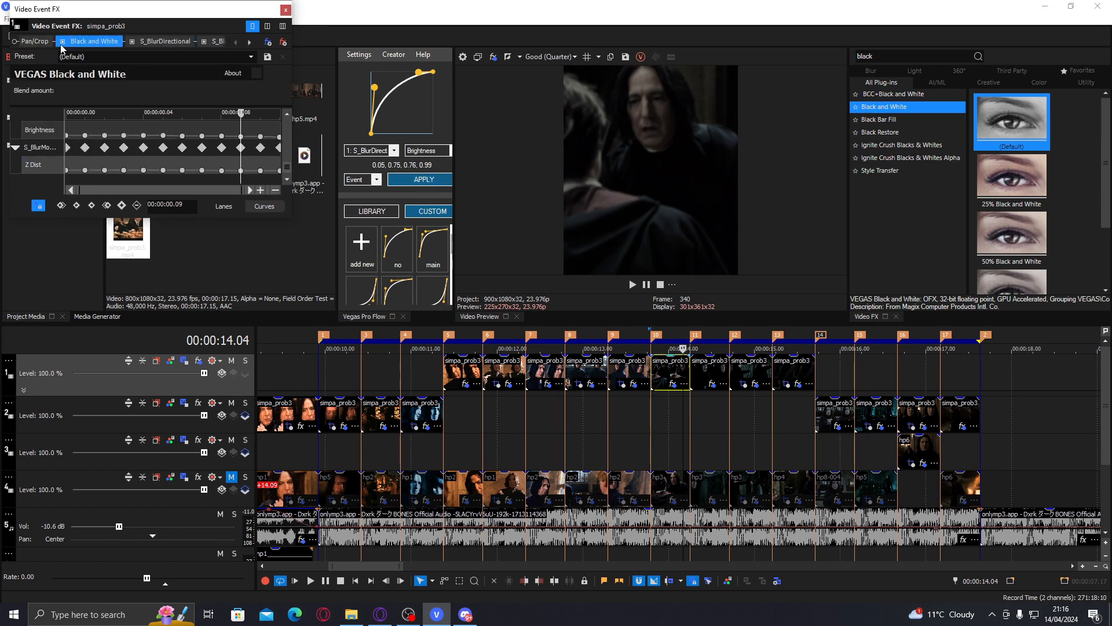
Ease the marker 10 clip's Blend amount with the 0.05, 0.75, 0.76, 0.99 curve and close its effect settings.
{"action": "left_click", "coordinate": [678, 366]}
{"action": "left_click", "coordinate": [676, 367]}
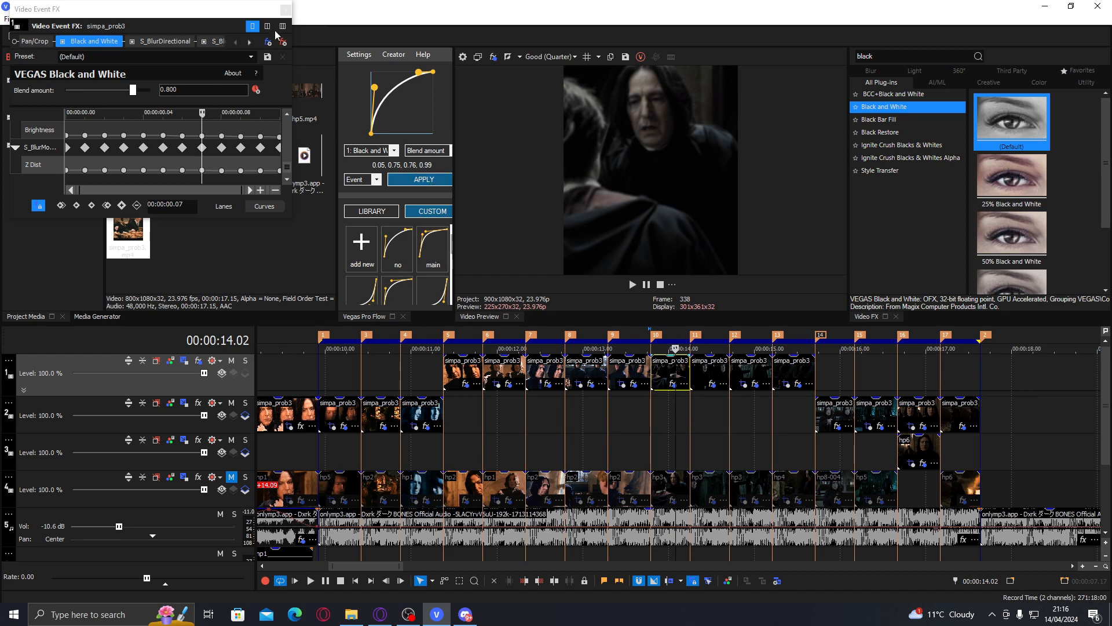
{"action": "left_click", "coordinate": [286, 11]}
{"action": "left_click", "coordinate": [673, 369]}
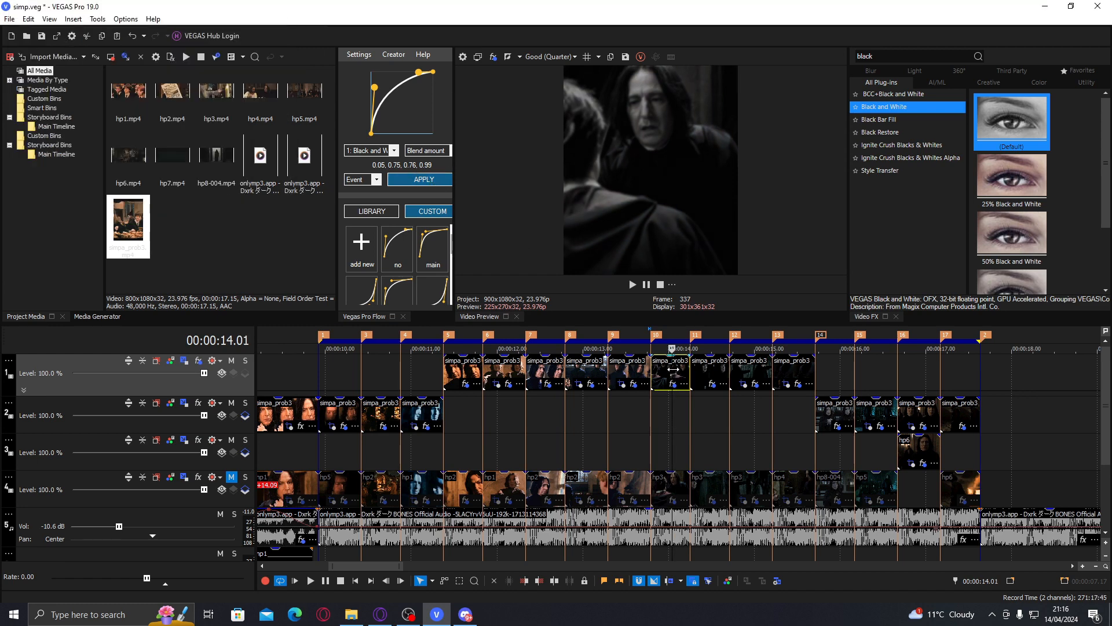
Paste the marker 10 clip's event attributes onto the following top-track clips through marker 13 and close the effect settings.
{"action": "right_click", "coordinate": [788, 373]}
{"action": "left_click", "coordinate": [823, 248]}
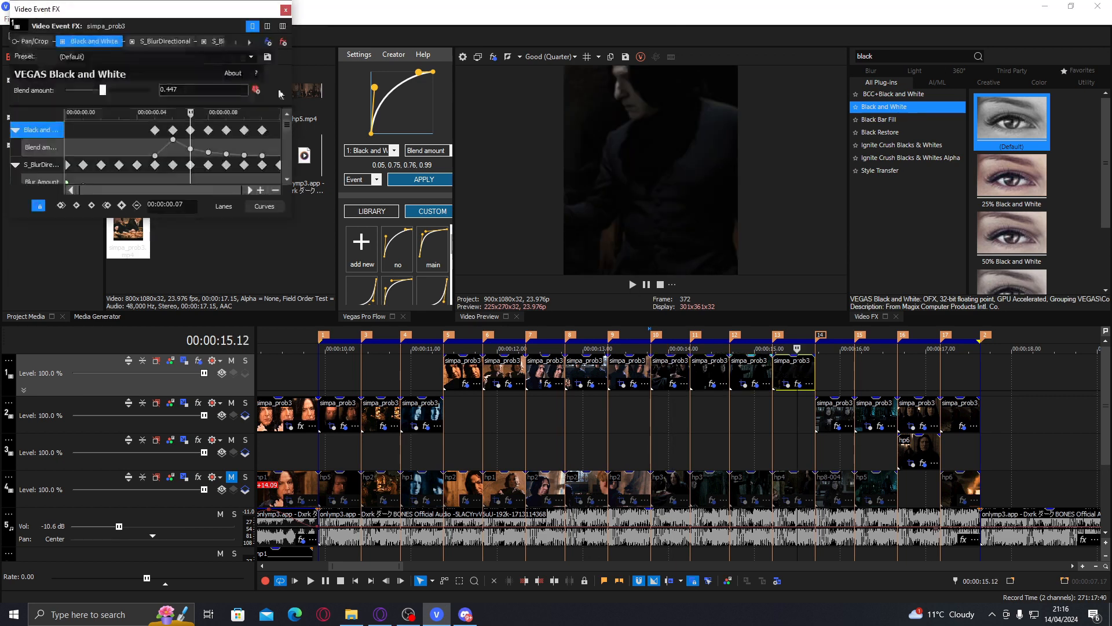
{"action": "left_click", "coordinate": [286, 10]}
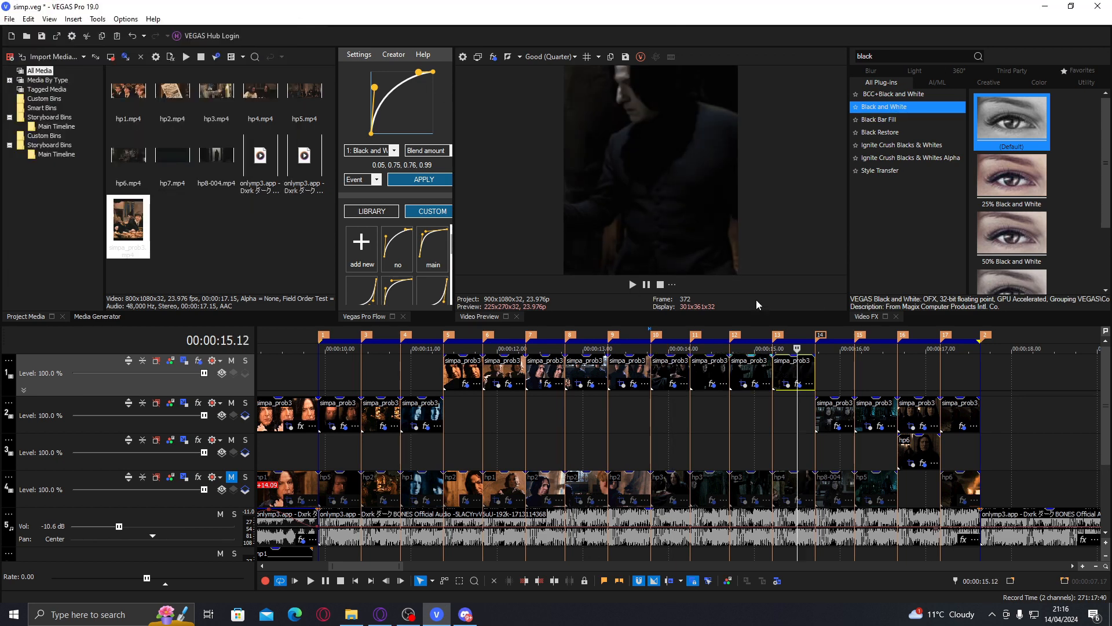
Play back the beat-synced clips in sections from about 00:00:10 to 00:00:16 to check the Black and White flashes.
{"action": "left_click", "coordinate": [826, 373]}
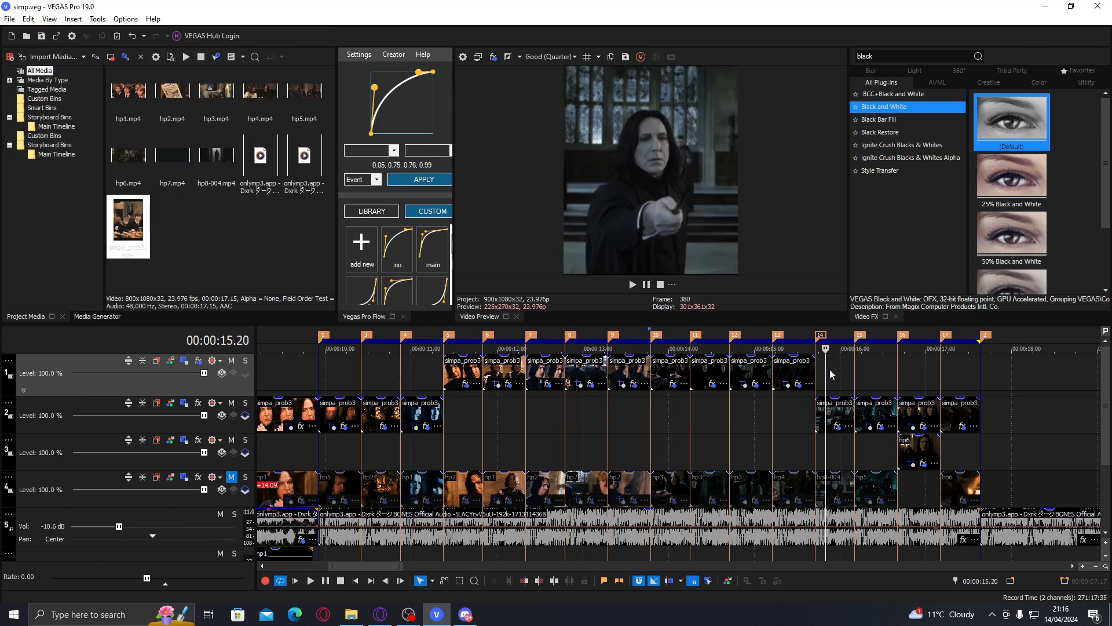
{"action": "key", "text": "space"}
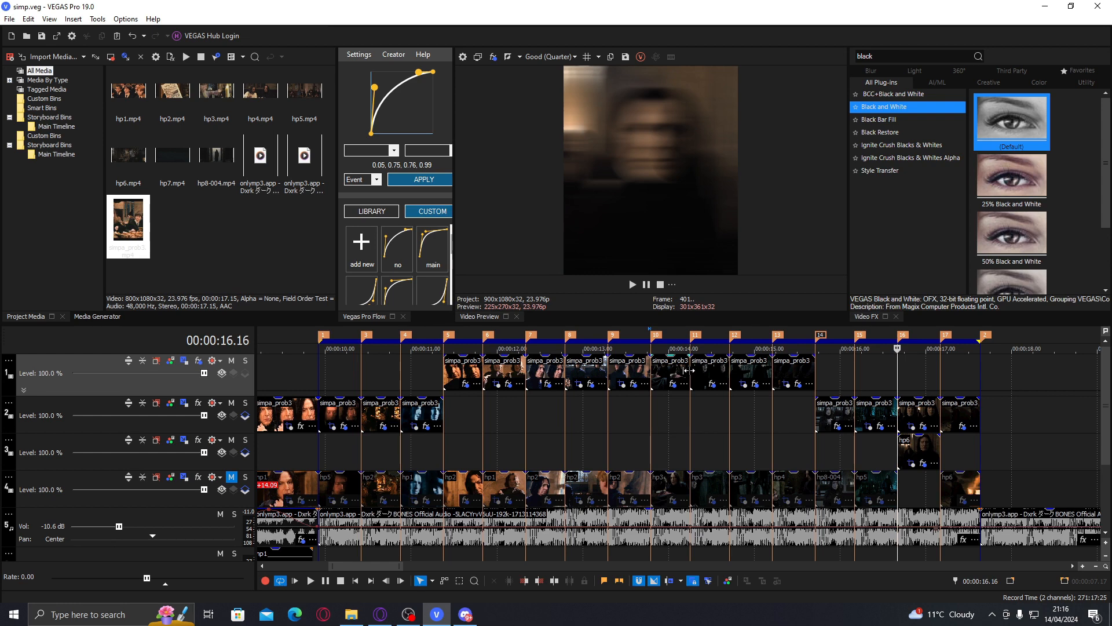
{"action": "key", "text": "space"}
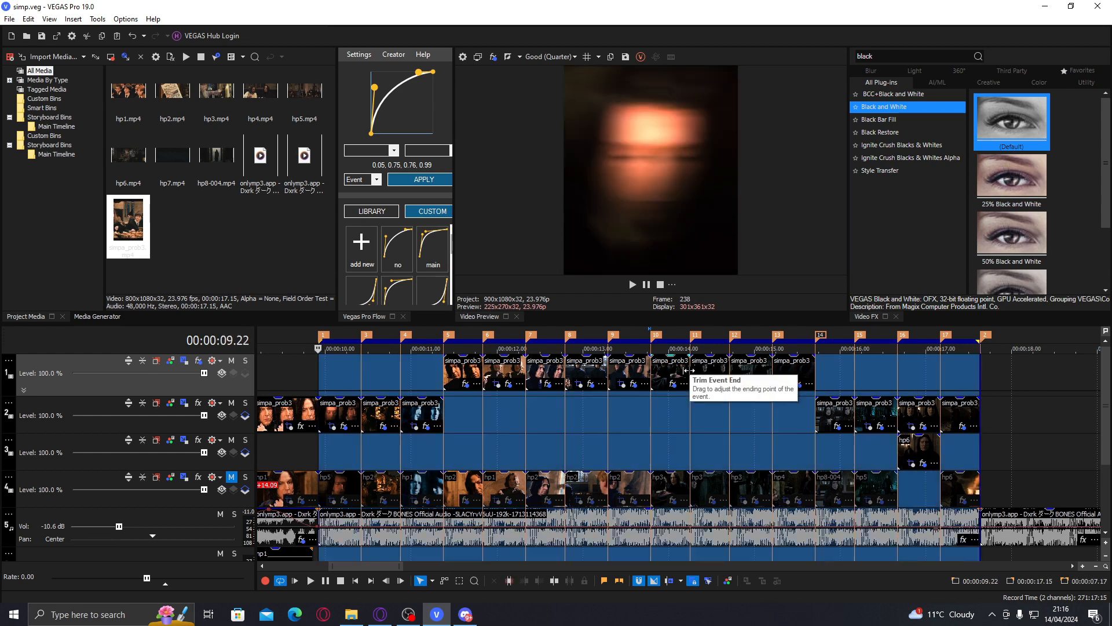
{"action": "left_click", "coordinate": [336, 371]}
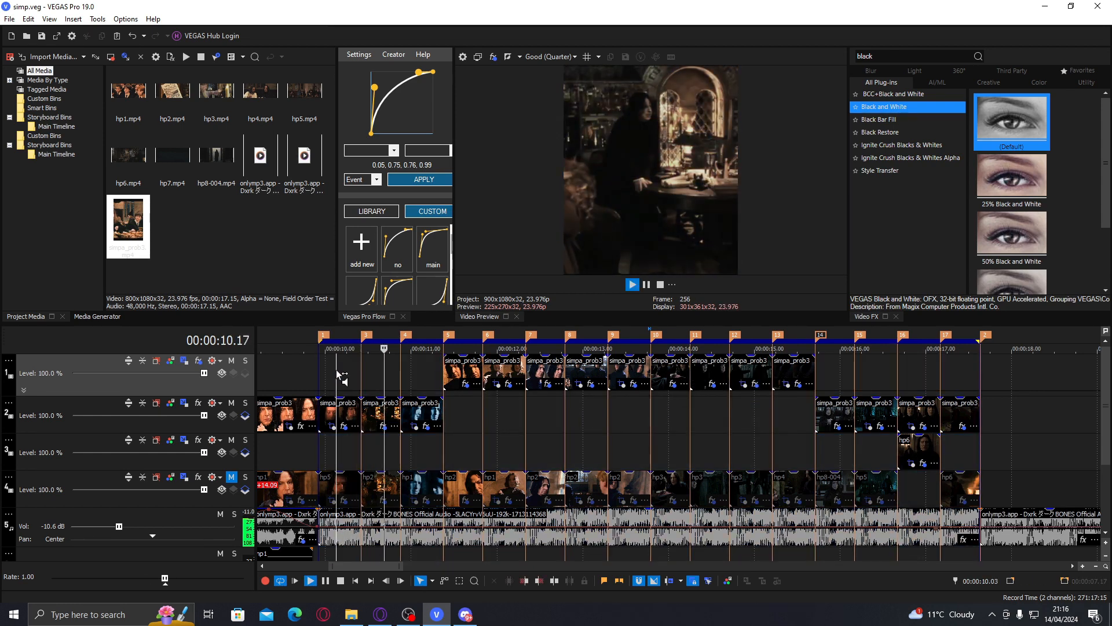
{"action": "key", "text": "space"}
{"action": "key", "text": "space"}
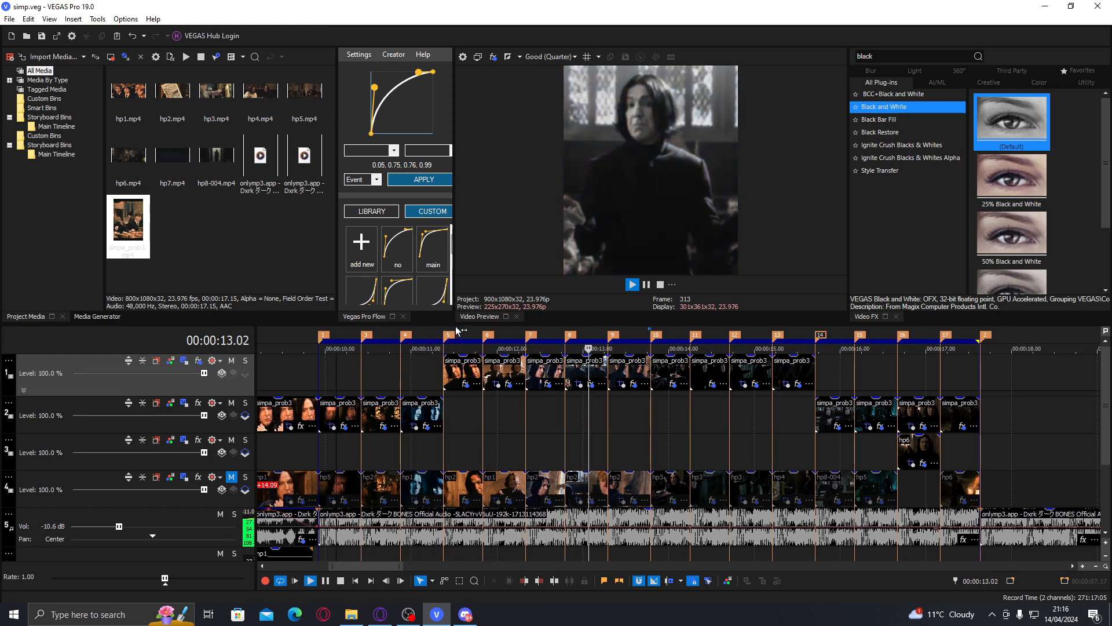
{"action": "left_click", "coordinate": [485, 404]}
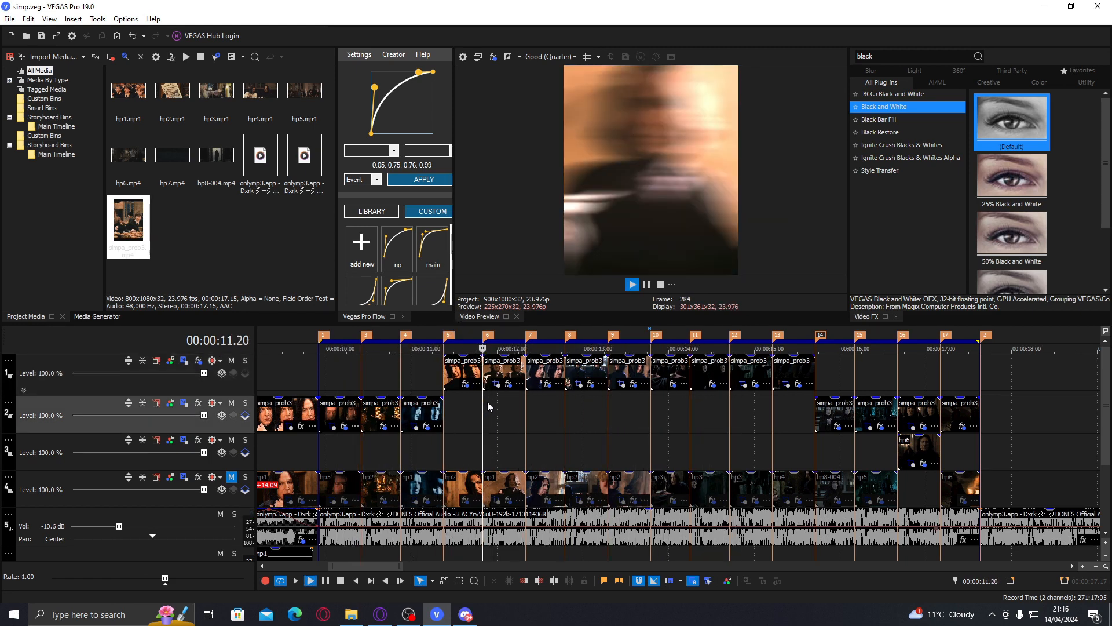
{"action": "key", "text": "space"}
{"action": "key", "text": "space"}
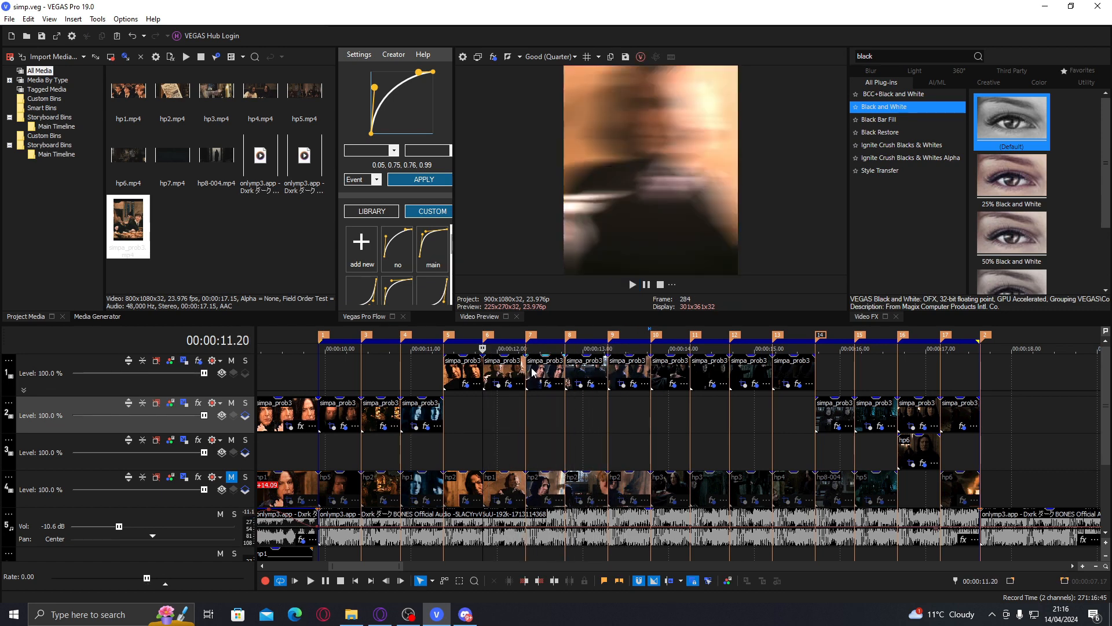
{"action": "left_click", "coordinate": [534, 371]}
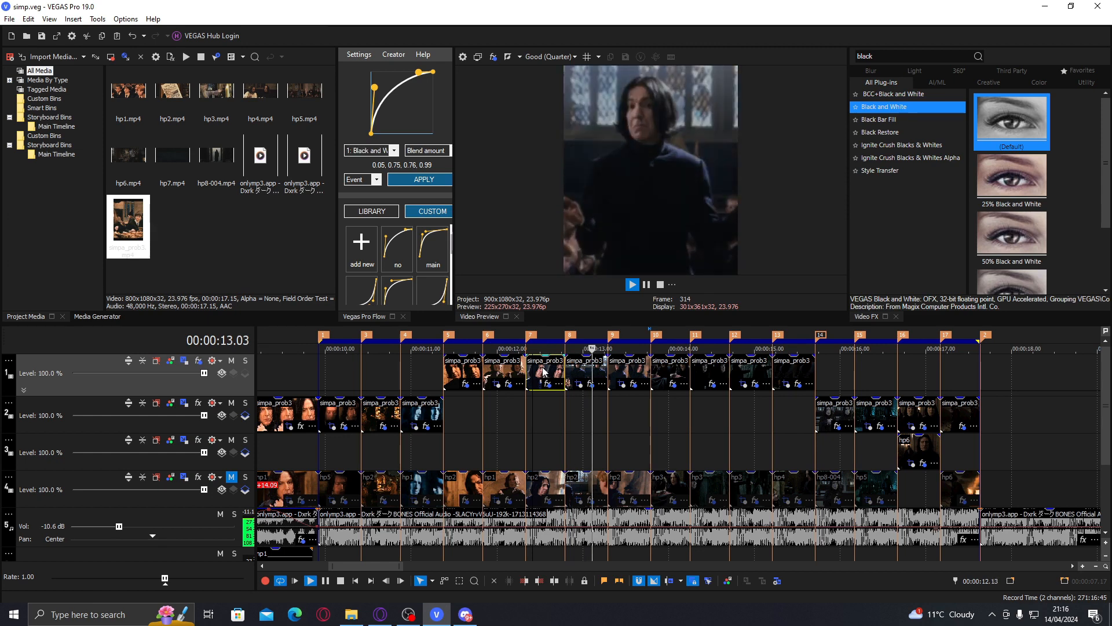
{"action": "left_click", "coordinate": [738, 405]}
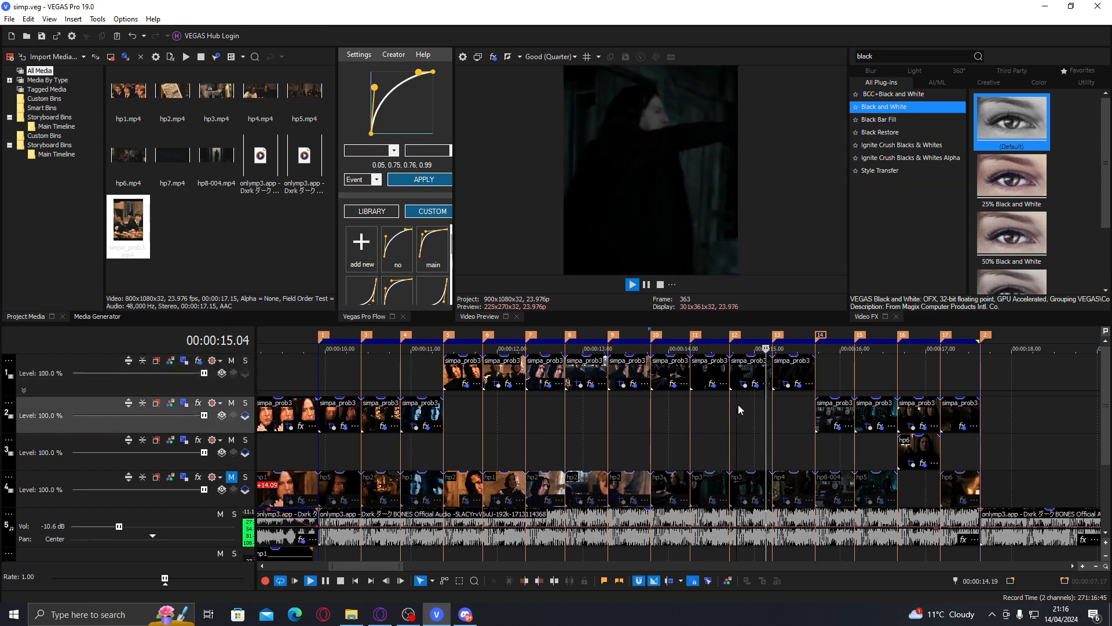
{"action": "key", "text": "space"}
{"action": "left_click", "coordinate": [779, 403]}
{"action": "key", "text": "space"}
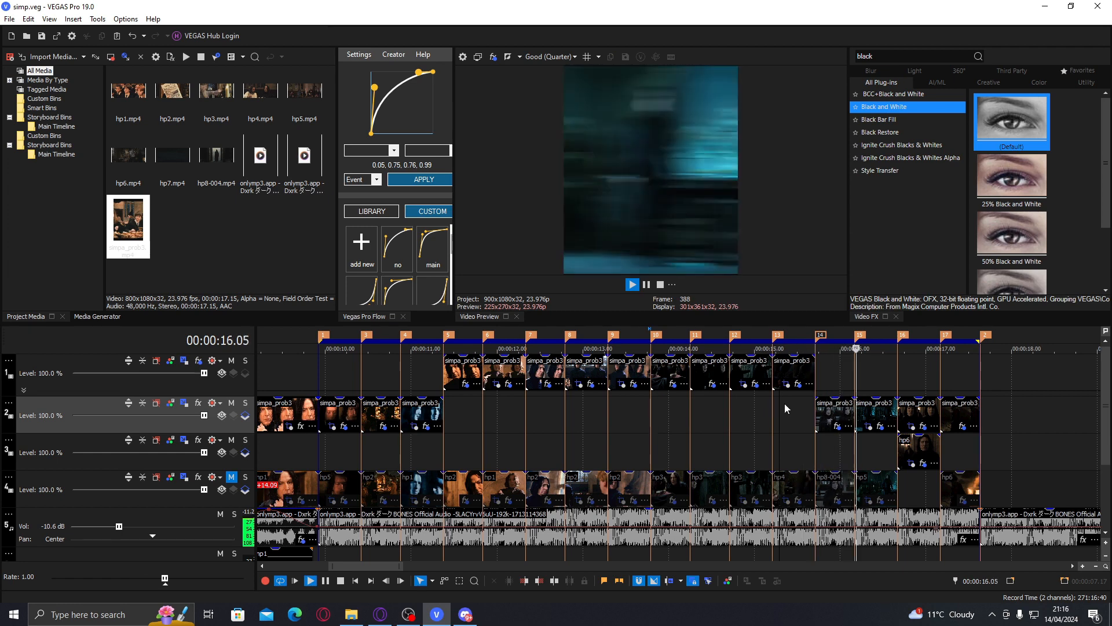
{"action": "key", "text": "space"}
{"action": "key", "text": "space"}
{"action": "key", "text": "space"}
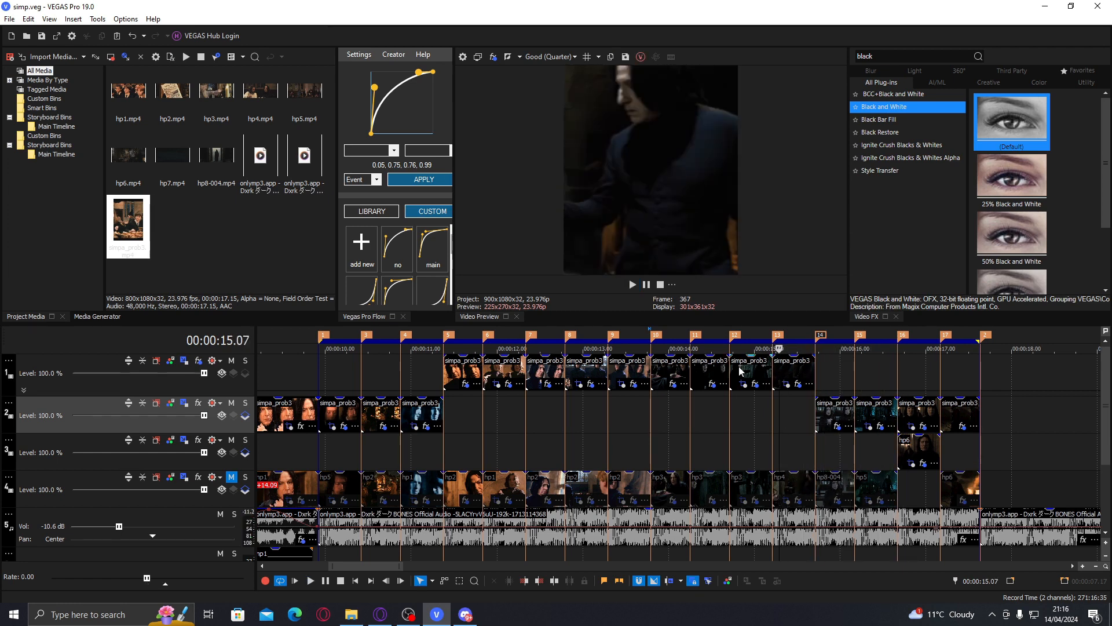
Paste the marker 13 clip's event attributes onto the second-track clip at marker 14.
{"action": "left_click", "coordinate": [738, 368]}
{"action": "right_click", "coordinate": [798, 364]}
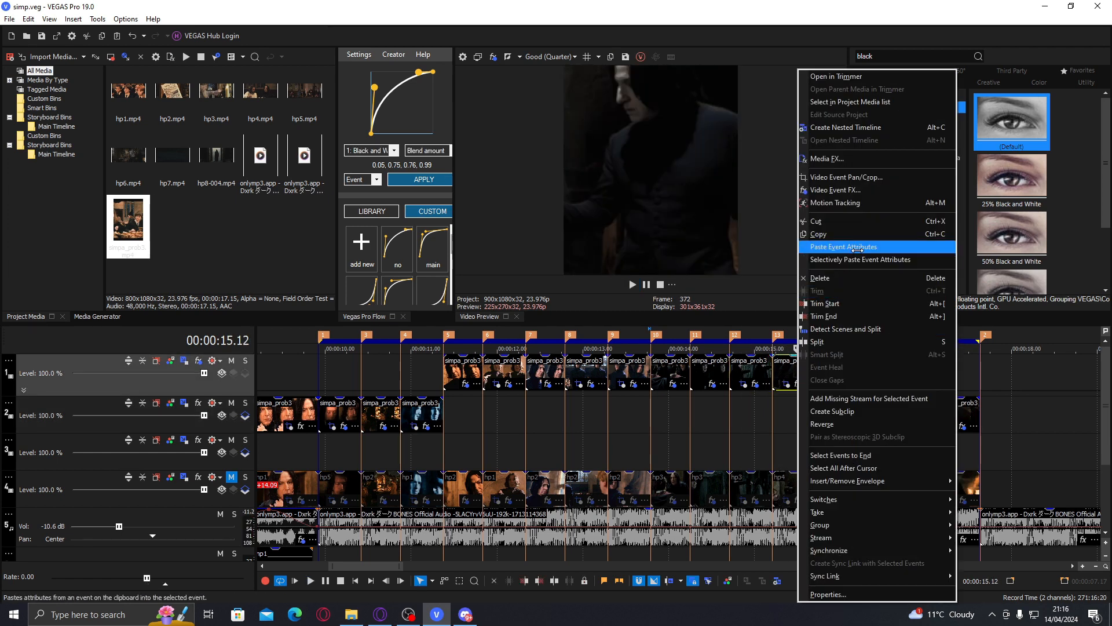
{"action": "left_click", "coordinate": [790, 364]}
{"action": "right_click", "coordinate": [833, 415]}
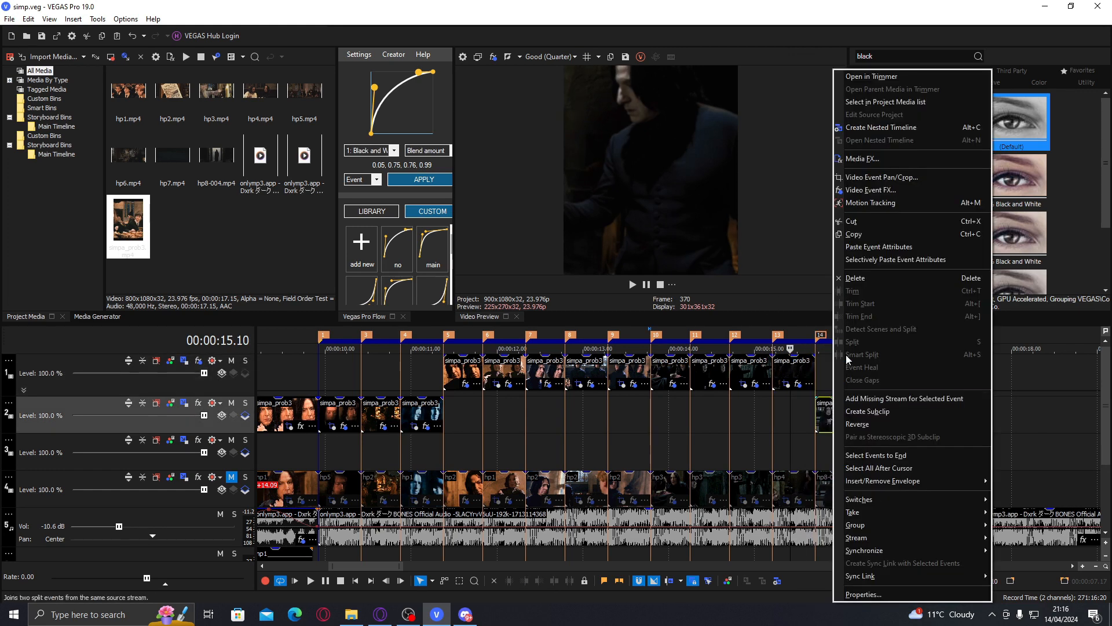
{"action": "left_click", "coordinate": [885, 248]}
Paste the marker 12 clip's event attributes onto the marker 13 clip and play back the flash.
{"action": "left_click", "coordinate": [750, 366]}
{"action": "right_click", "coordinate": [779, 371]}
{"action": "left_click", "coordinate": [834, 248]}
{"action": "key", "text": "space"}
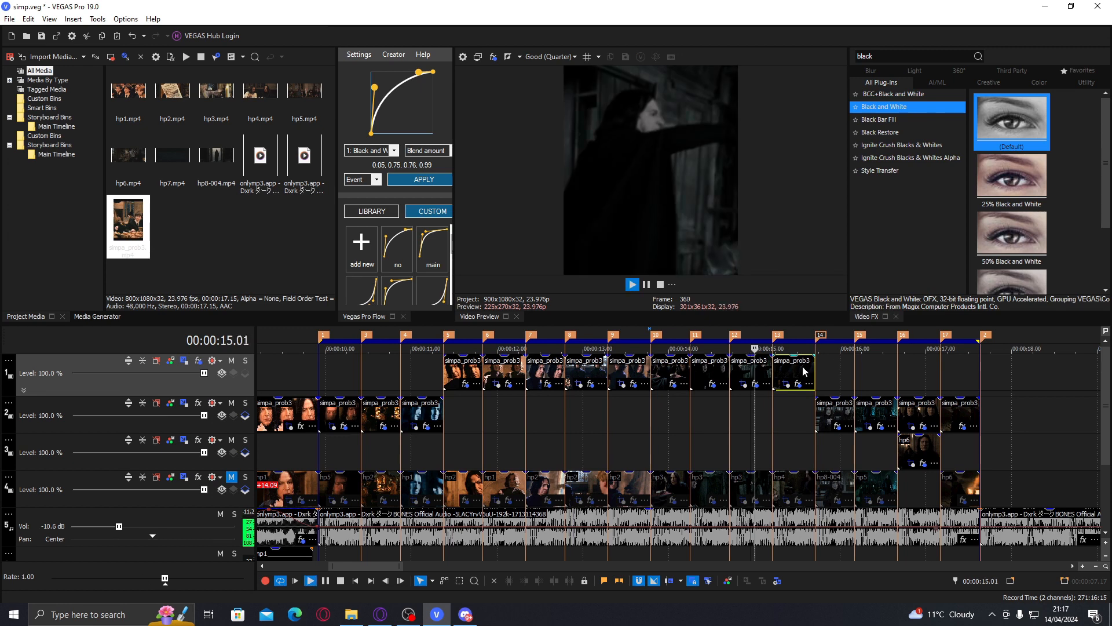
{"action": "left_click", "coordinate": [795, 420]}
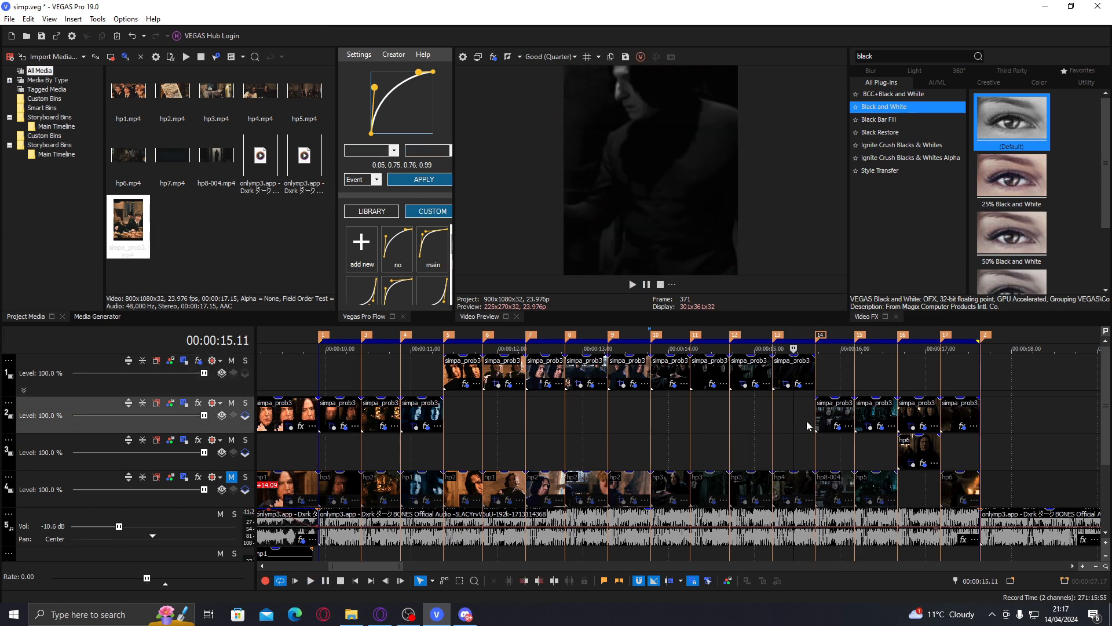
Inspect the S_BlurMoCurves effects in the marker 14 clip's effect chain and close its effect settings.
{"action": "left_click", "coordinate": [837, 426]}
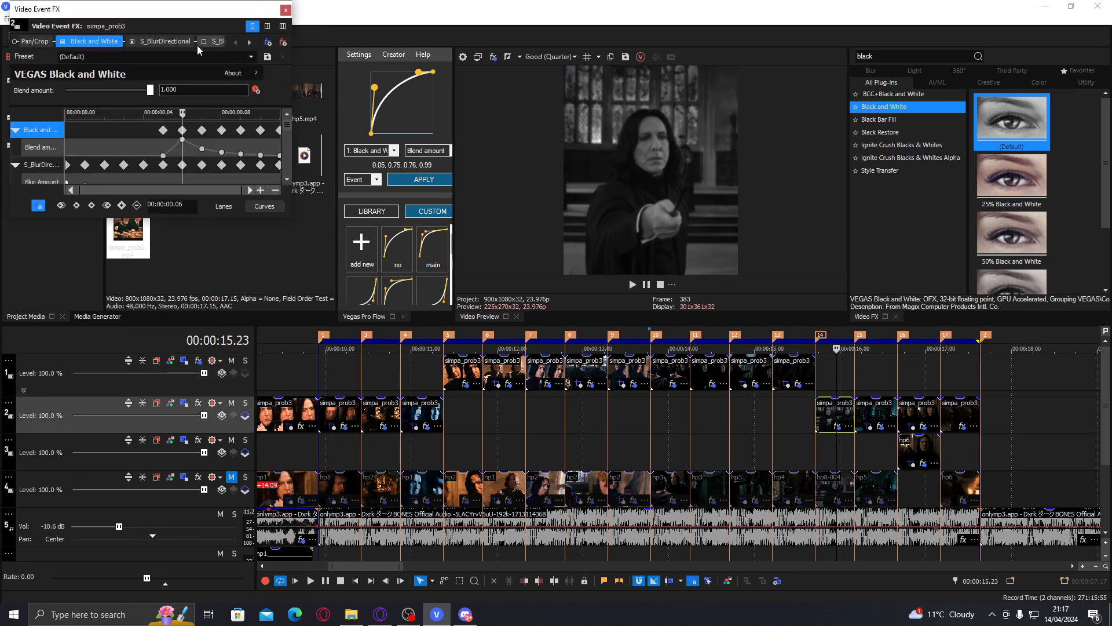
{"action": "left_click", "coordinate": [250, 42]}
{"action": "left_click", "coordinate": [250, 42]}
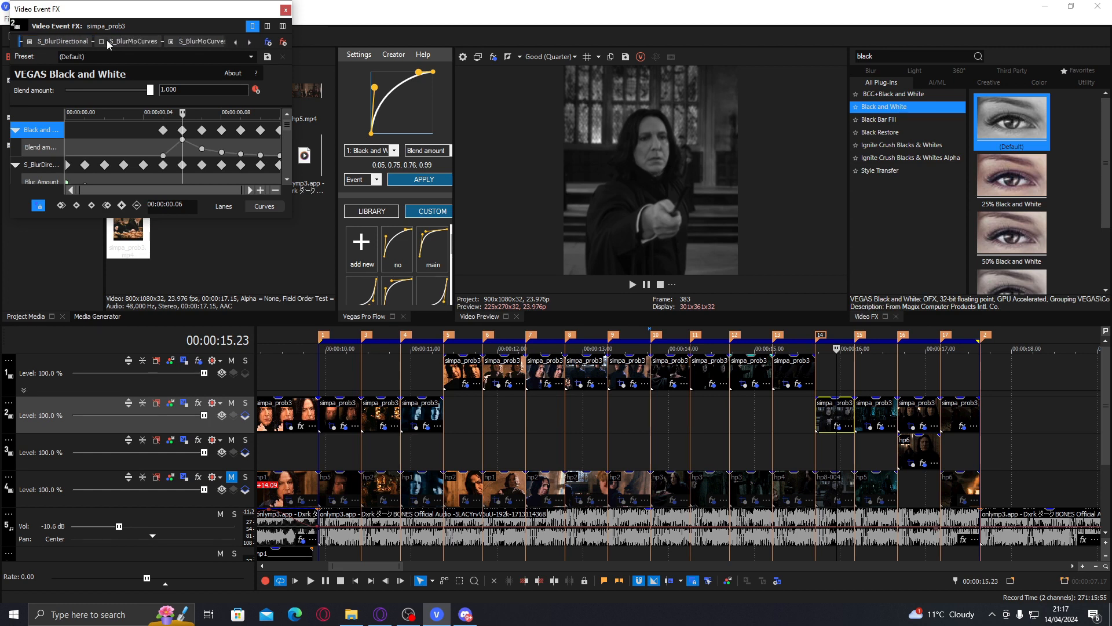
{"action": "left_click", "coordinate": [286, 9]}
Replay the sequence from the clips before marker 5 through marker 13 to compare the flashes.
{"action": "key", "text": "space"}
{"action": "left_click", "coordinate": [794, 402]}
{"action": "left_click", "coordinate": [792, 402]}
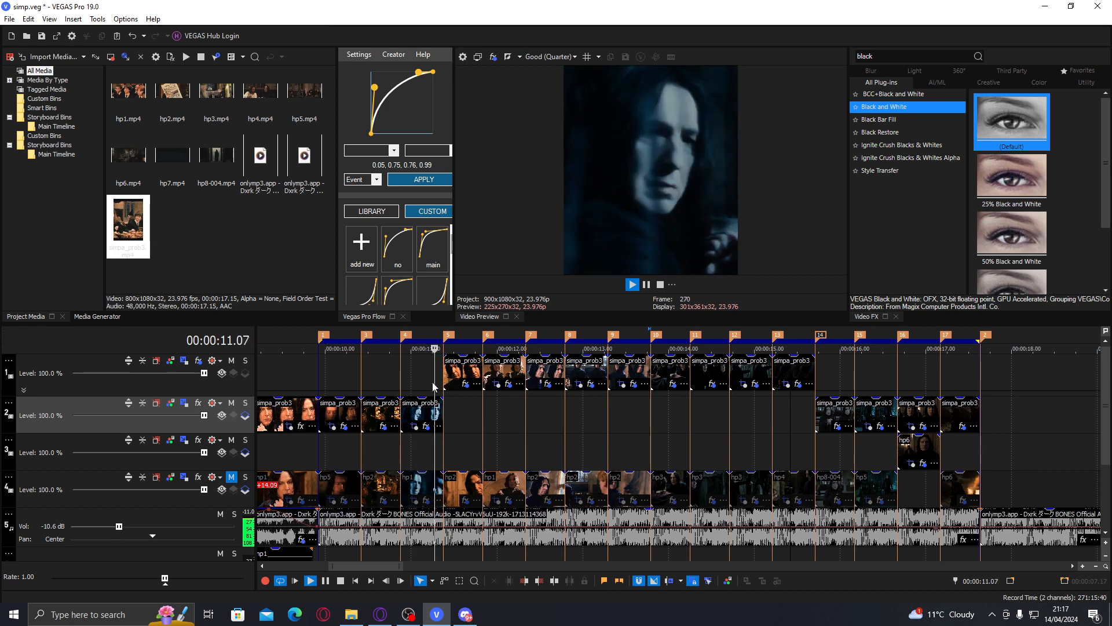
{"action": "left_click", "coordinate": [347, 378]}
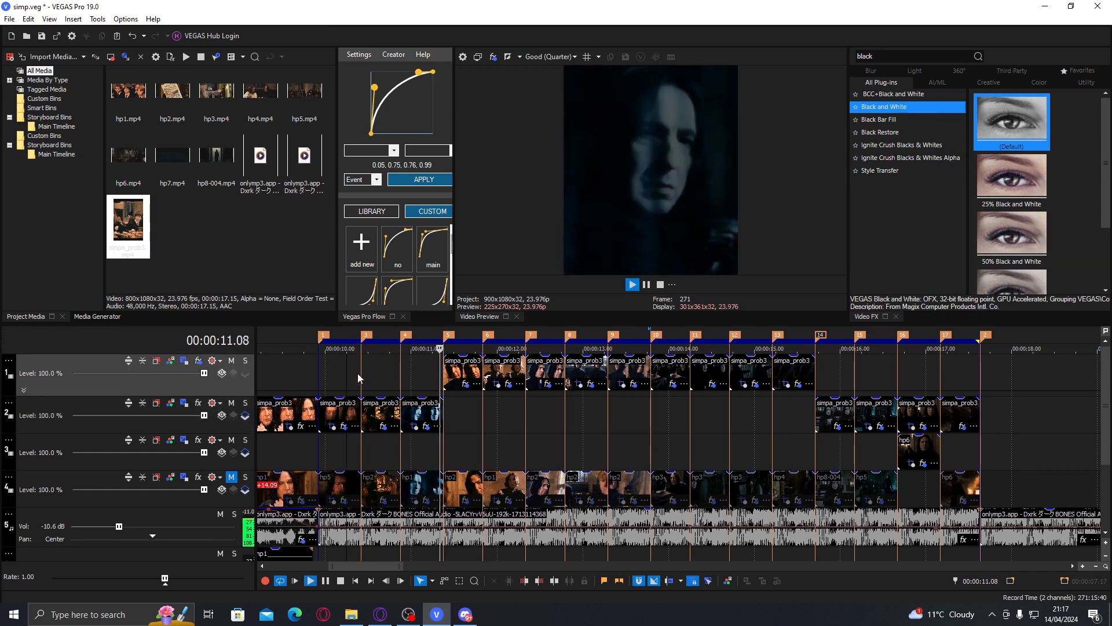
{"action": "key", "text": "space"}
{"action": "key", "text": "space"}
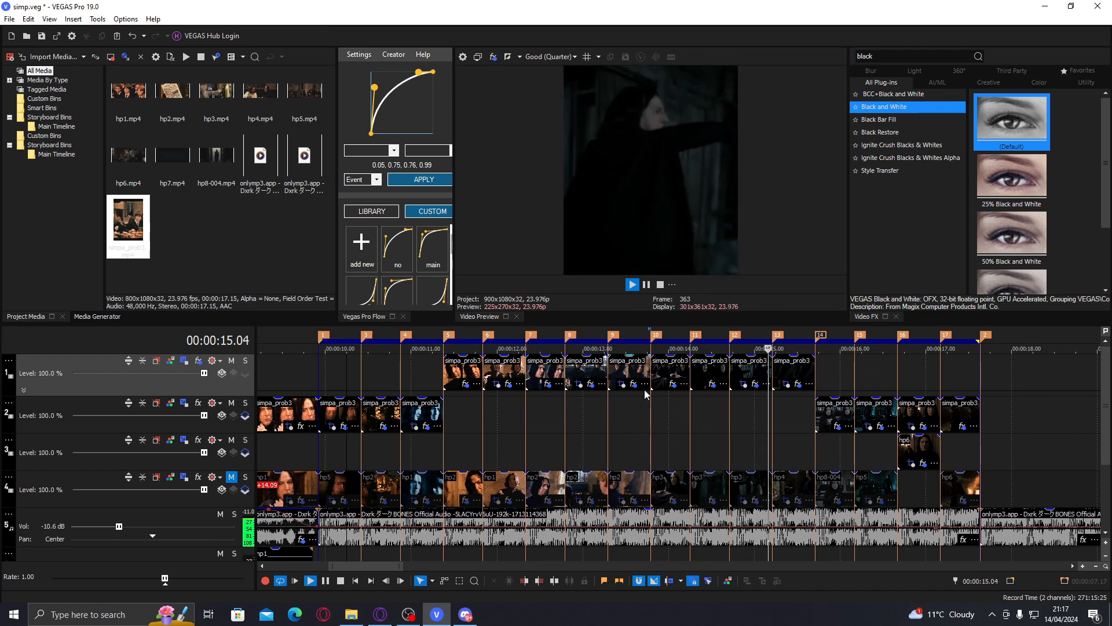
Paste the marker 12 clip's event attributes onto the three second-track clips just before marker 5.
{"action": "left_click", "coordinate": [742, 369]}
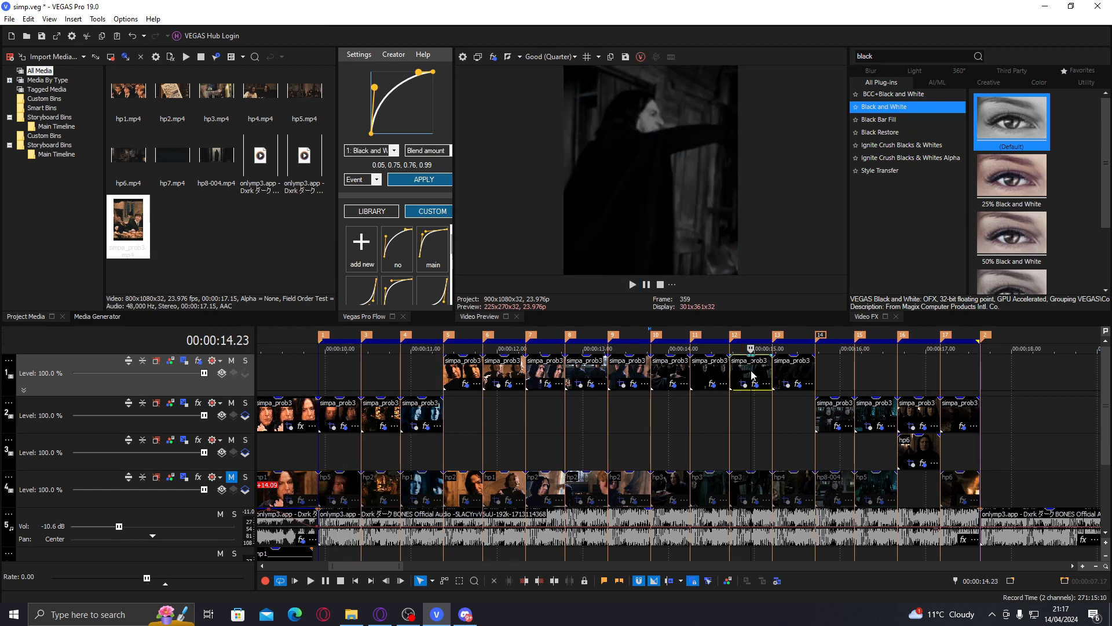
{"action": "left_click", "coordinate": [338, 416]}
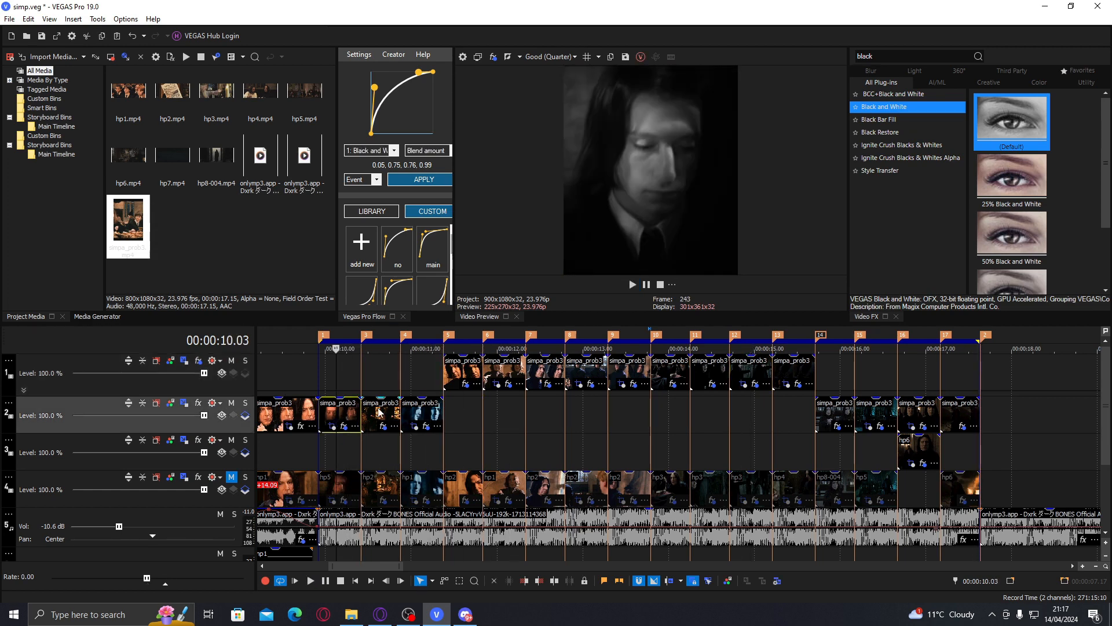
{"action": "right_click", "coordinate": [414, 415]}
{"action": "left_click", "coordinate": [456, 247]}
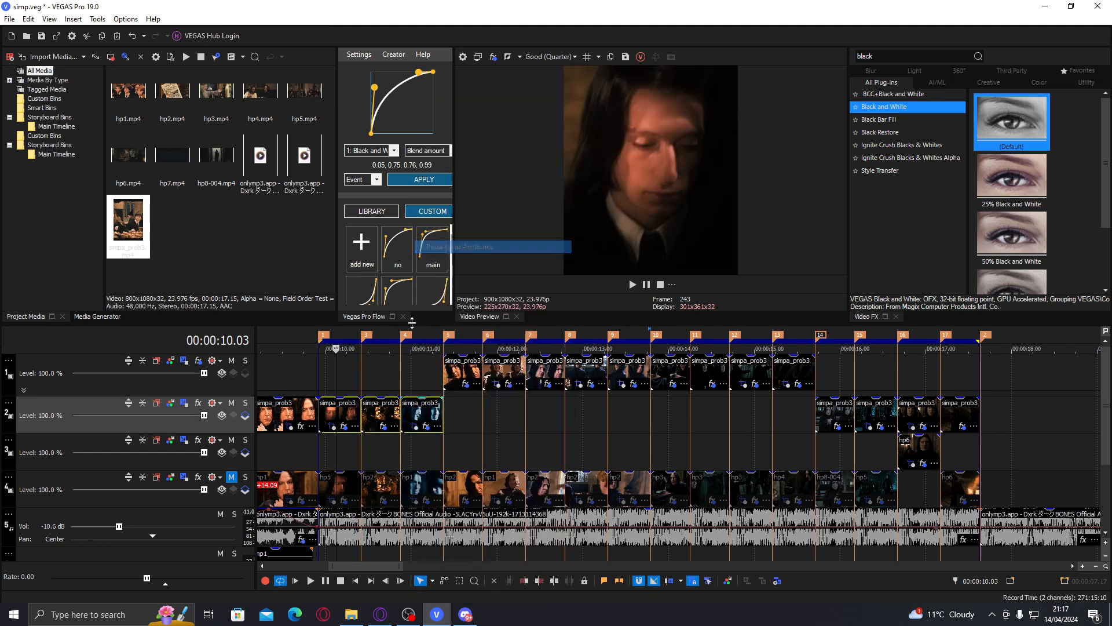
Play back the three second-track clips before marker 5 to check their pasted effects.
{"action": "left_click", "coordinate": [383, 371]}
{"action": "key", "text": "space"}
{"action": "key", "text": "space"}
{"action": "key", "text": "space"}
{"action": "key", "text": "space"}
Inspect the effect chain of the second-track clip just before marker 5 through its last S_BlurMoCurves effect, and close its effect settings.
{"action": "left_click", "coordinate": [426, 425]}
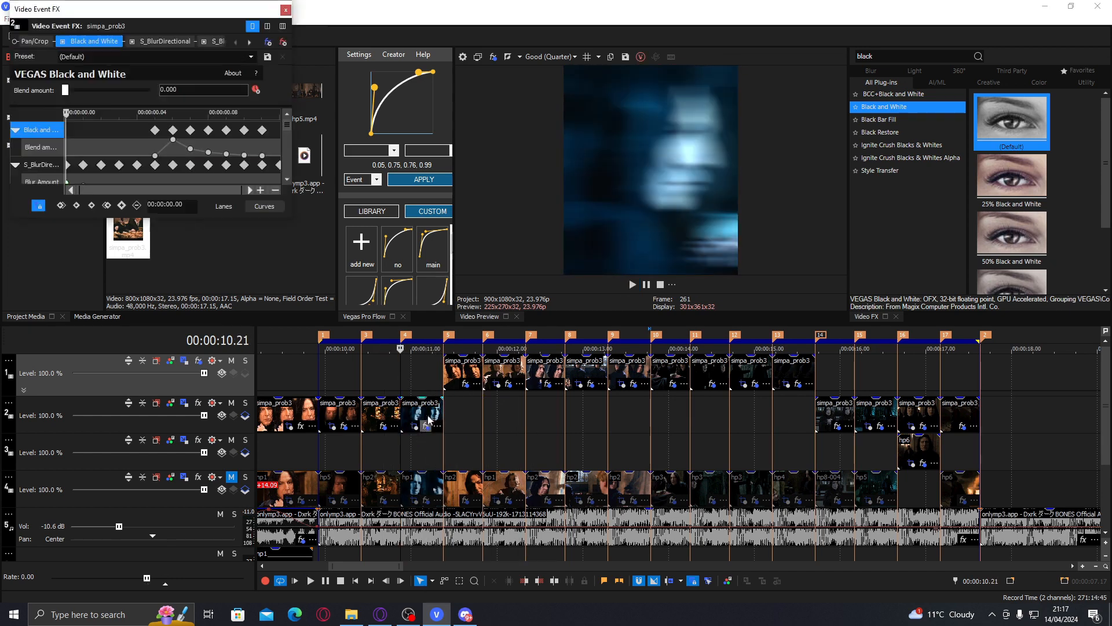
{"action": "left_click", "coordinate": [250, 42]}
{"action": "left_click", "coordinate": [249, 43]}
{"action": "left_click", "coordinate": [250, 42]}
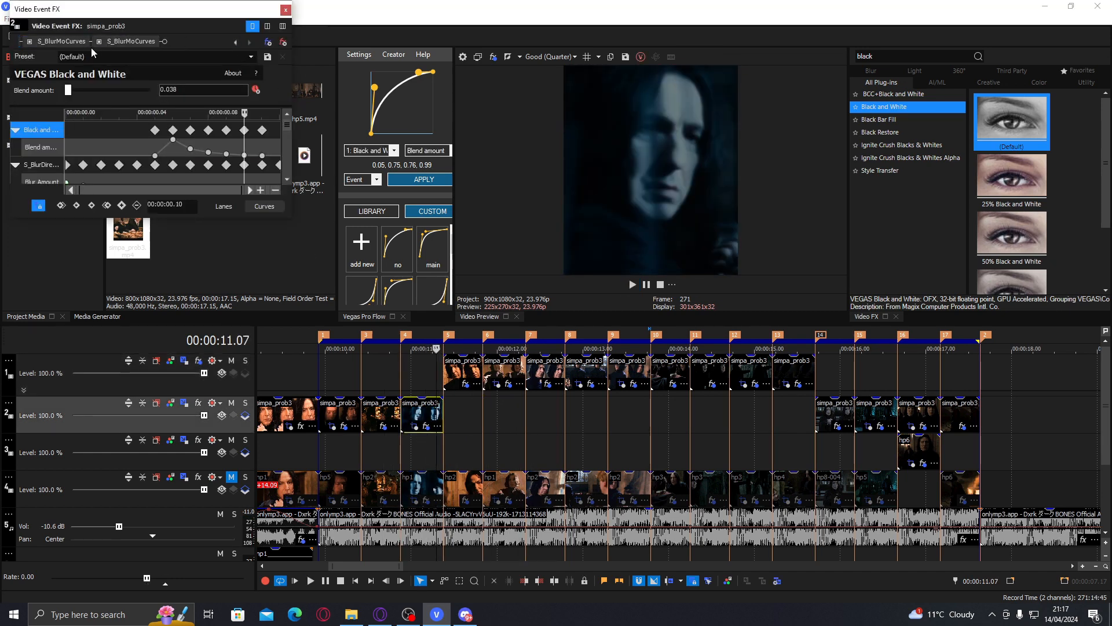
{"action": "left_click", "coordinate": [285, 10]}
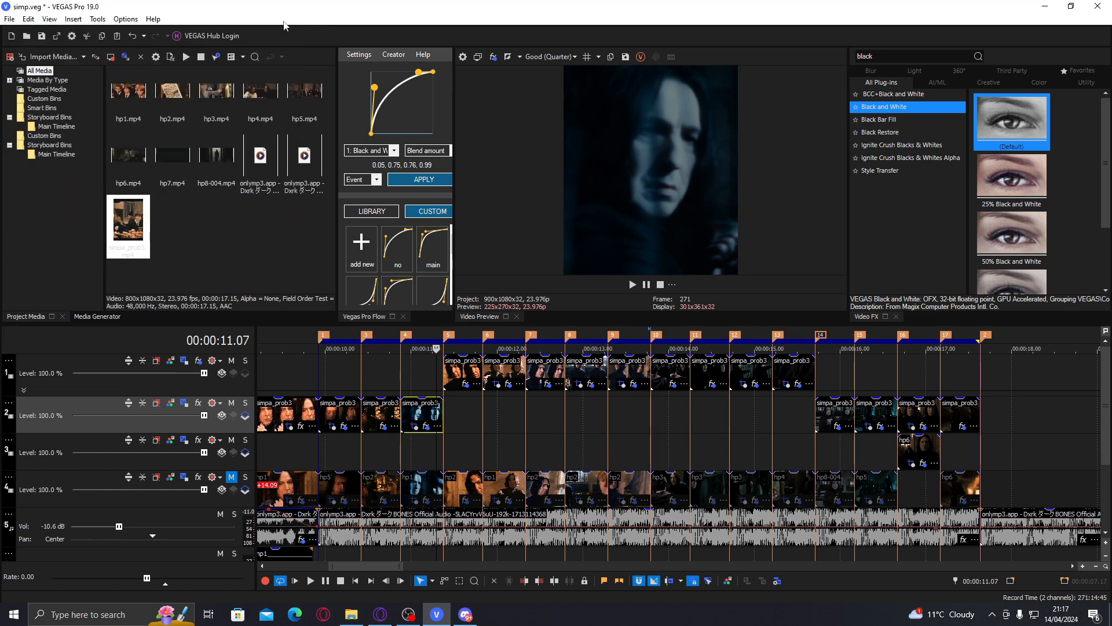
Play back the beat-synced clips from marker 1 onward to check the flashes and movement.
{"action": "left_click", "coordinate": [314, 365]}
{"action": "key", "text": "space"}
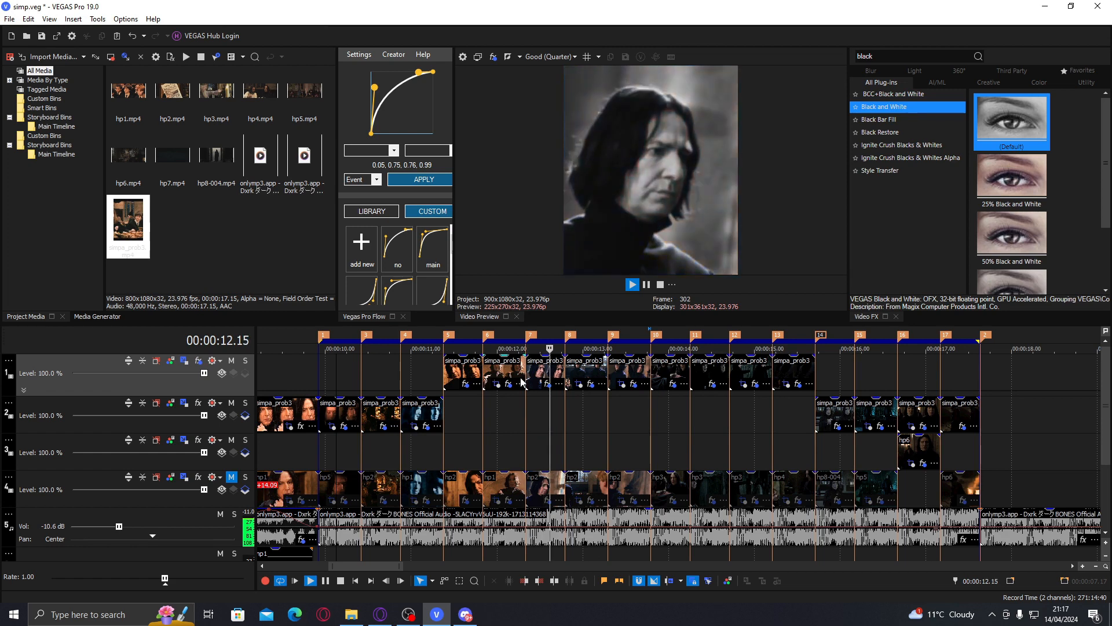
{"action": "left_click", "coordinate": [828, 408]}
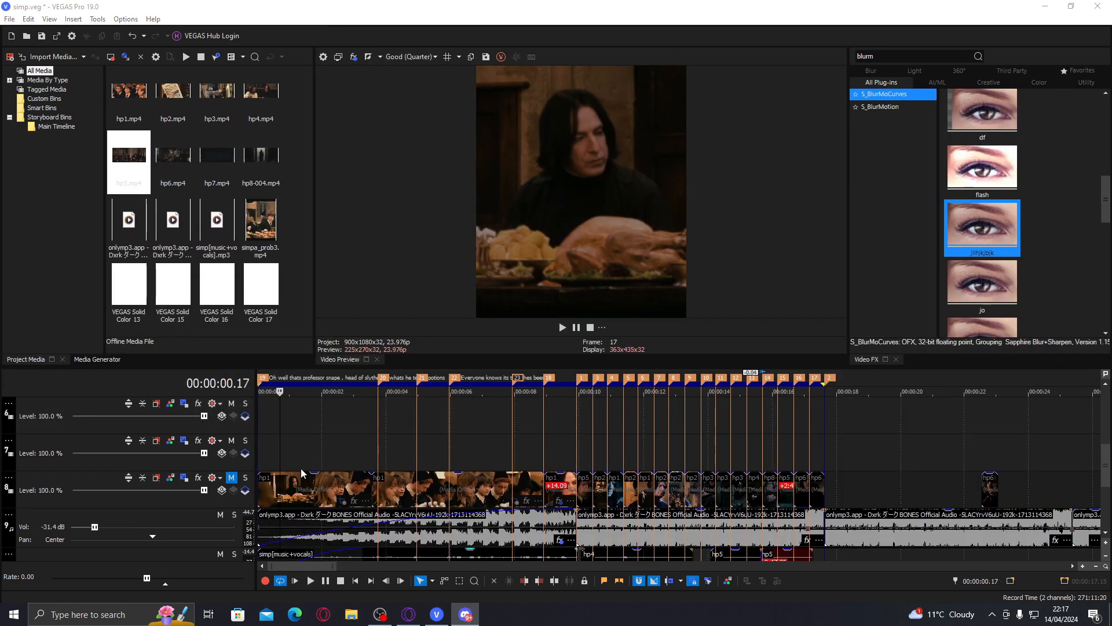
Play back the edit from marker 23 through the beat-synced clips to review the combined effects.
{"action": "left_click", "coordinate": [302, 472]}
{"action": "left_click", "coordinate": [267, 455]}
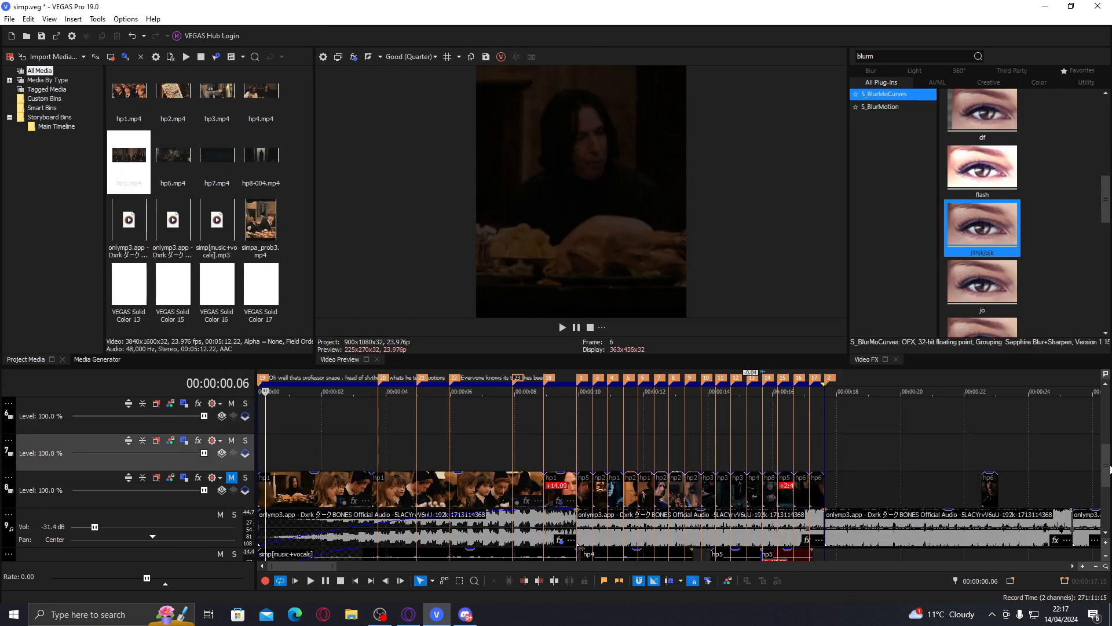
{"action": "scroll", "coordinate": [1109, 468], "scroll_direction": "up", "scroll_amount": 4}
{"action": "left_click", "coordinate": [527, 449]}
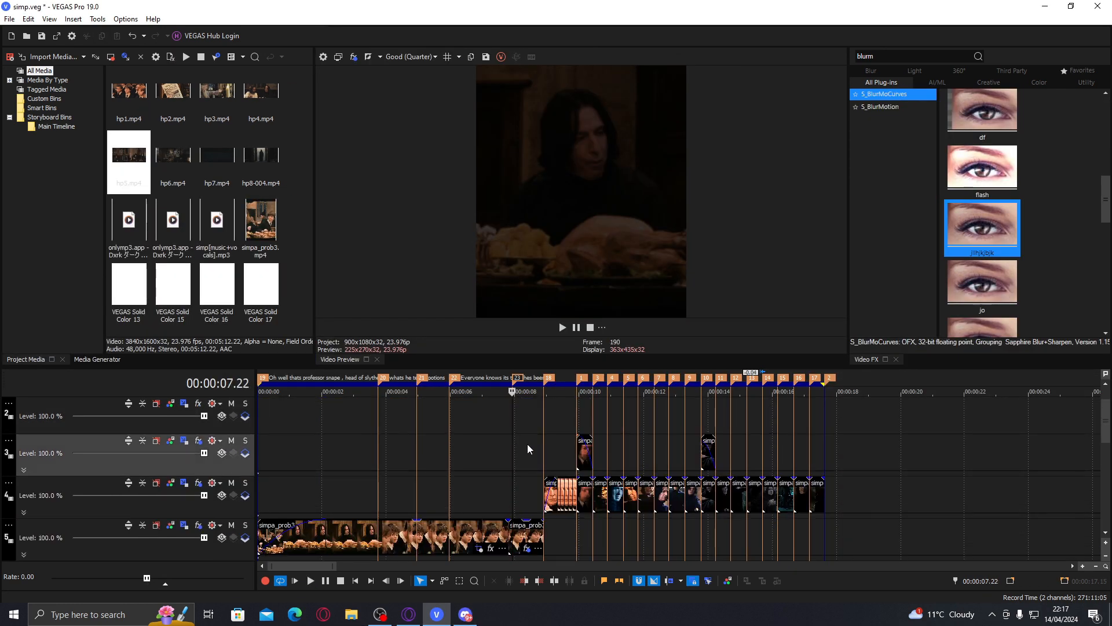
{"action": "key", "text": "space"}
{"action": "key", "text": "space"}
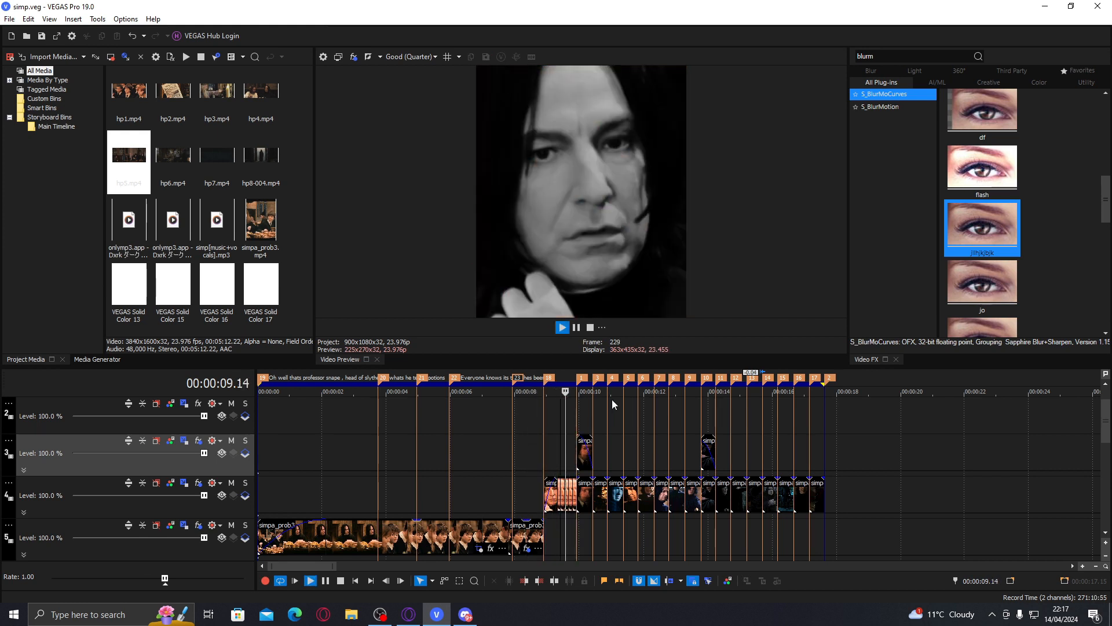
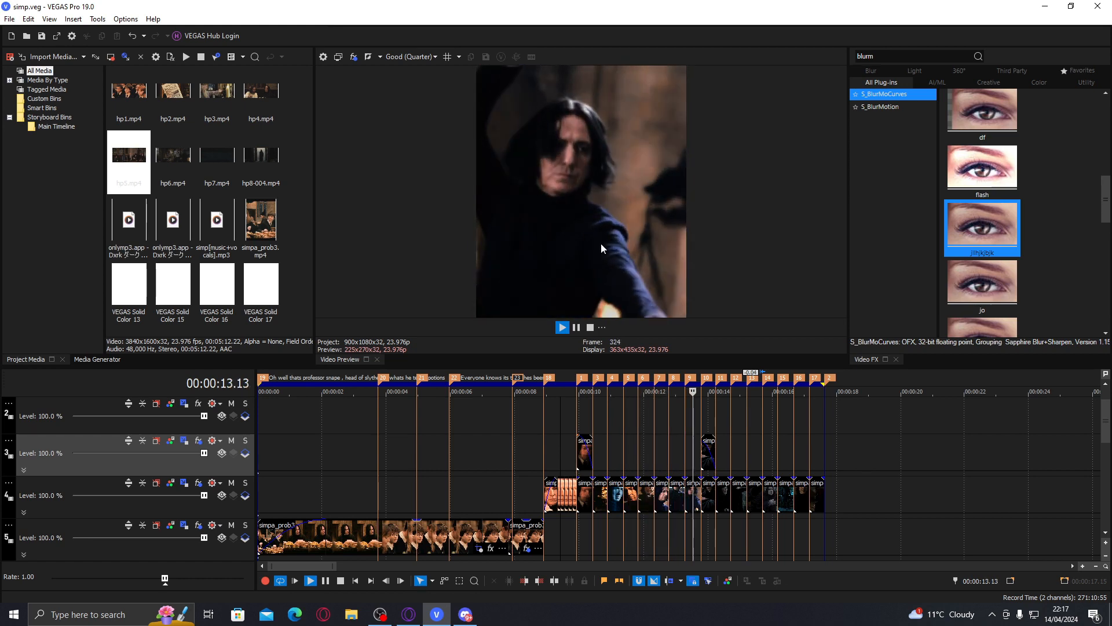
{"action": "left_click", "coordinate": [703, 424]}
{"action": "left_click", "coordinate": [707, 427]}
{"action": "left_click_drag", "start_coordinate": [706, 424], "coordinate": [548, 425]}
{"action": "left_click", "coordinate": [526, 424]}
Add the ProType Titler preset XENOX TESTY to track 3, spanning from the timeline's start to marker 20.
{"action": "left_click", "coordinate": [328, 452]}
{"action": "scroll", "coordinate": [360, 468], "scroll_direction": "up", "scroll_amount": 3}
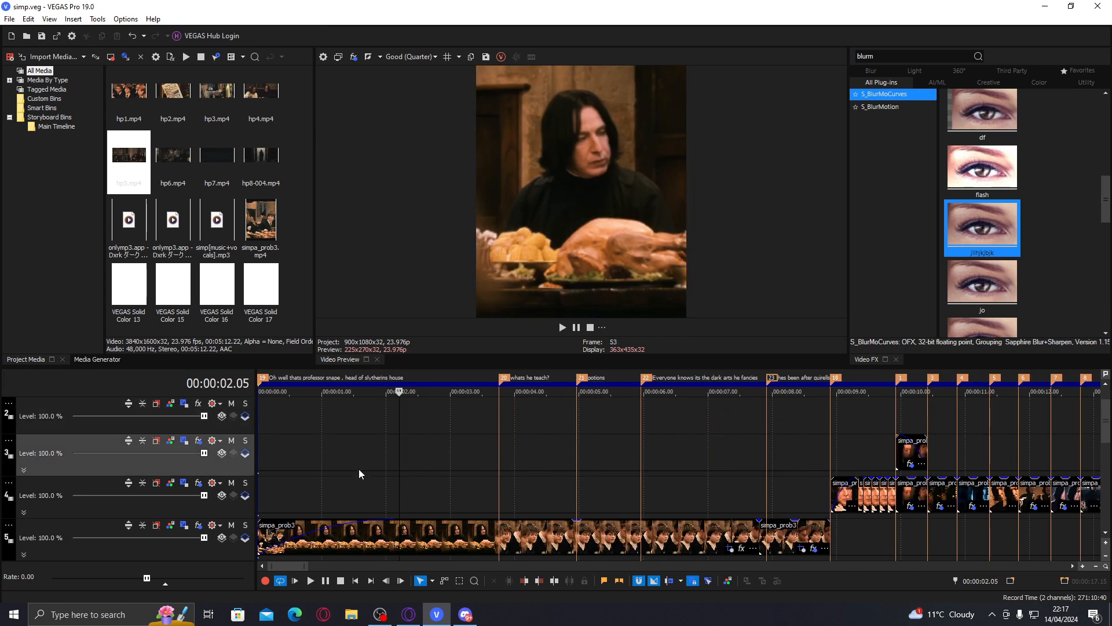
{"action": "left_click", "coordinate": [288, 457]}
{"action": "left_click", "coordinate": [96, 360]}
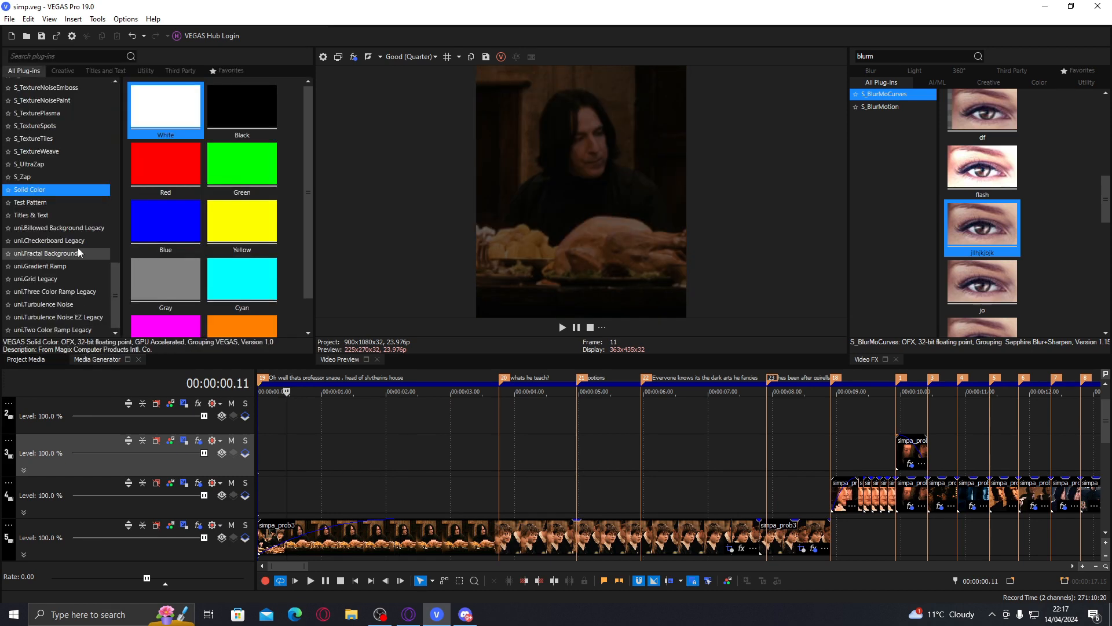
{"action": "left_click_drag", "start_coordinate": [116, 288], "coordinate": [133, 137]}
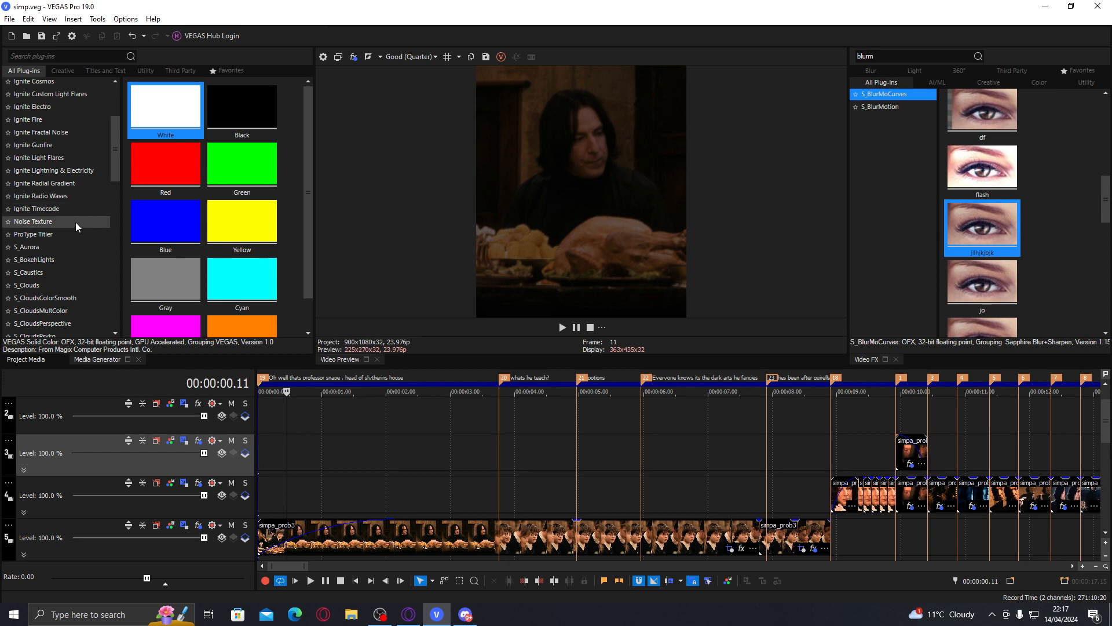
{"action": "left_click", "coordinate": [81, 231]}
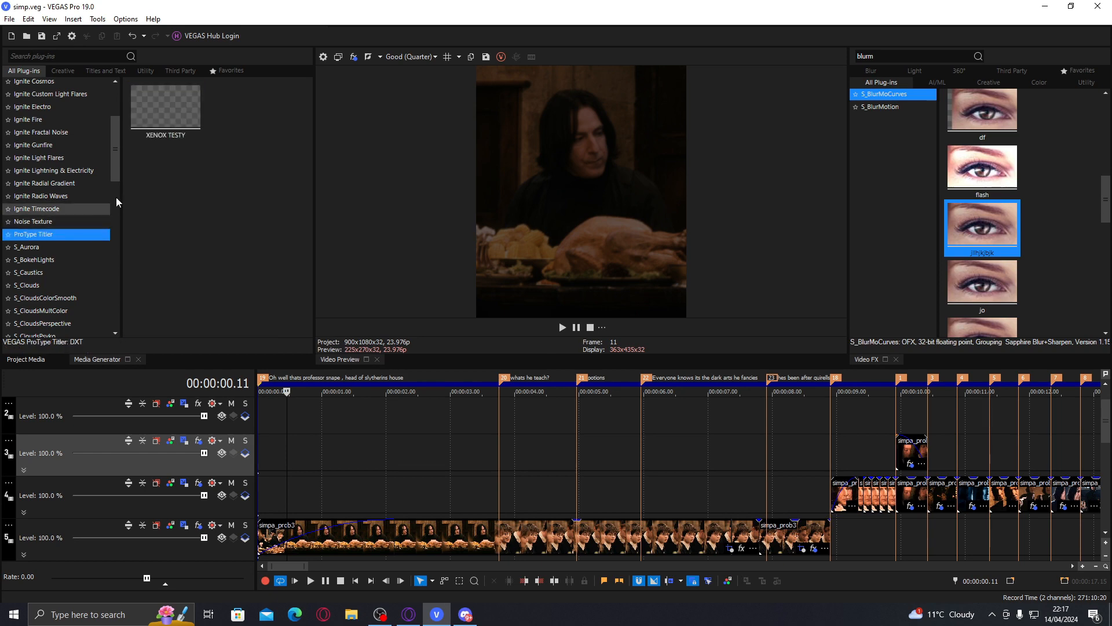
{"action": "left_click", "coordinate": [124, 20]}
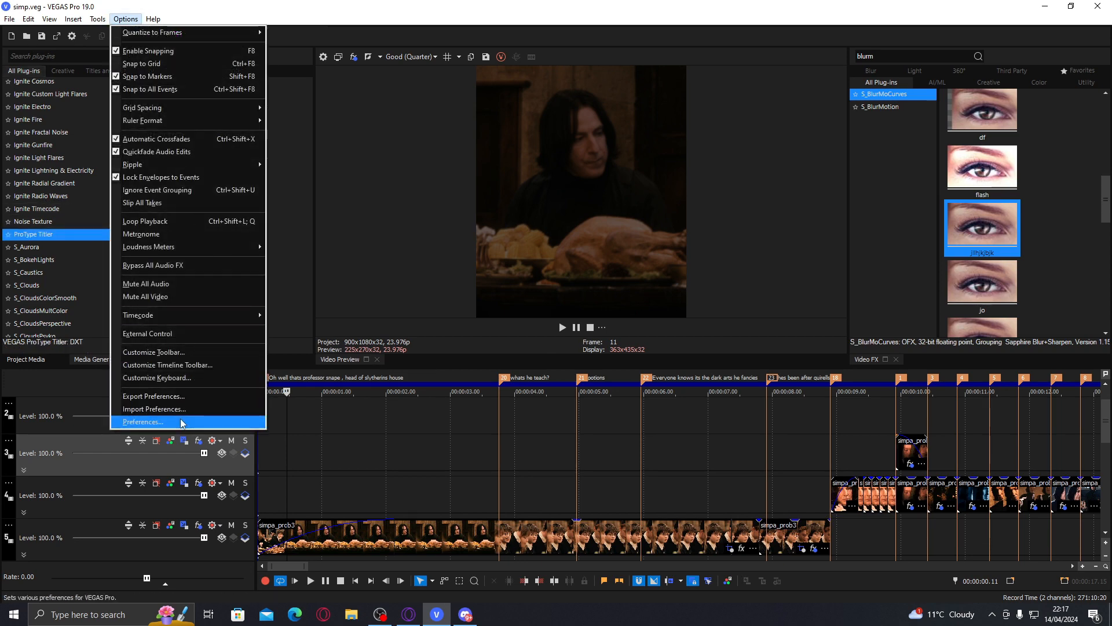
{"action": "left_click", "coordinate": [57, 237]}
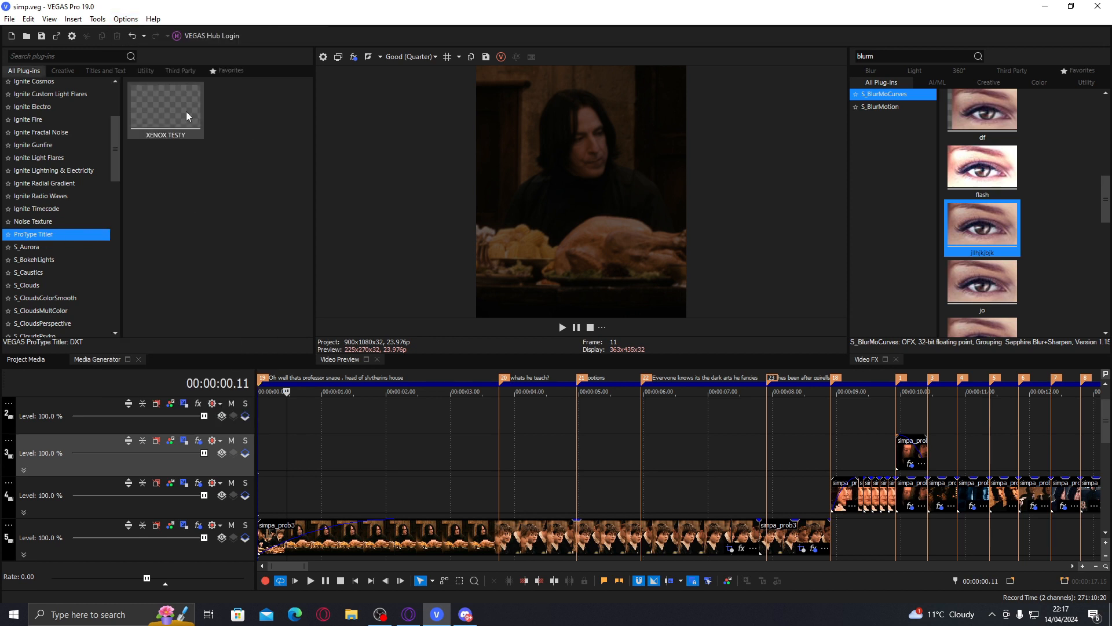
{"action": "left_click_drag", "start_coordinate": [165, 116], "coordinate": [332, 452]}
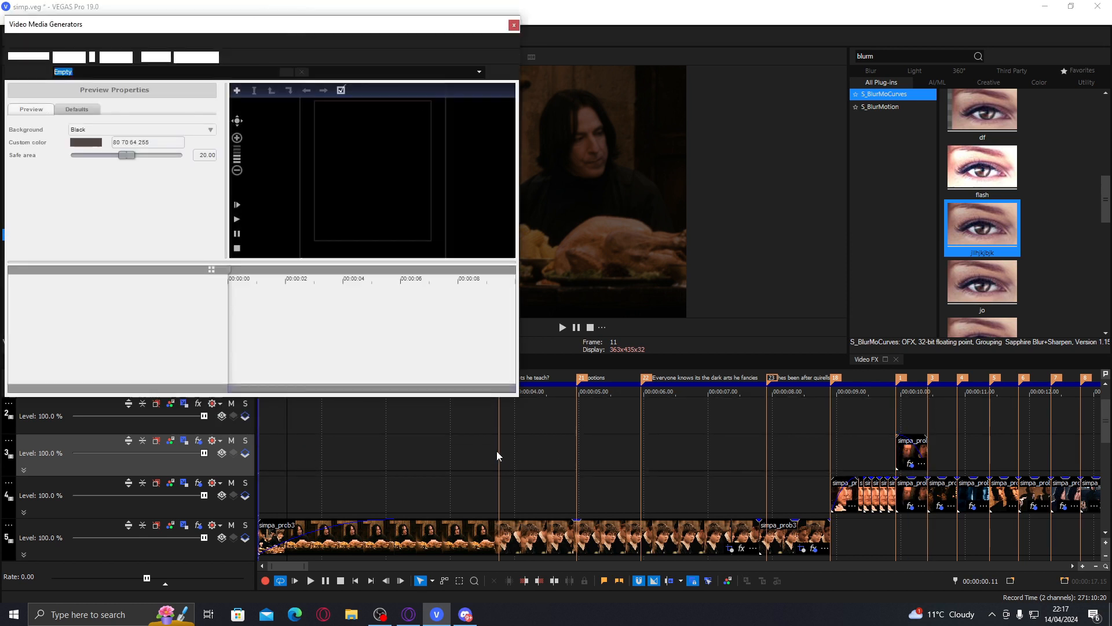
{"action": "left_click", "coordinate": [498, 451]}
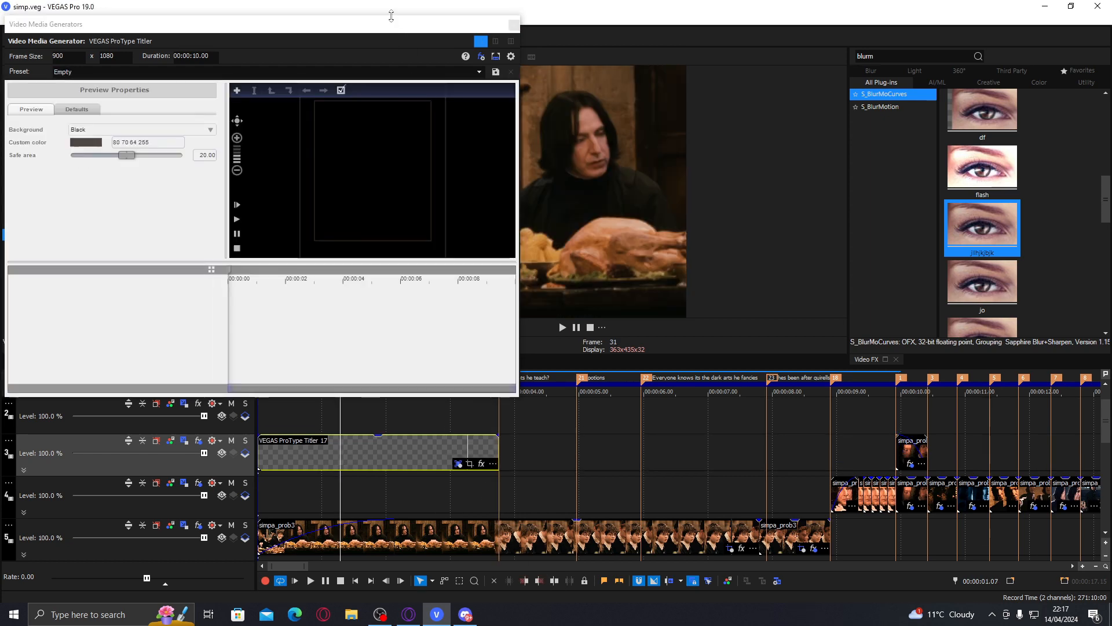
Enter "Oh, Well thats Professor Snape ," as the first line of the title text.
{"action": "left_click_drag", "start_coordinate": [422, 54], "coordinate": [978, 174]}
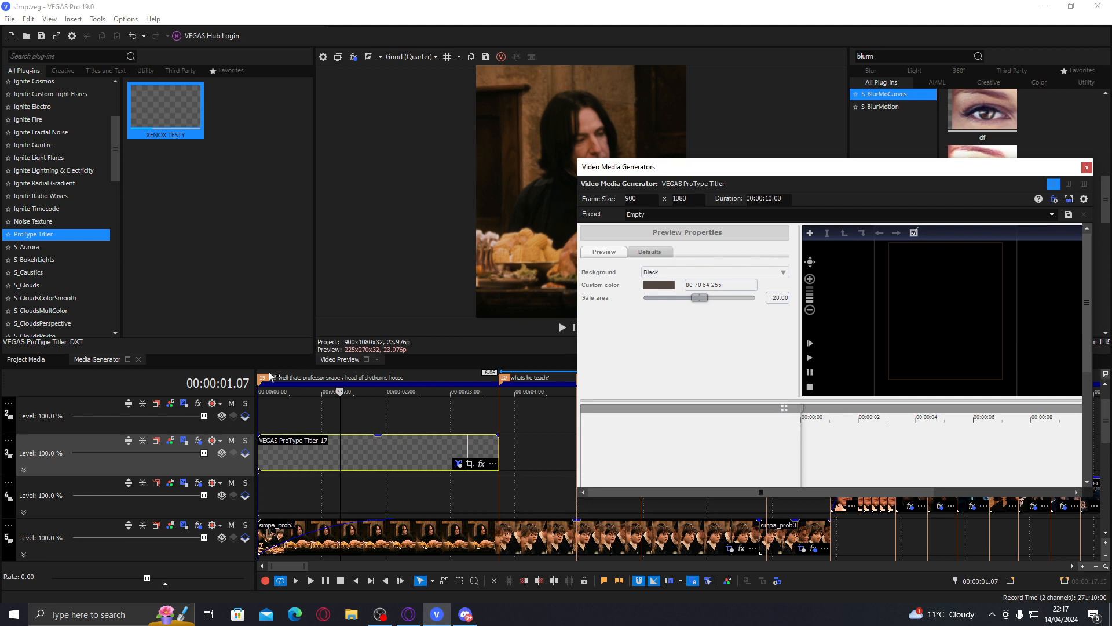
{"action": "left_click_drag", "start_coordinate": [681, 177], "coordinate": [102, 30]}
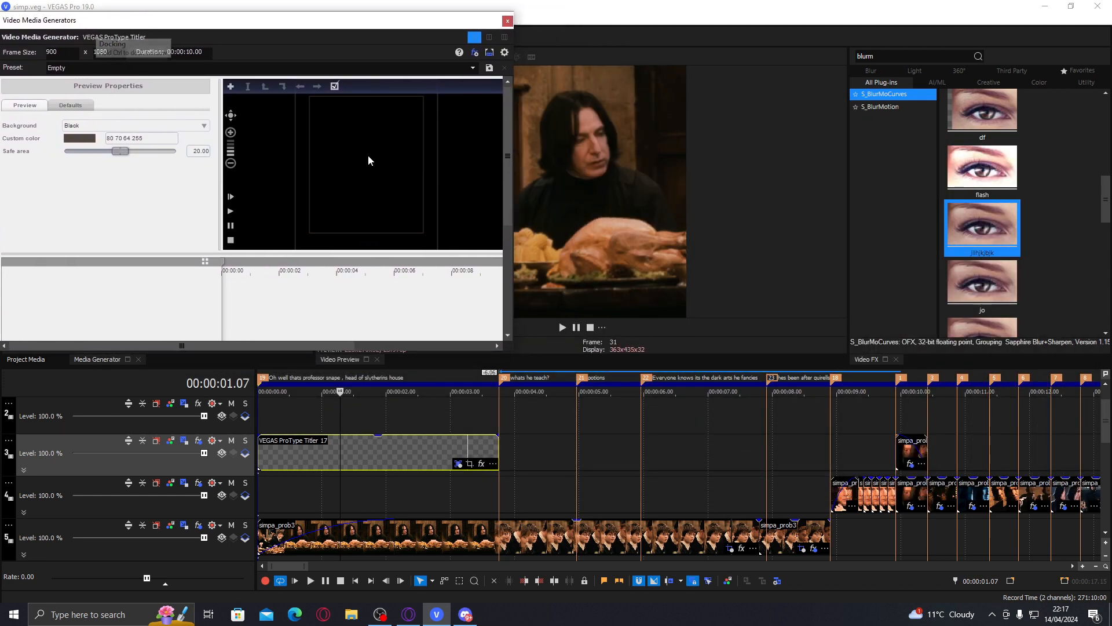
{"action": "double_click", "coordinate": [340, 179]}
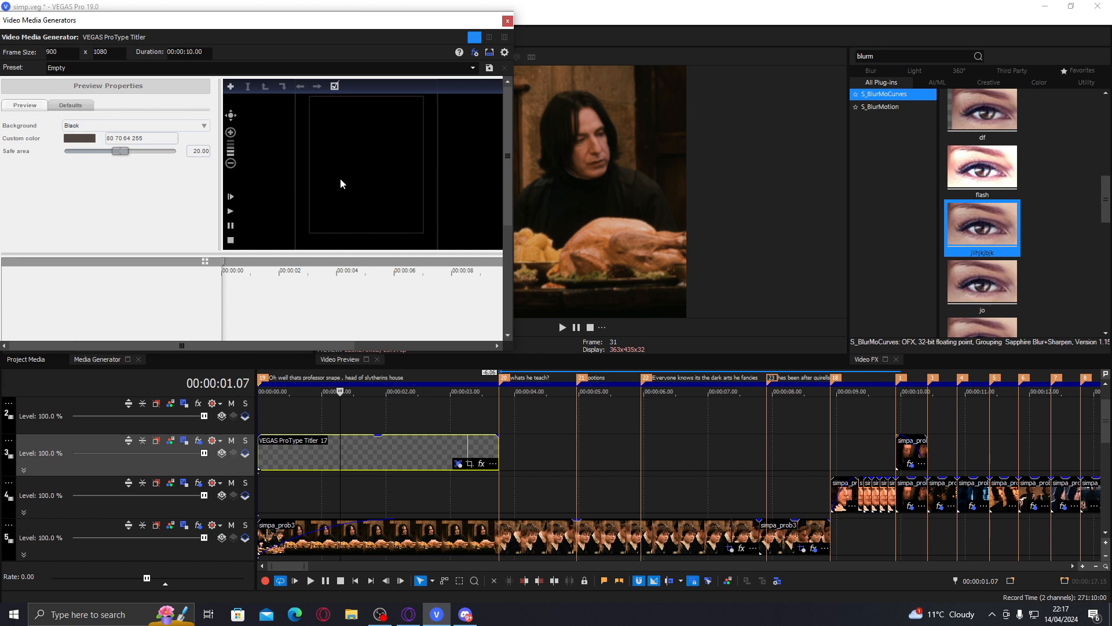
{"action": "type", "text": "Oh"}
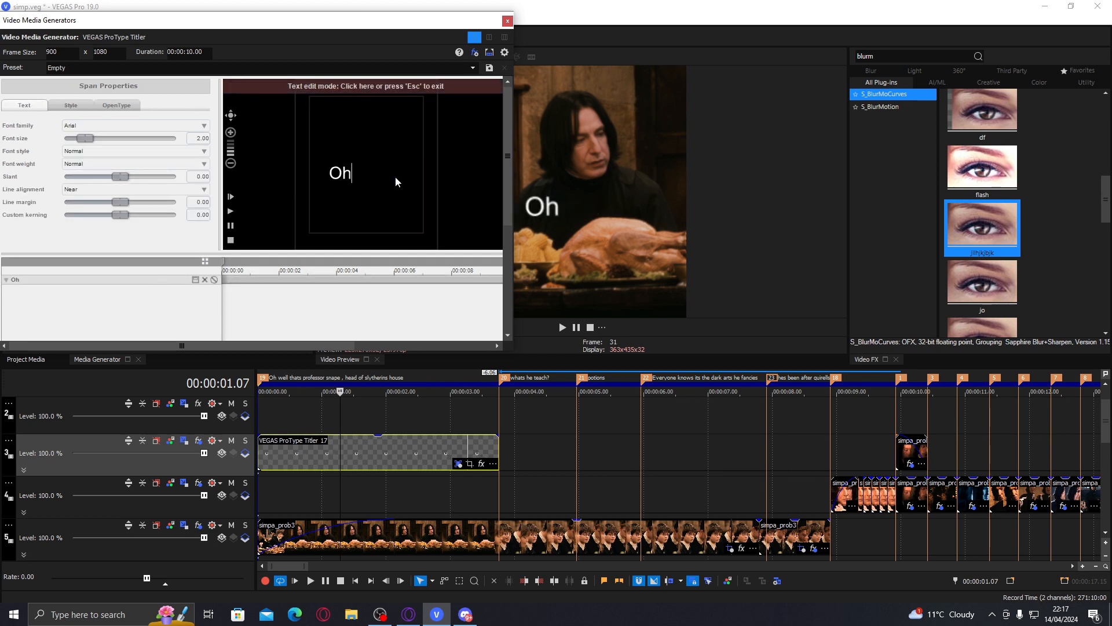
{"action": "type", "text": ", "}
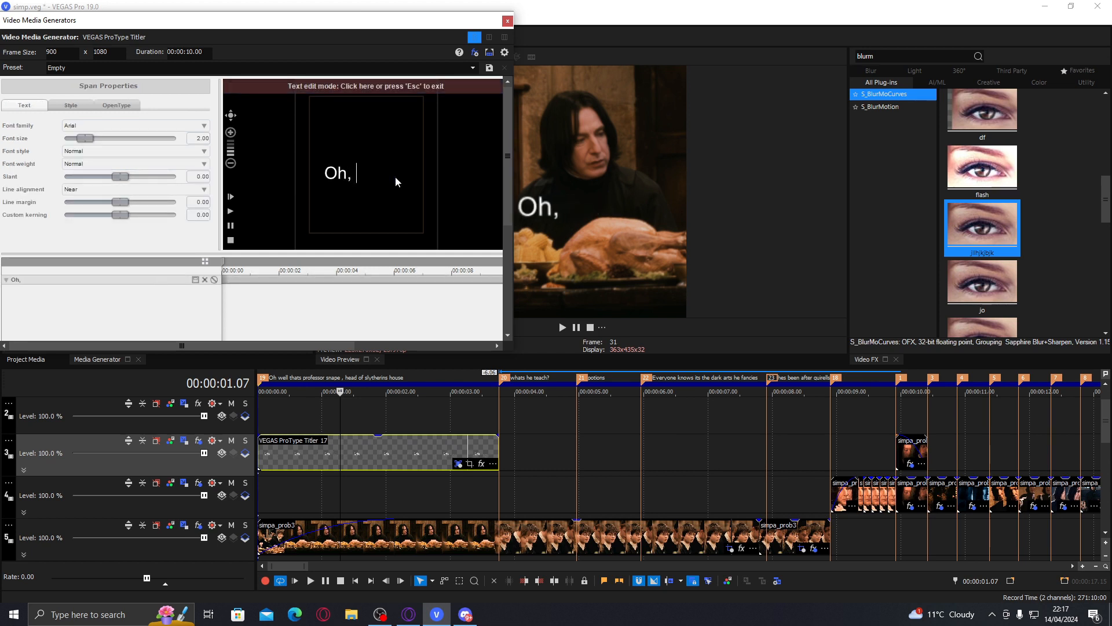
{"action": "type", "text": "Well thats p"}
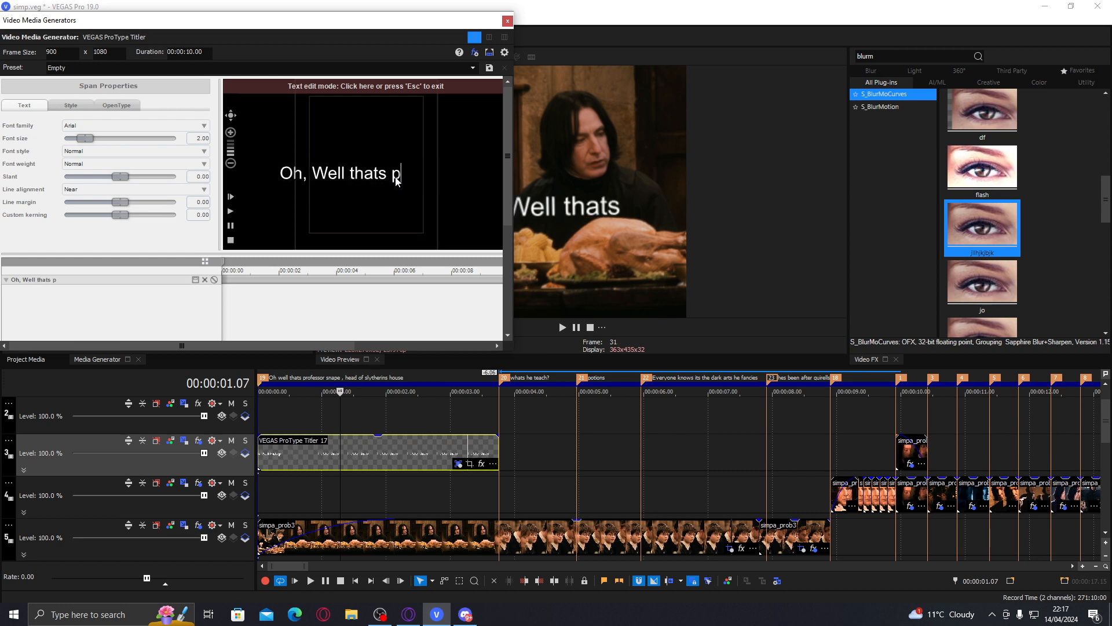
{"action": "type", "text": "rofessor Snape"}
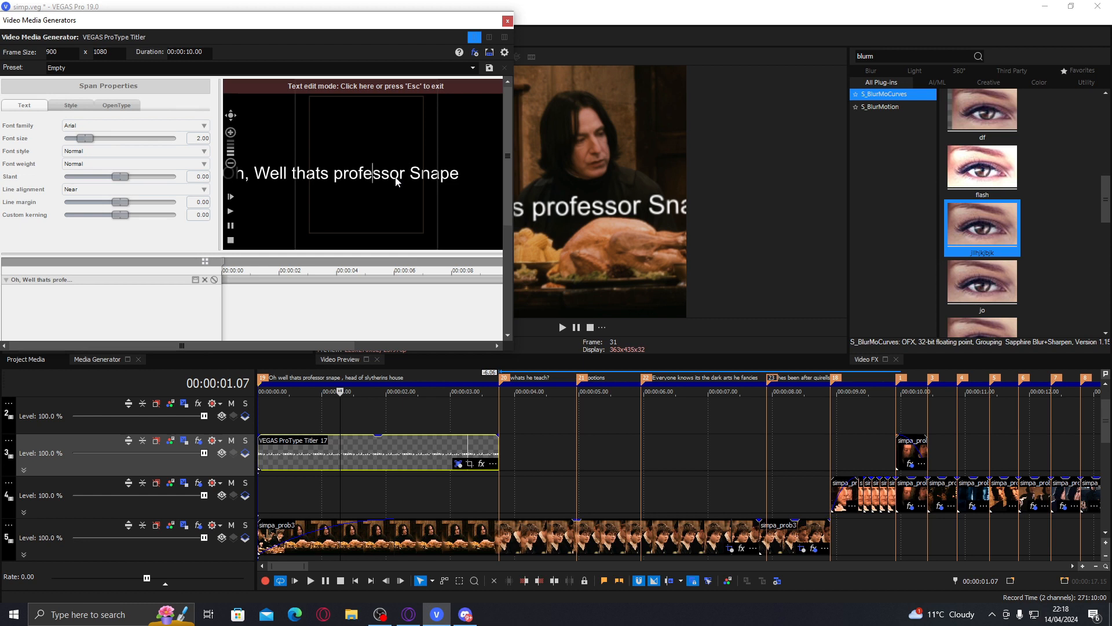
{"action": "key", "text": "BackSpace"}
{"action": "type", "text": "P"}
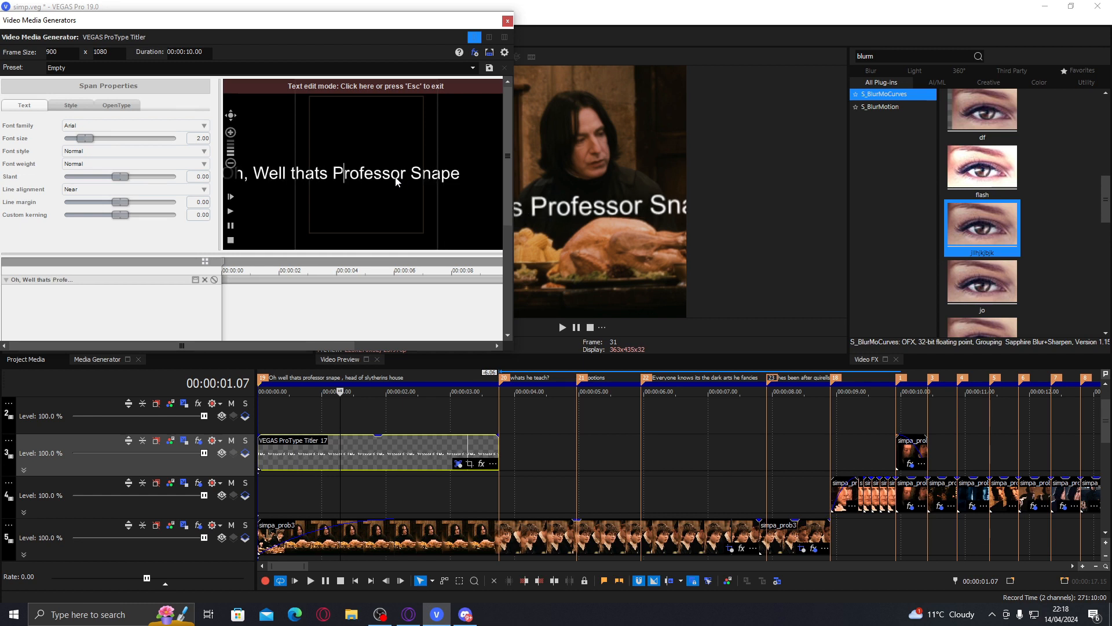
{"action": "type", "text": " ,"}
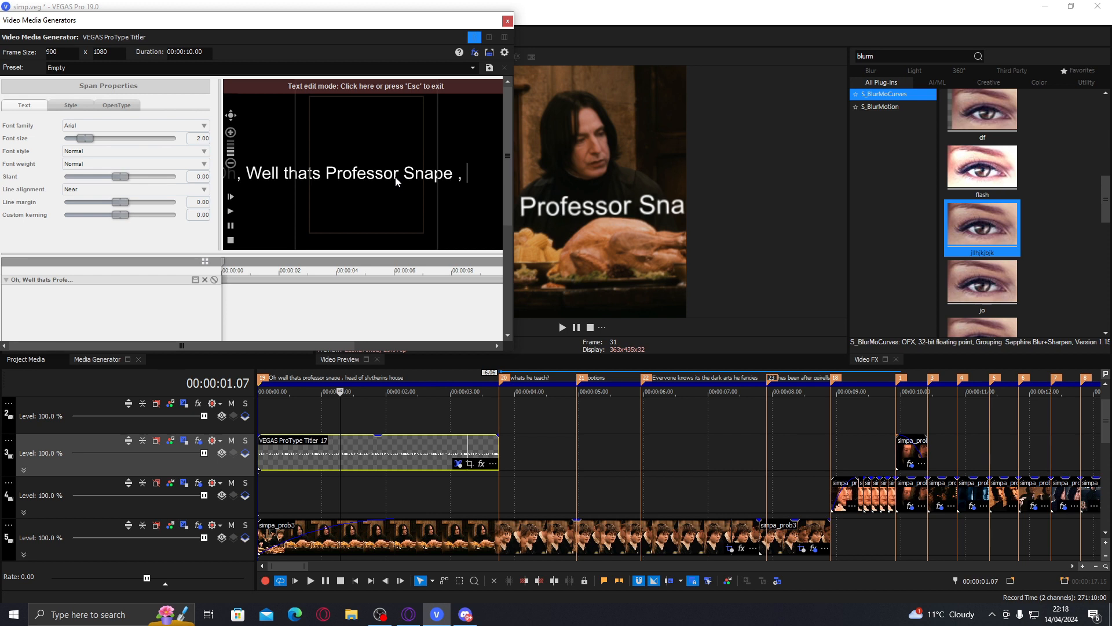
Add "Head of Slytherin House." as the second line of the title text.
{"action": "key", "text": "Return"}
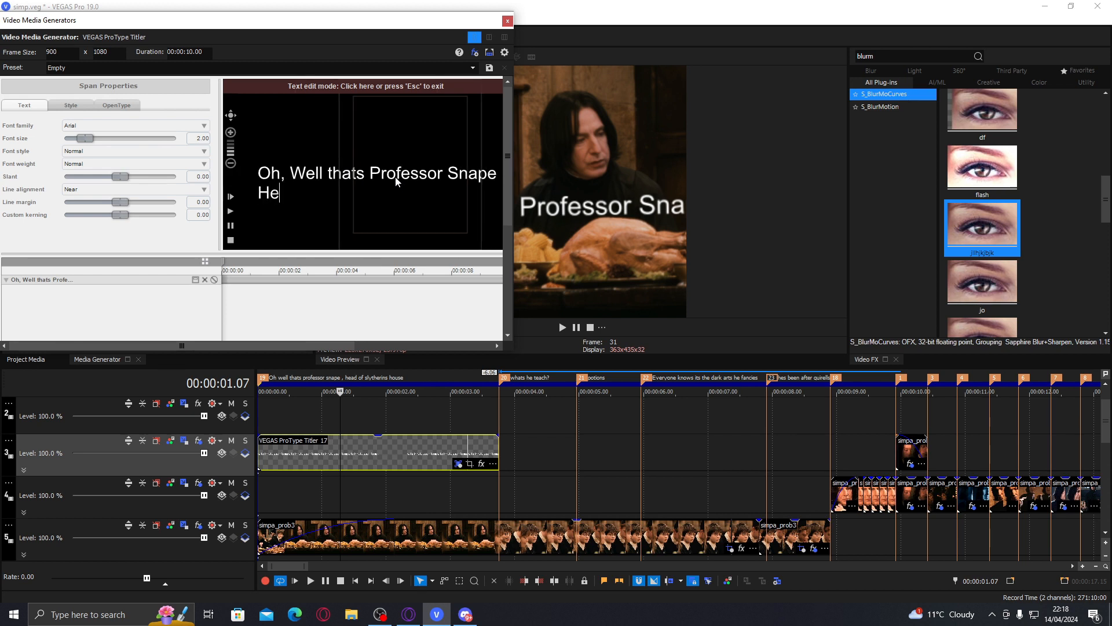
{"action": "type", "text": "Head of slytherin House."}
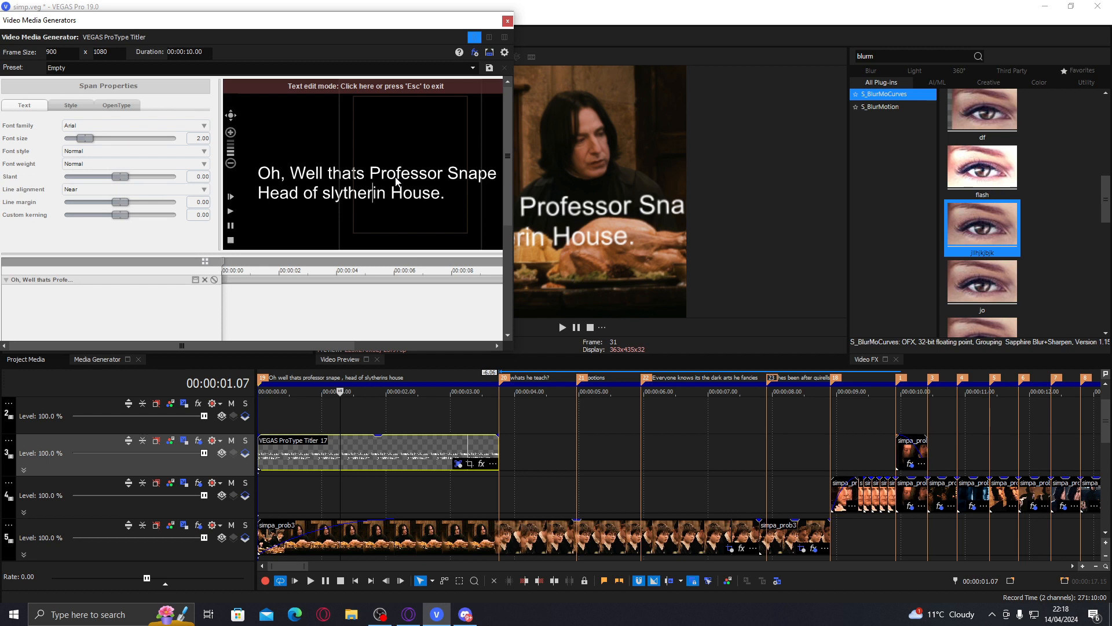
{"action": "key", "text": "BackSpace"}
{"action": "type", "text": "S"}
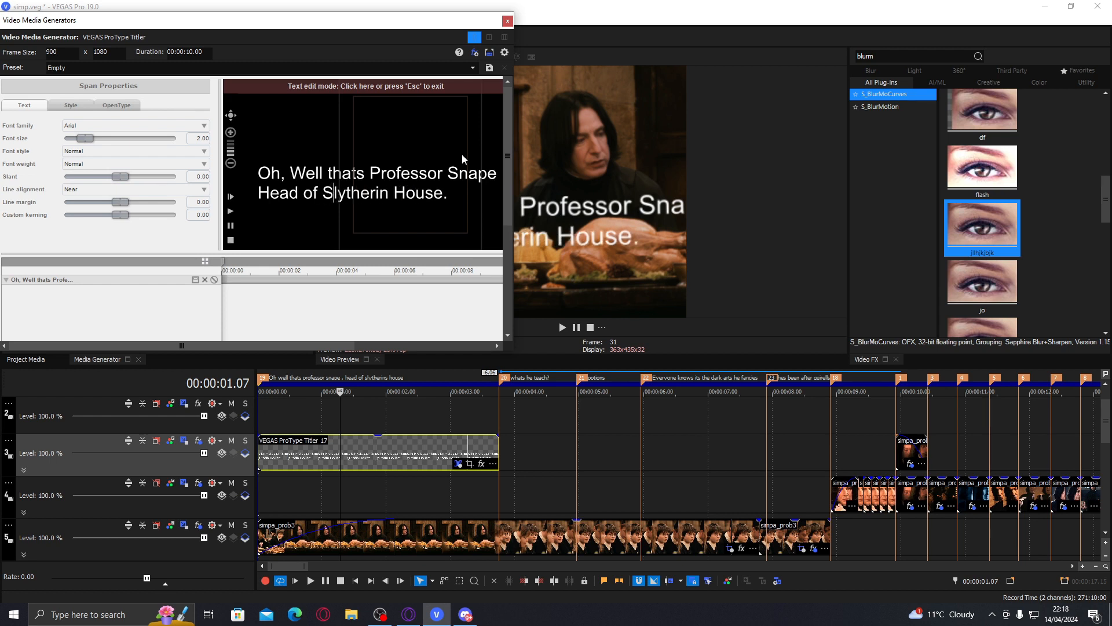
Set the line alignment of both title lines to Center and leave text editing.
{"action": "left_click_drag", "start_coordinate": [455, 194], "coordinate": [257, 172]}
{"action": "left_click", "coordinate": [136, 189]}
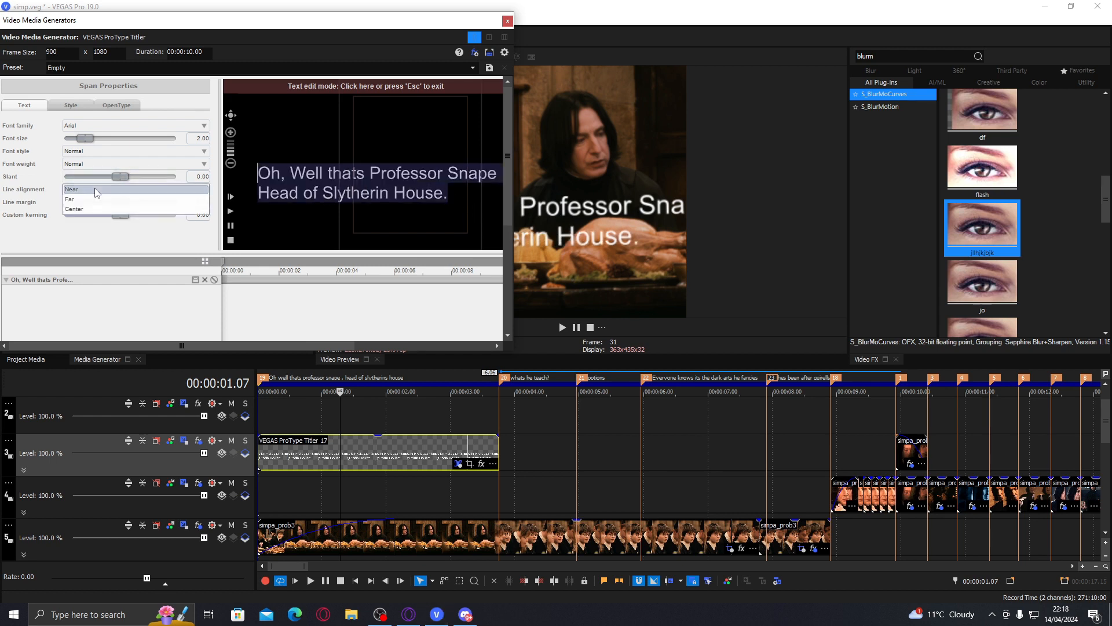
{"action": "left_click", "coordinate": [105, 208]}
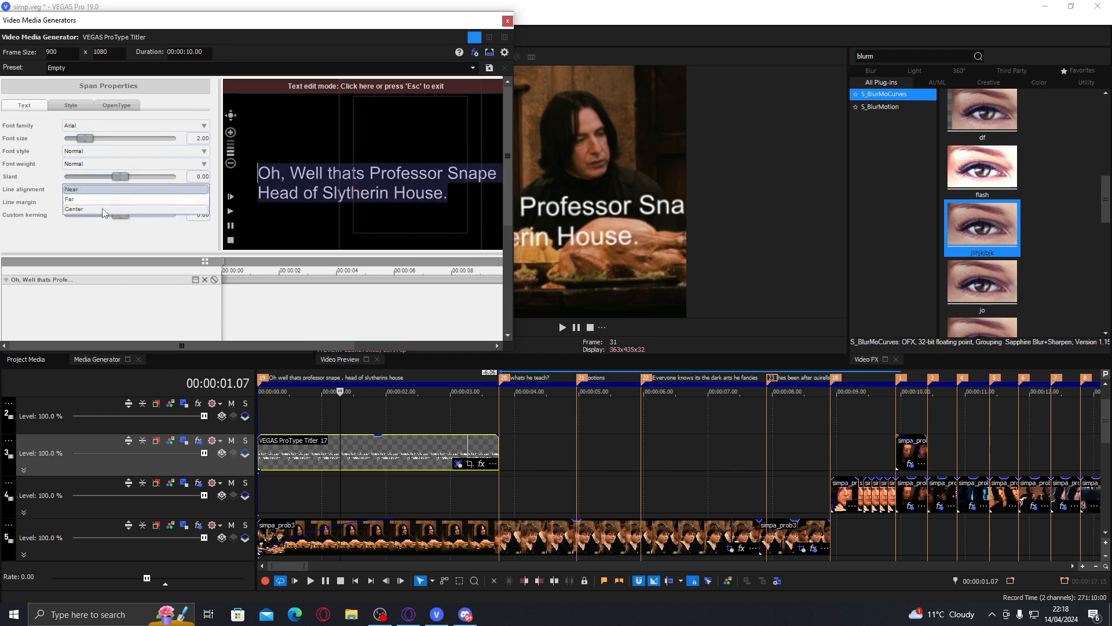
{"action": "left_click", "coordinate": [385, 86]}
Scale the title block to about 0.42 and place it inside the frame at an offset of about X 0.38, Y -0.11.
{"action": "left_click_drag", "start_coordinate": [259, 163], "coordinate": [356, 211]}
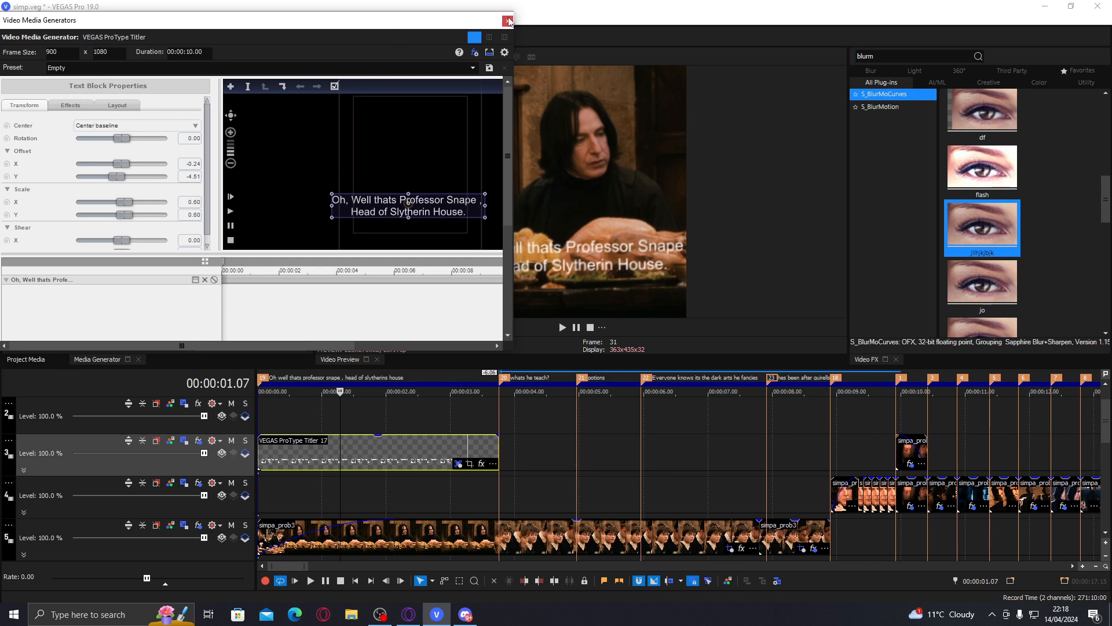
{"action": "left_click_drag", "start_coordinate": [399, 28], "coordinate": [196, 17]}
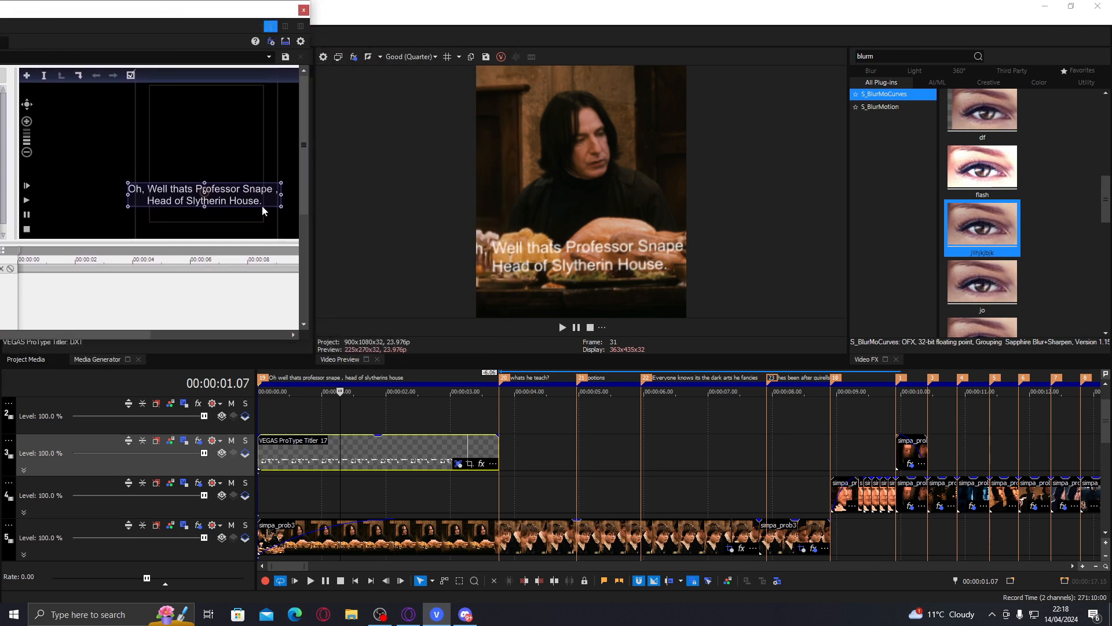
{"action": "left_click_drag", "start_coordinate": [276, 205], "coordinate": [246, 159]}
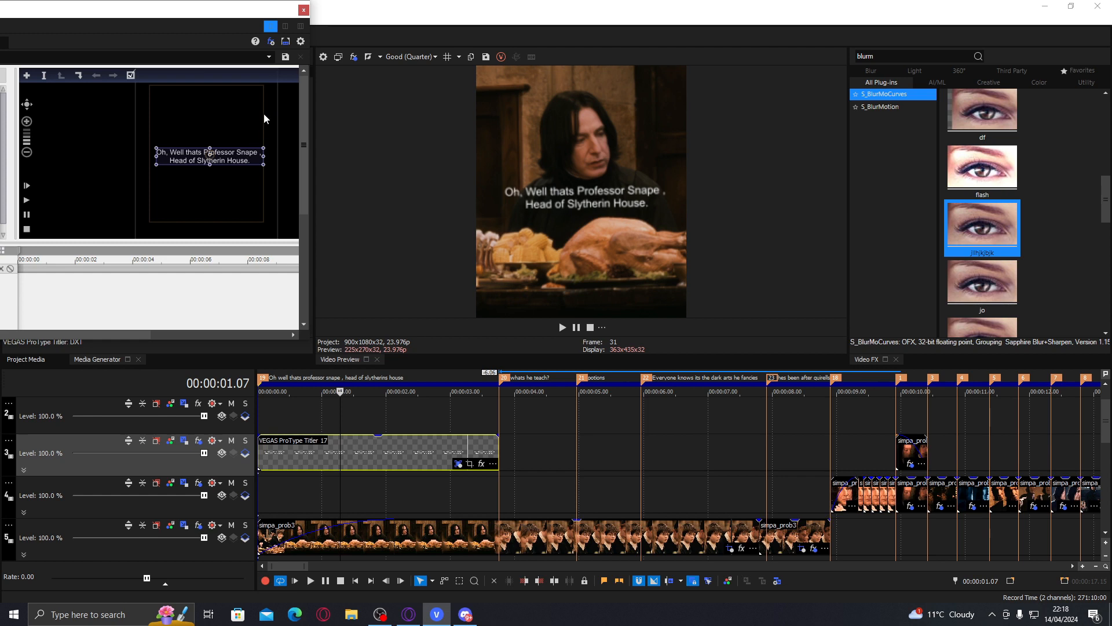
{"action": "left_click_drag", "start_coordinate": [229, 36], "coordinate": [409, 29]}
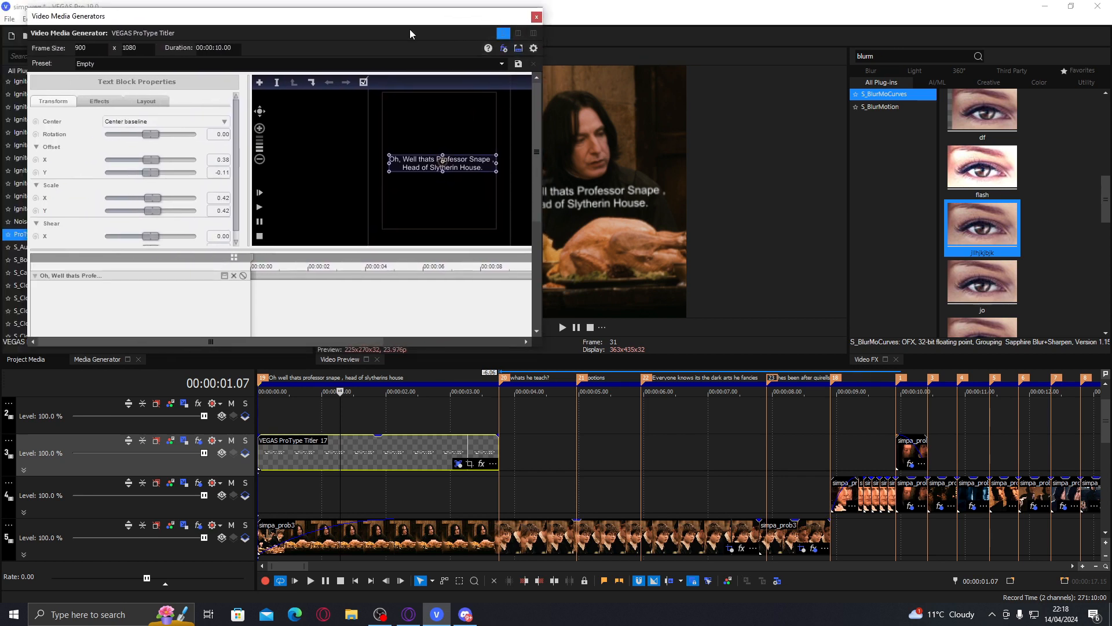
Match the title generator's duration to its timeline event and preview the caption at about 00:00:02.09.
{"action": "left_click", "coordinate": [518, 49]}
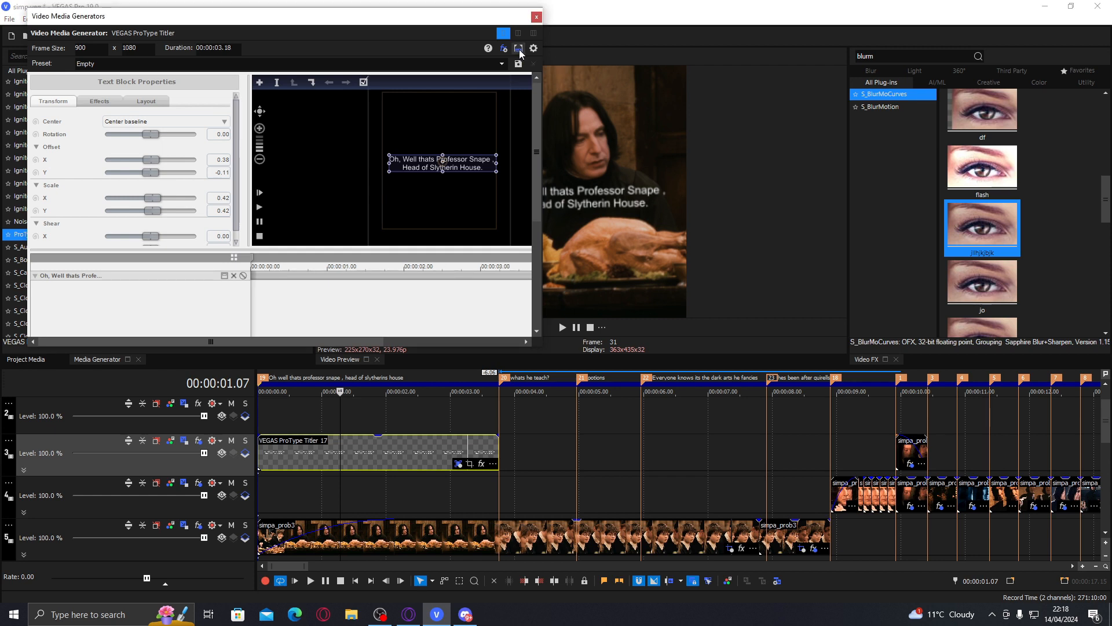
{"action": "left_click", "coordinate": [478, 451]}
{"action": "left_click_drag", "start_coordinate": [474, 444], "coordinate": [409, 447]}
{"action": "left_click", "coordinate": [409, 446]}
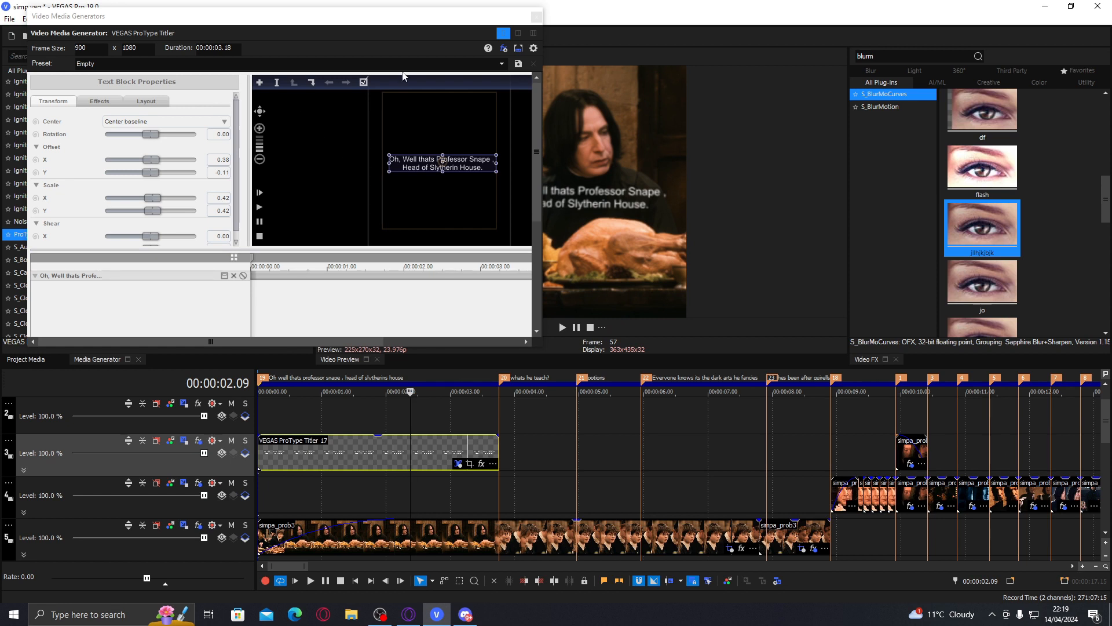
Set the font family of both title lines to Blacklisted and close the title generator.
{"action": "double_click", "coordinate": [478, 169]}
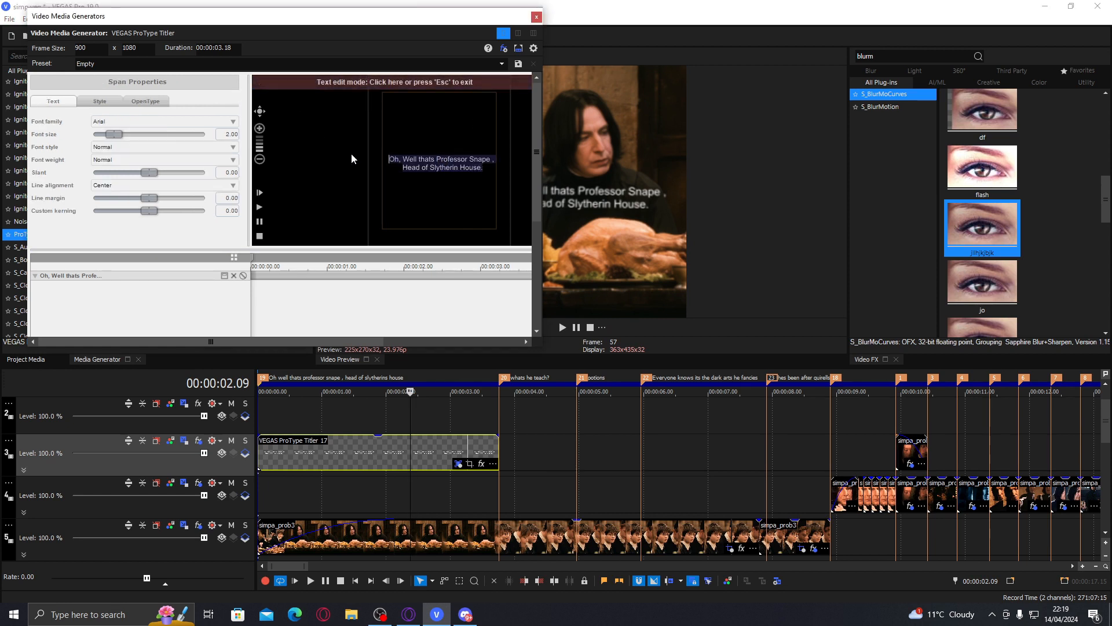
{"action": "left_click", "coordinate": [167, 122]}
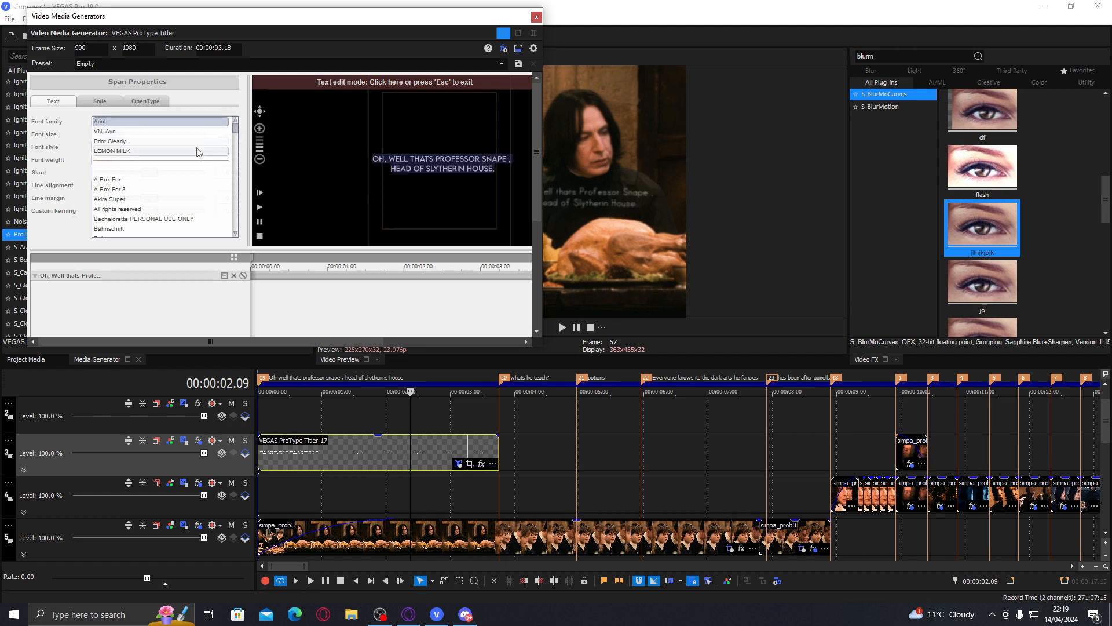
{"action": "left_click", "coordinate": [237, 141]}
{"action": "left_click_drag", "start_coordinate": [238, 141], "coordinate": [238, 147]}
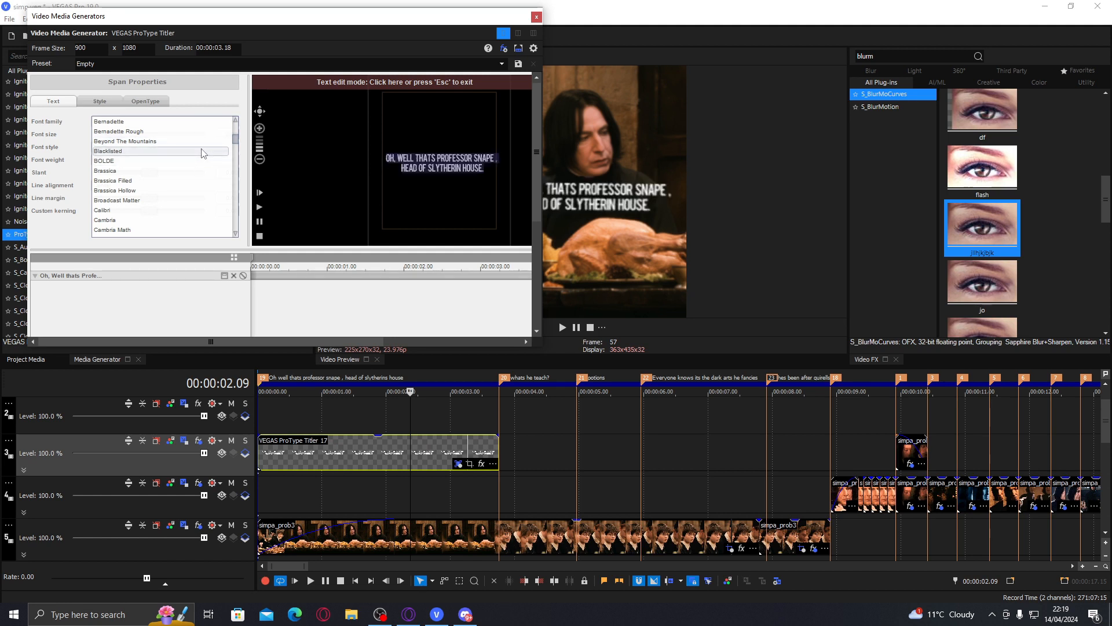
{"action": "left_click", "coordinate": [203, 152]}
{"action": "left_click_drag", "start_coordinate": [396, 21], "coordinate": [404, 42]}
{"action": "left_click", "coordinate": [229, 144]}
{"action": "left_click", "coordinate": [542, 39]}
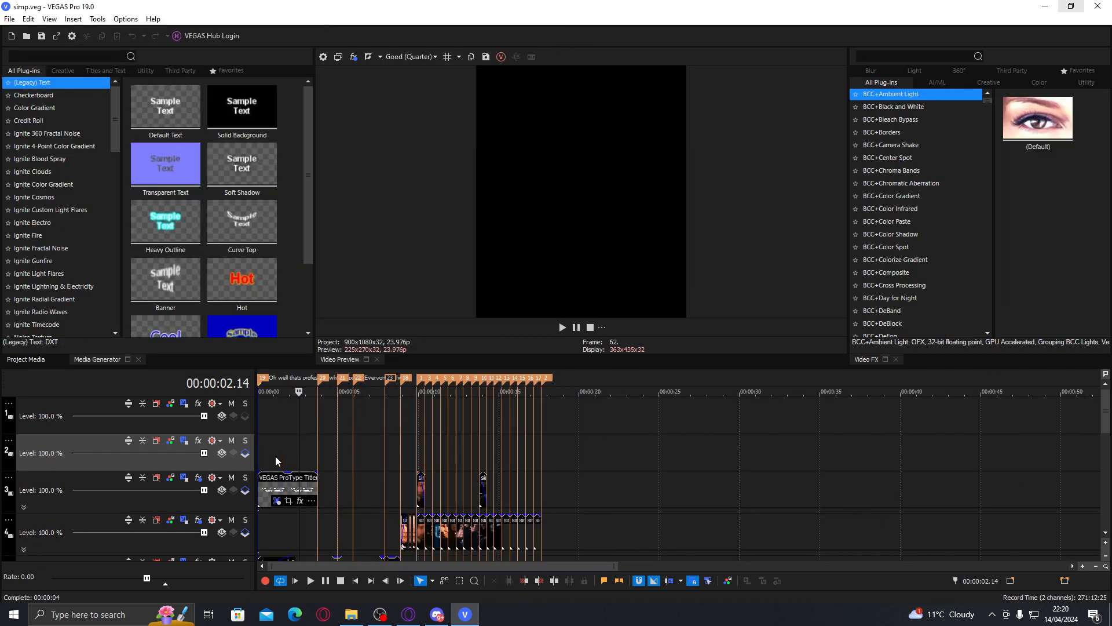
Reopen the intro title's generator settings and look through the font families for its text.
{"action": "scroll", "coordinate": [432, 453], "scroll_direction": "up", "scroll_amount": 3}
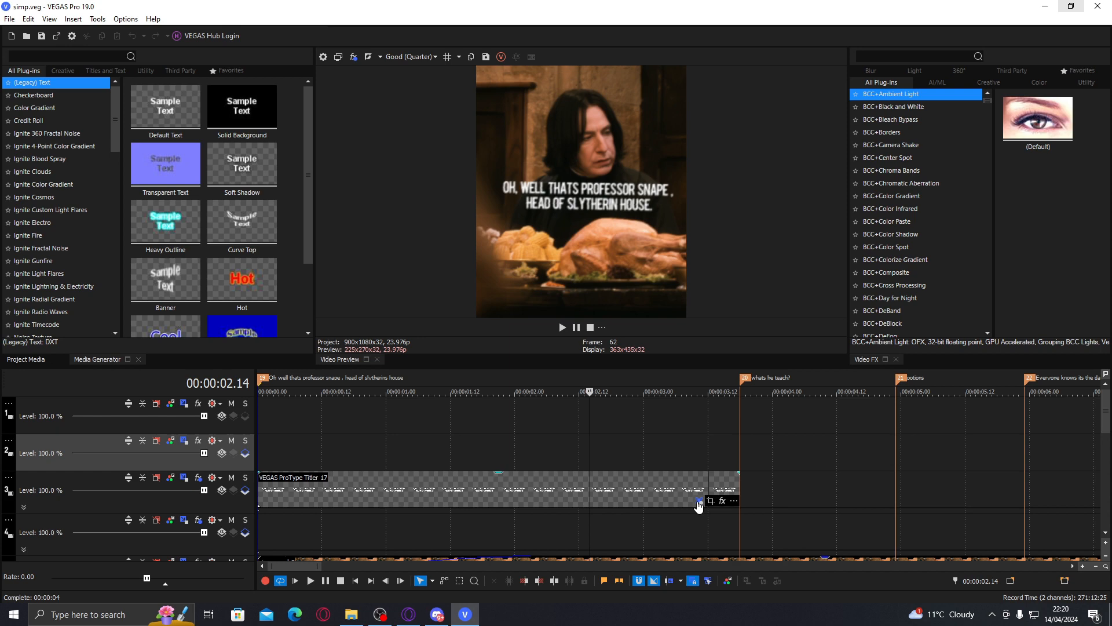
{"action": "left_click", "coordinate": [699, 501]}
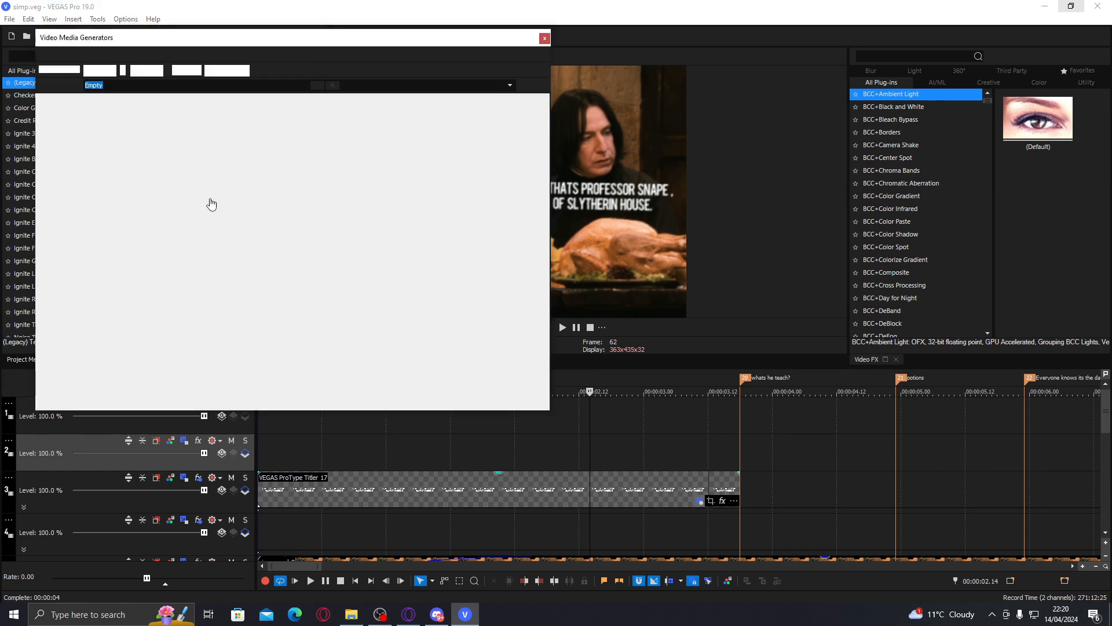
{"action": "double_click", "coordinate": [464, 194]}
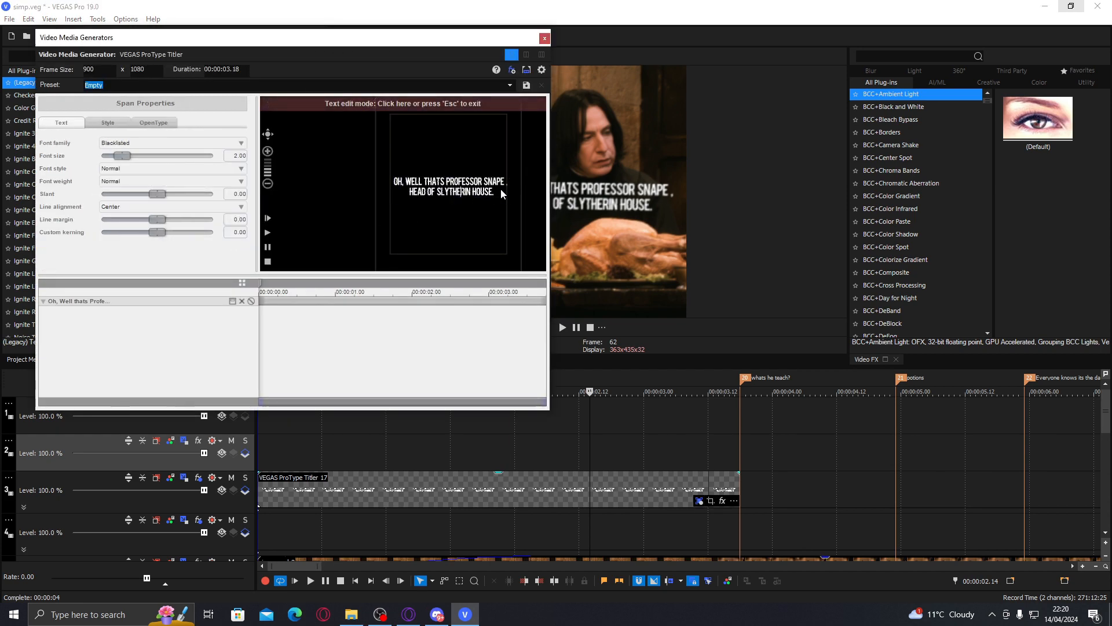
{"action": "left_click", "coordinate": [183, 147]}
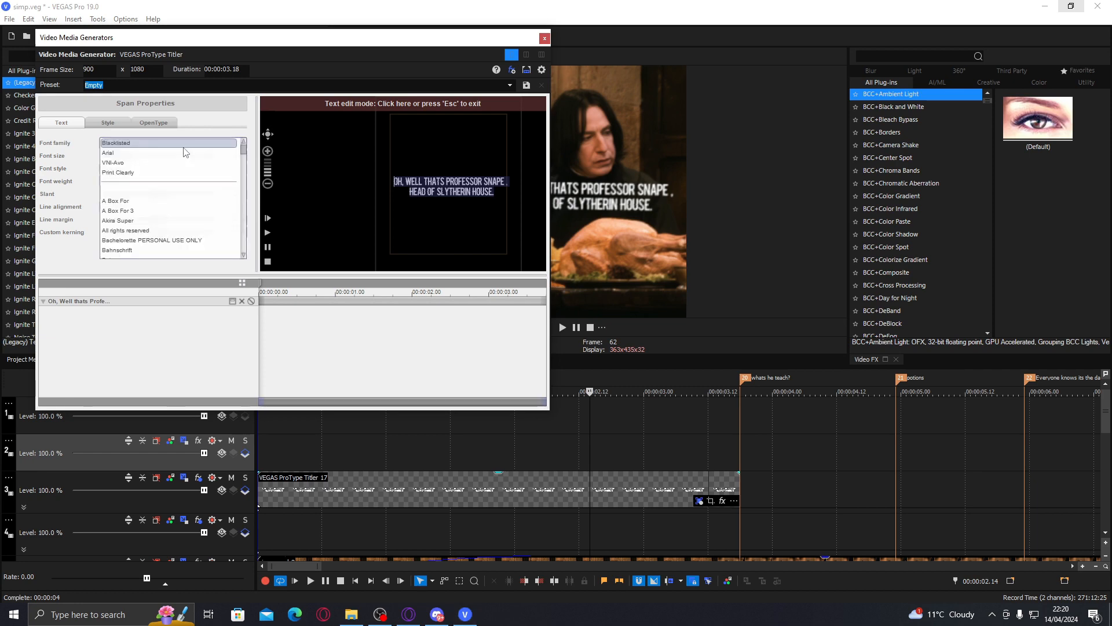
{"action": "left_click_drag", "start_coordinate": [244, 154], "coordinate": [247, 162]}
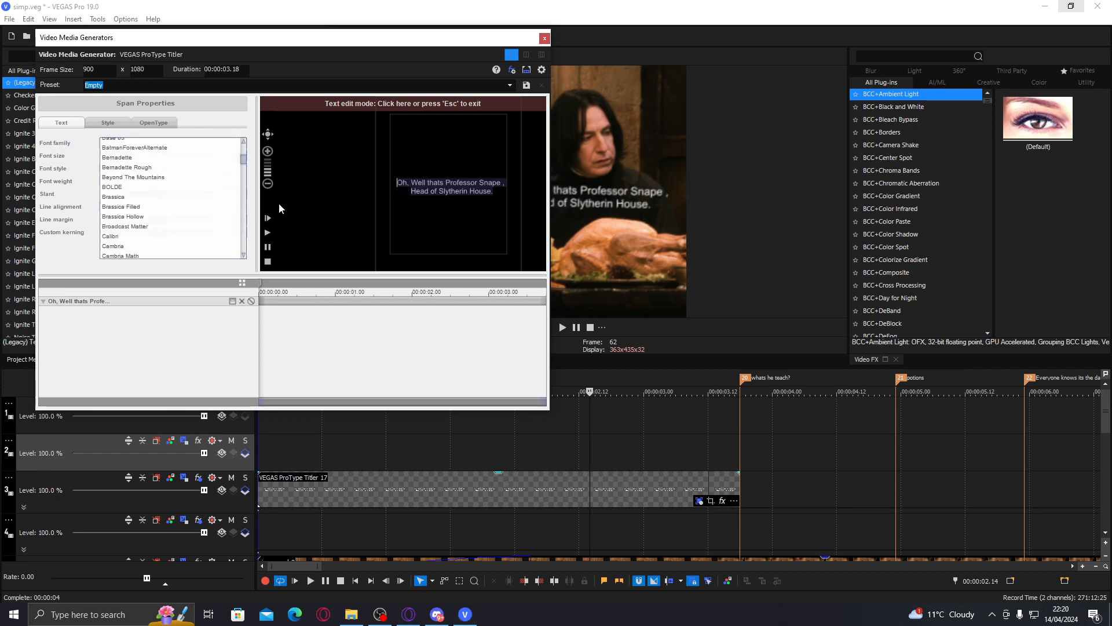
Open the harry_p archive in the Downloads folder, preview its Harry P font file and close the font and archive windows.
{"action": "left_click", "coordinate": [352, 614]}
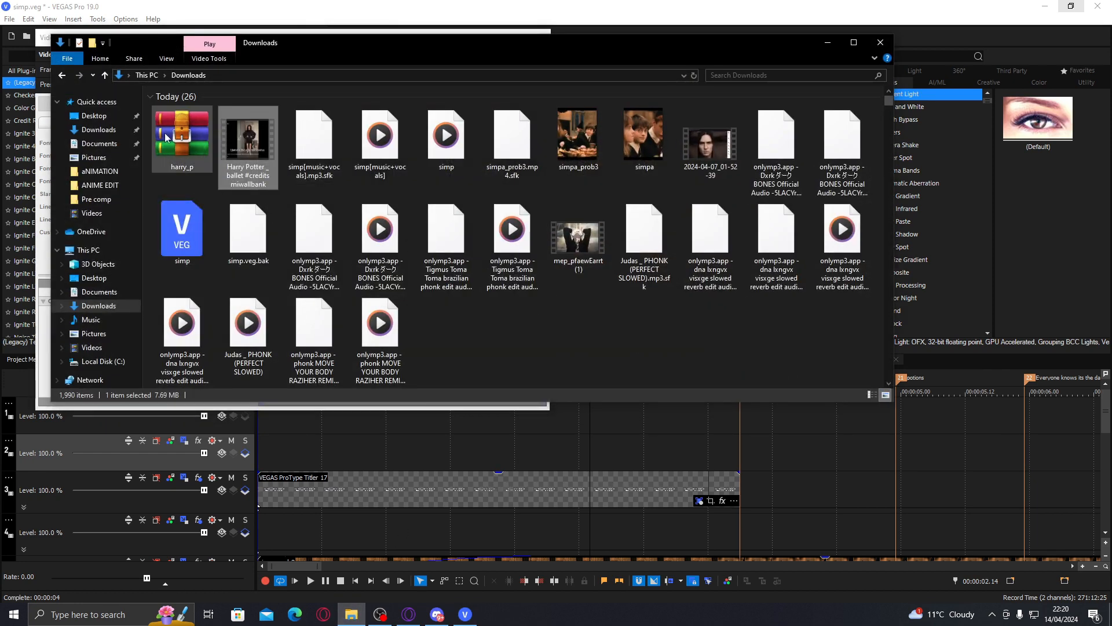
{"action": "double_click", "coordinate": [183, 137]}
{"action": "double_click", "coordinate": [656, 183]}
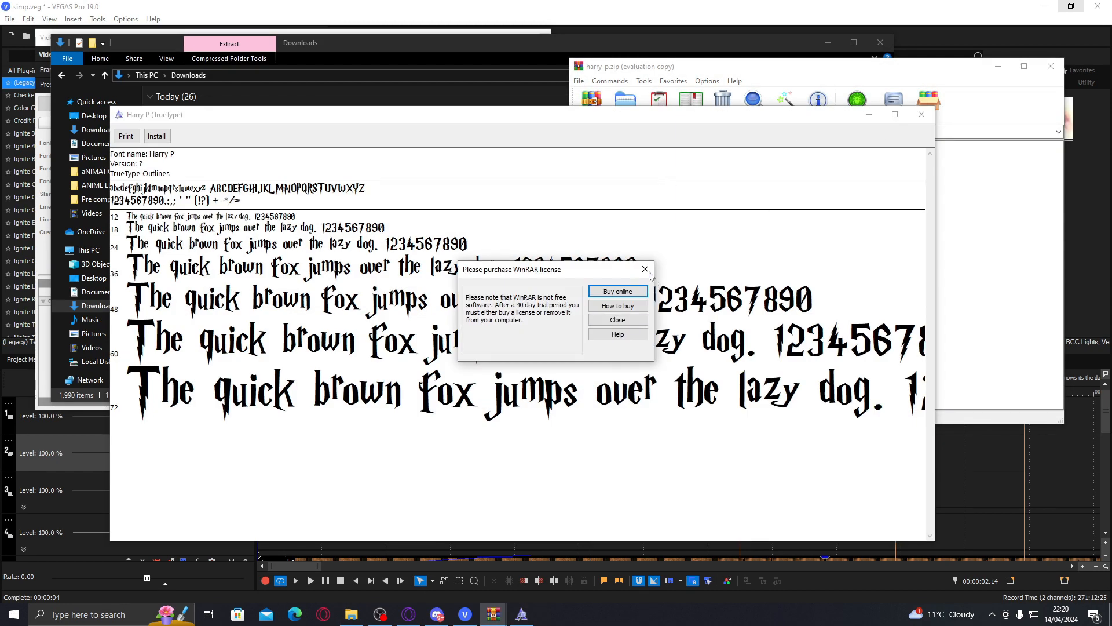
{"action": "left_click", "coordinate": [644, 268]}
{"action": "left_click", "coordinate": [921, 114]}
{"action": "left_click", "coordinate": [1050, 66]}
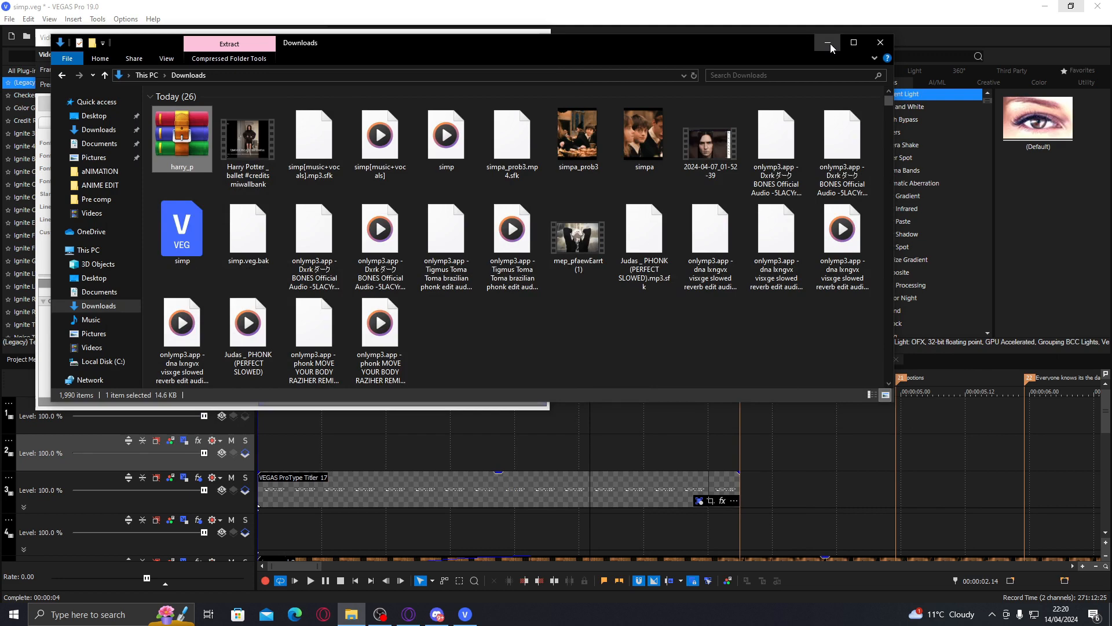
{"action": "left_click", "coordinate": [830, 45]}
Look up the Harry P font among the font families offered for the title text.
{"action": "left_click", "coordinate": [198, 144]}
{"action": "left_click", "coordinate": [249, 153]}
{"action": "left_click", "coordinate": [230, 145]}
{"action": "left_click_drag", "start_coordinate": [244, 151], "coordinate": [251, 193]}
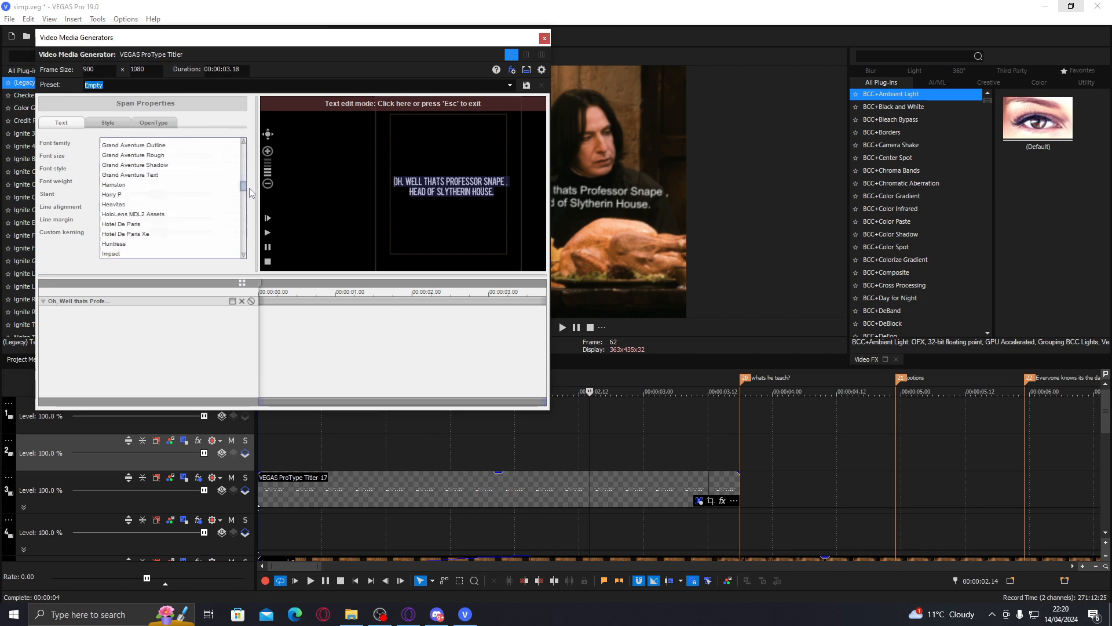
Switch to the browser, view the Harry P font page on dafont.com and the YouTube page, and return to VEGAS Pro.
{"action": "left_click", "coordinate": [408, 614]}
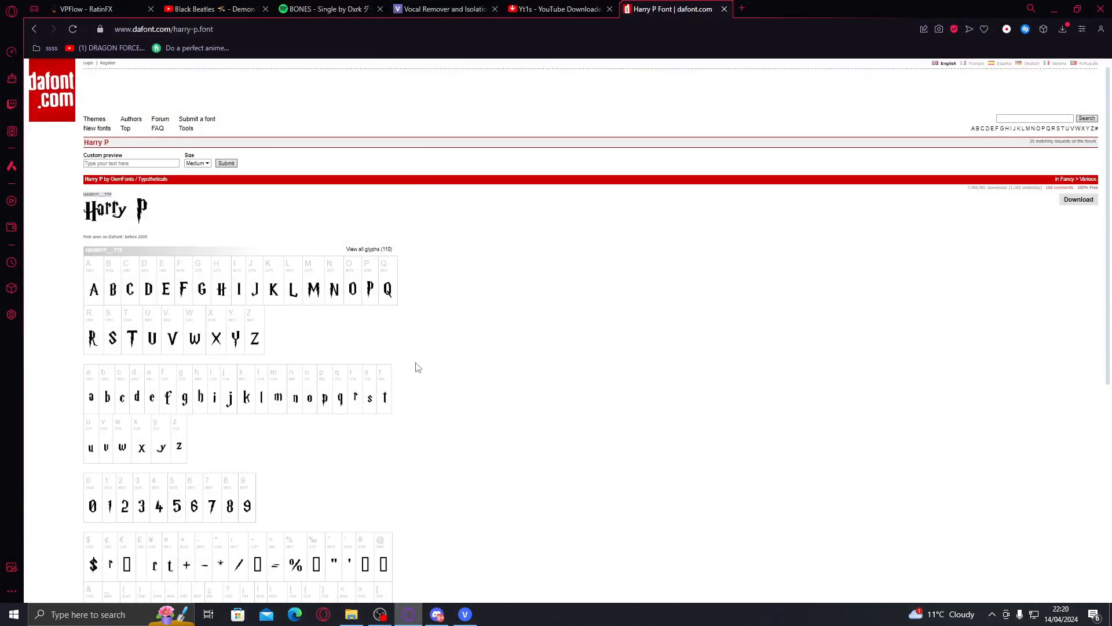
{"action": "left_click", "coordinate": [181, 5]}
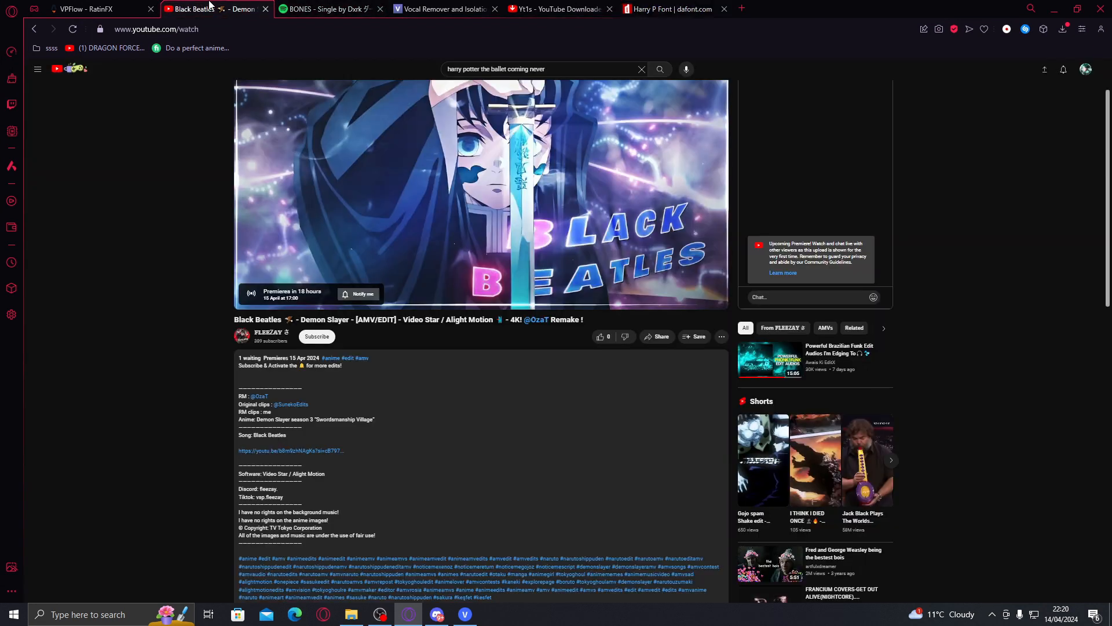
{"action": "triple_click", "coordinate": [553, 70]}
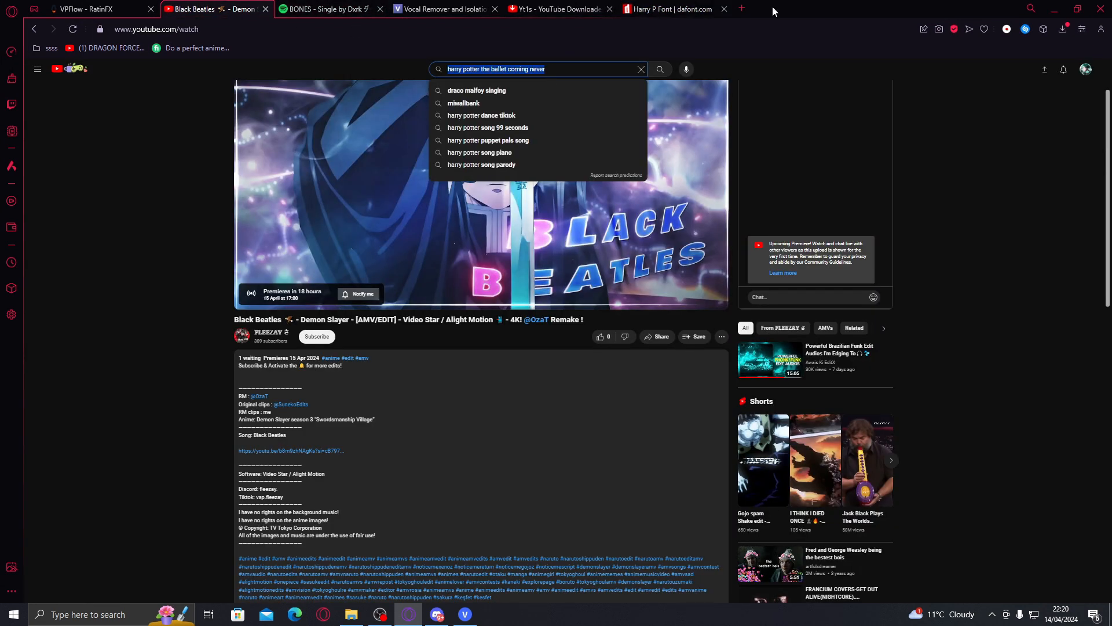
{"action": "left_click", "coordinate": [1054, 9]}
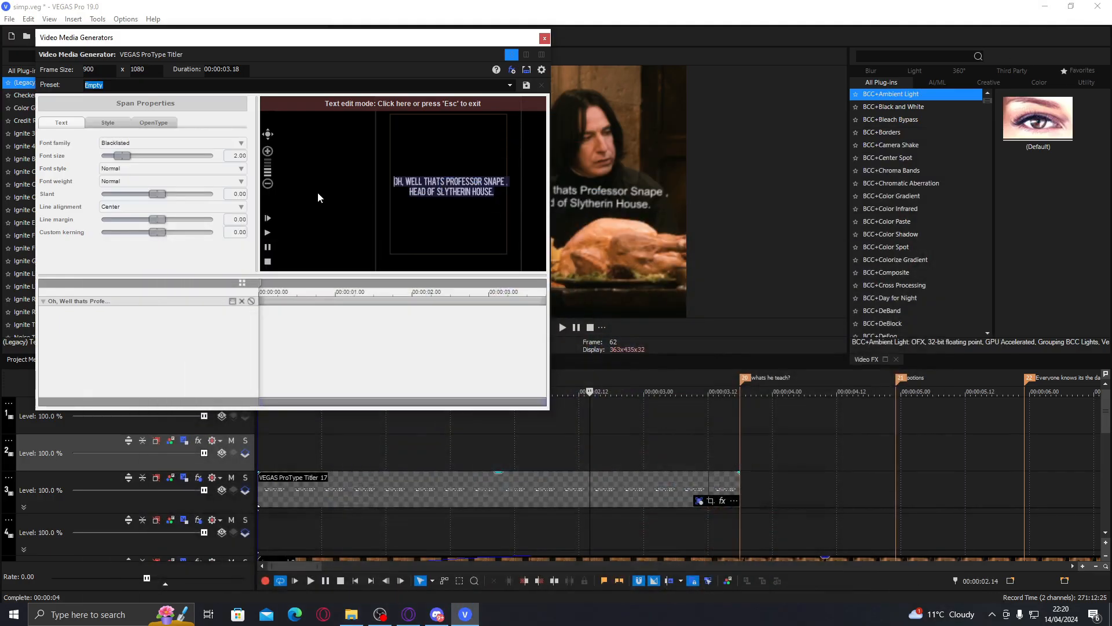
Set the font family of both title lines to Harry P.
{"action": "left_click", "coordinate": [151, 182]}
{"action": "left_click", "coordinate": [167, 146]}
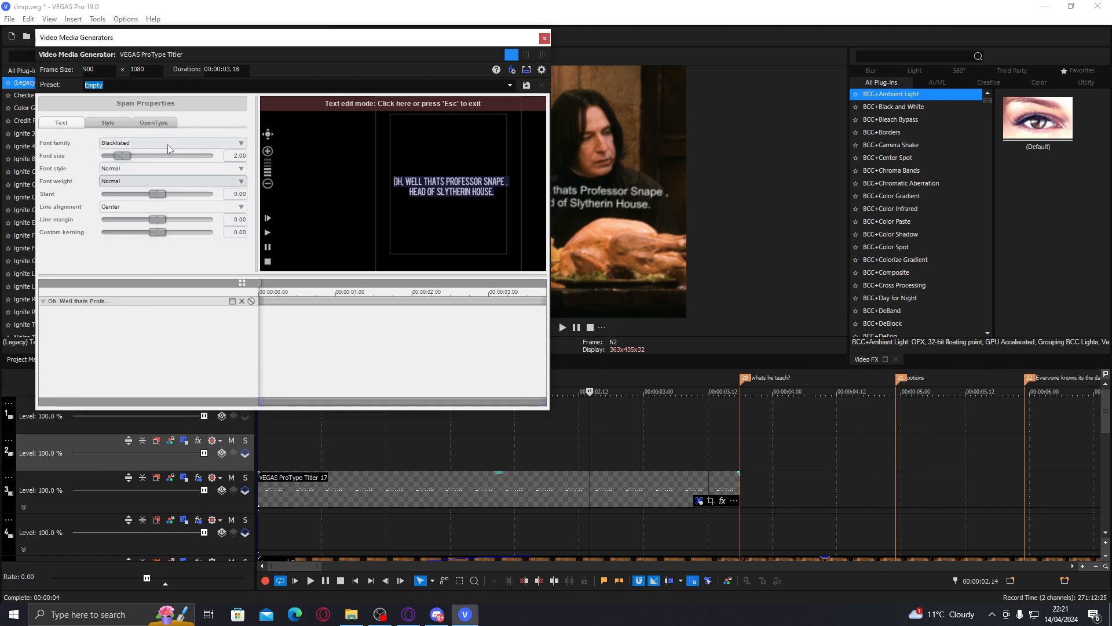
{"action": "left_click", "coordinate": [241, 144]}
{"action": "left_click_drag", "start_coordinate": [243, 151], "coordinate": [246, 197]}
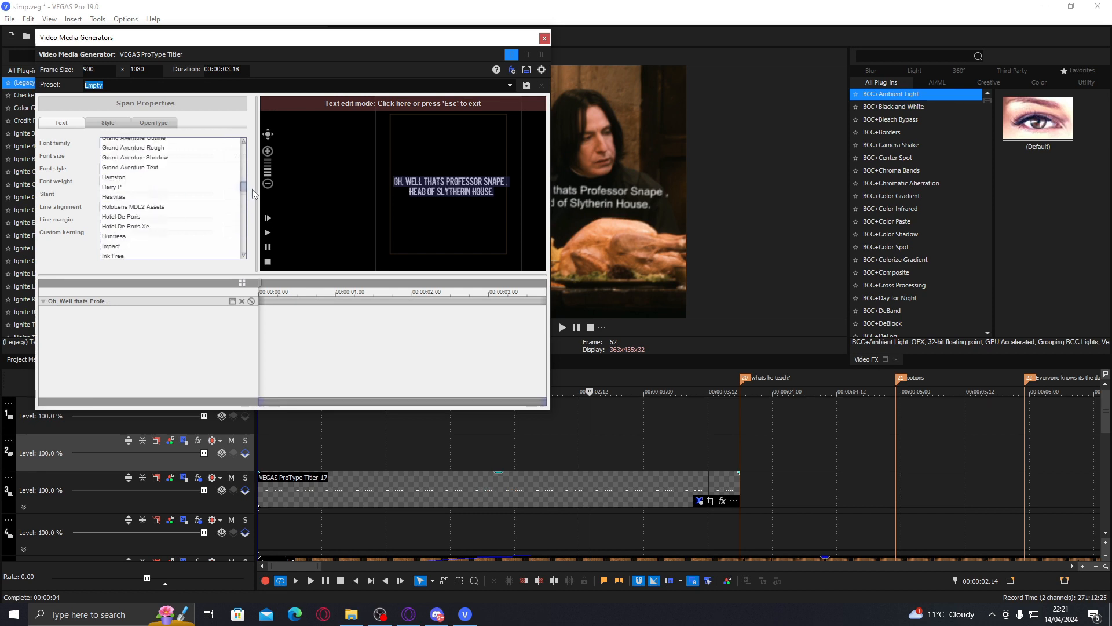
{"action": "left_click", "coordinate": [185, 186]}
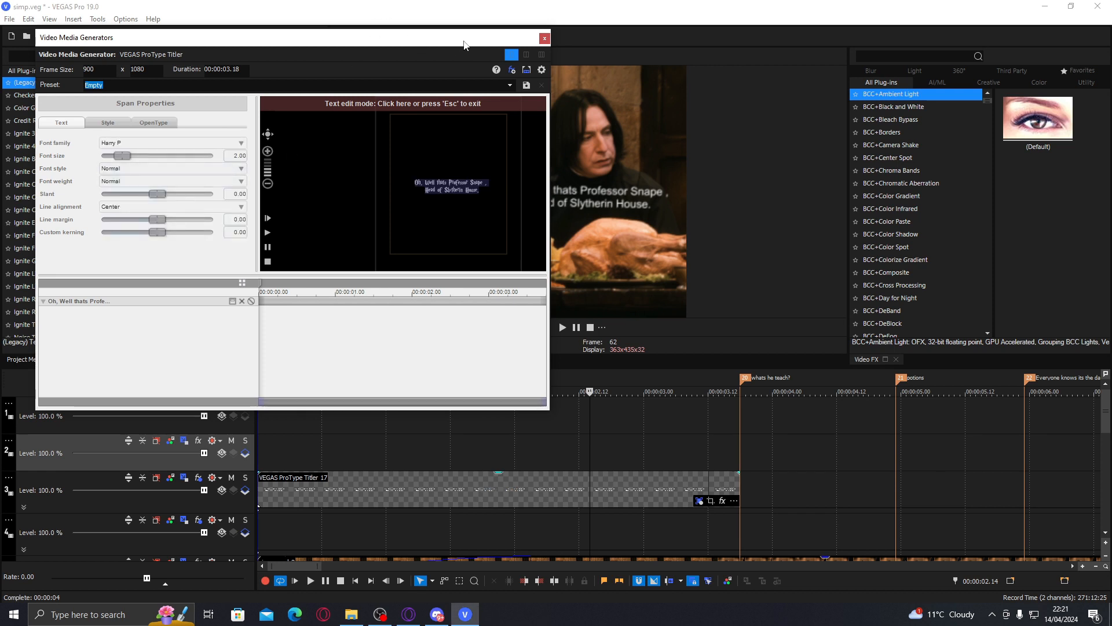
Leave and reopen the title's text editing to check the applied font, and preview the caption on the timeline.
{"action": "left_click_drag", "start_coordinate": [465, 45], "coordinate": [312, 46]}
{"action": "left_click", "coordinate": [295, 149]}
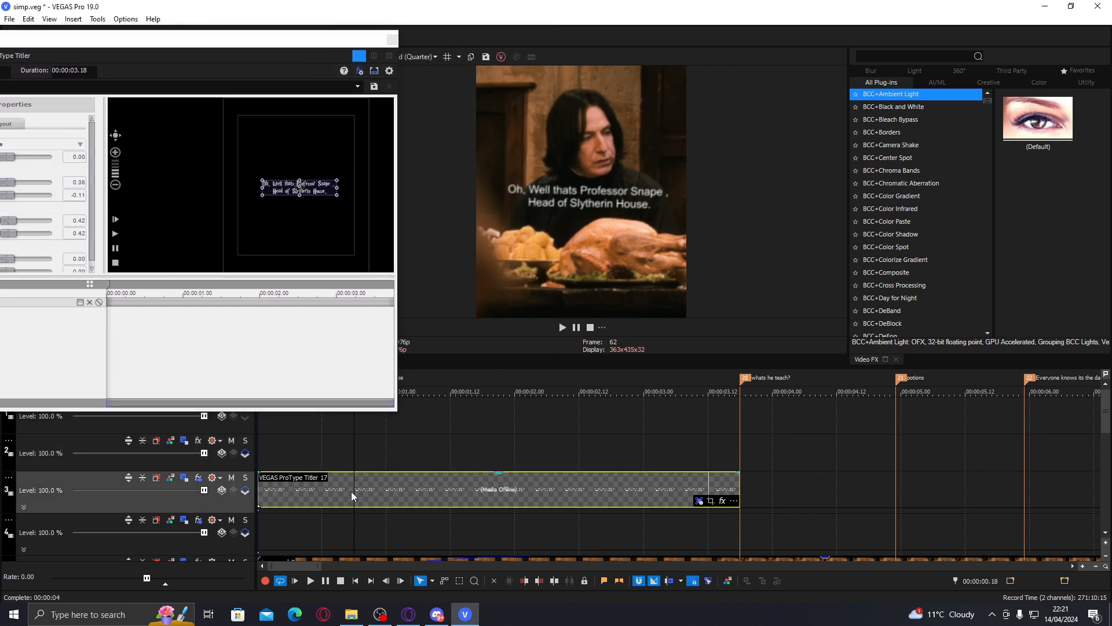
{"action": "double_click", "coordinate": [315, 189]}
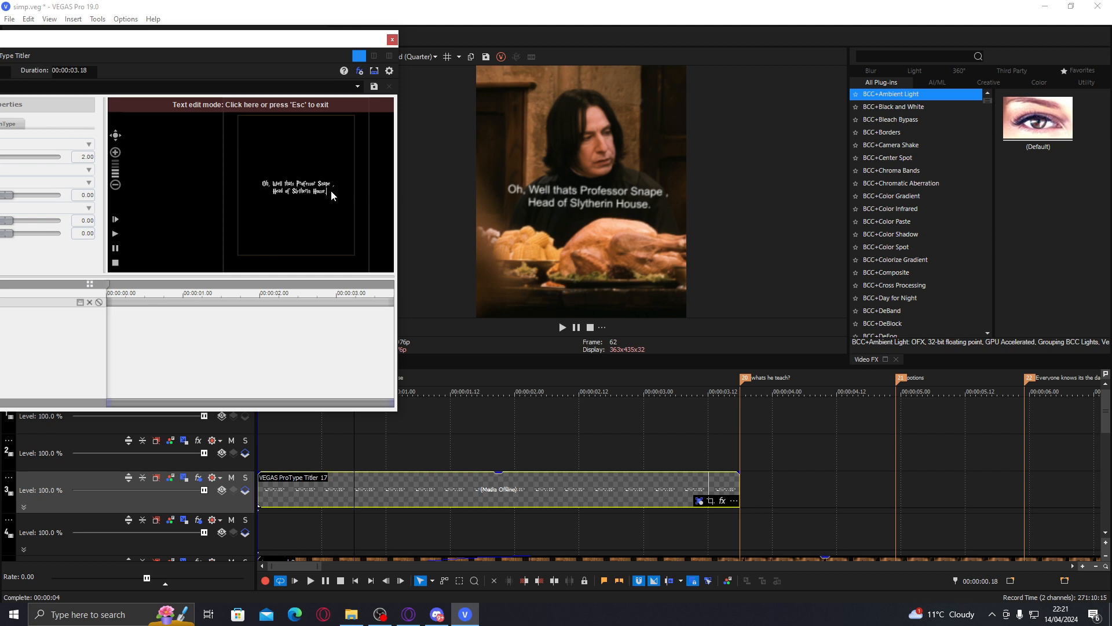
{"action": "left_click_drag", "start_coordinate": [237, 51], "coordinate": [341, 59]}
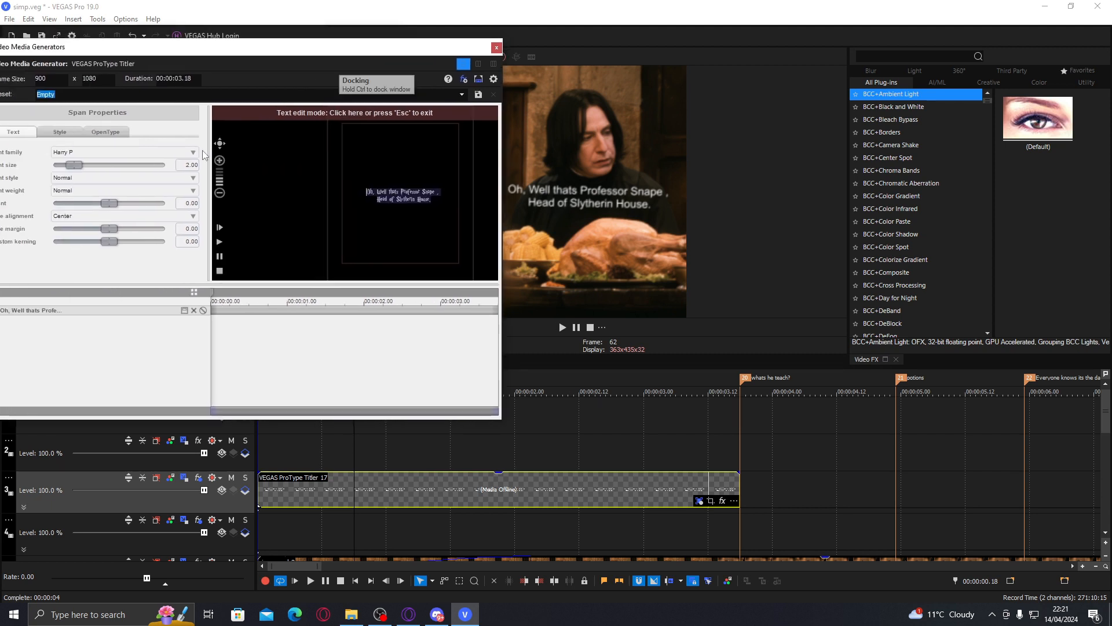
{"action": "left_click", "coordinate": [134, 151]}
{"action": "left_click", "coordinate": [148, 154]}
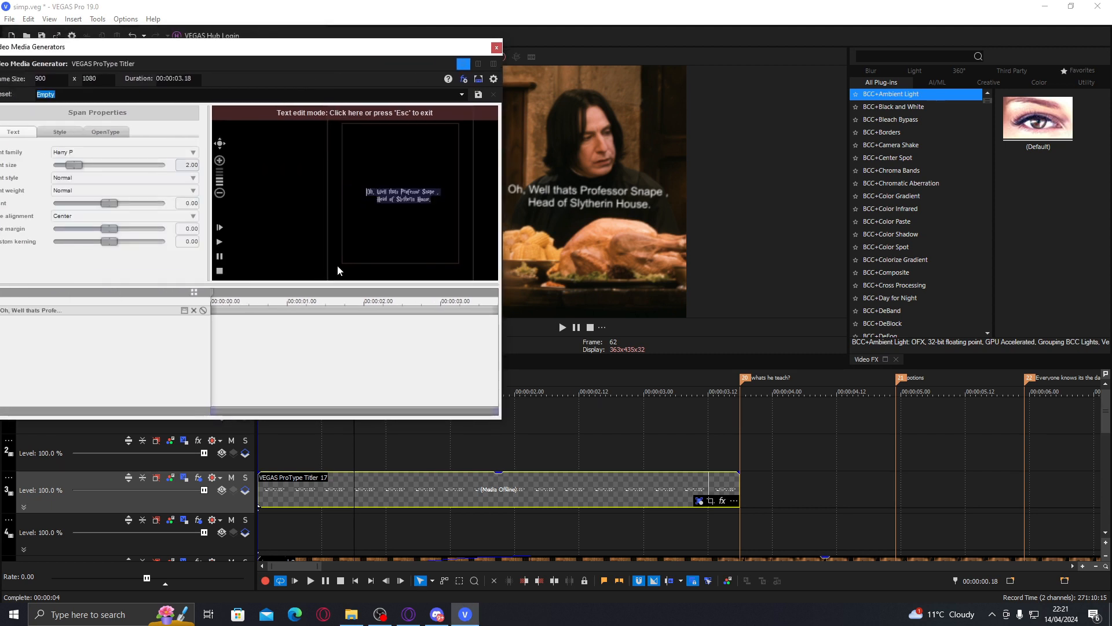
{"action": "left_click", "coordinate": [439, 502]}
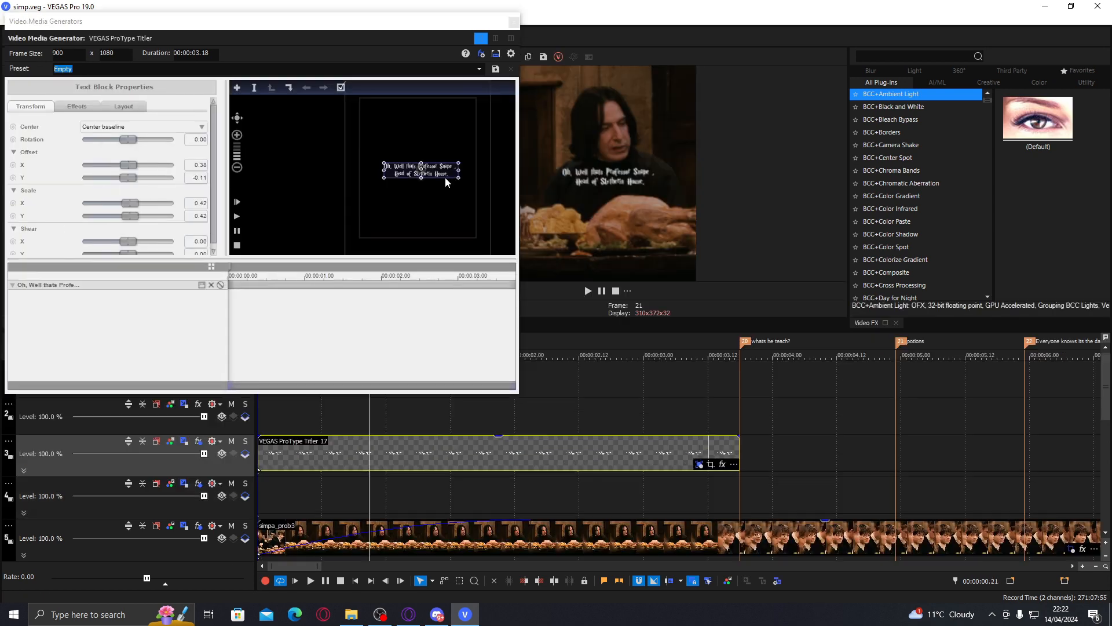
Enlarge the video preview area and change its preview quality, placing the title generator window beside the picture.
{"action": "left_click_drag", "start_coordinate": [455, 30], "coordinate": [297, 311]}
{"action": "left_click_drag", "start_coordinate": [474, 378], "coordinate": [474, 434]}
{"action": "left_click", "coordinate": [466, 57]}
{"action": "mouse_move", "coordinate": [483, 109]}
{"action": "left_click", "coordinate": [515, 132]}
{"action": "left_click_drag", "start_coordinate": [359, 316], "coordinate": [477, 32]}
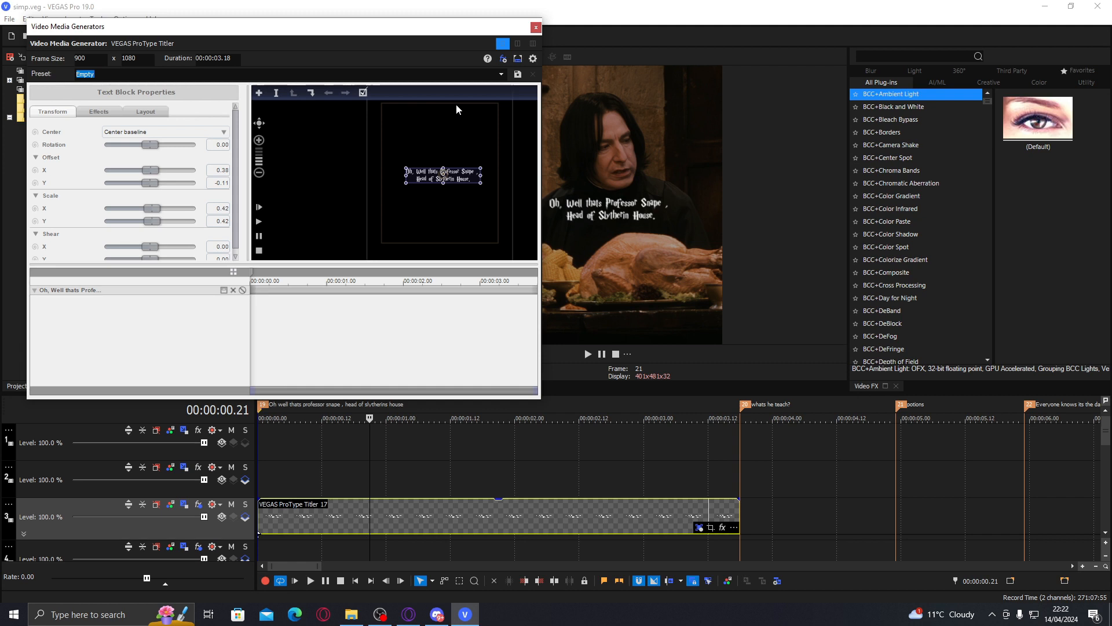
Step through the title's line and word selection levels and return to the whole text block.
{"action": "left_click", "coordinate": [311, 93]}
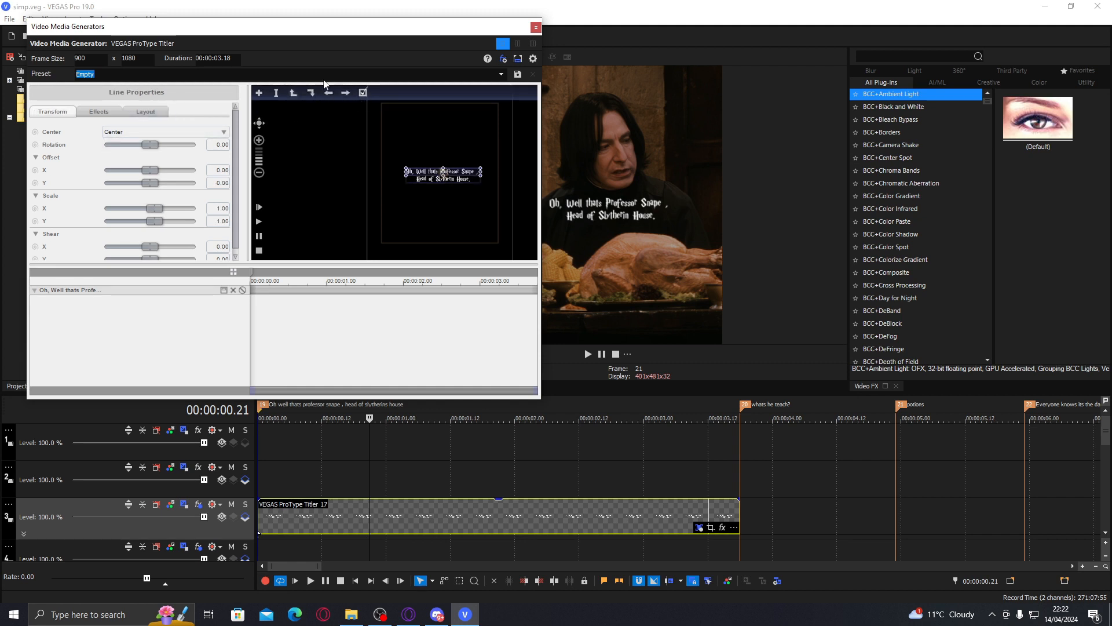
{"action": "left_click", "coordinate": [293, 93]}
{"action": "left_click", "coordinate": [311, 94]}
{"action": "left_click", "coordinate": [311, 94]}
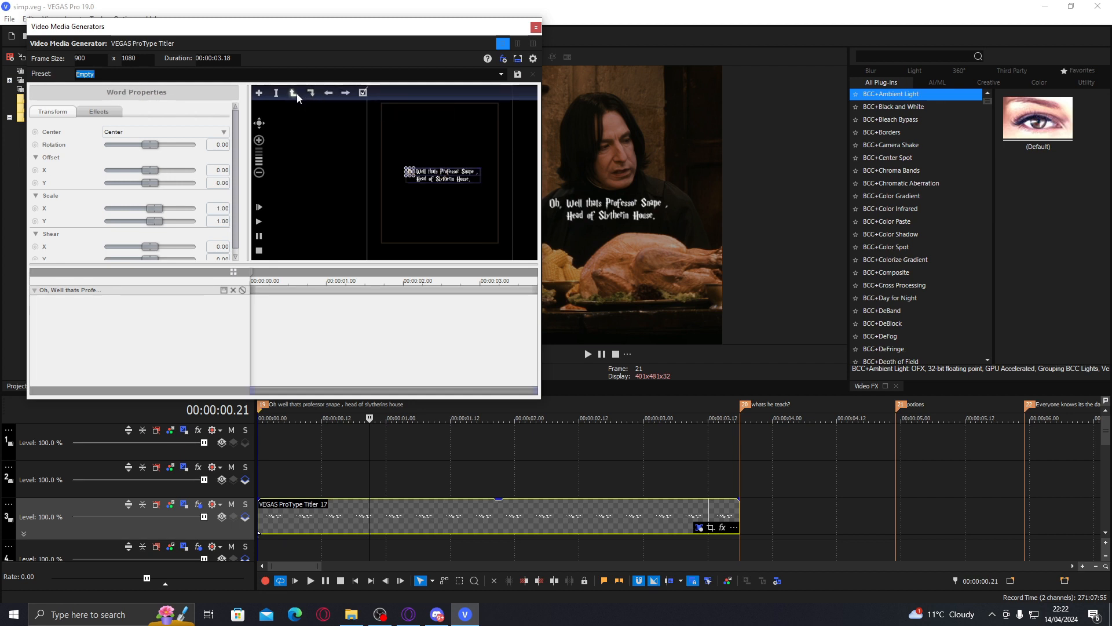
{"action": "left_click", "coordinate": [297, 97]}
{"action": "left_click", "coordinate": [311, 94]}
{"action": "left_click", "coordinate": [296, 92]}
{"action": "left_click", "coordinate": [294, 92]}
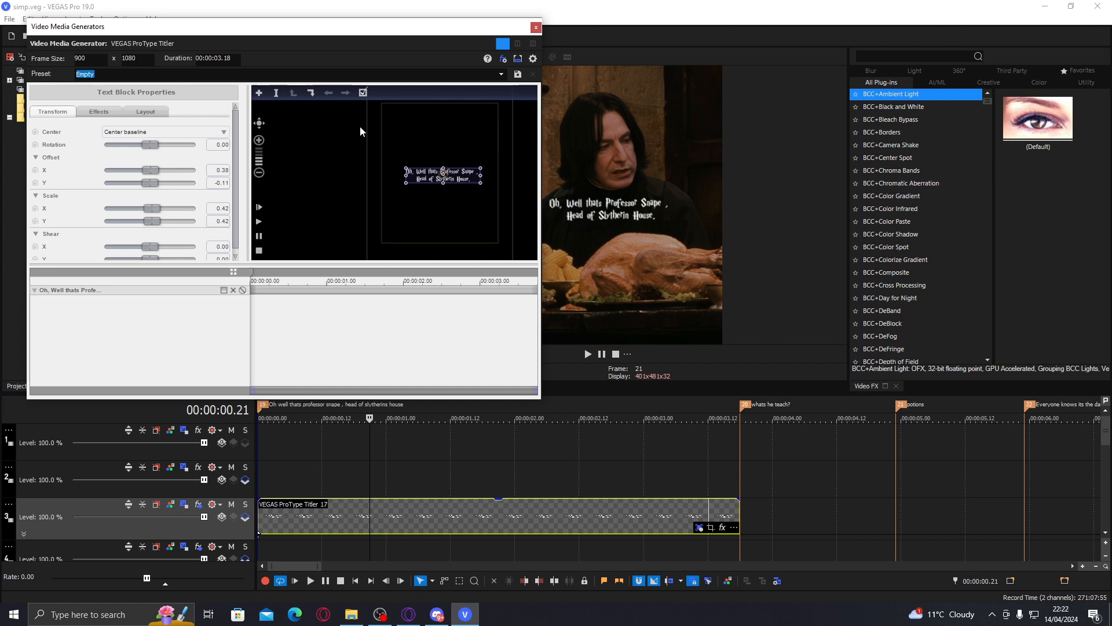
Enable animation for the text block's Selection with type Character, and collapse the selection range at the first keyframe to hide the text.
{"action": "left_click", "coordinate": [146, 112]}
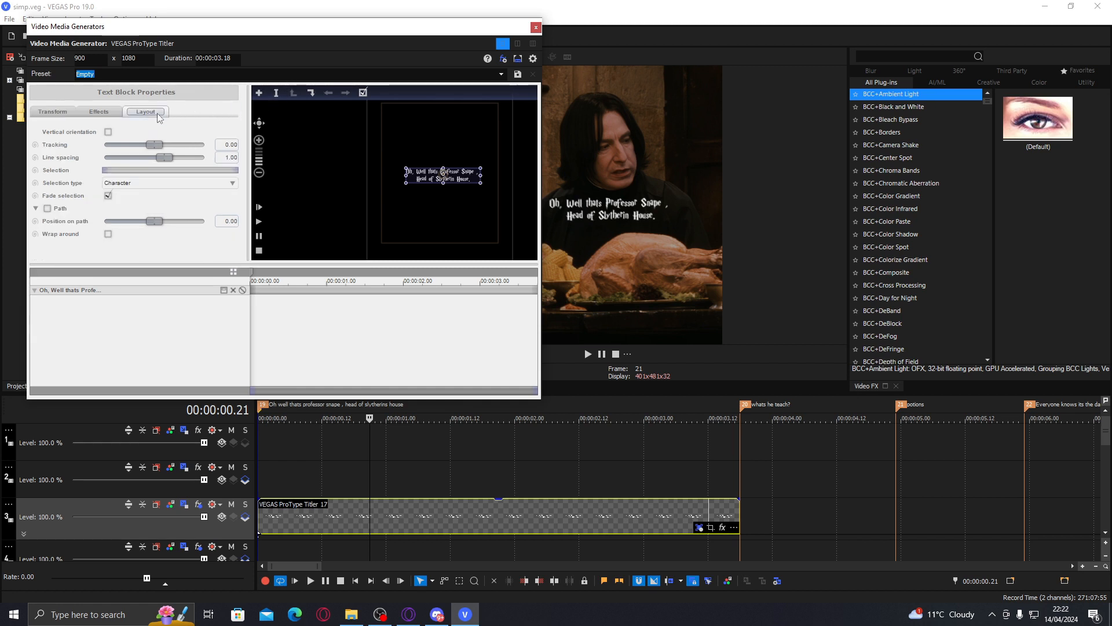
{"action": "left_click", "coordinate": [36, 169]}
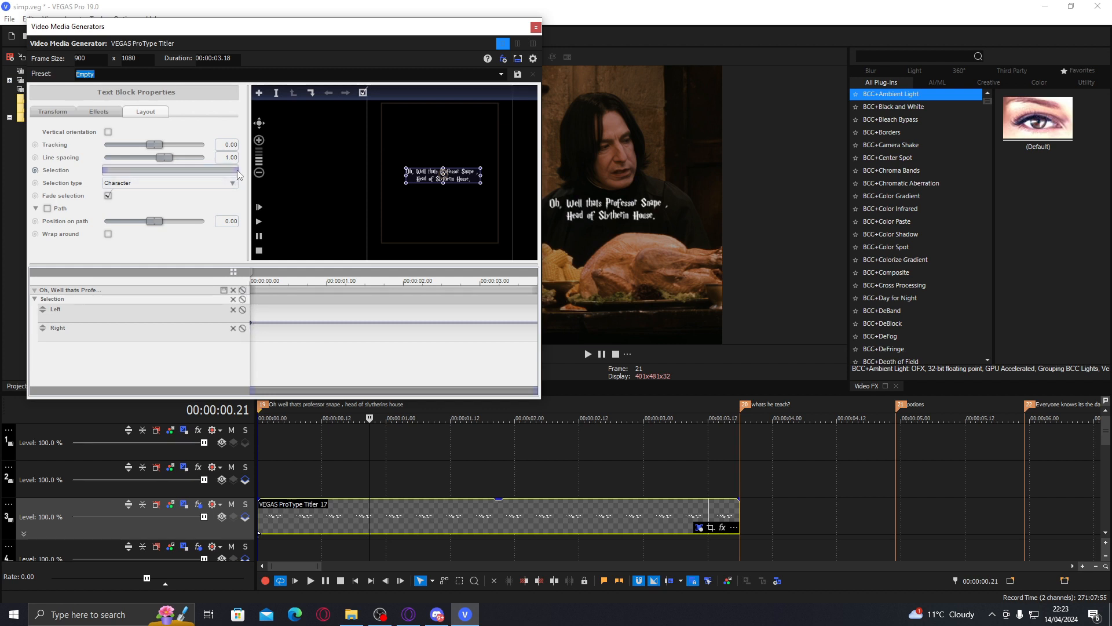
{"action": "left_click_drag", "start_coordinate": [237, 171], "coordinate": [233, 171]}
{"action": "left_click", "coordinate": [223, 183]}
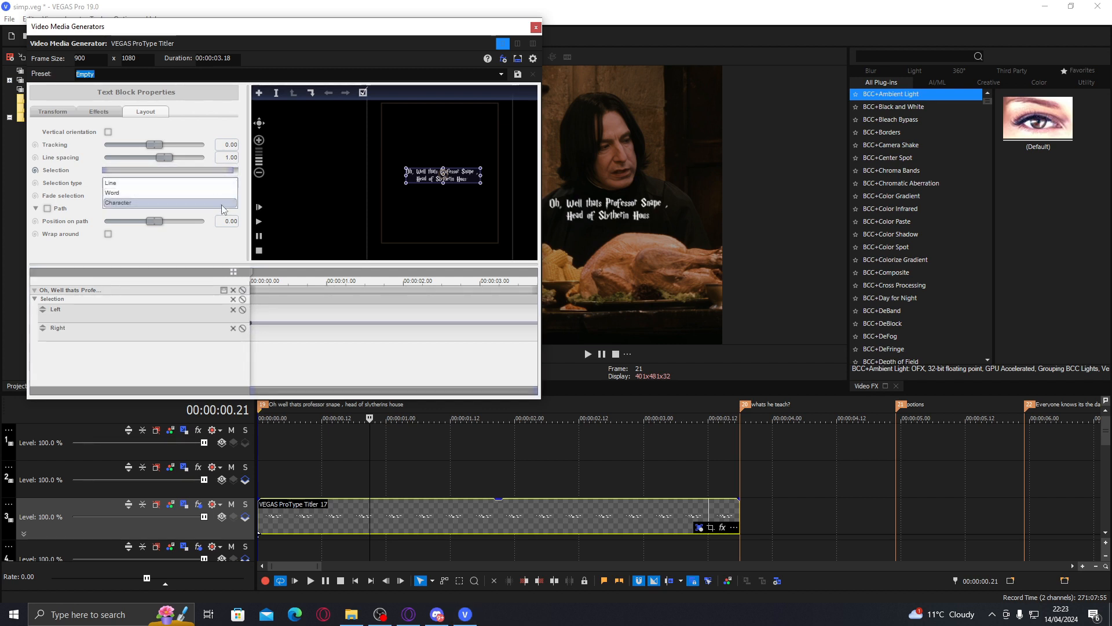
{"action": "left_click", "coordinate": [221, 203]}
{"action": "left_click_drag", "start_coordinate": [232, 172], "coordinate": [89, 176]}
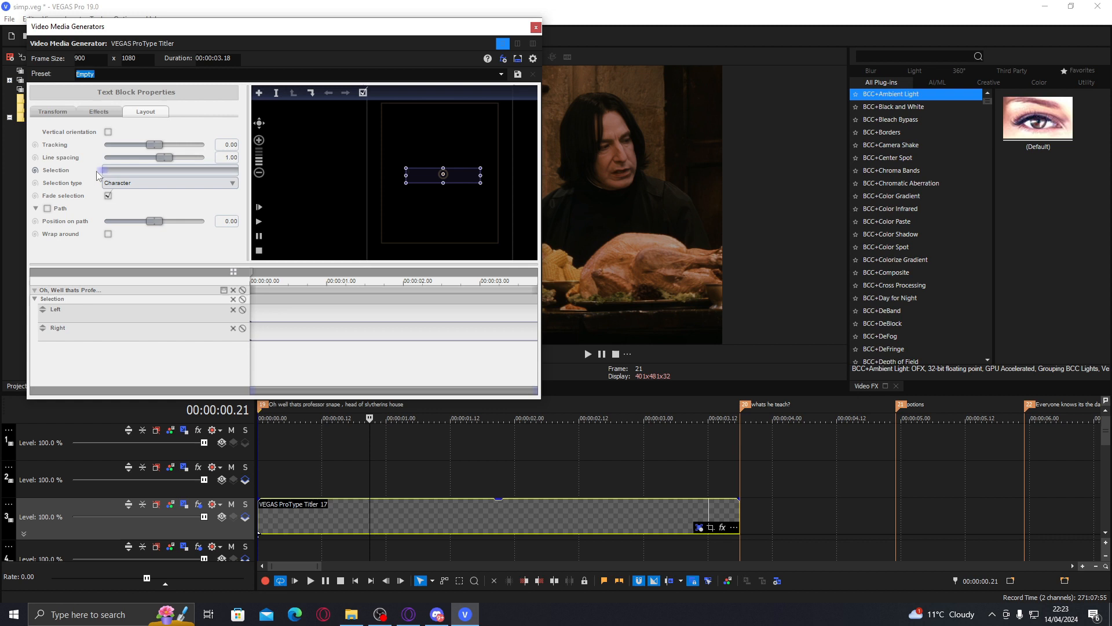
Play the clip around the pause in the dialogue to find the caption timing, moving the title generator window clear of the picture.
{"action": "left_click", "coordinate": [487, 527]}
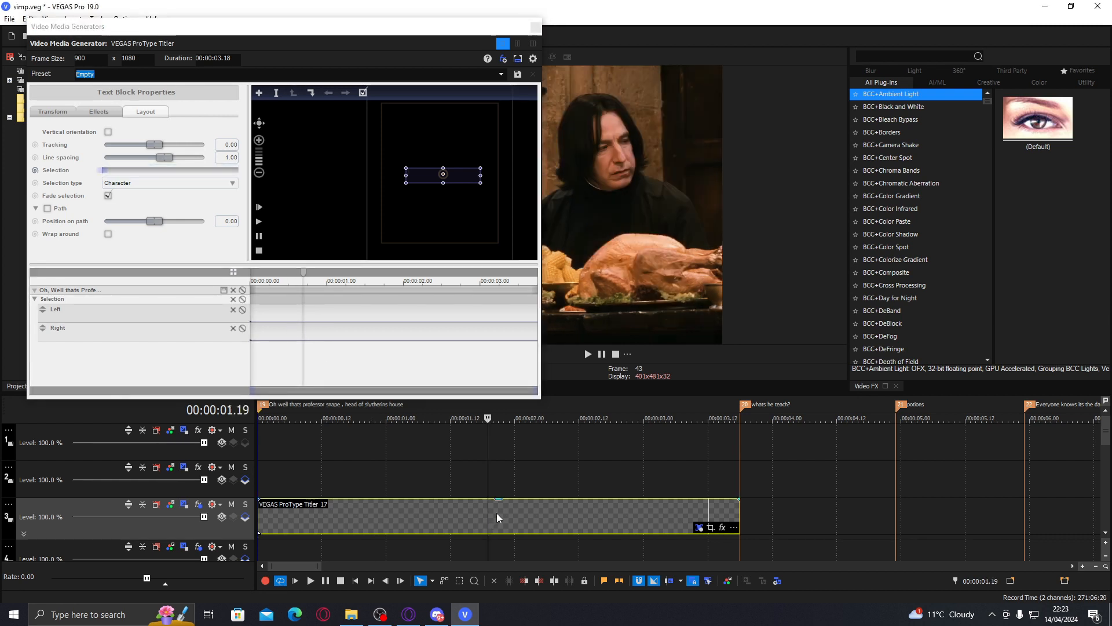
{"action": "key", "text": "space"}
{"action": "key", "text": "space"}
{"action": "left_click_drag", "start_coordinate": [395, 29], "coordinate": [240, 15]}
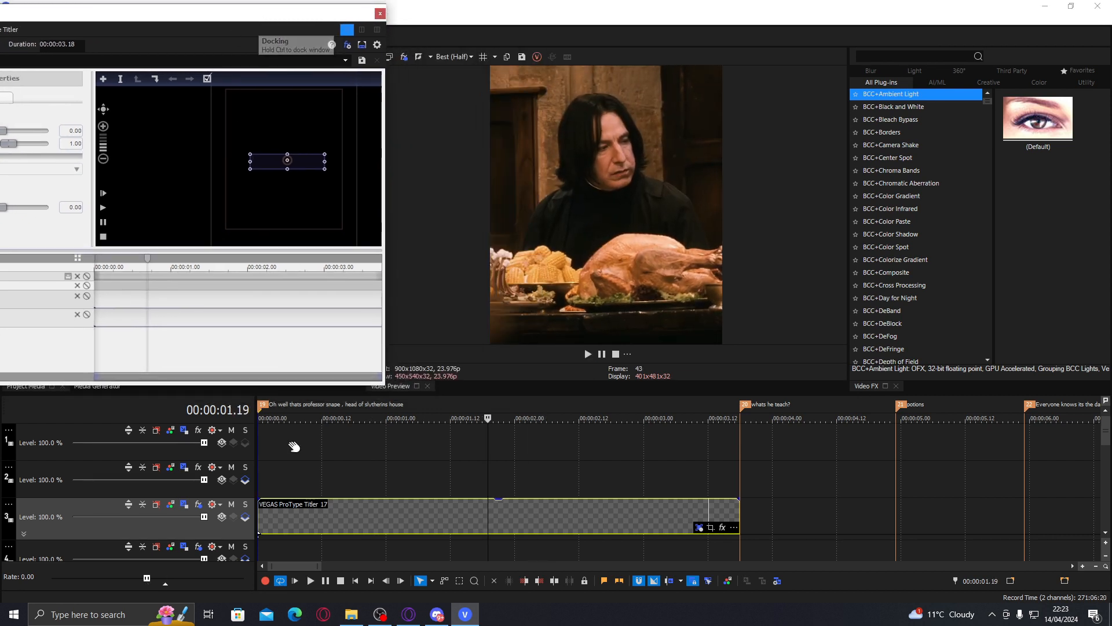
{"action": "left_click", "coordinate": [262, 486]}
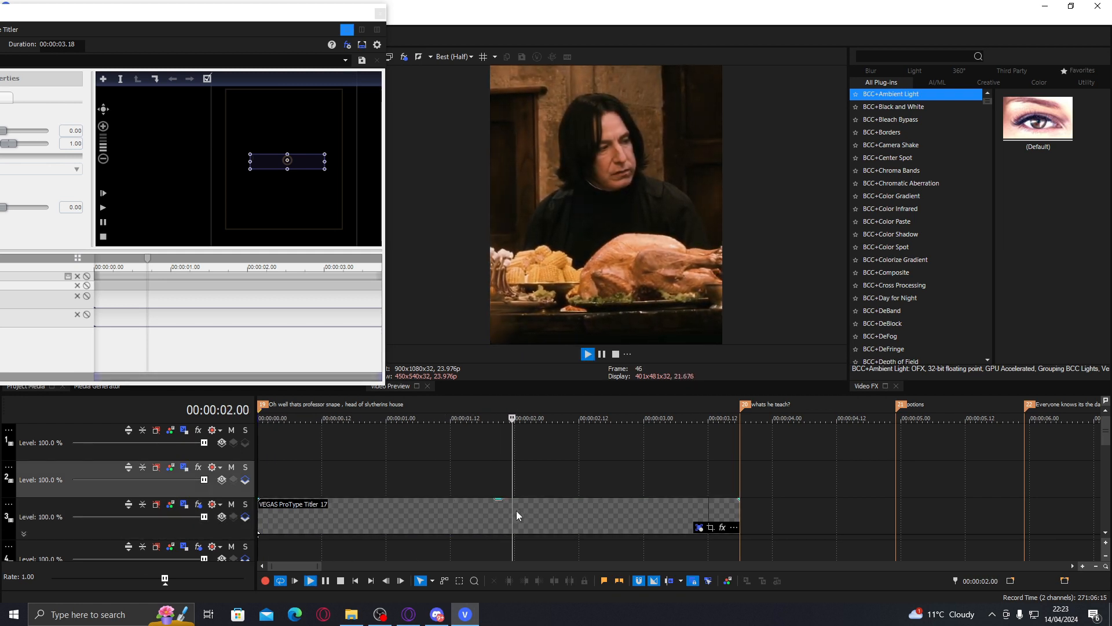
{"action": "left_click", "coordinate": [486, 500]}
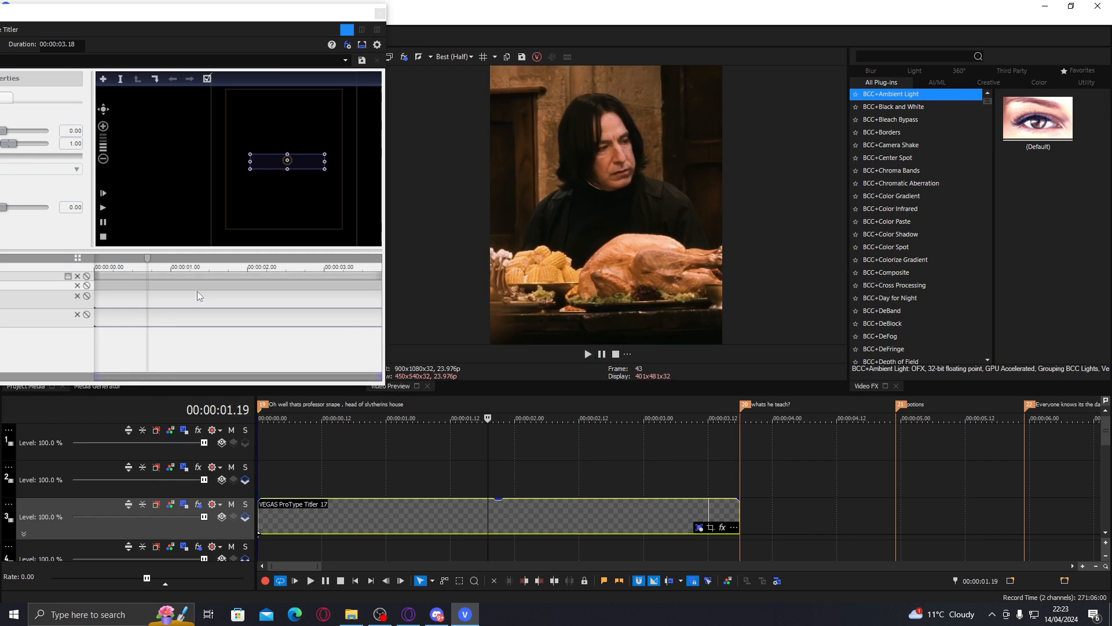
Keyframe the text Selection to reveal the caption's first line by about 2 seconds and the whole text at the title's end.
{"action": "left_click_drag", "start_coordinate": [249, 27], "coordinate": [293, 24]}
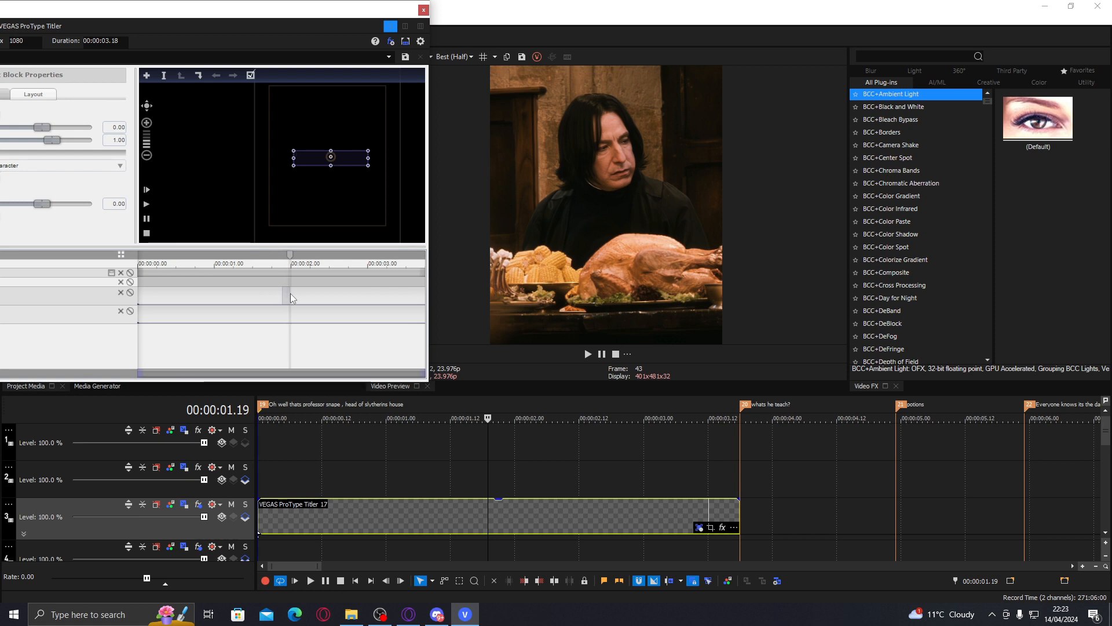
{"action": "left_click_drag", "start_coordinate": [243, 15], "coordinate": [318, 32]}
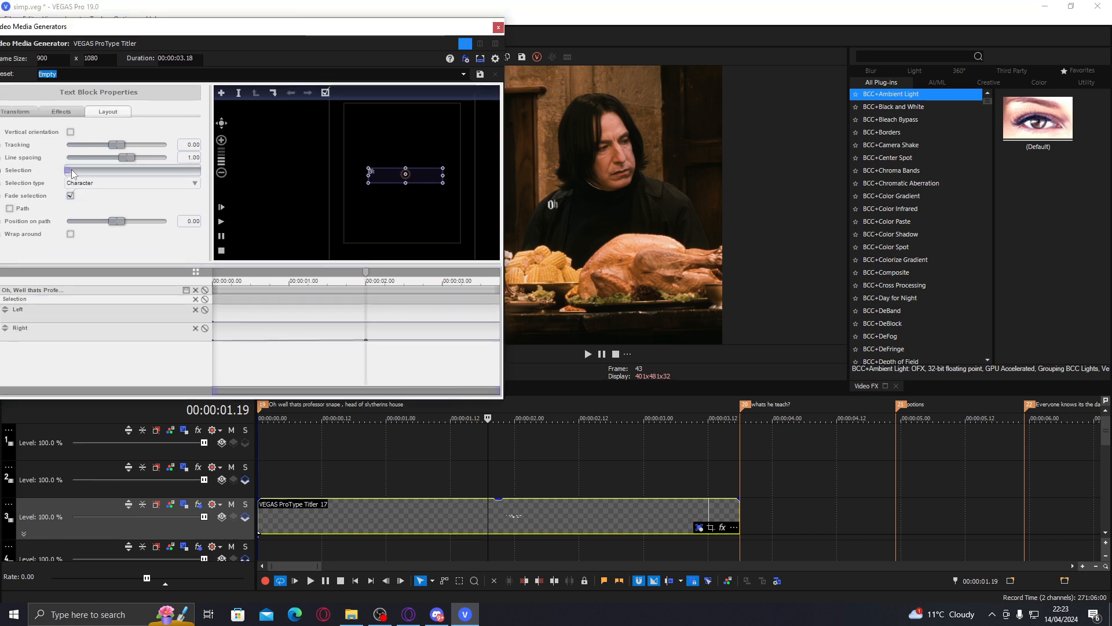
{"action": "left_click_drag", "start_coordinate": [73, 175], "coordinate": [152, 180]}
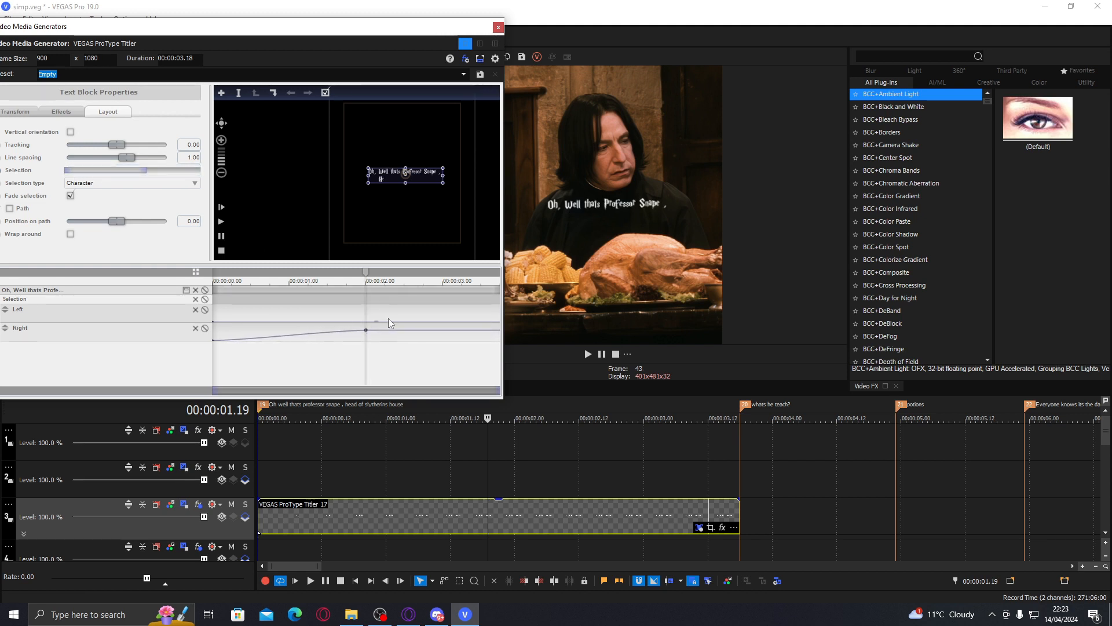
{"action": "left_click_drag", "start_coordinate": [154, 172], "coordinate": [224, 173]}
Preview the end of the character reveal and shorten the caption event to a duration of 00:00:03.05.
{"action": "left_click", "coordinate": [641, 468]}
{"action": "key", "text": "space"}
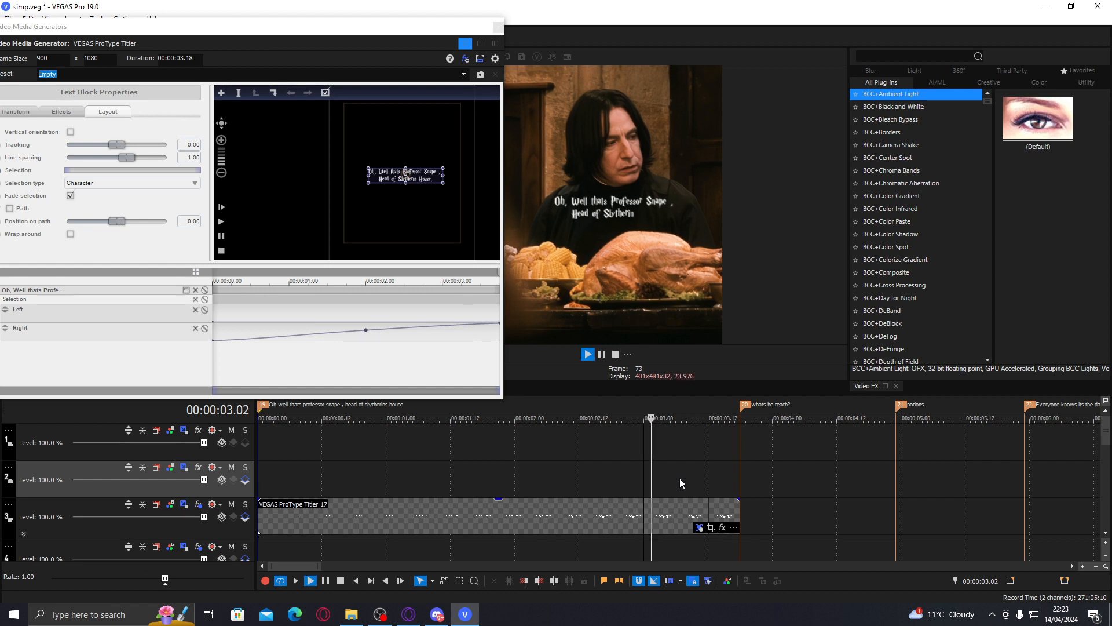
{"action": "key", "text": "space"}
{"action": "left_click", "coordinate": [662, 511]}
{"action": "left_click", "coordinate": [693, 507]}
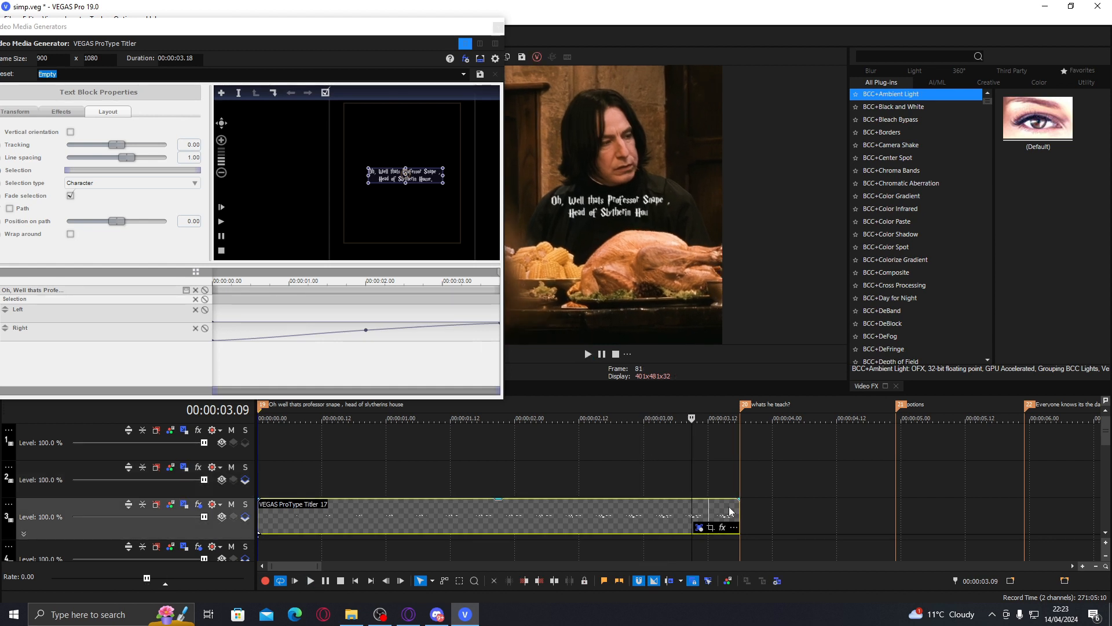
{"action": "left_click_drag", "start_coordinate": [739, 507], "coordinate": [672, 514]}
Play the shortened caption and move the last Right selection keyframe earlier, to just before the three-second mark.
{"action": "left_click", "coordinate": [459, 345]}
{"action": "left_click", "coordinate": [459, 344]}
{"action": "left_click", "coordinate": [481, 58]}
{"action": "left_click", "coordinate": [469, 476]}
{"action": "key", "text": "space"}
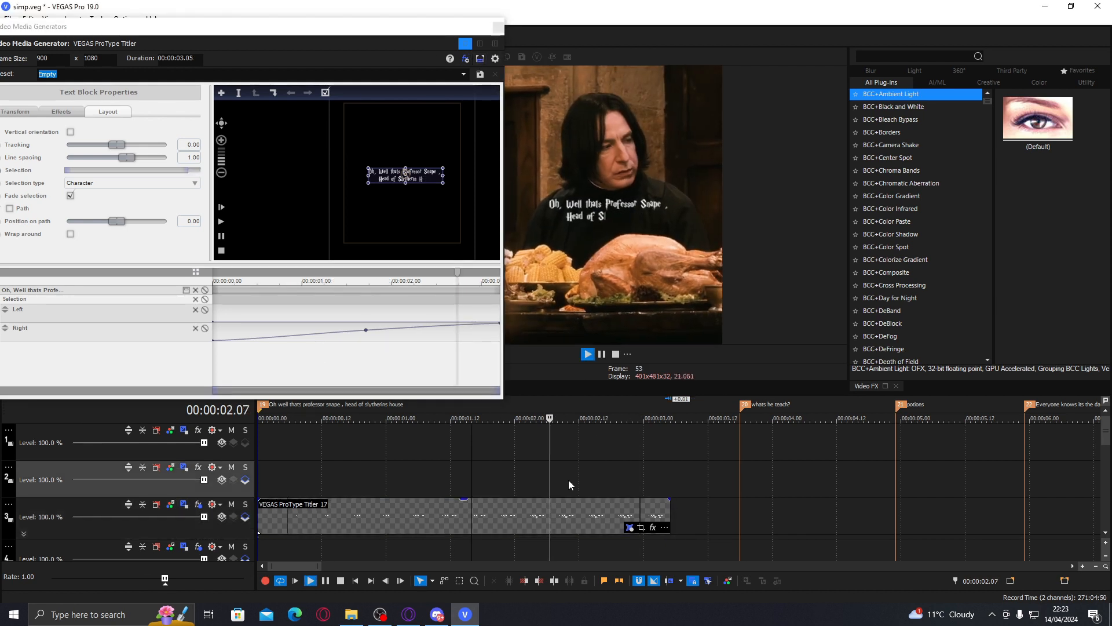
{"action": "key", "text": "space"}
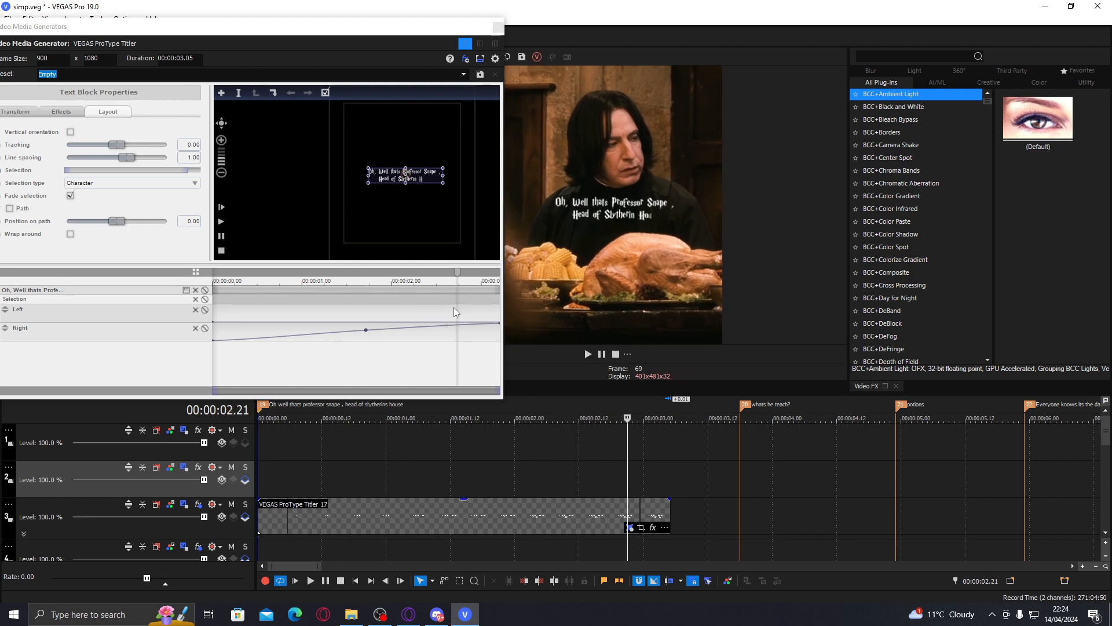
{"action": "left_click", "coordinate": [501, 325]}
{"action": "left_click_drag", "start_coordinate": [502, 325], "coordinate": [486, 326]}
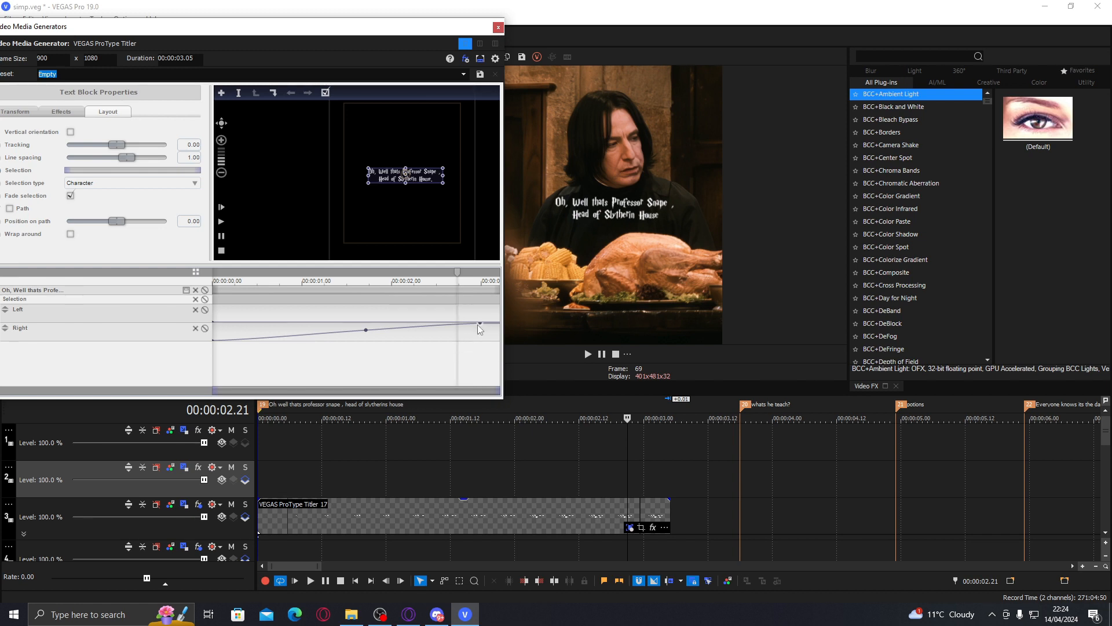
{"action": "left_click_drag", "start_coordinate": [479, 322], "coordinate": [467, 322]}
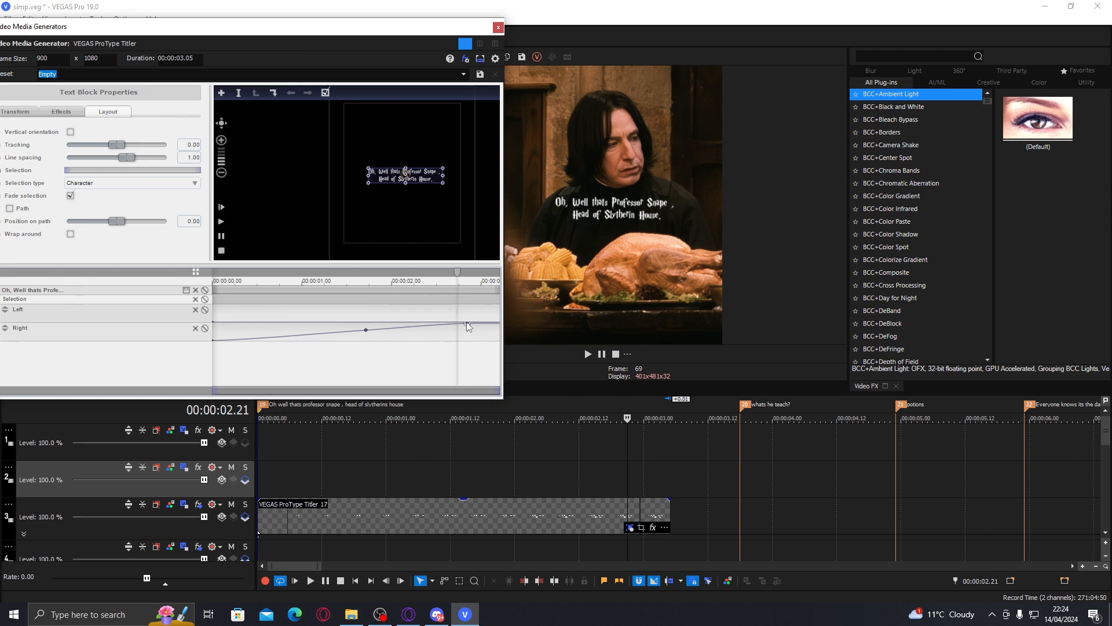
Change the curve type of the first and middle Right selection keyframes so the reveal starts fast and eases into each following keyframe.
{"action": "left_click", "coordinate": [342, 324]}
{"action": "left_click", "coordinate": [461, 478]}
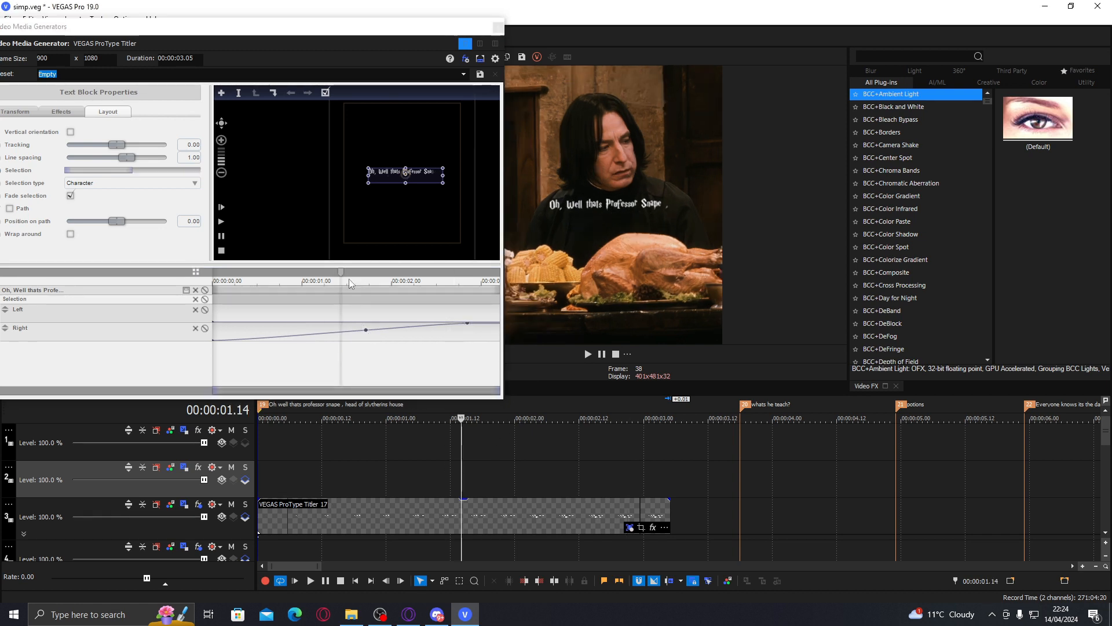
{"action": "left_click", "coordinate": [348, 321]}
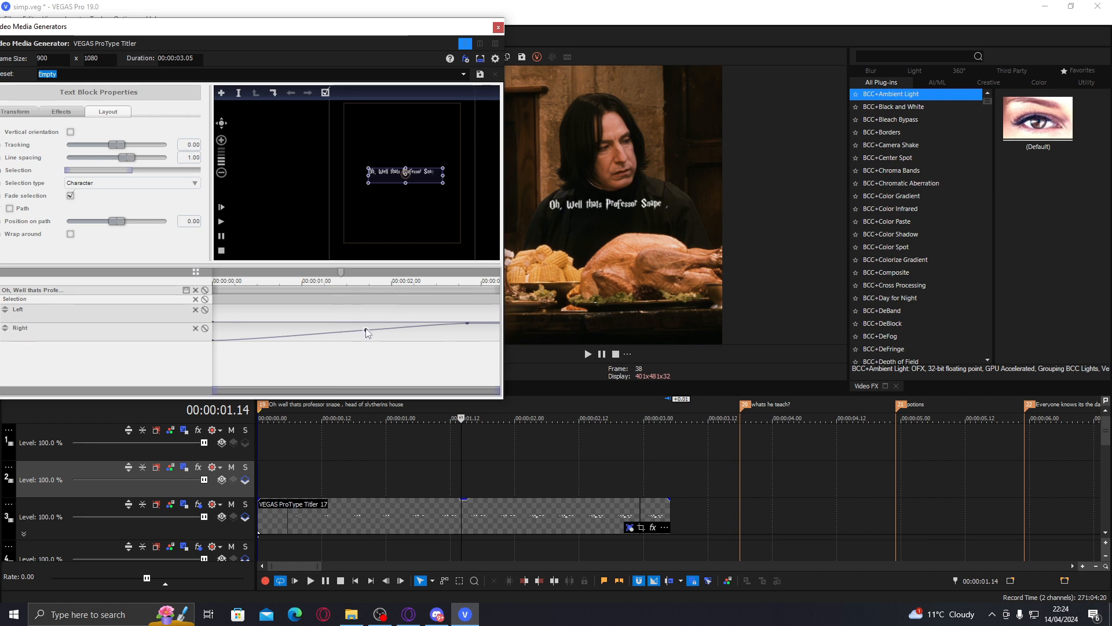
{"action": "right_click", "coordinate": [214, 340]}
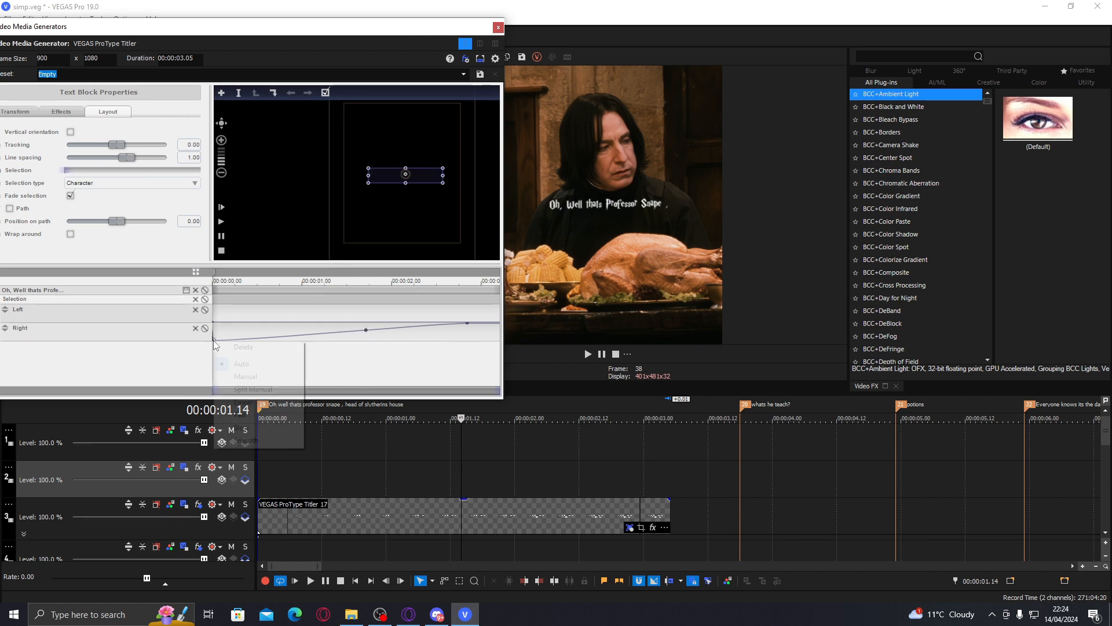
{"action": "left_click", "coordinate": [269, 414]}
{"action": "right_click", "coordinate": [365, 330]}
{"action": "left_click", "coordinate": [392, 404]}
{"action": "right_click", "coordinate": [213, 338]}
{"action": "left_click", "coordinate": [249, 415]}
{"action": "right_click", "coordinate": [213, 339]}
{"action": "left_click", "coordinate": [249, 415]}
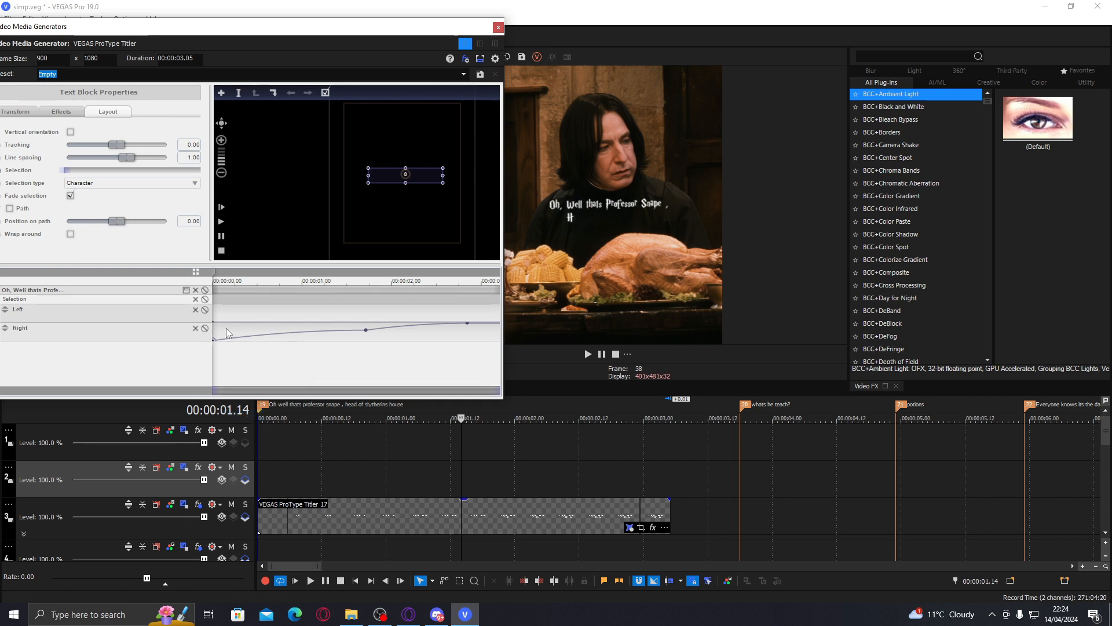
Loop playback over the caption event to check the reveal's timing against the picture.
{"action": "left_click_drag", "start_coordinate": [373, 330], "coordinate": [446, 338]}
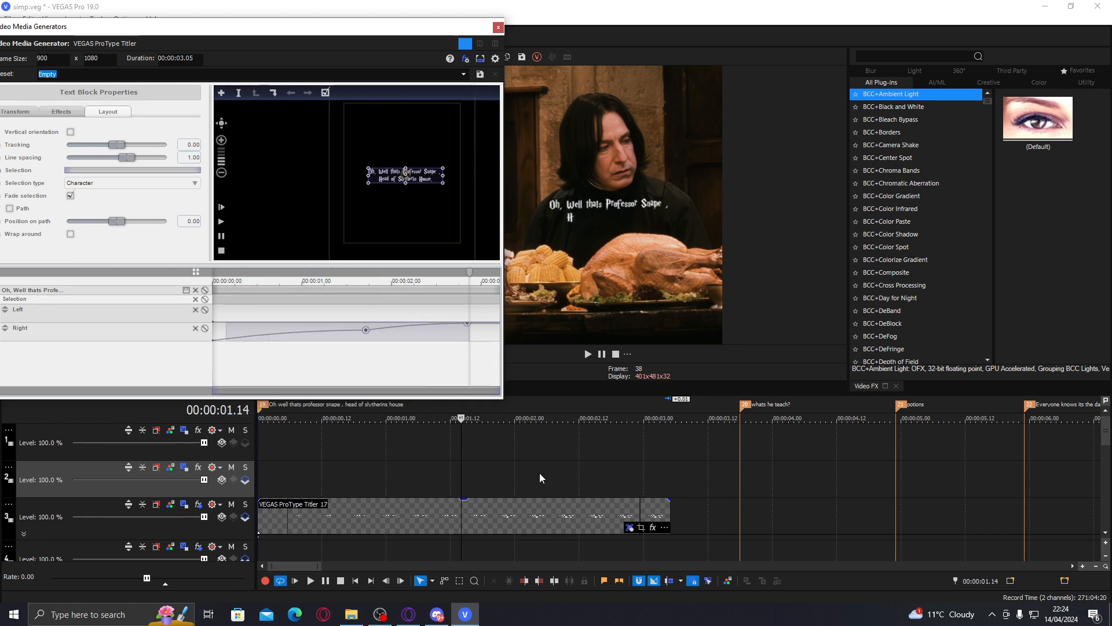
{"action": "double_click", "coordinate": [400, 506]}
{"action": "key", "text": "space"}
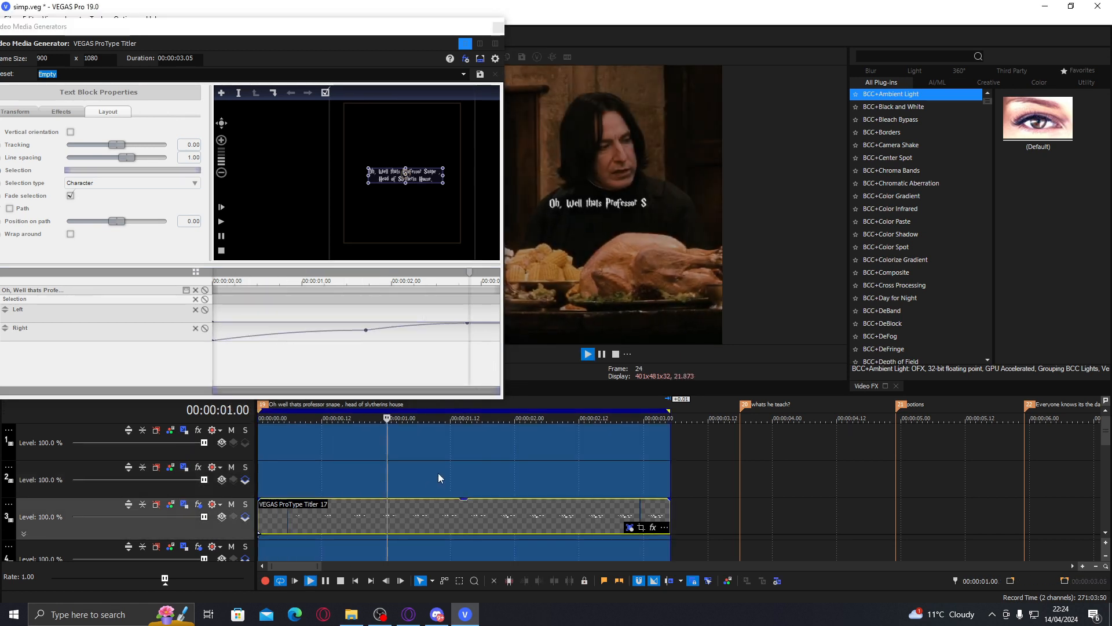
{"action": "key", "text": "space"}
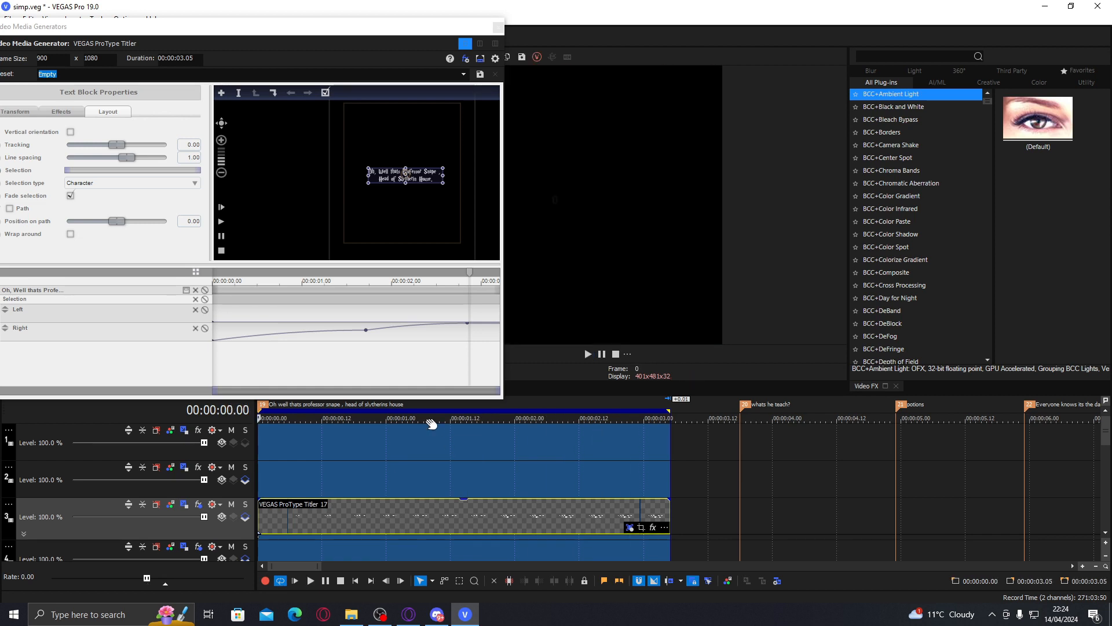
{"action": "key", "text": "space"}
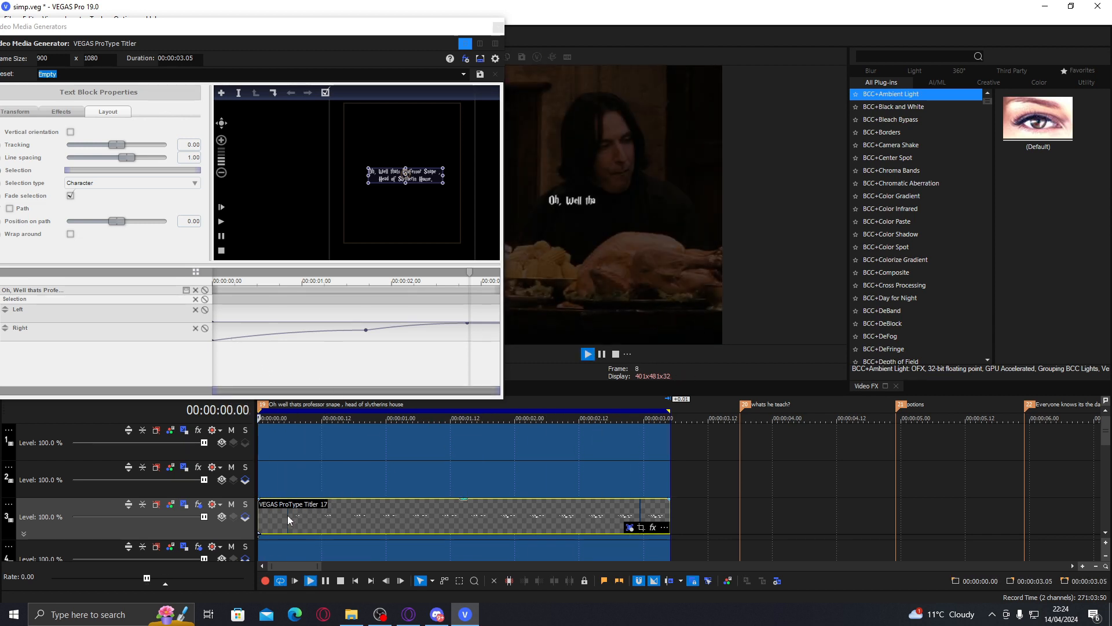
Add a Right selection keyframe at the empty value about 0.4 seconds in to delay the reveal, and preview it.
{"action": "left_click", "coordinate": [311, 512]}
{"action": "left_click", "coordinate": [220, 347]}
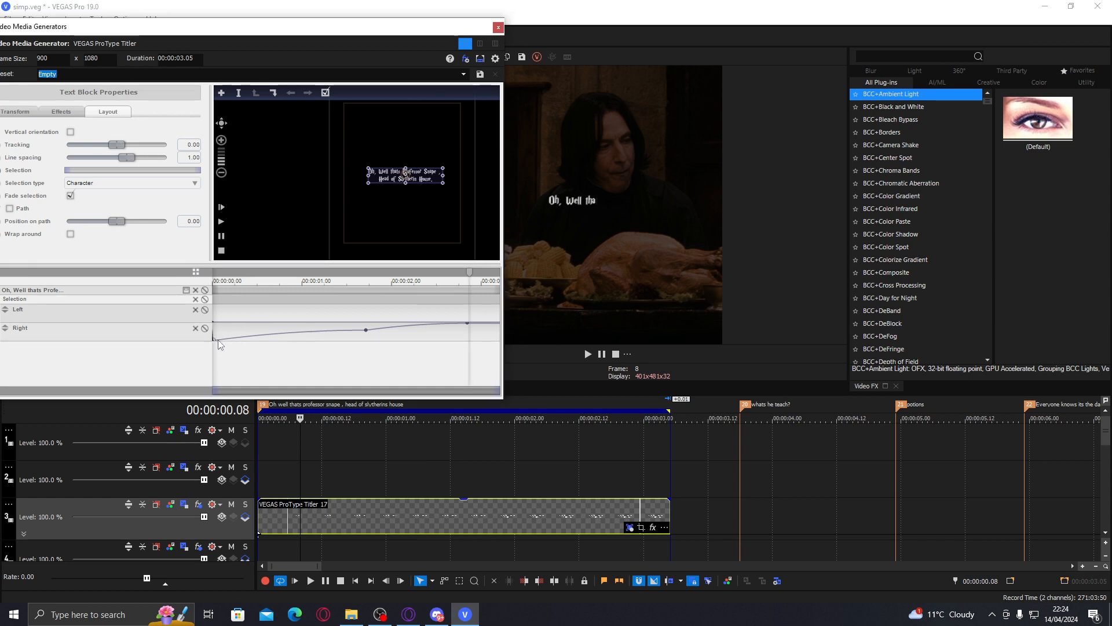
{"action": "left_click_drag", "start_coordinate": [235, 338], "coordinate": [246, 349]}
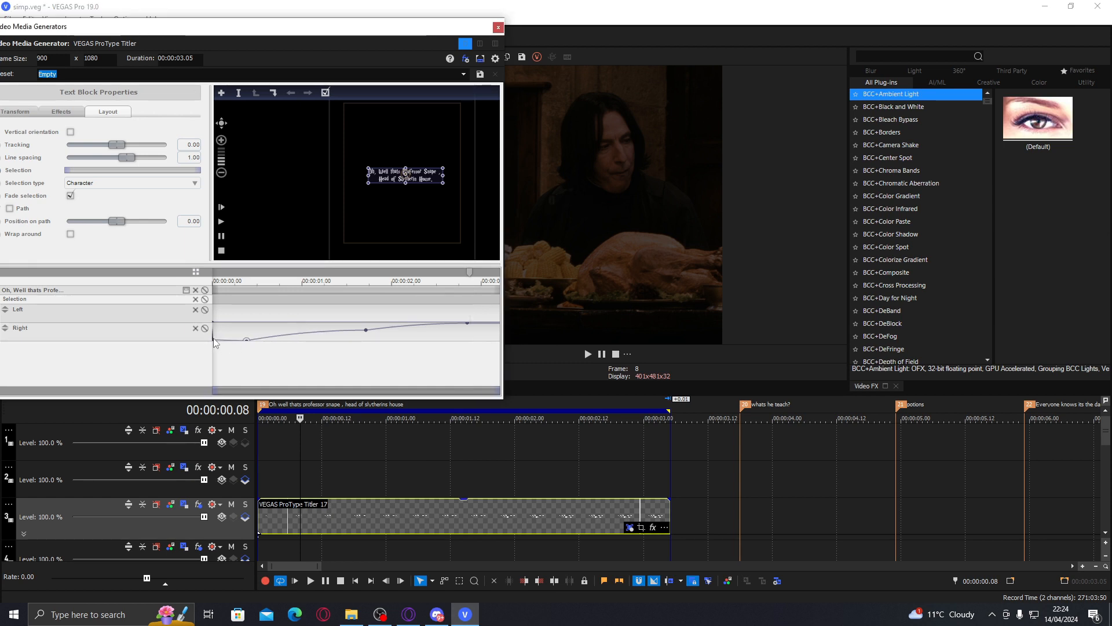
{"action": "left_click", "coordinate": [262, 503]}
{"action": "key", "text": "space"}
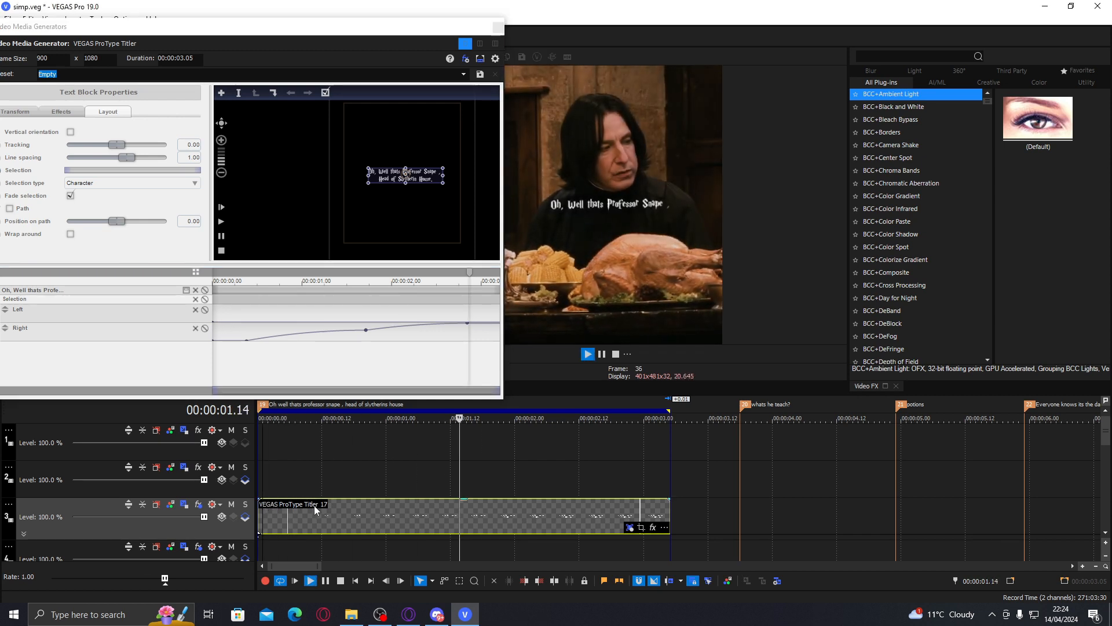
{"action": "key", "text": "space"}
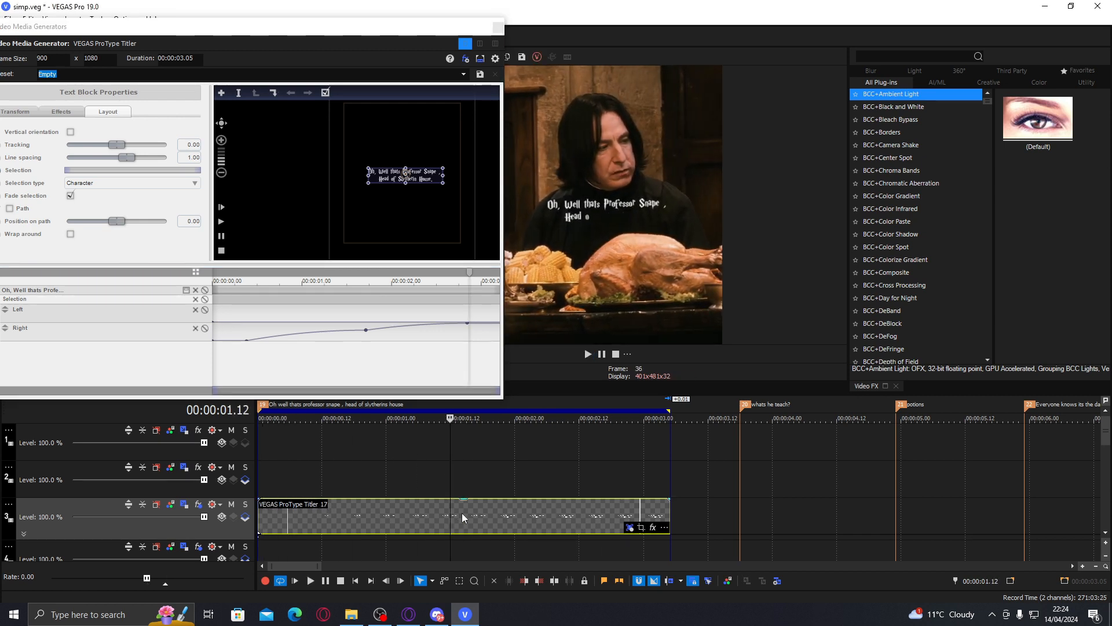
Try a second Right keyframe at about 2 seconds that holds the selection at the end of the first line.
{"action": "left_click_drag", "start_coordinate": [373, 333], "coordinate": [392, 332]}
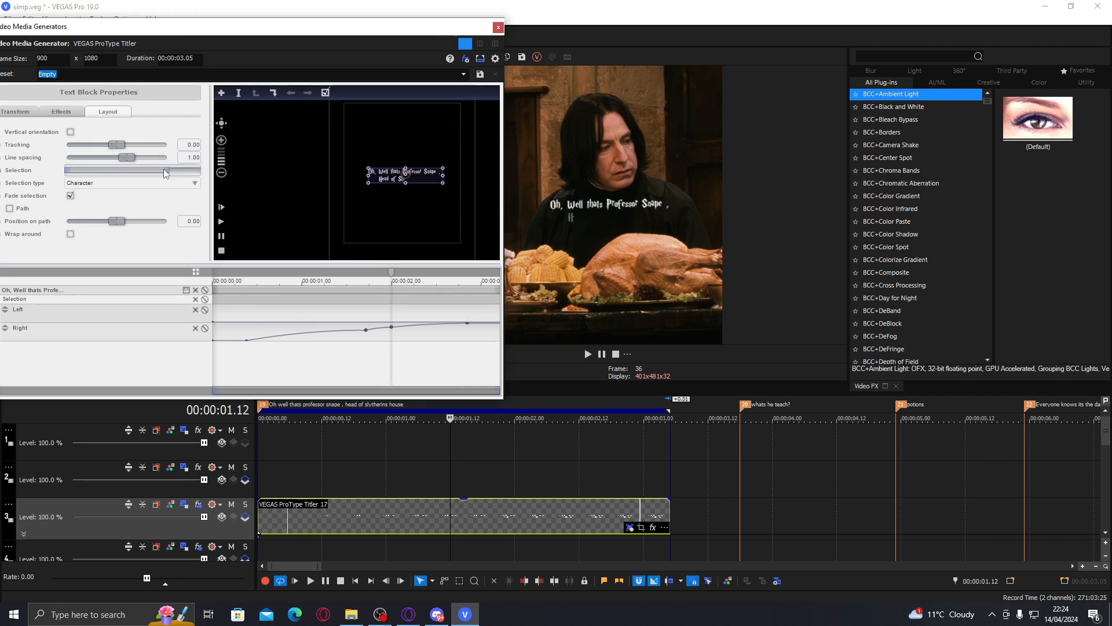
{"action": "left_click_drag", "start_coordinate": [165, 171], "coordinate": [140, 171]}
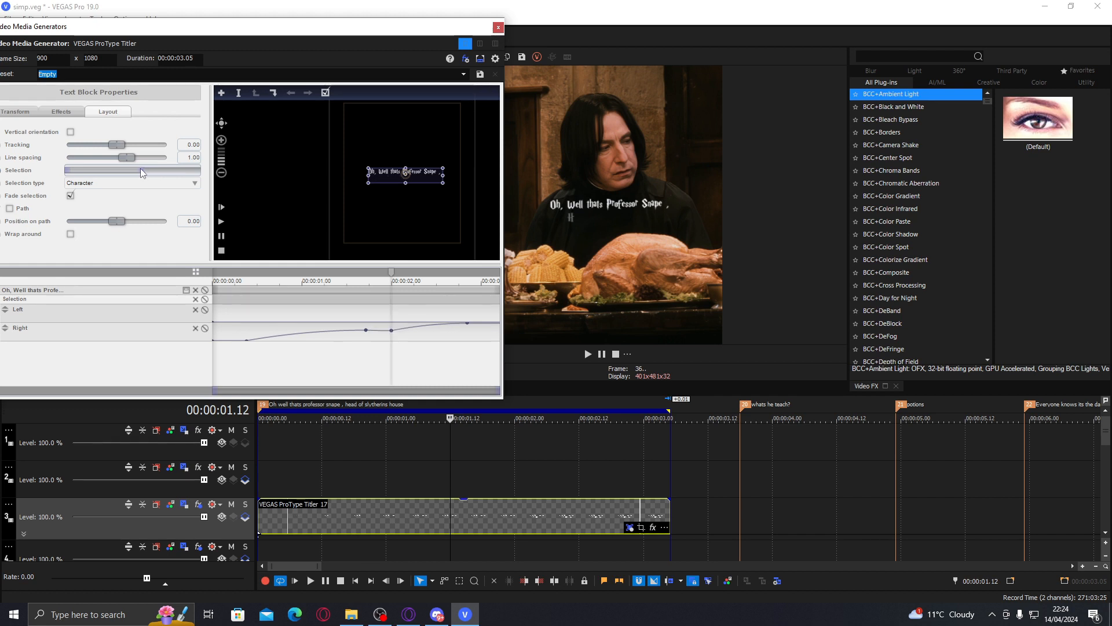
{"action": "left_click", "coordinate": [432, 486]}
{"action": "key", "text": "space"}
{"action": "key", "text": "space"}
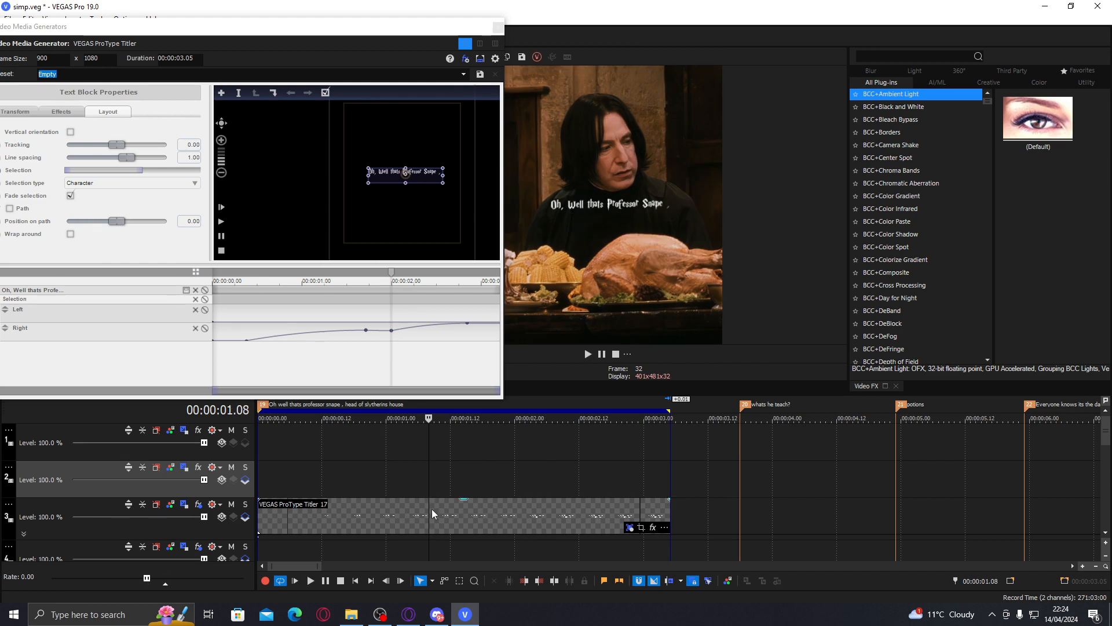
Adjust the middle keyframe's selection to end with the caption's first line, and preview the pause.
{"action": "left_click", "coordinate": [368, 332]}
{"action": "left_click_drag", "start_coordinate": [148, 170], "coordinate": [137, 172]}
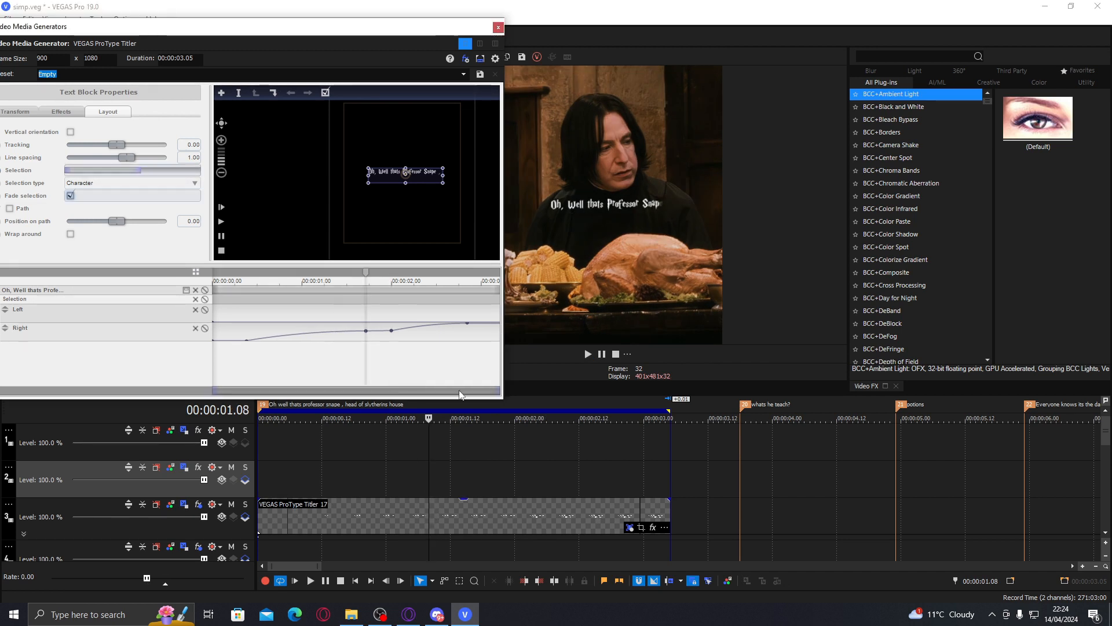
{"action": "left_click_drag", "start_coordinate": [138, 169], "coordinate": [141, 169]}
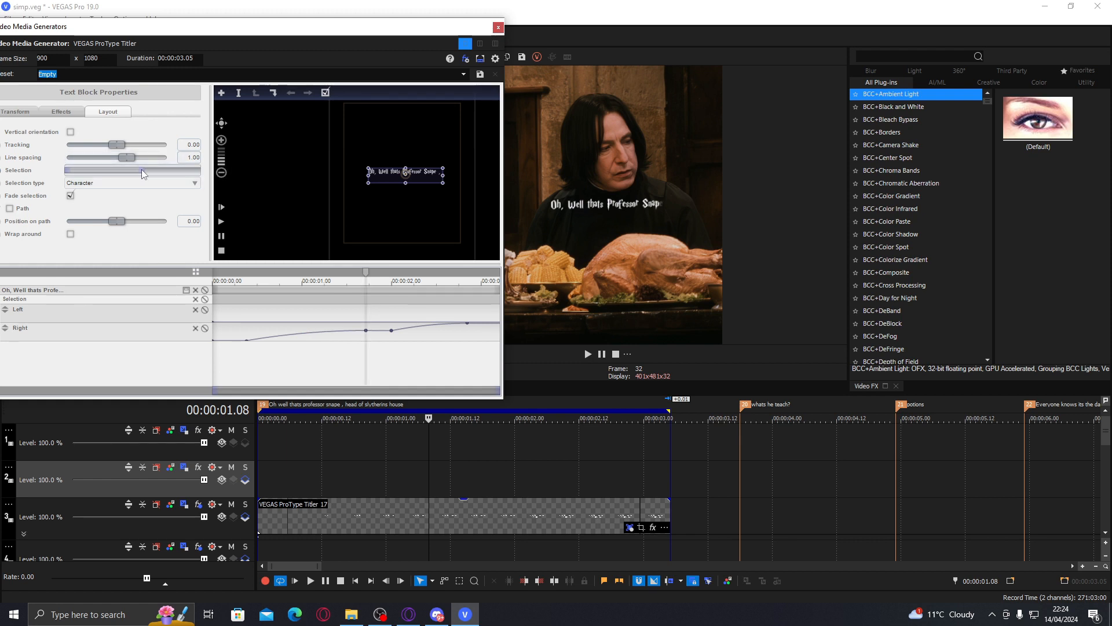
{"action": "left_click", "coordinate": [425, 479]}
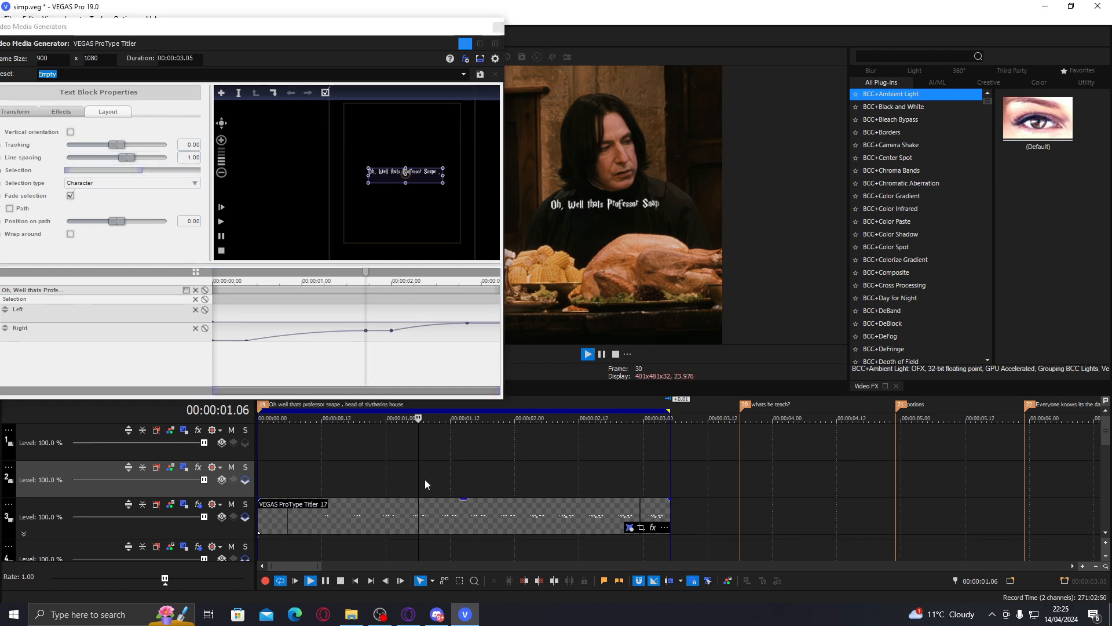
{"action": "key", "text": "space"}
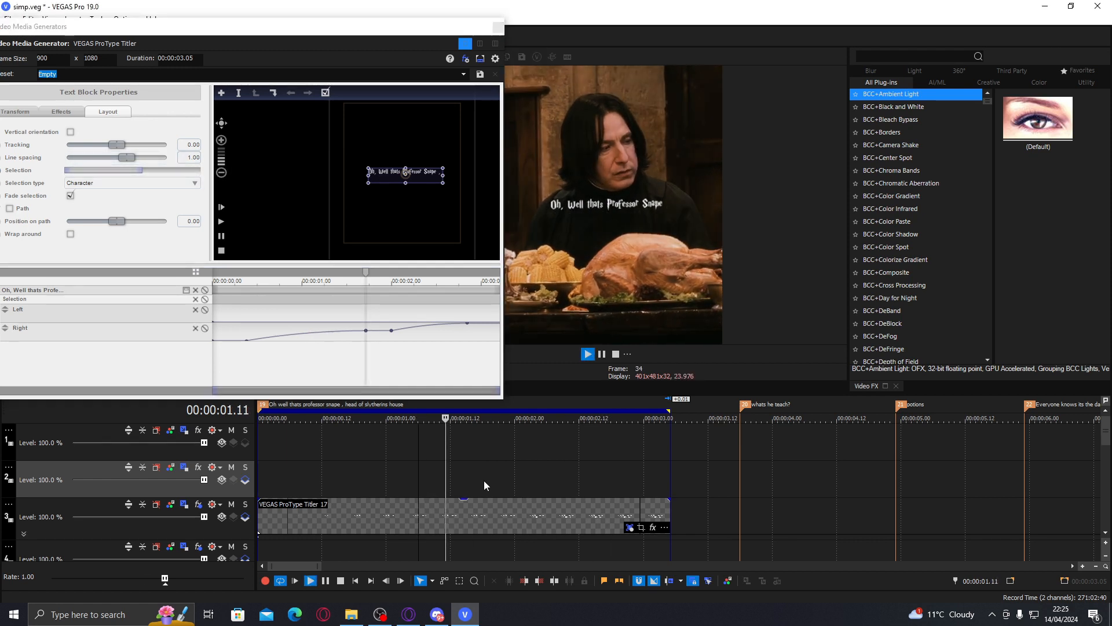
{"action": "key", "text": "space"}
Delete the Right selection hold keyframe that follows the middle keyframe.
{"action": "left_click", "coordinate": [380, 337]}
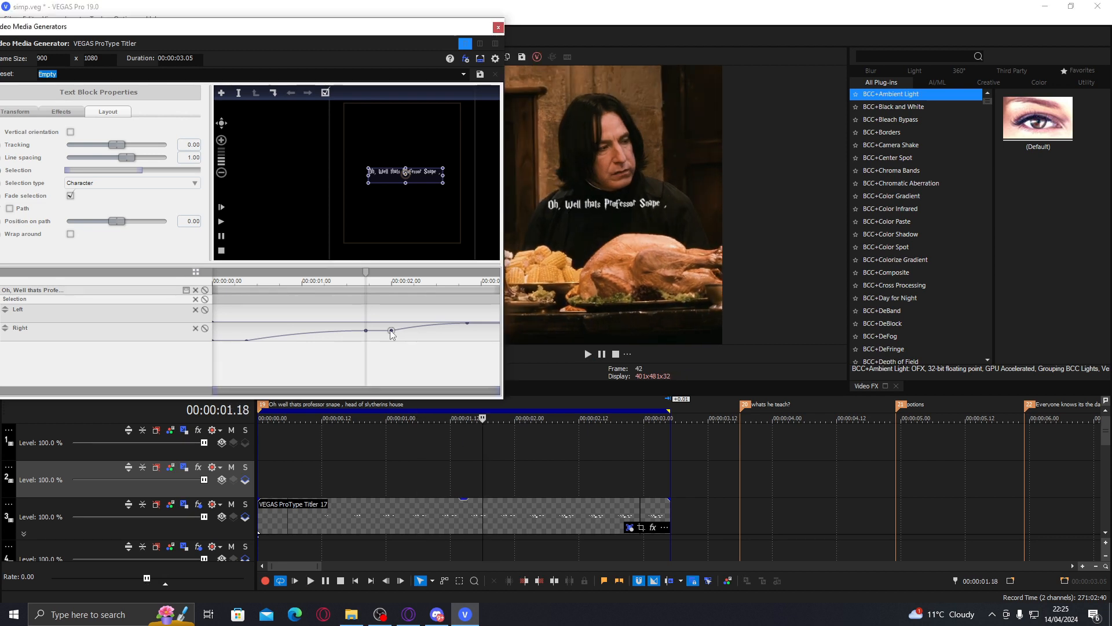
{"action": "right_click", "coordinate": [392, 330]}
{"action": "left_click", "coordinate": [389, 337]}
{"action": "left_click", "coordinate": [391, 331]}
{"action": "right_click", "coordinate": [392, 330]}
{"action": "left_click", "coordinate": [405, 337]}
Play the caption's second-line reveal, close the title generator, and place the playhead near the caption's start.
{"action": "left_click", "coordinate": [440, 475]}
{"action": "key", "text": "space"}
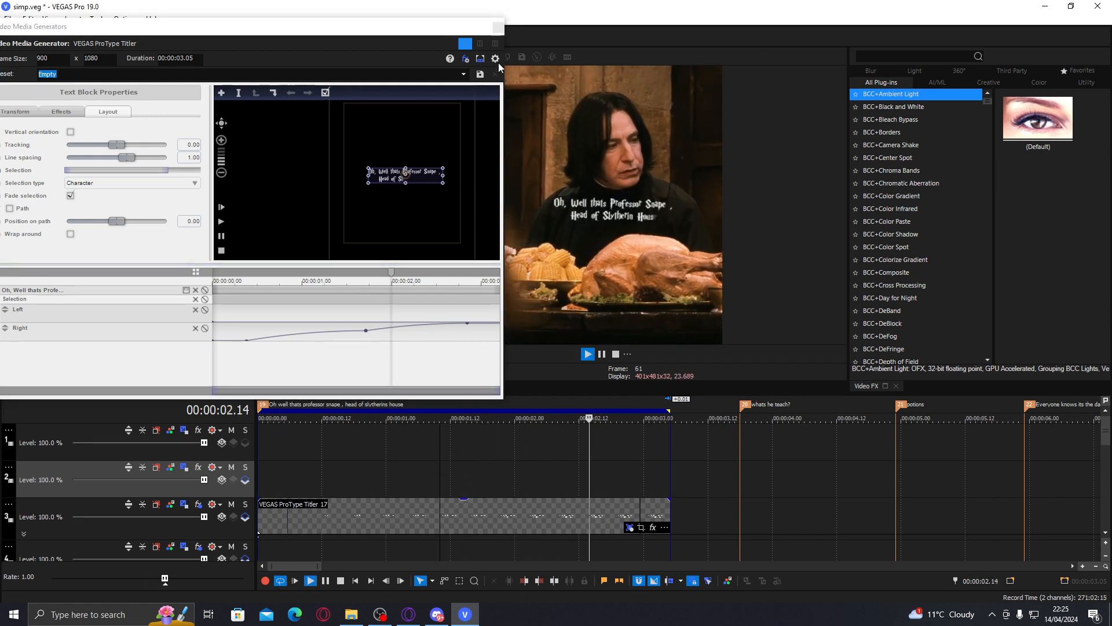
{"action": "key", "text": "space"}
{"action": "left_click", "coordinate": [498, 27]}
{"action": "left_click", "coordinate": [274, 521]}
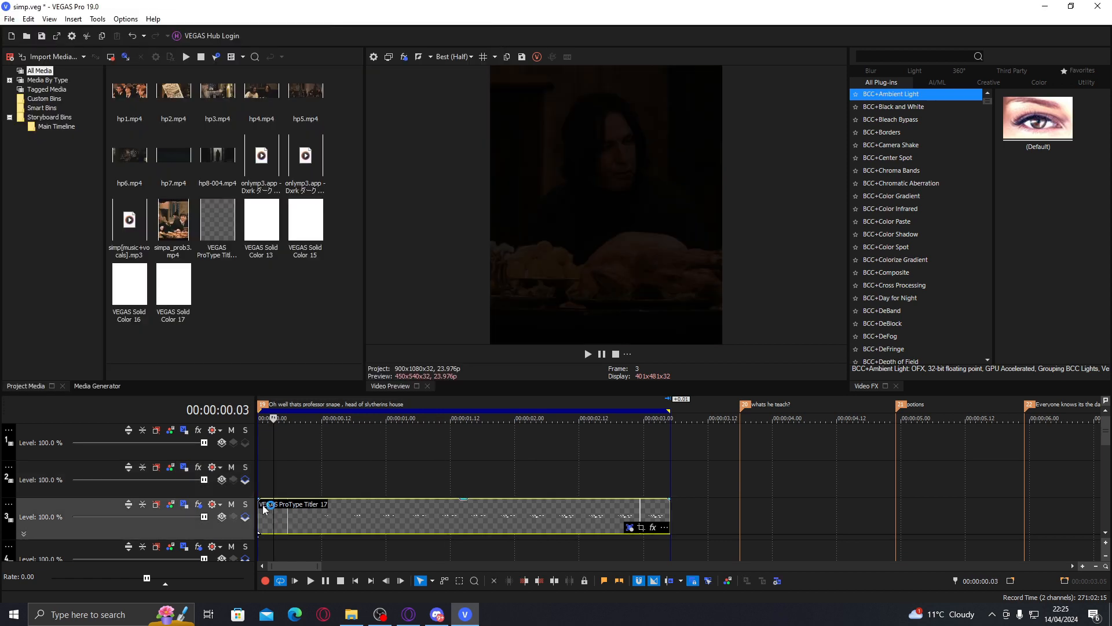
Add a fade-in of about half a second to the Professor Snape caption, preview it, and save the project.
{"action": "left_click_drag", "start_coordinate": [260, 499], "coordinate": [331, 499]}
{"action": "key", "text": "space"}
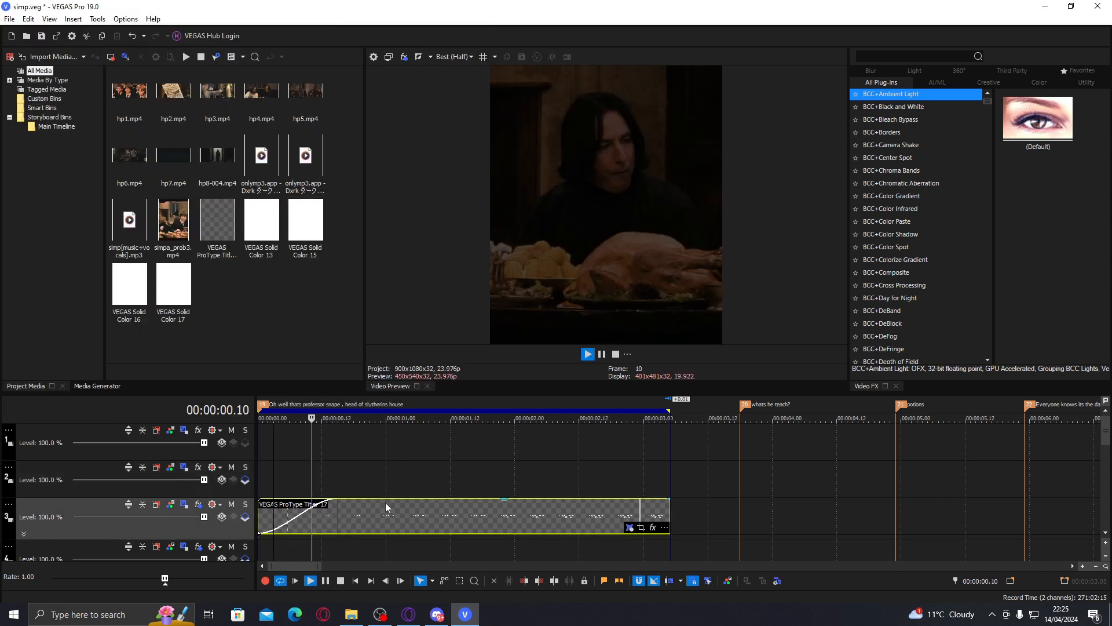
{"action": "left_click", "coordinate": [478, 507]}
{"action": "key", "text": "ctrl+s"}
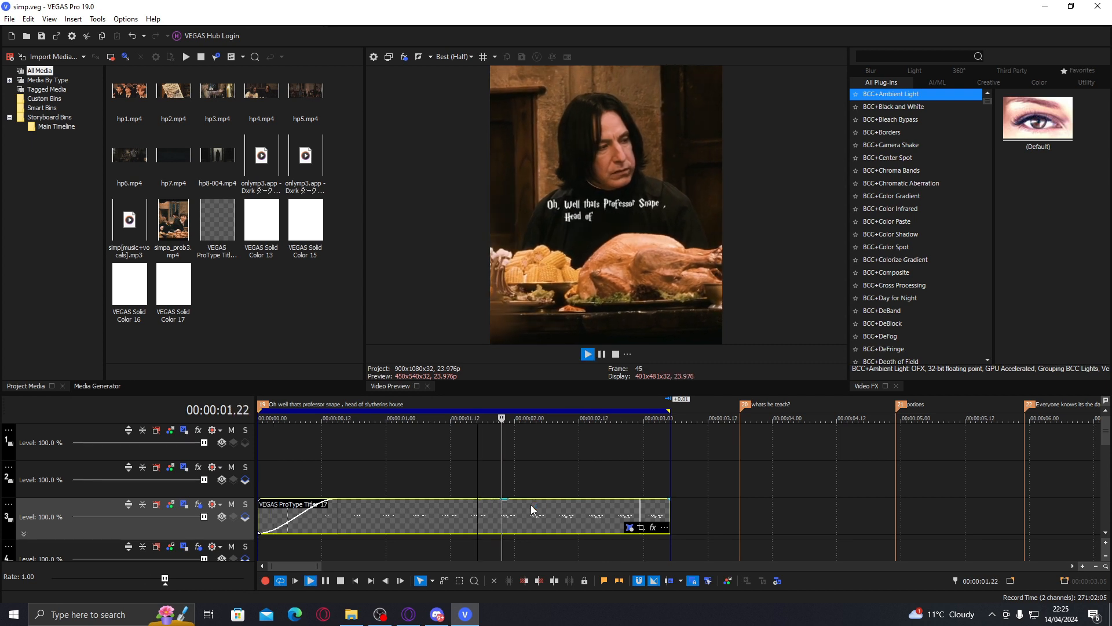
{"action": "key", "text": "space"}
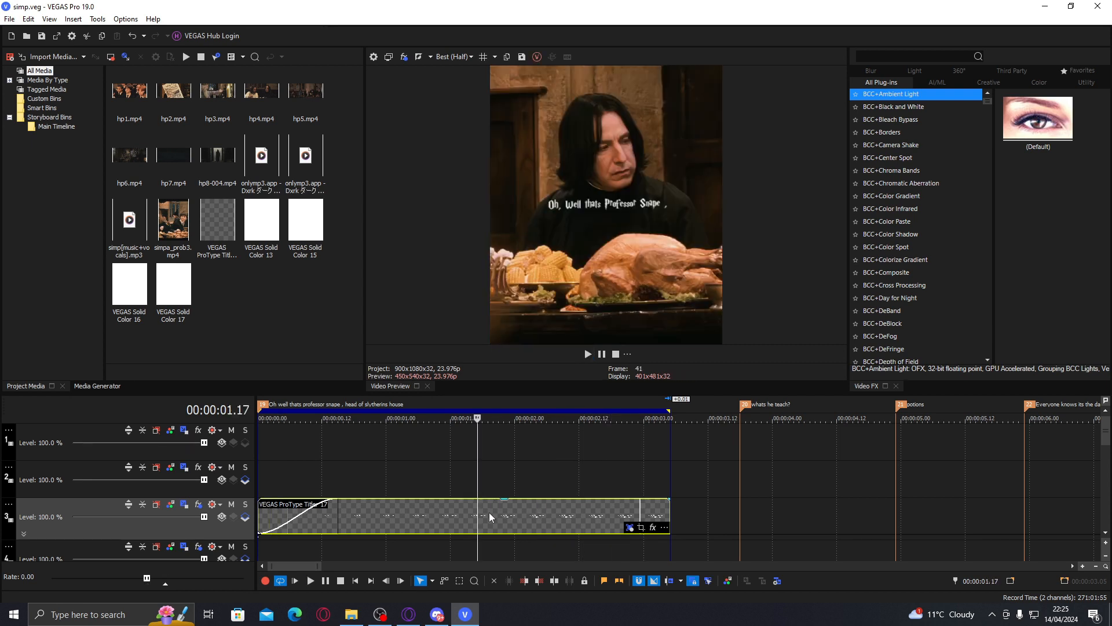
Move the Professor Snape caption up to track 2 and preview it.
{"action": "left_click_drag", "start_coordinate": [461, 509], "coordinate": [461, 480]}
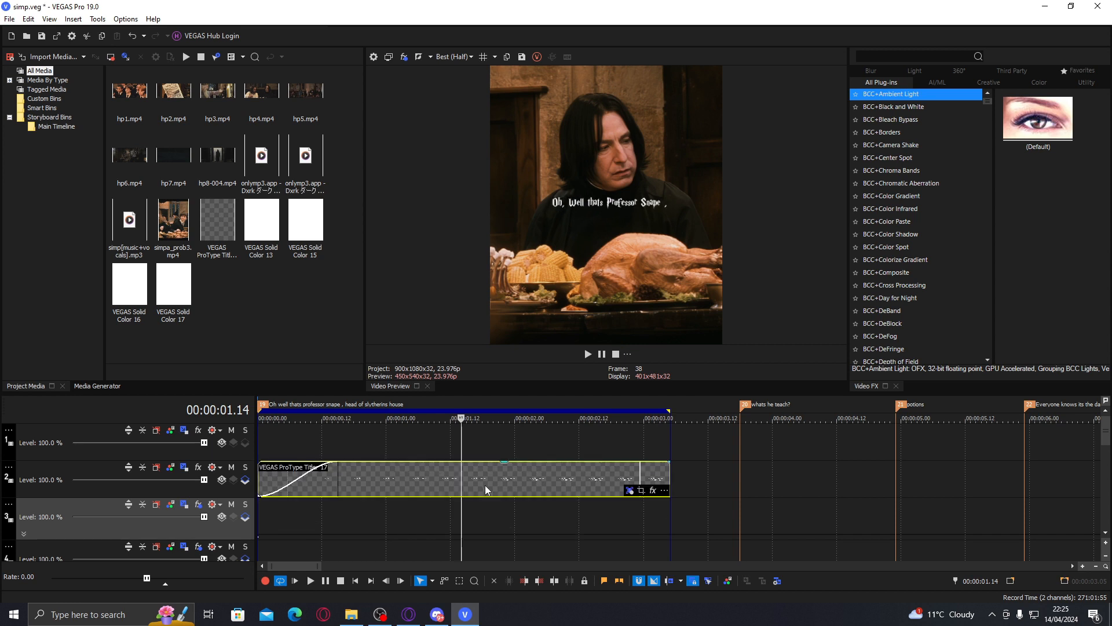
{"action": "key", "text": "space"}
{"action": "key", "text": "space"}
Open the caption's title generator and enable keyframe animation for Tracking.
{"action": "left_click", "coordinate": [630, 490]}
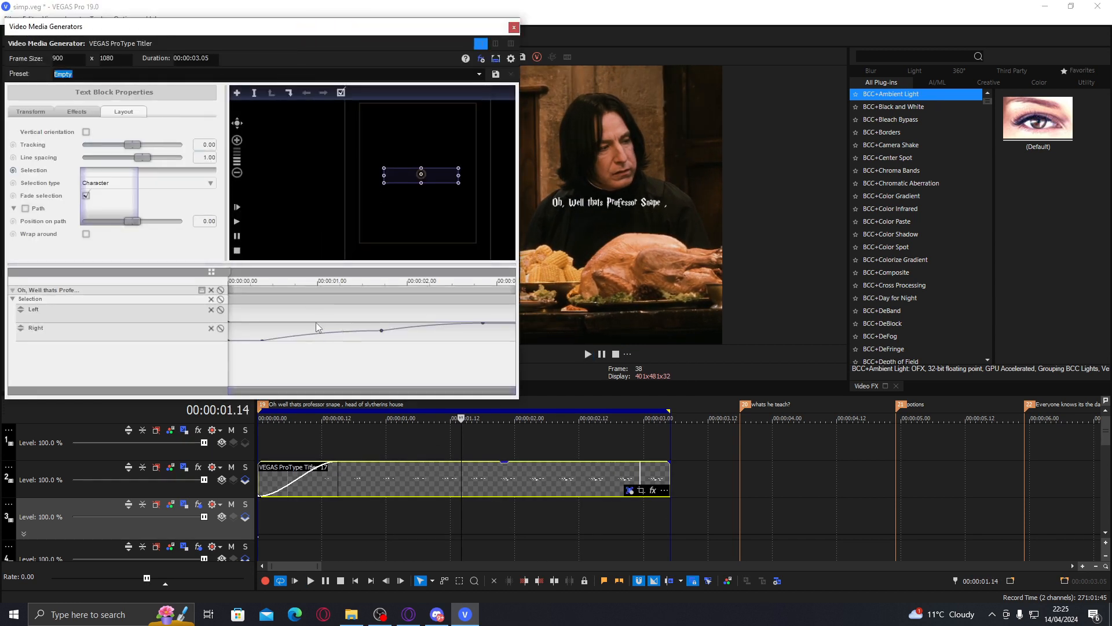
{"action": "left_click_drag", "start_coordinate": [290, 298], "coordinate": [290, 299]}
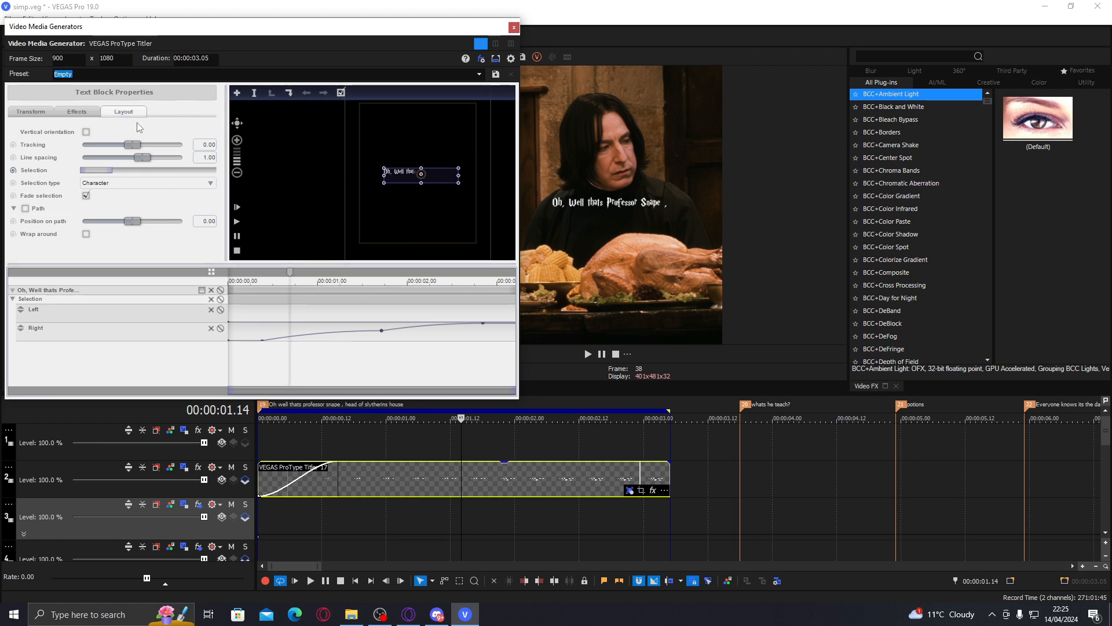
{"action": "left_click_drag", "start_coordinate": [132, 145], "coordinate": [133, 146]}
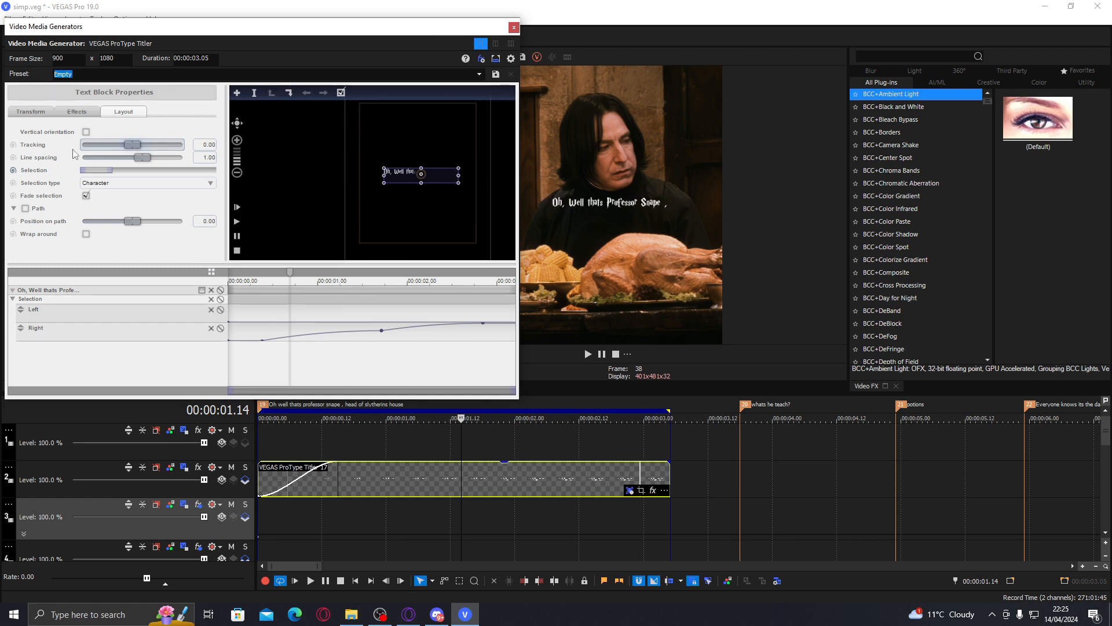
{"action": "left_click", "coordinate": [12, 144]}
Try a Tracking keyframe of 0.47 at about 2.5 seconds and delete it.
{"action": "left_click", "coordinate": [379, 363]}
{"action": "left_click", "coordinate": [451, 357]}
{"action": "left_click_drag", "start_coordinate": [133, 145], "coordinate": [137, 146]}
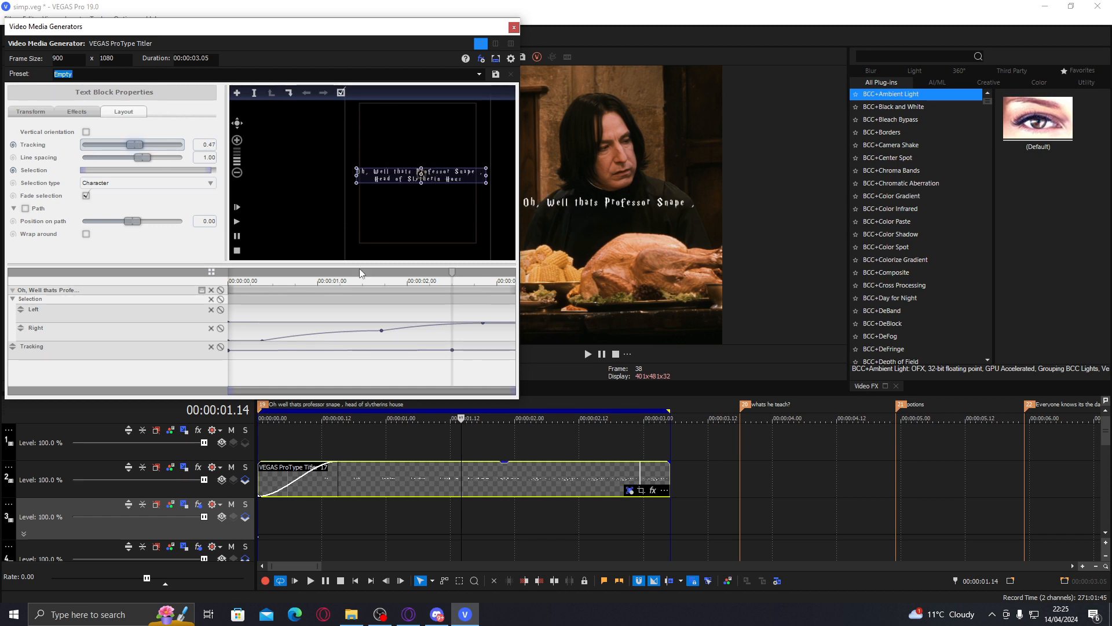
{"action": "right_click", "coordinate": [451, 350]}
{"action": "left_click", "coordinate": [469, 355]}
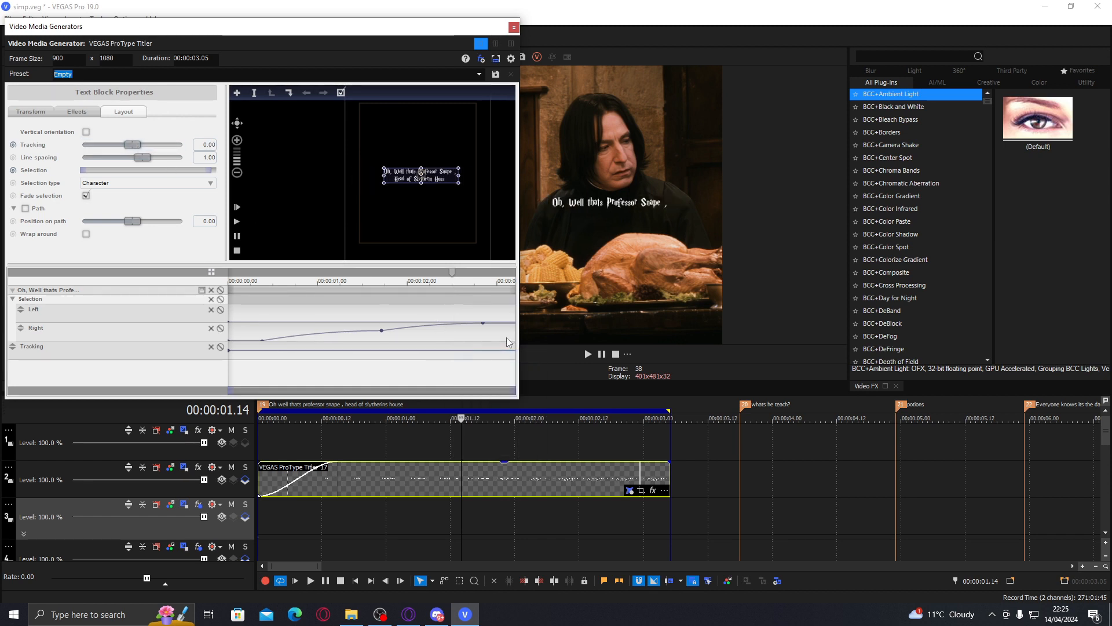
Set Tracking to 0.40 at the end of the caption.
{"action": "left_click", "coordinate": [209, 145]}
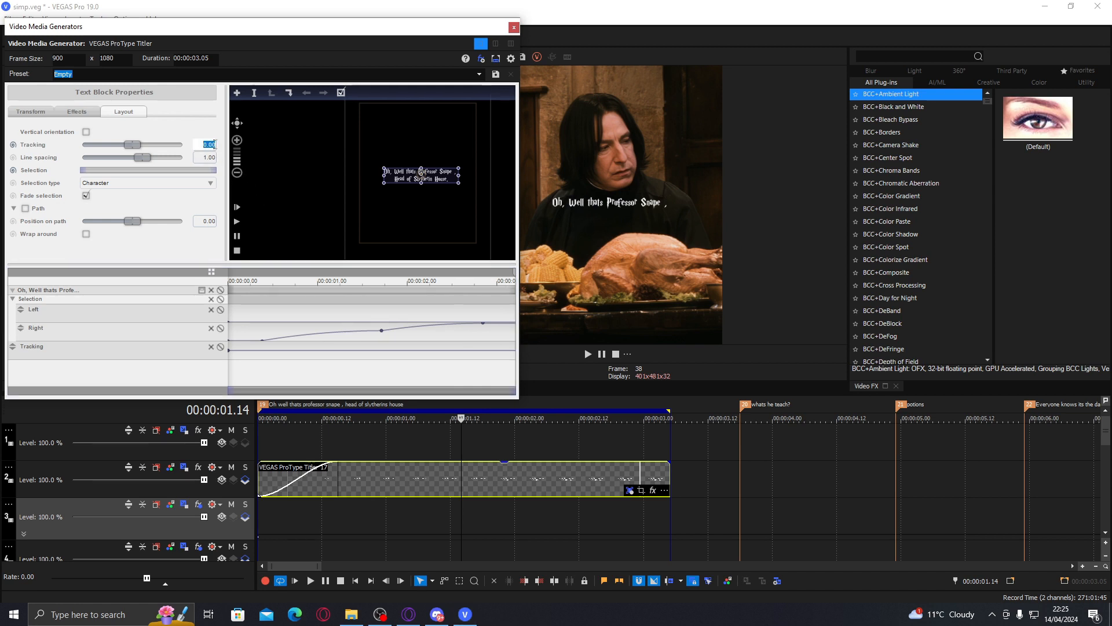
{"action": "type", "text": "0.4"}
{"action": "key", "text": "Return"}
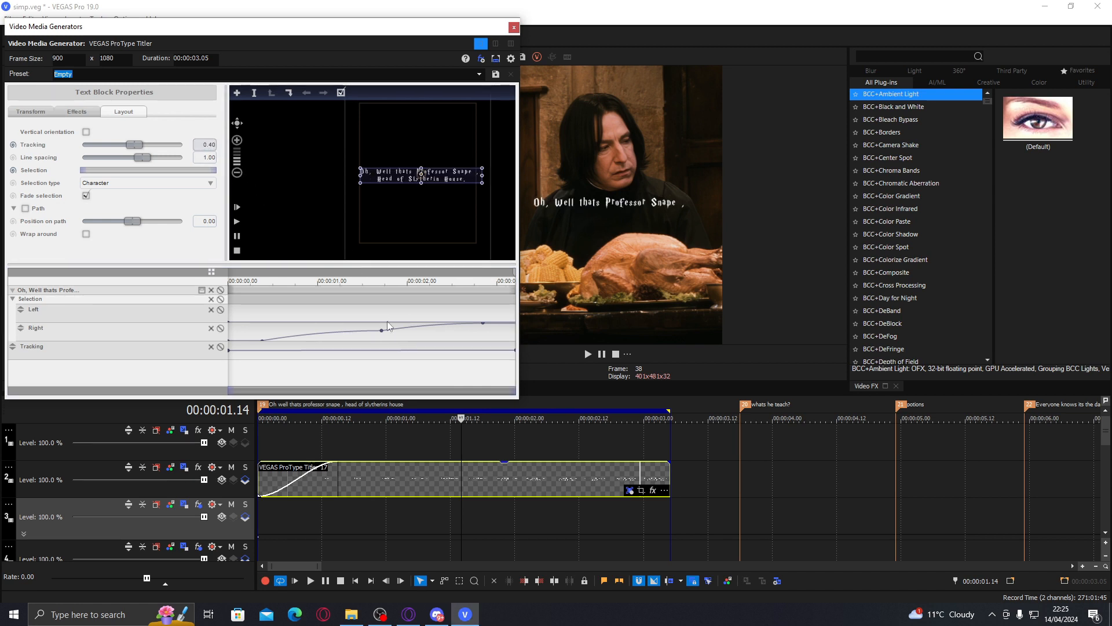
Add an early Tracking keyframe at about 0.7 seconds with wider letter spacing.
{"action": "left_click", "coordinate": [280, 363]}
{"action": "left_click", "coordinate": [272, 363]}
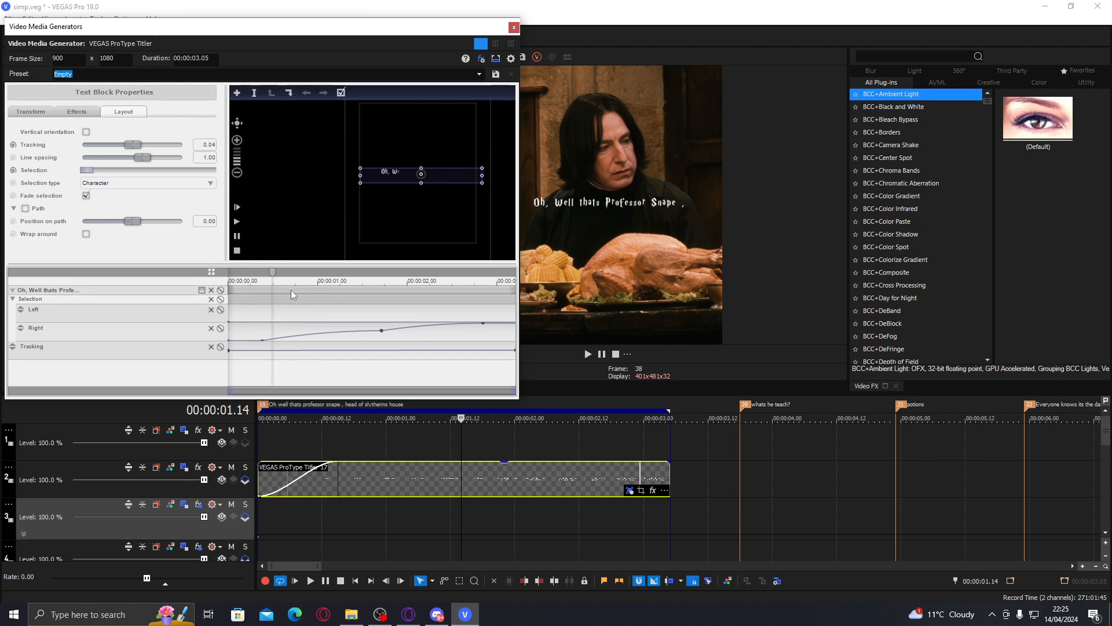
{"action": "left_click", "coordinate": [293, 362]}
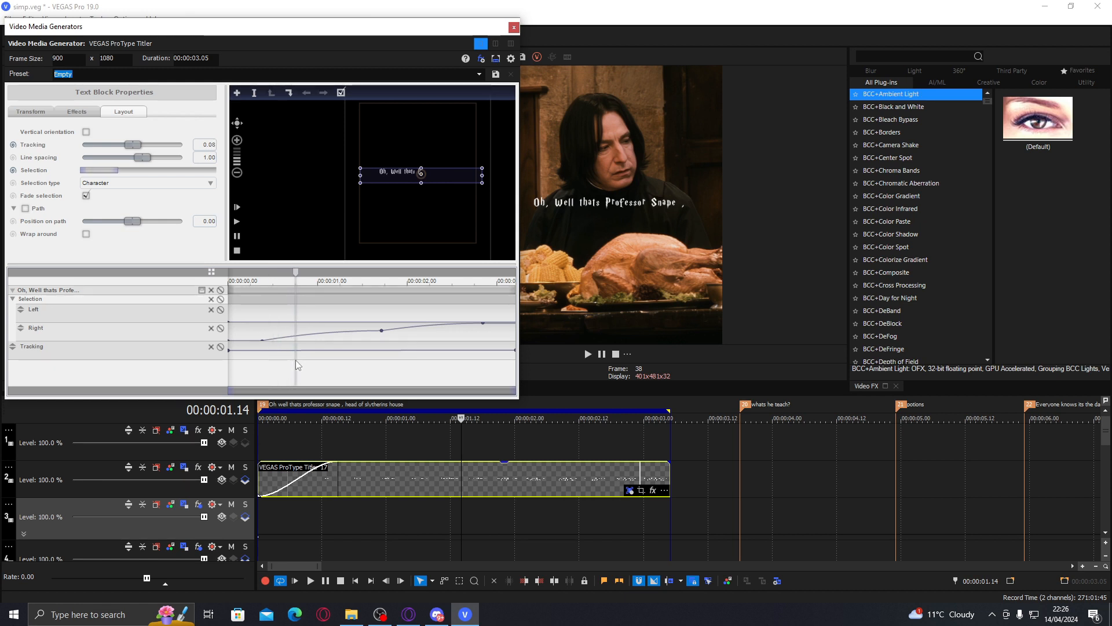
{"action": "left_click", "coordinate": [212, 144]}
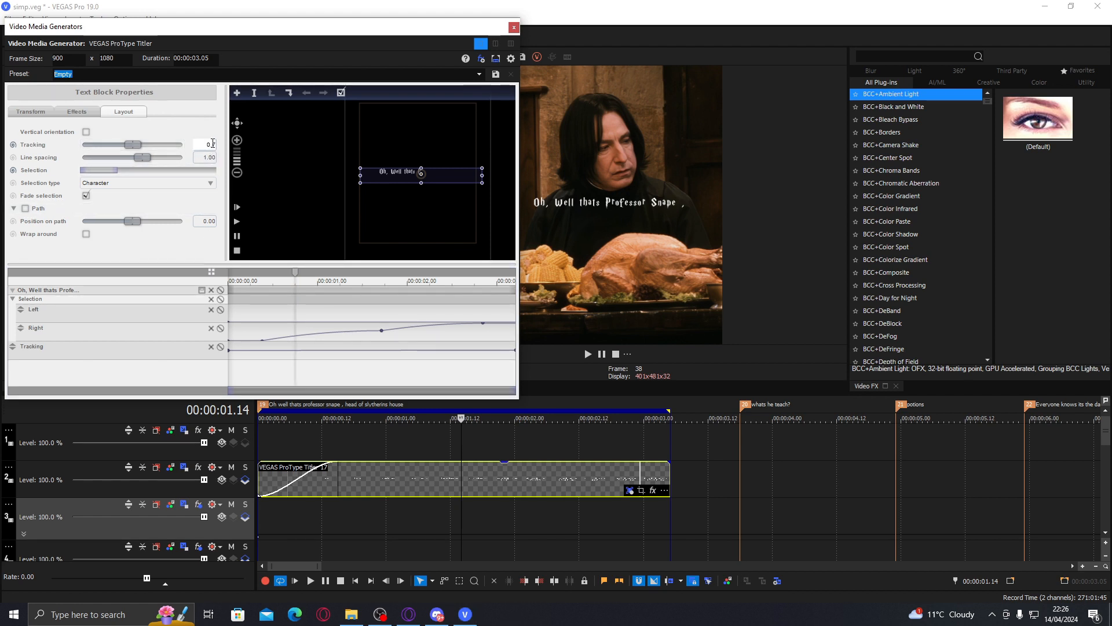
{"action": "key", "text": "Return"}
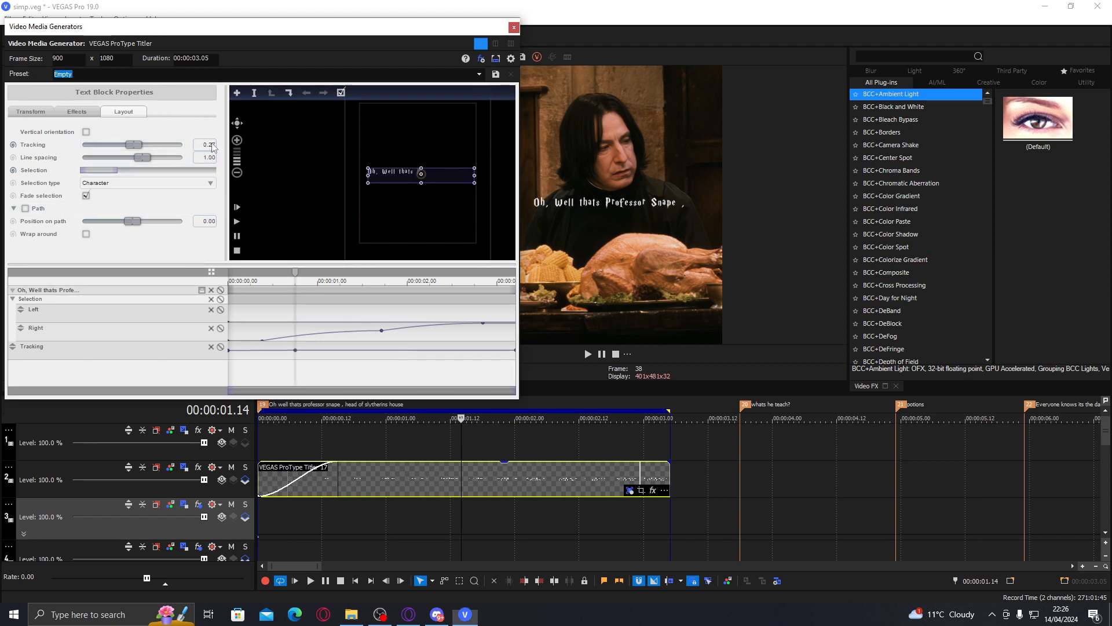
Change the curve type of the early Tracking keyframe and the one at the caption's start.
{"action": "right_click", "coordinate": [295, 350]}
{"action": "left_click", "coordinate": [322, 423]}
{"action": "right_click", "coordinate": [231, 354]}
{"action": "left_click", "coordinate": [272, 428]}
Set the early Tracking keyframe to 0.20 and preview the caption from near its start.
{"action": "left_click_drag", "start_coordinate": [247, 371], "coordinate": [406, 363]}
{"action": "left_click", "coordinate": [295, 350]}
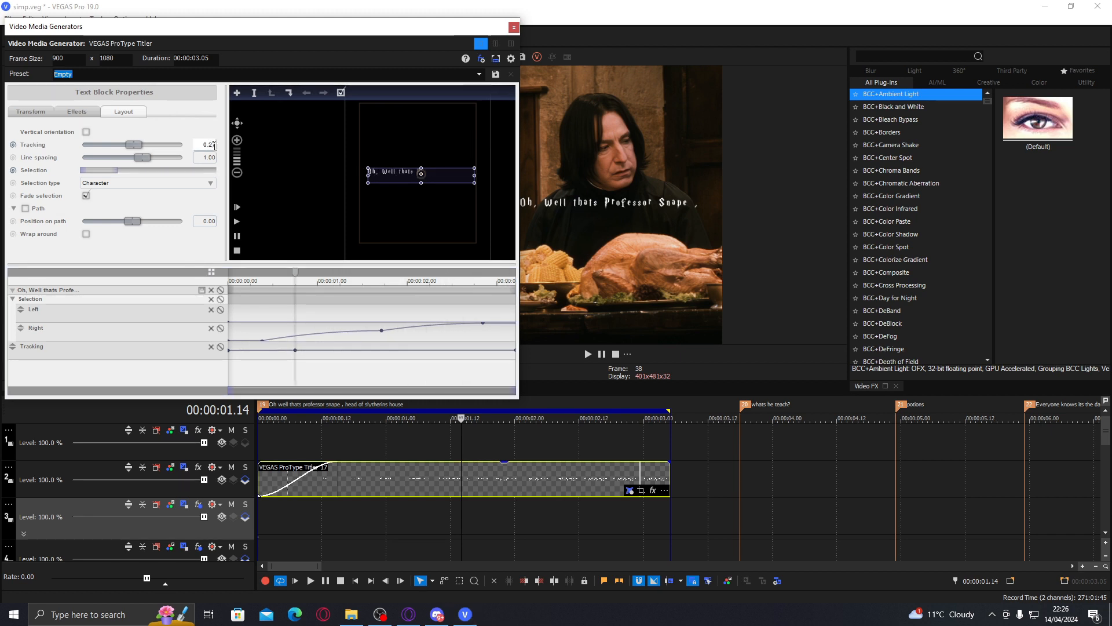
{"action": "key", "text": "BackSpace"}
{"action": "key", "text": "Return"}
{"action": "left_click", "coordinate": [308, 482]}
{"action": "key", "text": "space"}
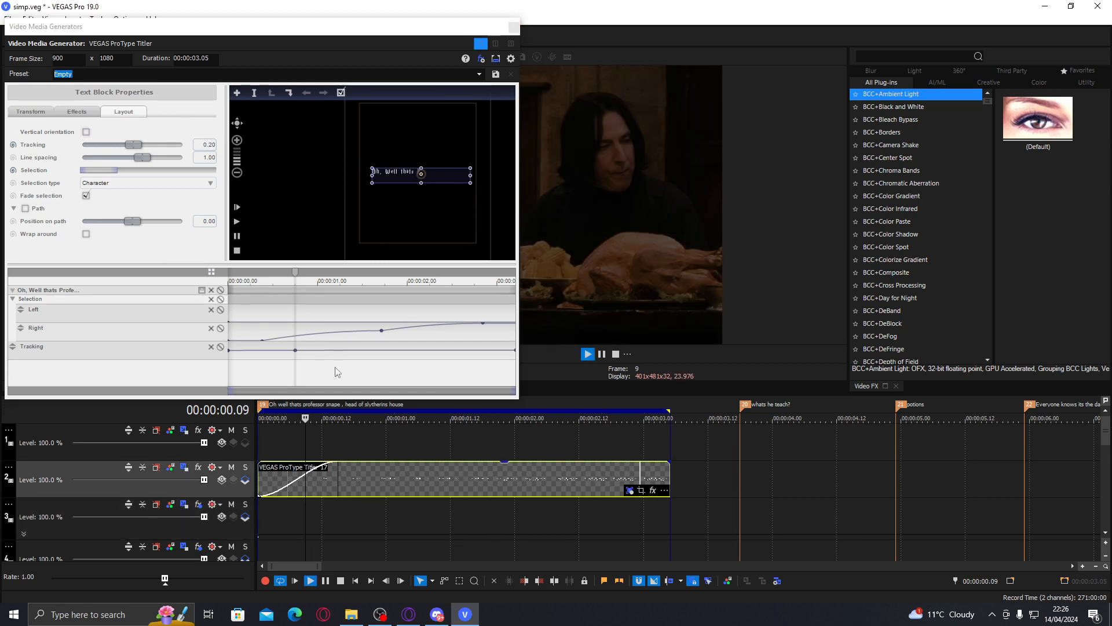
Close the title generator, add a fade-out of about 0.7 seconds to the caption, and save the project.
{"action": "left_click", "coordinate": [521, 30]}
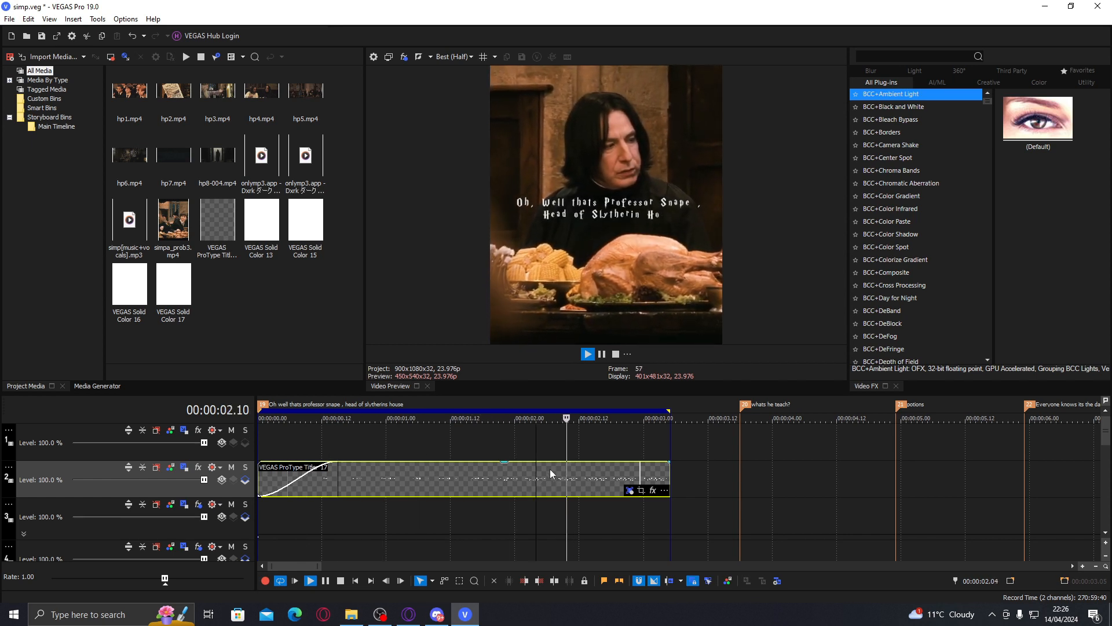
{"action": "key", "text": "space"}
{"action": "left_click_drag", "start_coordinate": [670, 461], "coordinate": [568, 458]}
{"action": "left_click", "coordinate": [484, 474]}
{"action": "key", "text": "ctrl+s"}
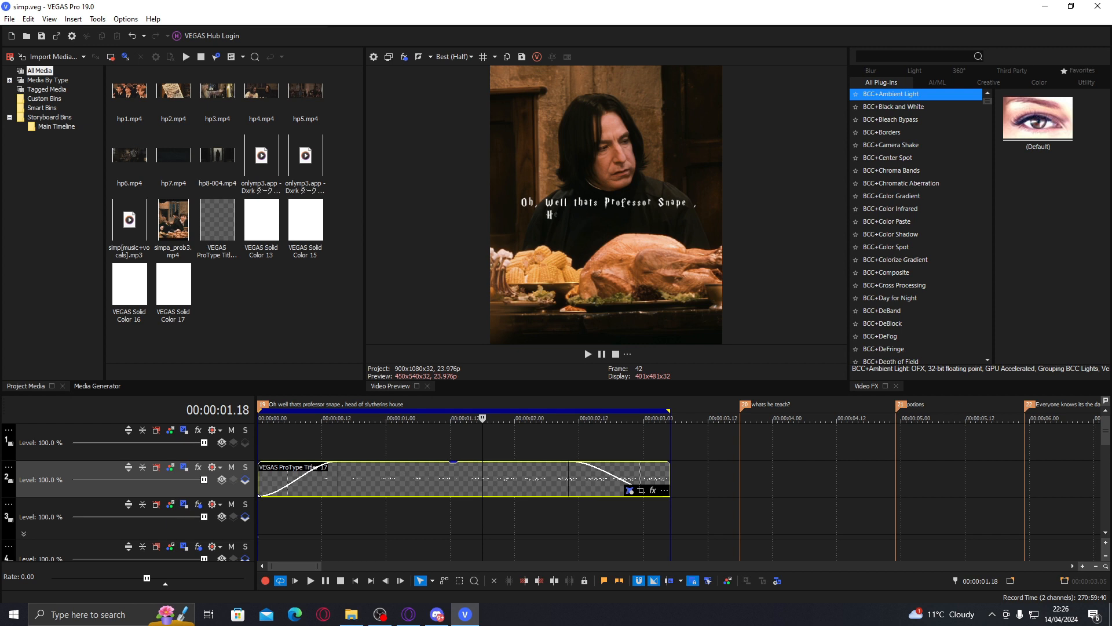
Find BCC Wave, try its default preset on the caption, and replace it with the gydd preset.
{"action": "type", "text": "bcc wave"}
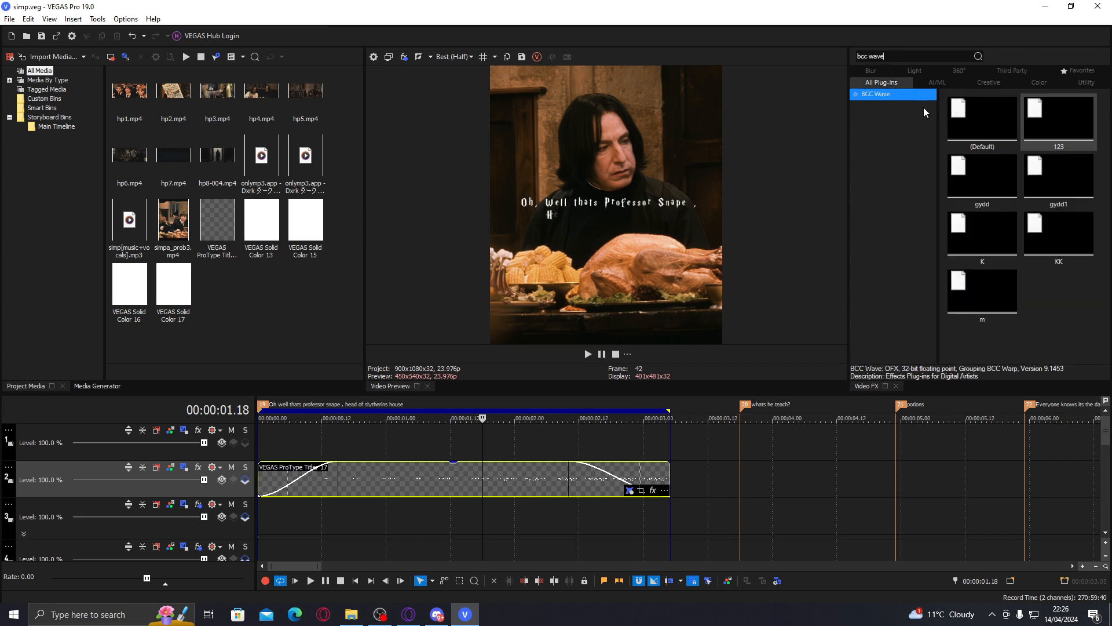
{"action": "double_click", "coordinate": [985, 124]}
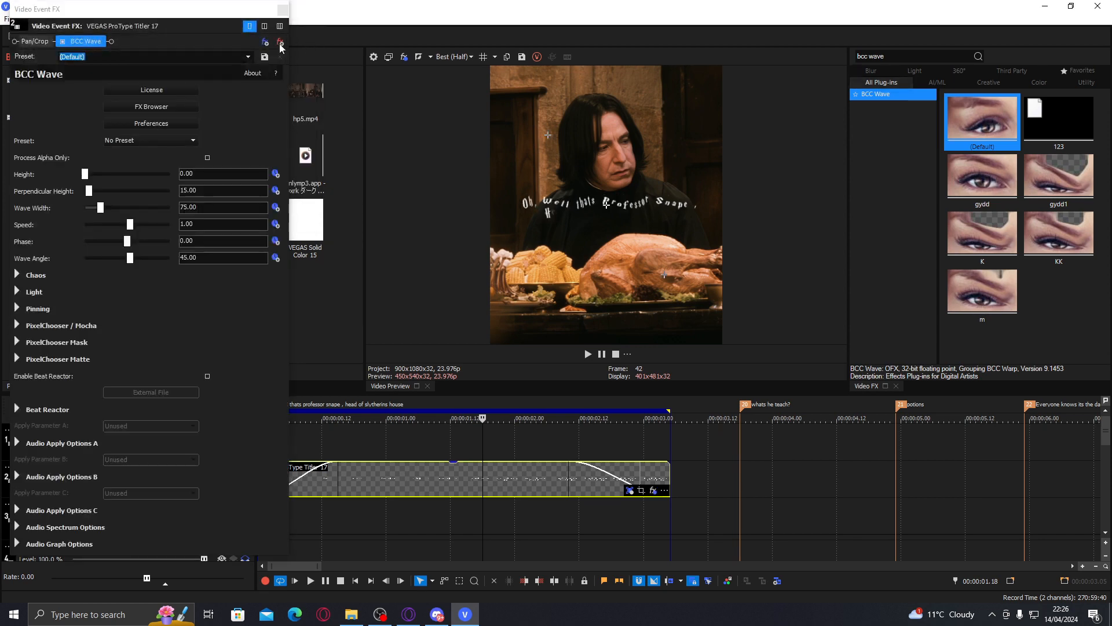
{"action": "left_click_drag", "start_coordinate": [982, 177], "coordinate": [807, 436]}
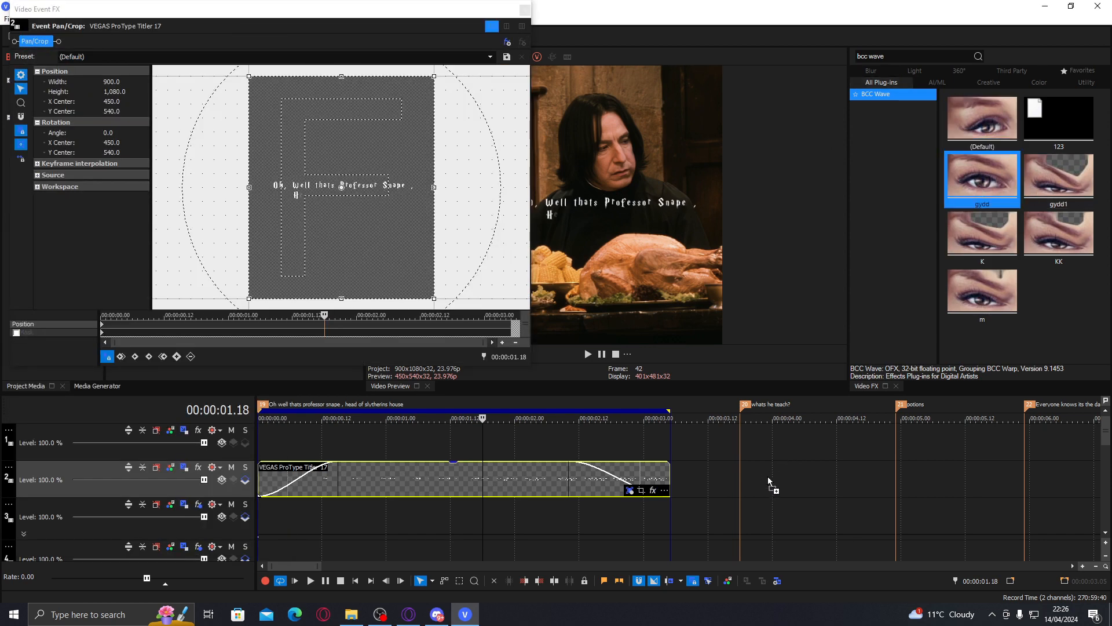
Apply the BCC Wave preset "gydd" to the title's track and set Wave Width to 700 and Perpendicular Height to 2.04.
{"action": "left_click_drag", "start_coordinate": [770, 484], "coordinate": [770, 486]}
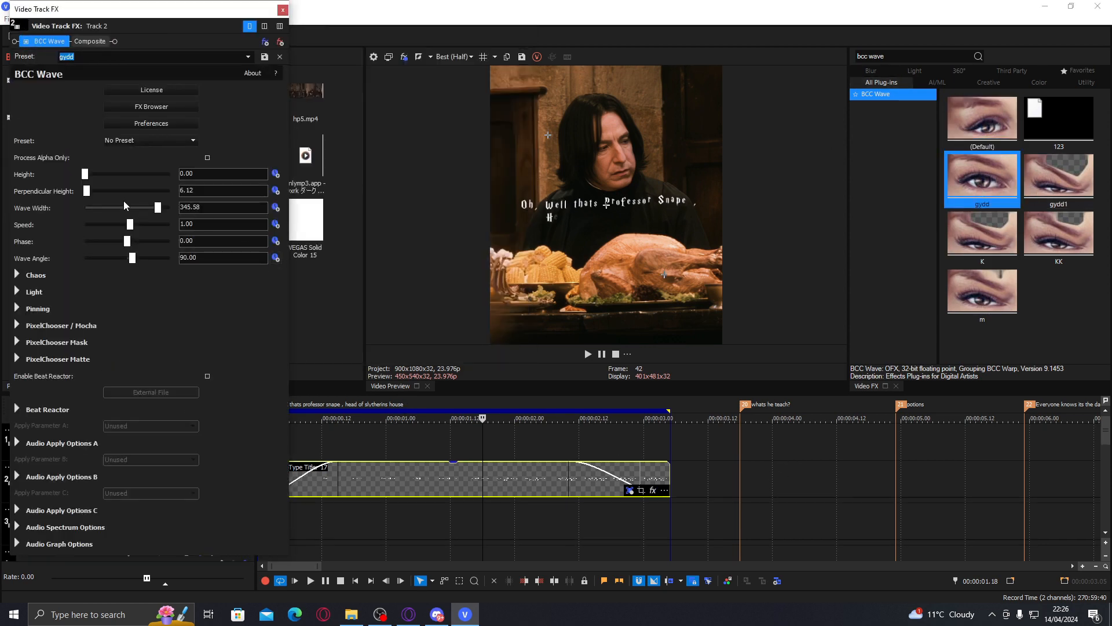
{"action": "key", "text": "Return"}
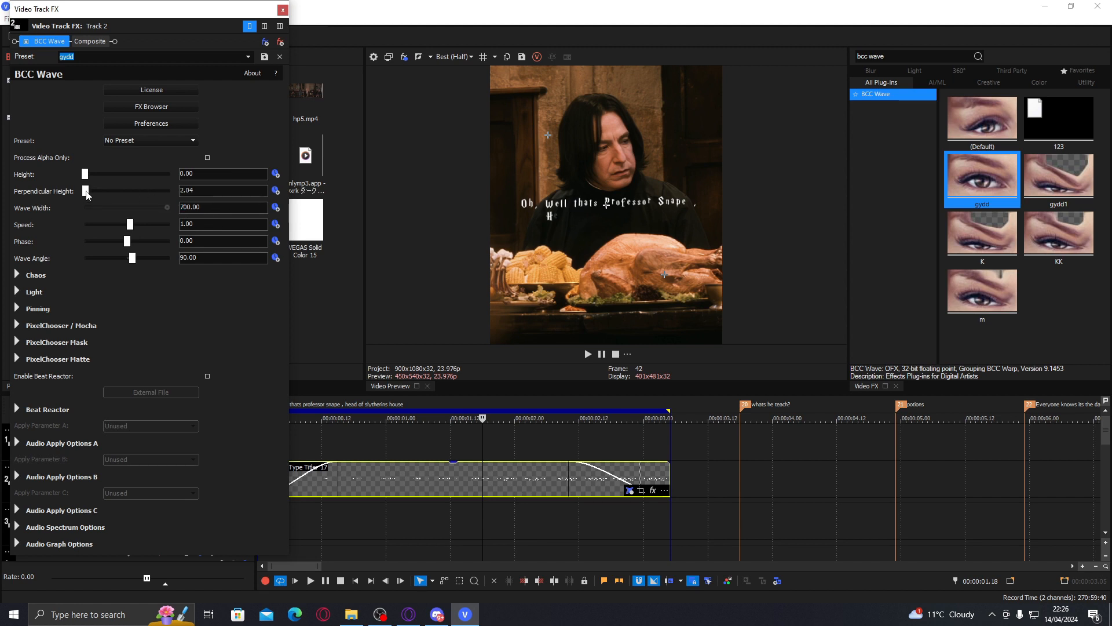
{"action": "left_click", "coordinate": [282, 10]}
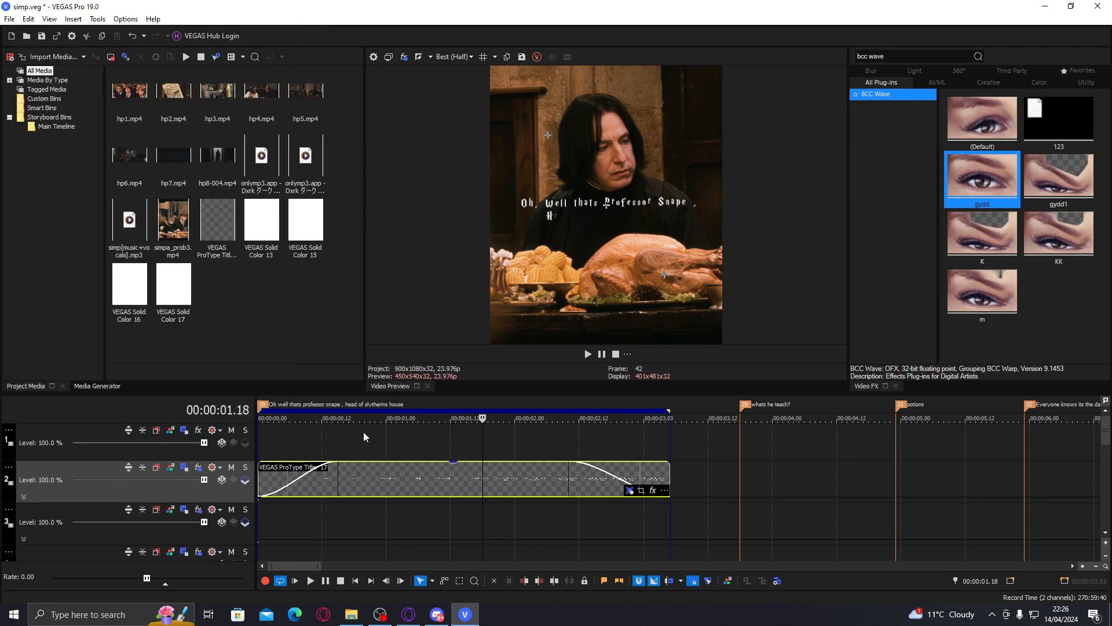
Play back the title to check its wave motion.
{"action": "key", "text": "space"}
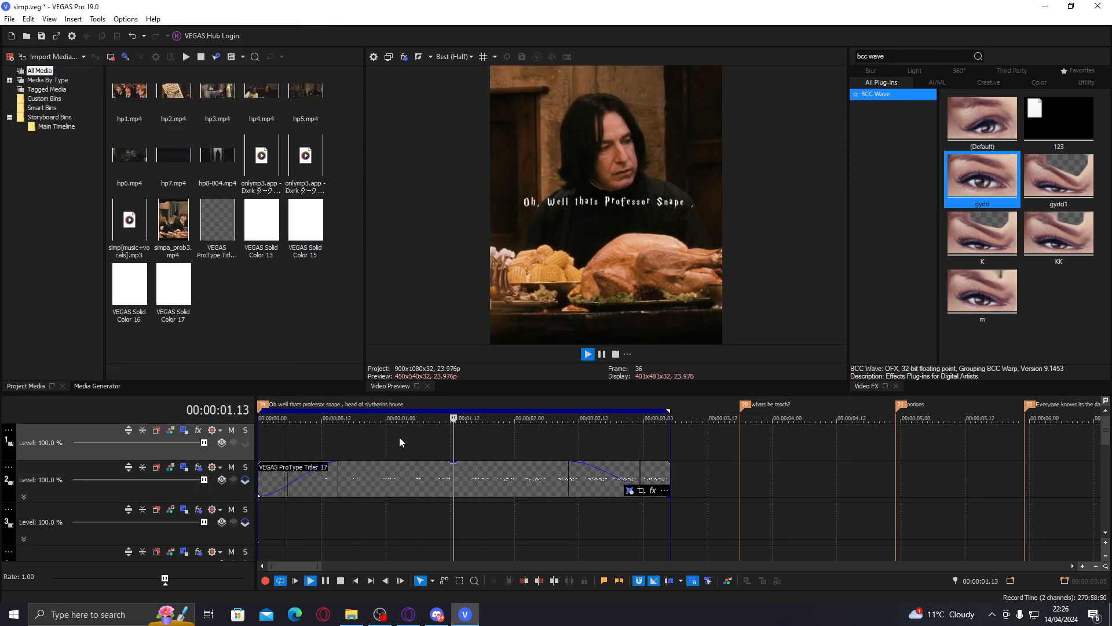
{"action": "left_click", "coordinate": [509, 480]}
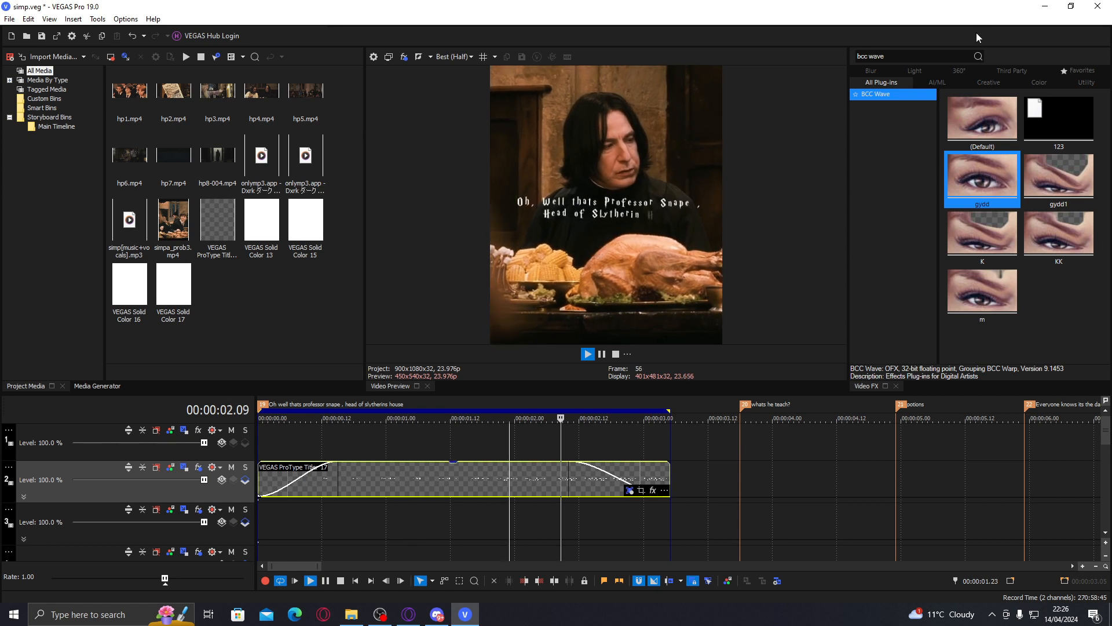
{"action": "key", "text": "space"}
Find S_BlurMoCurves, apply its saved preset listed below "flash" to the title, and raise Z Dist to 1.333.
{"action": "type", "text": "blurmo"}
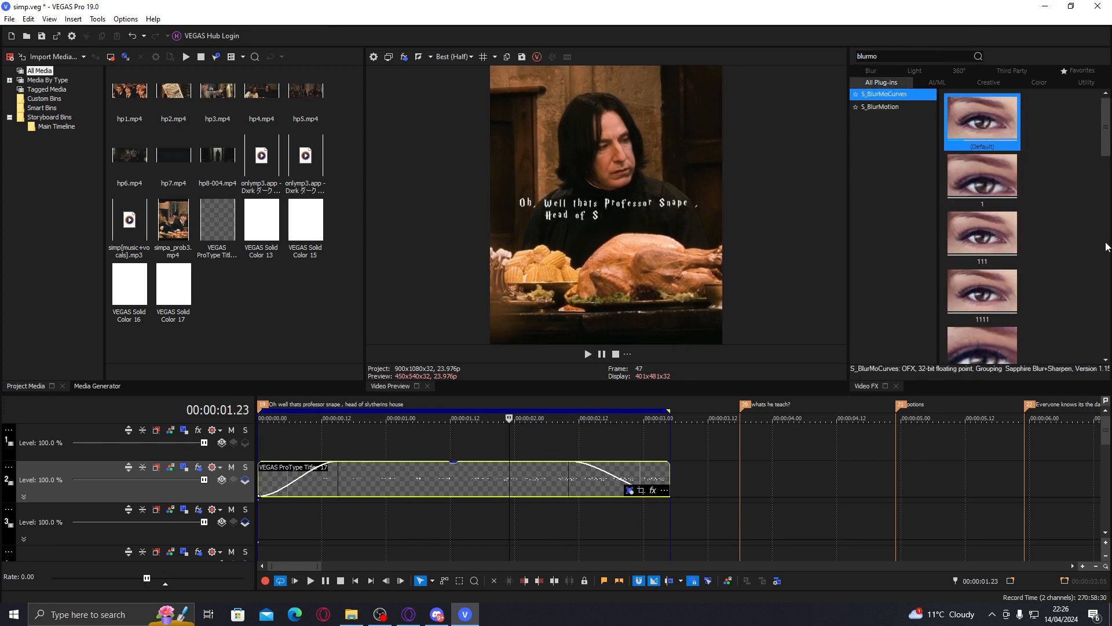
{"action": "scroll", "coordinate": [1105, 244], "scroll_direction": "down", "scroll_amount": 5}
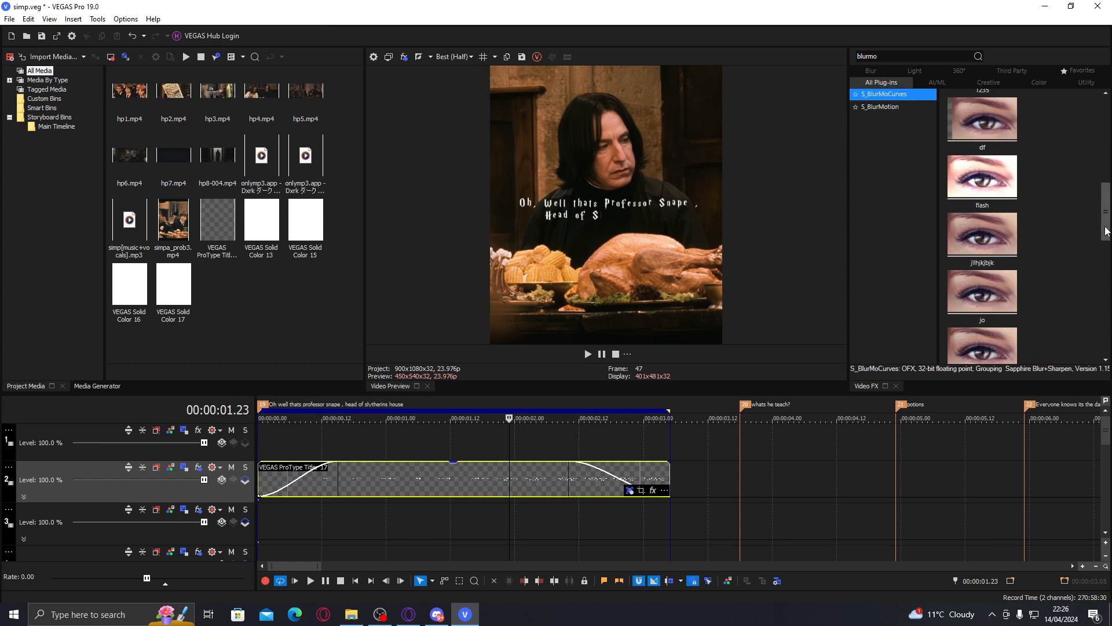
{"action": "double_click", "coordinate": [982, 235]}
{"action": "left_click", "coordinate": [90, 191]}
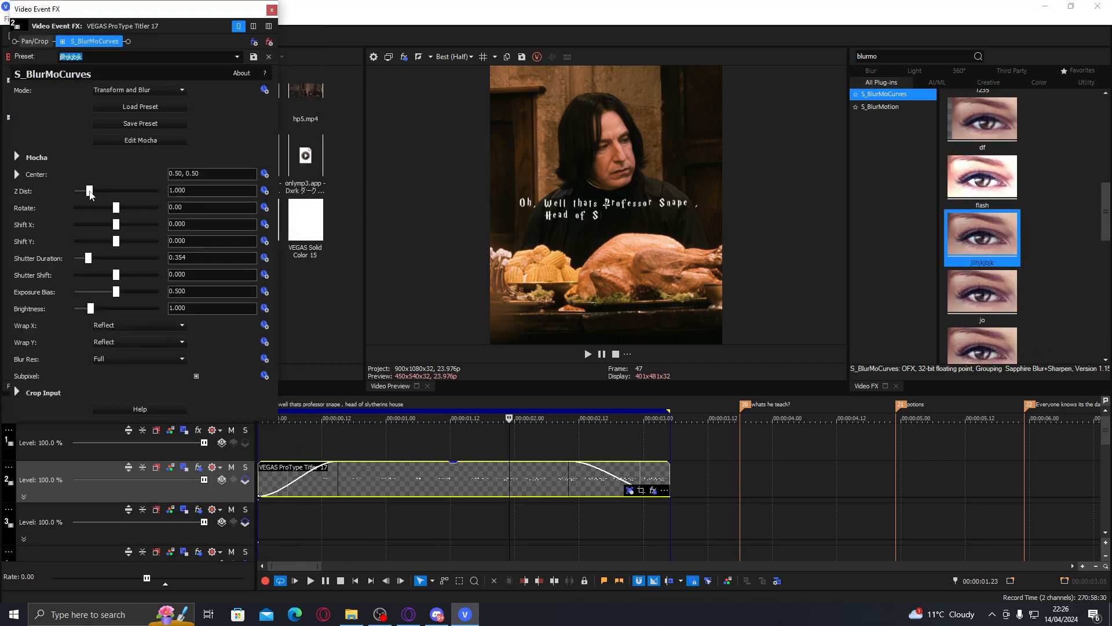
{"action": "left_click_drag", "start_coordinate": [90, 191], "coordinate": [96, 191]}
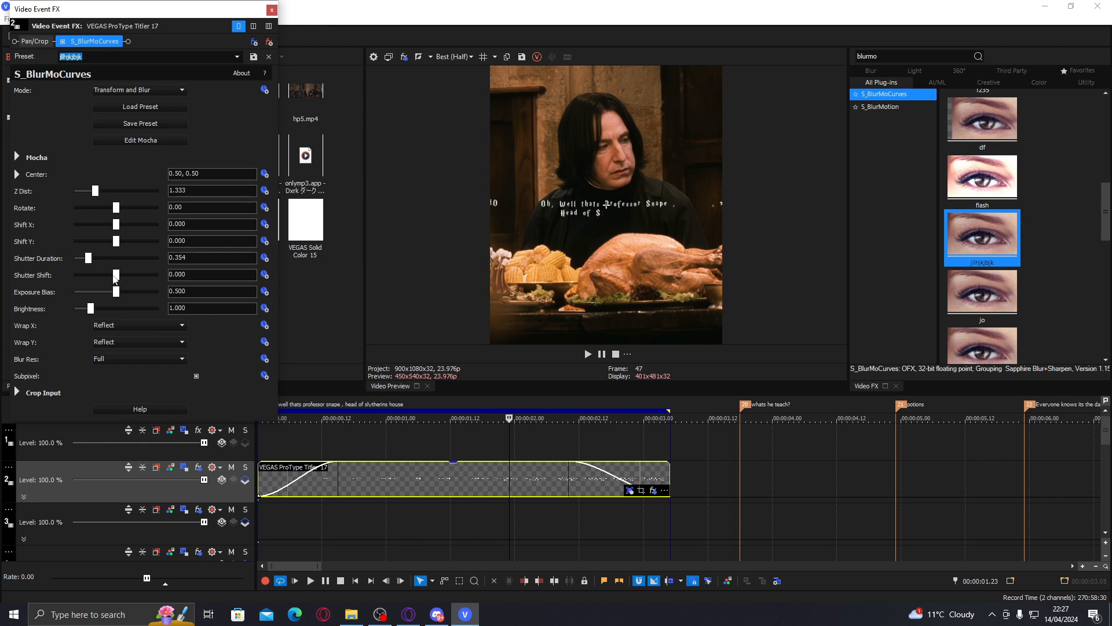
Set Wrap X and Wrap Y of S_BlurMoCurves to No.
{"action": "left_click", "coordinate": [121, 343]}
{"action": "left_click", "coordinate": [120, 353]}
{"action": "left_click", "coordinate": [127, 327]}
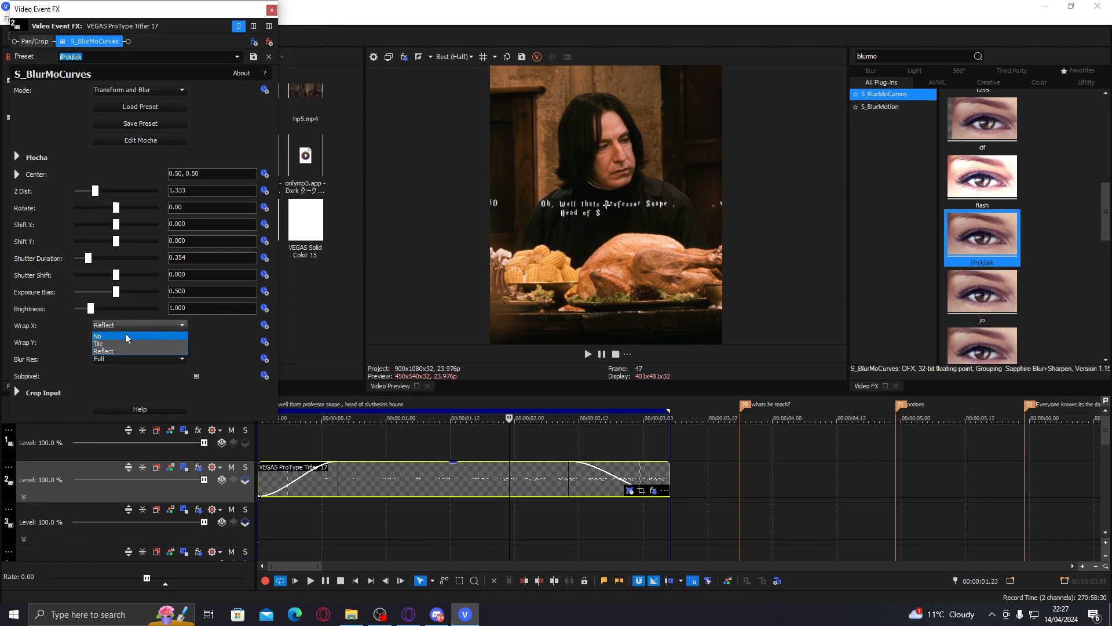
{"action": "left_click", "coordinate": [126, 335]}
Animate the Z Dist of S_BlurMoCurves with keyframes at the start and end of the title.
{"action": "left_click", "coordinate": [264, 190]}
{"action": "left_click_drag", "start_coordinate": [95, 190], "coordinate": [91, 193]}
{"action": "left_click_drag", "start_coordinate": [196, 472], "coordinate": [507, 493]}
{"action": "left_click", "coordinate": [439, 476]}
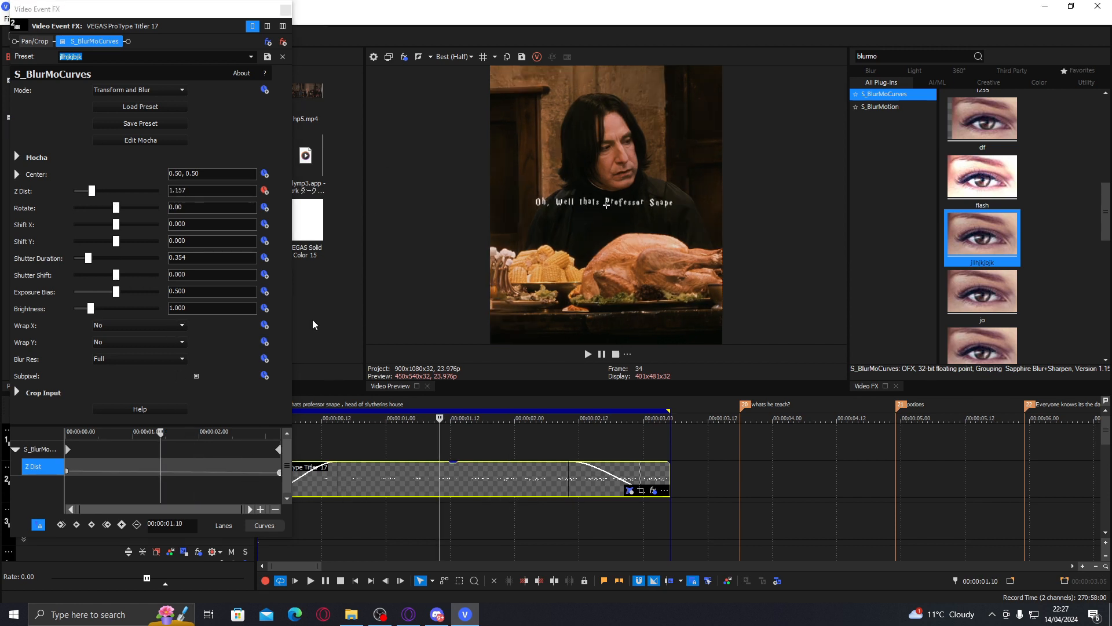
{"action": "left_click", "coordinate": [286, 10]}
Open the Vegas Pro Flow extension beside the video preview and widen its panel.
{"action": "left_click_drag", "start_coordinate": [365, 212], "coordinate": [414, 215]}
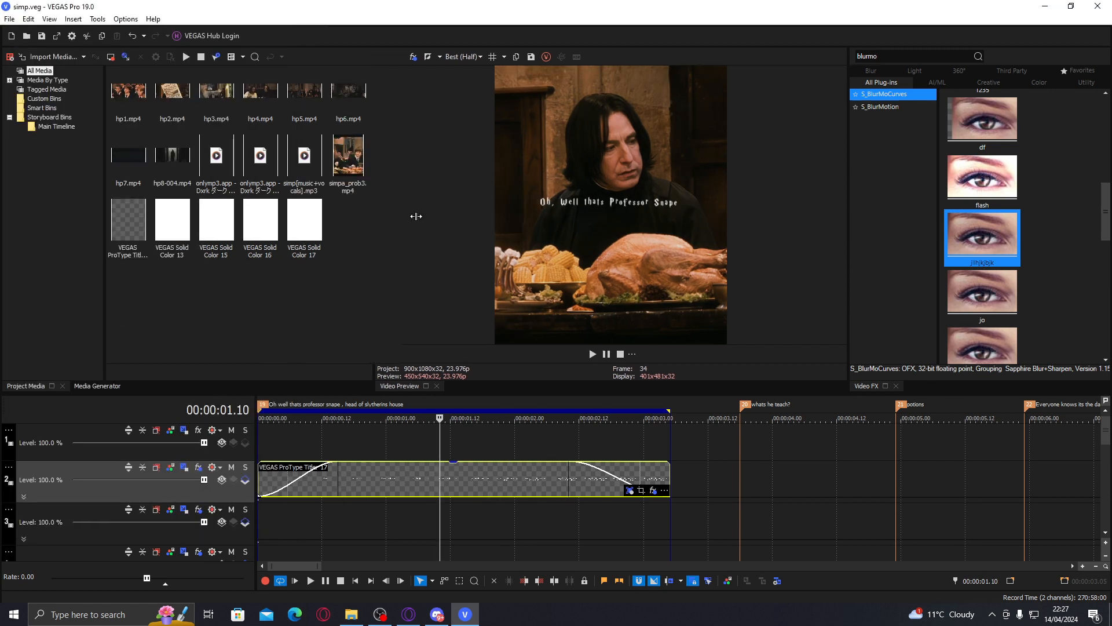
{"action": "left_click", "coordinate": [95, 20]}
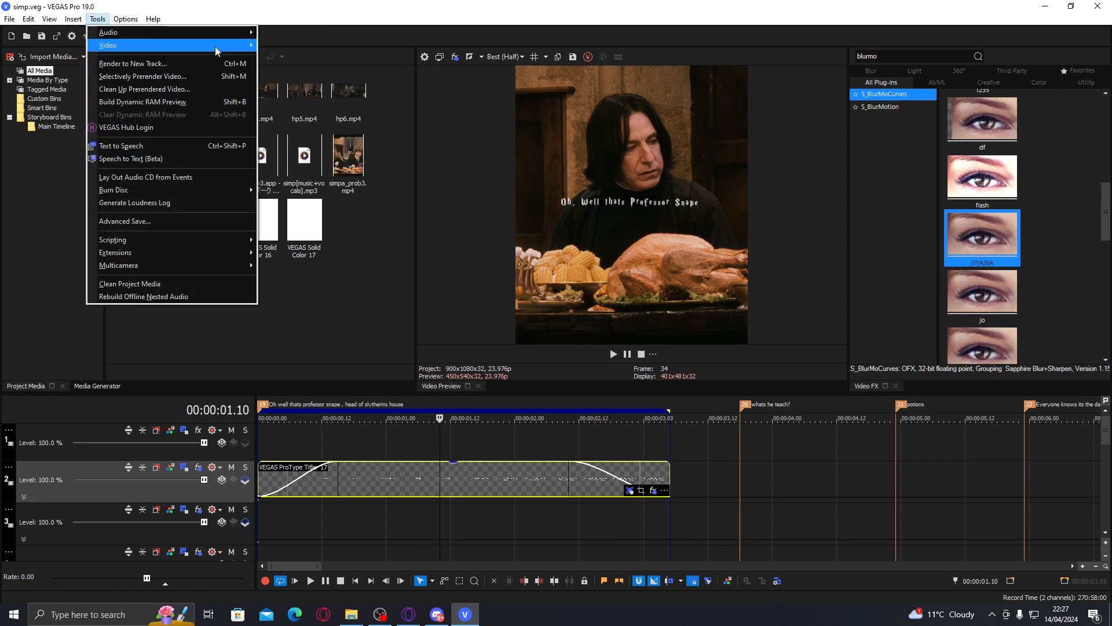
{"action": "left_click", "coordinate": [273, 252]}
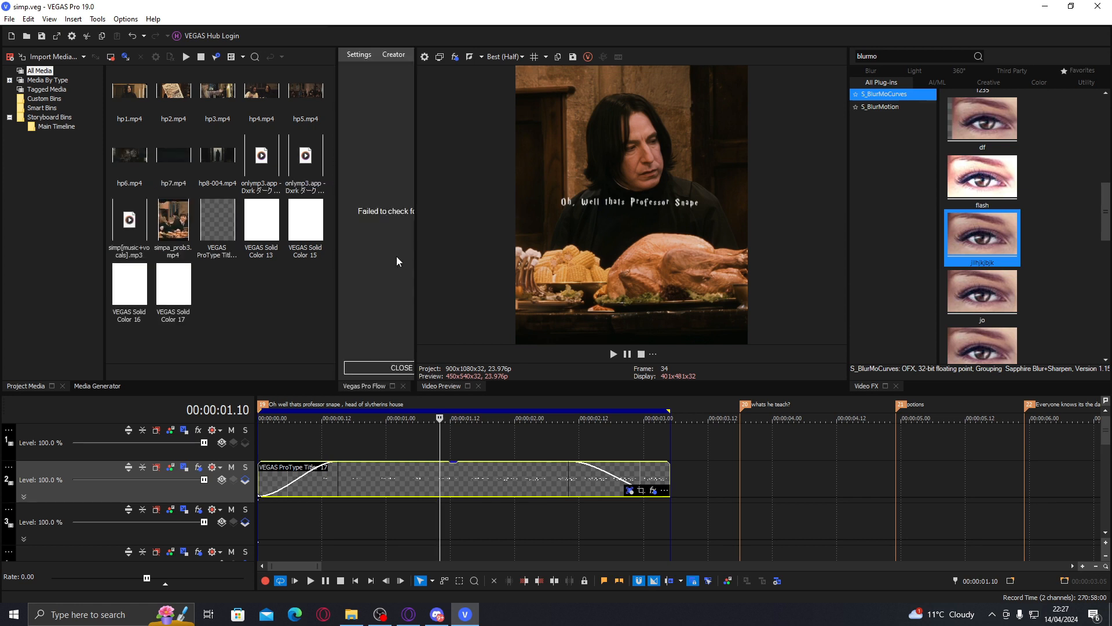
{"action": "left_click_drag", "start_coordinate": [336, 320], "coordinate": [281, 320]}
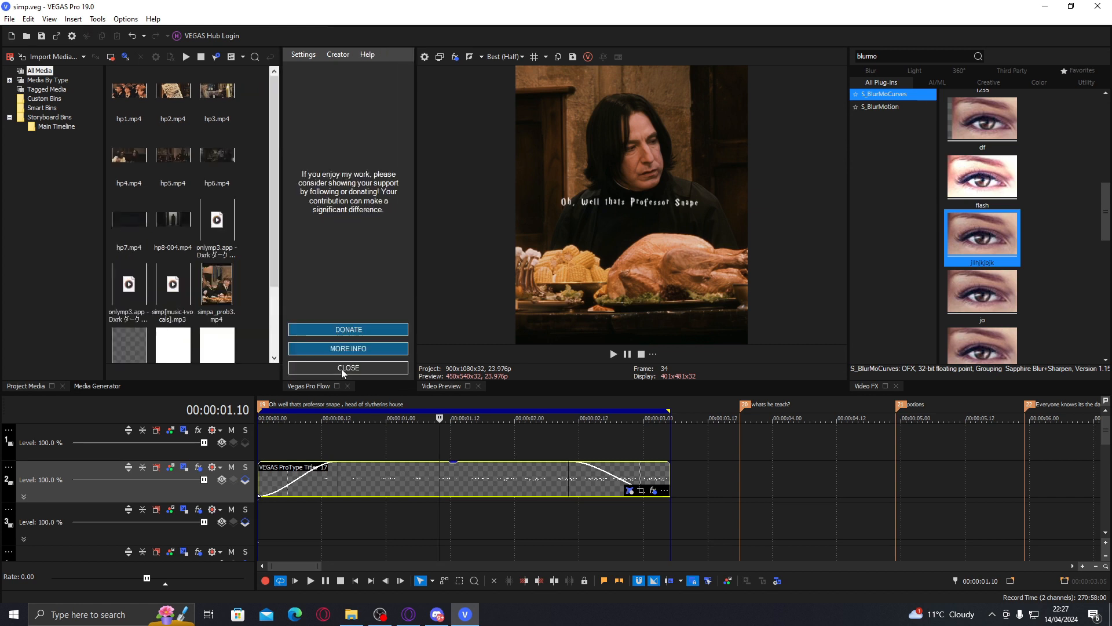
Shape the easing curve to 0.03, 0.74, 0.61, 0.97, apply it to the title's S_BlurMoCurves Z Dist, and close Vegas Pro Flow.
{"action": "left_click_drag", "start_coordinate": [327, 78], "coordinate": [359, 77]}
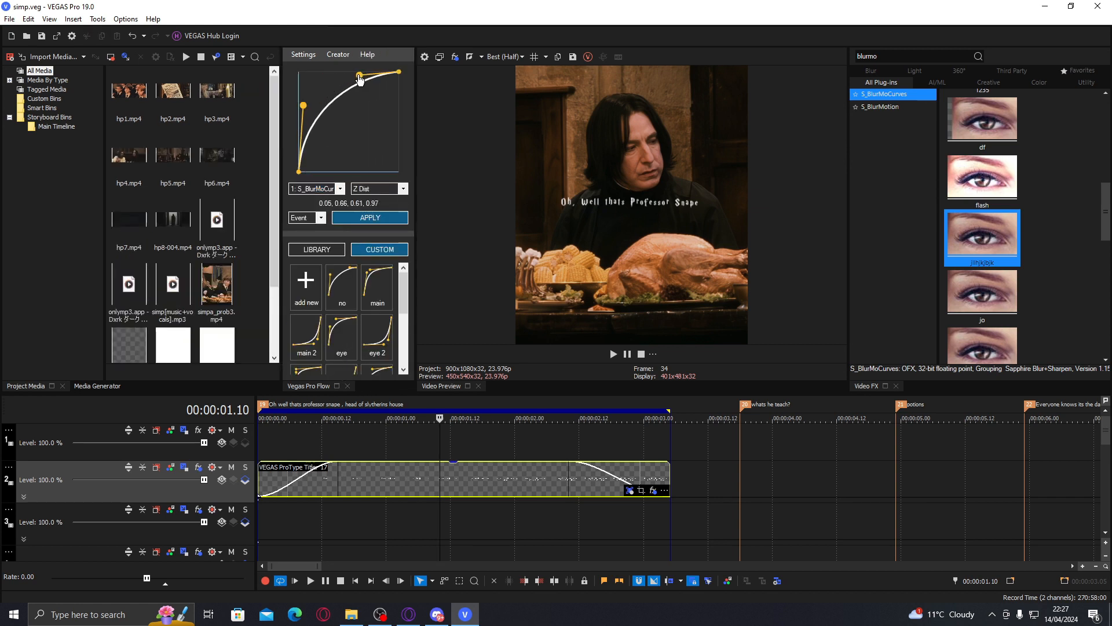
{"action": "left_click", "coordinate": [423, 484]}
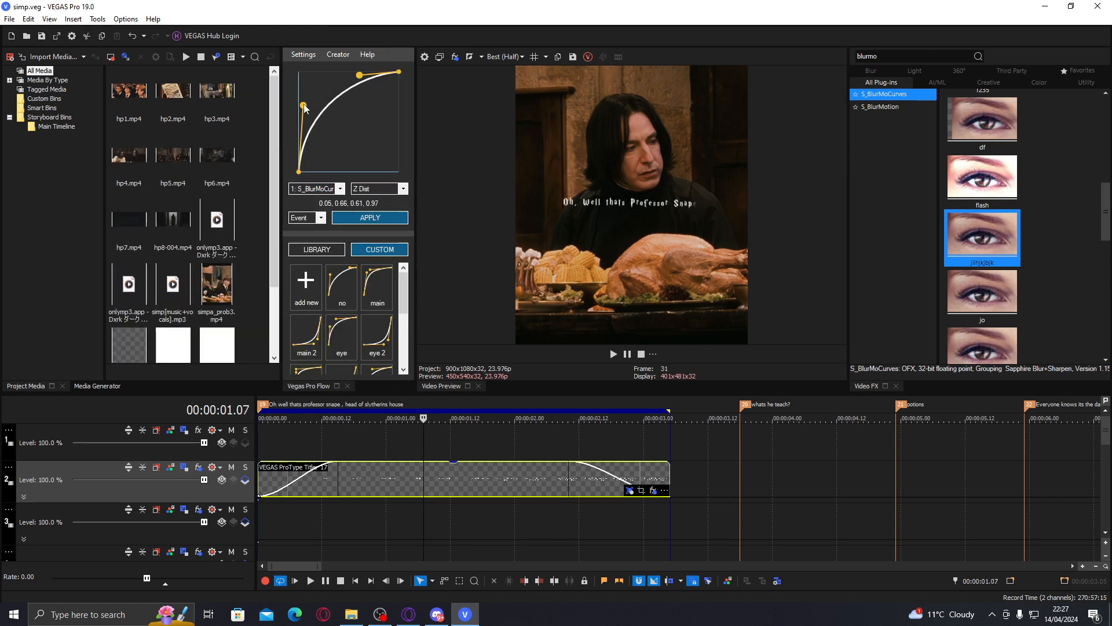
{"action": "left_click_drag", "start_coordinate": [305, 109], "coordinate": [303, 101]}
{"action": "left_click", "coordinate": [354, 223]}
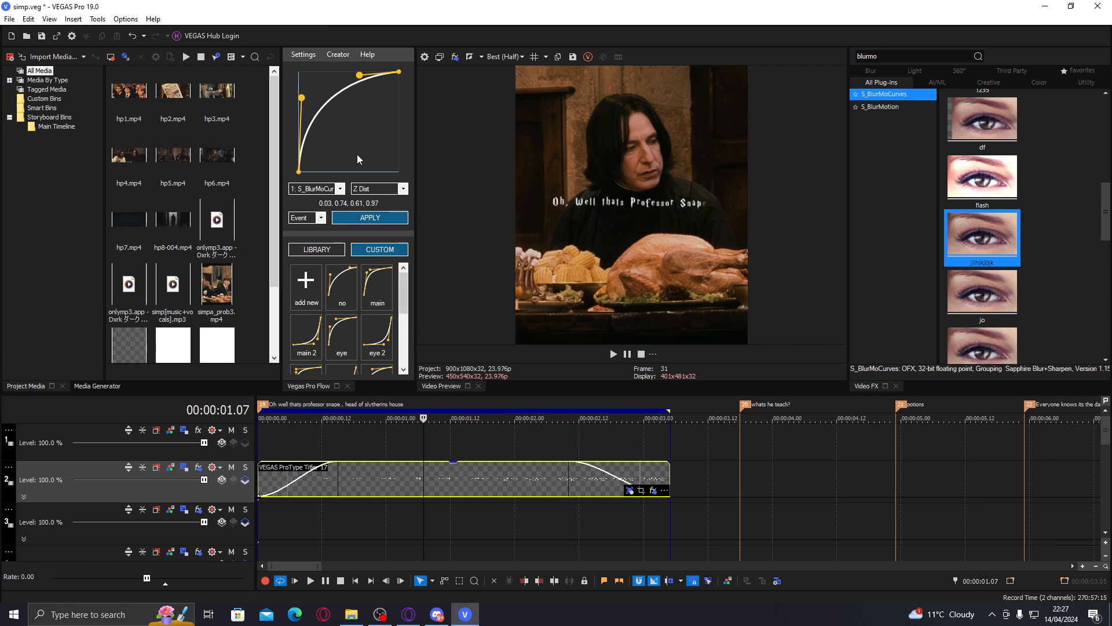
{"action": "left_click", "coordinate": [348, 386]}
Play back the title from near its start to check the eased zoom.
{"action": "left_click", "coordinate": [301, 441]}
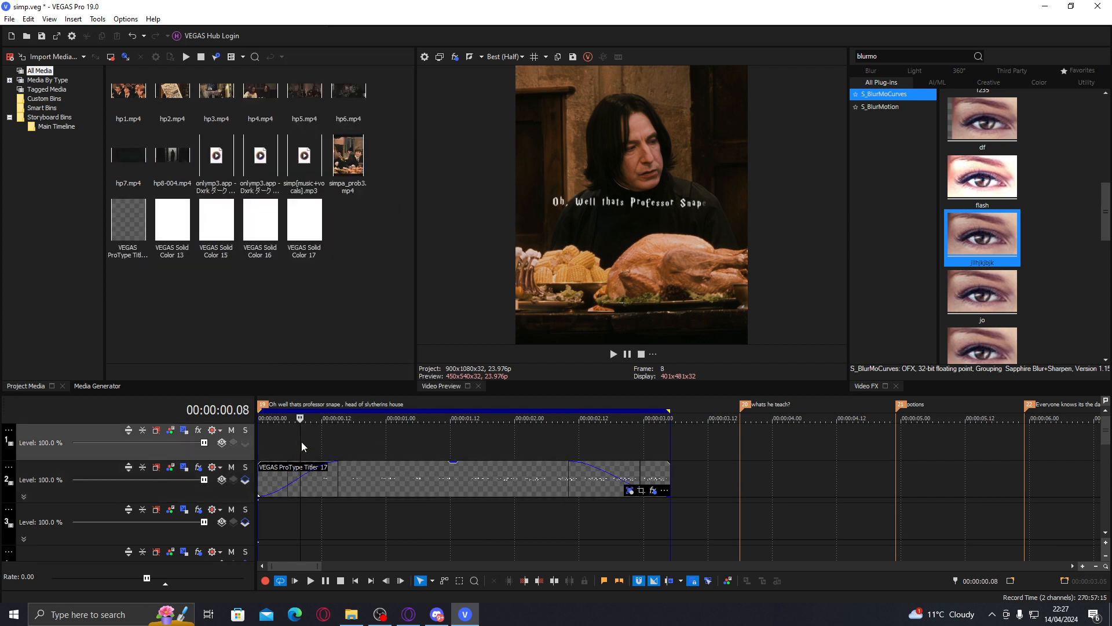
{"action": "key", "text": "space"}
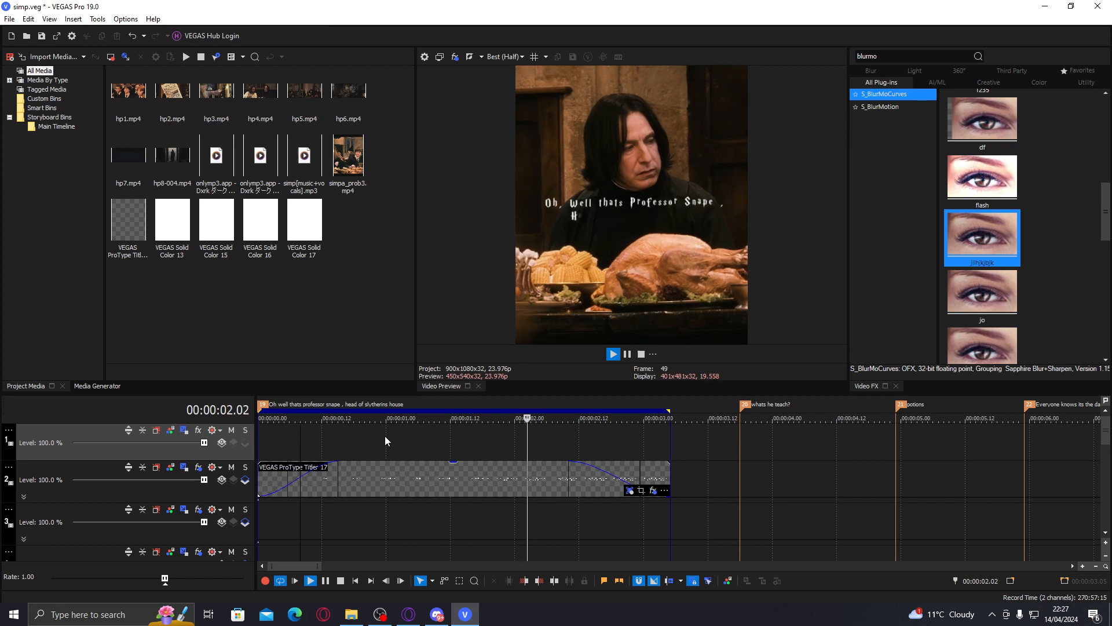
{"action": "left_click", "coordinate": [470, 454]}
{"action": "key", "text": "space"}
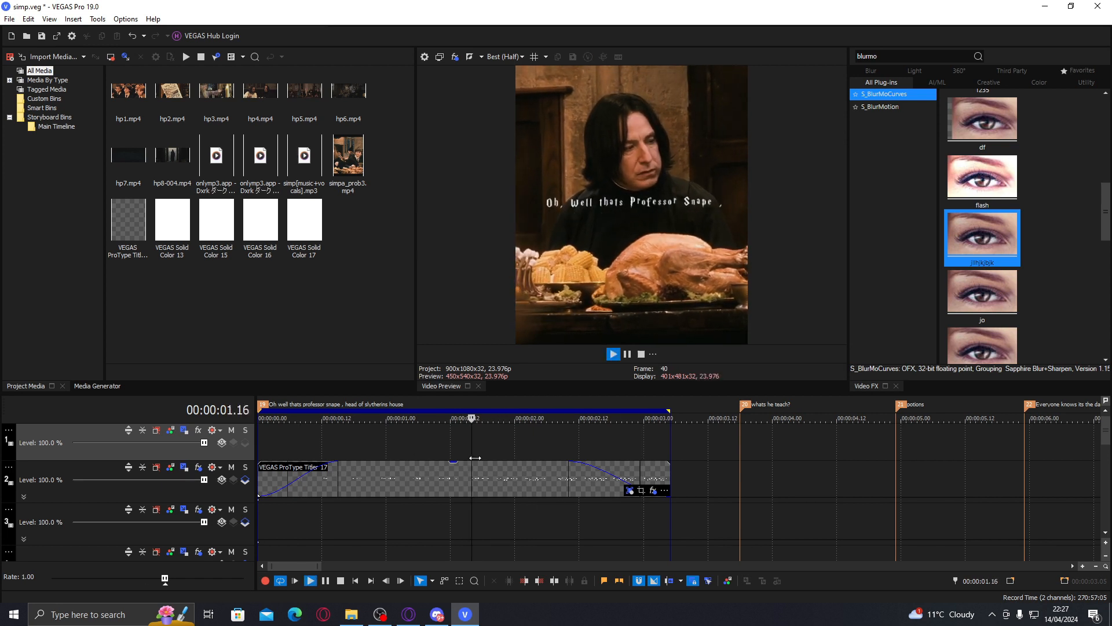
{"action": "key", "text": "space"}
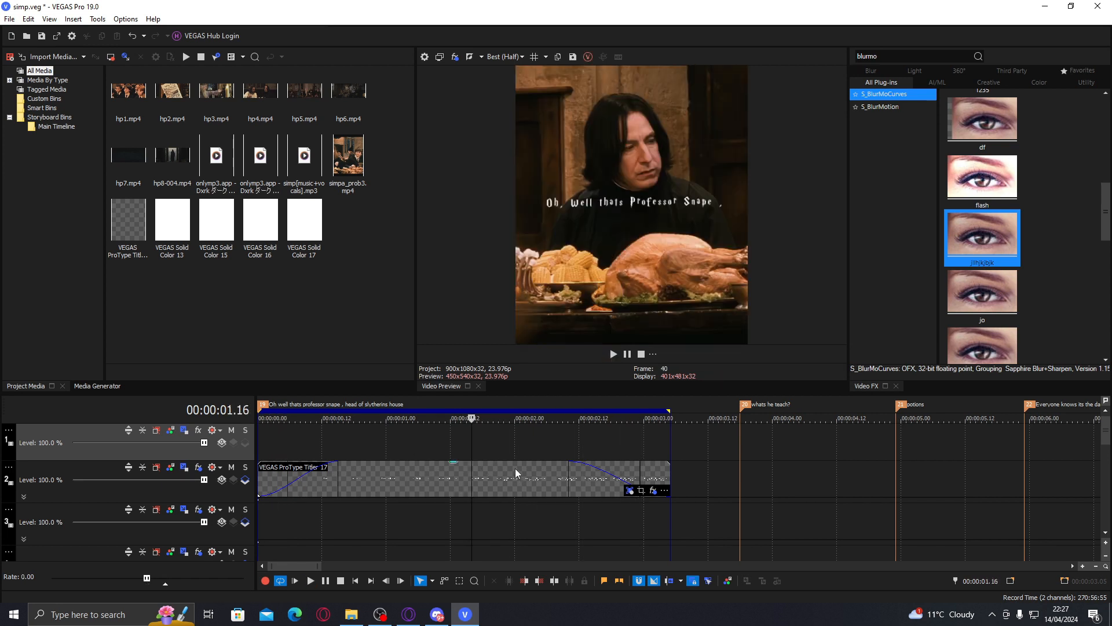
{"action": "left_click", "coordinate": [505, 481]}
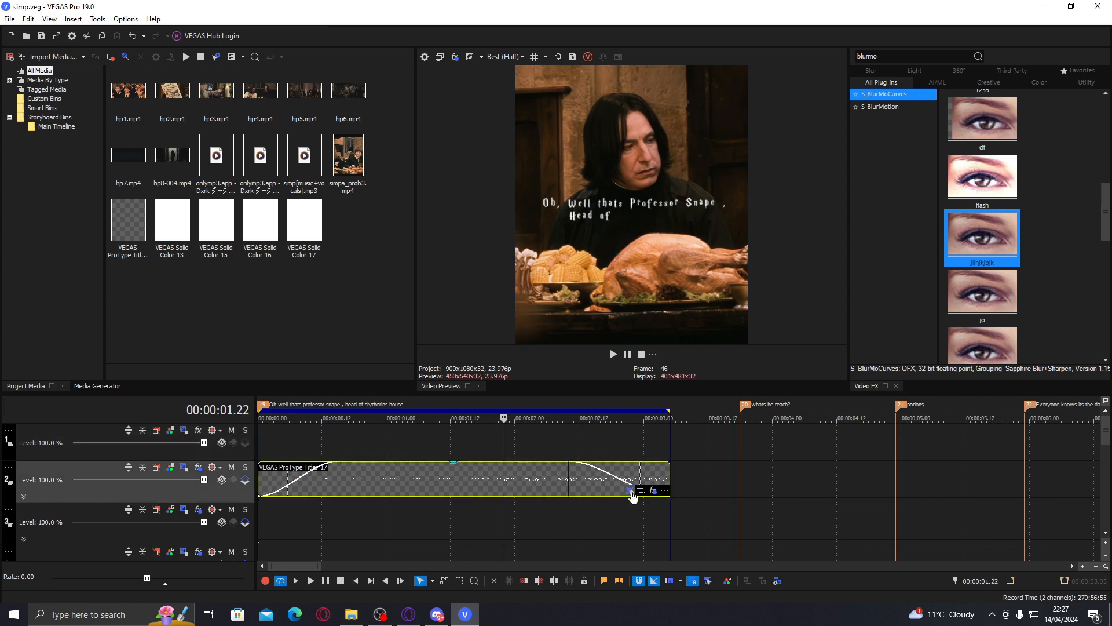
{"action": "left_click", "coordinate": [629, 490]}
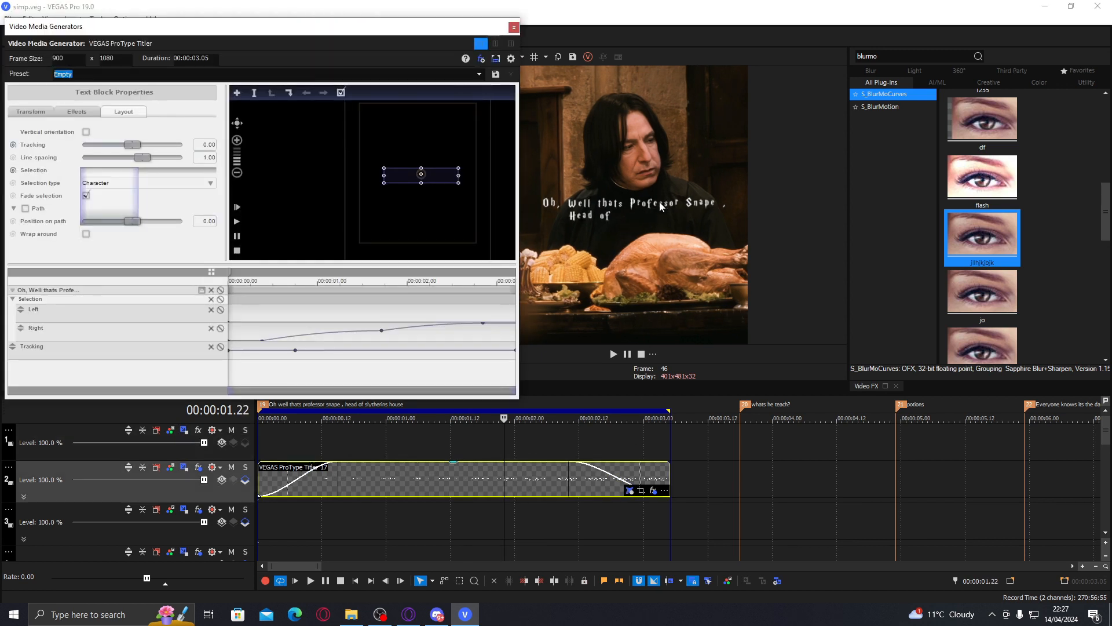
{"action": "left_click", "coordinate": [514, 27]}
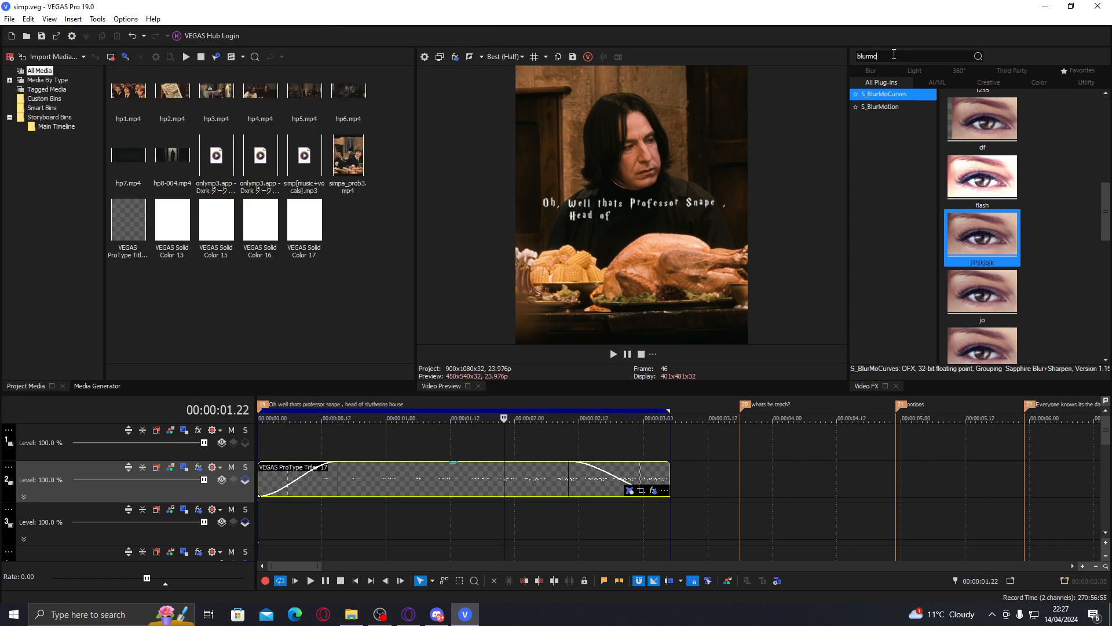
Apply the default BCC Tritone effect to the title and set its White Color to golden yellow (43, 1.0, 1.0).
{"action": "type", "text": "bcc trit"}
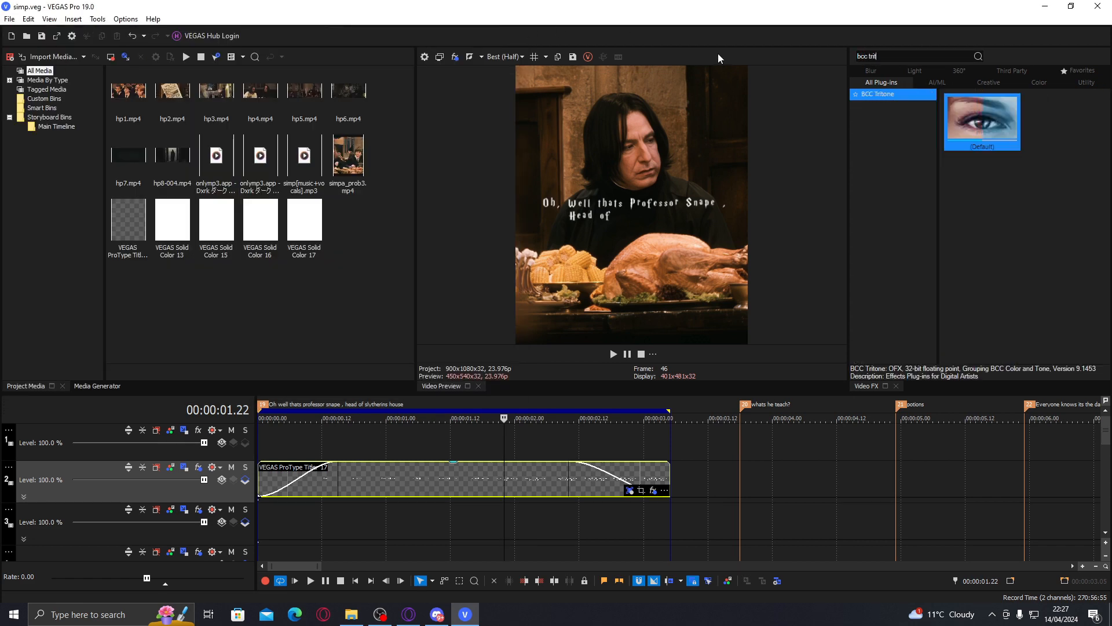
{"action": "double_click", "coordinate": [969, 125]}
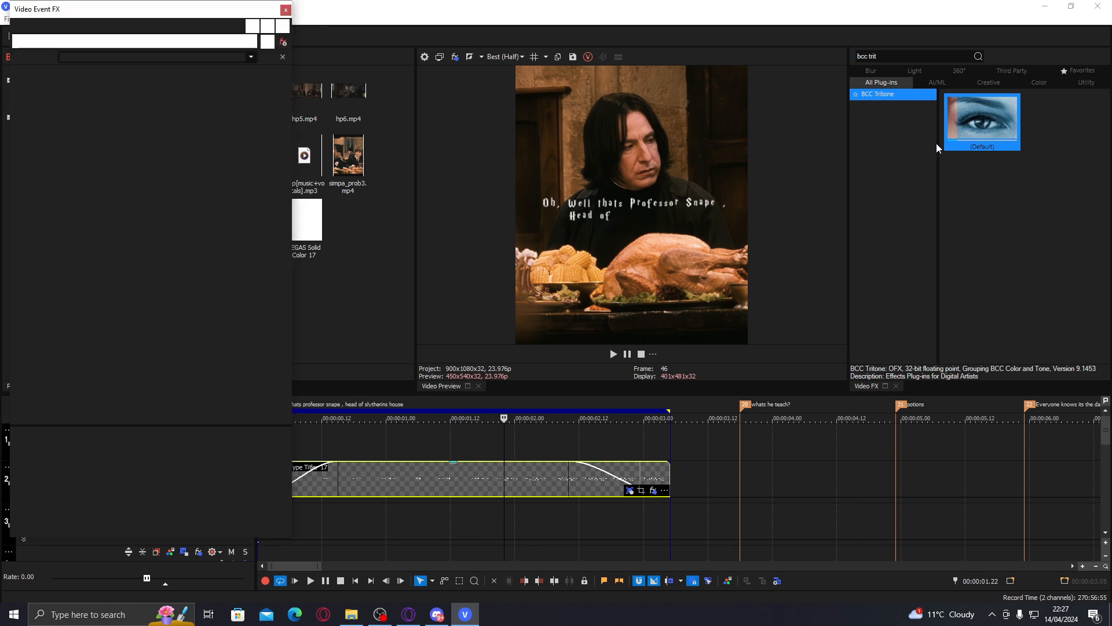
{"action": "left_click", "coordinate": [119, 224]}
{"action": "left_click_drag", "start_coordinate": [139, 262], "coordinate": [155, 350]}
{"action": "left_click", "coordinate": [135, 296]}
{"action": "left_click_drag", "start_coordinate": [135, 297], "coordinate": [150, 249]}
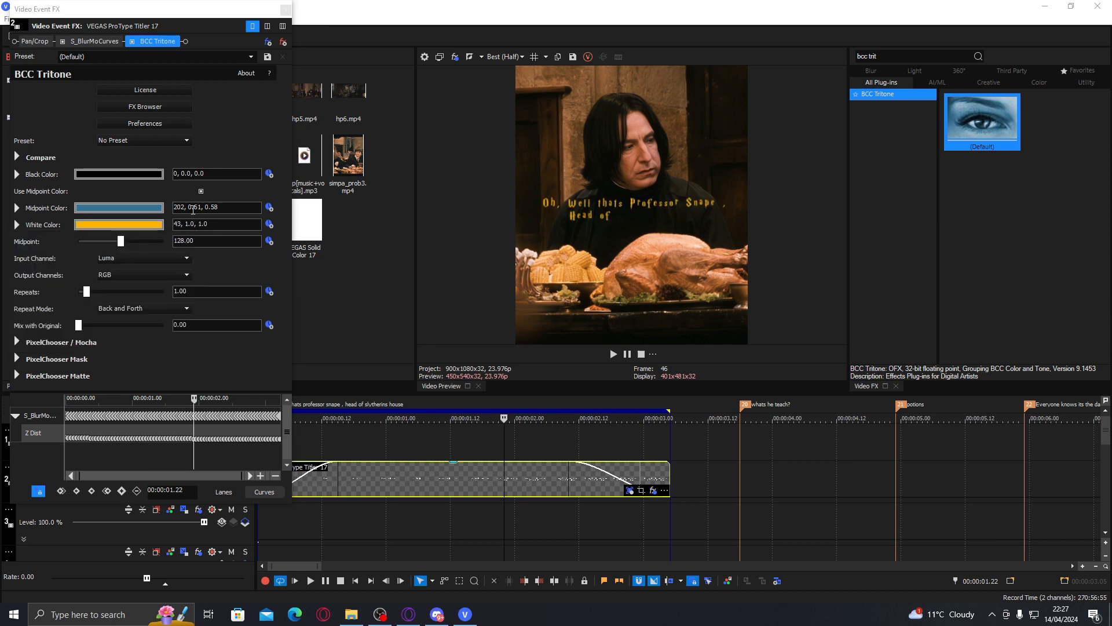
{"action": "left_click", "coordinate": [286, 10]}
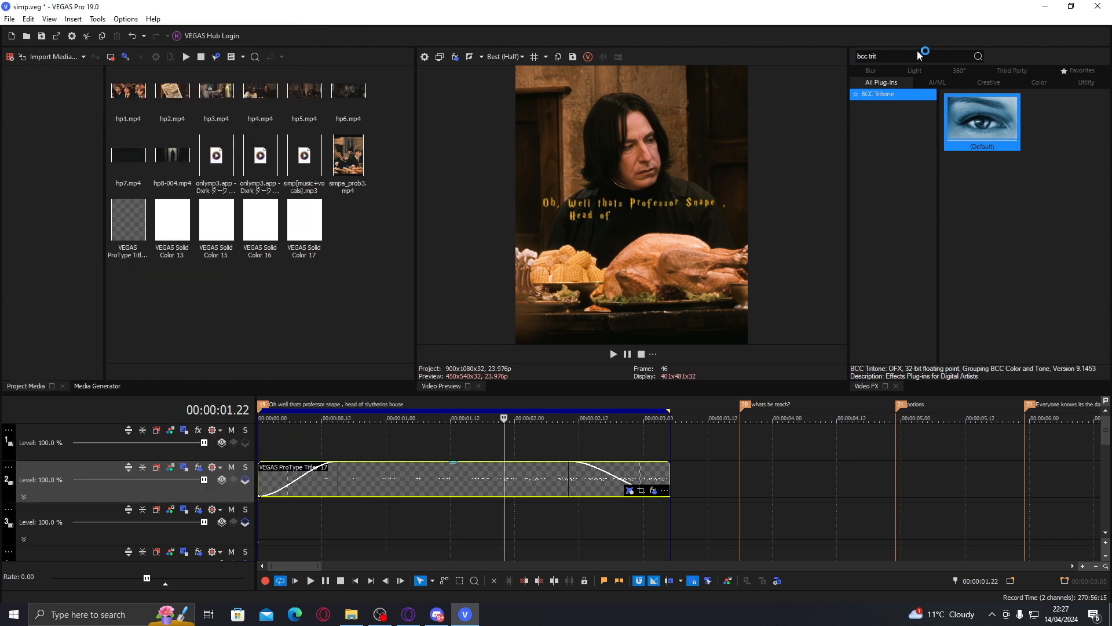
Search the effects for "texturef" and apply the default S_TextureFlux to the title.
{"action": "left_click_drag", "start_coordinate": [906, 54], "coordinate": [720, 71]}
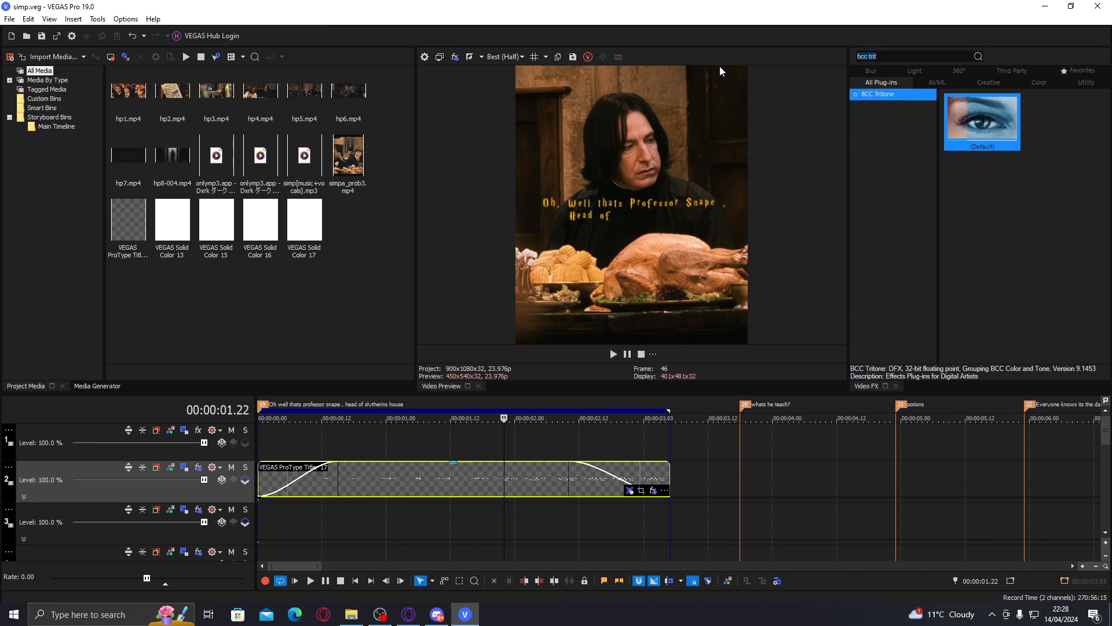
{"action": "type", "text": "texturef"}
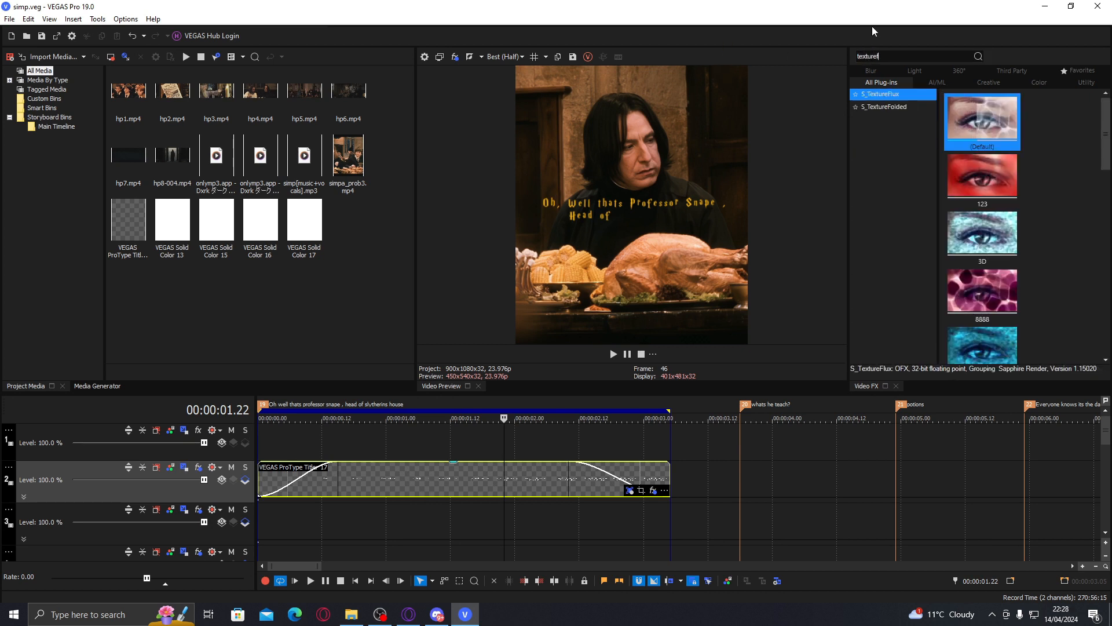
{"action": "double_click", "coordinate": [983, 125]}
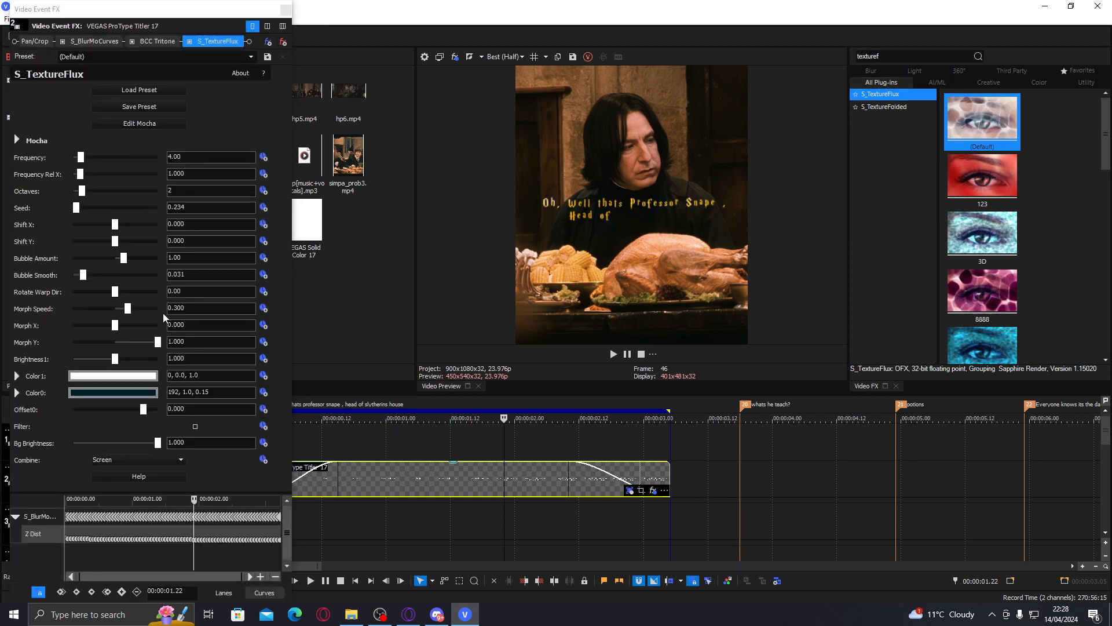
Try the Mult combine mode for S_TextureFlux, return Combine to Screen, and move to frame 14 of the title.
{"action": "left_click", "coordinate": [141, 457]}
{"action": "left_click", "coordinate": [131, 479]}
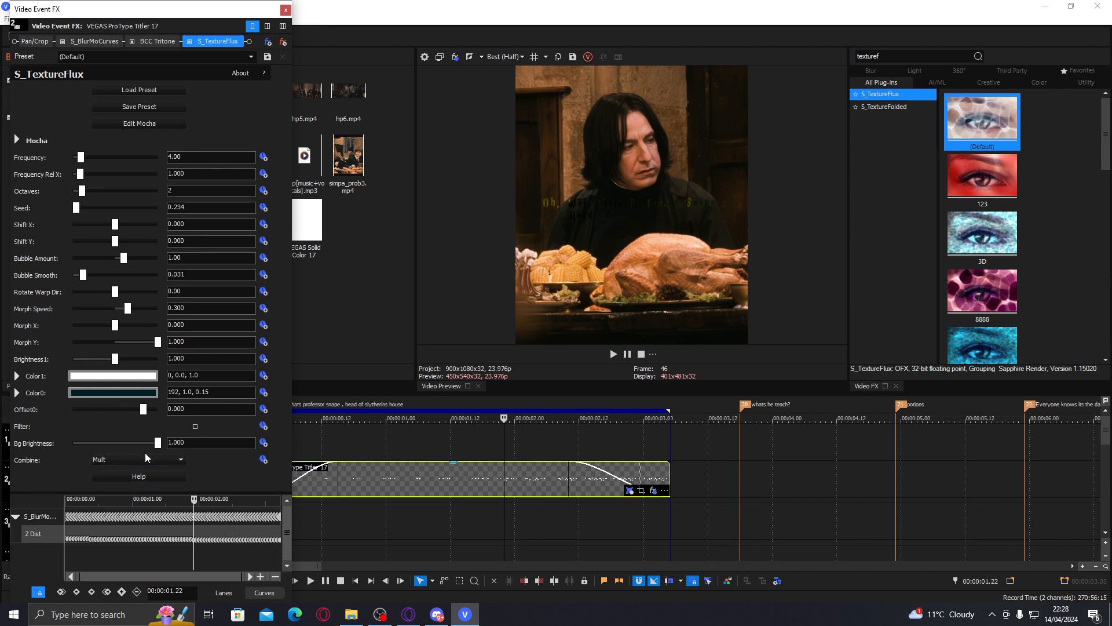
{"action": "left_click", "coordinate": [145, 454]}
{"action": "left_click", "coordinate": [135, 477]}
{"action": "left_click", "coordinate": [145, 460]}
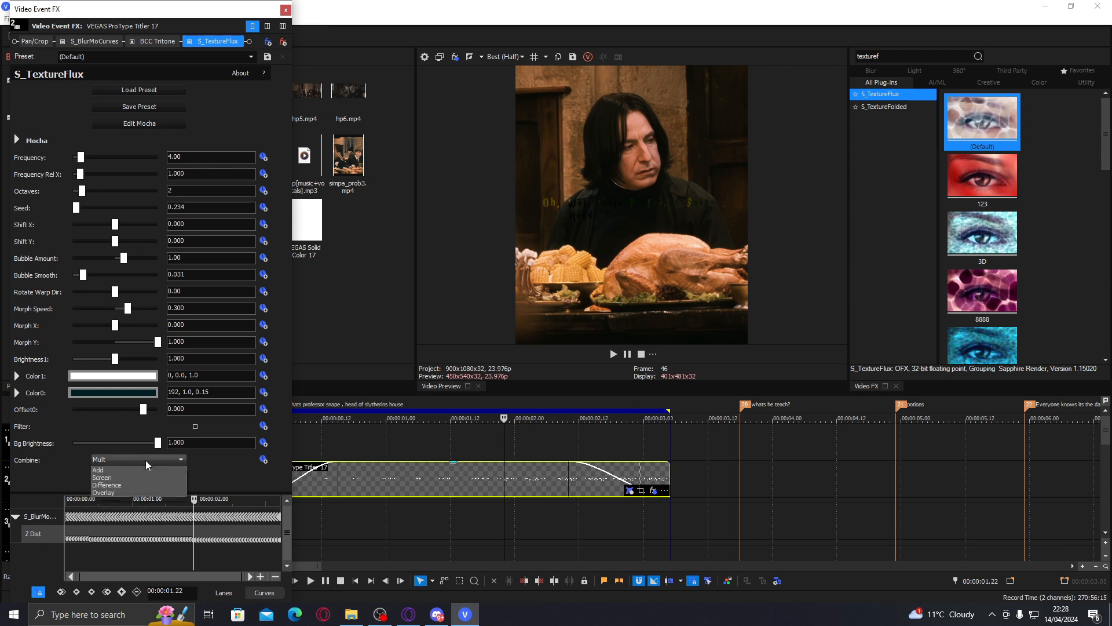
{"action": "left_click", "coordinate": [124, 490]}
{"action": "left_click", "coordinate": [333, 487]}
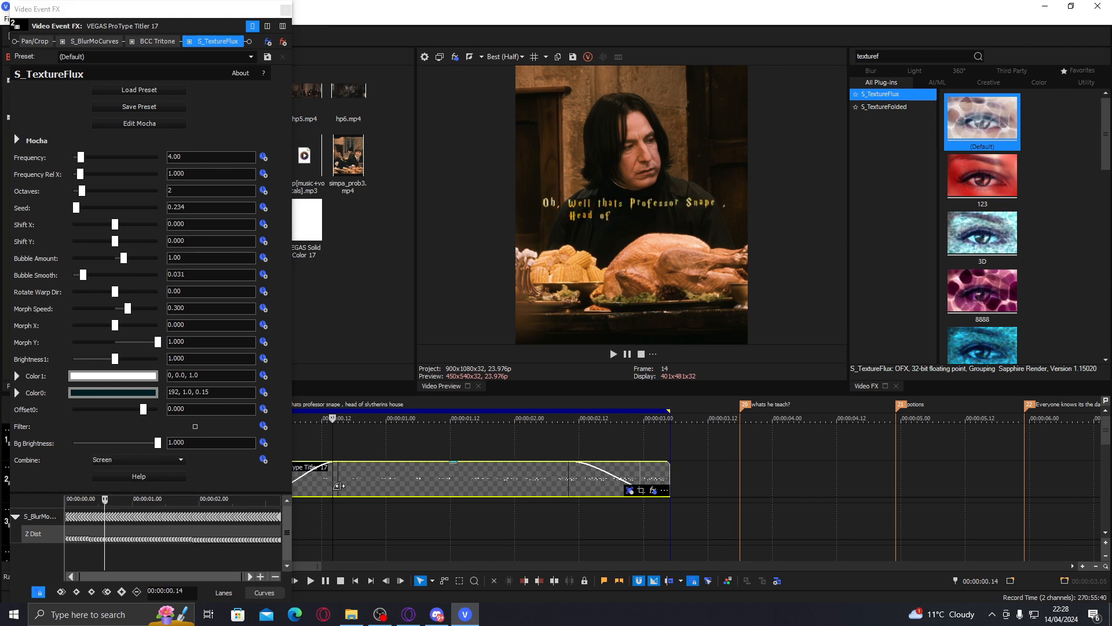
Set S_TextureFlux Frequency to 9.60, Frequency Rel X to 0.571, Bubble Amount to 3.57 and Bubble Smooth to 0.080, checking the title around frame 46.
{"action": "left_click_drag", "start_coordinate": [332, 481], "coordinate": [494, 481]}
{"action": "left_click_drag", "start_coordinate": [81, 157], "coordinate": [77, 156]}
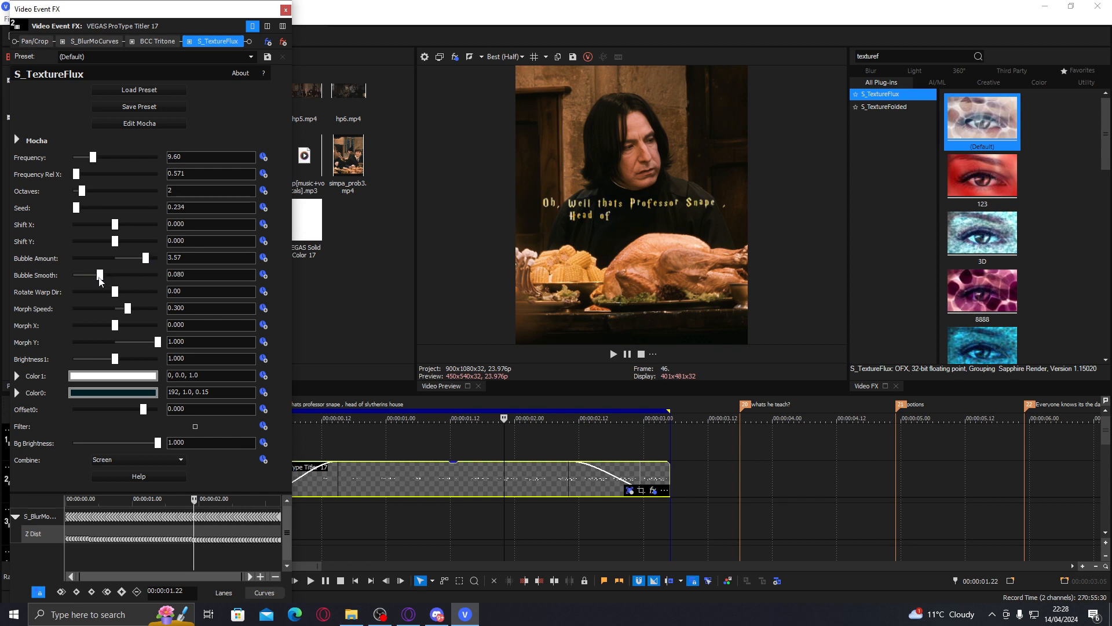
{"action": "left_click", "coordinate": [285, 11]}
Play back the textured title from near its start, stop around frame 35, and save the project.
{"action": "left_click", "coordinate": [326, 438]}
{"action": "key", "text": "space"}
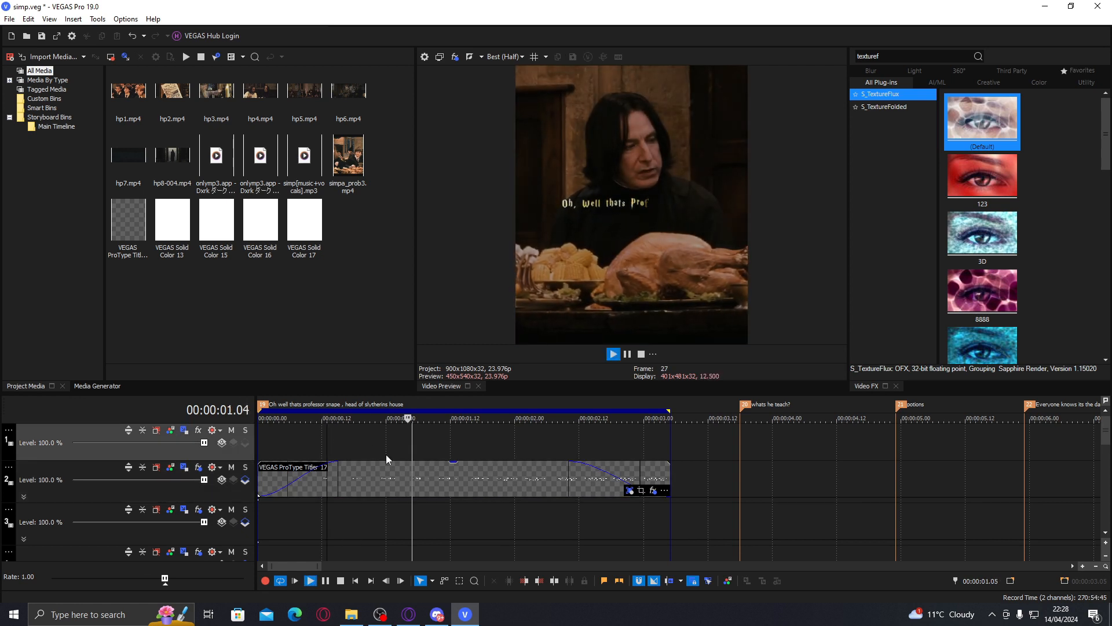
{"action": "left_click", "coordinate": [445, 472]}
{"action": "key", "text": "space"}
{"action": "key", "text": "ctrl+s"}
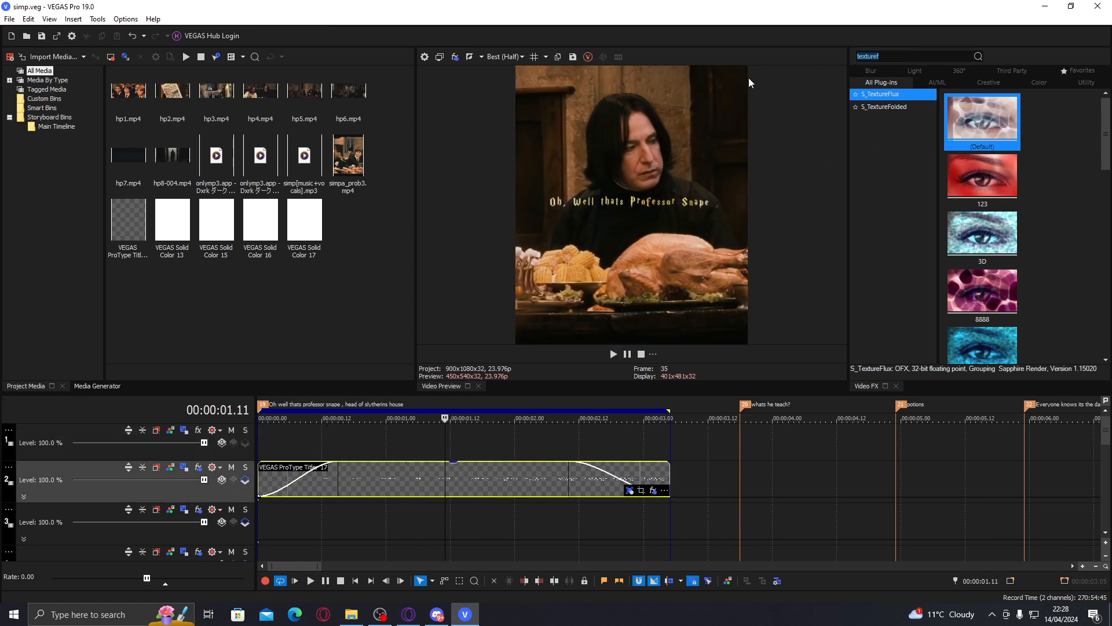
Search the effects for "dropsh" and apply S_DropShadow preset 11 to the title.
{"action": "type", "text": "dropsh"}
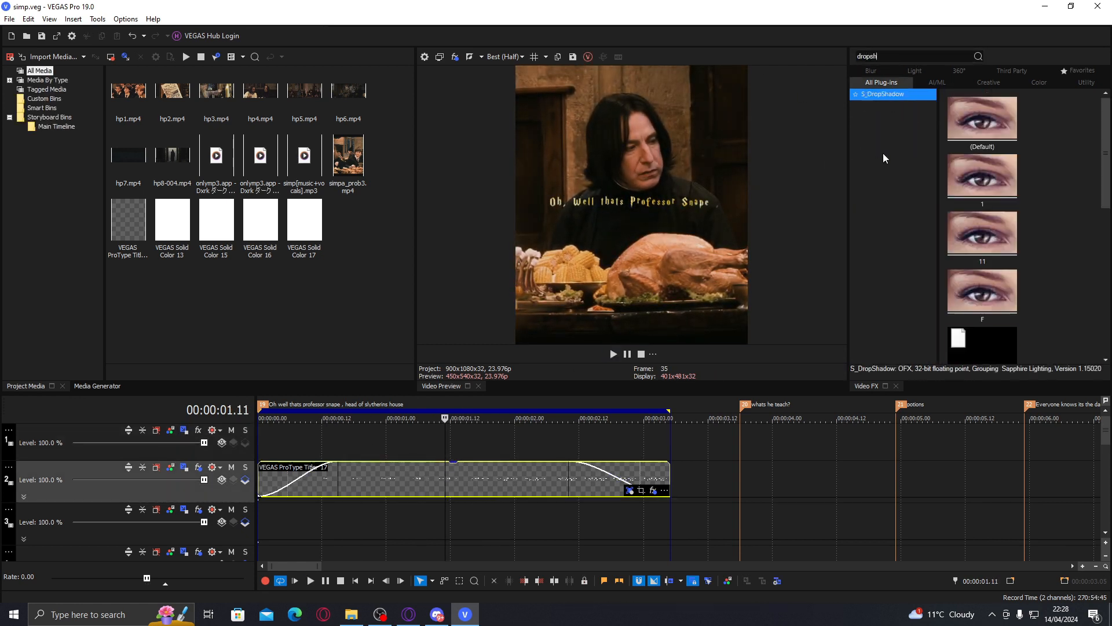
{"action": "left_click", "coordinate": [1009, 231]}
{"action": "double_click", "coordinate": [1009, 231]}
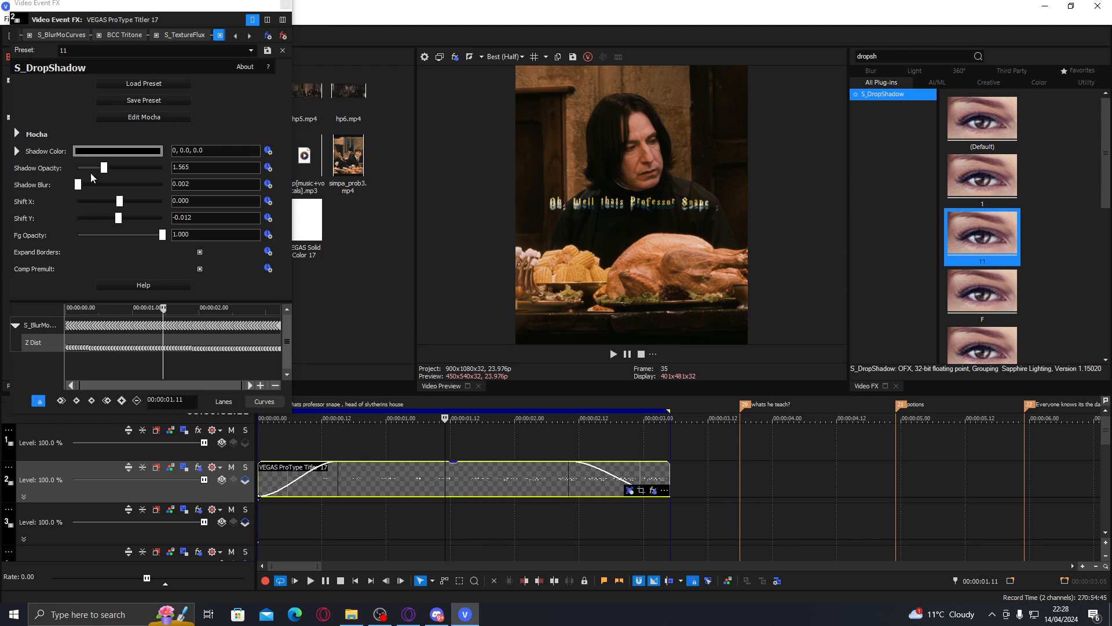
Return to the S_TextureFlux settings, check several frames of the title, and set Combine to Mult.
{"action": "left_click", "coordinate": [185, 35]}
{"action": "left_click", "coordinate": [472, 481]}
{"action": "left_click", "coordinate": [510, 479]}
{"action": "left_click", "coordinate": [552, 477]}
{"action": "left_click", "coordinate": [578, 473]}
{"action": "left_click", "coordinate": [531, 482]}
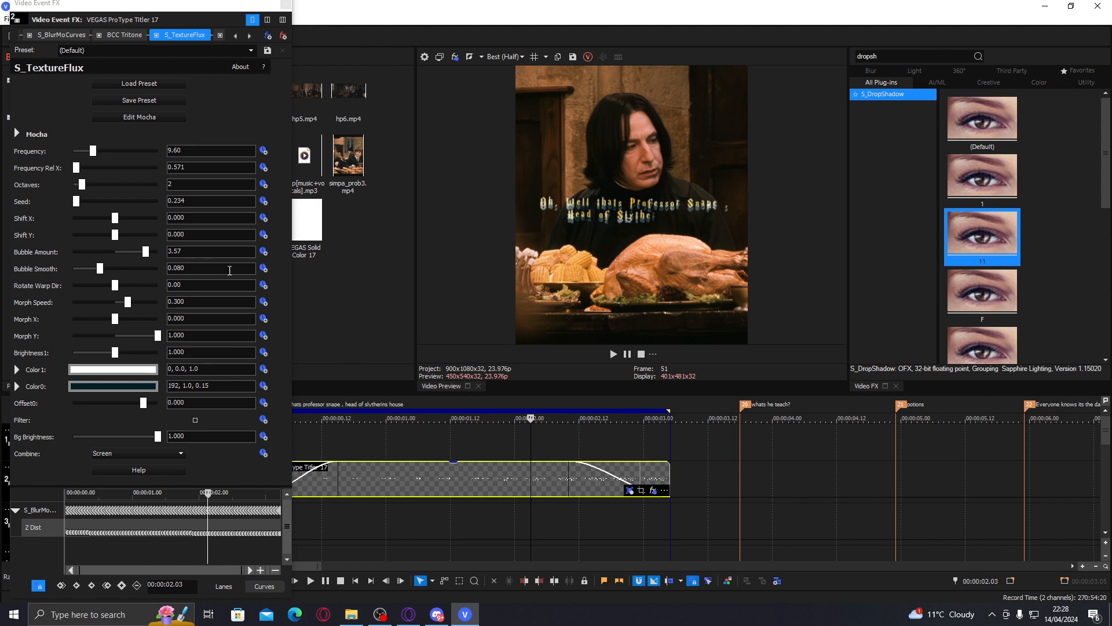
{"action": "left_click", "coordinate": [127, 453]}
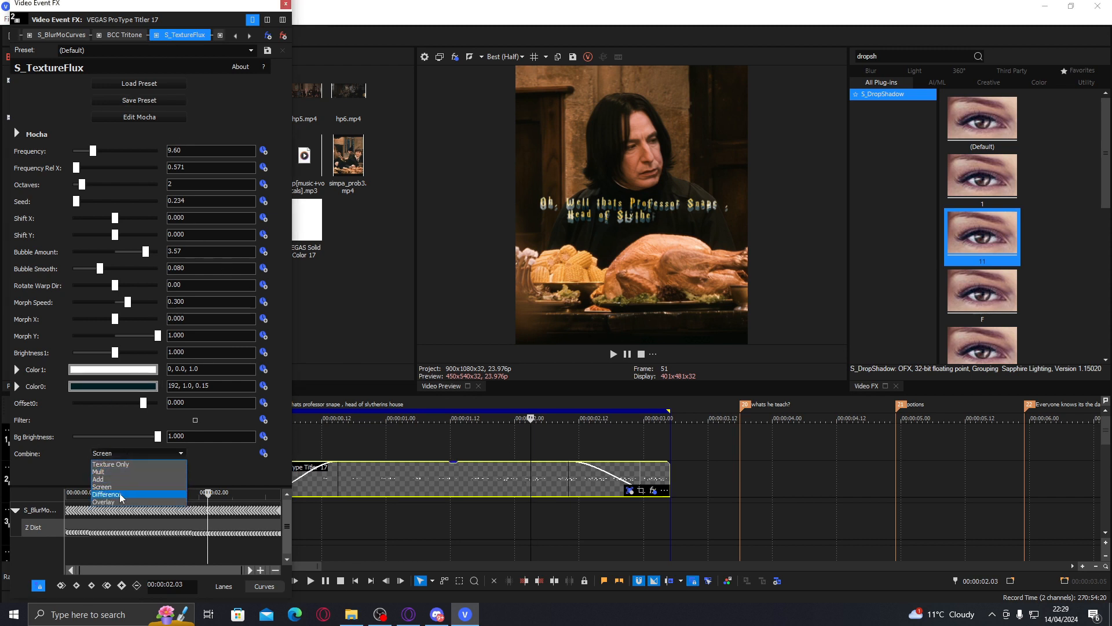
{"action": "left_click", "coordinate": [123, 472]}
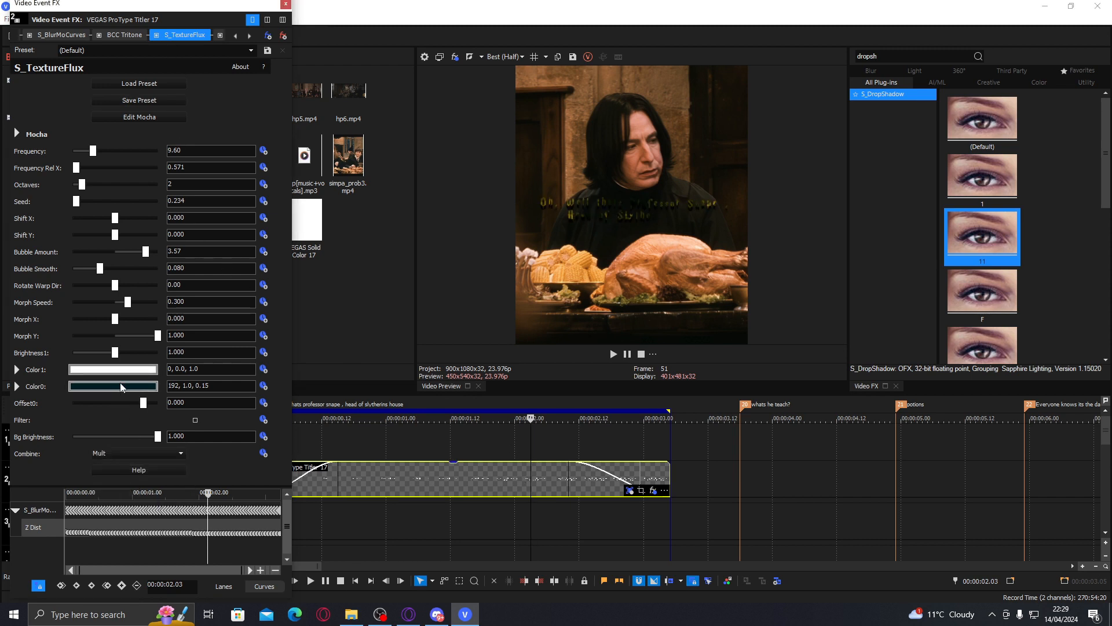
Try S_TextureFlux Color0 as blue (192, 0.87, 0.74) and as white (0, 0.0, 1.0), checking the title at several frames.
{"action": "left_click", "coordinate": [120, 385]}
{"action": "left_click_drag", "start_coordinate": [116, 430], "coordinate": [118, 443]}
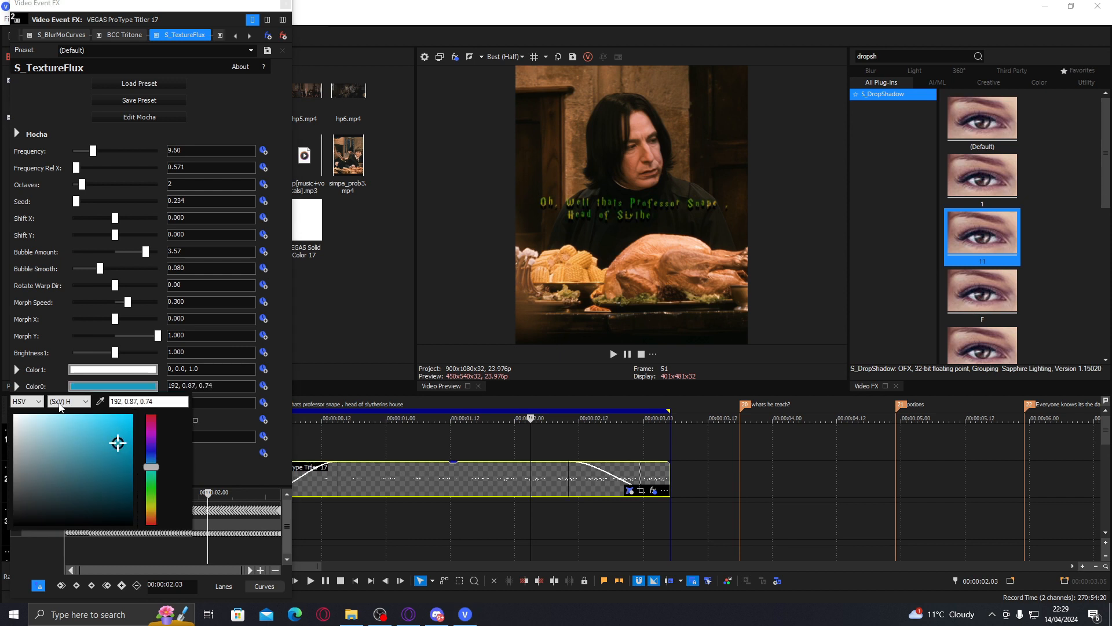
{"action": "left_click_drag", "start_coordinate": [63, 415], "coordinate": [8, 400]}
{"action": "left_click", "coordinate": [50, 344]}
{"action": "left_click", "coordinate": [369, 482]}
{"action": "left_click", "coordinate": [348, 478]}
{"action": "left_click", "coordinate": [413, 477]}
{"action": "left_click", "coordinate": [446, 483]}
{"action": "left_click", "coordinate": [466, 483]}
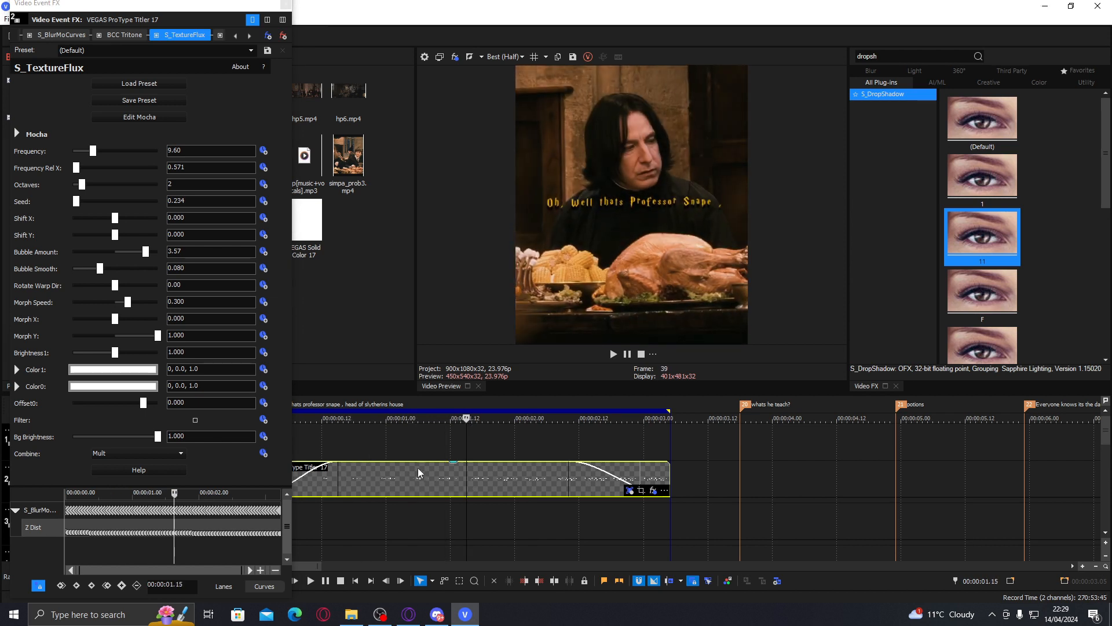
Try yellow (62, 0.9, 1.0) as Color1 of S_TextureFlux.
{"action": "left_click", "coordinate": [113, 369]}
{"action": "mouse_move", "coordinate": [116, 410]}
{"action": "left_mouse_down"}
{"action": "mouse_move", "coordinate": [152, 399]}
{"action": "mouse_move", "coordinate": [94, 388]}
{"action": "mouse_move", "coordinate": [121, 398]}
{"action": "left_mouse_up"}
{"action": "left_click_drag", "start_coordinate": [153, 508], "coordinate": [154, 490]}
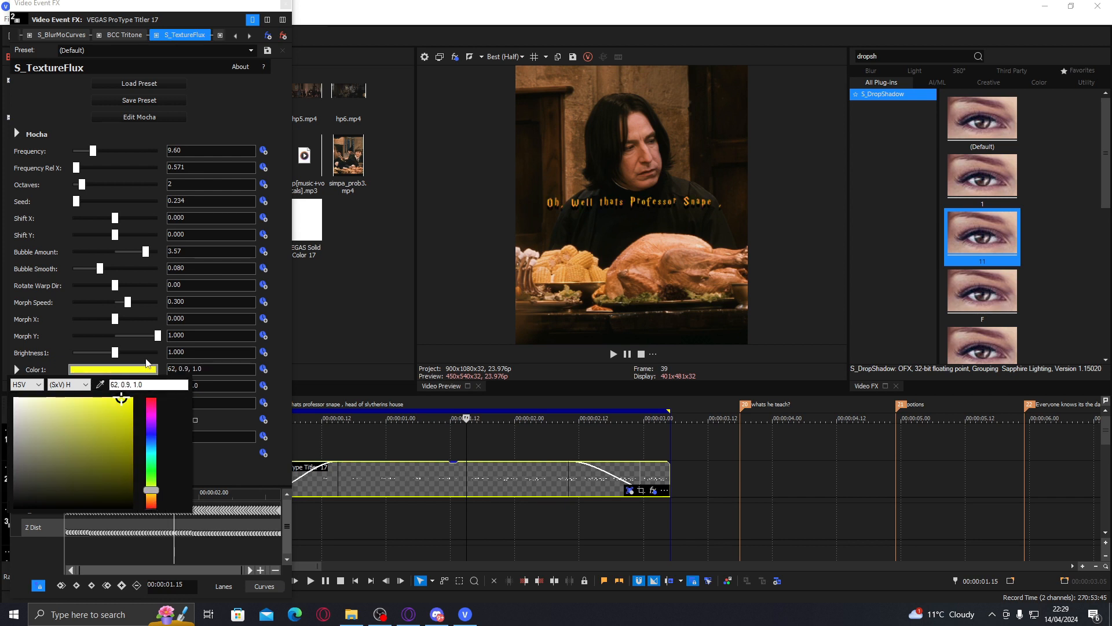
{"action": "left_click", "coordinate": [163, 346]}
Set Color0 of S_TextureFlux to golden yellow (47, 0.97, 0.87).
{"action": "left_click", "coordinate": [153, 385]}
{"action": "left_click", "coordinate": [130, 478]}
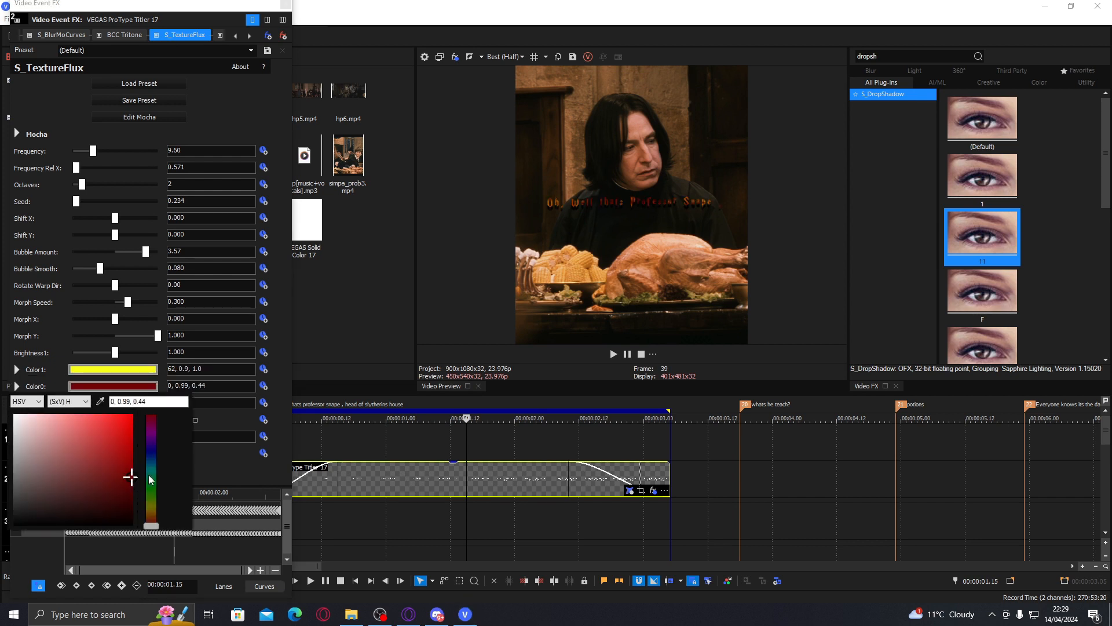
{"action": "left_click", "coordinate": [155, 510]}
{"action": "left_click_drag", "start_coordinate": [129, 440], "coordinate": [128, 428]}
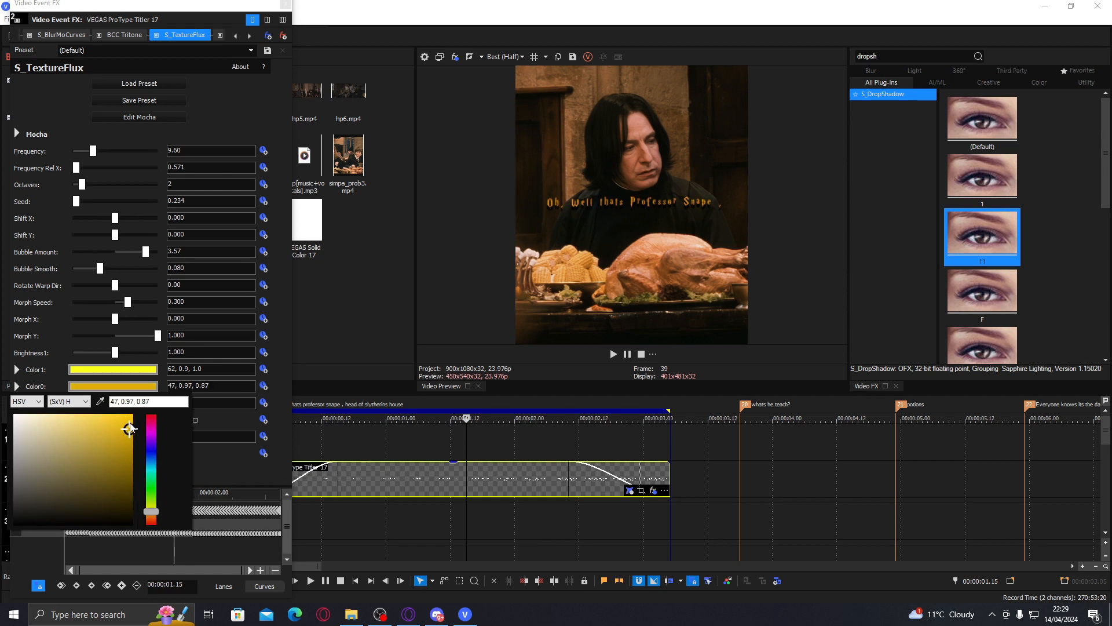
Return Color1 of S_TextureFlux to white (0, 0.0, 1.0) and play the title to around frame 45.
{"action": "left_click", "coordinate": [113, 369]}
{"action": "left_click", "coordinate": [113, 369]}
{"action": "left_click", "coordinate": [73, 399]}
{"action": "left_click_drag", "start_coordinate": [77, 401], "coordinate": [12, 395]}
{"action": "left_click", "coordinate": [42, 334]}
{"action": "left_click", "coordinate": [376, 473]}
{"action": "key", "text": "space"}
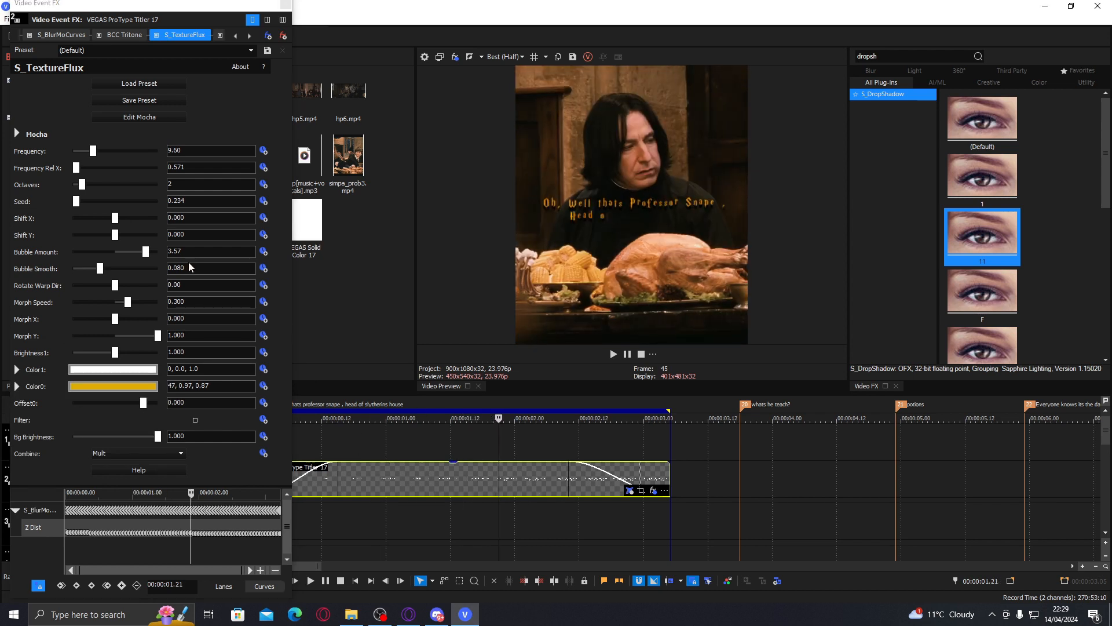
Set S_TextureFlux Frequency to 7.70 and Frequency Rel X to 1.110, and S_DropShadow opacity to 0.884 with both shifts at -0.003.
{"action": "left_click_drag", "start_coordinate": [93, 151], "coordinate": [89, 151]}
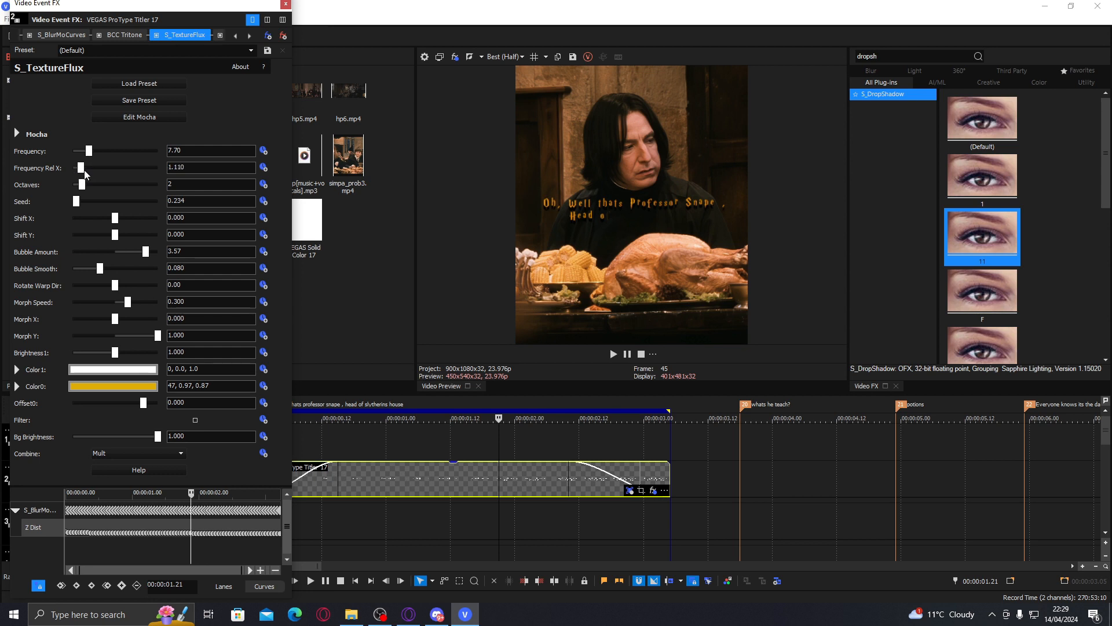
{"action": "left_click", "coordinate": [250, 36]}
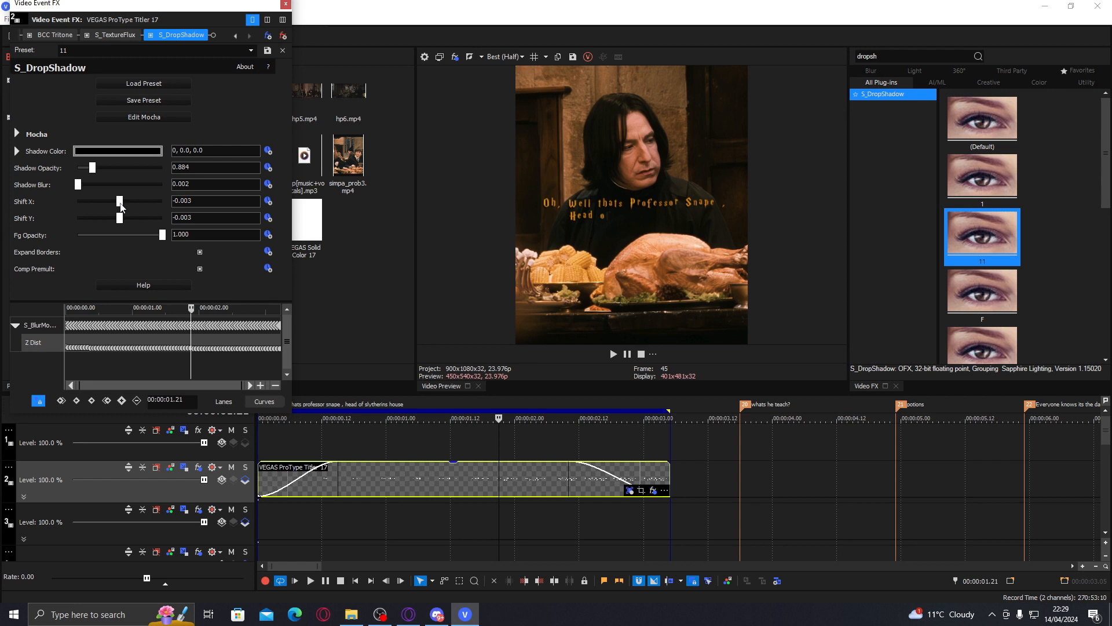
Search the effects for "ignite sup" and add Ignite Super Glow with the "set" preset between S_TextureFlux and S_DropShadow.
{"action": "left_click", "coordinate": [738, 55]}
{"action": "type", "text": "ign"}
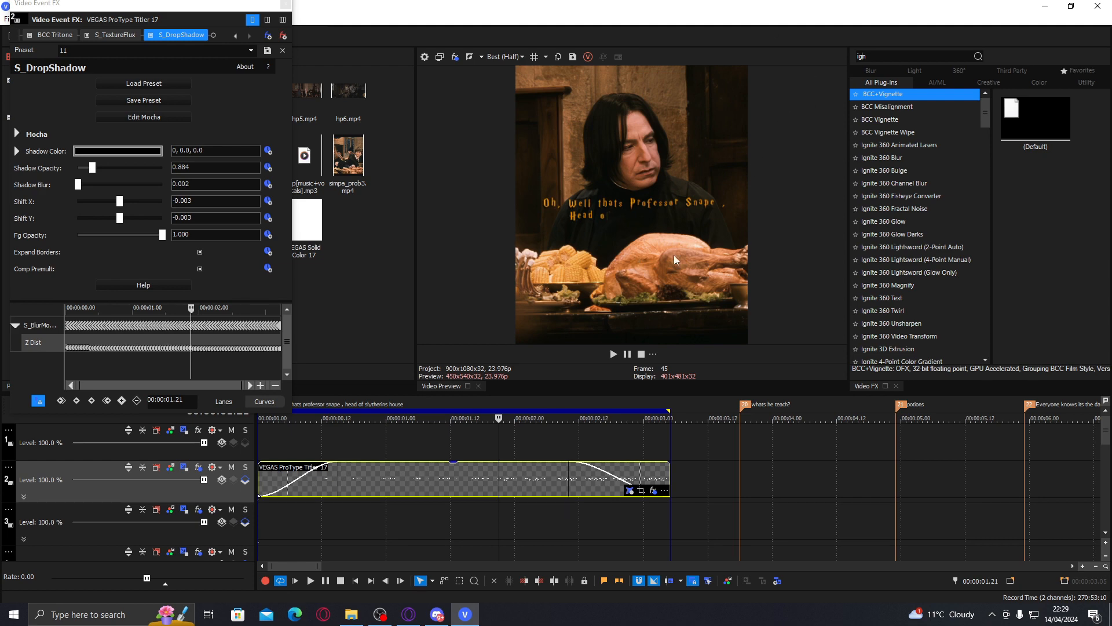
{"action": "type", "text": "ite sup"}
{"action": "left_click_drag", "start_coordinate": [1104, 445], "coordinate": [1103, 456]}
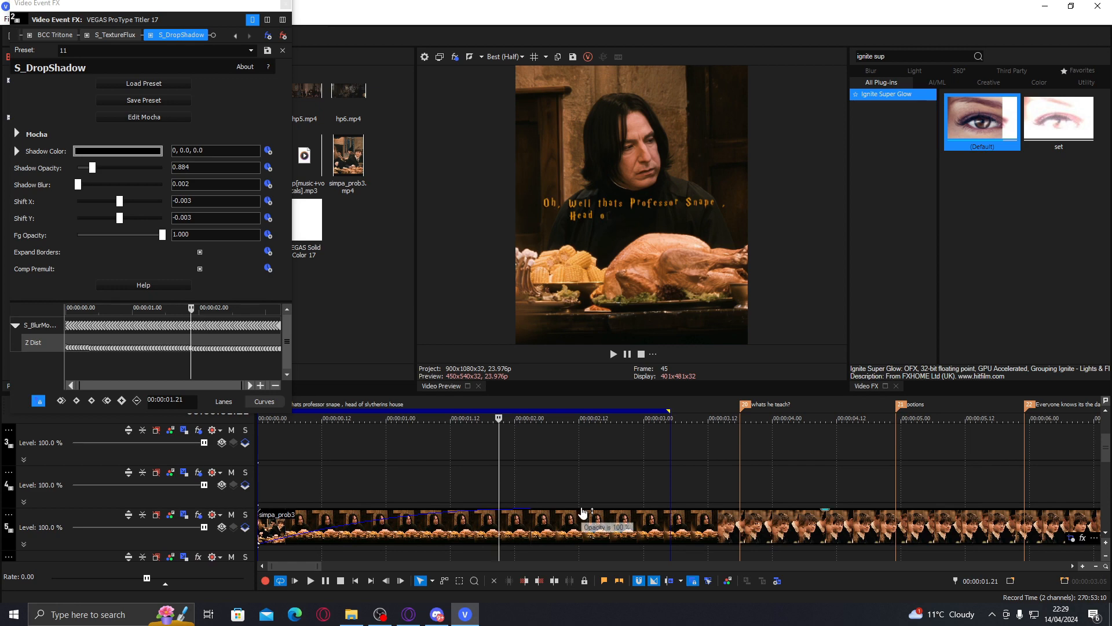
{"action": "scroll", "coordinate": [582, 513], "scroll_direction": "up", "scroll_amount": 3}
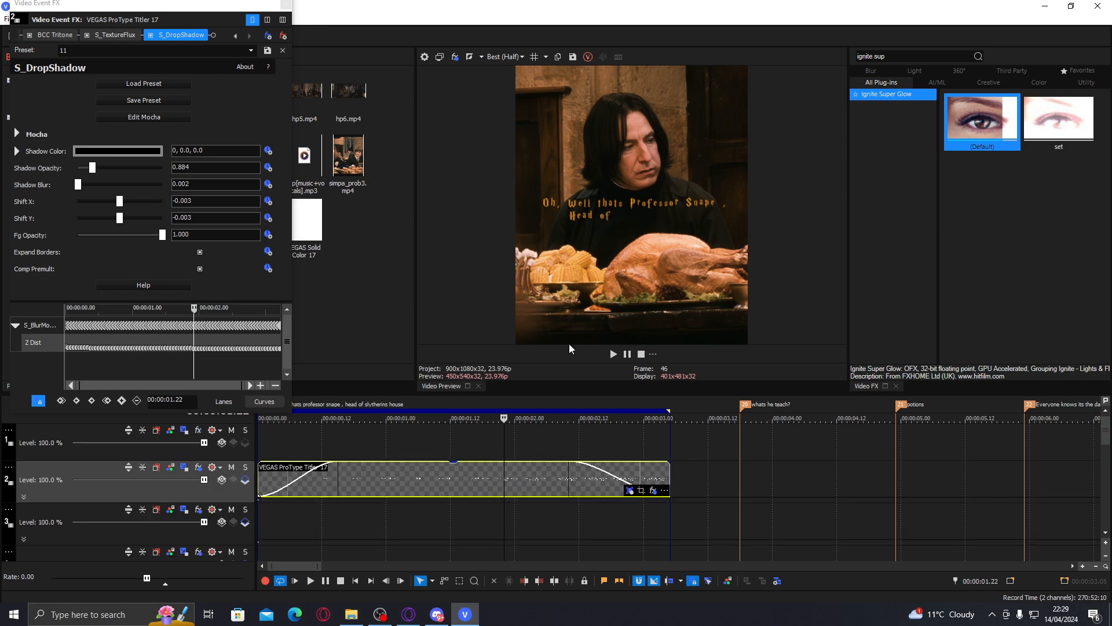
{"action": "left_click_drag", "start_coordinate": [1059, 119], "coordinate": [153, 38]}
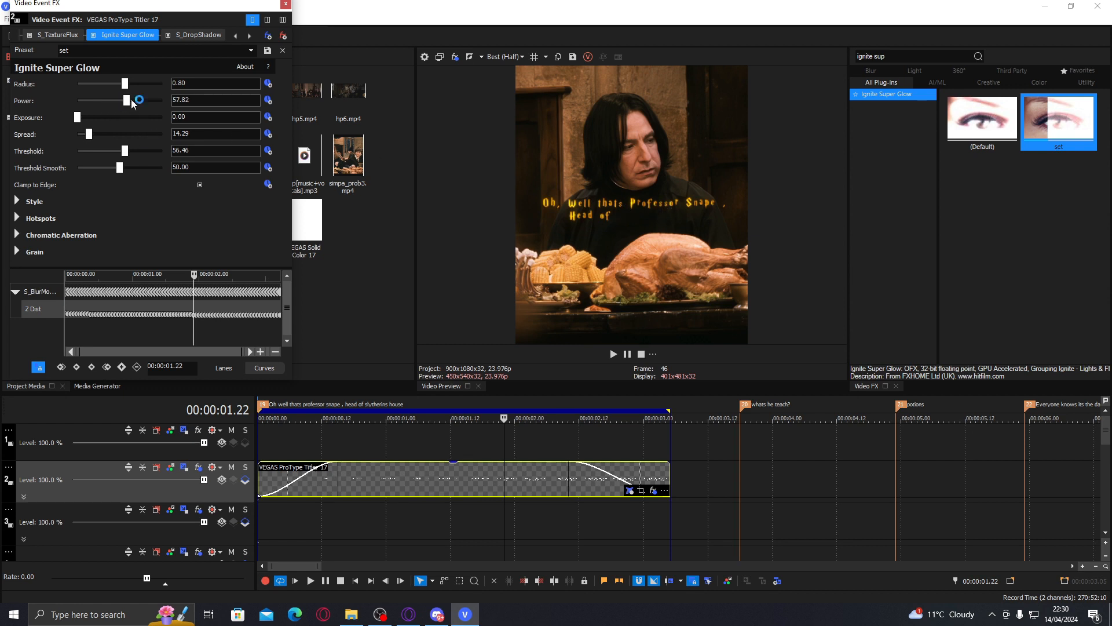
Set the Ignite Super Glow Power to 63.27 and its Threshold to 47.62.
{"action": "left_click_drag", "start_coordinate": [132, 99], "coordinate": [130, 99]}
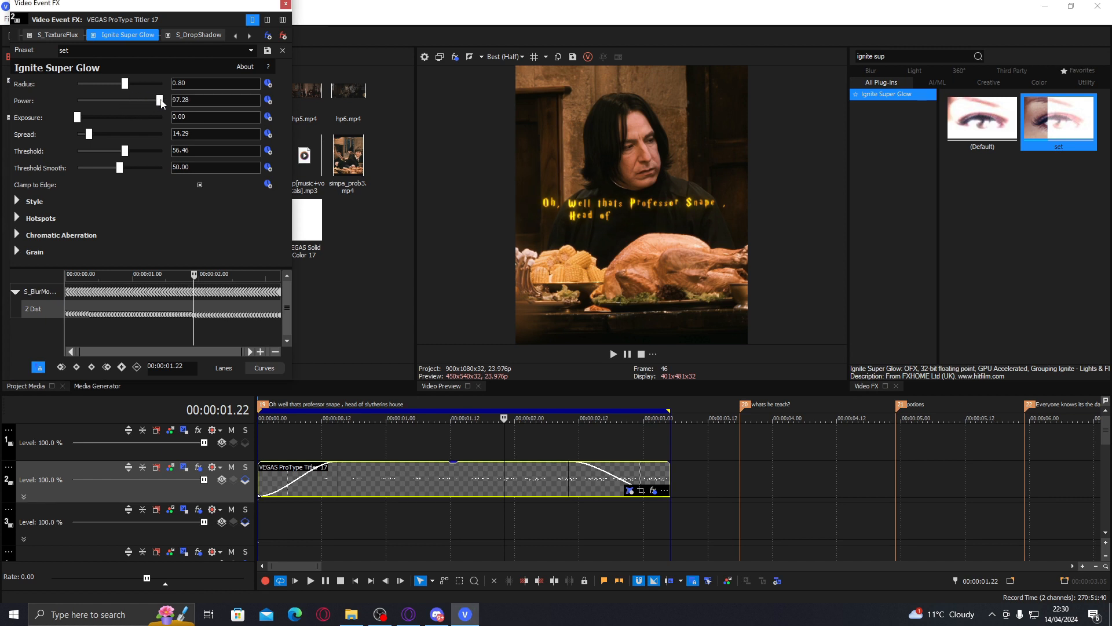
{"action": "left_click_drag", "start_coordinate": [134, 102], "coordinate": [132, 101]}
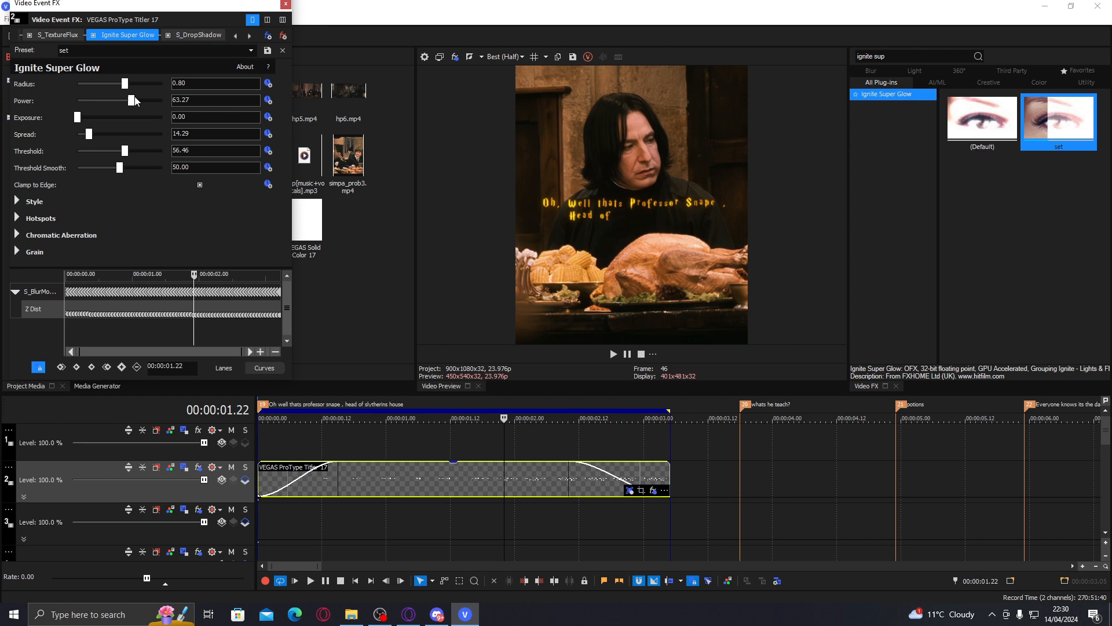
{"action": "left_click", "coordinate": [99, 151]}
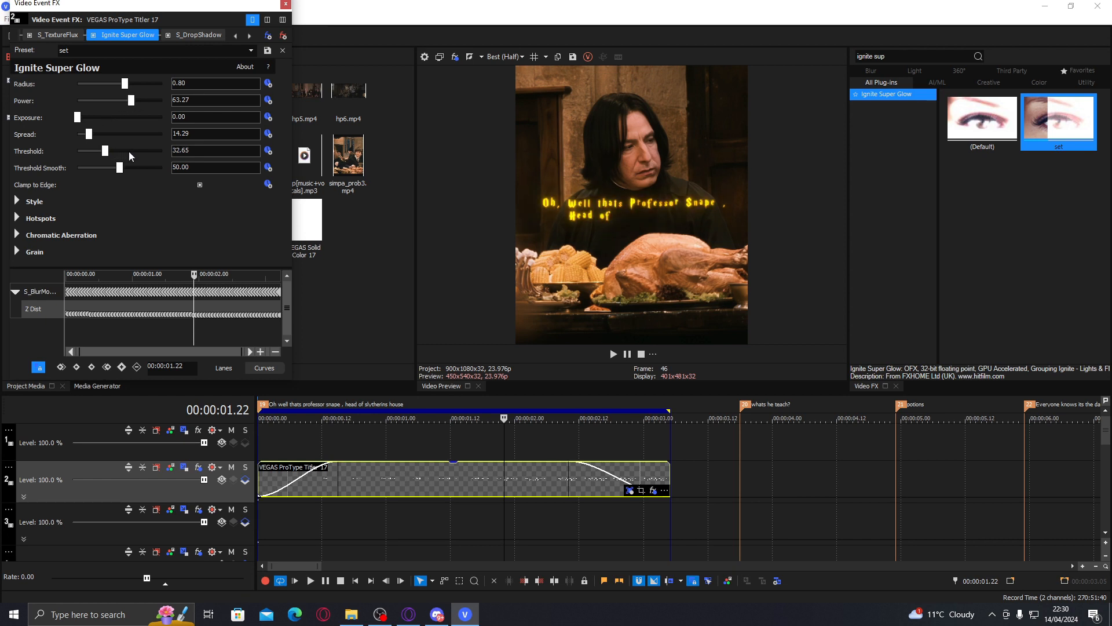
{"action": "left_click", "coordinate": [117, 152]}
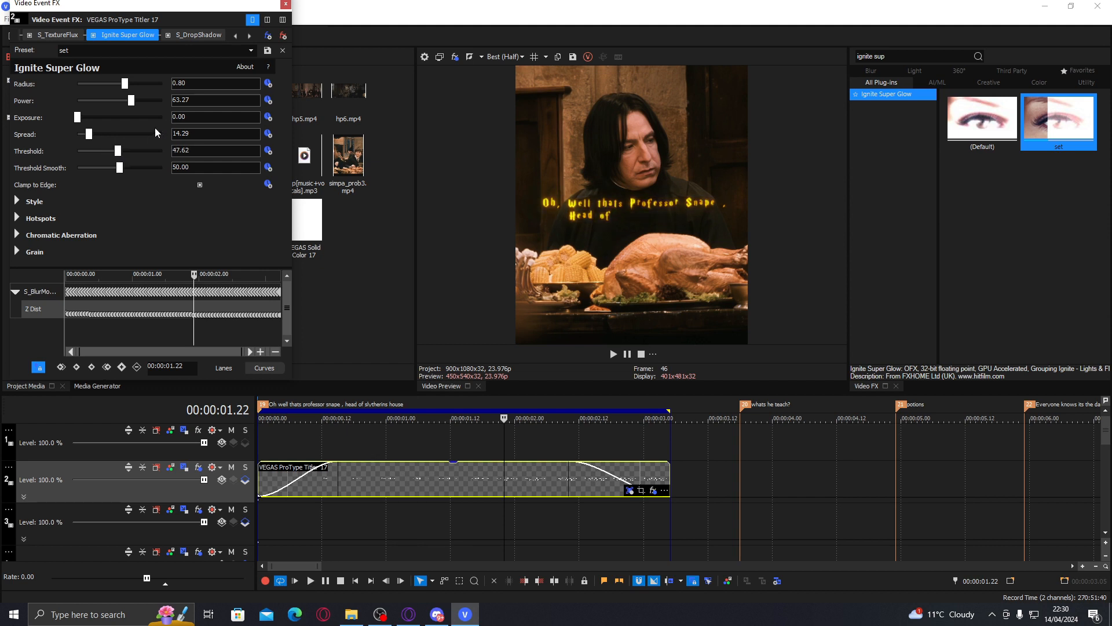
Check the glow at Best (Full) preview quality, close the effect settings, and lower the preview to Best (Quarter).
{"action": "left_click", "coordinate": [513, 56]}
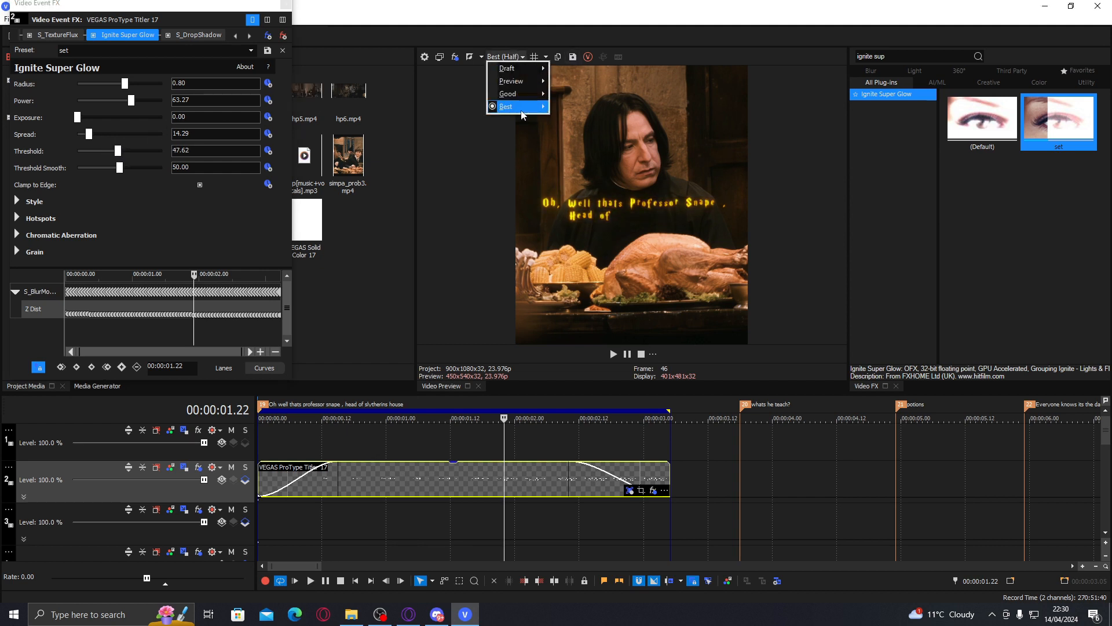
{"action": "left_click", "coordinate": [579, 116]}
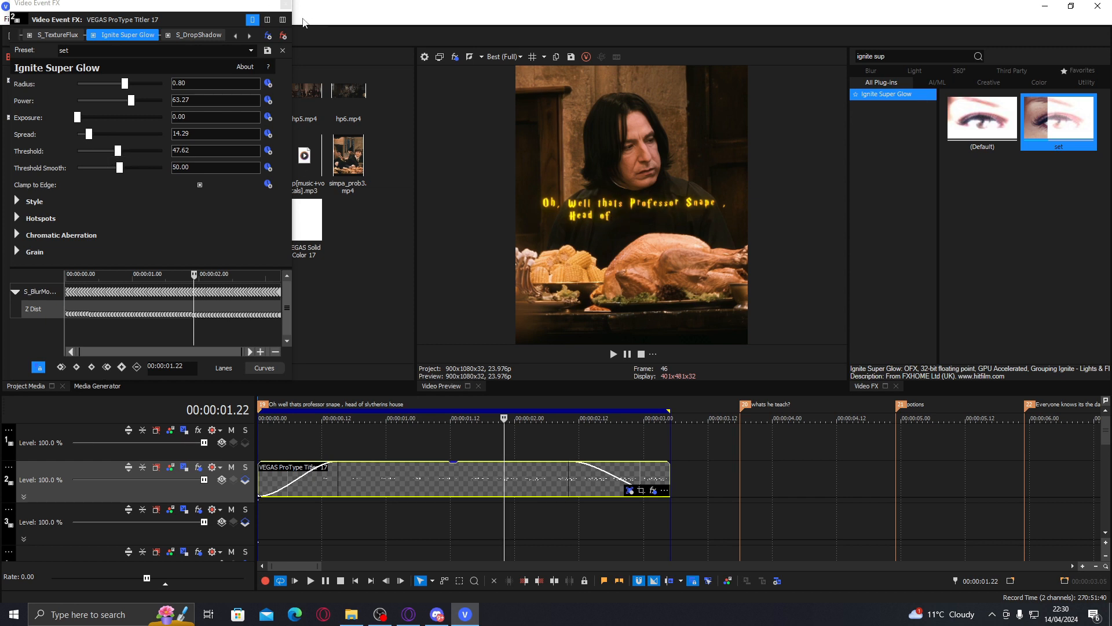
{"action": "left_click", "coordinate": [286, 5]}
{"action": "left_click", "coordinate": [512, 56]}
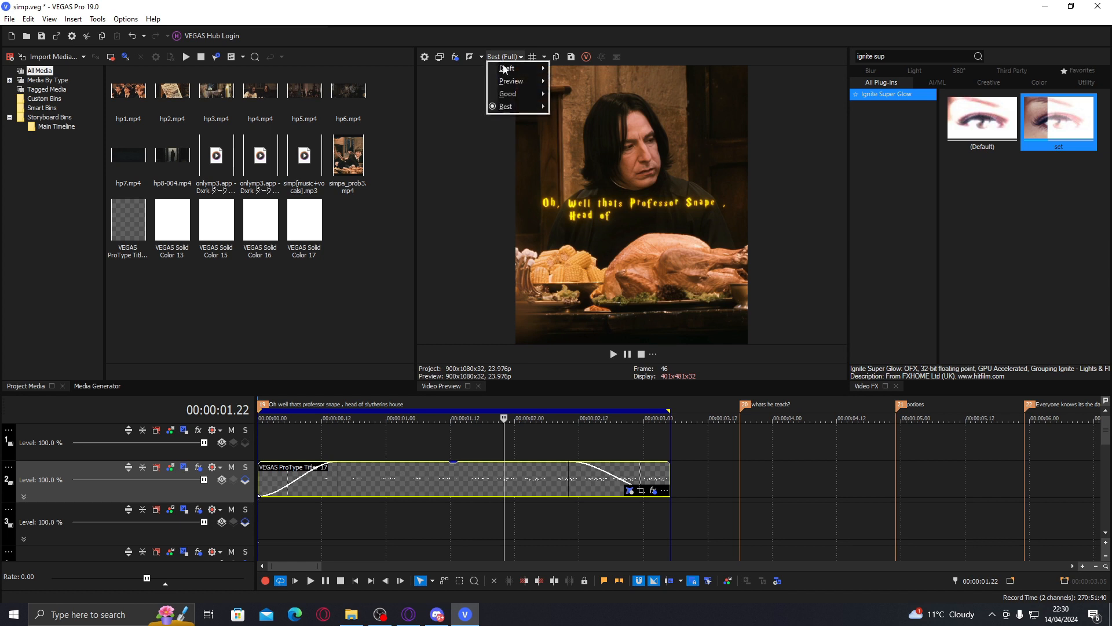
{"action": "mouse_move", "coordinate": [527, 112]}
{"action": "left_click", "coordinate": [567, 143]}
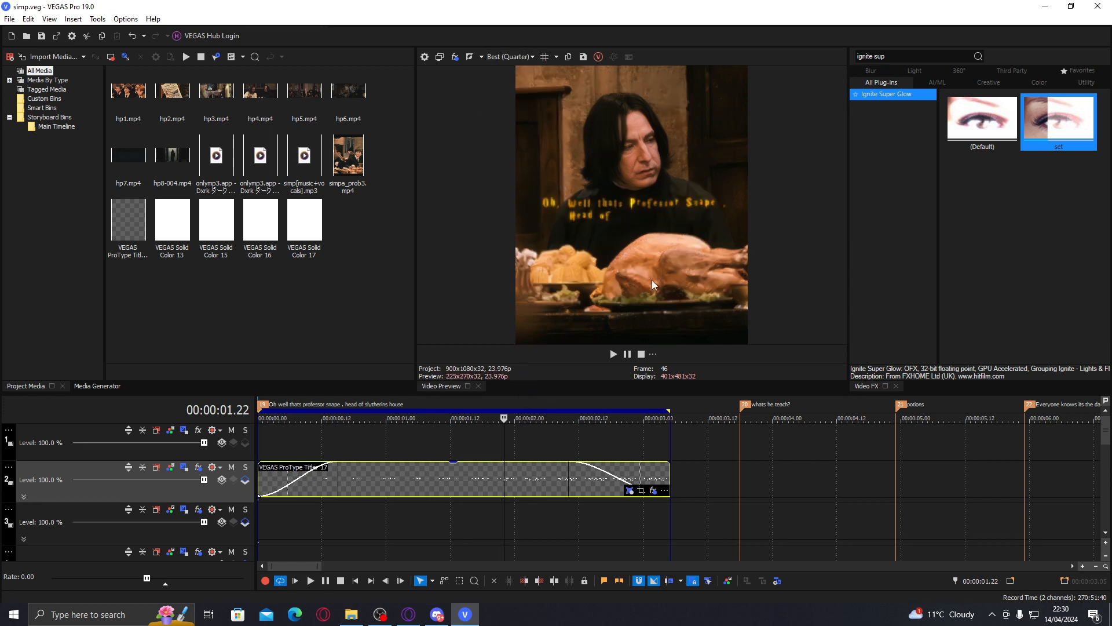
Play back the glowing title from frame 21 to check the combined effects.
{"action": "left_click", "coordinate": [370, 440]}
{"action": "key", "text": "space"}
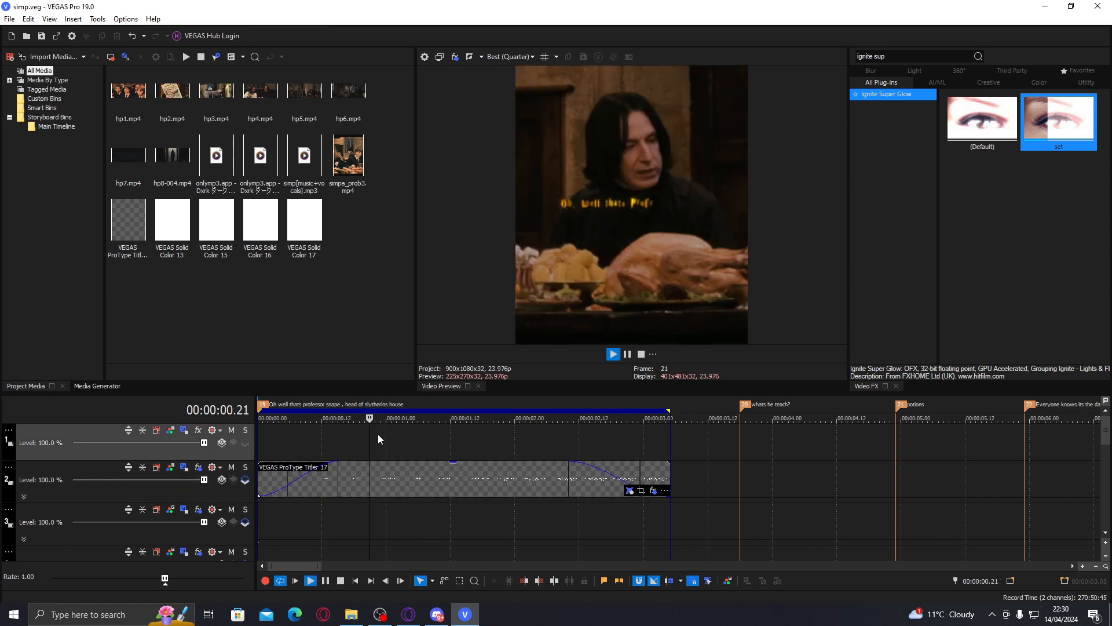
{"action": "scroll", "coordinate": [422, 444], "scroll_direction": "down", "scroll_amount": 2}
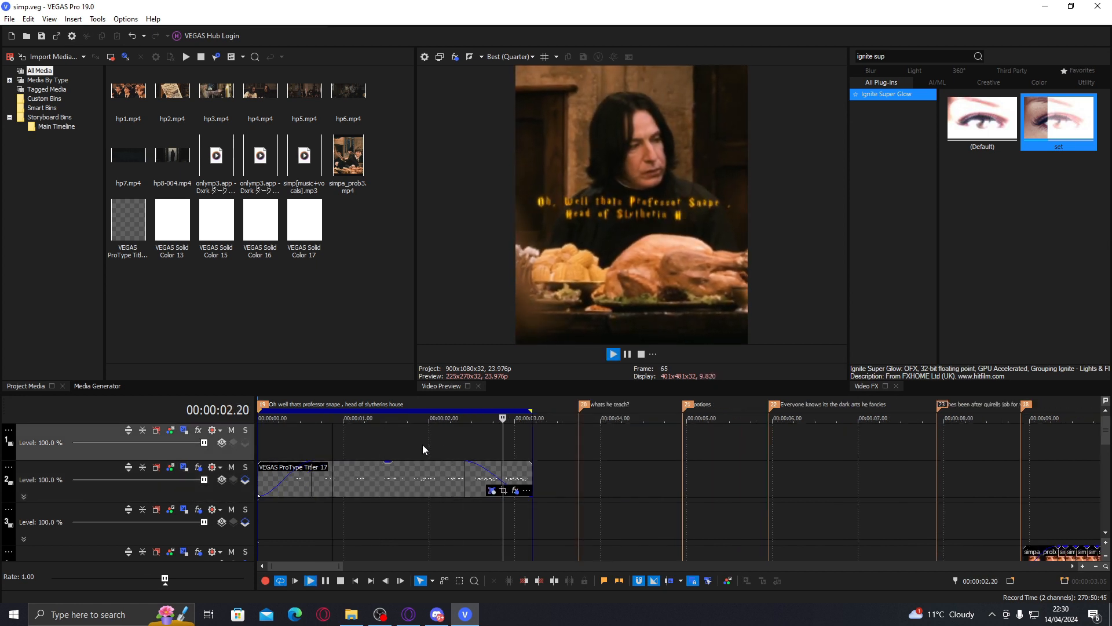
{"action": "key", "text": "space"}
Duplicate the finished title at the "whats he teach?" marker as a new copy of the source media and trim it to end at the potions marker.
{"action": "left_click", "coordinate": [439, 476]}
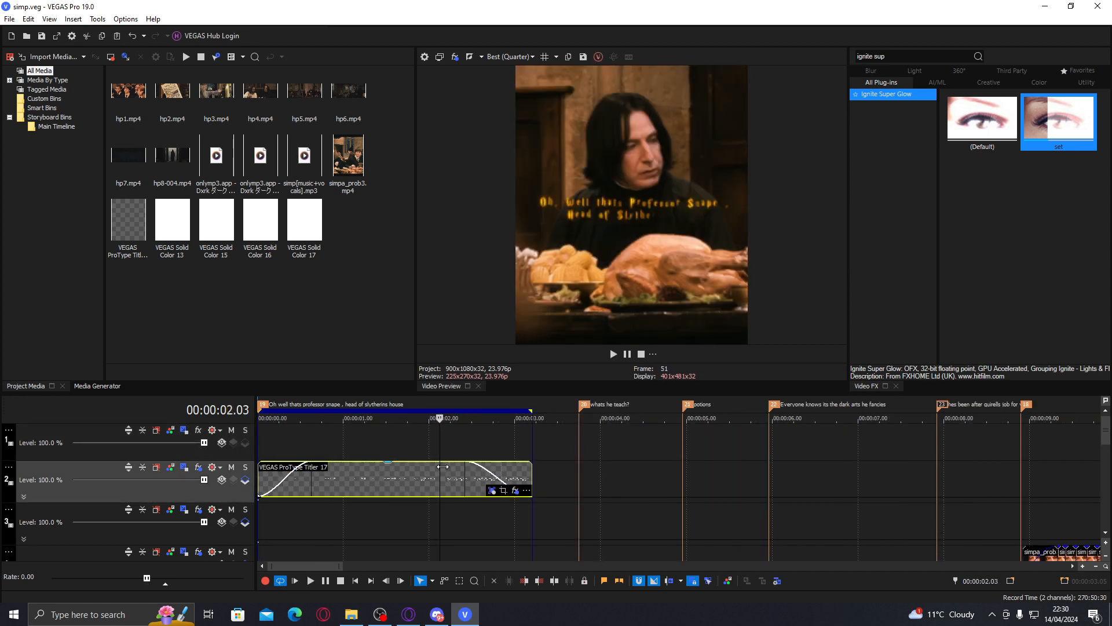
{"action": "left_click", "coordinate": [579, 453]}
{"action": "key", "text": "ctrl+v"}
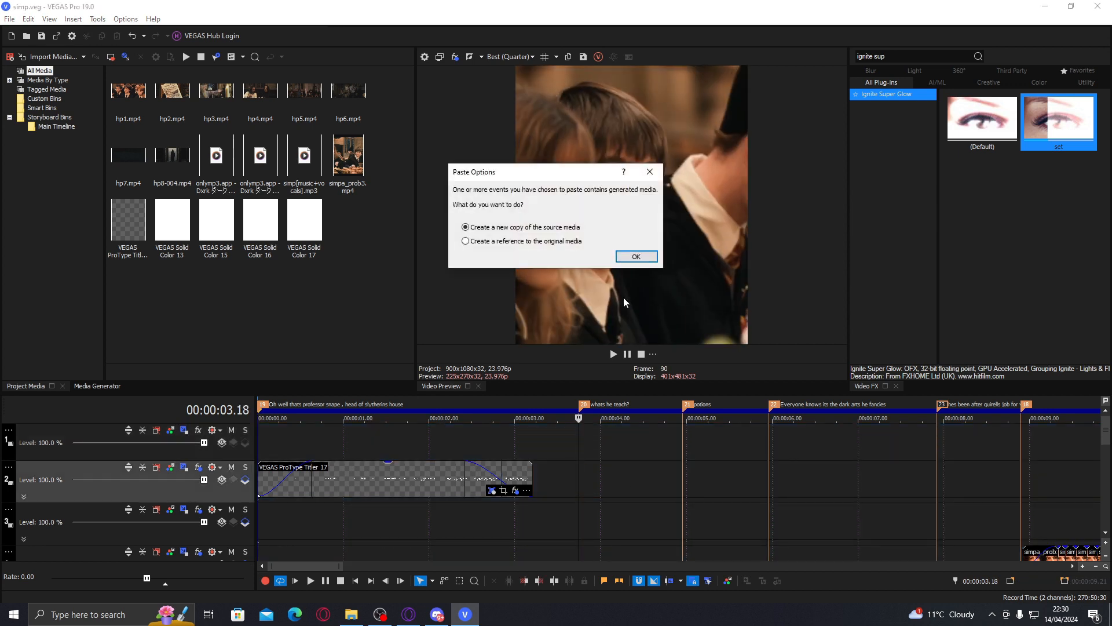
{"action": "left_click", "coordinate": [636, 256]}
{"action": "left_click", "coordinate": [668, 478]}
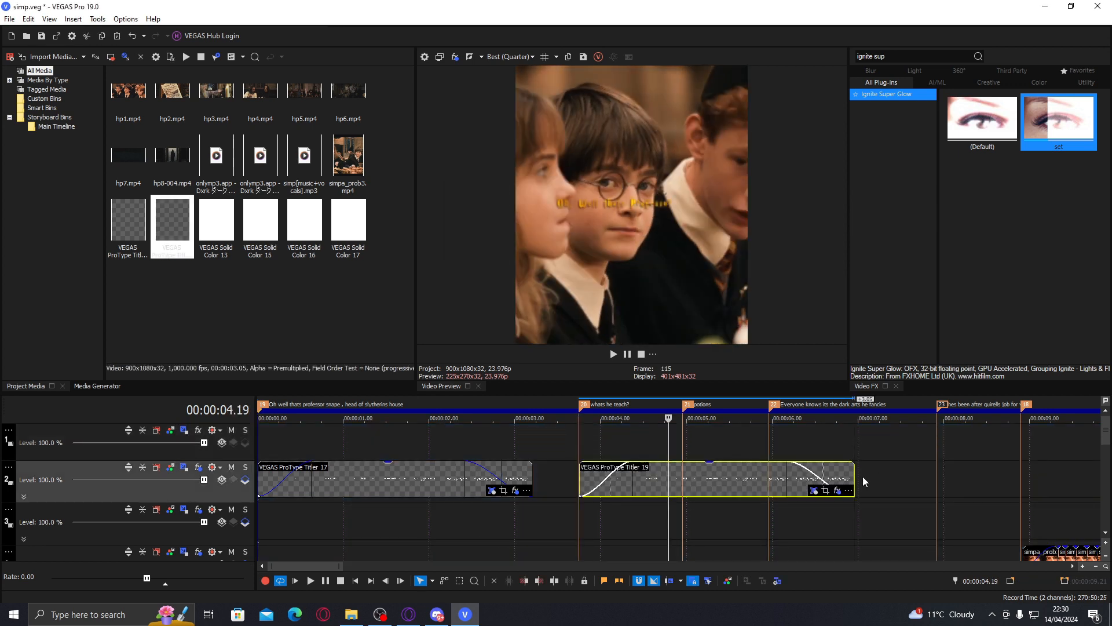
{"action": "left_click_drag", "start_coordinate": [838, 474], "coordinate": [682, 474]}
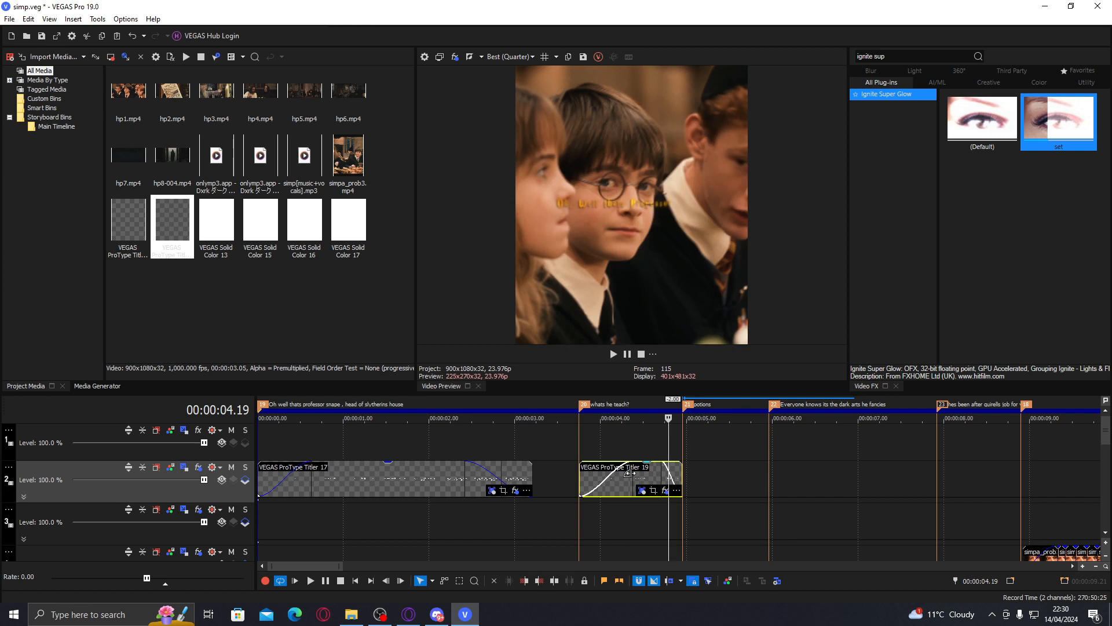
Paste the title at the potions marker as a new copy of the source media, trimmed to end at the "Everyone knows its the dark arts he fancies" marker.
{"action": "left_click", "coordinate": [682, 476]}
{"action": "key", "text": "ctrl+v"}
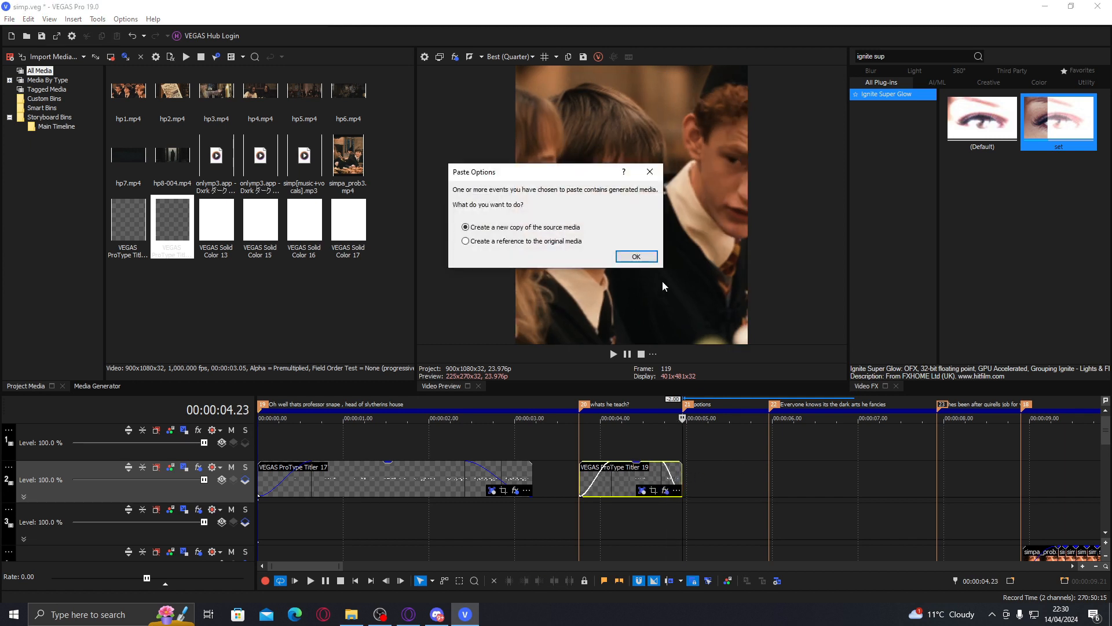
{"action": "left_click", "coordinate": [653, 259]}
{"action": "left_click_drag", "start_coordinate": [957, 472], "coordinate": [768, 472]}
{"action": "left_click", "coordinate": [768, 473]}
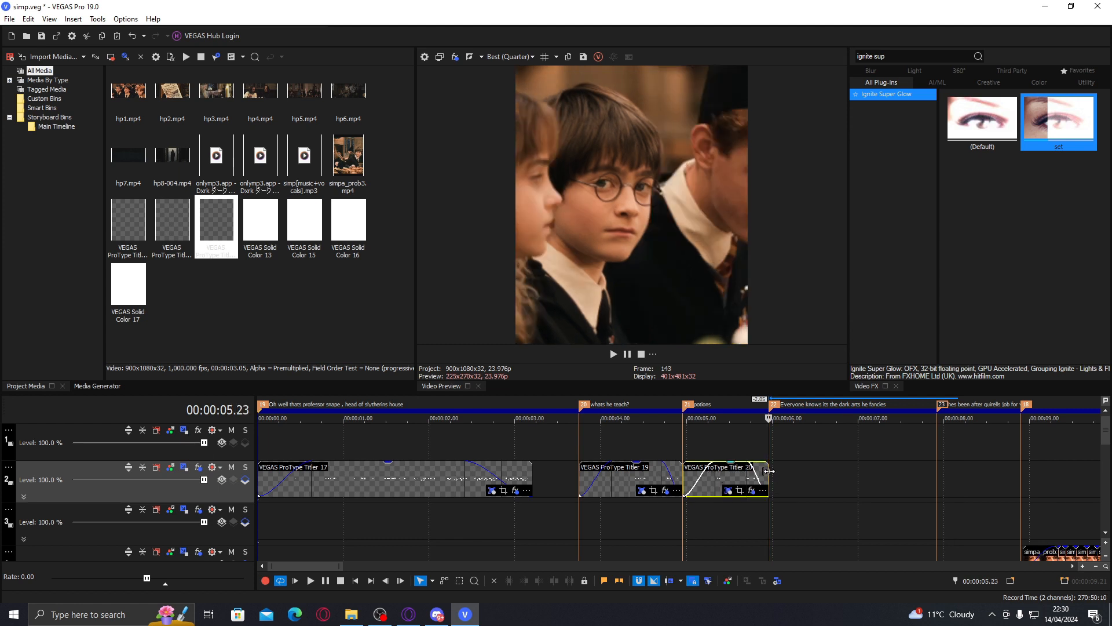
Paste another new copy of the title at the "Everyone knows" marker and trim it to end at the "hes been after quirells job" marker.
{"action": "key", "text": "ctrl+v"}
{"action": "key", "text": "Return"}
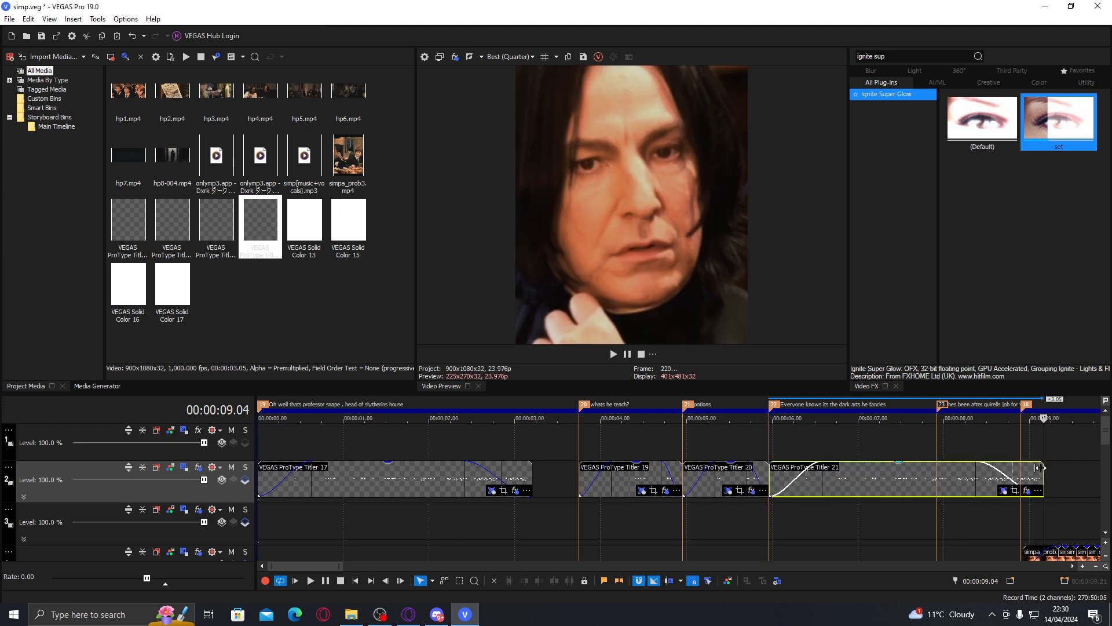
{"action": "left_click_drag", "start_coordinate": [1041, 473], "coordinate": [937, 474]}
Paste a new title copy at the "hes been after quirells job" marker and trim it to the end of the loop region.
{"action": "key", "text": "ctrl+v"}
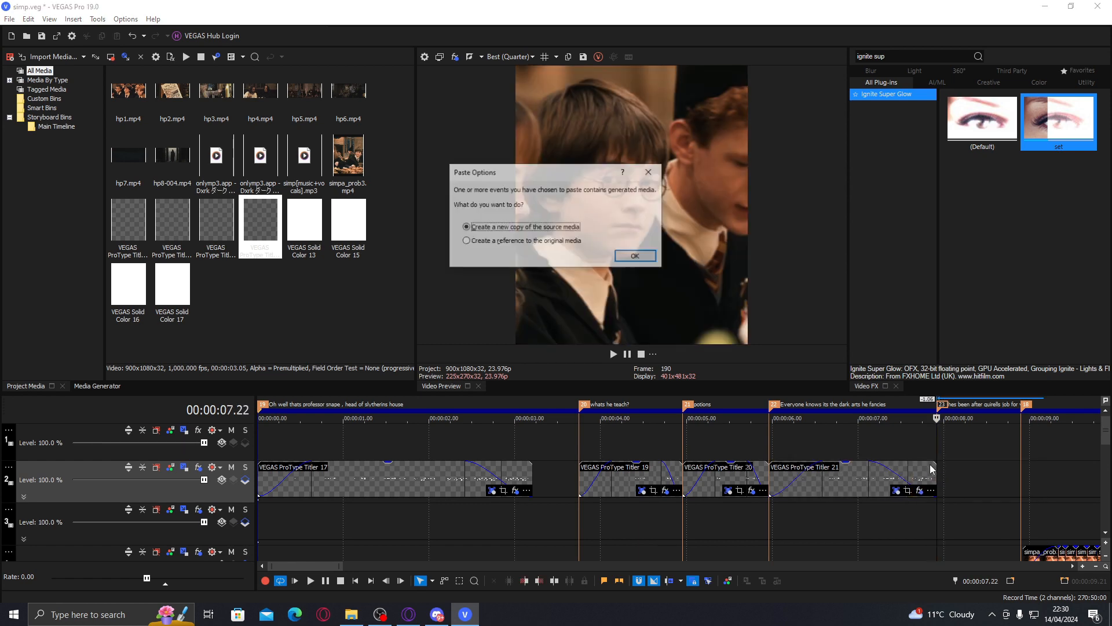
{"action": "left_click", "coordinate": [625, 260]}
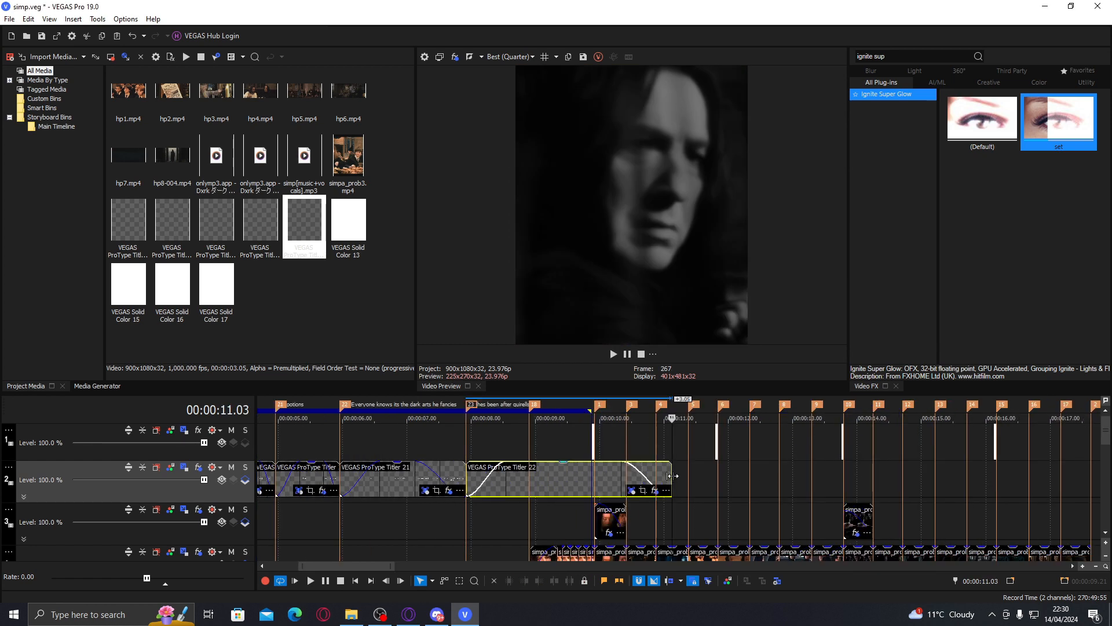
{"action": "left_click_drag", "start_coordinate": [614, 474], "coordinate": [592, 474]}
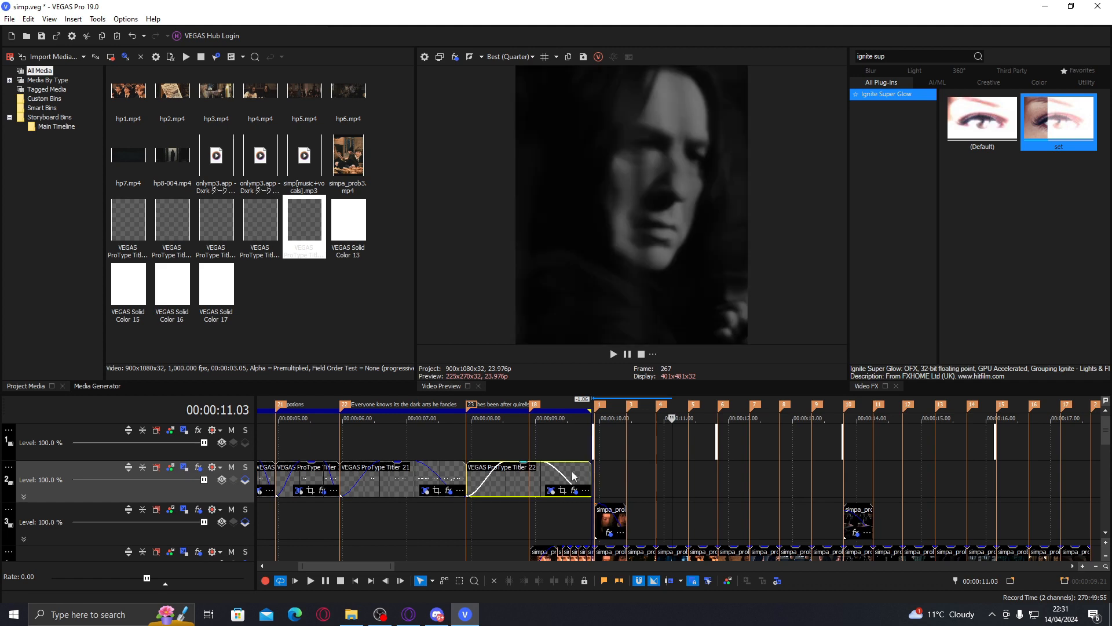
Open the generator settings of the title at the "whats he teach?" marker and match its media length to the event.
{"action": "left_click", "coordinate": [352, 435]}
{"action": "scroll", "coordinate": [353, 435], "scroll_direction": "up", "scroll_amount": 1}
{"action": "left_click", "coordinate": [525, 477]}
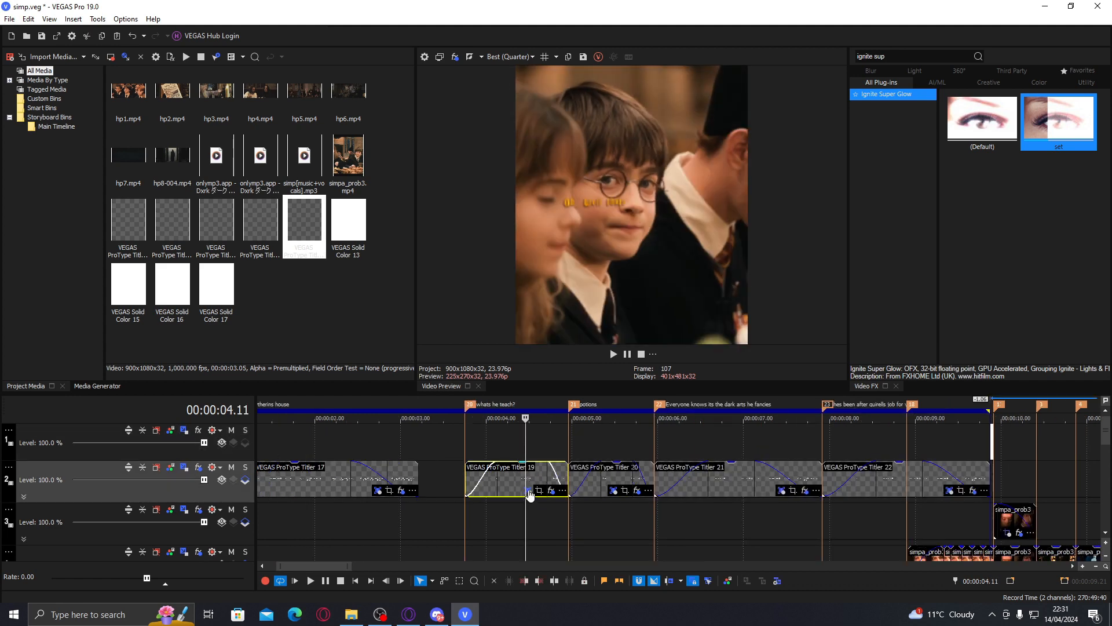
{"action": "left_click", "coordinate": [529, 490]}
{"action": "left_click", "coordinate": [496, 60]}
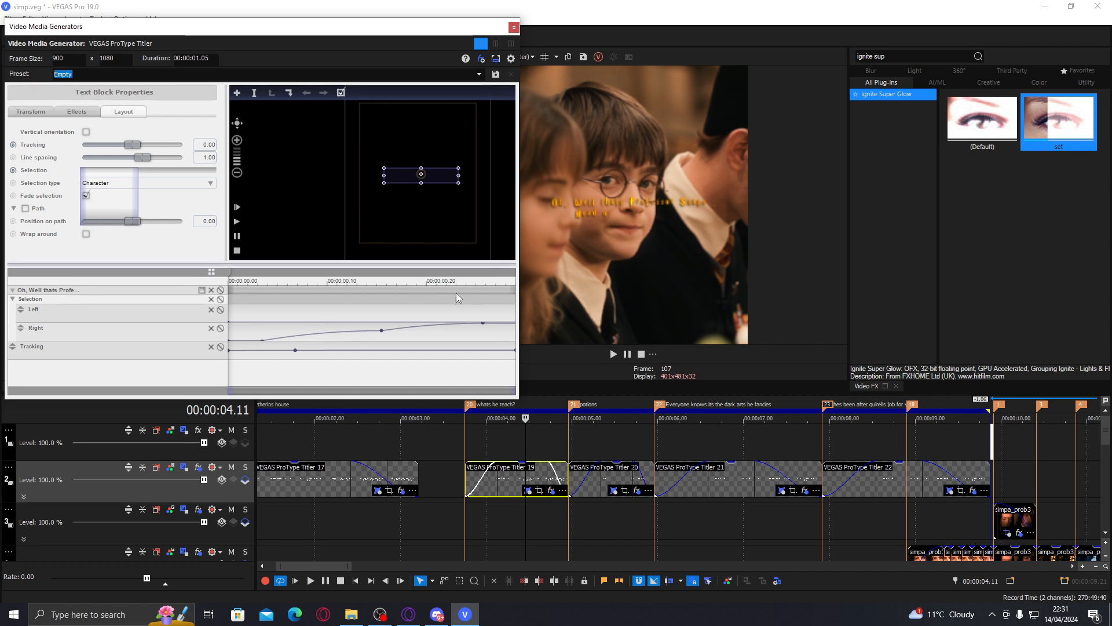
{"action": "left_click", "coordinate": [361, 301]}
{"action": "left_click", "coordinate": [381, 330]}
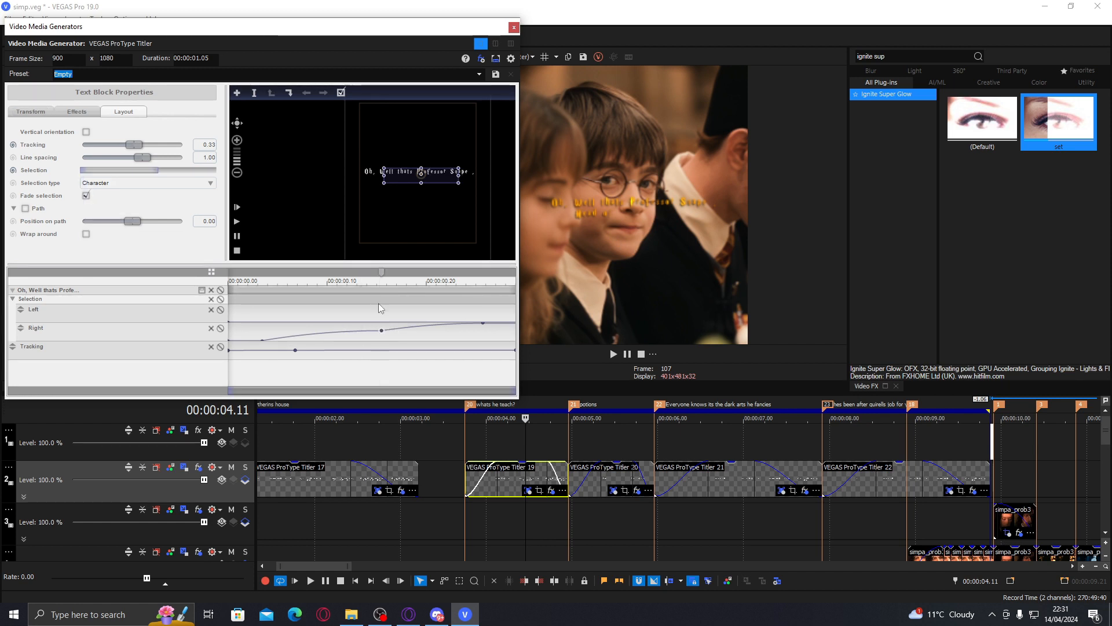
Replace the text of the title at the "whats he teach?" marker with "Whats he teach?".
{"action": "double_click", "coordinate": [446, 175]}
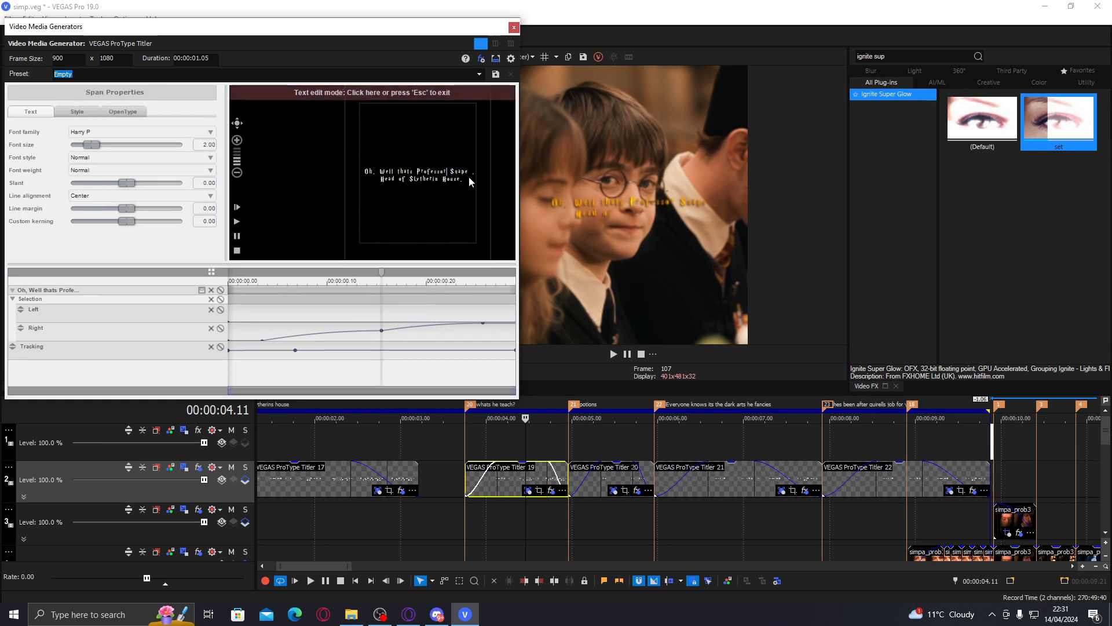
{"action": "left_click_drag", "start_coordinate": [481, 182], "coordinate": [427, 182]}
{"action": "left_click_drag", "start_coordinate": [474, 179], "coordinate": [322, 148]}
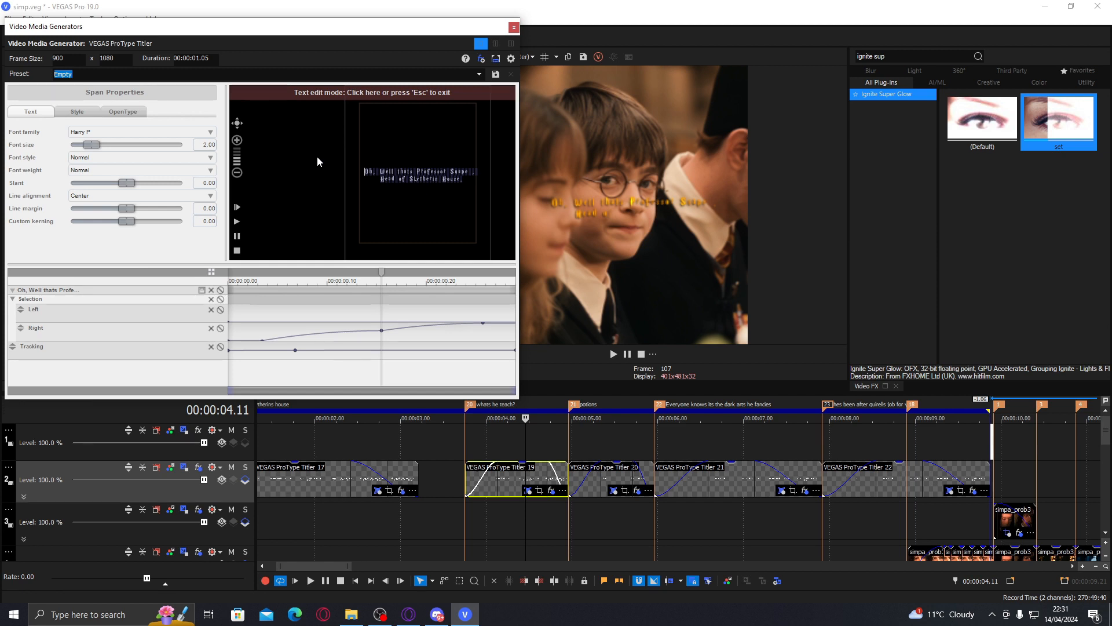
{"action": "type", "text": "W"}
{"action": "type", "text": "ht"}
{"action": "type", "text": "ts"}
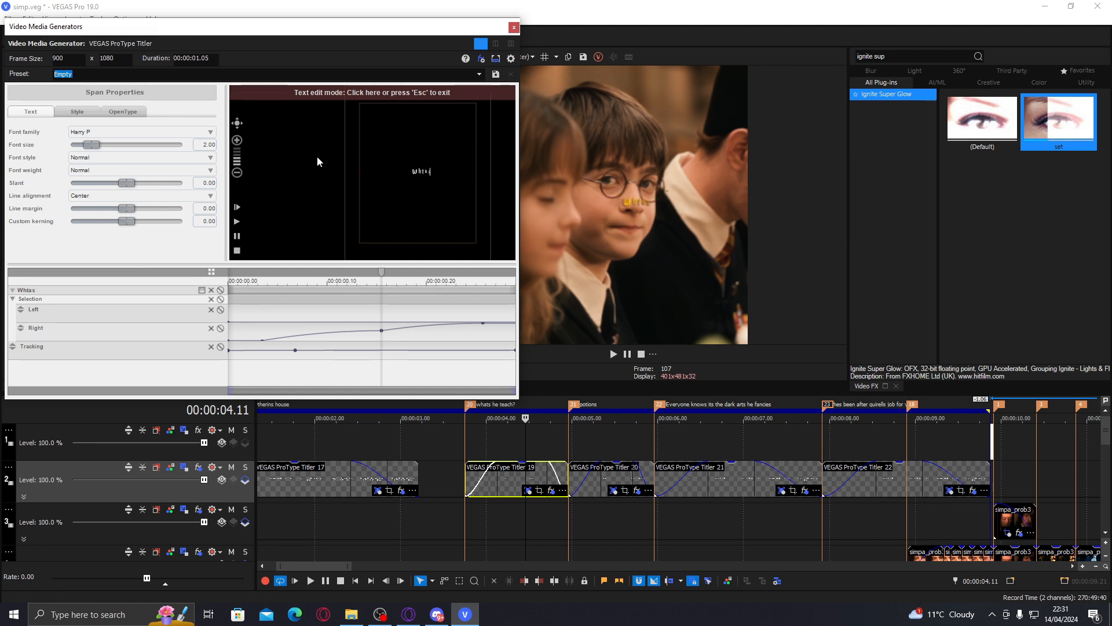
{"action": "type", "text": " he teach?"}
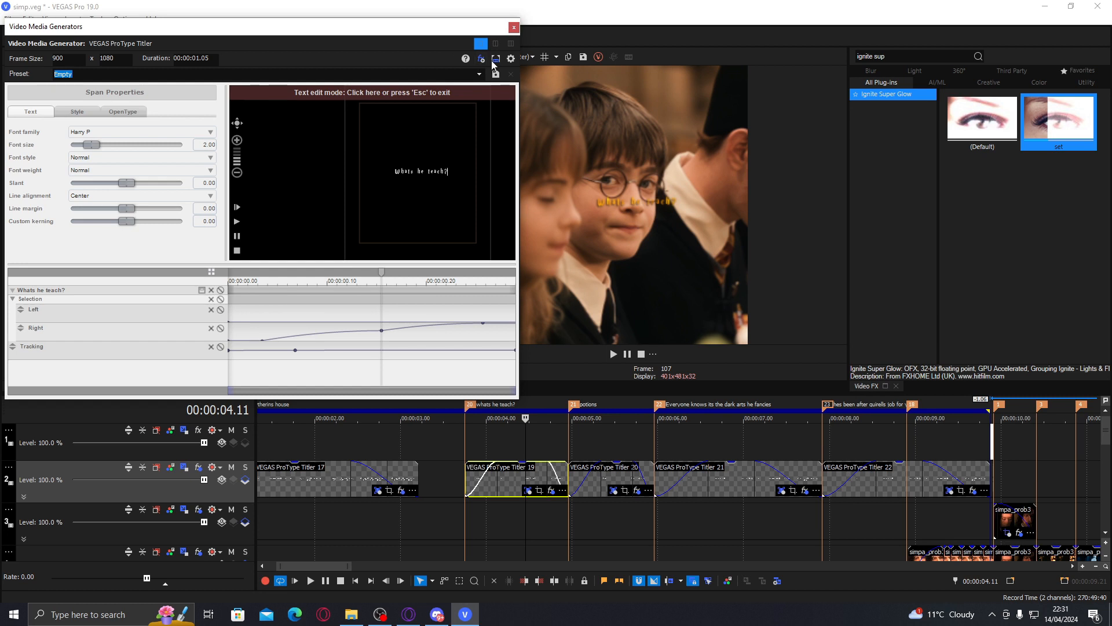
{"action": "key", "text": "BackSpace"}
{"action": "key", "text": "BackSpace"}
{"action": "key", "text": "BackSpace"}
{"action": "key", "text": "BackSpace"}
{"action": "key", "text": "BackSpace"}
{"action": "key", "text": "BackSpace"}
Delete the middle Right selection keyframe and stretch the text reveal from the title's start to its end.
{"action": "right_click", "coordinate": [381, 330]}
{"action": "left_click", "coordinate": [412, 336]}
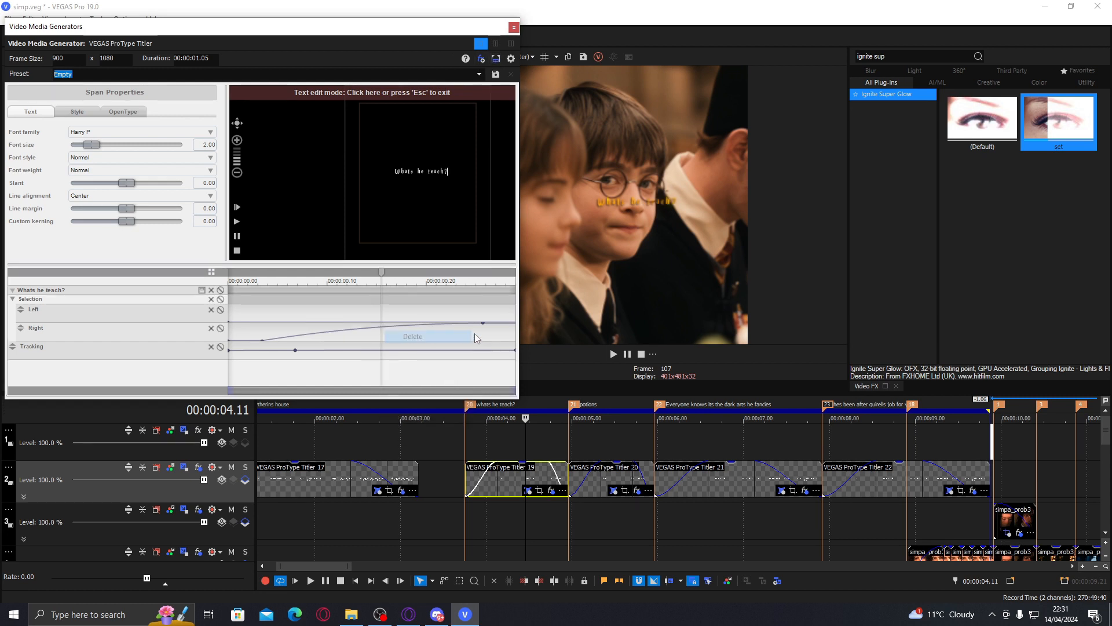
{"action": "left_click_drag", "start_coordinate": [262, 340], "coordinate": [232, 328]}
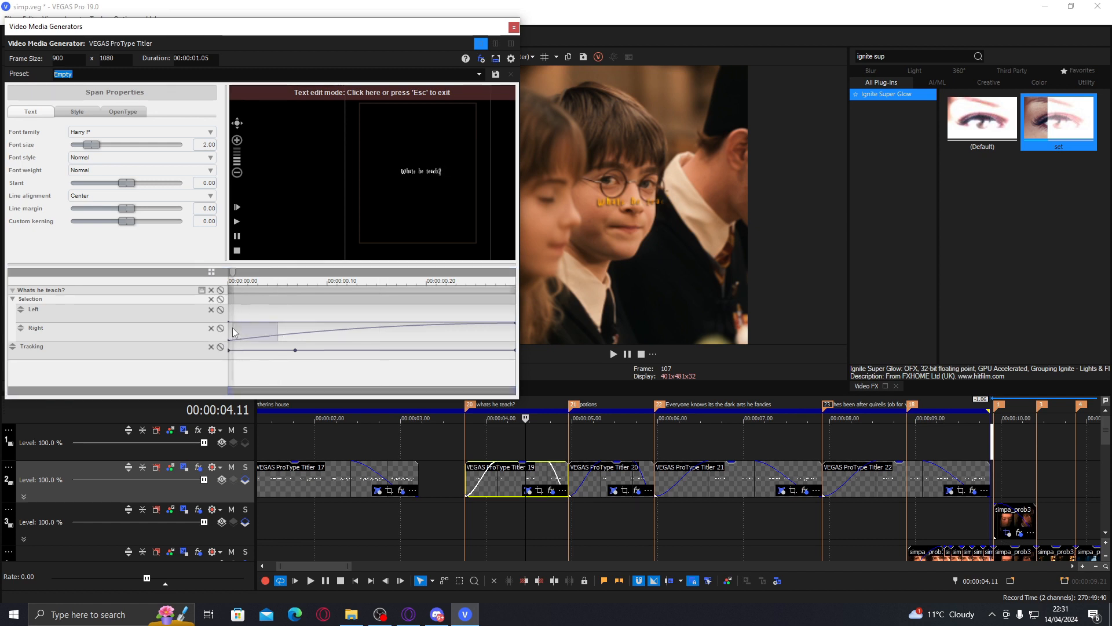
Play back the "Whats he teach?" title from just before its marker to check its timing against the audio.
{"action": "left_click", "coordinate": [470, 443]}
{"action": "key", "text": "space"}
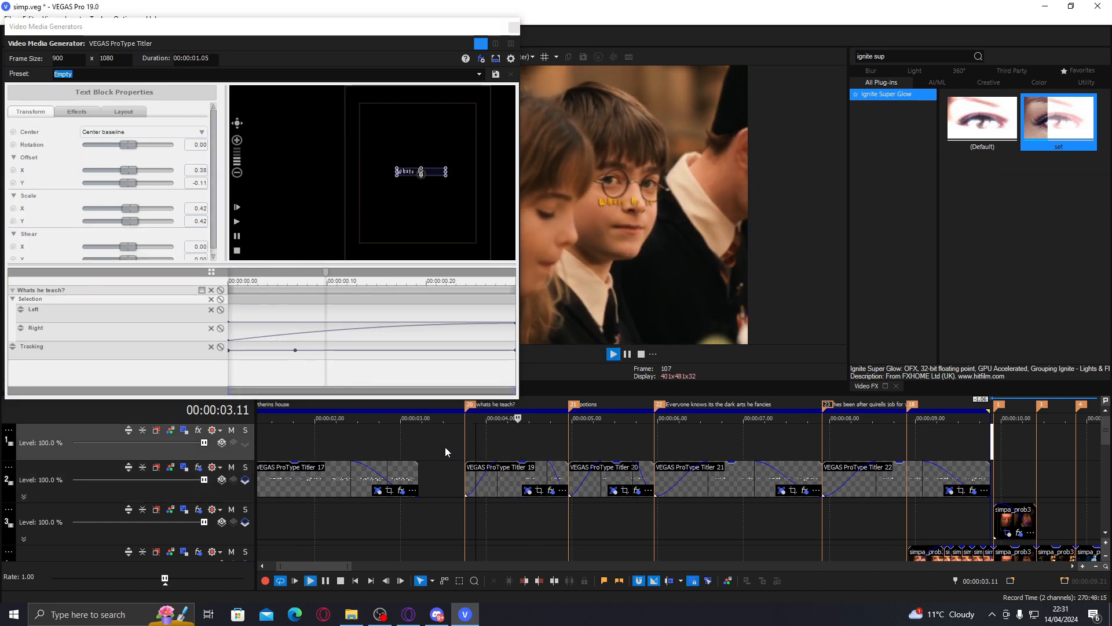
{"action": "left_click", "coordinate": [447, 443]}
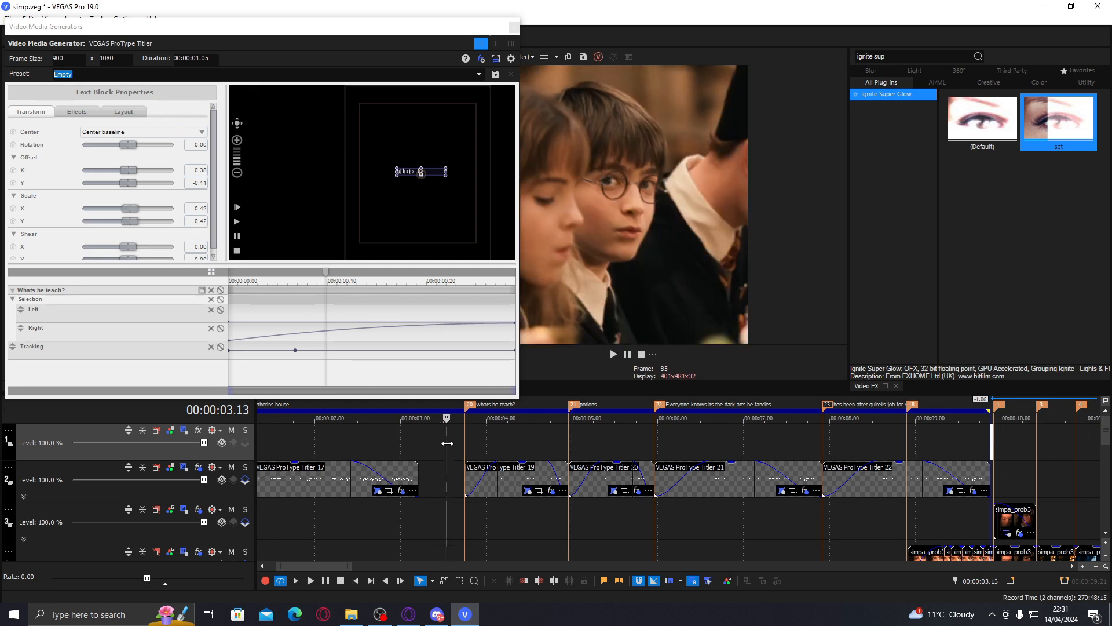
{"action": "key", "text": "space"}
{"action": "key", "text": "space"}
{"action": "left_click", "coordinate": [453, 455]}
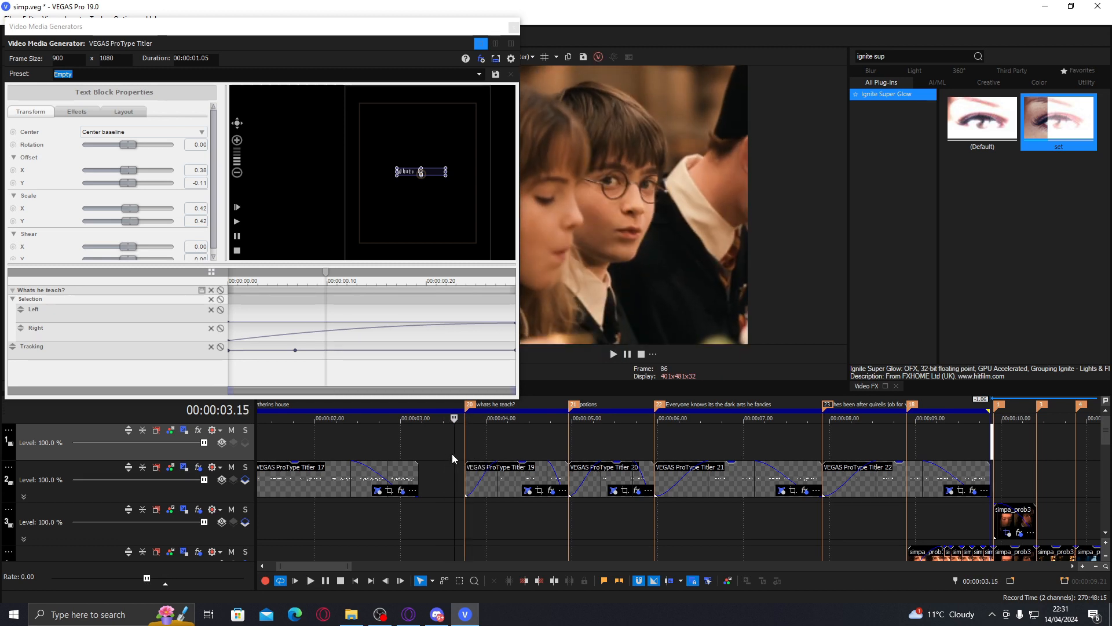
Move the "Whats he teach?" title's start and its marker back to about 00:00:03.14, and match the media length to the event.
{"action": "left_click_drag", "start_coordinate": [478, 472], "coordinate": [463, 472]}
{"action": "left_click_drag", "start_coordinate": [465, 403], "coordinate": [450, 402]}
{"action": "left_click_drag", "start_coordinate": [551, 477], "coordinate": [567, 477]}
{"action": "left_click", "coordinate": [491, 472]}
{"action": "left_click", "coordinate": [496, 60]}
Play back the retimed title and move its last Right selection keyframe to about 00:00:00.20 for a faster reveal.
{"action": "left_click", "coordinate": [436, 441]}
{"action": "key", "text": "space"}
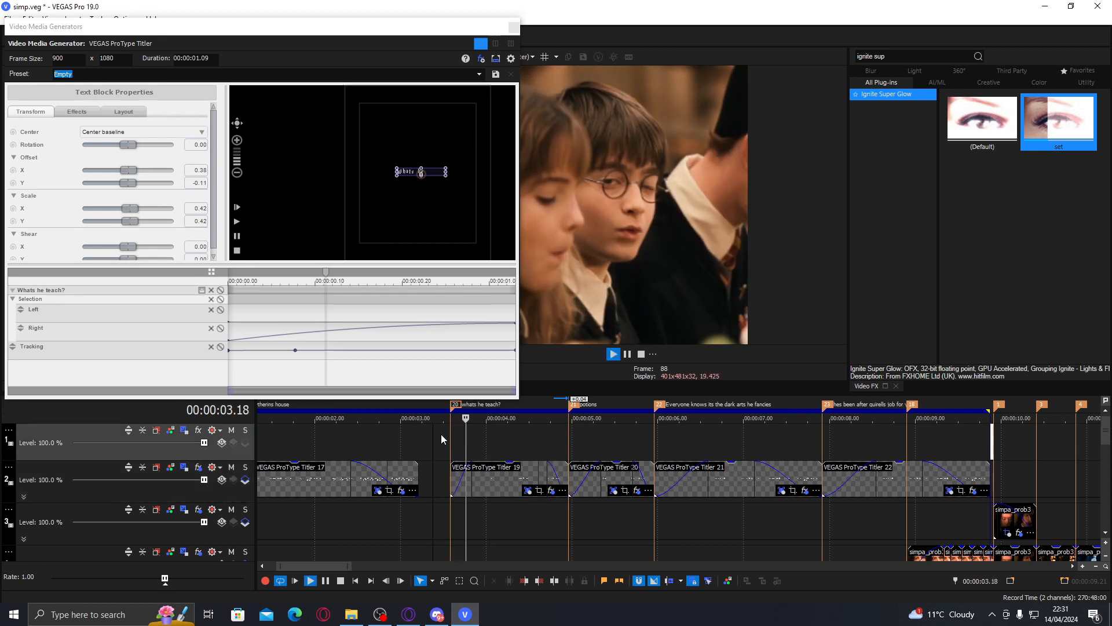
{"action": "key", "text": "space"}
{"action": "left_click", "coordinate": [526, 476]}
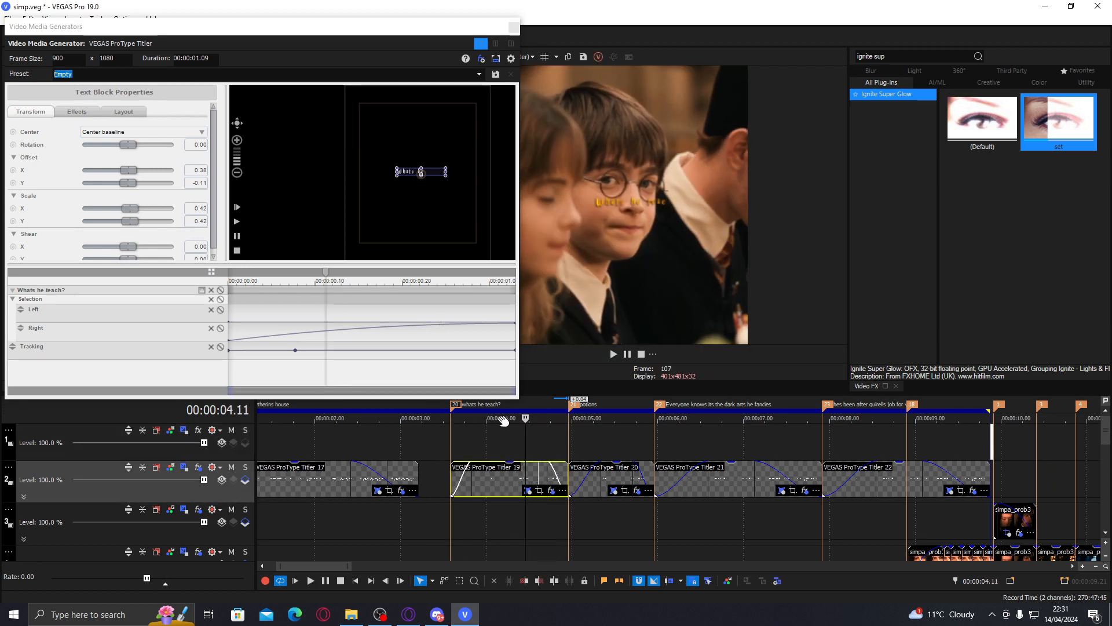
{"action": "left_click_drag", "start_coordinate": [515, 323], "coordinate": [426, 322]}
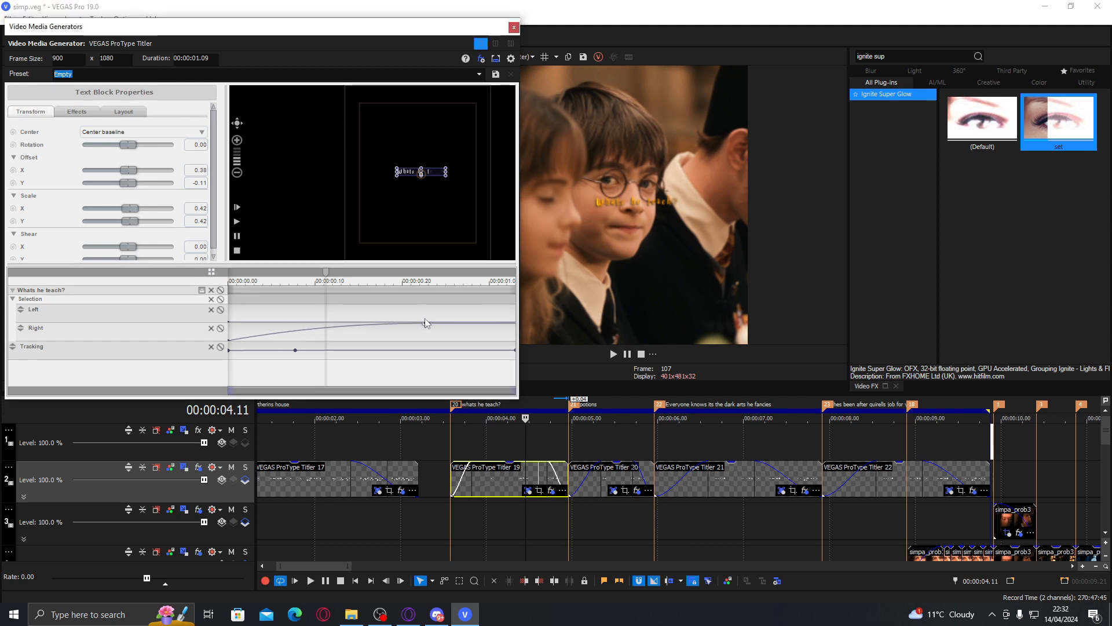
Play back the "Whats he teach?" title to check the faster reveal and find where the line ends.
{"action": "left_click", "coordinate": [446, 438]}
{"action": "key", "text": "space"}
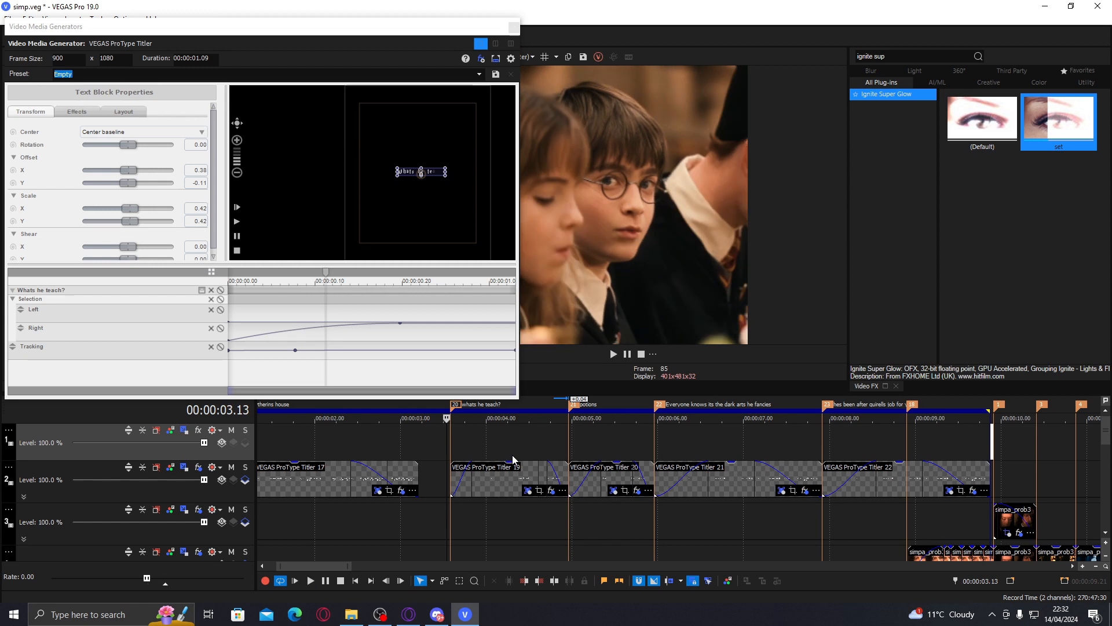
{"action": "left_click", "coordinate": [539, 474]}
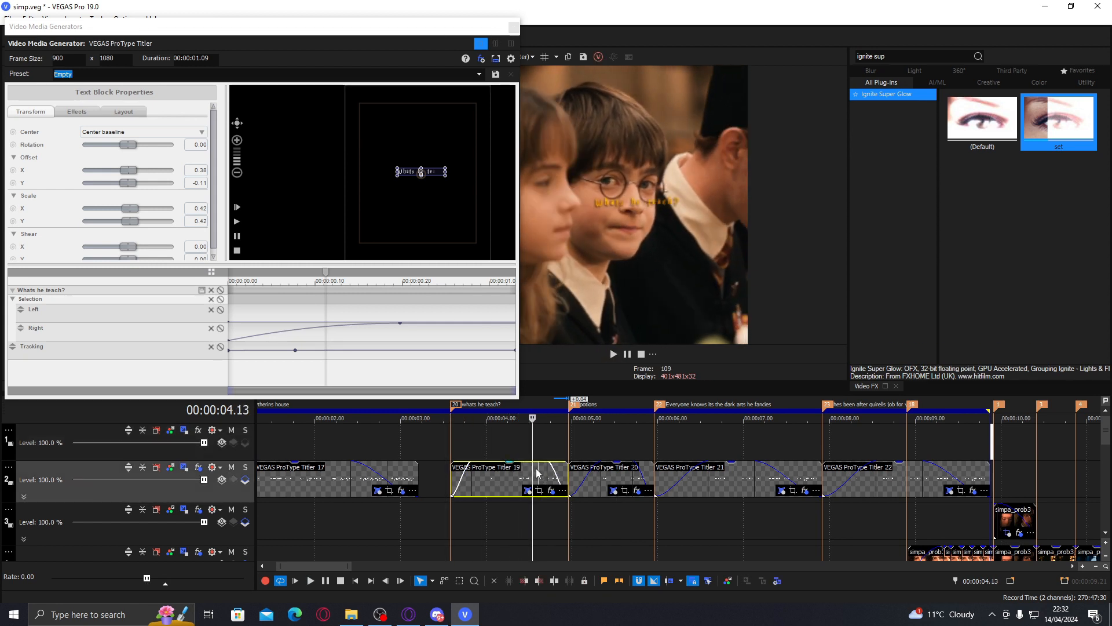
{"action": "left_click", "coordinate": [540, 474]}
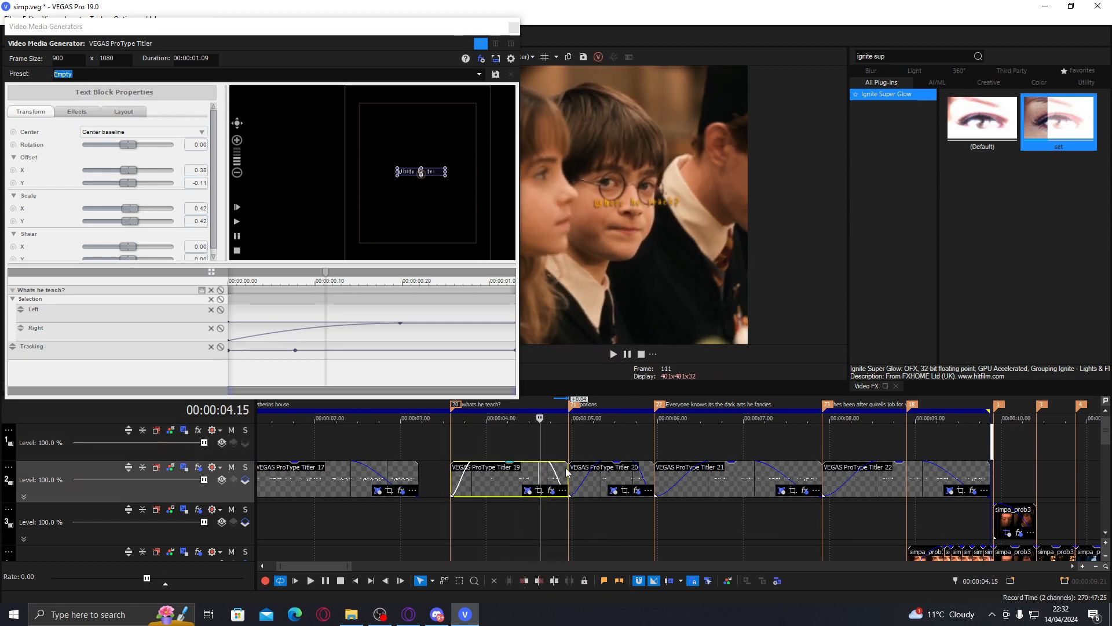
Trim the "Whats he teach?" title to end at about 00:00:04.16 and move the potions marker and the following title's start there.
{"action": "left_click_drag", "start_coordinate": [569, 472], "coordinate": [543, 472]}
{"action": "mouse_move", "coordinate": [574, 402]}
{"action": "left_mouse_down"}
{"action": "mouse_move", "coordinate": [538, 401]}
{"action": "mouse_move", "coordinate": [548, 401]}
{"action": "left_mouse_up"}
{"action": "left_click_drag", "start_coordinate": [611, 475], "coordinate": [654, 476]}
Play back the transition from the "Whats he teach?" title into the potions title.
{"action": "left_click", "coordinate": [497, 472]}
{"action": "key", "text": "space"}
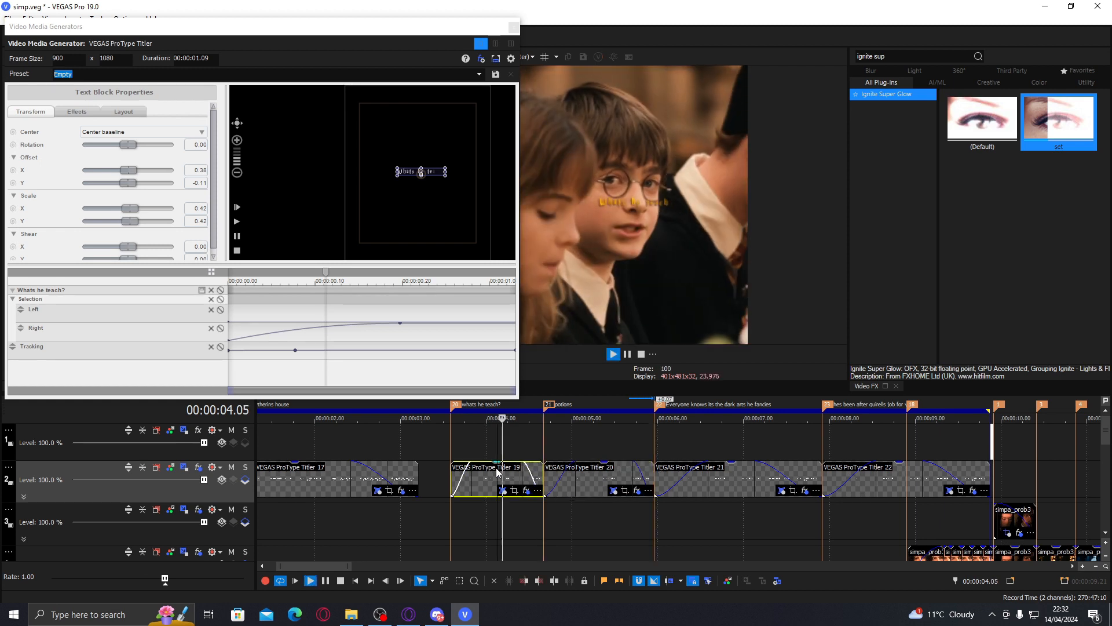
{"action": "left_click", "coordinate": [566, 472]}
{"action": "key", "text": "space"}
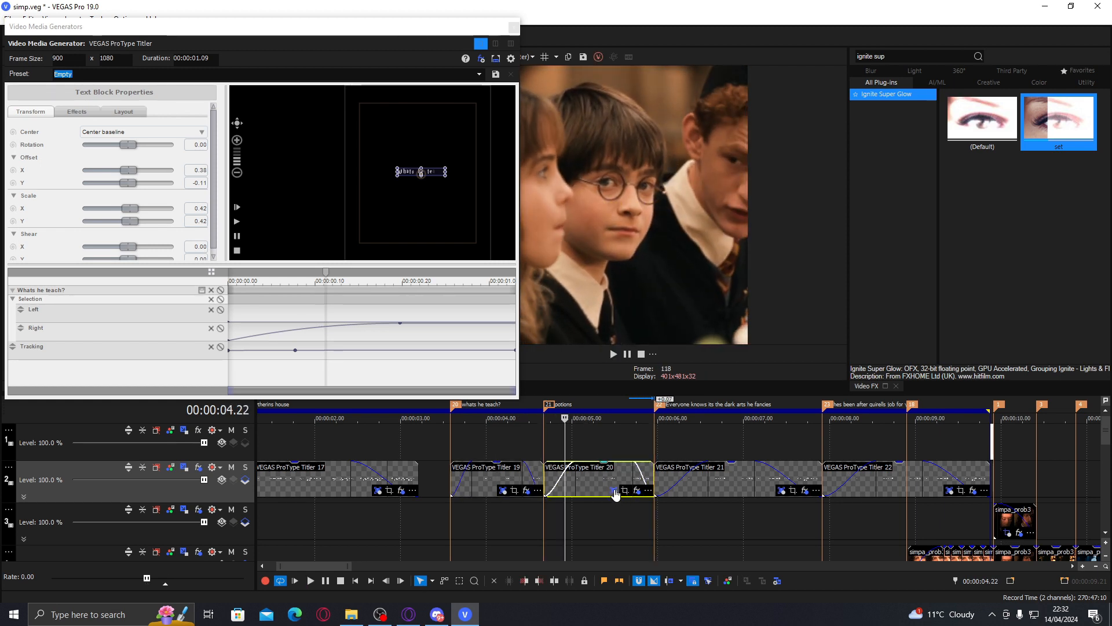
Match the "Whats he teach?" title's media length to its event and move its text to offset X -4.97, Y -0.49.
{"action": "left_click", "coordinate": [507, 491]}
{"action": "left_click", "coordinate": [436, 71]}
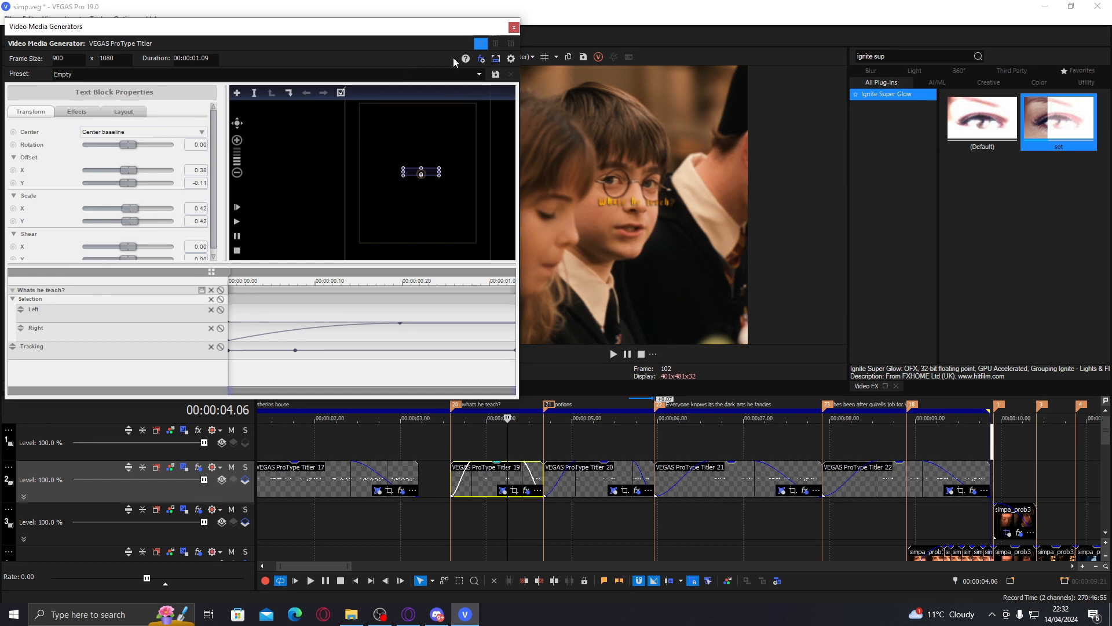
{"action": "left_click", "coordinate": [494, 61]}
{"action": "left_click_drag", "start_coordinate": [413, 27], "coordinate": [396, 29]}
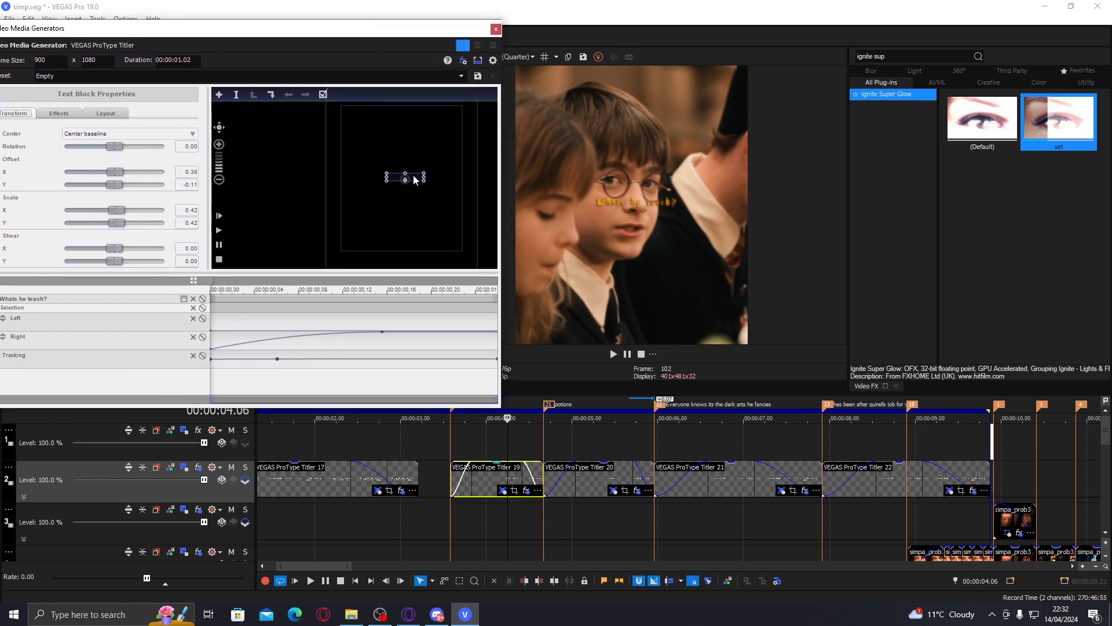
{"action": "mouse_move", "coordinate": [383, 184]}
{"action": "left_mouse_down"}
{"action": "mouse_move", "coordinate": [375, 199]}
{"action": "mouse_move", "coordinate": [355, 175]}
{"action": "mouse_move", "coordinate": [370, 183]}
{"action": "left_mouse_up"}
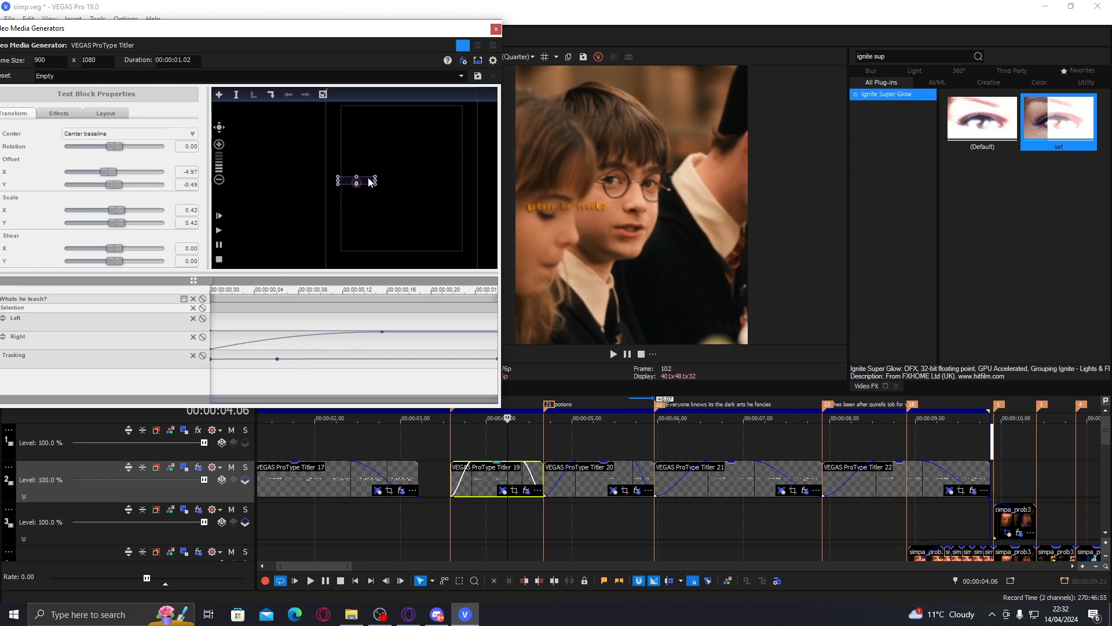
{"action": "left_click", "coordinate": [495, 29]}
Replace the text of the title at the potions marker with "Potions".
{"action": "left_click", "coordinate": [618, 475]}
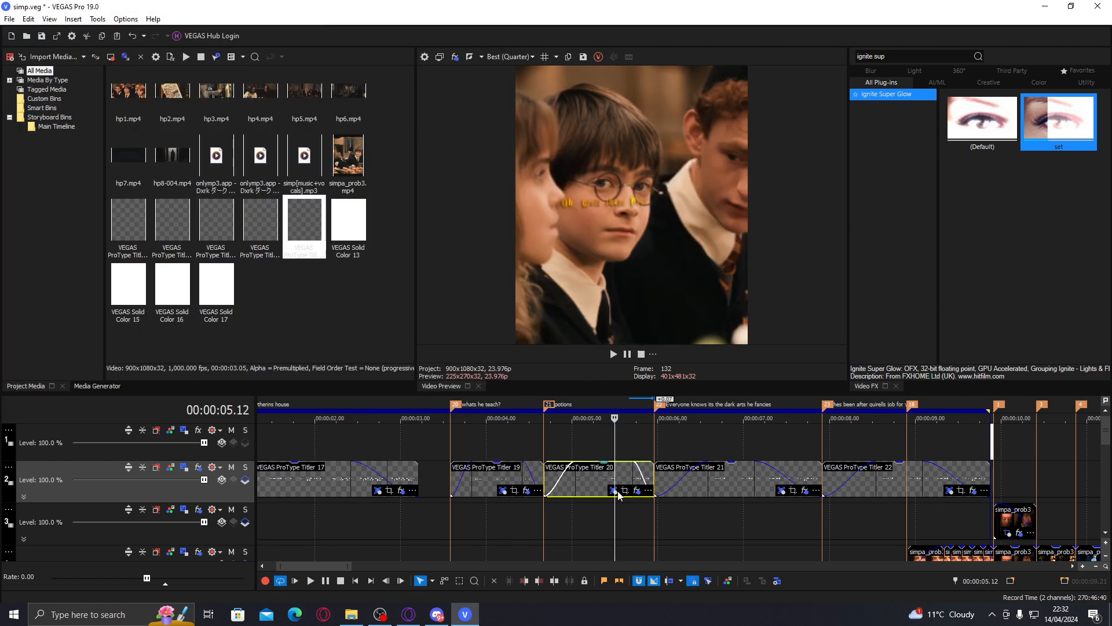
{"action": "left_click", "coordinate": [614, 490]}
{"action": "double_click", "coordinate": [440, 180]}
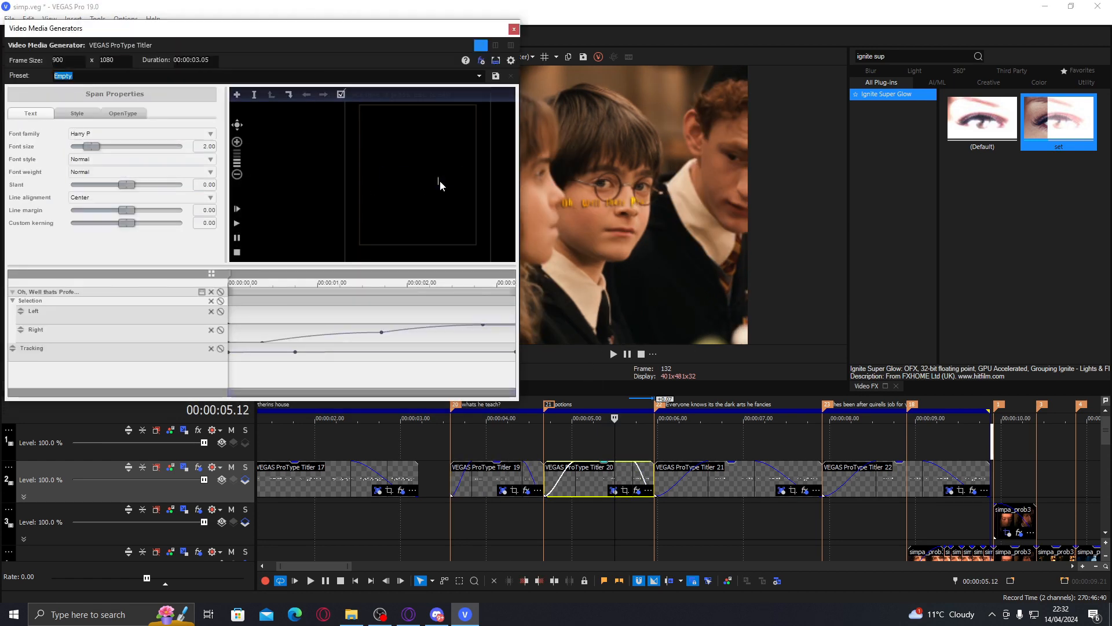
{"action": "key", "text": "ctrl+a"}
{"action": "type", "text": "Potions"}
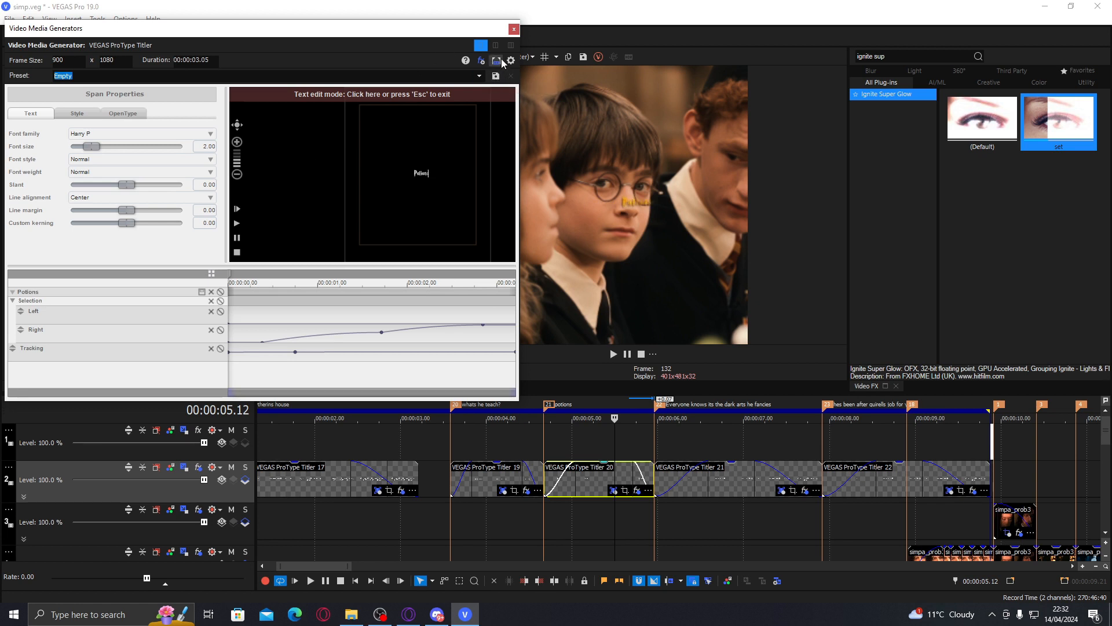
Match the "Potions" media length to its event, delete the middle Right selection keyframe, and start the text reveal at the title's beginning.
{"action": "right_click", "coordinate": [382, 332]}
{"action": "left_click", "coordinate": [397, 340]}
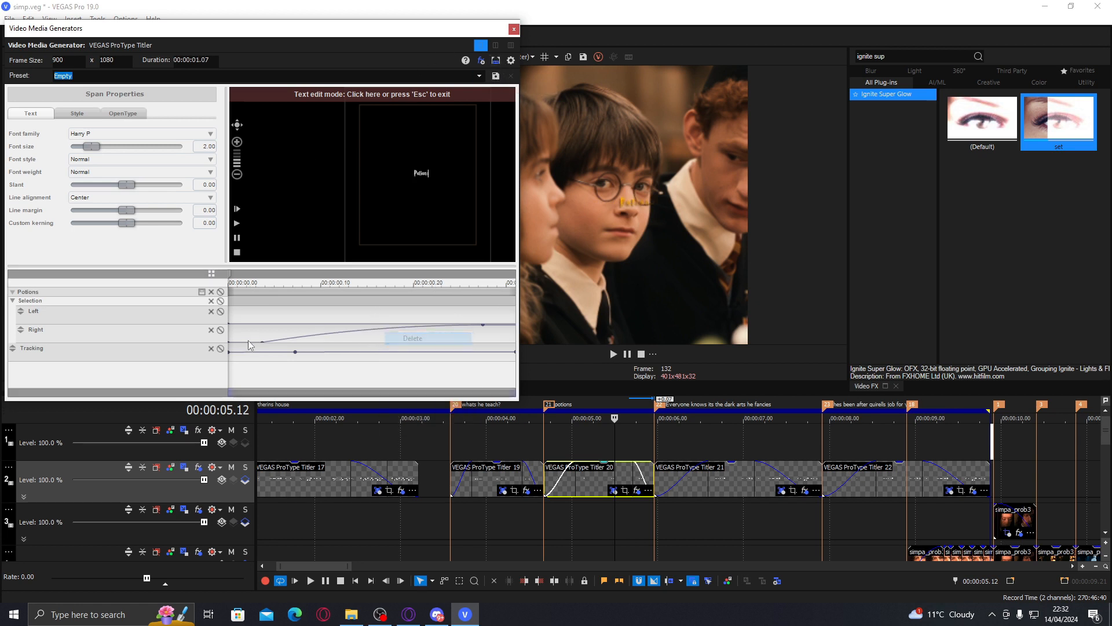
{"action": "left_click", "coordinate": [264, 345]}
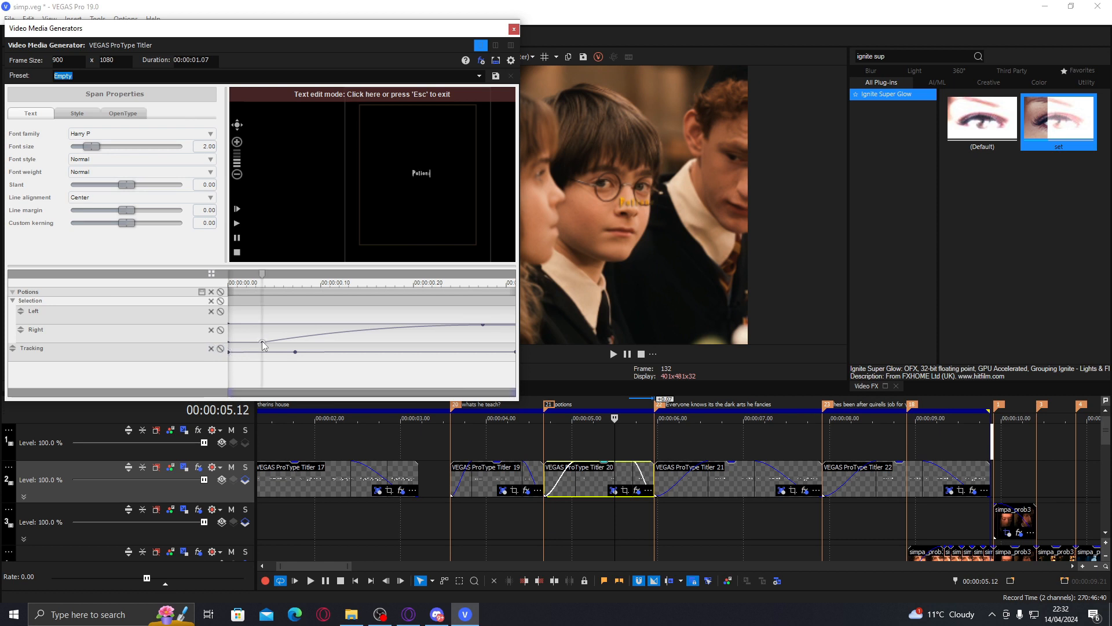
Play back the "Potions" title from its marker to check the reveal.
{"action": "left_click", "coordinate": [545, 452]}
{"action": "key", "text": "space"}
{"action": "left_click", "coordinate": [609, 468]}
{"action": "key", "text": "space"}
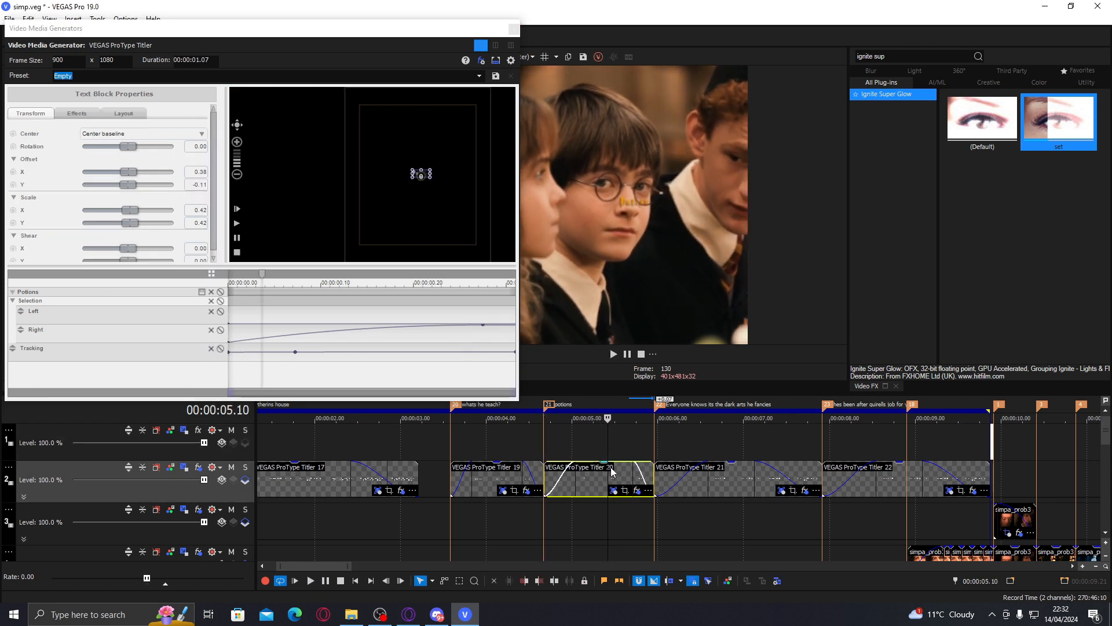
Move the last Right selection keyframe of the "Potions" title earlier, to about 00:00:00.16, and play back the faster reveal.
{"action": "left_click_drag", "start_coordinate": [483, 323], "coordinate": [376, 324]}
{"action": "left_click", "coordinate": [547, 442]}
{"action": "key", "text": "space"}
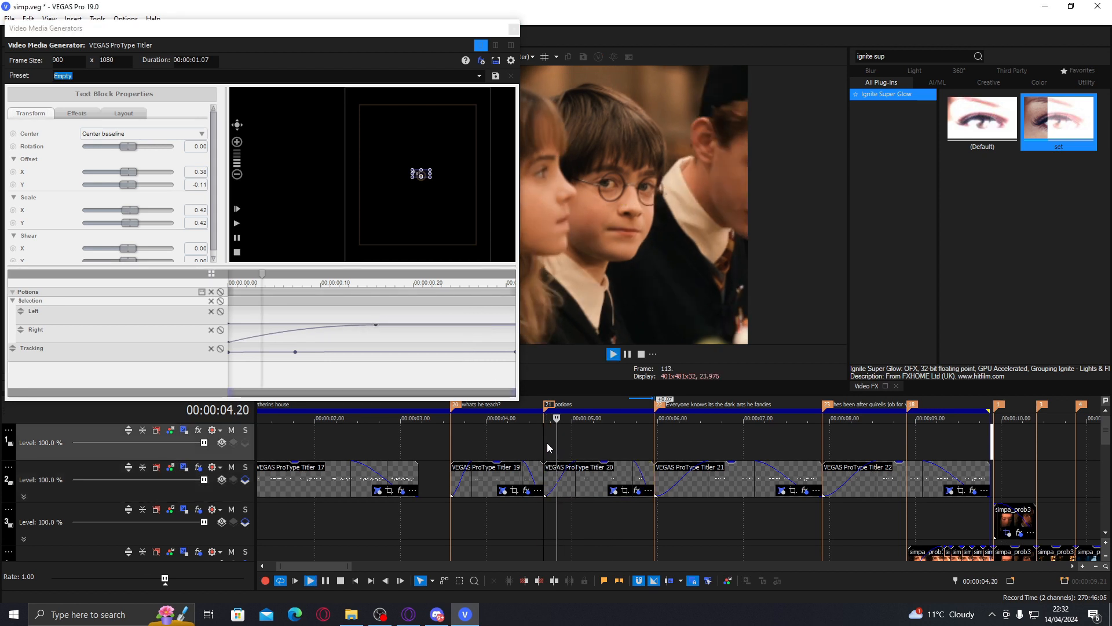
Move the "Potions" title's middle Tracking keyframe earlier, to about 00:00:00.04, and change the tracking value there.
{"action": "left_click", "coordinate": [586, 483]}
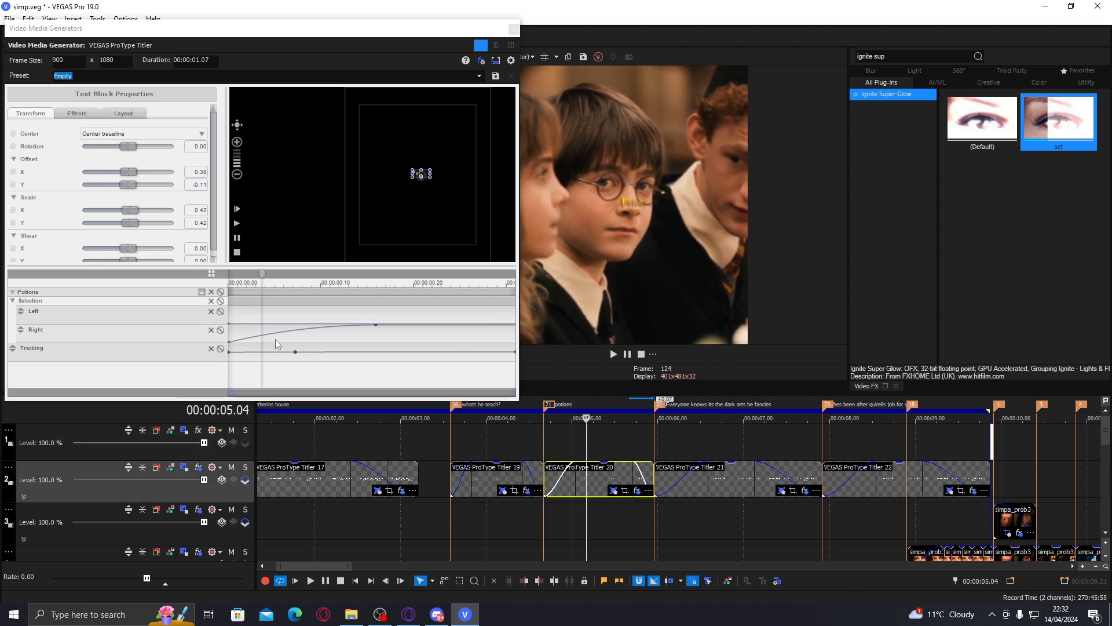
{"action": "left_click", "coordinate": [271, 357]}
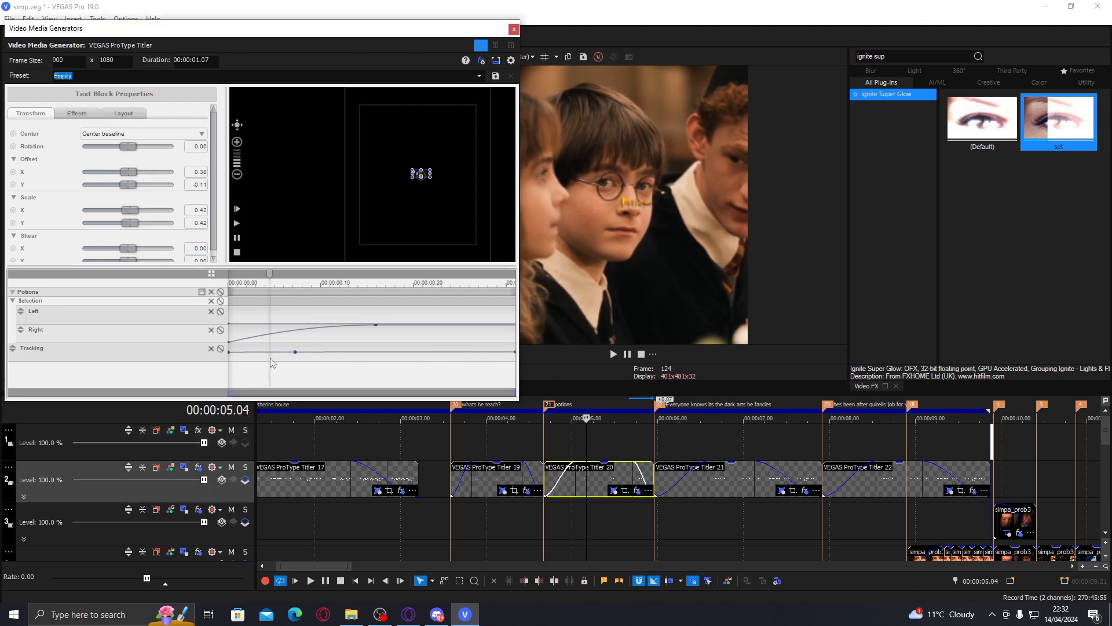
{"action": "left_click", "coordinate": [265, 357]}
{"action": "left_click_drag", "start_coordinate": [297, 353], "coordinate": [272, 353]}
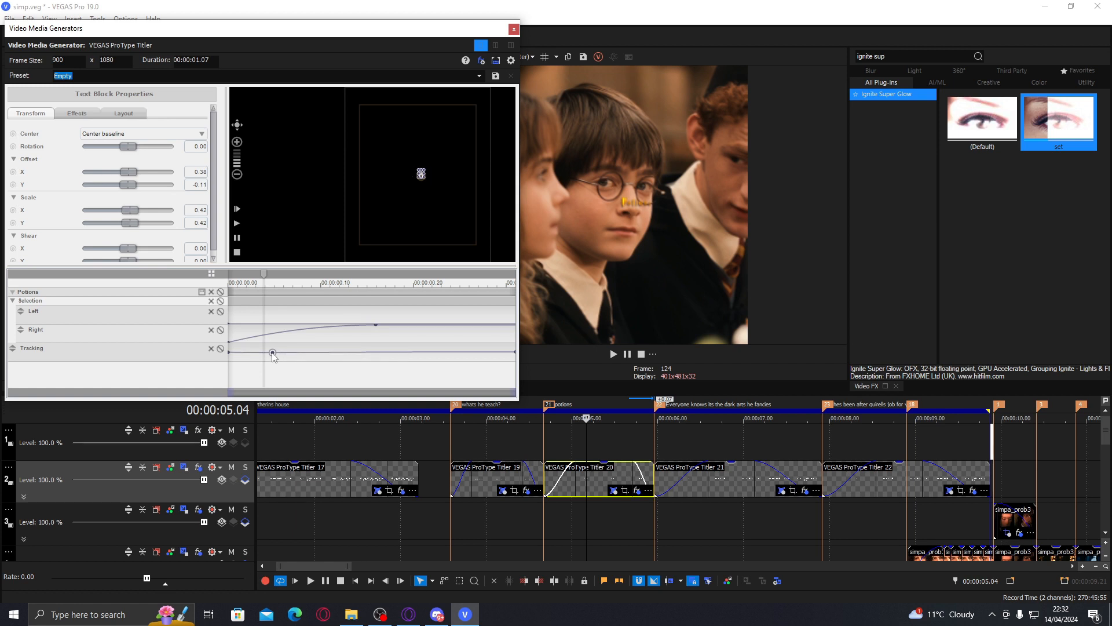
{"action": "left_click", "coordinate": [123, 113]}
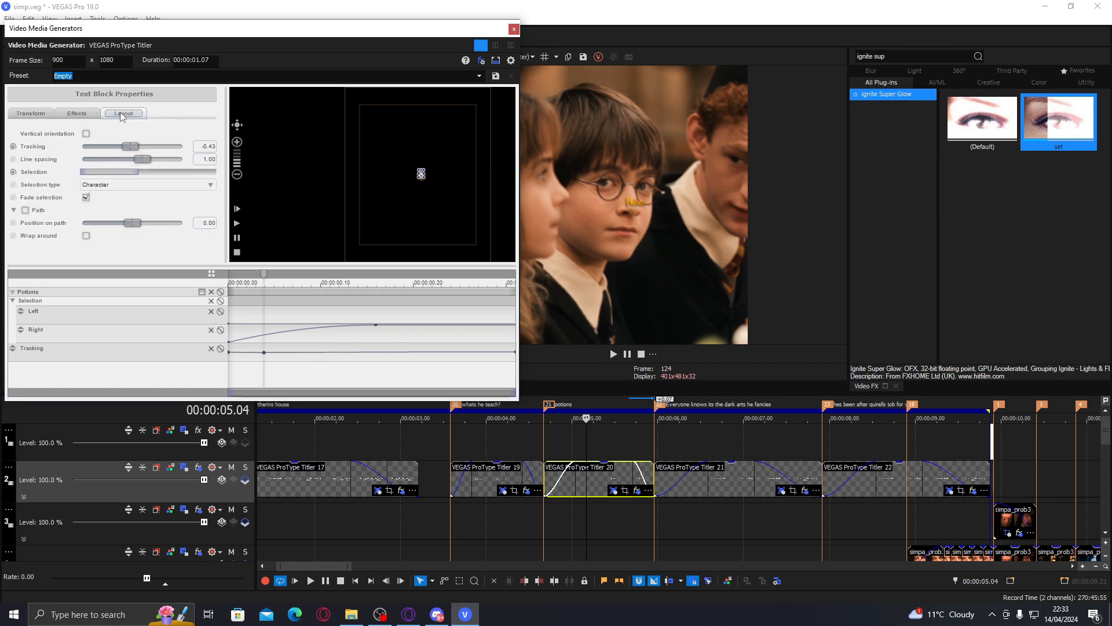
{"action": "double_click", "coordinate": [214, 147]}
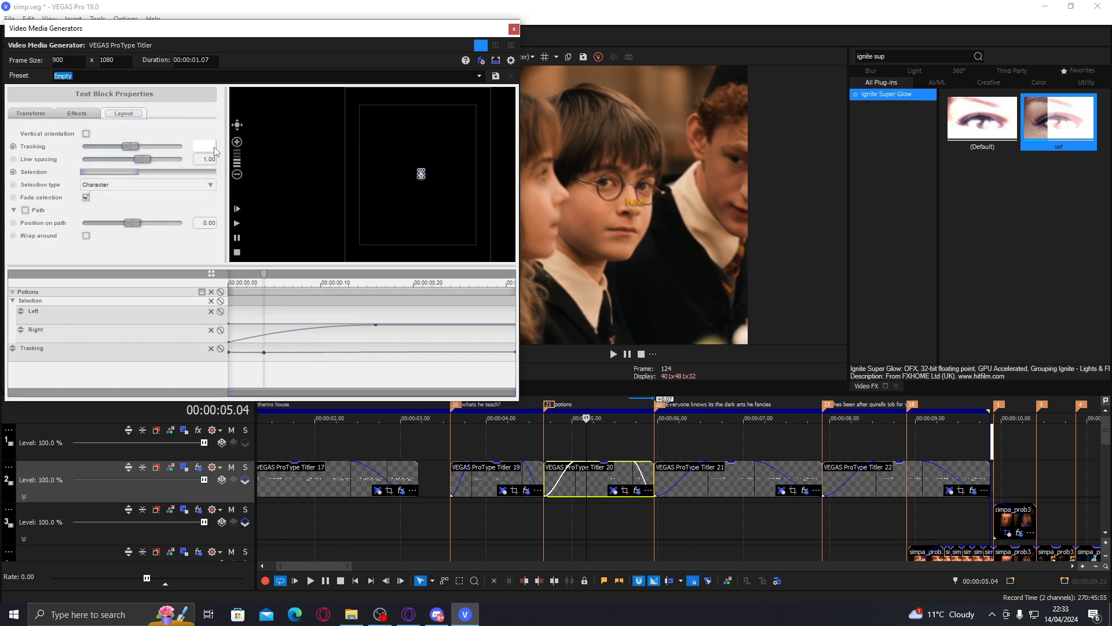
{"action": "type", "text": "2"}
{"action": "key", "text": "Return"}
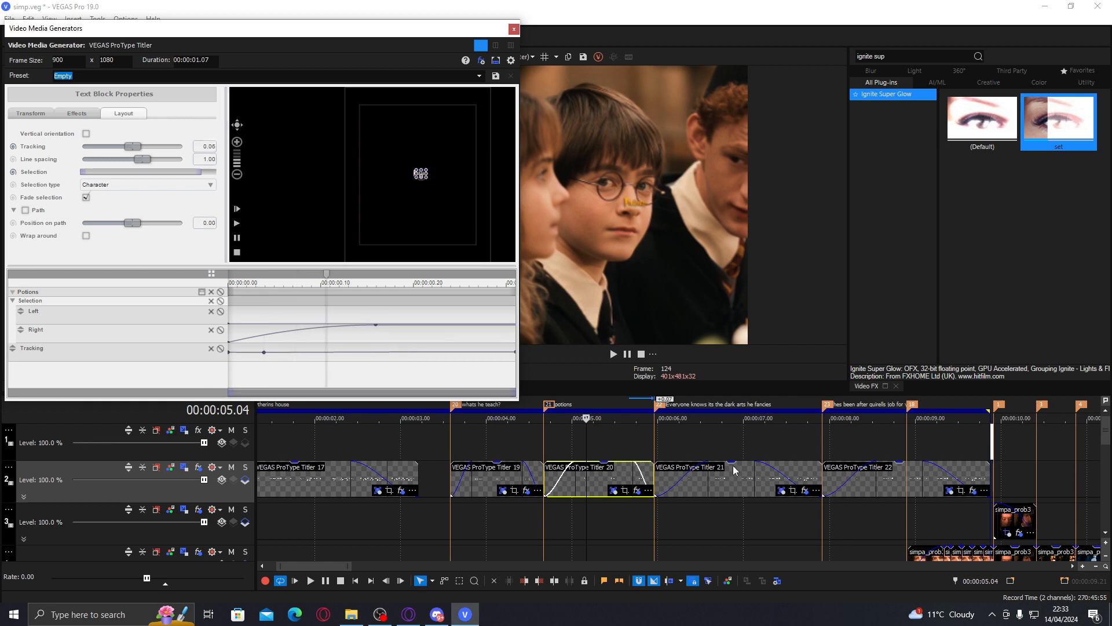
Trim the end of the "Potions" title to 00:00:05.17.
{"action": "left_click", "coordinate": [631, 435]}
{"action": "key", "text": "space"}
{"action": "key", "text": "space"}
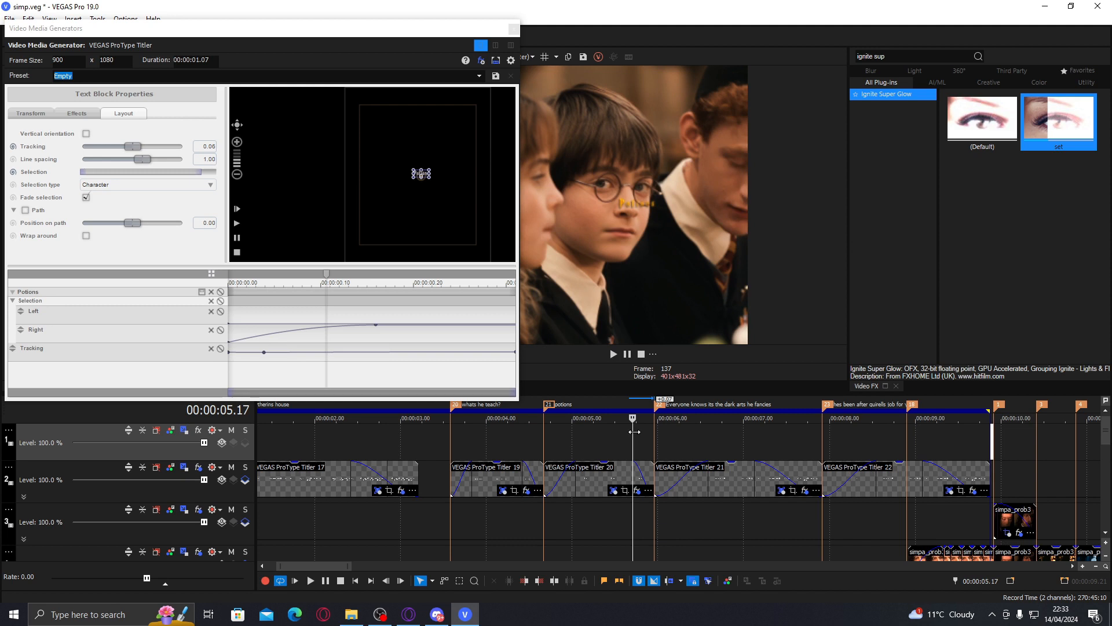
{"action": "left_click_drag", "start_coordinate": [652, 472], "coordinate": [634, 467]}
Shift the dark arts title and its marker to the end of "Potions", and extend that title to the following marker.
{"action": "left_click_drag", "start_coordinate": [690, 475], "coordinate": [669, 476]}
{"action": "left_click_drag", "start_coordinate": [659, 405], "coordinate": [638, 405]}
{"action": "left_click_drag", "start_coordinate": [802, 472], "coordinate": [821, 472]}
{"action": "key", "text": "space"}
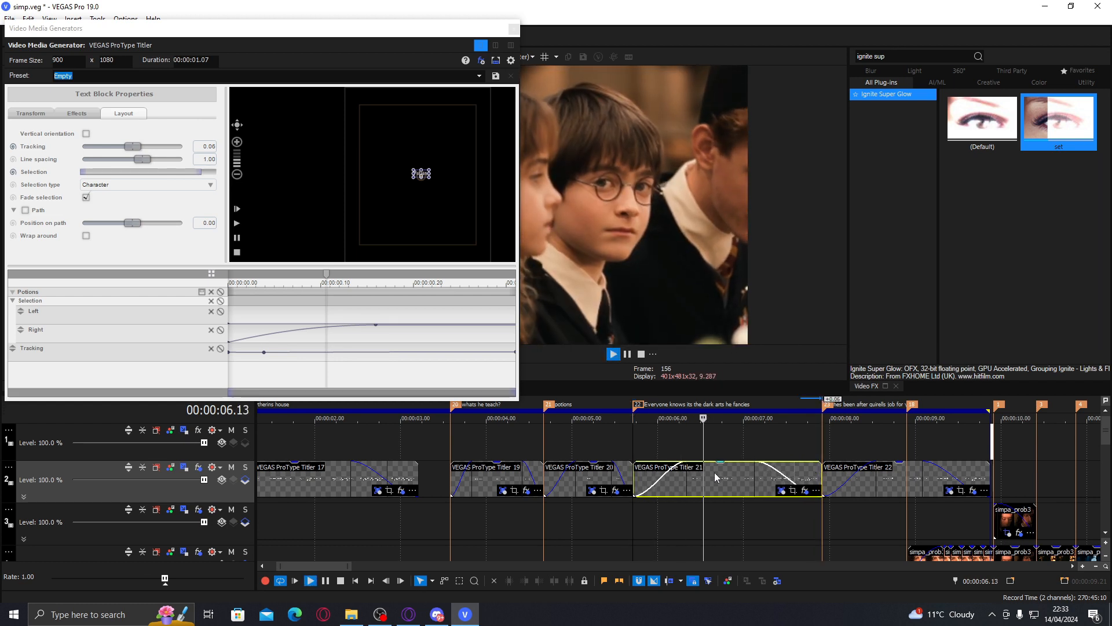
{"action": "key", "text": "space"}
Move the "Potions" text to the lower right of Harry's face, over the neighbouring student's robe, and play it back.
{"action": "left_click", "coordinate": [600, 482]}
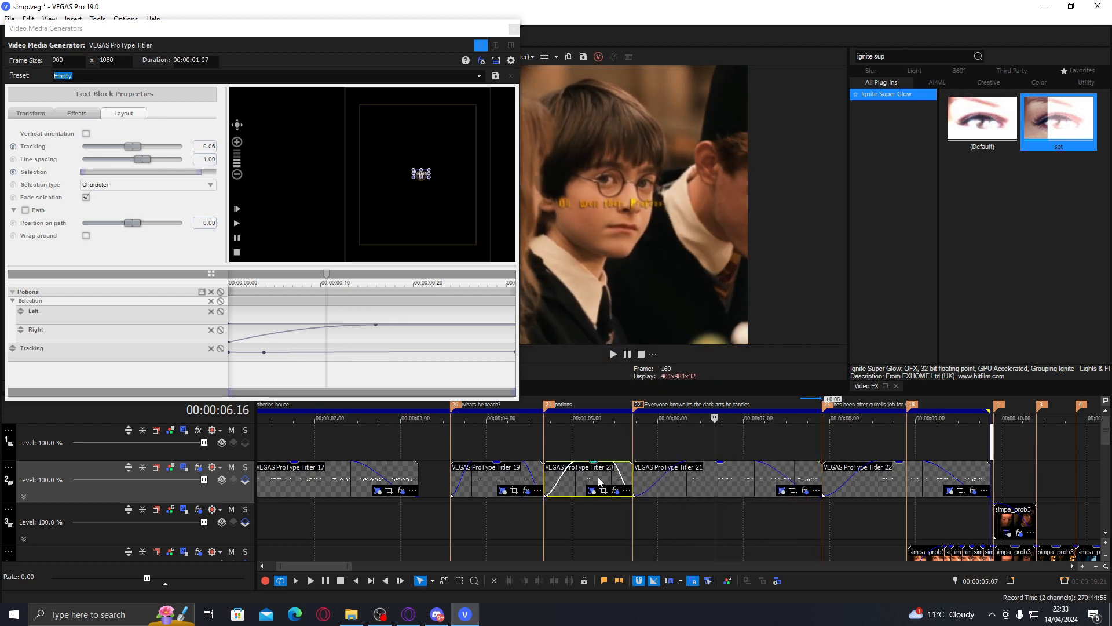
{"action": "left_click", "coordinate": [592, 490]}
{"action": "left_click_drag", "start_coordinate": [423, 175], "coordinate": [475, 193]}
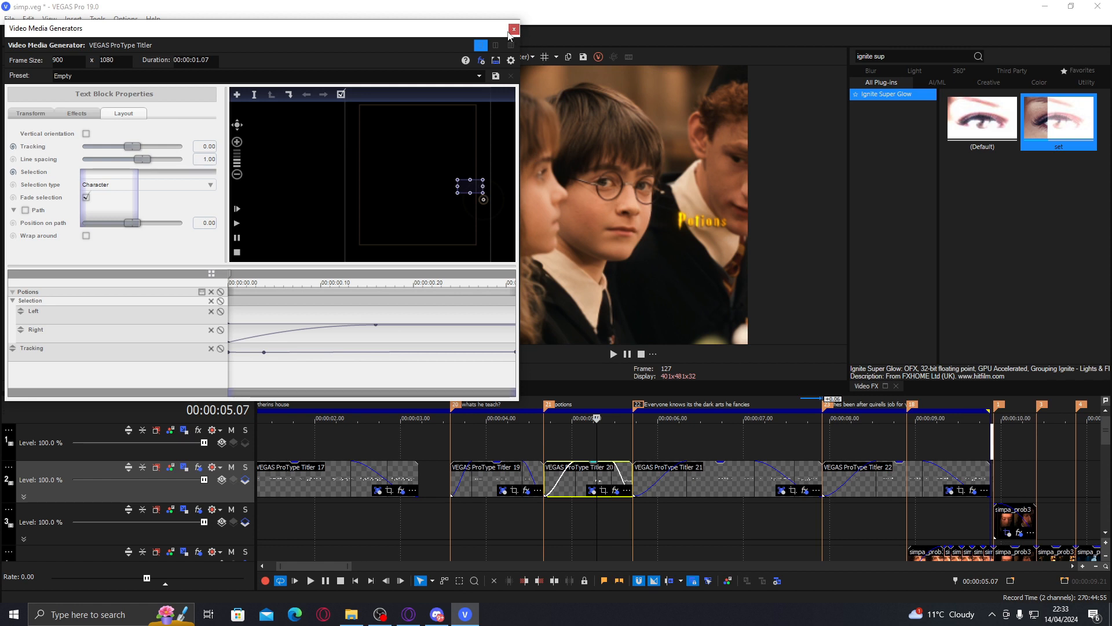
{"action": "left_click", "coordinate": [552, 446]}
{"action": "key", "text": "space"}
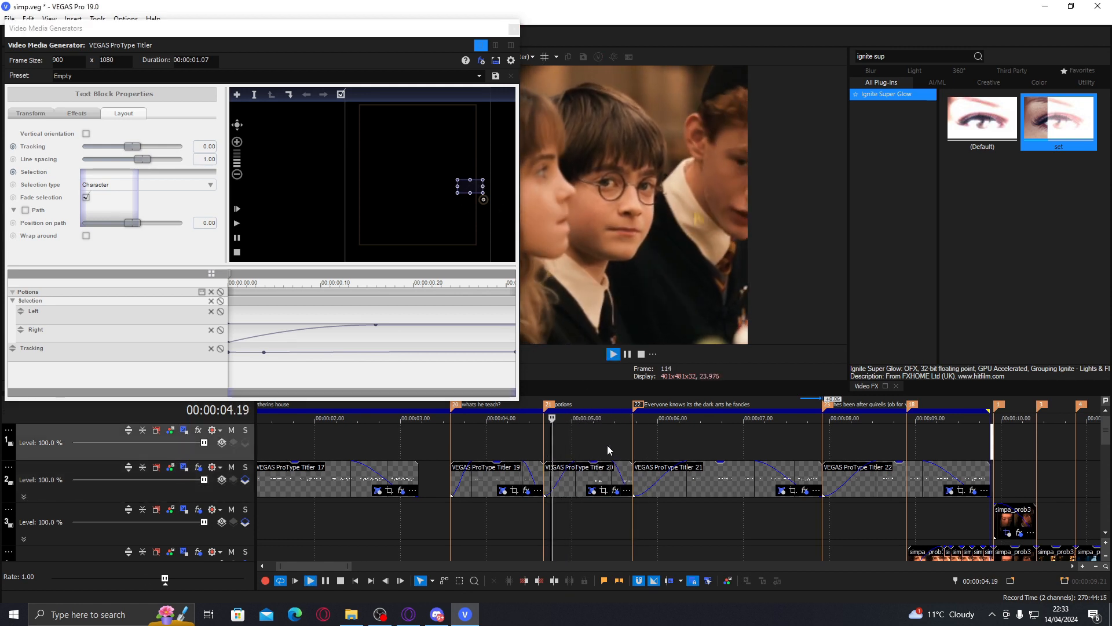
{"action": "left_click", "coordinate": [658, 454]}
{"action": "key", "text": "space"}
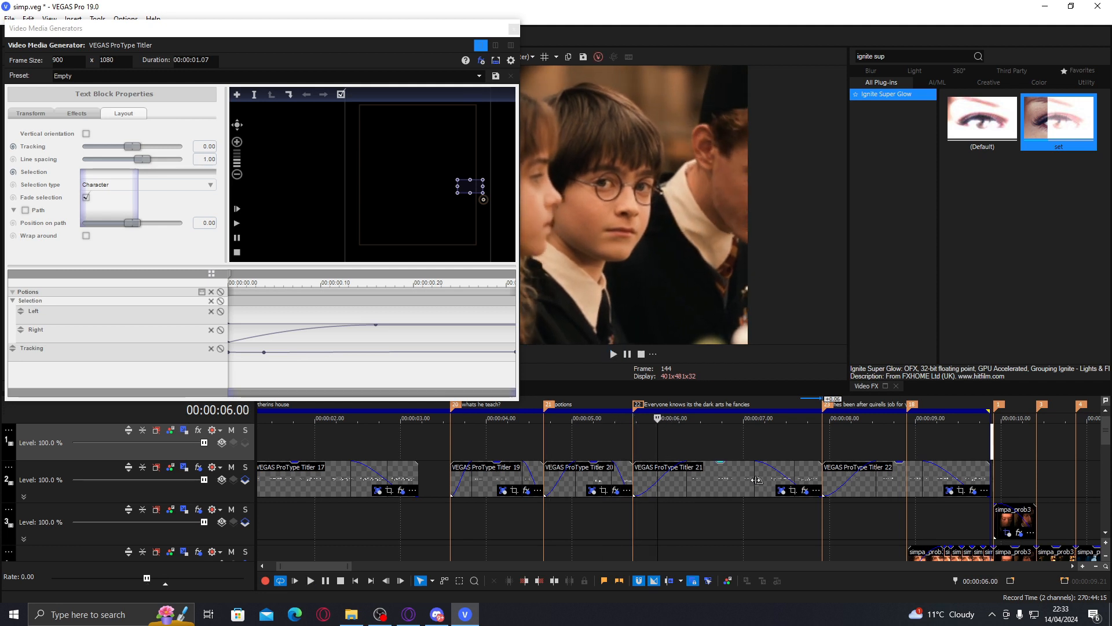
Replace the text of the title at the dark arts marker with "But everyone Knows its the Dark Arts He Fancies.".
{"action": "left_click", "coordinate": [751, 483]}
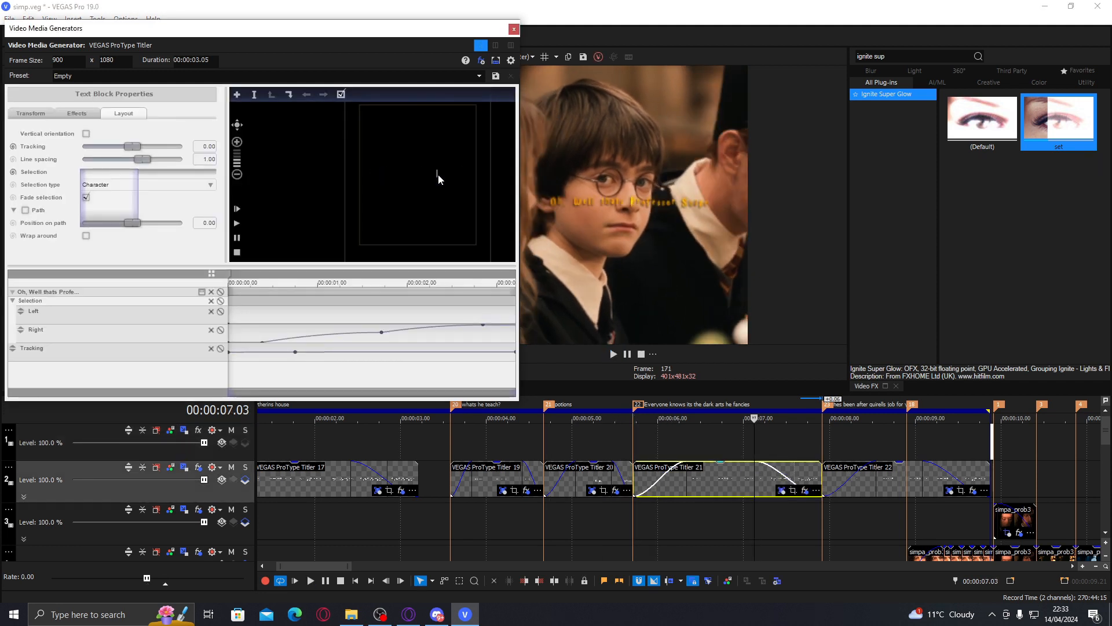
{"action": "double_click", "coordinate": [438, 174]}
{"action": "type", "text": "But everyone Knows its the Dark Arts"}
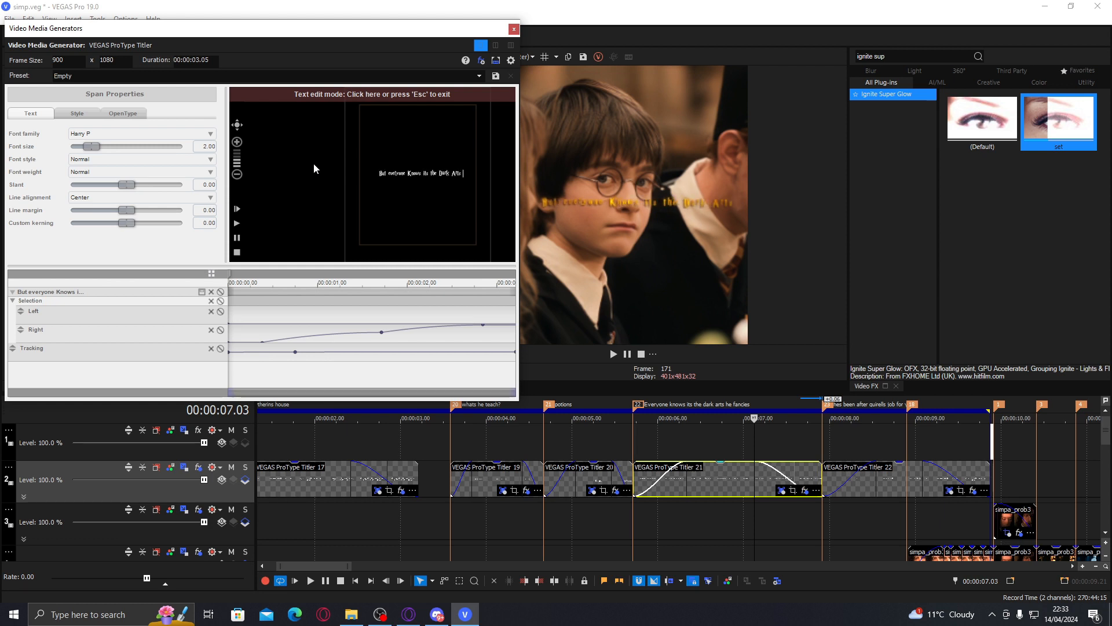
{"action": "type", "text": " He Fa"}
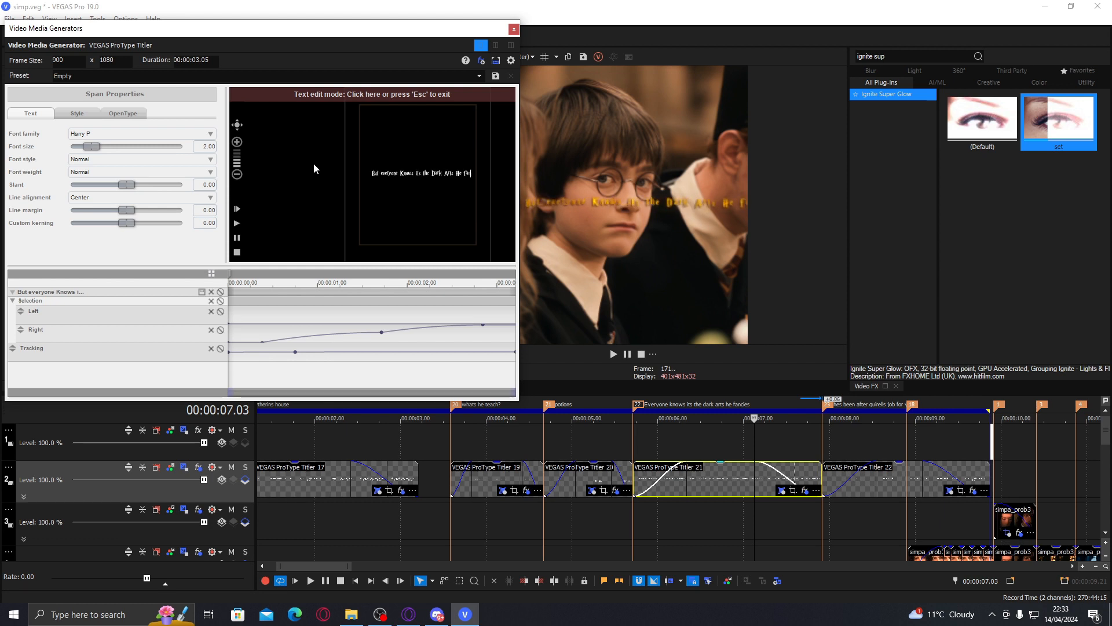
{"action": "type", "text": "ncies."}
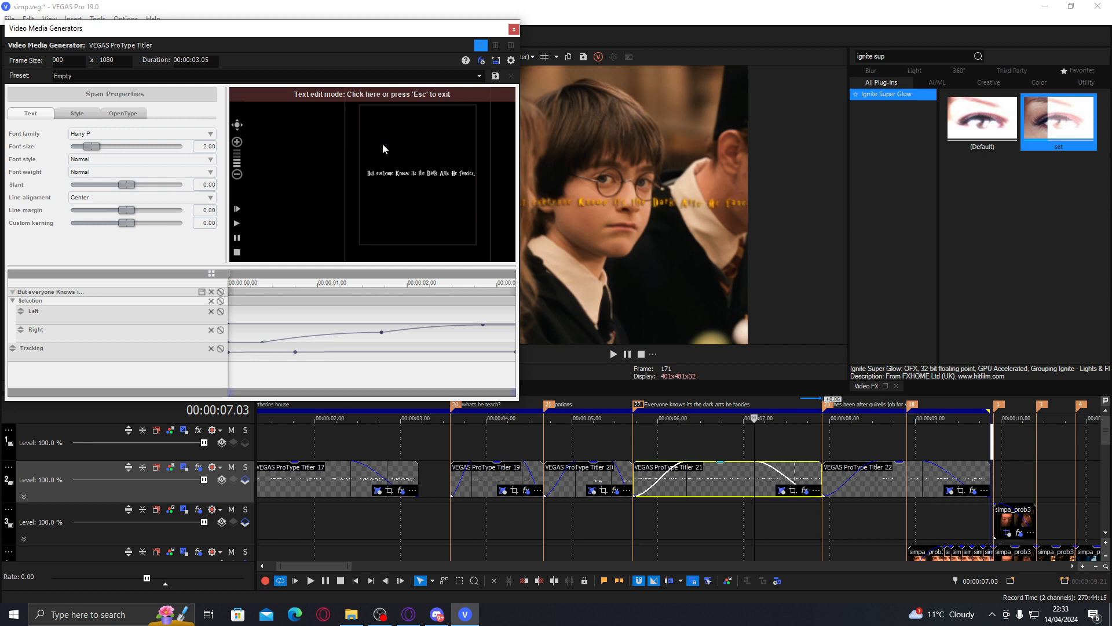
Break the dark arts title into two lines, with "He Fancies." on the second line.
{"action": "left_click", "coordinate": [453, 96]}
{"action": "mouse_move", "coordinate": [368, 174]}
{"action": "left_mouse_down"}
{"action": "mouse_move", "coordinate": [401, 175]}
{"action": "mouse_move", "coordinate": [375, 171]}
{"action": "left_mouse_up"}
{"action": "left_click", "coordinate": [783, 476]}
{"action": "left_click_drag", "start_coordinate": [412, 30], "coordinate": [275, 15]}
{"action": "double_click", "coordinate": [269, 158]}
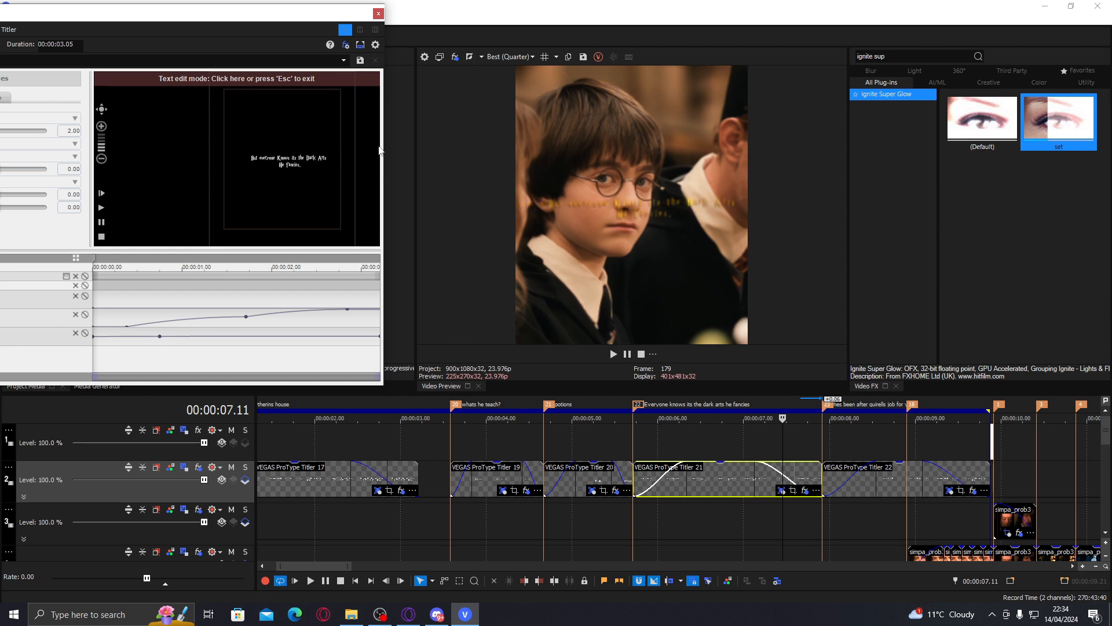
{"action": "left_click", "coordinate": [335, 74]}
Match the dark arts title's media length to its event and move its text down below Harry's chin.
{"action": "left_click_drag", "start_coordinate": [304, 159], "coordinate": [310, 182]}
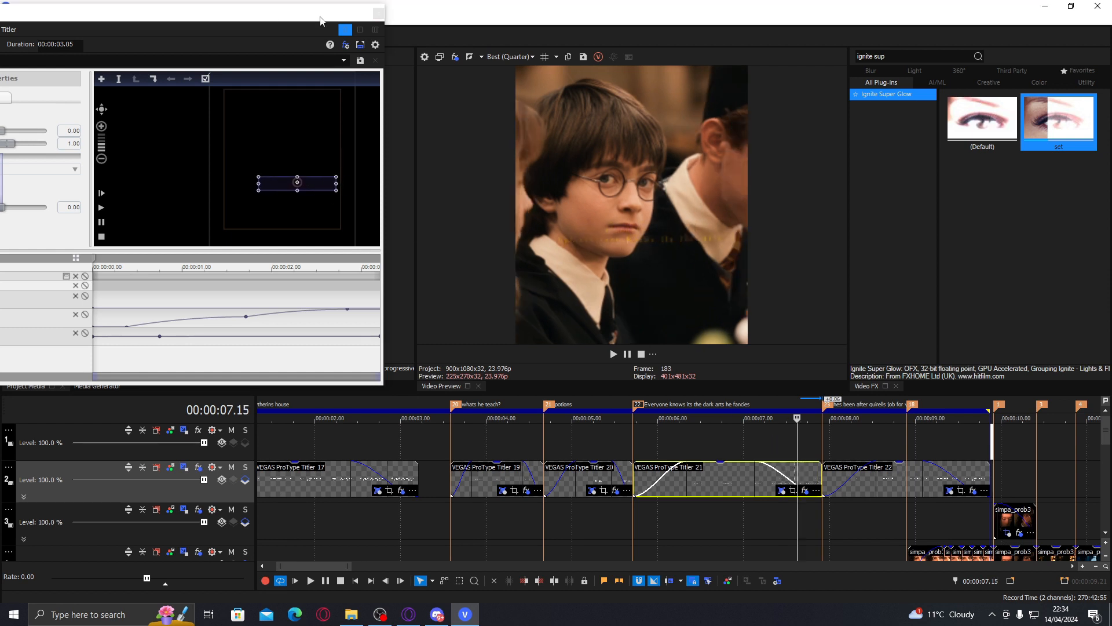
{"action": "left_click", "coordinate": [359, 45]}
{"action": "left_click", "coordinate": [766, 474]}
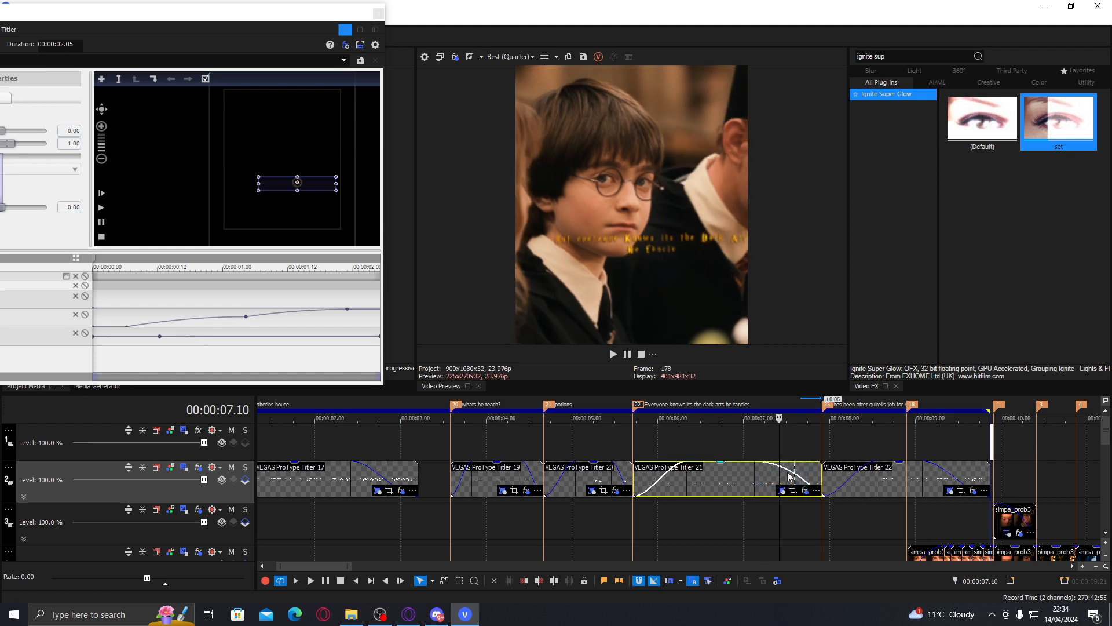
{"action": "left_click", "coordinate": [789, 475]}
{"action": "left_click", "coordinate": [319, 185]}
{"action": "left_click_drag", "start_coordinate": [320, 184], "coordinate": [314, 195]}
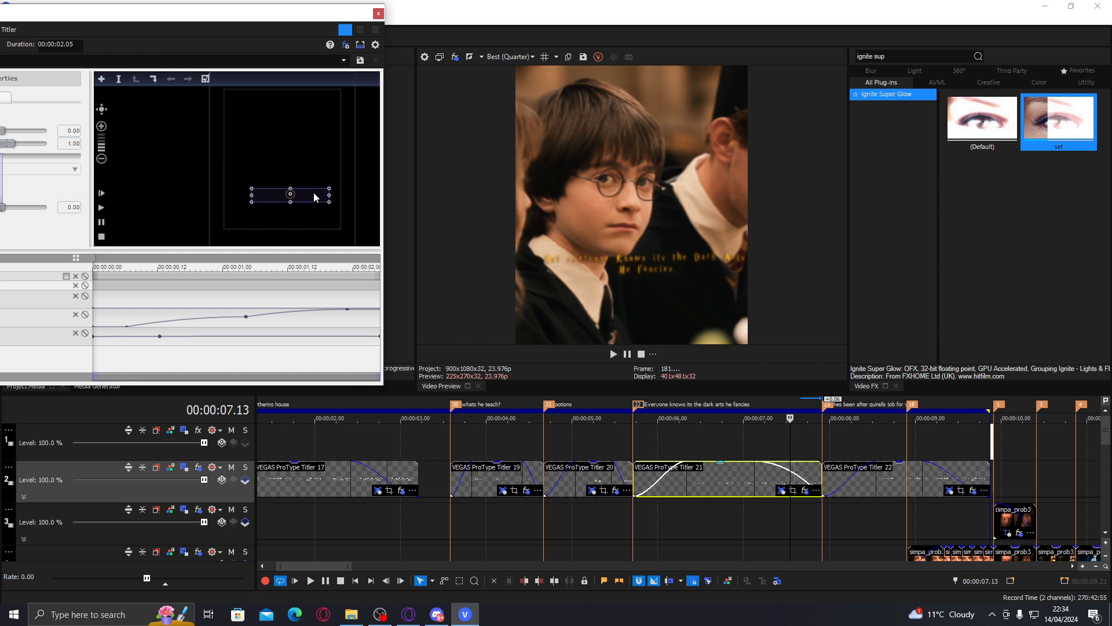
Start the dark arts title's text reveal at the title's beginning by removing the initial Right selection delay, and play it back.
{"action": "left_click", "coordinate": [589, 448]}
{"action": "key", "text": "space"}
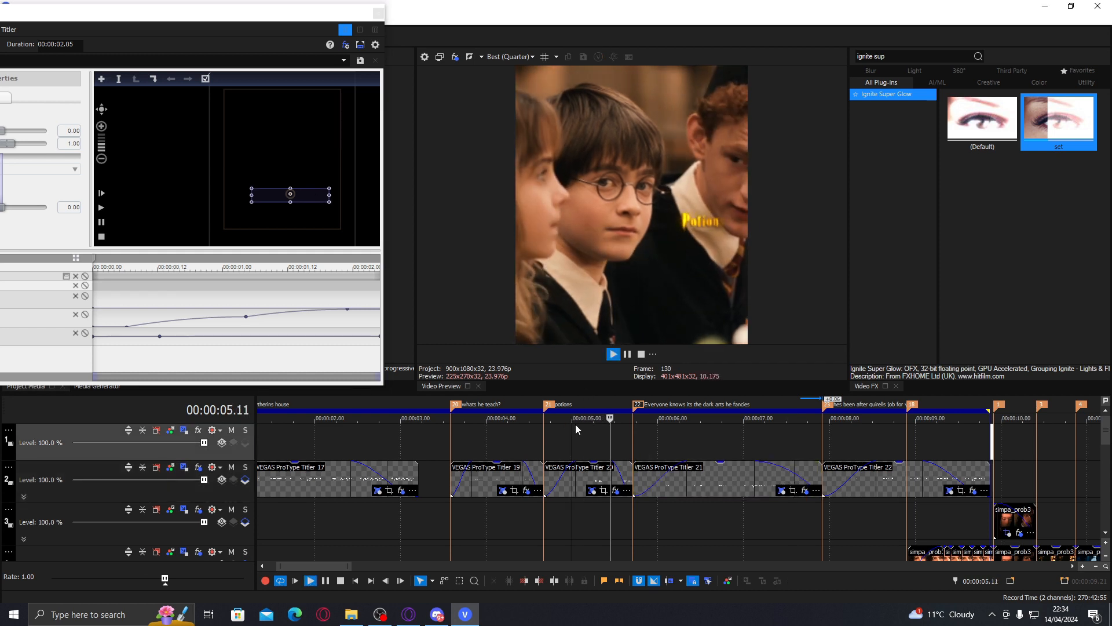
{"action": "left_click", "coordinate": [683, 478]}
{"action": "key", "text": "space"}
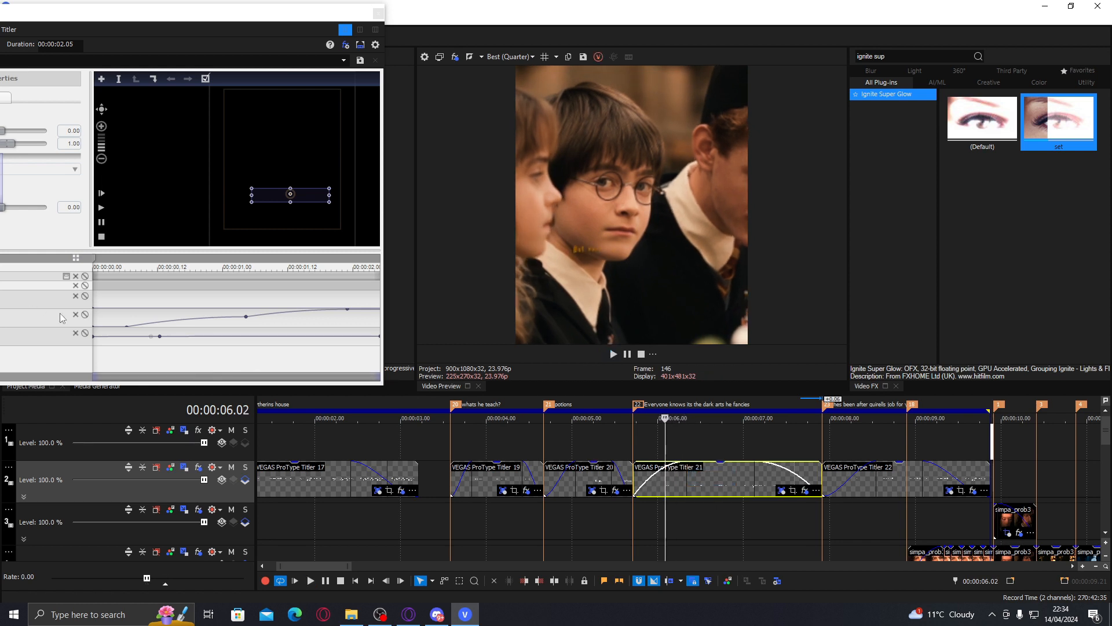
{"action": "left_click", "coordinate": [129, 328]}
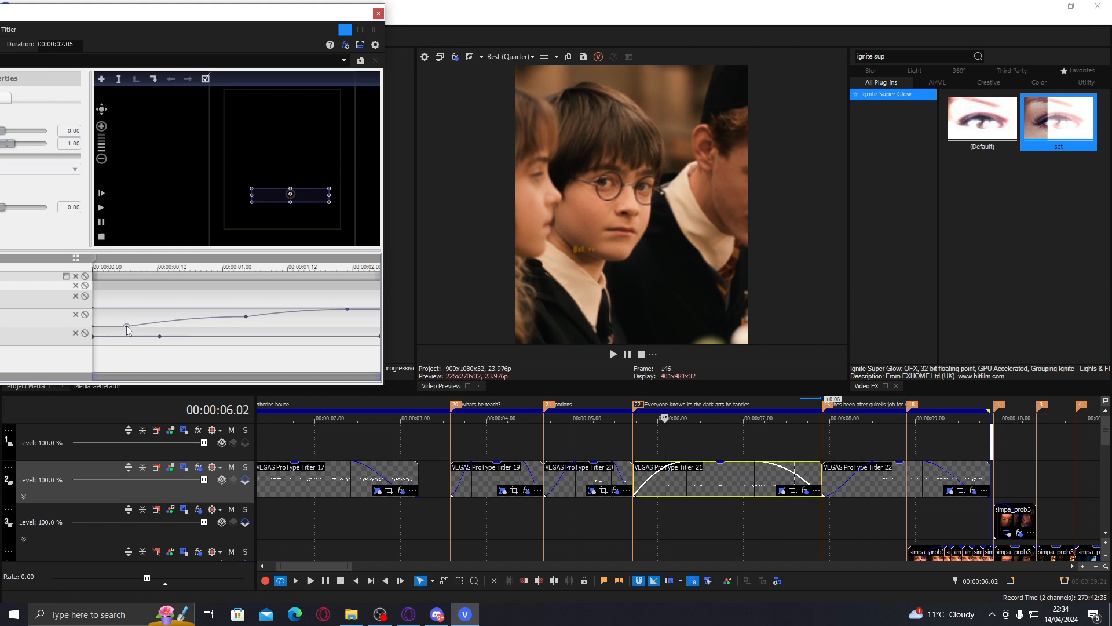
{"action": "left_click", "coordinate": [696, 445]}
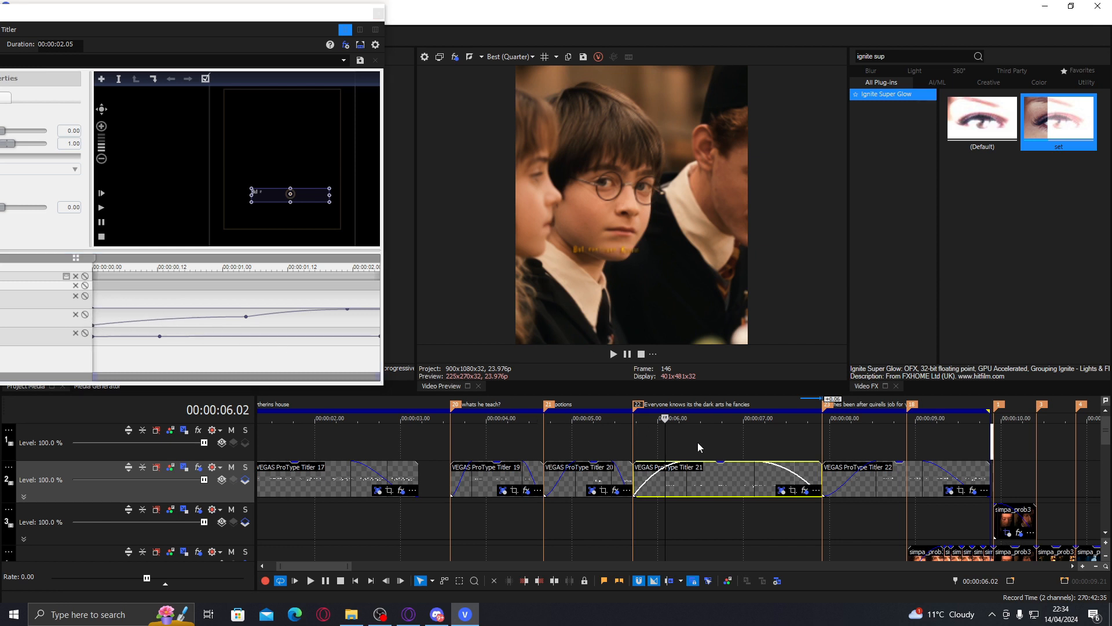
{"action": "key", "text": "space"}
{"action": "left_click", "coordinate": [704, 472]}
{"action": "key", "text": "space"}
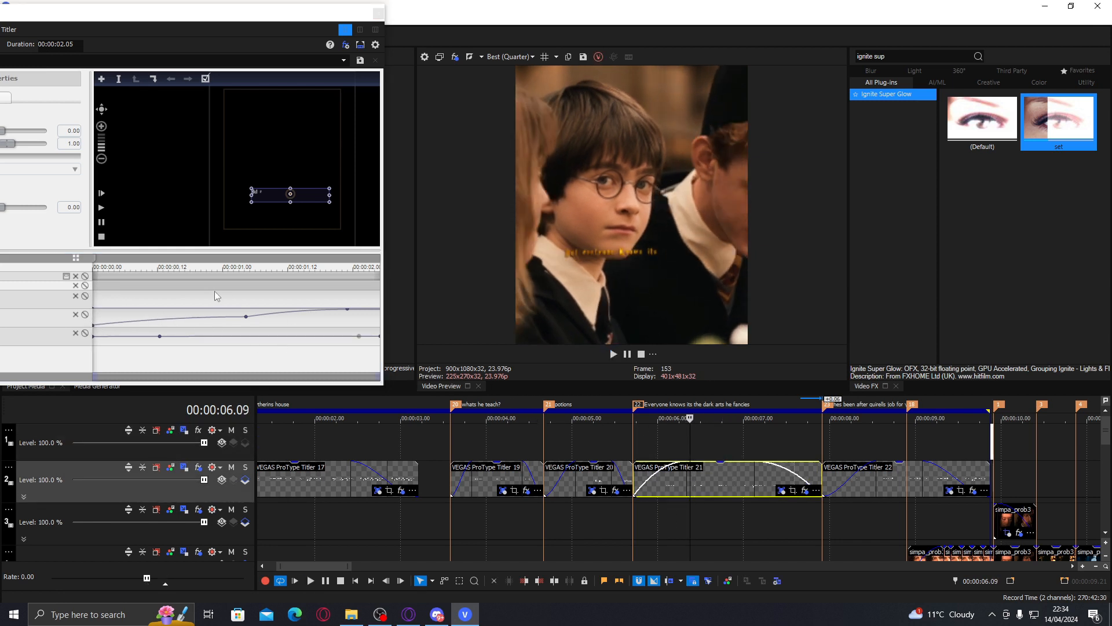
Move the dark arts title's middle Right selection keyframe earlier, to about 00:00:00.17, and play back the reveal.
{"action": "left_click", "coordinate": [188, 312]}
{"action": "left_click", "coordinate": [187, 314]}
{"action": "left_click_drag", "start_coordinate": [245, 319], "coordinate": [189, 317]}
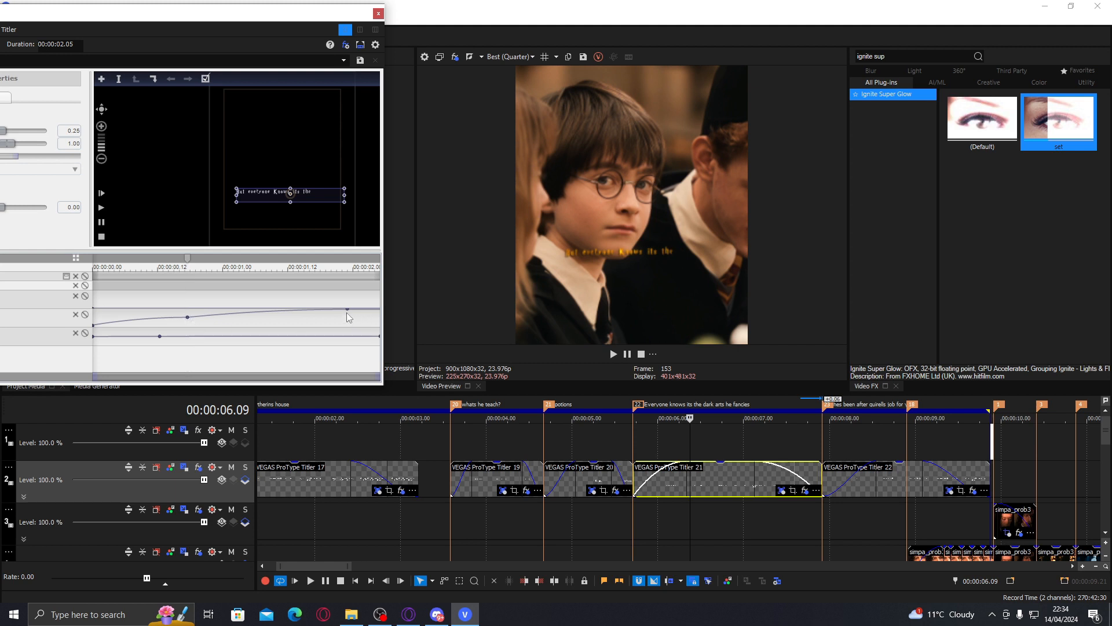
{"action": "left_click", "coordinate": [627, 447]}
{"action": "key", "text": "space"}
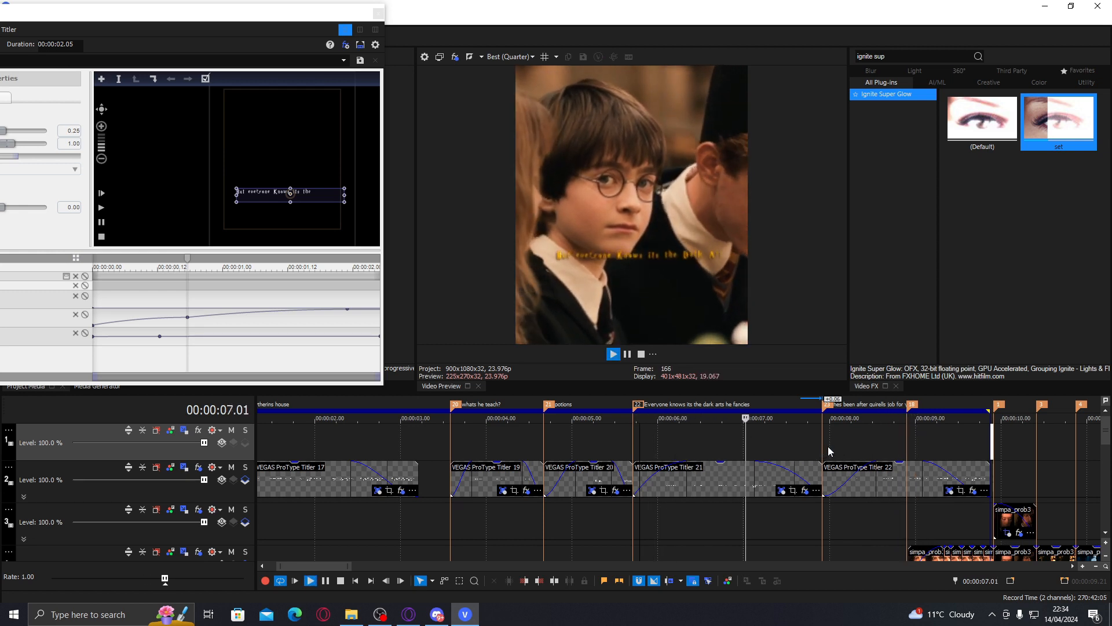
{"action": "left_click", "coordinate": [721, 443]}
{"action": "key", "text": "space"}
{"action": "key", "text": "space"}
{"action": "key", "text": "space"}
{"action": "key", "text": "space"}
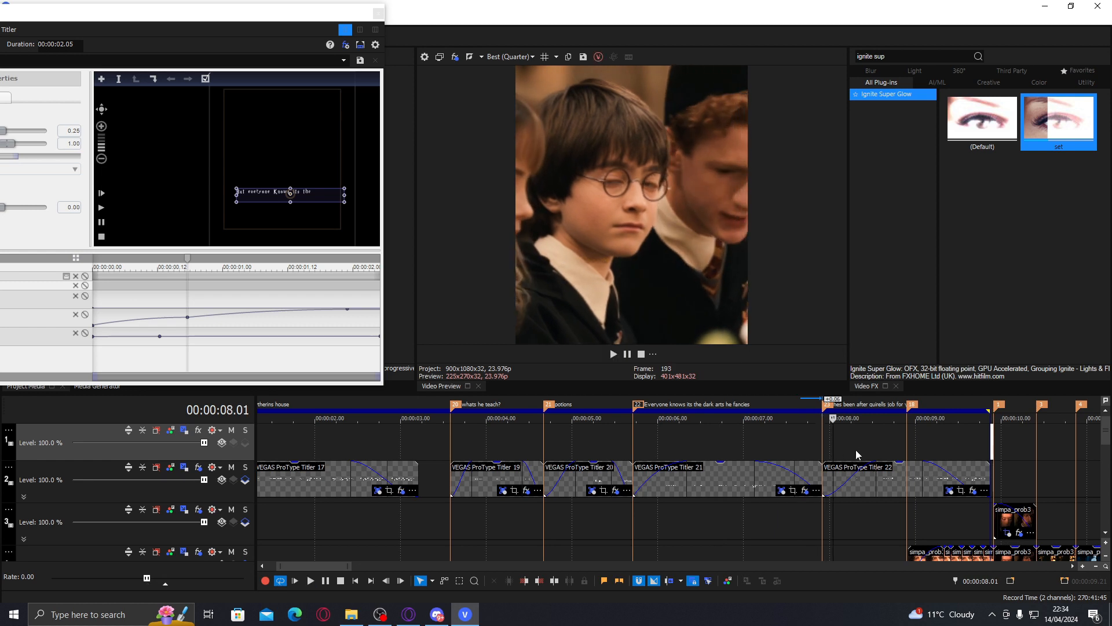
Play back the last title after the dark arts title and replace its text with "He's Been after Quirells Job".
{"action": "left_click", "coordinate": [894, 460]}
{"action": "scroll", "coordinate": [908, 466], "scroll_direction": "down", "scroll_amount": 1}
{"action": "key", "text": "space"}
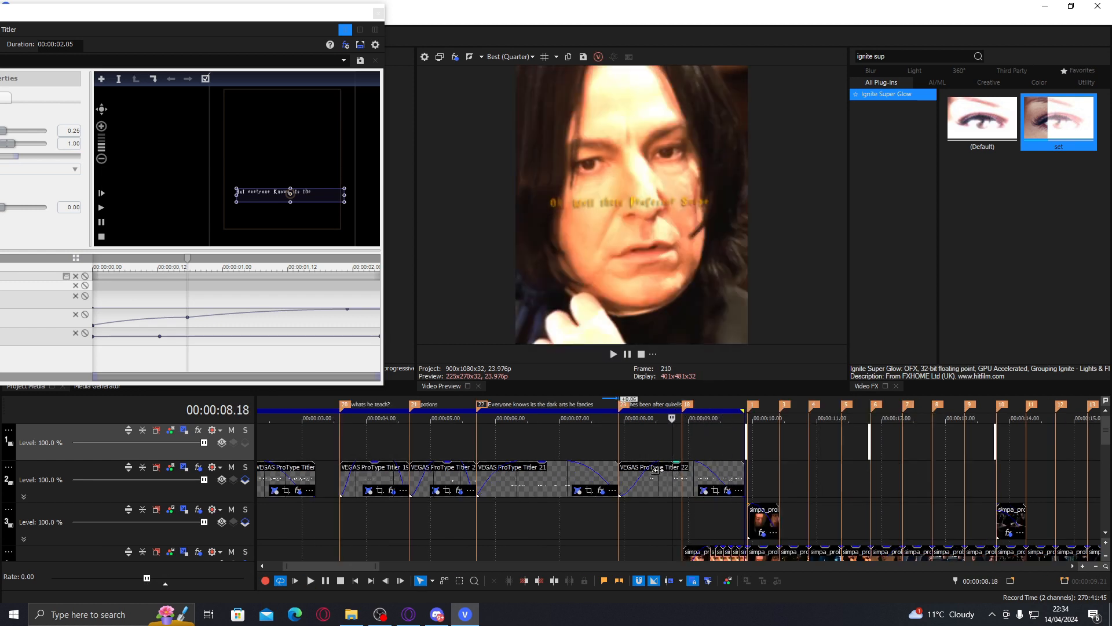
{"action": "left_click_drag", "start_coordinate": [656, 471], "coordinate": [649, 470]}
{"action": "left_click", "coordinate": [706, 491]}
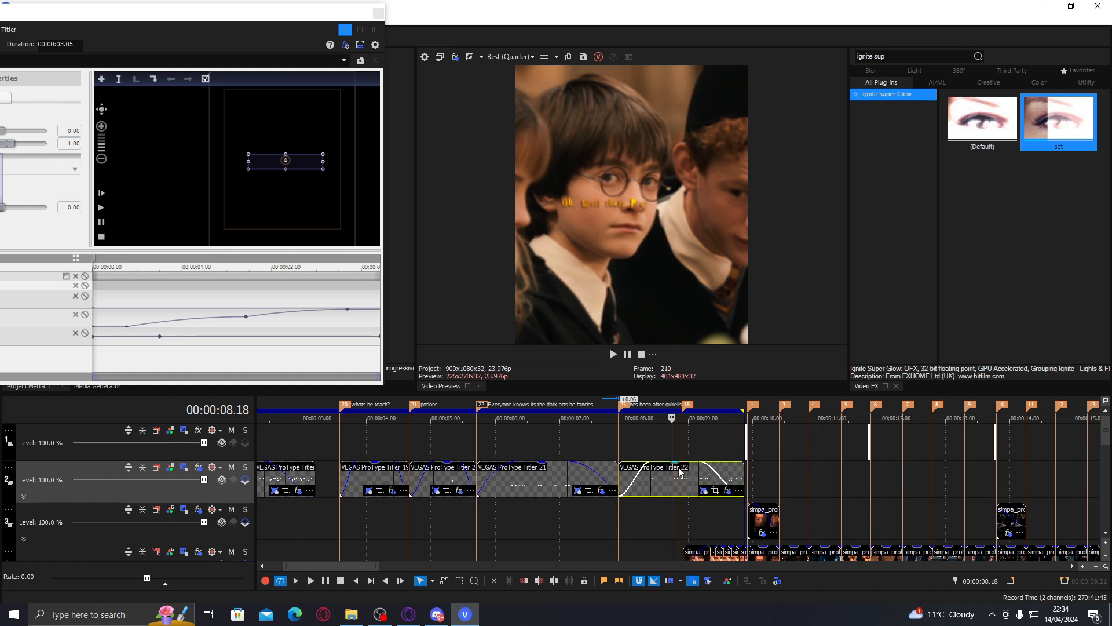
{"action": "double_click", "coordinate": [311, 165]}
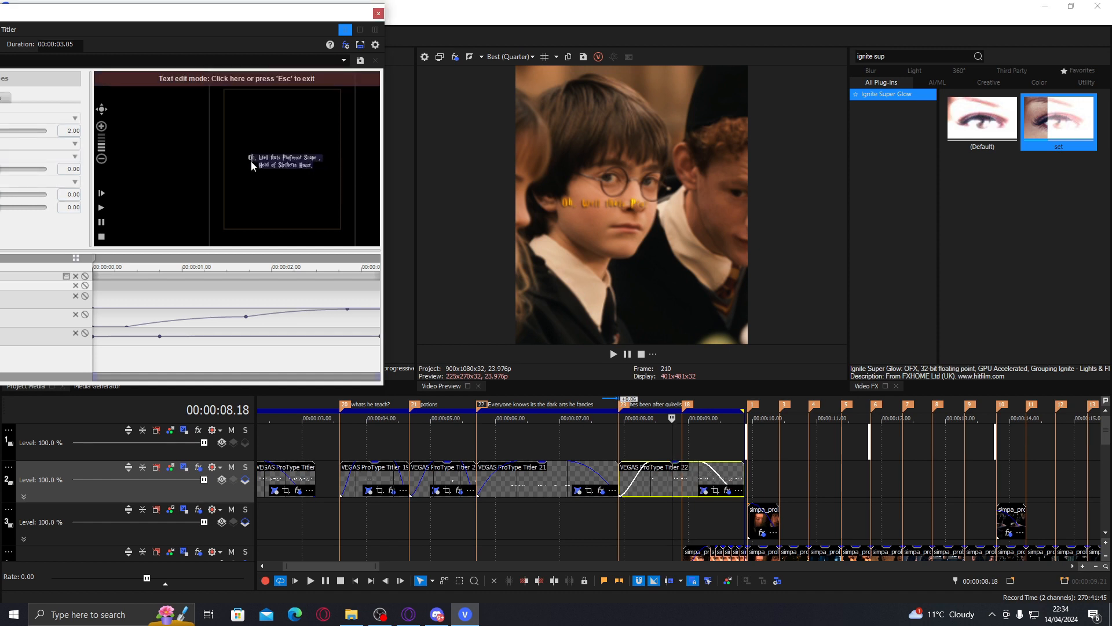
{"action": "left_click_drag", "start_coordinate": [323, 172], "coordinate": [203, 143]}
{"action": "key", "text": "BackSpace"}
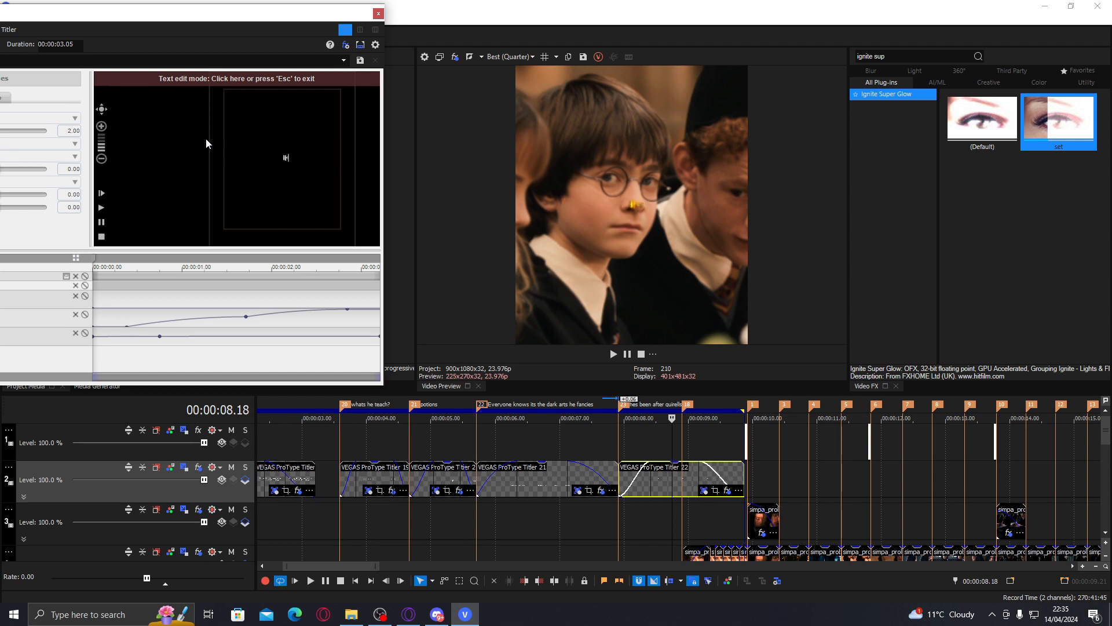
{"action": "type", "text": "He's Been after Quirell"}
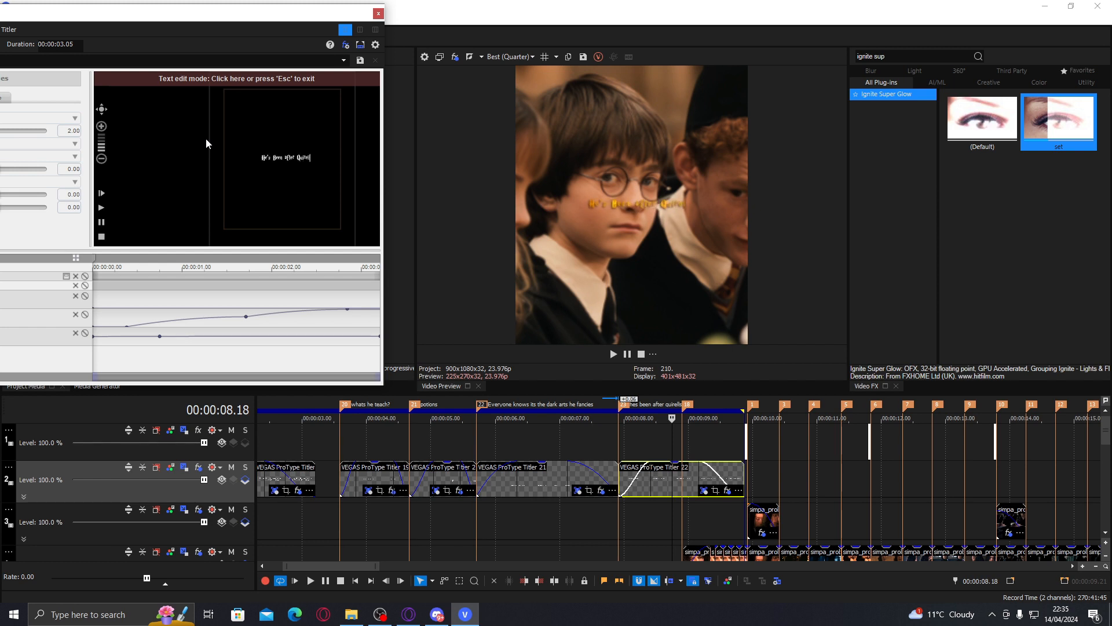
{"action": "type", "text": "s Job"}
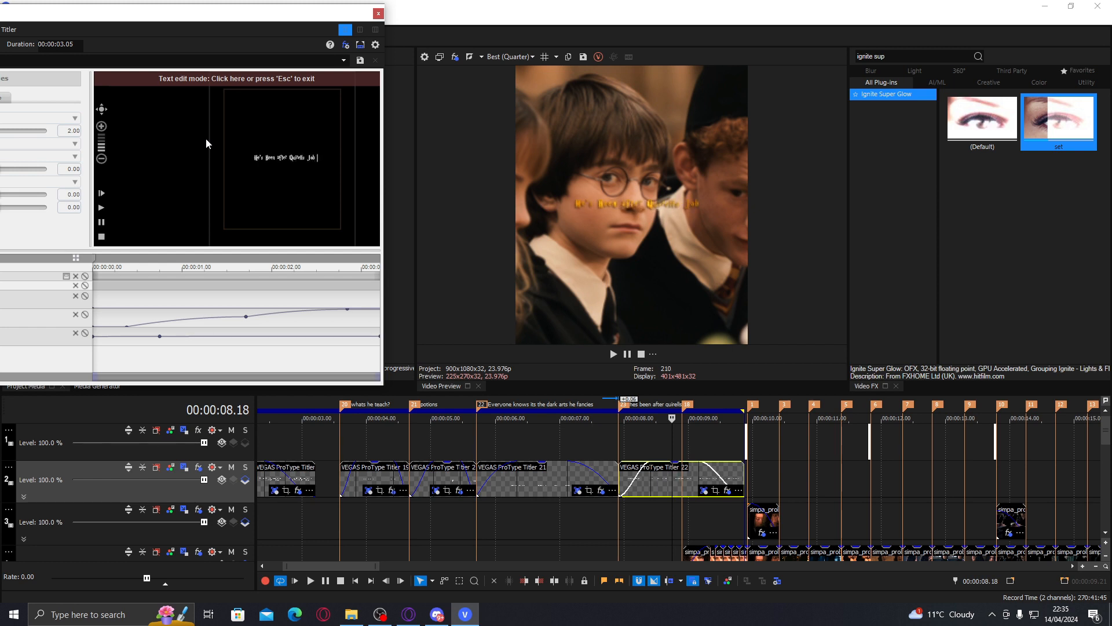
End the Quirells title's first line with a comma and add "For Years" as its second line.
{"action": "type", "text": ","}
{"action": "key", "text": "Return"}
{"action": "type", "text": "For Yea"}
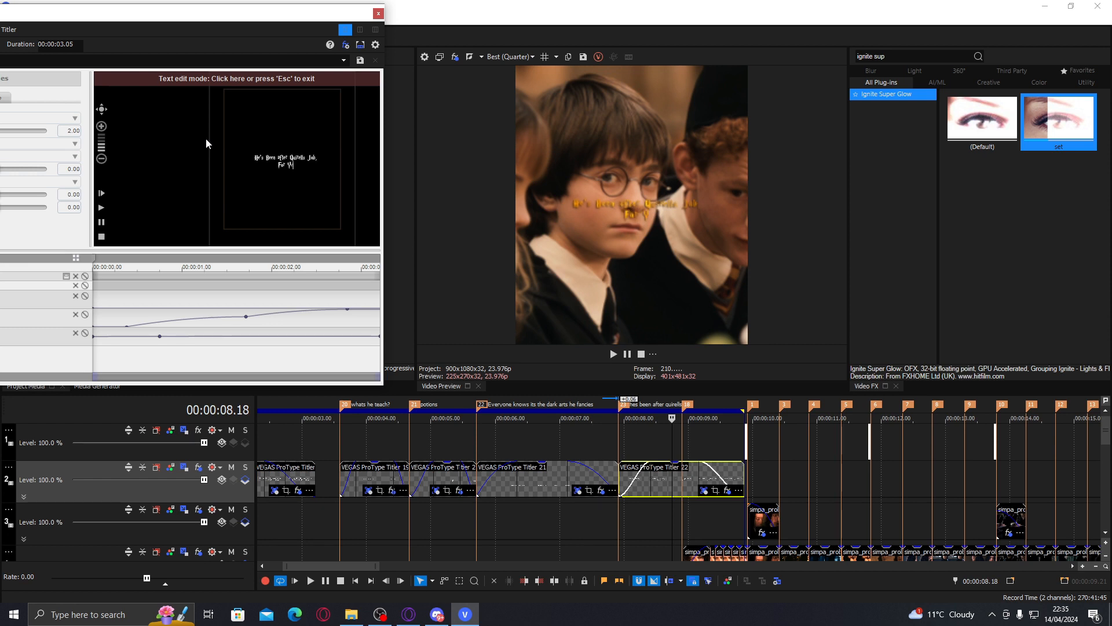
{"action": "type", "text": "r"}
Start the Quirells title's text reveal at the title's beginning by removing the initial Right selection delay, and play it back.
{"action": "left_click", "coordinate": [109, 318]}
{"action": "left_click_drag", "start_coordinate": [126, 327], "coordinate": [70, 332]}
{"action": "left_click", "coordinate": [620, 454]}
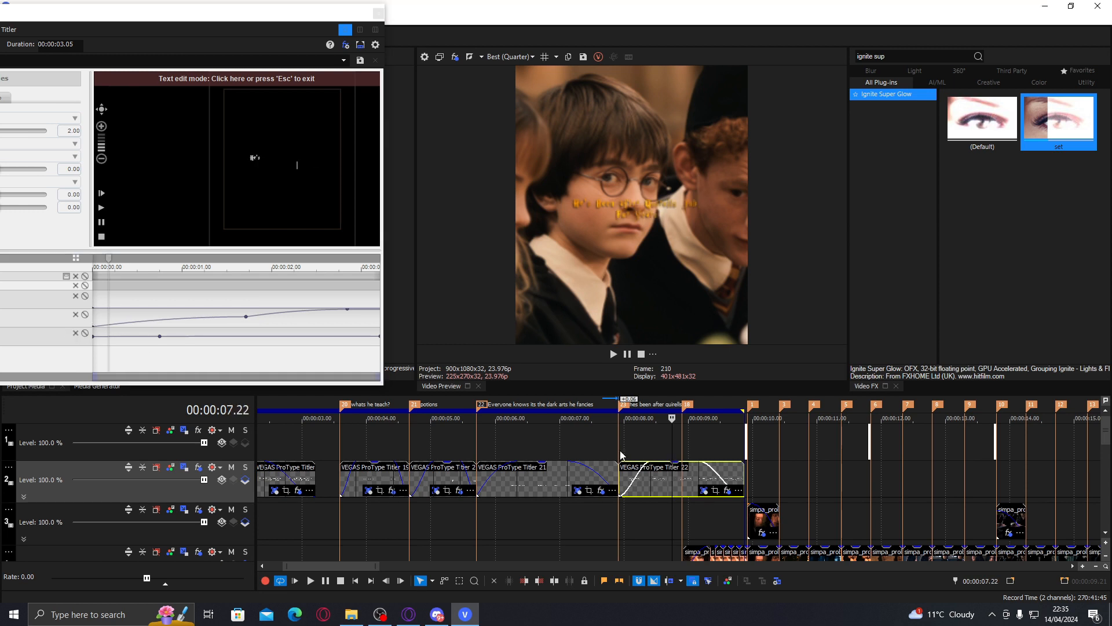
{"action": "key", "text": "space"}
{"action": "left_click", "coordinate": [689, 474]}
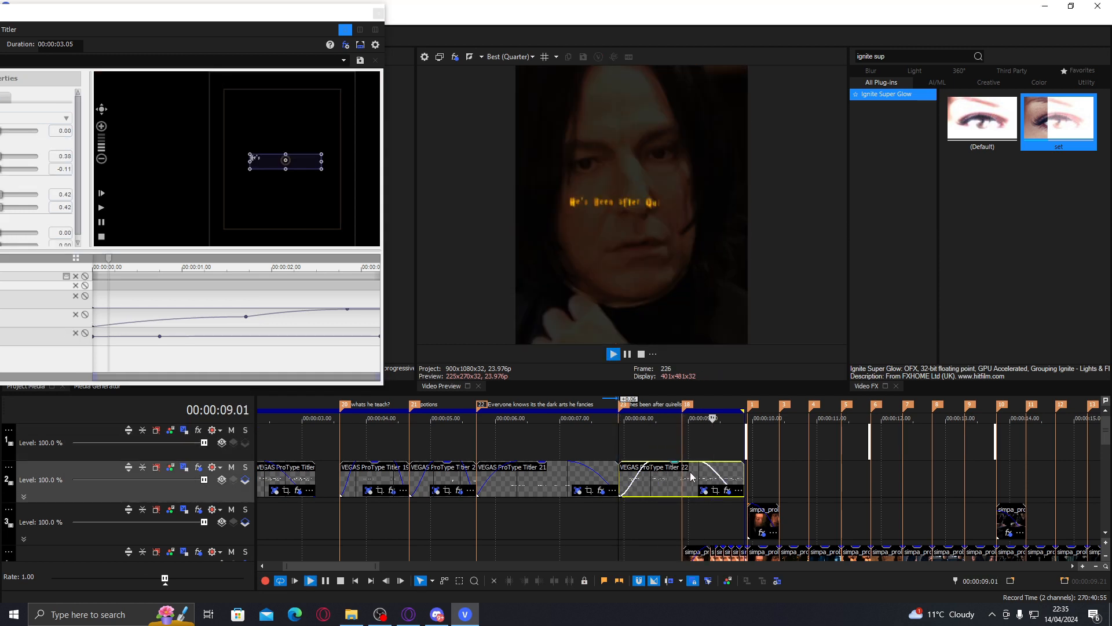
{"action": "key", "text": "space"}
Try moving the Quirells title's middle Right selection keyframe to about 00:00:02.00 and play back the reveal.
{"action": "mouse_move", "coordinate": [258, 296]}
{"action": "left_mouse_down"}
{"action": "mouse_move", "coordinate": [271, 294]}
{"action": "mouse_move", "coordinate": [270, 314]}
{"action": "left_mouse_up"}
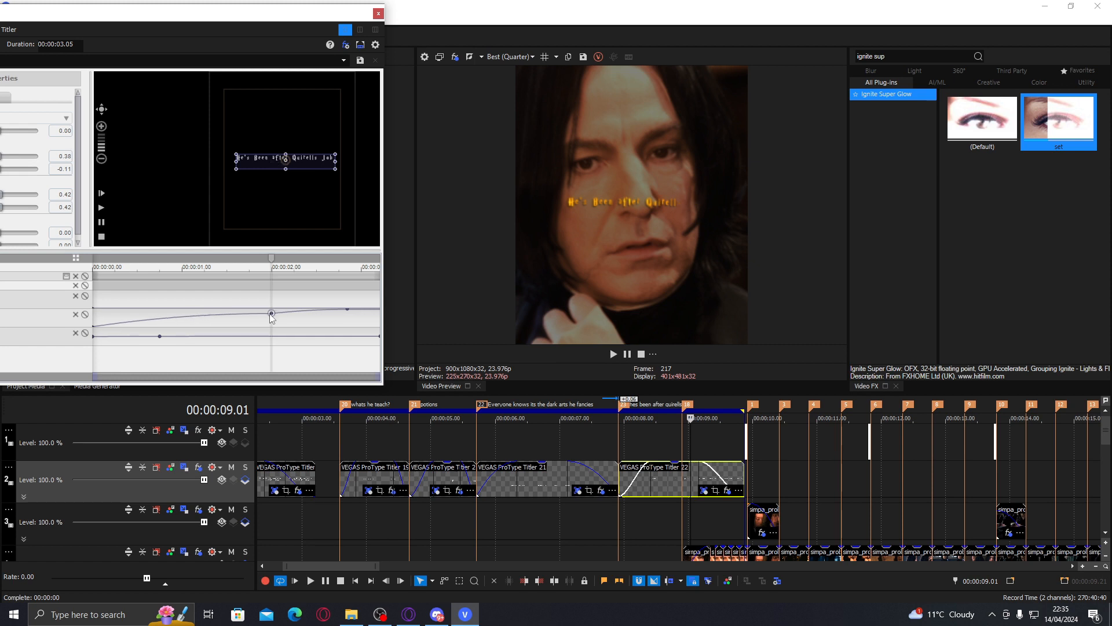
{"action": "left_click_drag", "start_coordinate": [272, 317], "coordinate": [272, 318]}
{"action": "left_click", "coordinate": [669, 441]}
{"action": "key", "text": "space"}
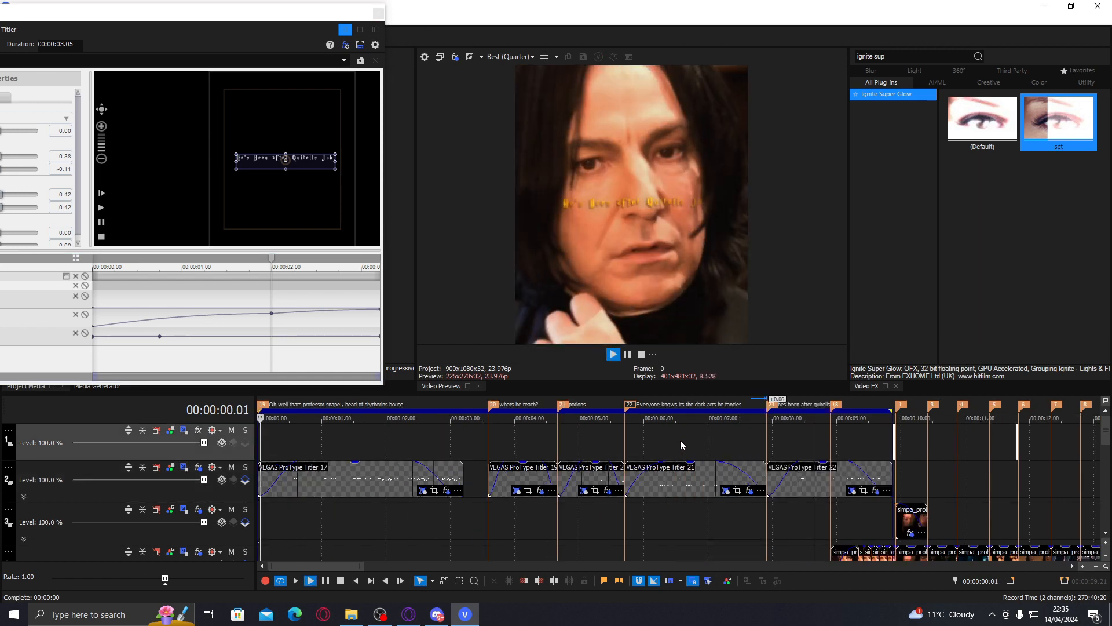
{"action": "scroll", "coordinate": [676, 441], "scroll_direction": "up", "scroll_amount": 2}
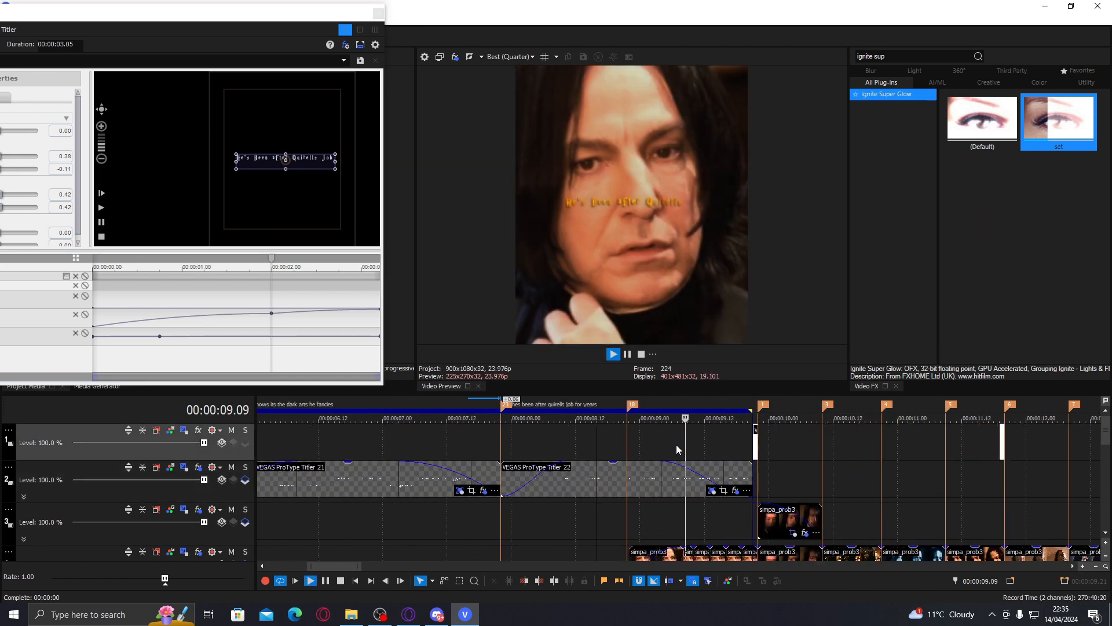
{"action": "left_click", "coordinate": [641, 474]}
{"action": "key", "text": "space"}
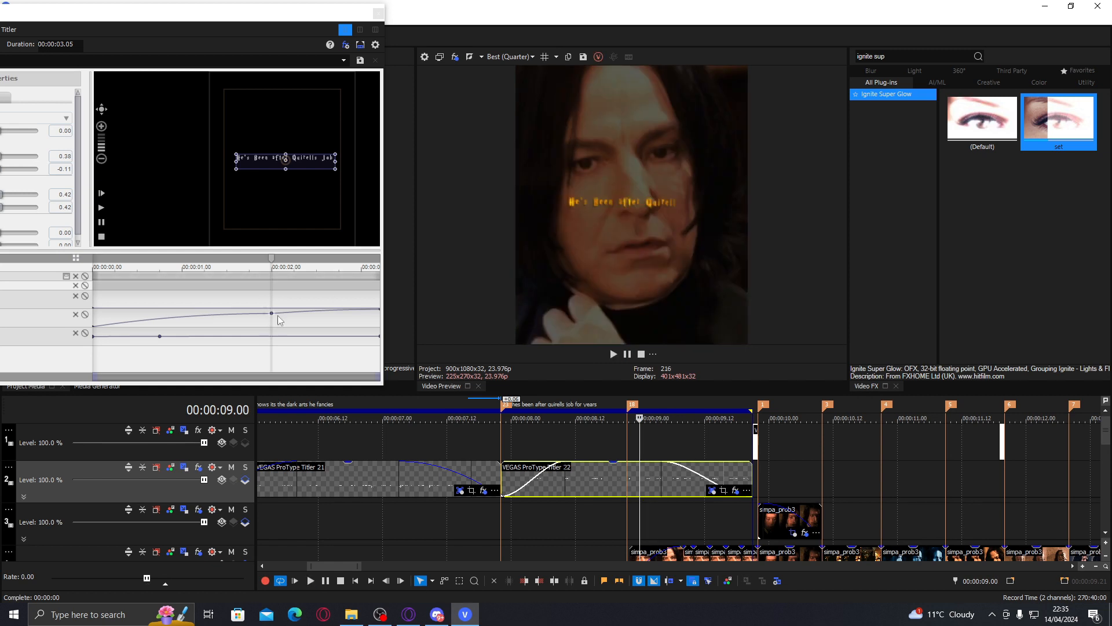
Move the Quirells title's middle Right selection keyframe earlier, to about 00:00:01.17, raise it slightly, and play back the reveal.
{"action": "left_click_drag", "start_coordinate": [271, 314], "coordinate": [253, 312]}
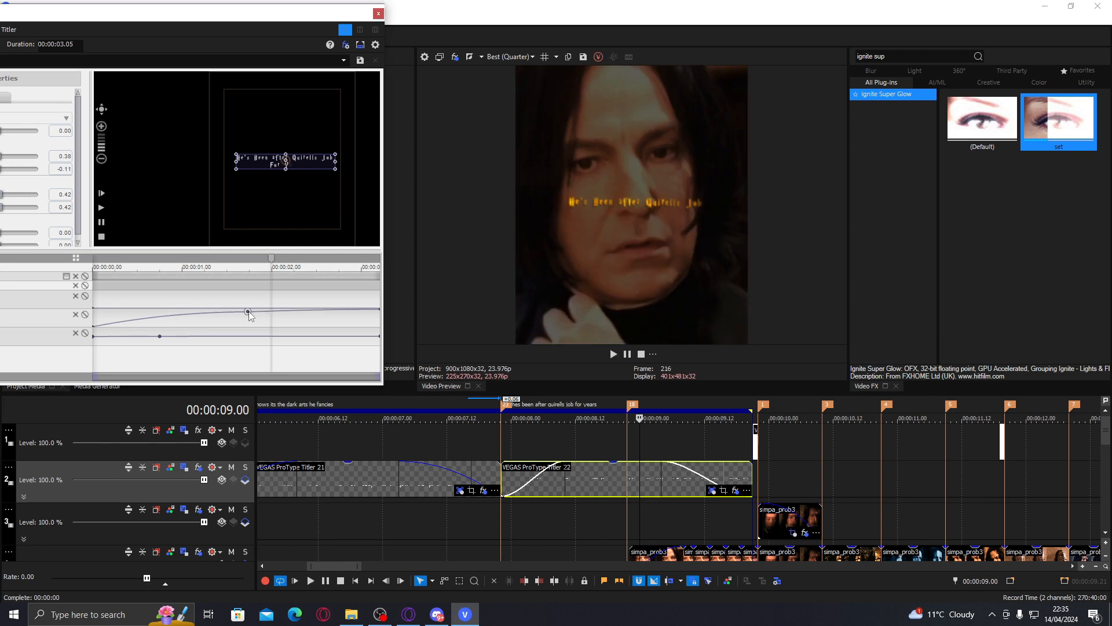
{"action": "left_click", "coordinate": [248, 311]}
{"action": "left_click_drag", "start_coordinate": [248, 314], "coordinate": [248, 315]}
{"action": "left_click", "coordinate": [613, 441]}
{"action": "key", "text": "space"}
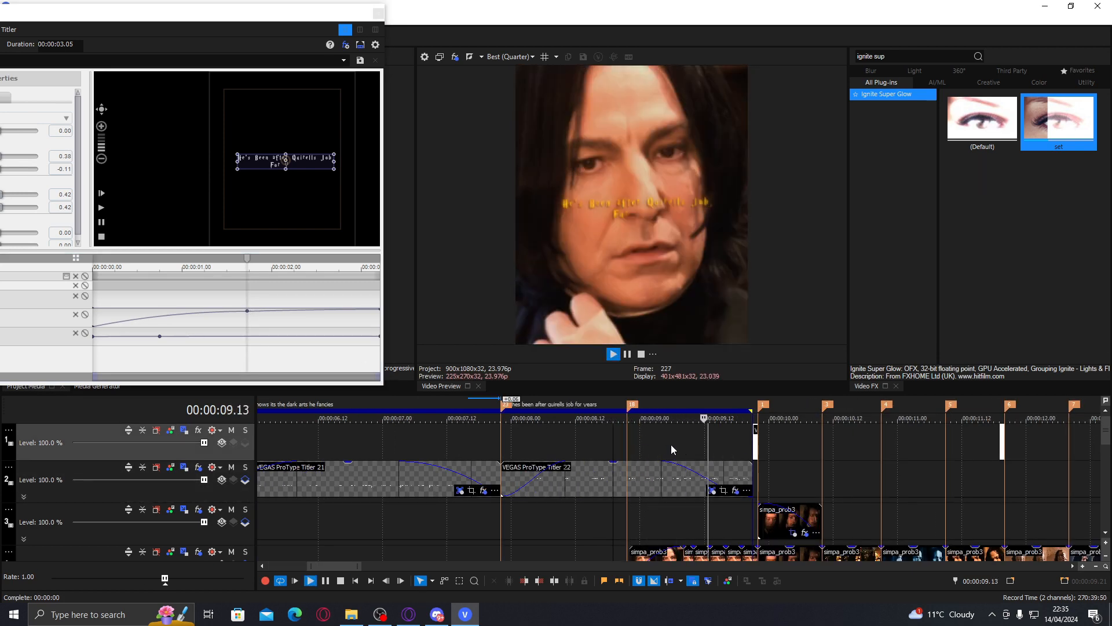
{"action": "left_click", "coordinate": [690, 447]}
{"action": "key", "text": "space"}
Move the Quirells title's final Right selection keyframe earlier, to about 00:00:02.15, and match the media length to its event.
{"action": "left_click_drag", "start_coordinate": [302, 323], "coordinate": [353, 318]}
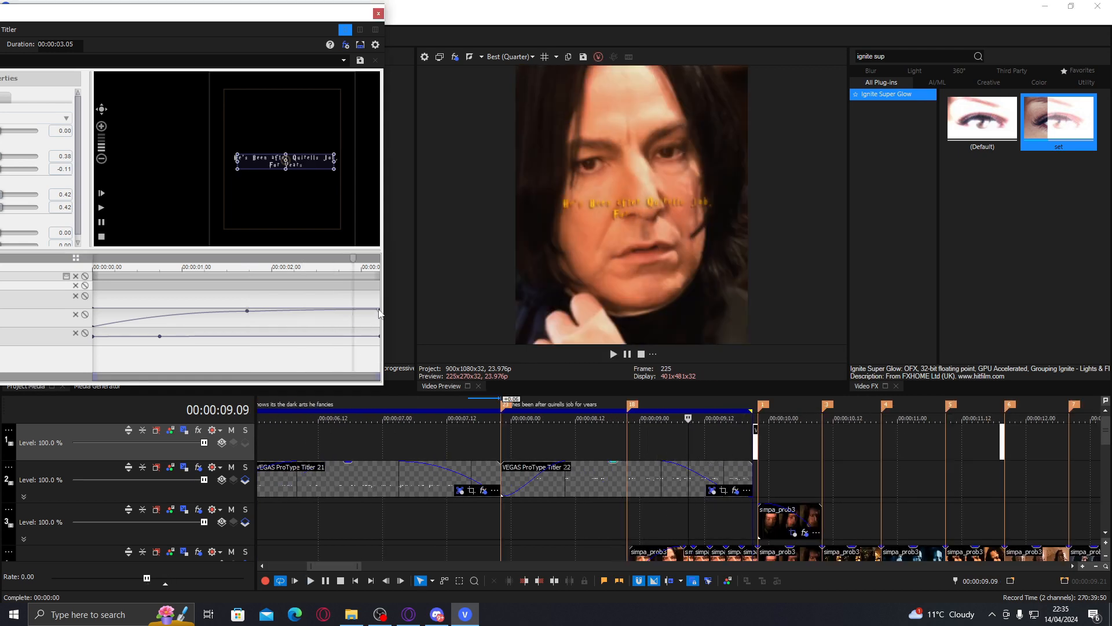
{"action": "left_click", "coordinate": [604, 445]}
{"action": "key", "text": "space"}
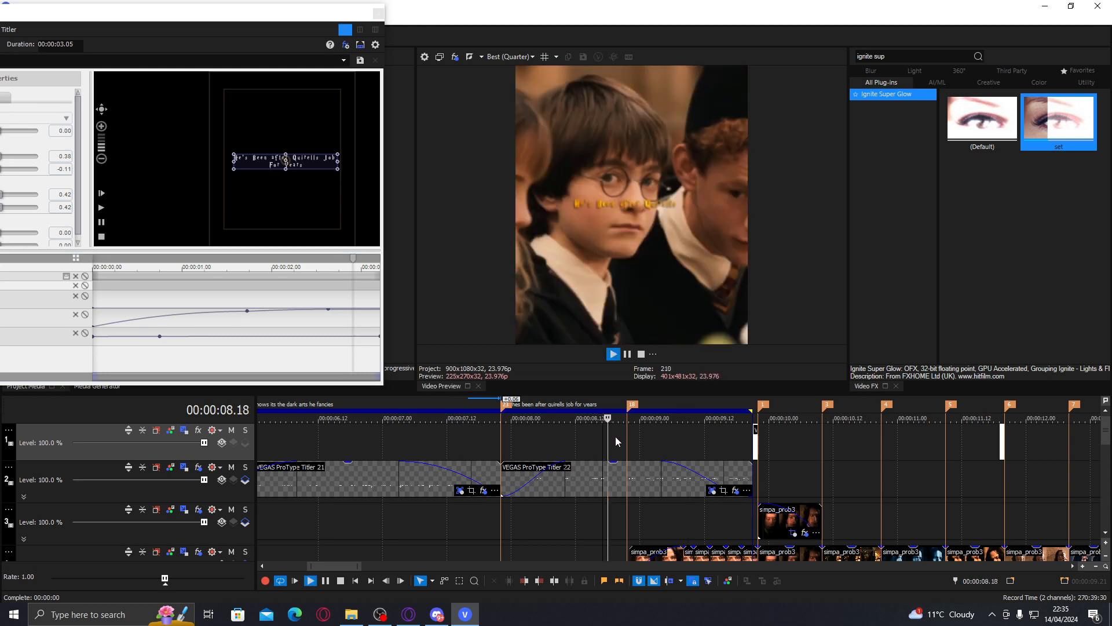
{"action": "left_click", "coordinate": [360, 45]}
{"action": "left_click", "coordinate": [620, 439]}
{"action": "key", "text": "space"}
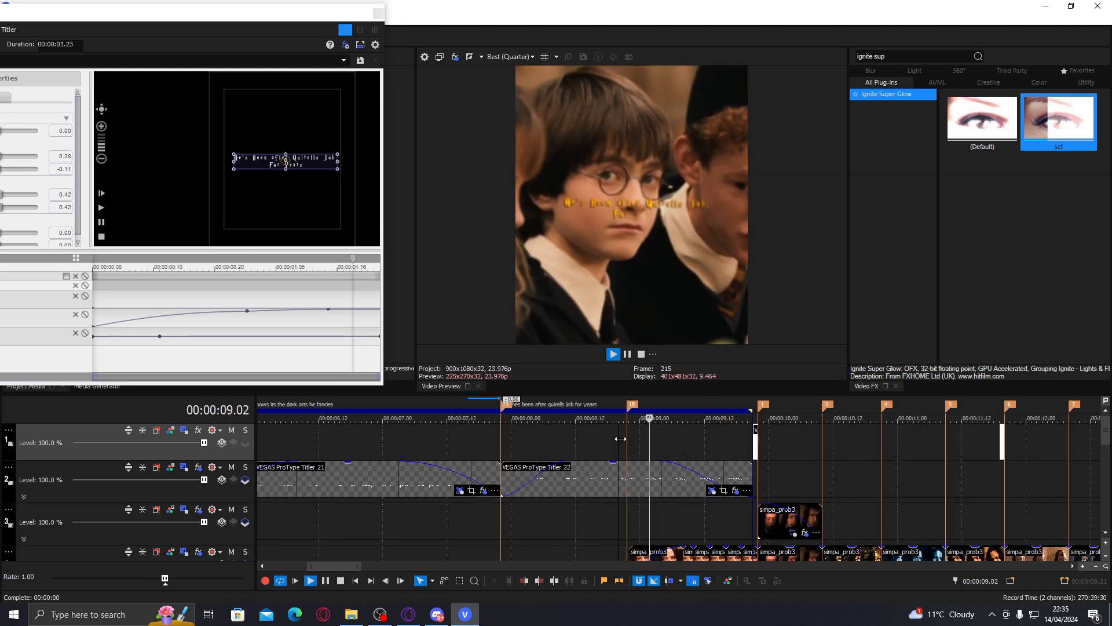
Shift the Quirells title's middle Right selection keyframe later, to about 00:00:01.05, and lower it slightly so the first line reveals more slowly.
{"action": "left_click", "coordinate": [631, 475]}
{"action": "left_click", "coordinate": [261, 318]}
{"action": "left_click_drag", "start_coordinate": [248, 311], "coordinate": [266, 313]}
{"action": "left_click", "coordinate": [641, 447]}
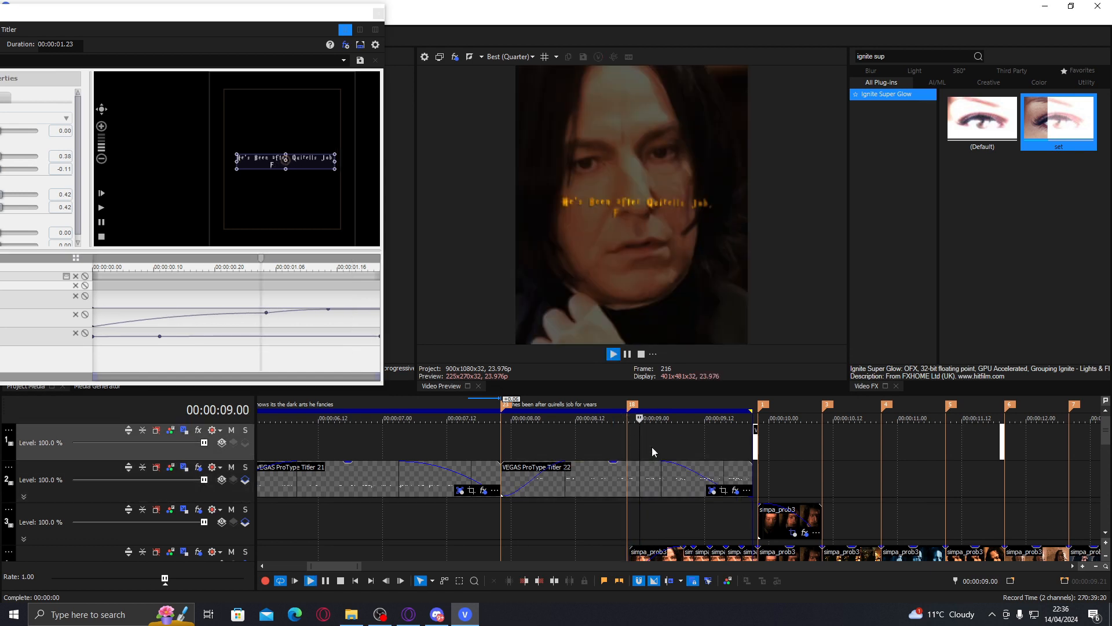
{"action": "key", "text": "space"}
{"action": "key", "text": "space"}
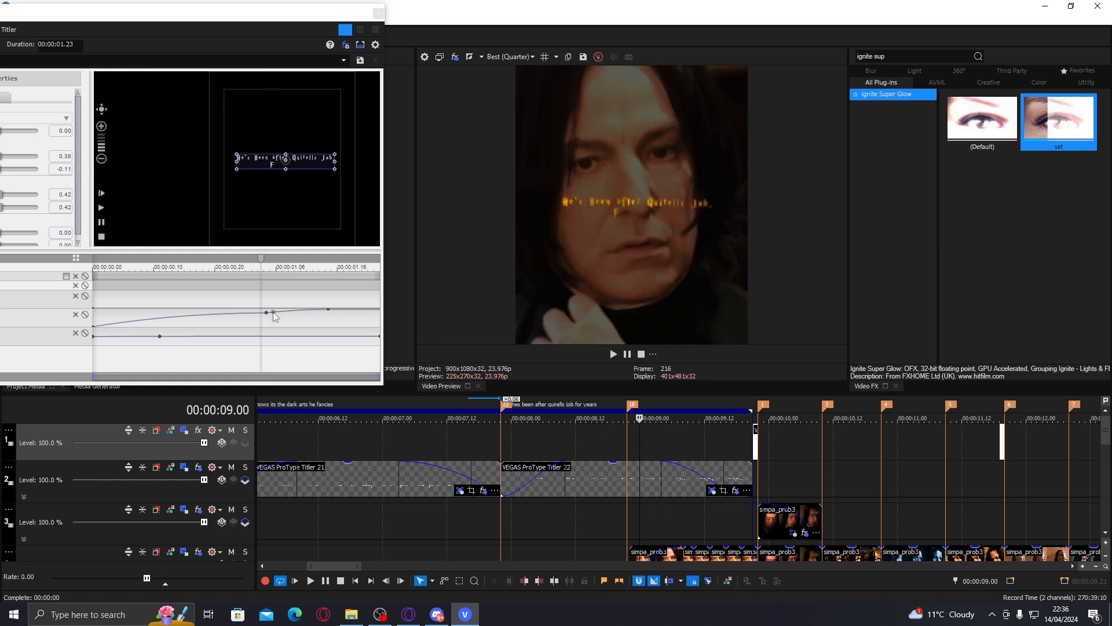
{"action": "left_click_drag", "start_coordinate": [267, 312], "coordinate": [277, 316]}
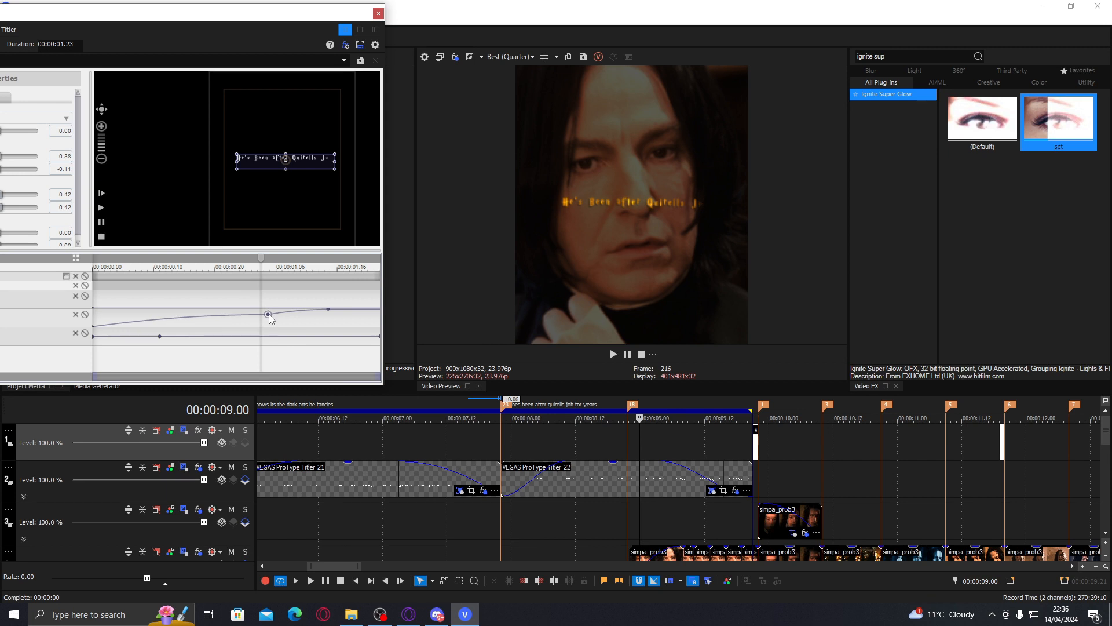
Move the Quirells title's final Right selection keyframe later, to about 00:00:01.20, and play back the end of the reveal.
{"action": "left_click", "coordinate": [659, 439]}
{"action": "left_click", "coordinate": [679, 443]}
{"action": "left_click", "coordinate": [687, 445]}
{"action": "left_click", "coordinate": [329, 312]}
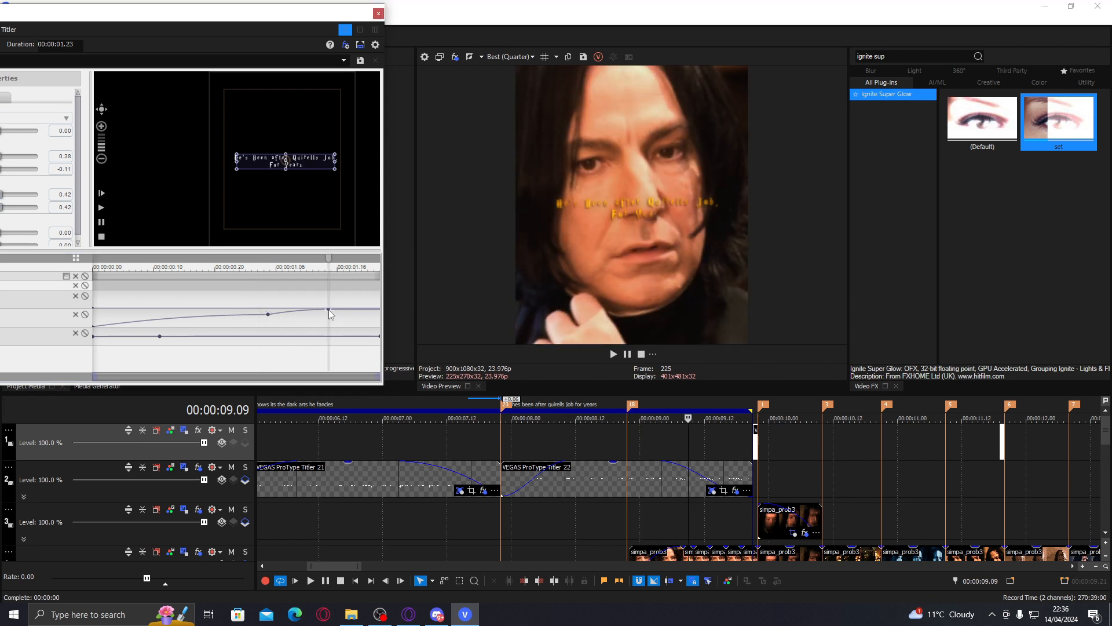
{"action": "left_click", "coordinate": [621, 441]}
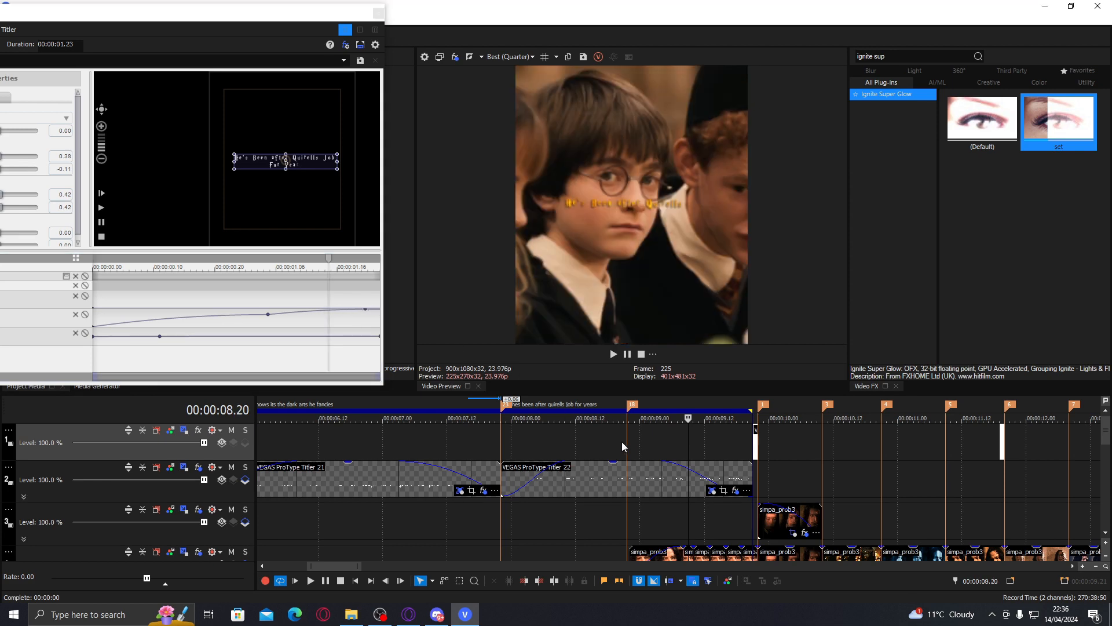
{"action": "key", "text": "space"}
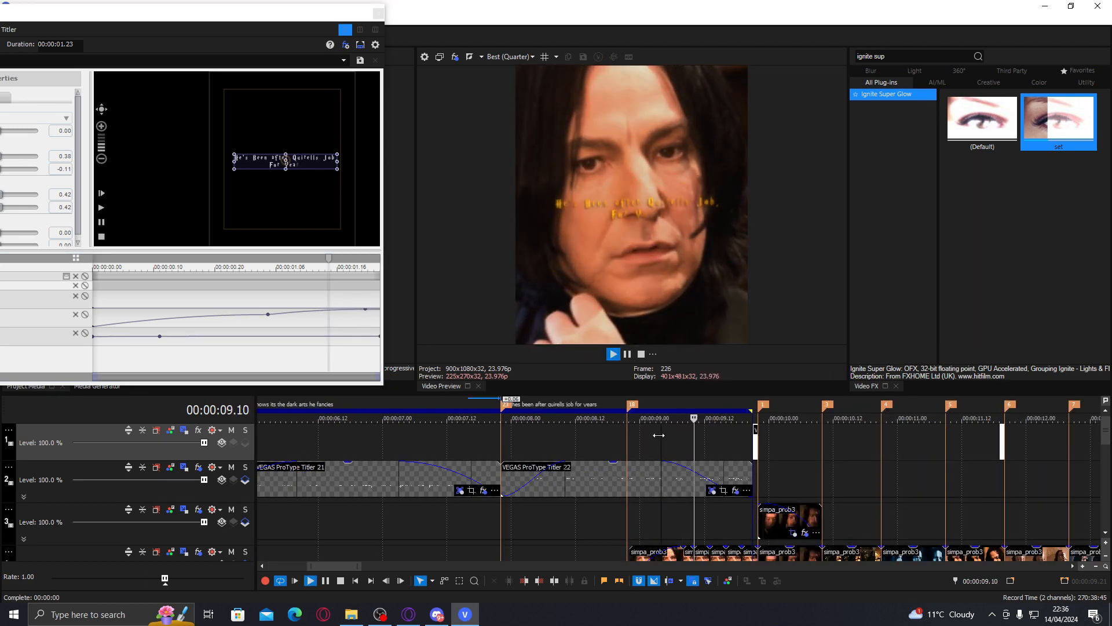
{"action": "left_click", "coordinate": [698, 417]}
{"action": "key", "text": "space"}
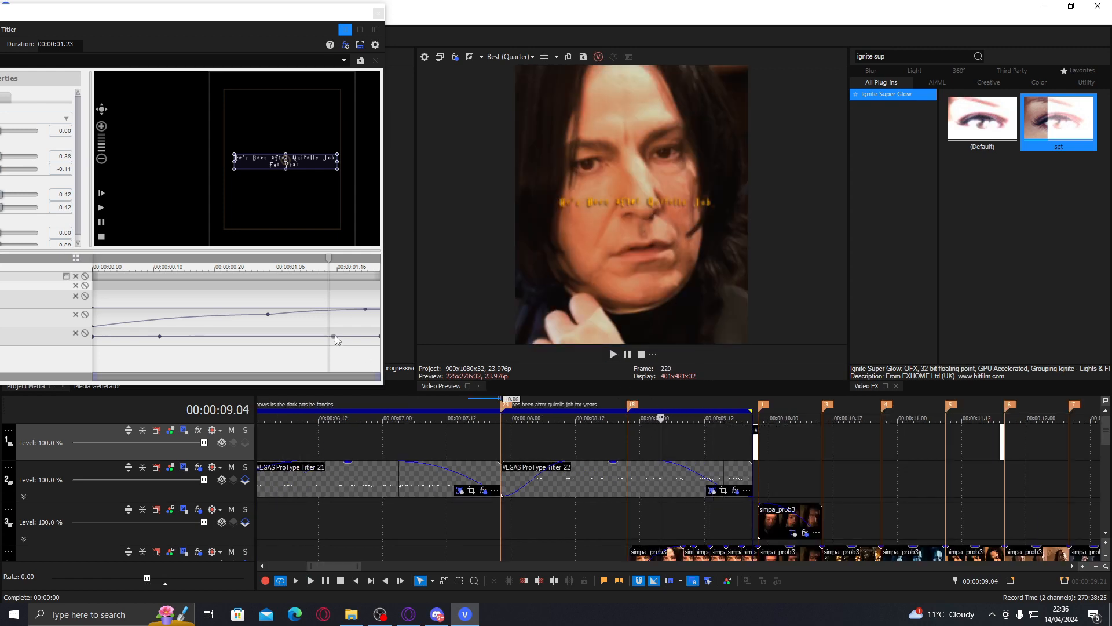
Nudge the Quirells title's final Right selection keyframe slightly earlier, shorten the event's fade-out, and close the title settings.
{"action": "left_click", "coordinate": [360, 312]}
{"action": "left_click_drag", "start_coordinate": [662, 470], "coordinate": [685, 468]}
{"action": "right_click", "coordinate": [694, 459]}
{"action": "right_click", "coordinate": [690, 462]}
{"action": "left_click", "coordinate": [711, 471]}
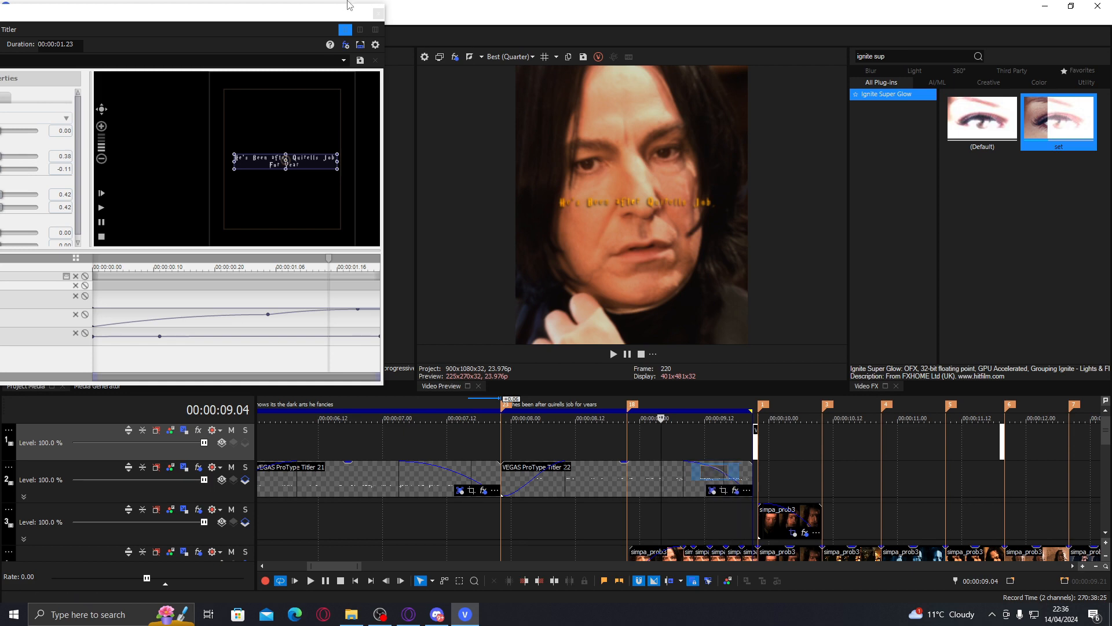
{"action": "left_click", "coordinate": [378, 12]}
Set the video preview quality to Best (Half) and return to the start of the project to review all the titles.
{"action": "left_click", "coordinate": [515, 56]}
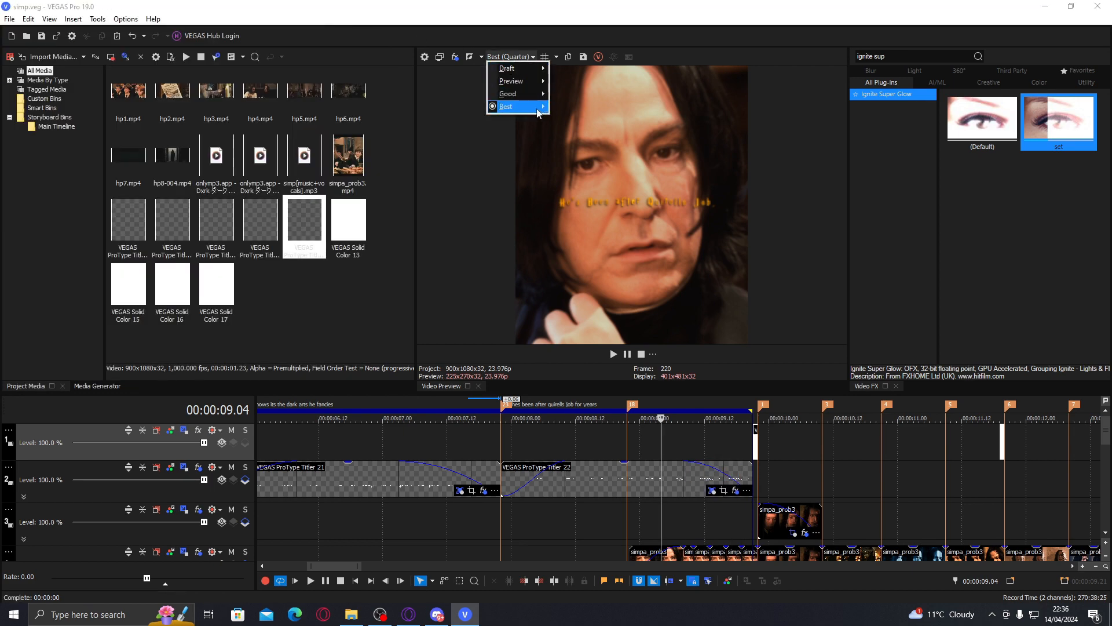
{"action": "left_click", "coordinate": [570, 128]}
{"action": "scroll", "coordinate": [505, 475], "scroll_direction": "down", "scroll_amount": 3}
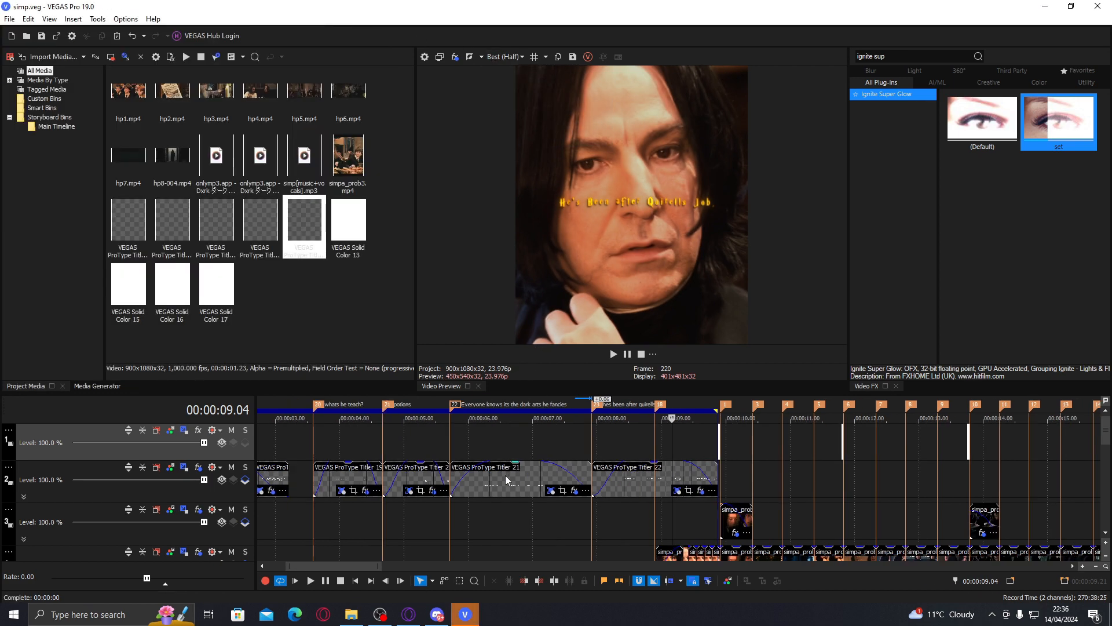
{"action": "scroll", "coordinate": [505, 475], "scroll_direction": "down", "scroll_amount": 3}
{"action": "scroll", "coordinate": [1107, 442], "scroll_direction": "down", "scroll_amount": 1}
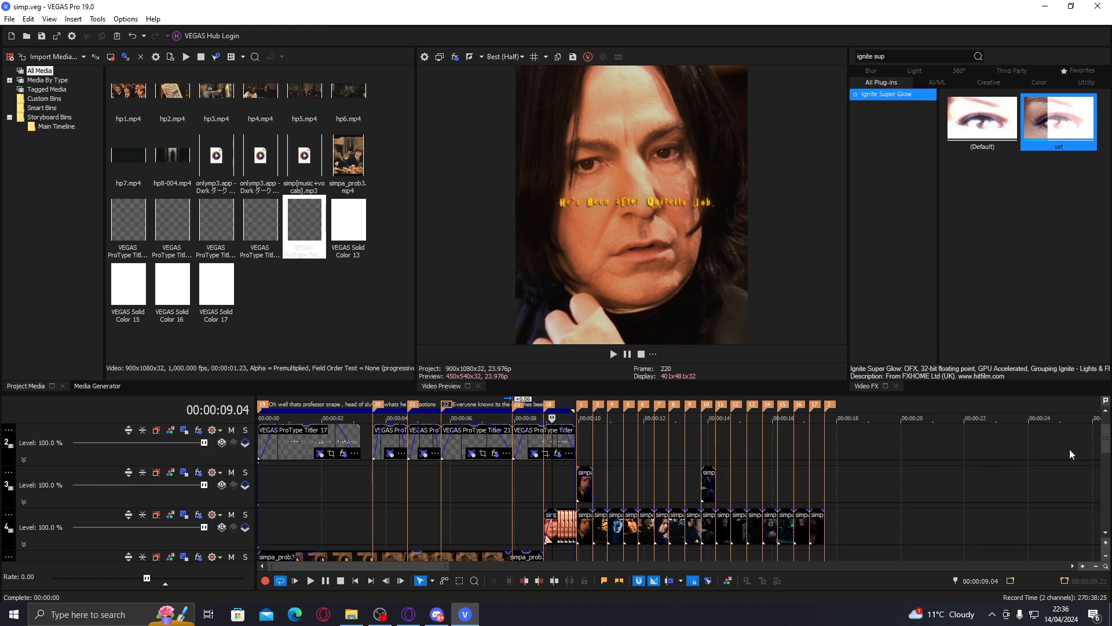
{"action": "key", "text": "ctrl+Home"}
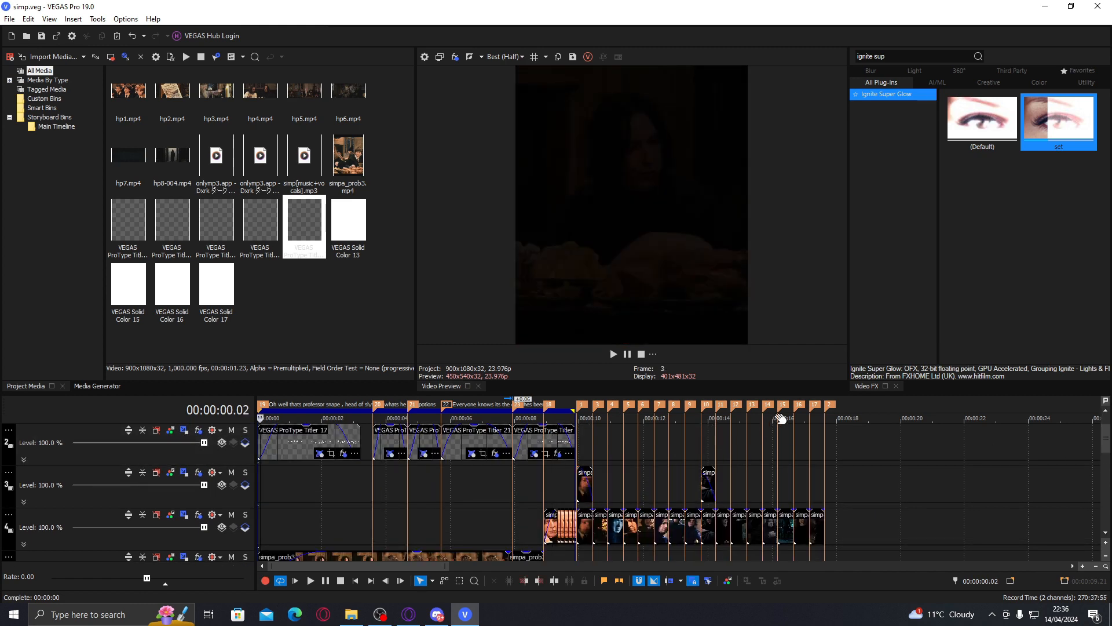
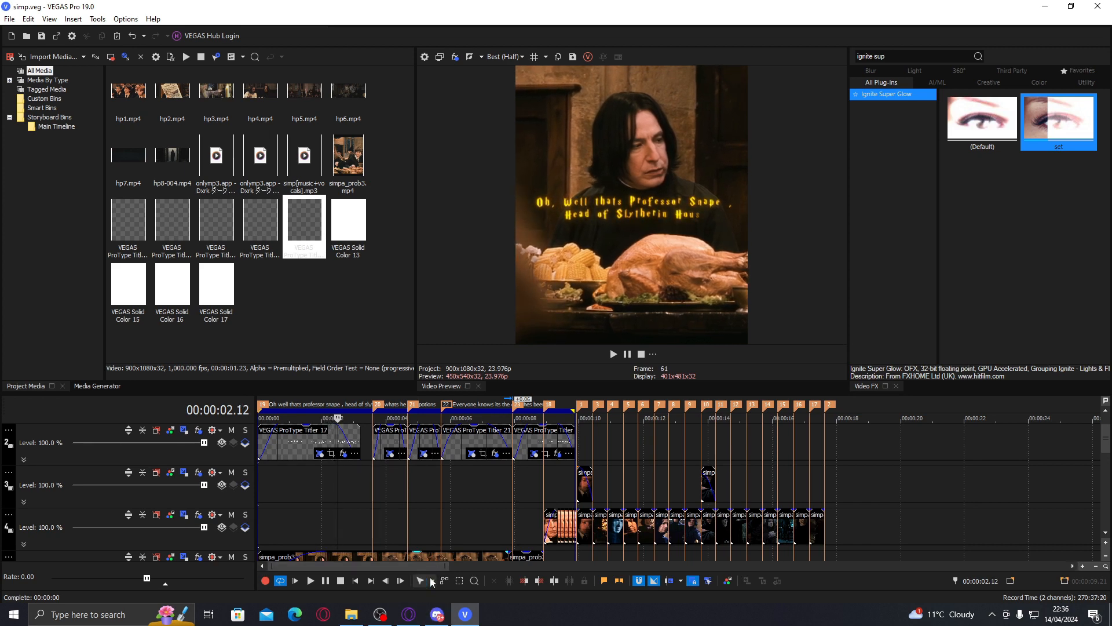
Switch to Discord and look through recent messages in the Clouds server's edit-chat channel.
{"action": "left_click", "coordinate": [436, 611]}
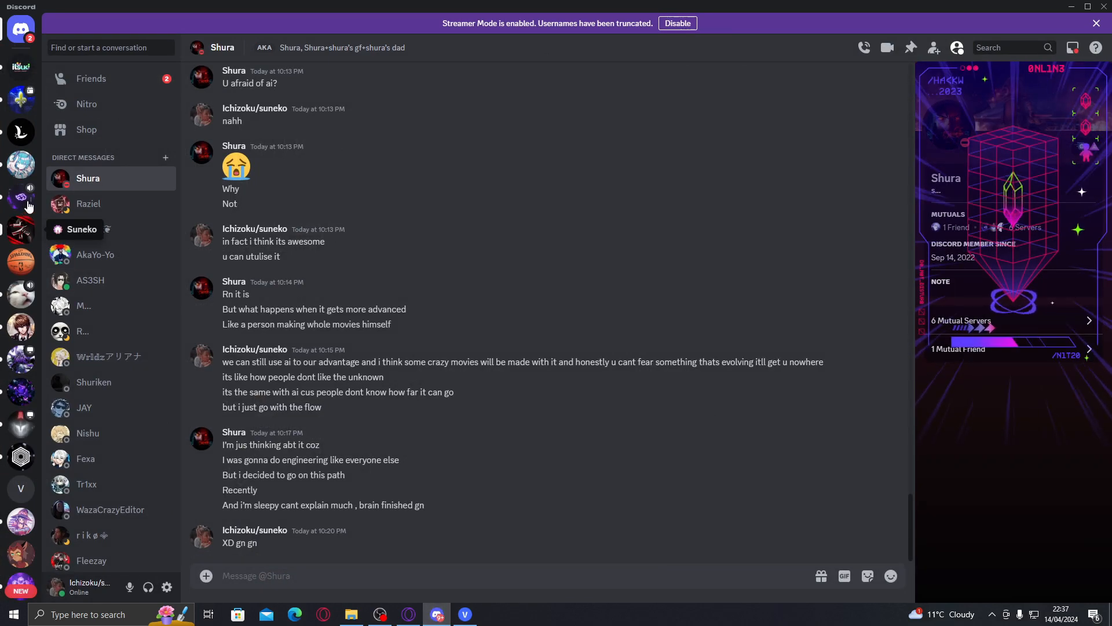
{"action": "left_click", "coordinate": [23, 227]}
{"action": "left_click", "coordinate": [27, 203]}
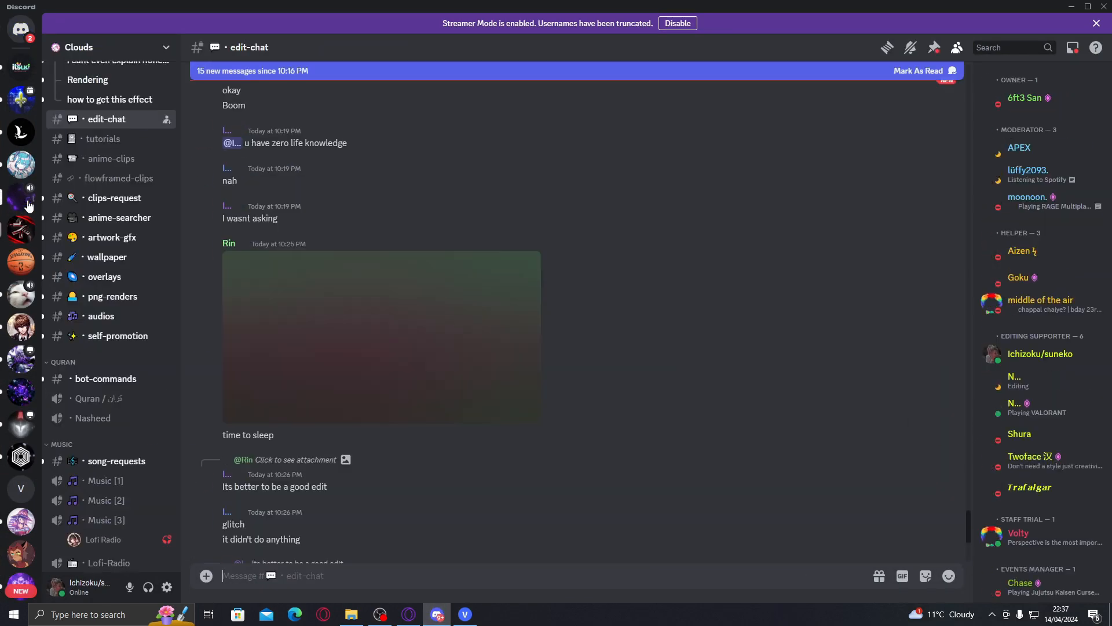
{"action": "scroll", "coordinate": [583, 310], "scroll_direction": "down", "scroll_amount": 4}
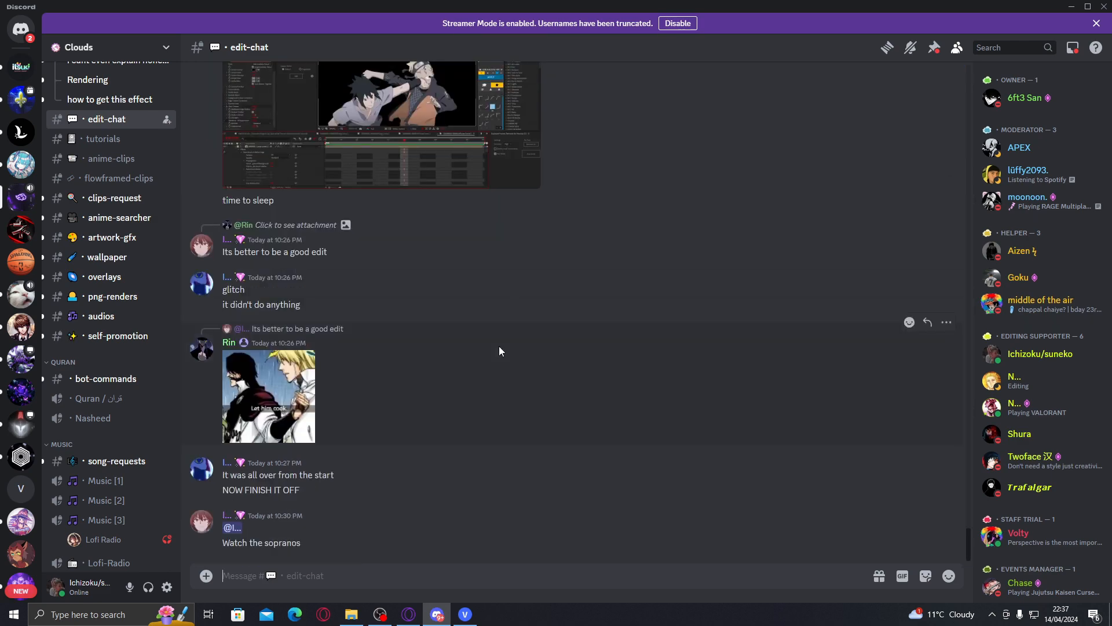
{"action": "scroll", "coordinate": [533, 422], "scroll_direction": "up", "scroll_amount": 6}
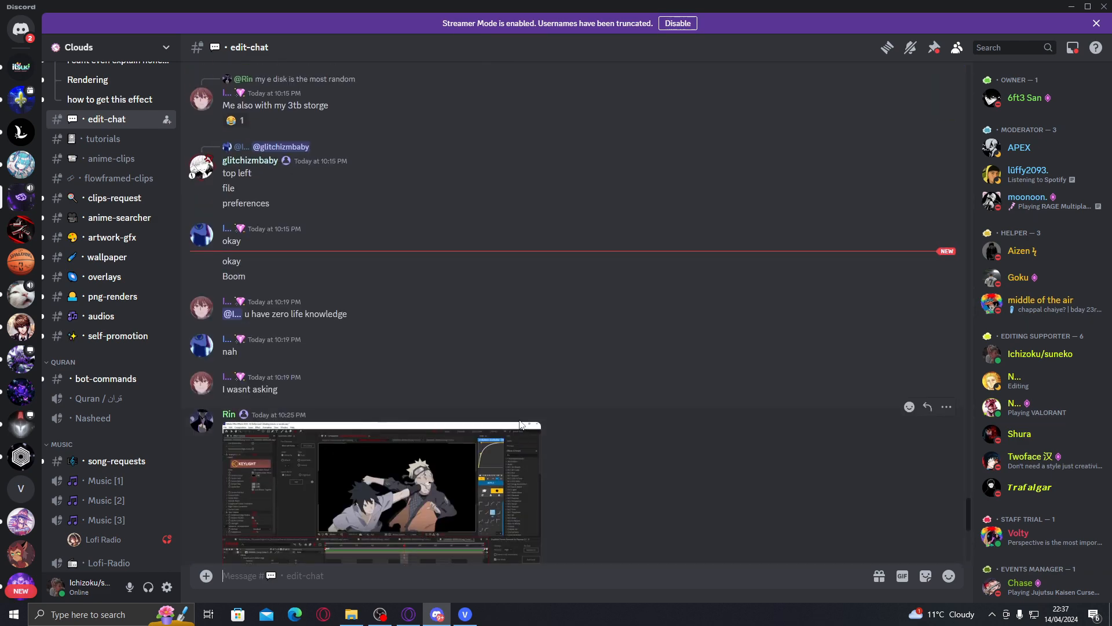
Look through the newer edit-chat messages in Discord and enlarge the posted After Effects screenshot.
{"action": "scroll", "coordinate": [519, 424], "scroll_direction": "down", "scroll_amount": 3}
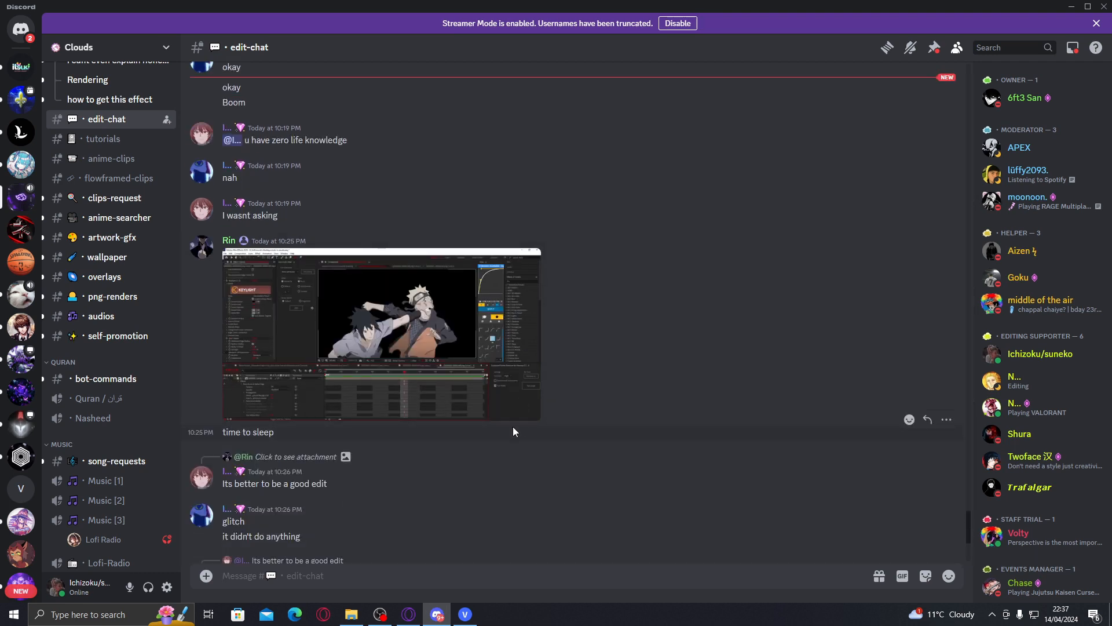
{"action": "left_click", "coordinate": [406, 307]}
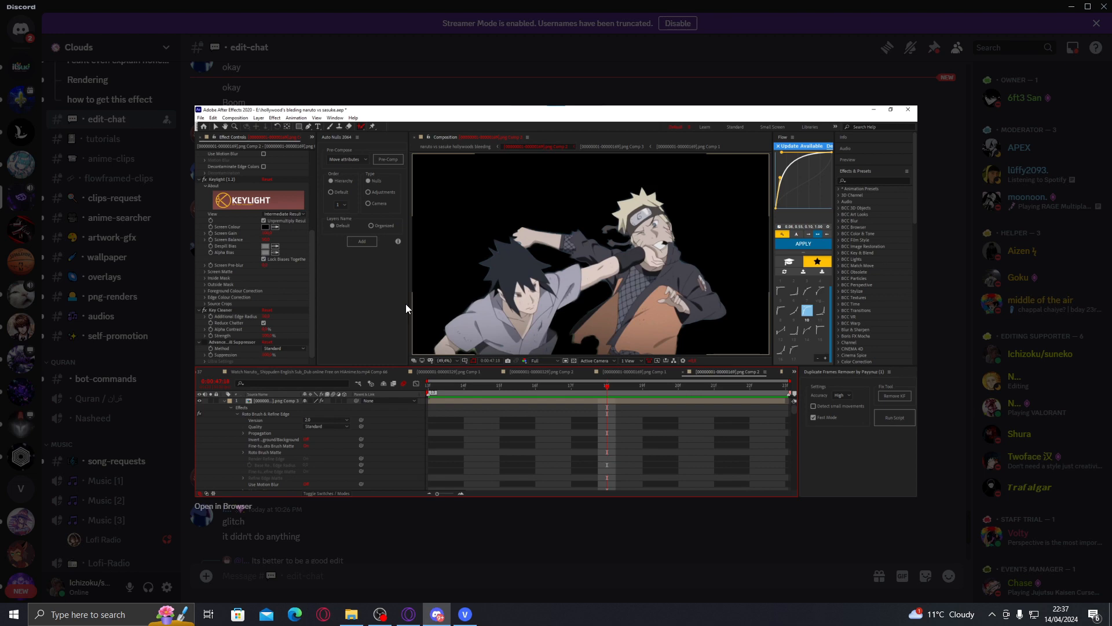
{"action": "left_click", "coordinate": [478, 527]}
{"action": "scroll", "coordinate": [479, 525], "scroll_direction": "down", "scroll_amount": 5}
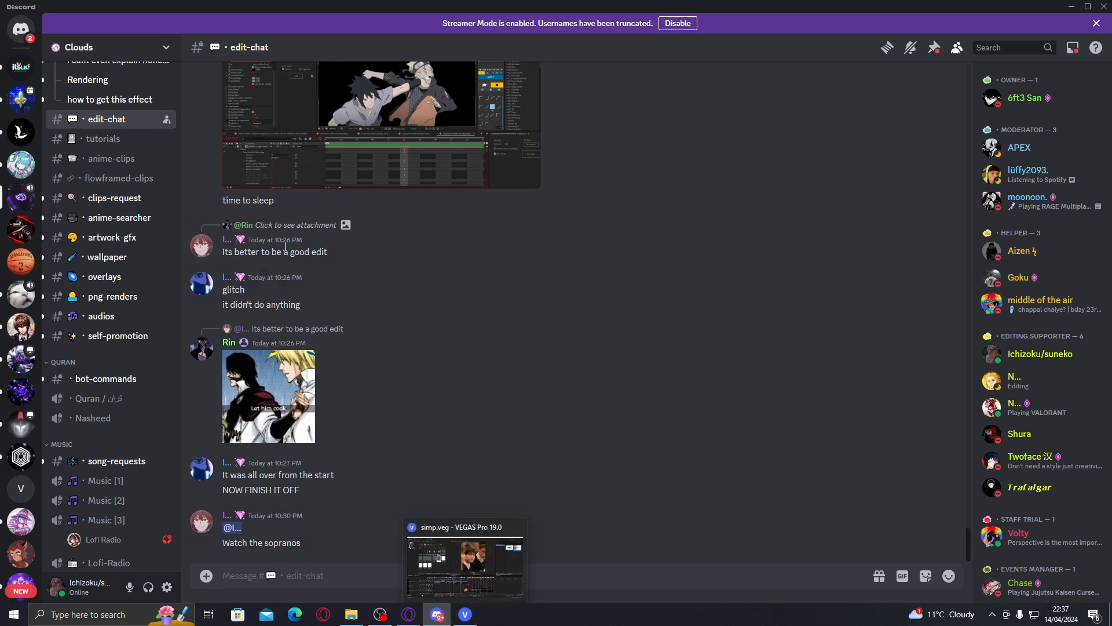
{"action": "left_click_drag", "start_coordinate": [31, 332], "coordinate": [33, 332]}
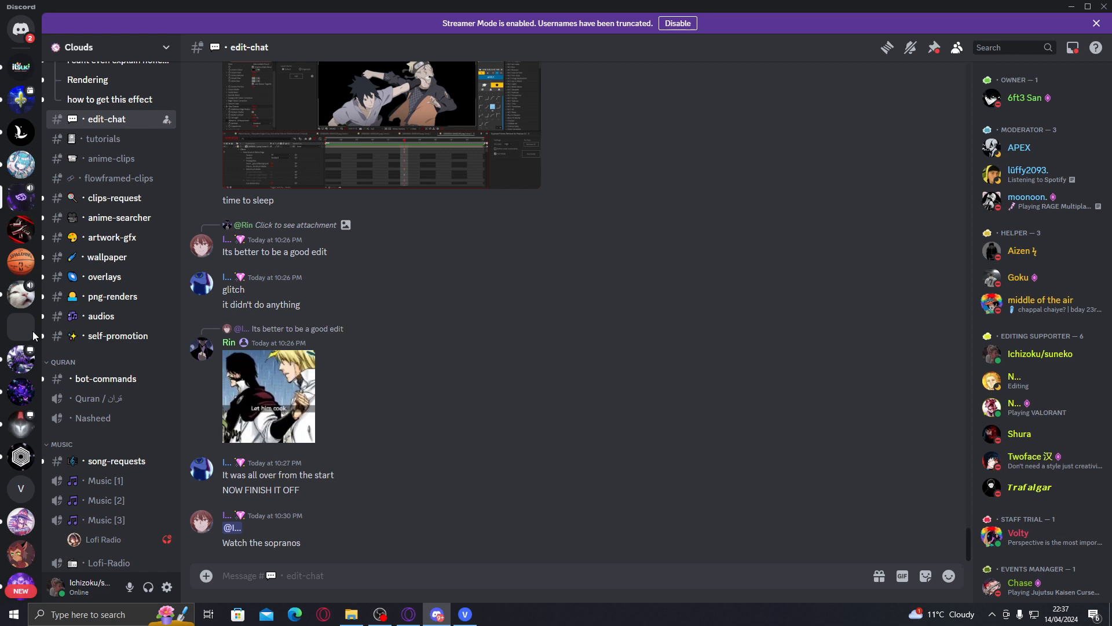
{"action": "left_click_drag", "start_coordinate": [33, 331], "coordinate": [33, 331]}
Switch to the browser and look through the YouTube notifications, a new subscriber's channel and the home feed.
{"action": "left_click", "coordinate": [409, 613]}
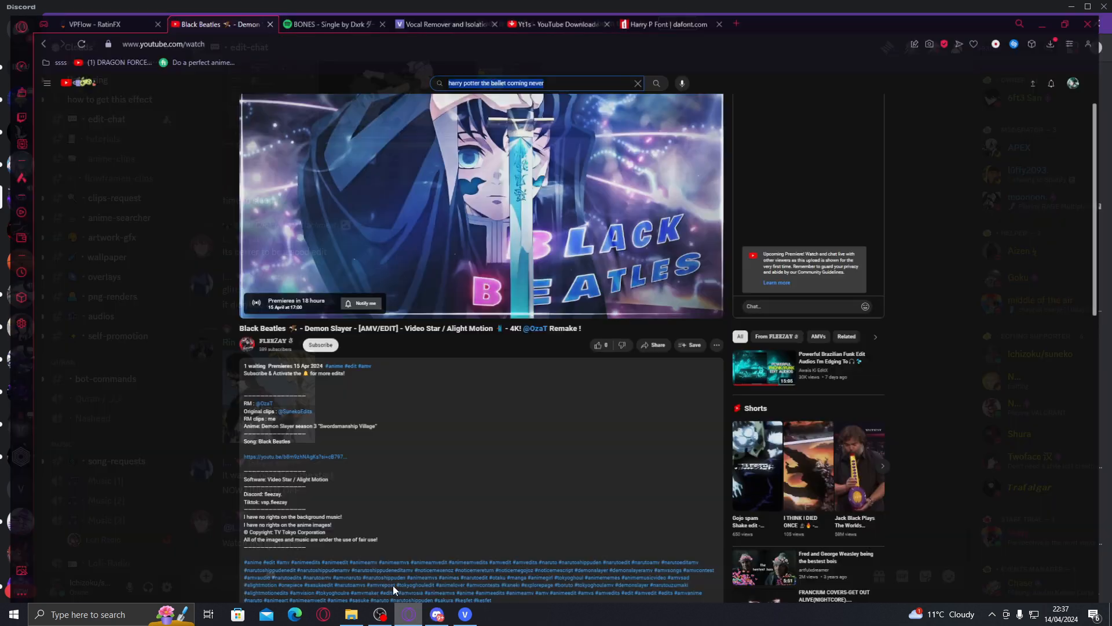
{"action": "left_click", "coordinate": [1064, 74]}
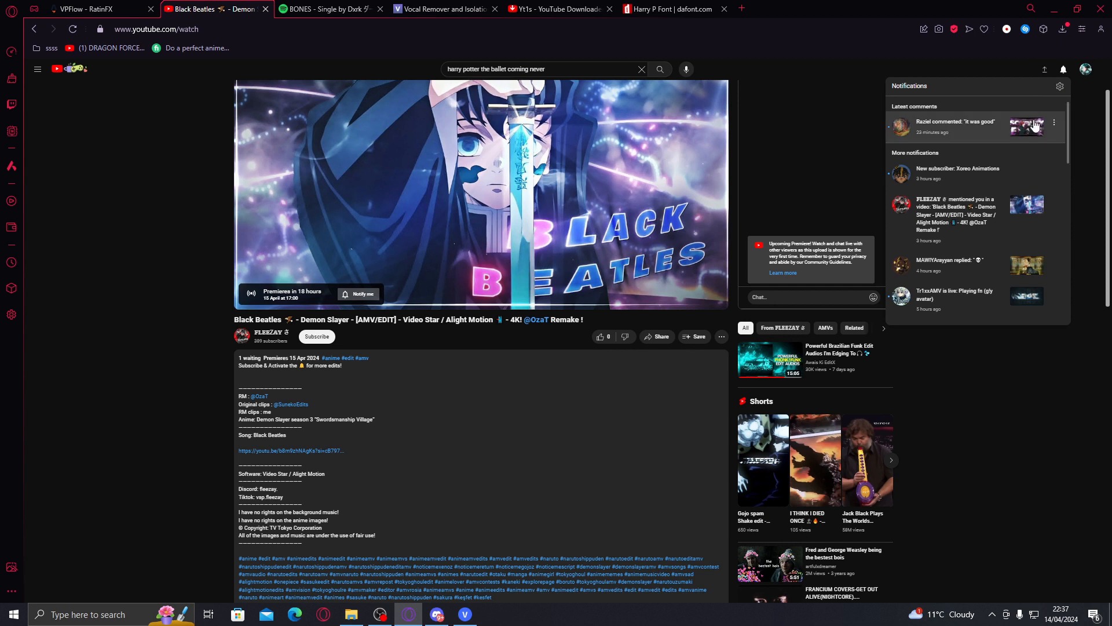
{"action": "left_click", "coordinate": [958, 170]}
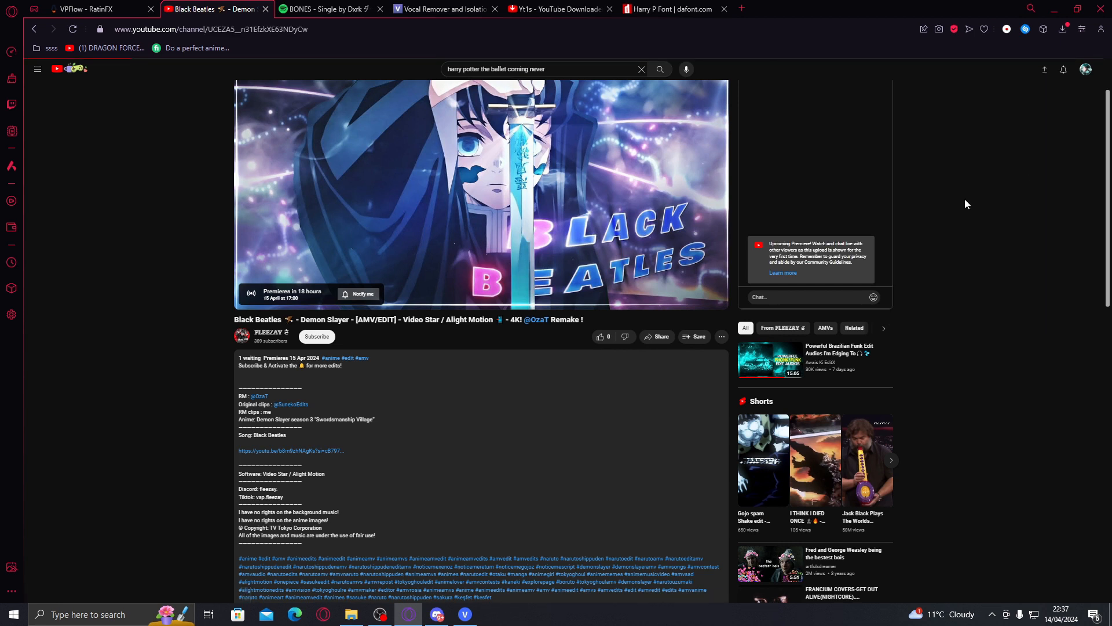
{"action": "left_click", "coordinate": [464, 615]}
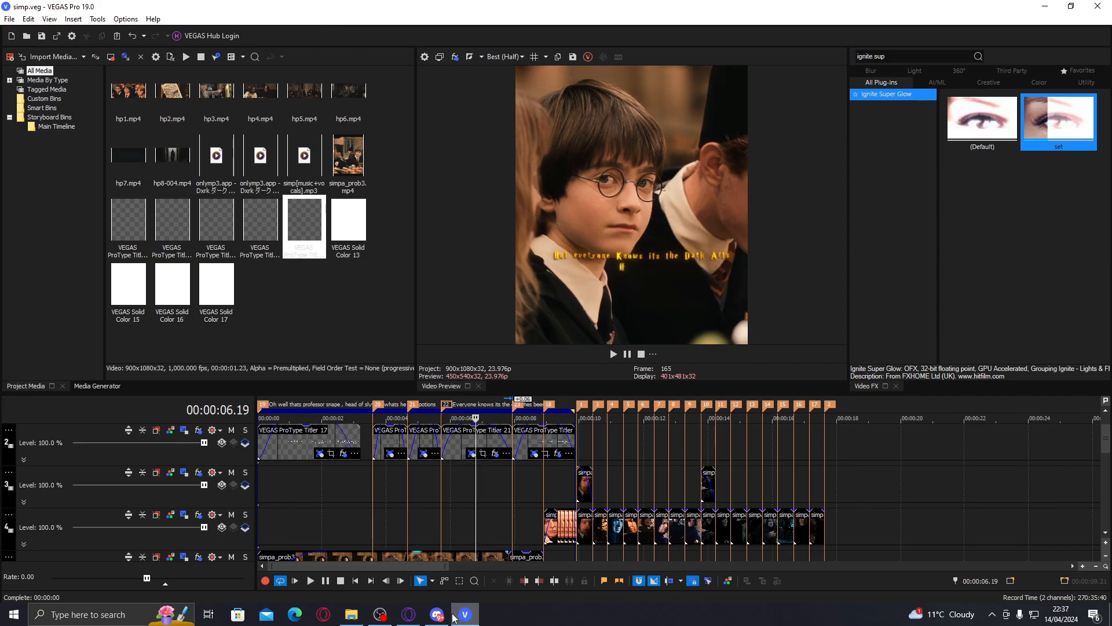
{"action": "left_click", "coordinate": [447, 617]}
{"action": "left_click", "coordinate": [421, 617]}
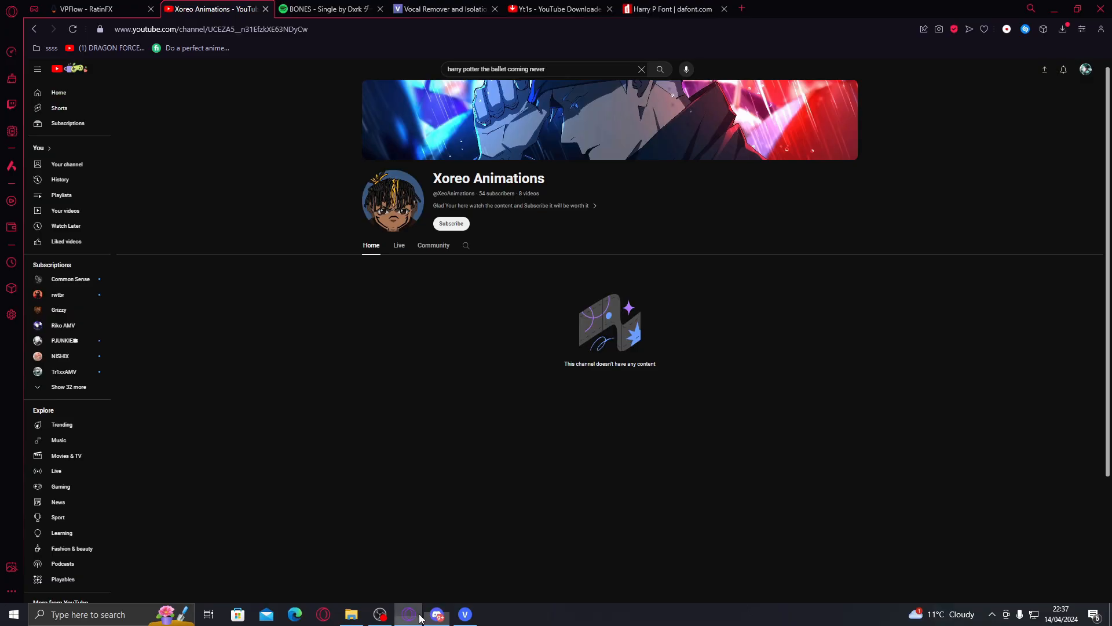
{"action": "left_click", "coordinate": [77, 70]}
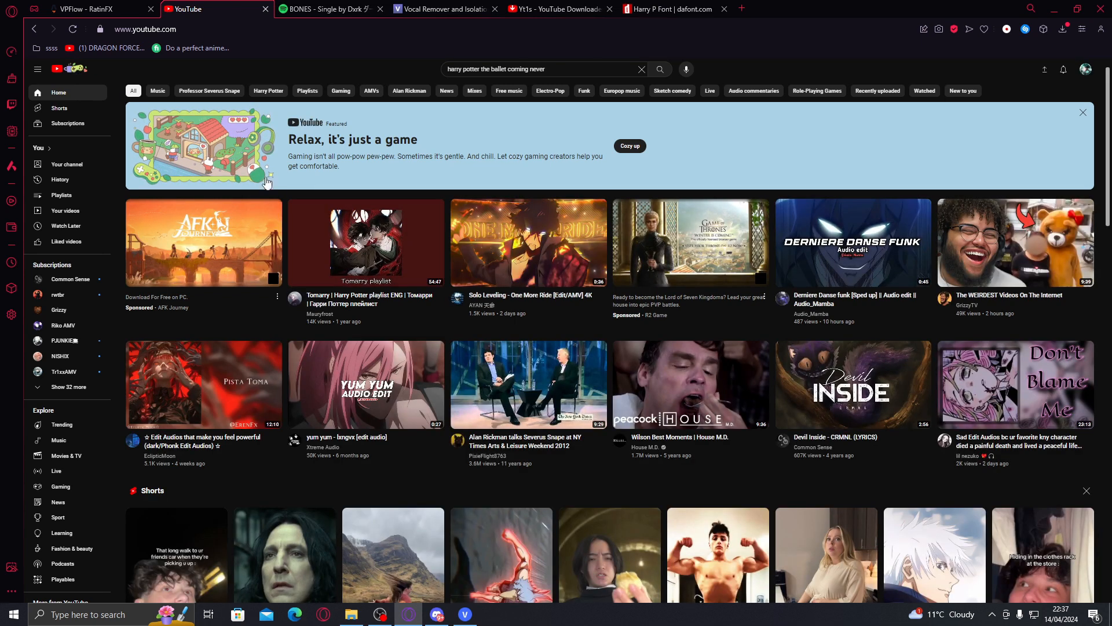
{"action": "mouse_move", "coordinate": [312, 219]}
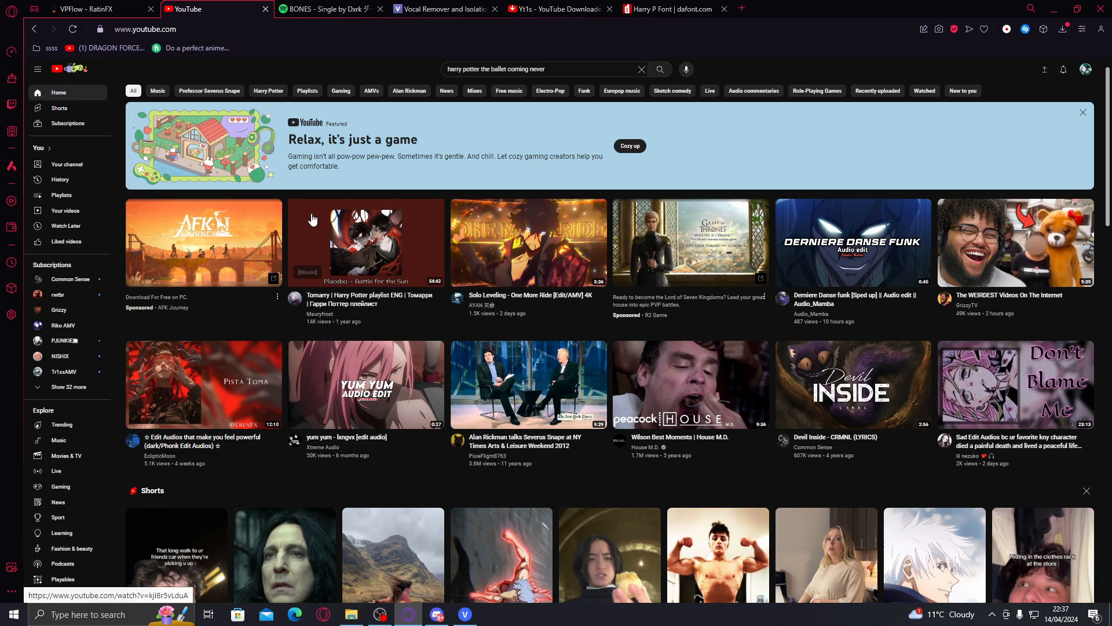
{"action": "mouse_move", "coordinate": [642, 230]}
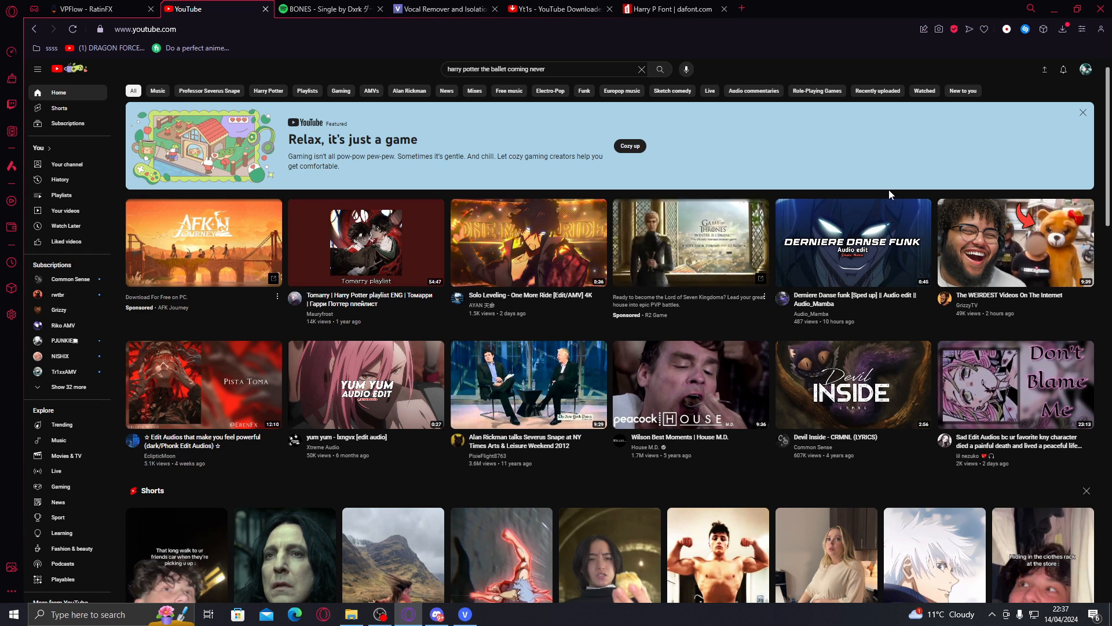
{"action": "left_click", "coordinate": [1053, 9]}
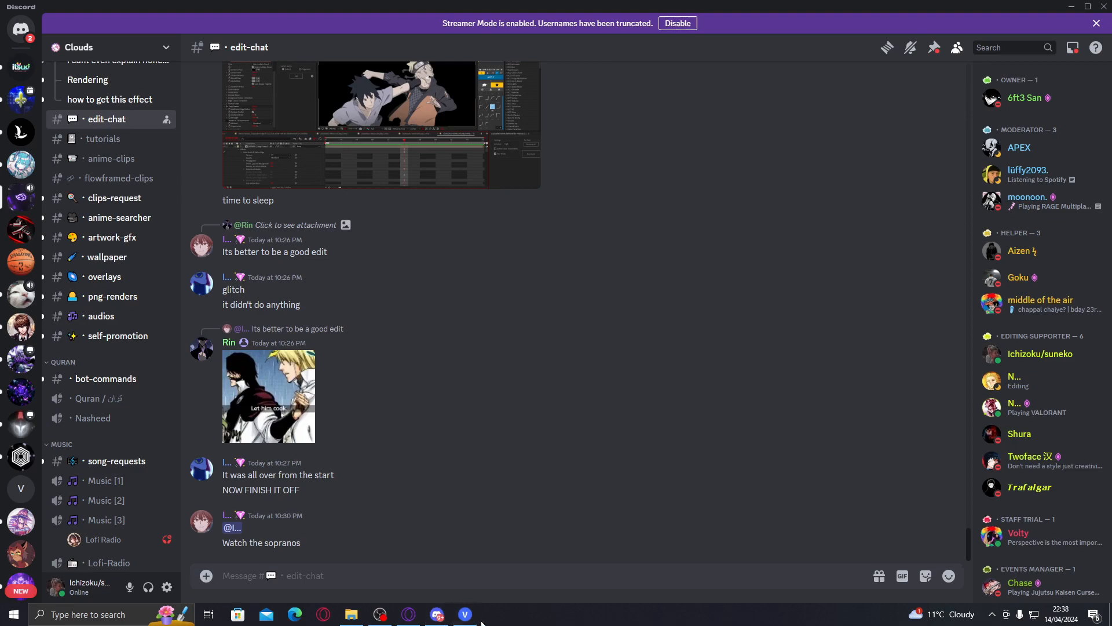
Switch to VEGAS Pro and play back the titles from the start of the project.
{"action": "left_click", "coordinate": [465, 614]}
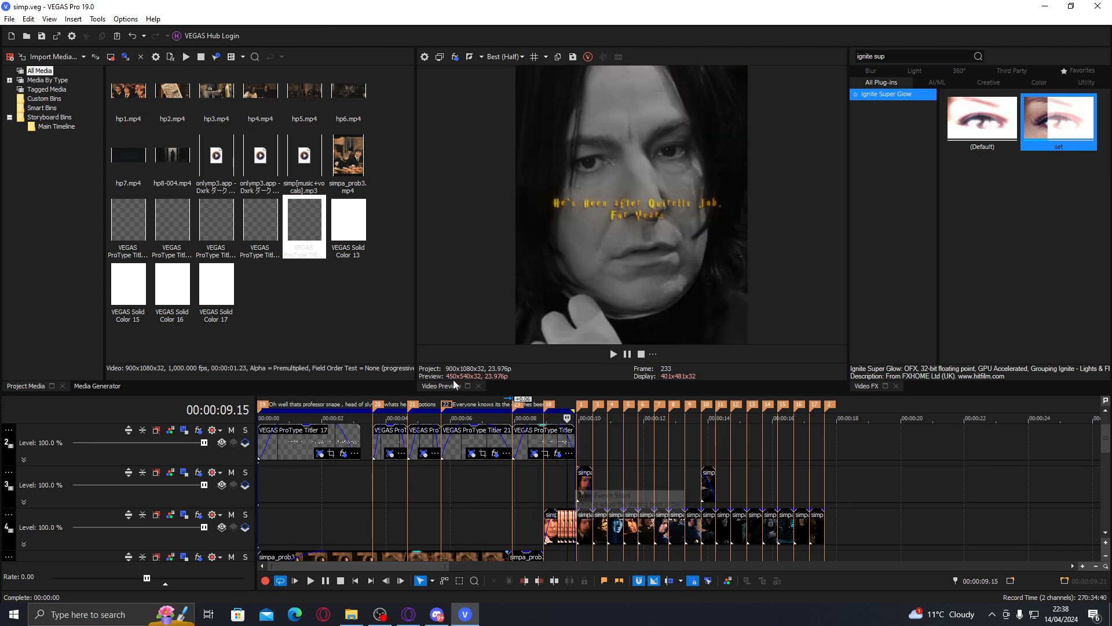
{"action": "double_click", "coordinate": [397, 494]}
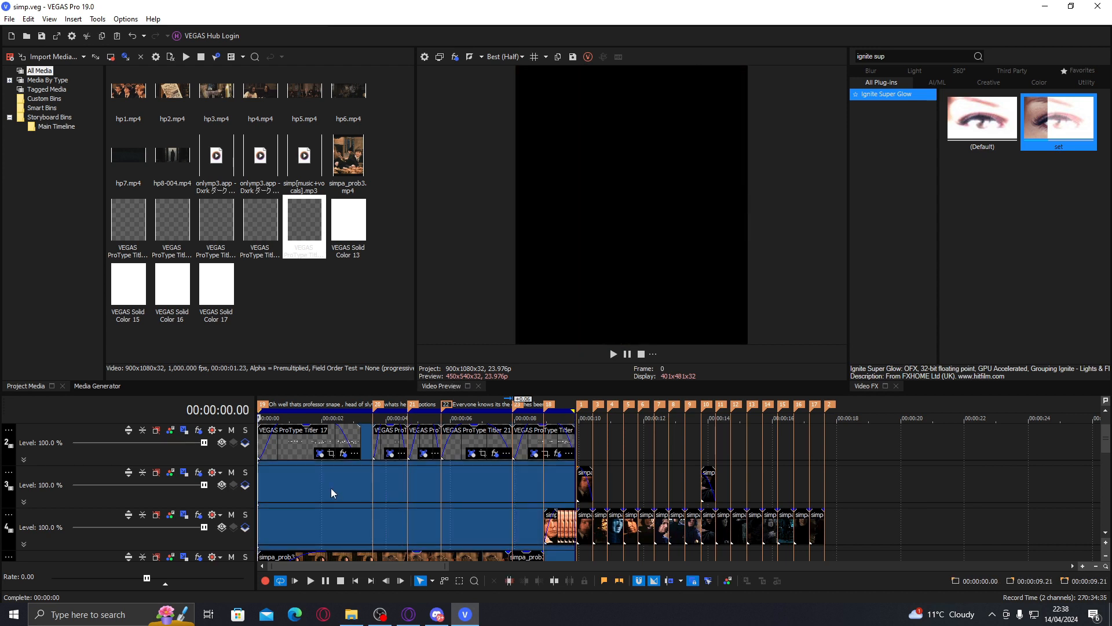
{"action": "key", "text": "space"}
{"action": "left_click", "coordinate": [295, 470]}
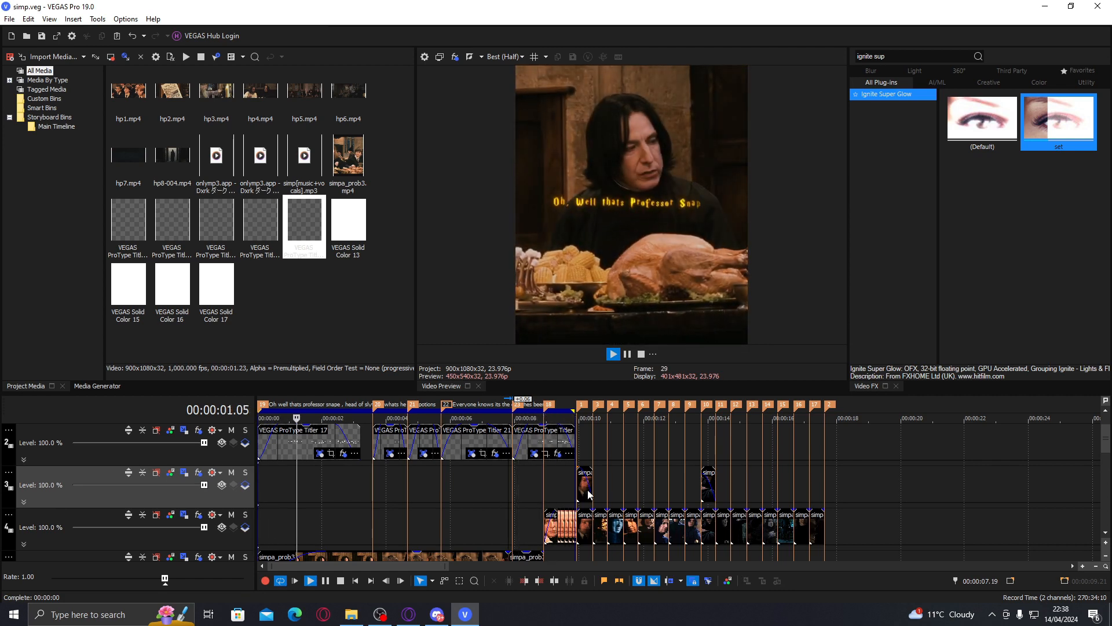
Raise the BONES music track's volume to -0.9 dB and restart playback from the beginning.
{"action": "left_click_drag", "start_coordinate": [1106, 443], "coordinate": [1105, 479]}
{"action": "key", "text": "space"}
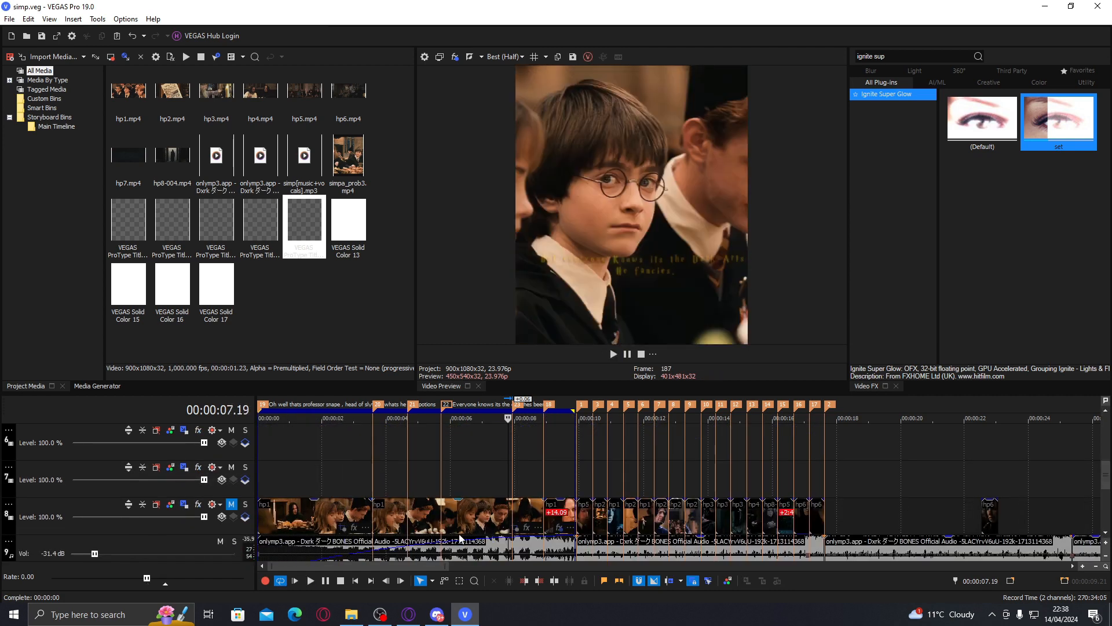
{"action": "left_click", "coordinate": [1106, 531]}
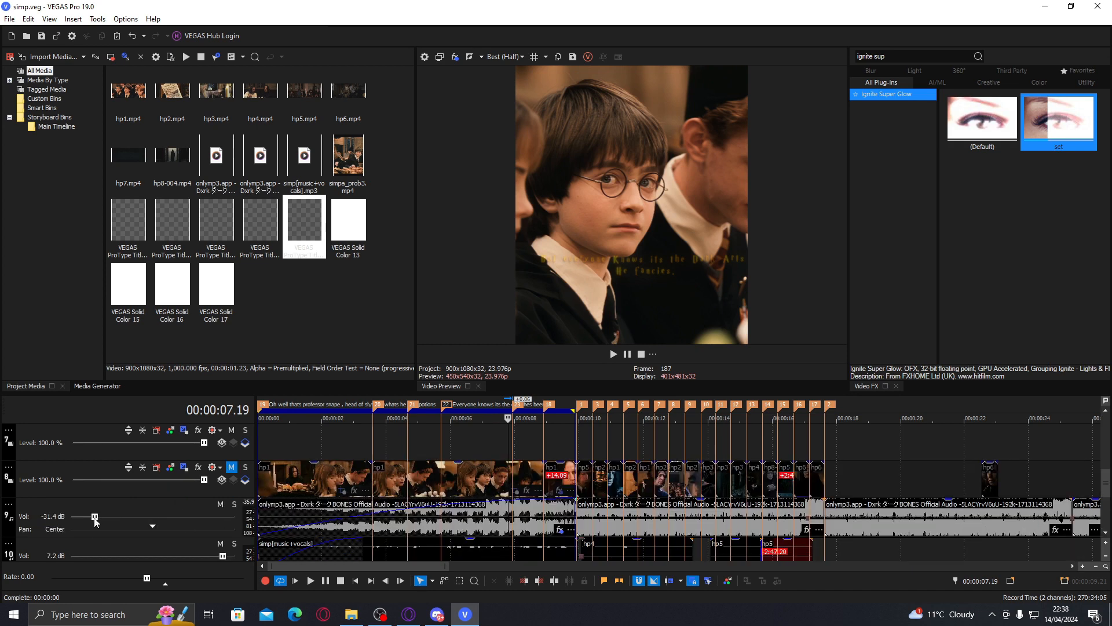
{"action": "left_click", "coordinate": [297, 457]}
{"action": "key", "text": "space"}
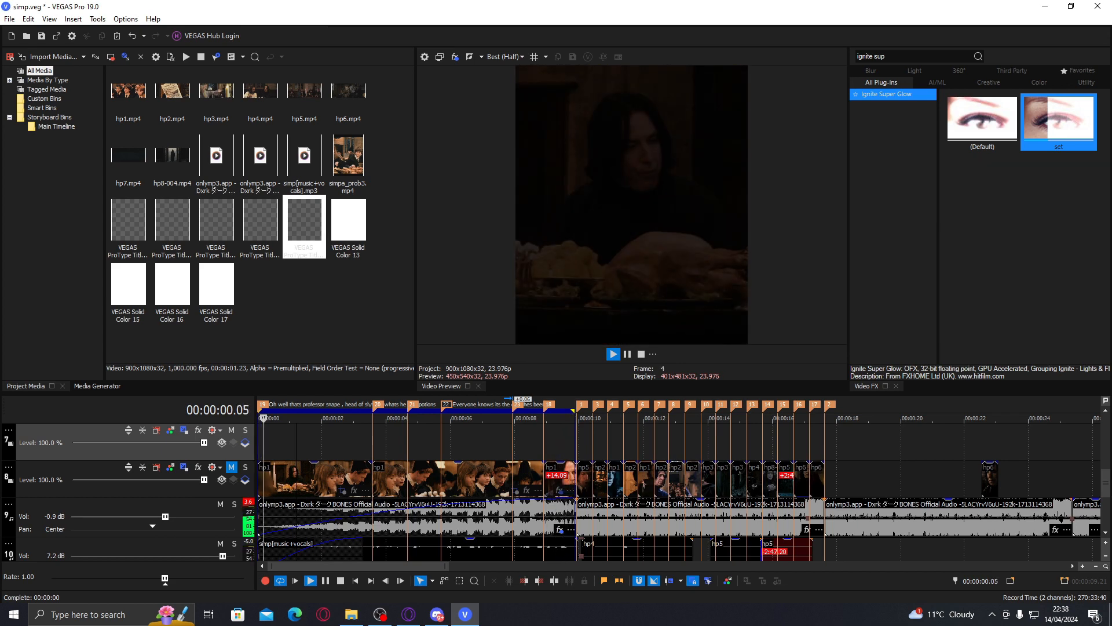
Play back the end of the intro with the music, stopping on the Quirells title during its reveal.
{"action": "left_click_drag", "start_coordinate": [1105, 482], "coordinate": [1103, 434]}
{"action": "left_click", "coordinate": [535, 511]}
{"action": "key", "text": "space"}
{"action": "key", "text": "space"}
{"action": "scroll", "coordinate": [552, 482], "scroll_direction": "up", "scroll_amount": 3}
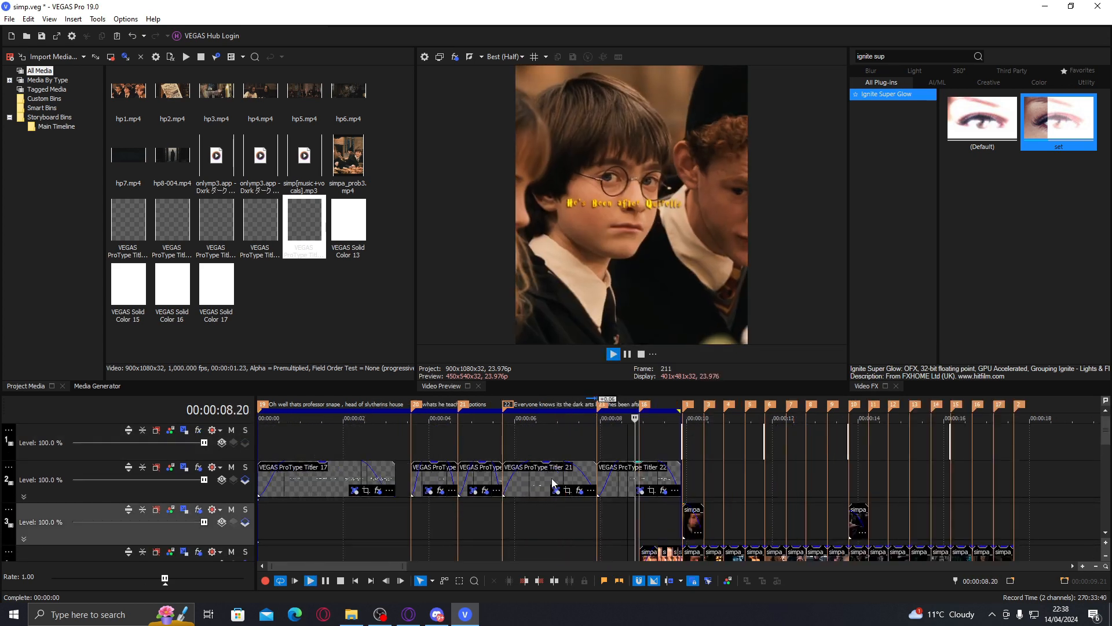
{"action": "key", "text": "space"}
{"action": "left_click", "coordinate": [642, 473]}
{"action": "key", "text": "space"}
{"action": "key", "text": "space"}
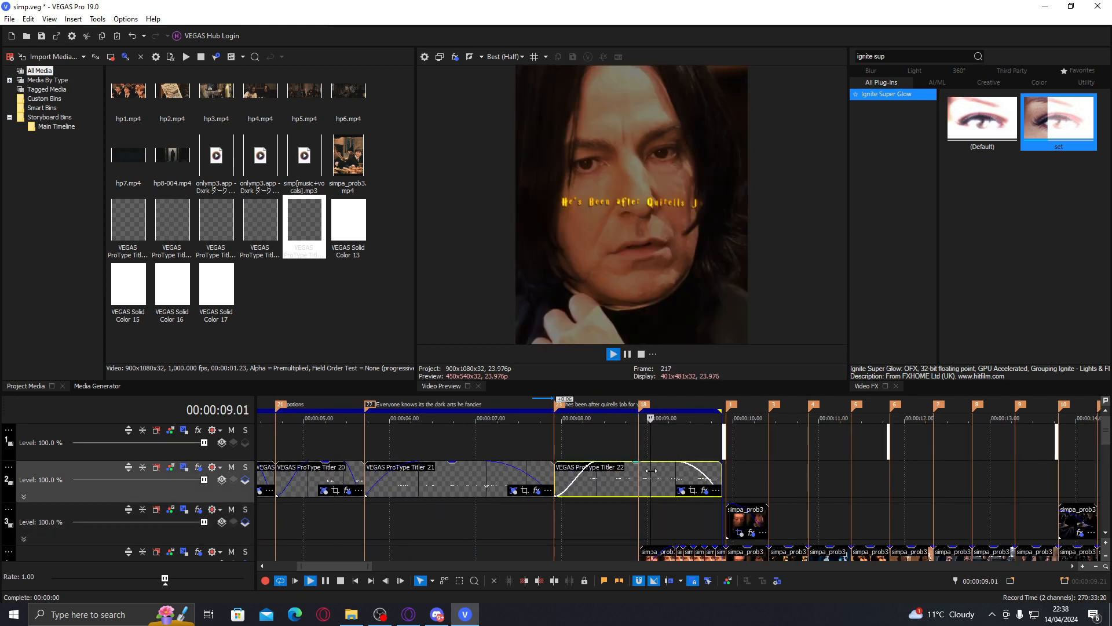
Extend the Quirells title's selection at its middle Right keyframe so the reveal reaches the word Job, and close the title settings.
{"action": "left_click", "coordinate": [682, 492]}
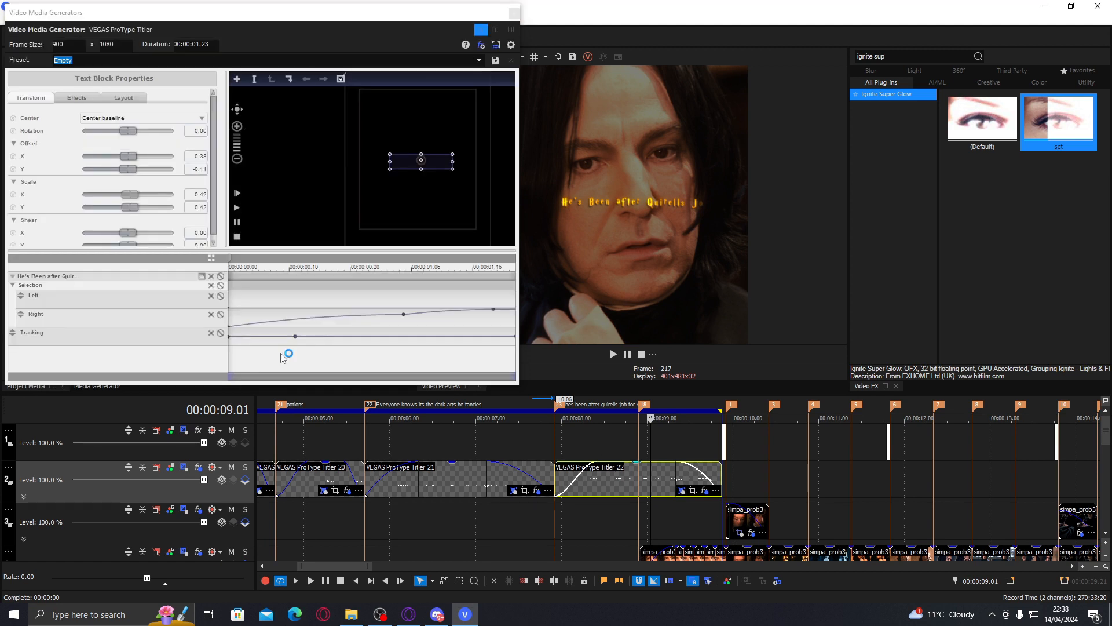
{"action": "left_click", "coordinate": [404, 299]}
{"action": "left_click", "coordinate": [403, 314]}
{"action": "left_click", "coordinate": [124, 98]}
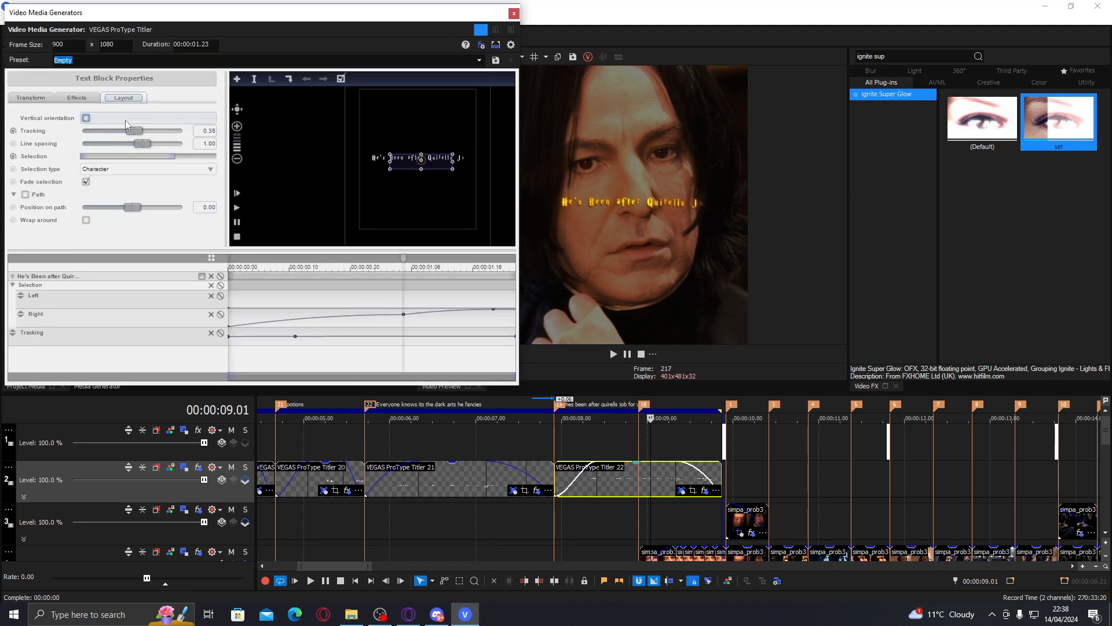
{"action": "mouse_move", "coordinate": [175, 155]}
{"action": "left_mouse_down"}
{"action": "mouse_move", "coordinate": [188, 143]}
{"action": "mouse_move", "coordinate": [180, 152]}
{"action": "left_mouse_up"}
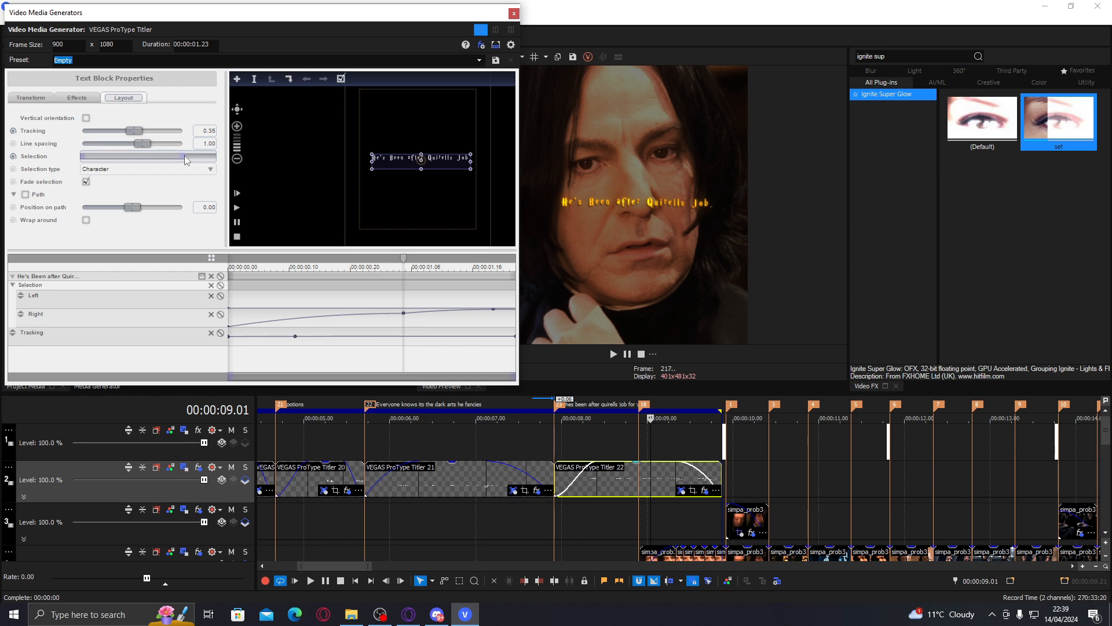
{"action": "left_click", "coordinate": [513, 13]}
Replay the Quirells title repeatedly from several points to check its adjusted reveal timing against the vocals.
{"action": "left_click", "coordinate": [623, 432]}
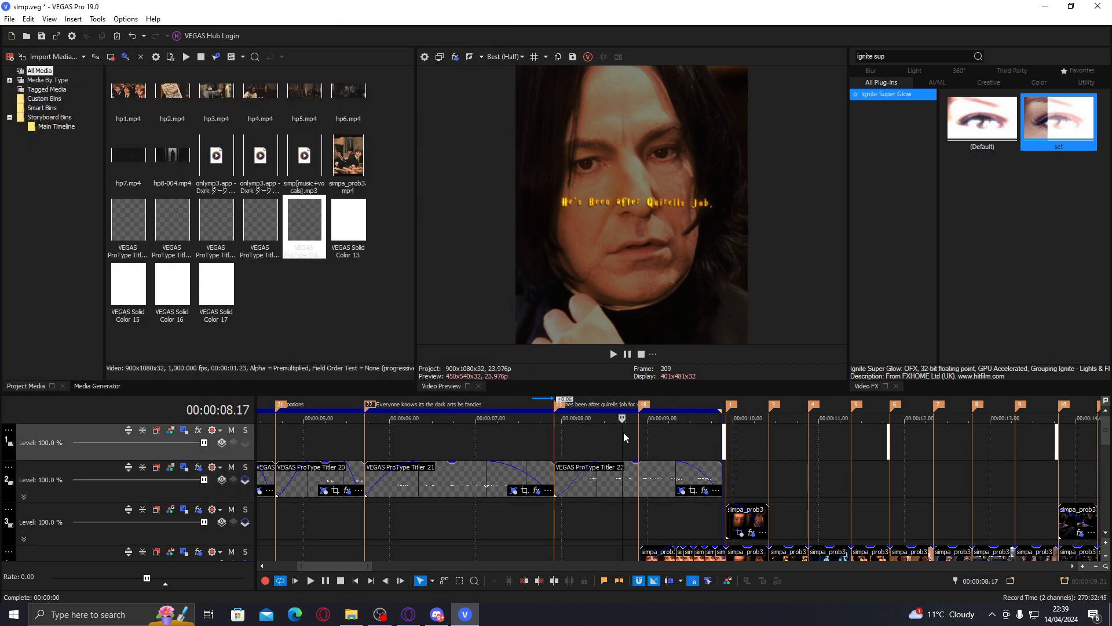
{"action": "key", "text": "space"}
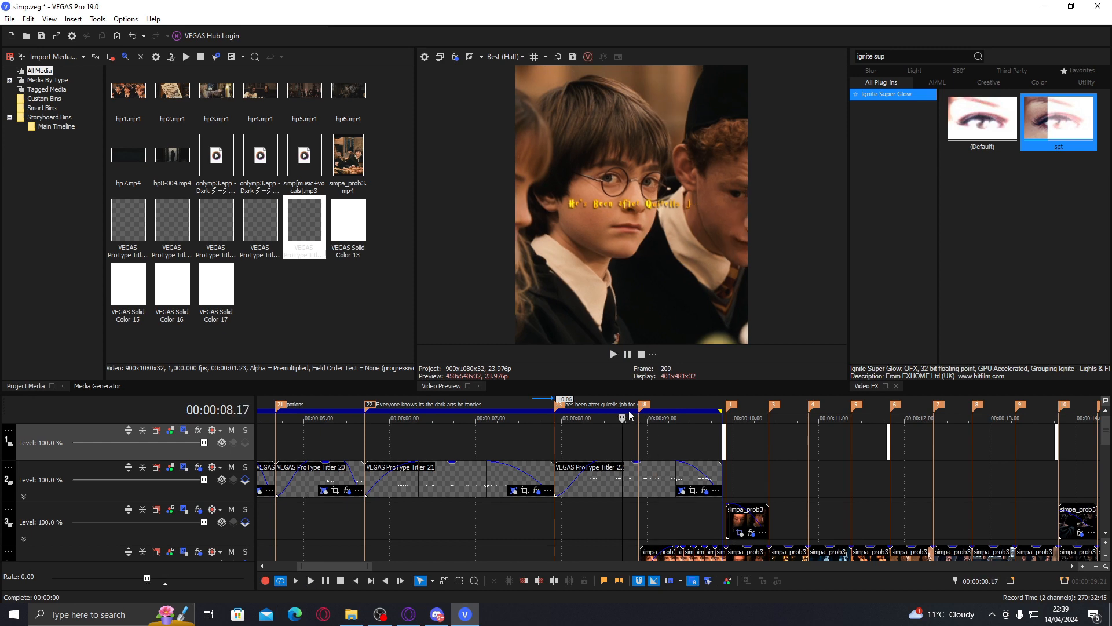
{"action": "left_click", "coordinate": [639, 432]}
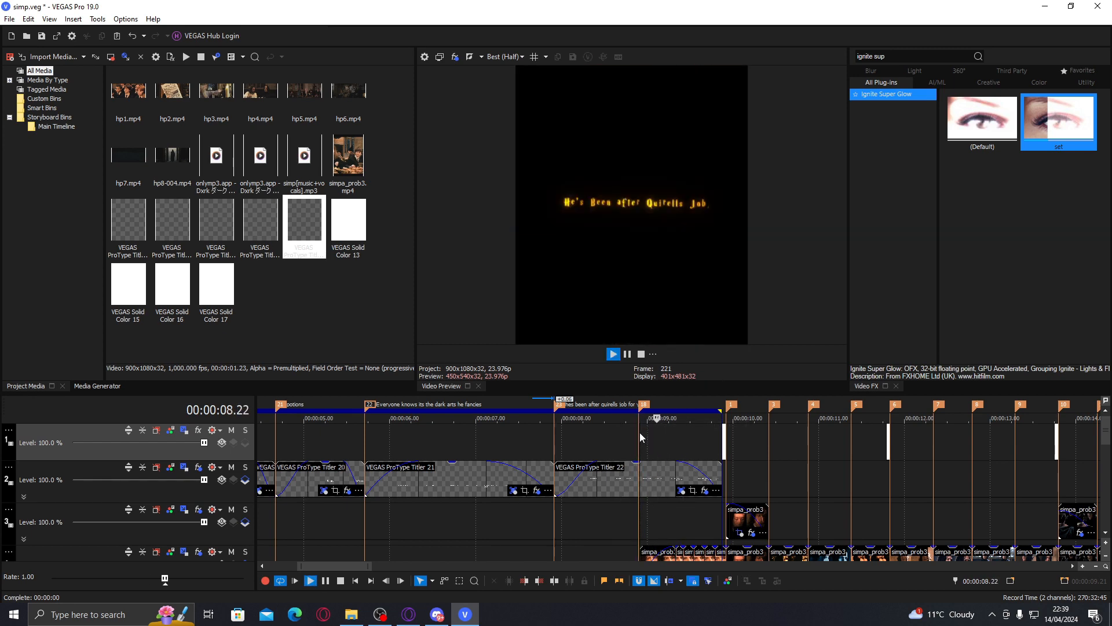
{"action": "left_click", "coordinate": [643, 433]}
{"action": "left_click", "coordinate": [645, 432]}
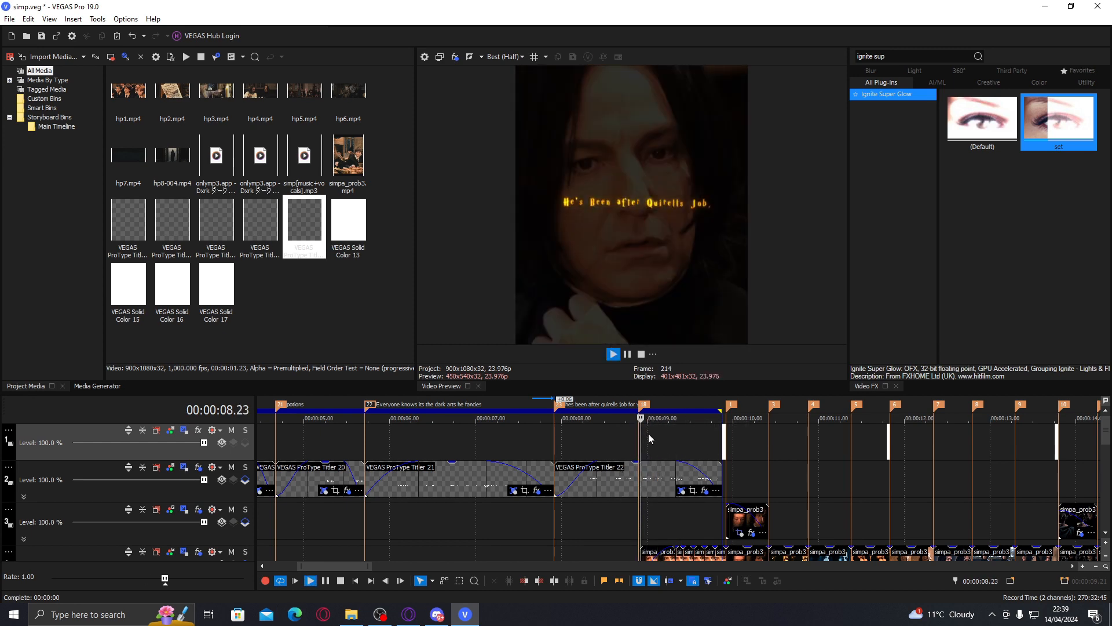
{"action": "left_click", "coordinate": [651, 436]}
{"action": "left_click", "coordinate": [653, 438]}
{"action": "left_click", "coordinate": [661, 439]}
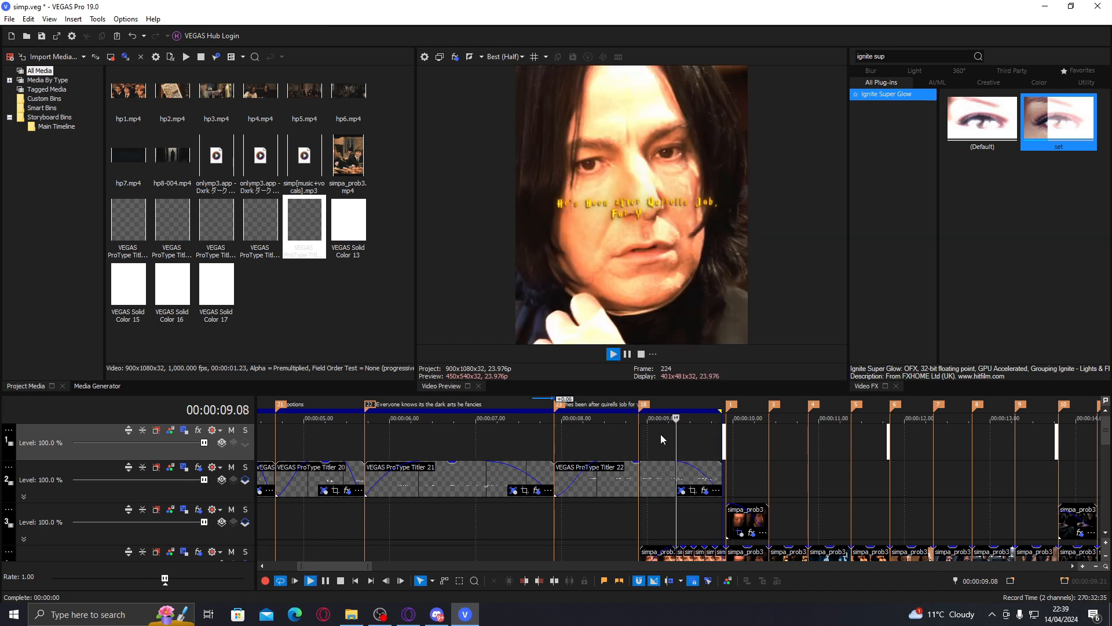
{"action": "left_click", "coordinate": [663, 435]}
{"action": "left_click", "coordinate": [669, 434]}
{"action": "key", "text": "space"}
{"action": "key", "text": "space"}
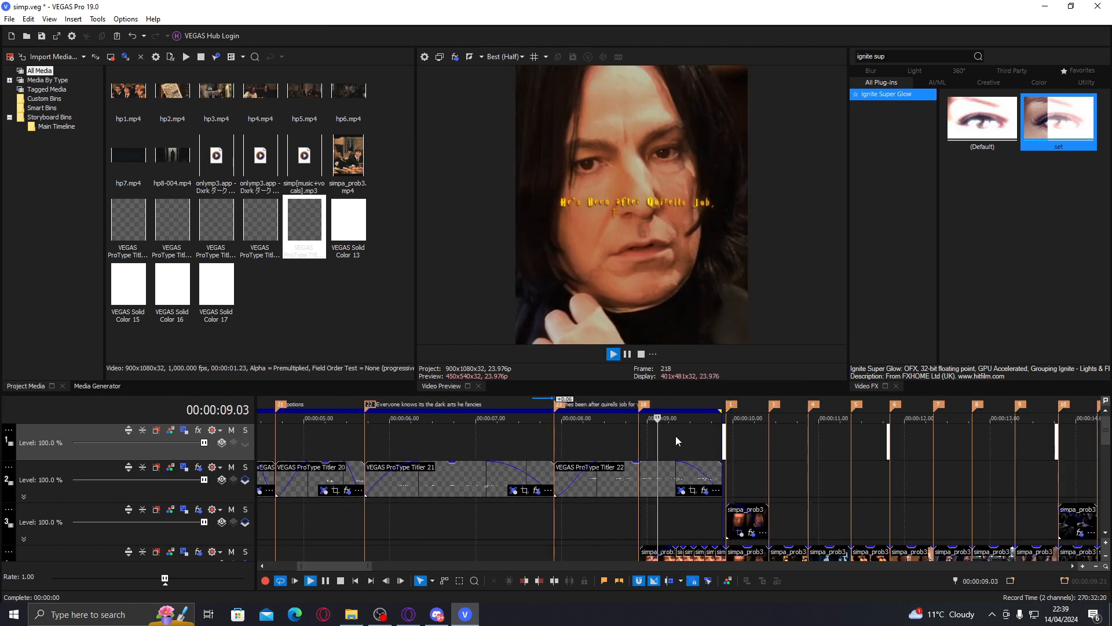
{"action": "key", "text": "space"}
{"action": "key", "text": "space"}
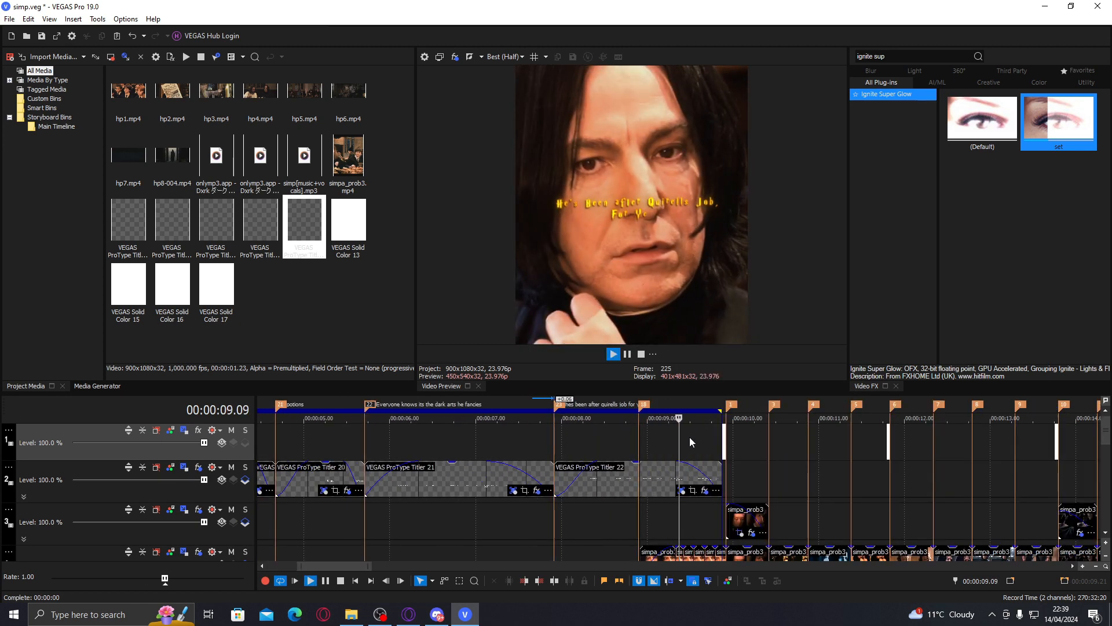
{"action": "scroll", "coordinate": [665, 437], "scroll_direction": "down", "scroll_amount": 5}
{"action": "key", "text": "space"}
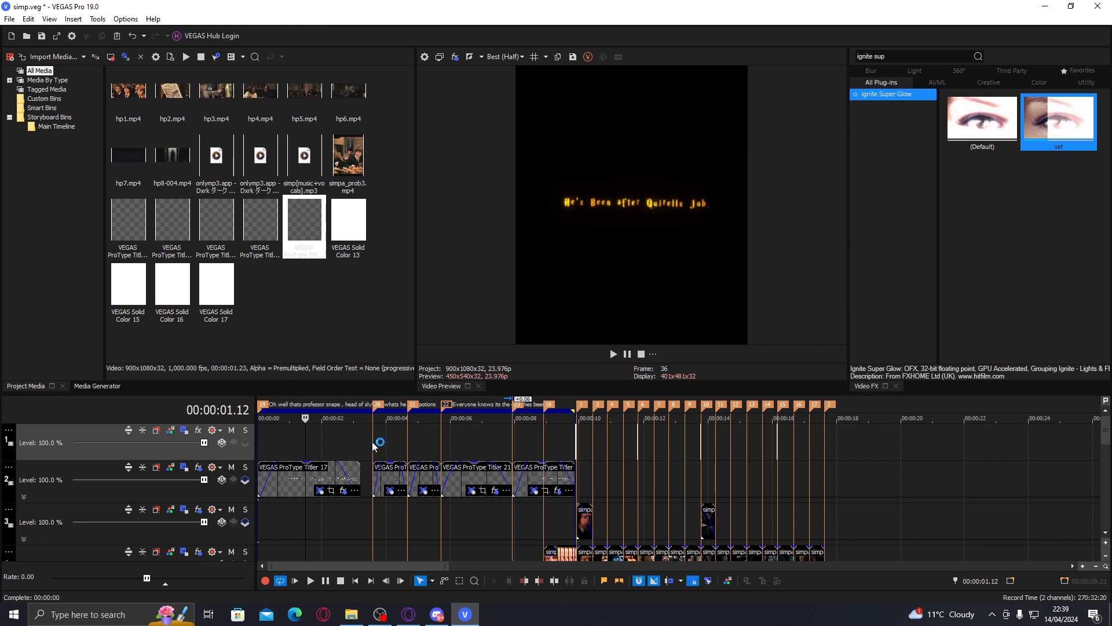
Save the project, then find the RSMB effect and apply its preset 1 to the whole title track.
{"action": "key", "text": "ctrl+s"}
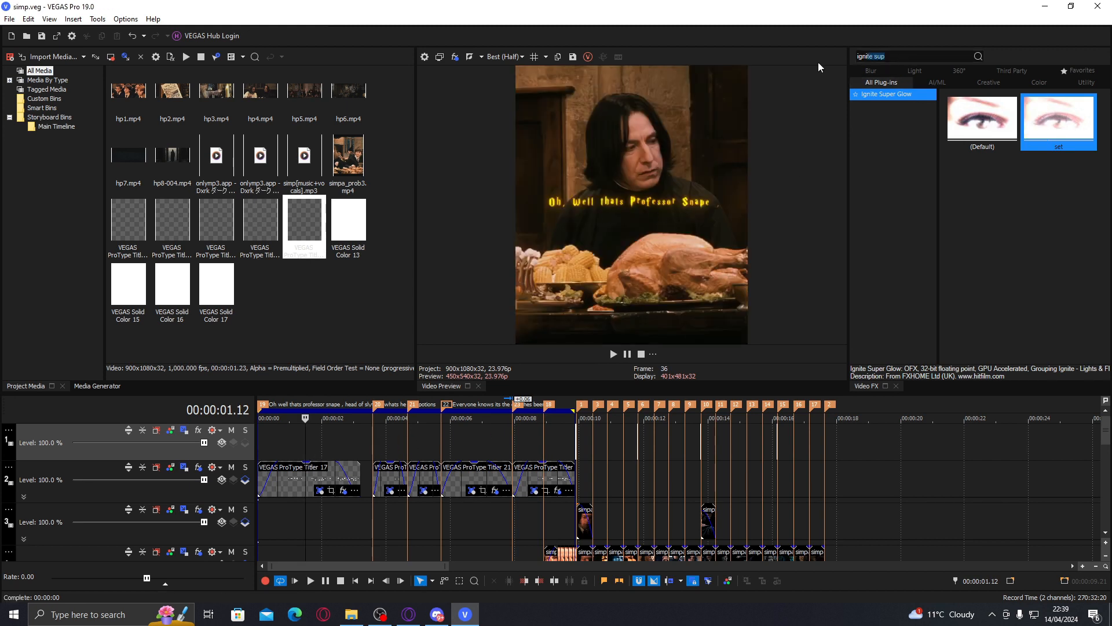
{"action": "type", "text": "rsmb"}
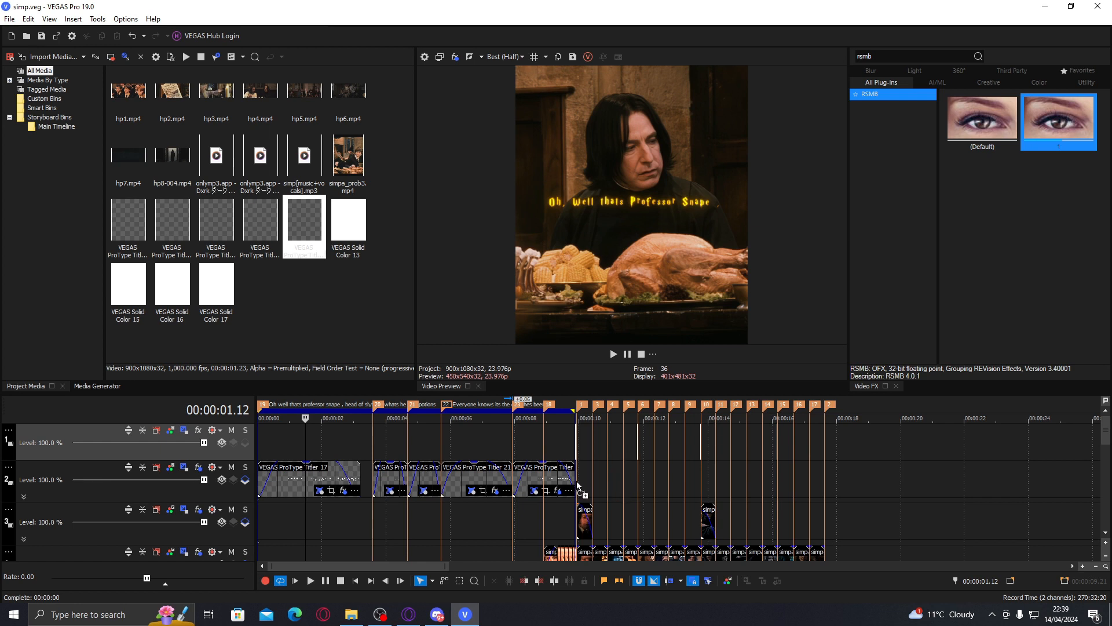
{"action": "left_click_drag", "start_coordinate": [619, 482], "coordinate": [622, 482]}
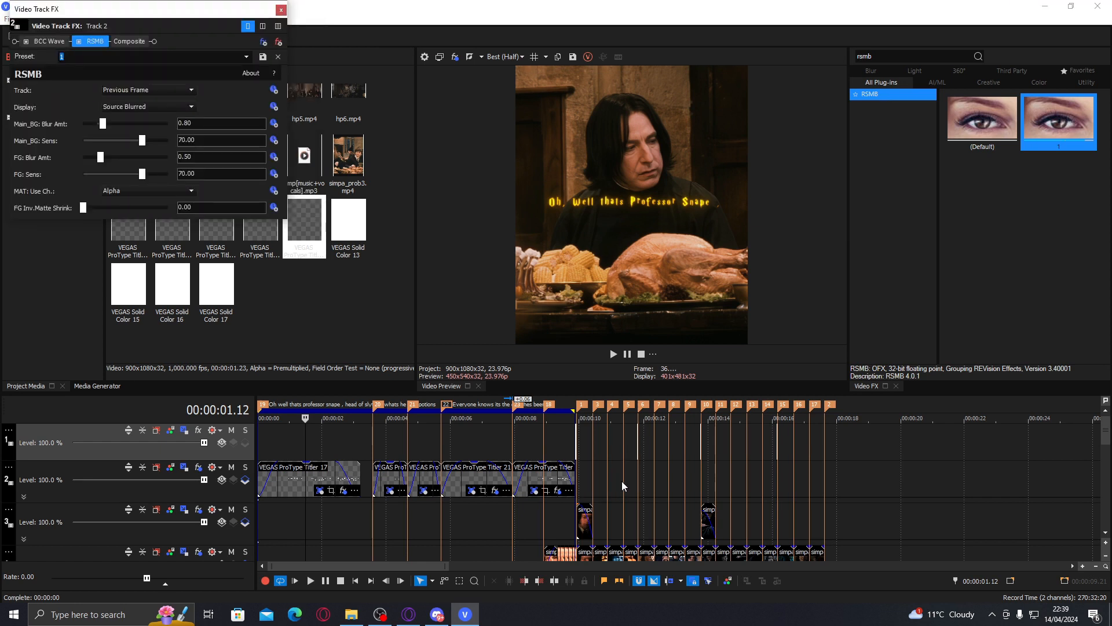
Remove RSMB from the title track and apply its preset 1 to the overall video output instead.
{"action": "left_click", "coordinate": [279, 43]}
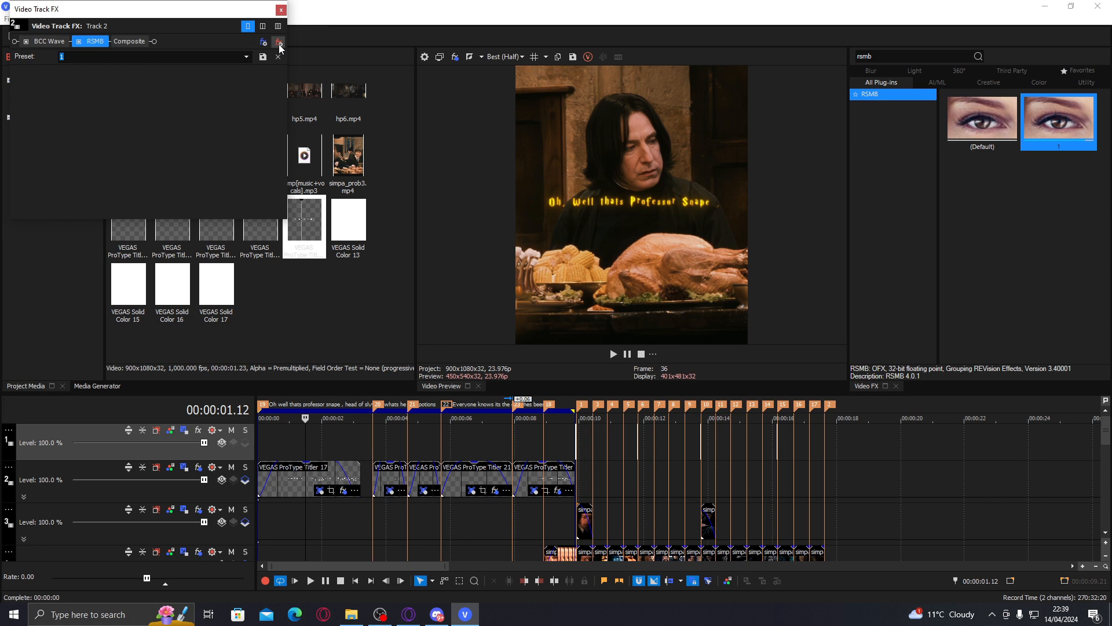
{"action": "left_click", "coordinate": [283, 10]}
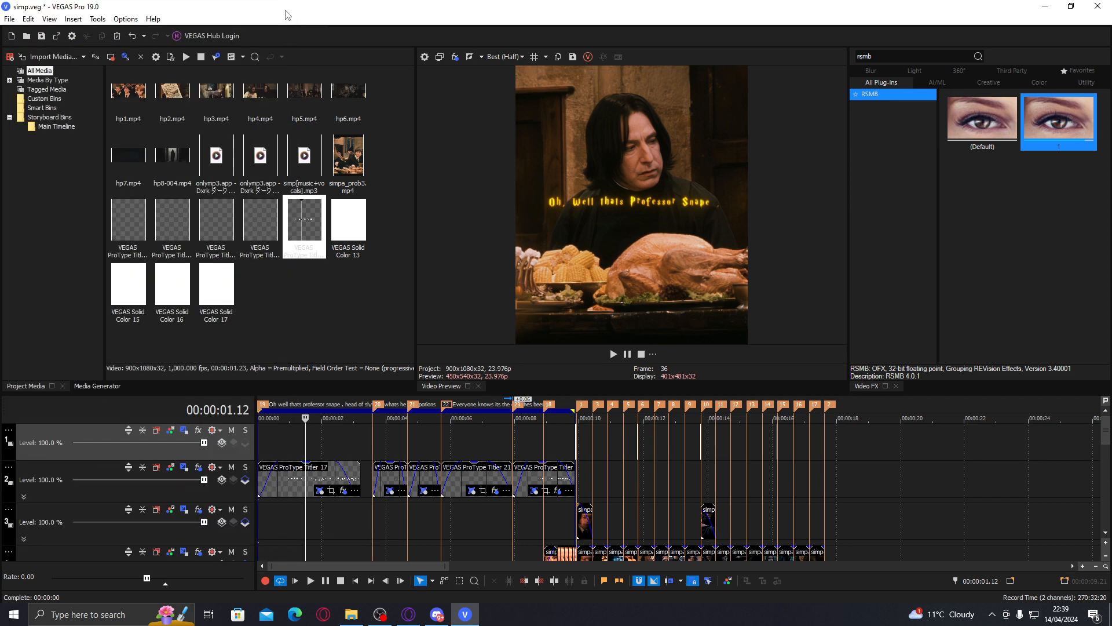
{"action": "left_click_drag", "start_coordinate": [1058, 121], "coordinate": [581, 245]}
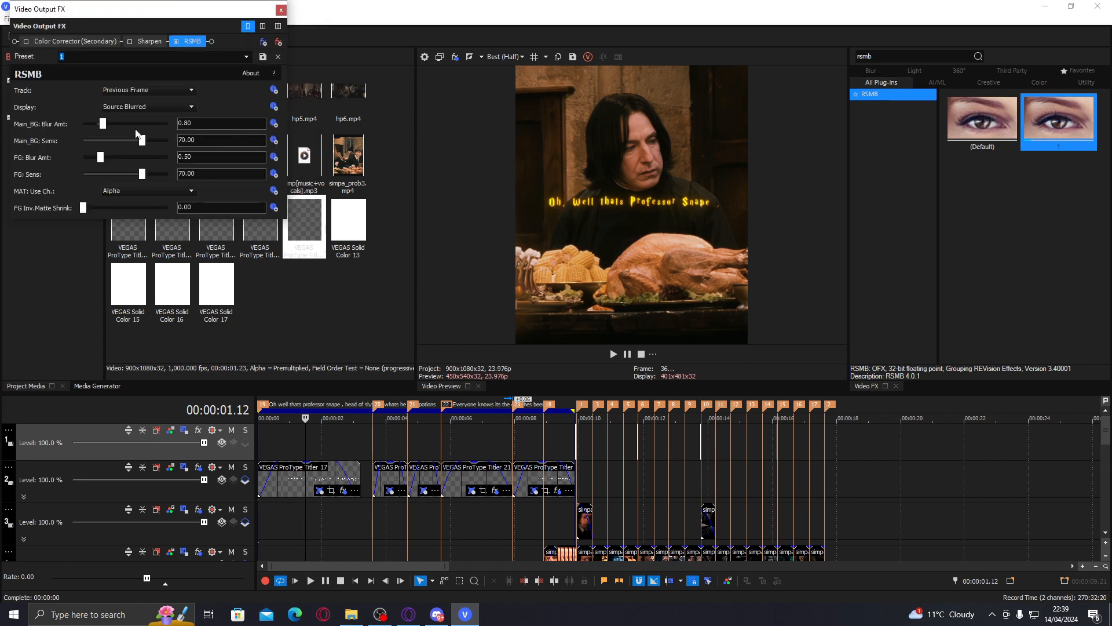
Set the output RSMB's main background blur amount to 0.60 and its sensitivity to about 87.
{"action": "left_click_drag", "start_coordinate": [149, 142], "coordinate": [167, 123]}
{"action": "type", "text": ".6"}
{"action": "key", "text": "Return"}
{"action": "left_click_drag", "start_coordinate": [152, 142], "coordinate": [160, 143]}
Step frame by frame through the Everyone Knows title to check the motion blur, and close the RSMB settings.
{"action": "left_click", "coordinate": [472, 479]}
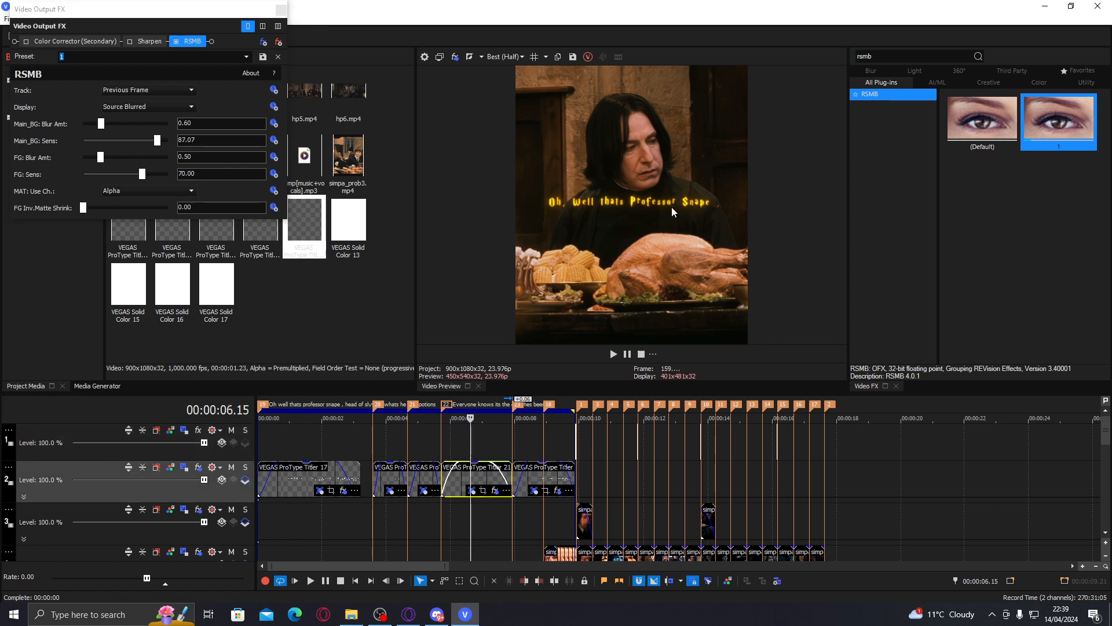
{"action": "key", "text": "Left"}
{"action": "key", "text": "Left"}
{"action": "key", "text": "Left"}
{"action": "key", "text": "Left"}
{"action": "key", "text": "Left"}
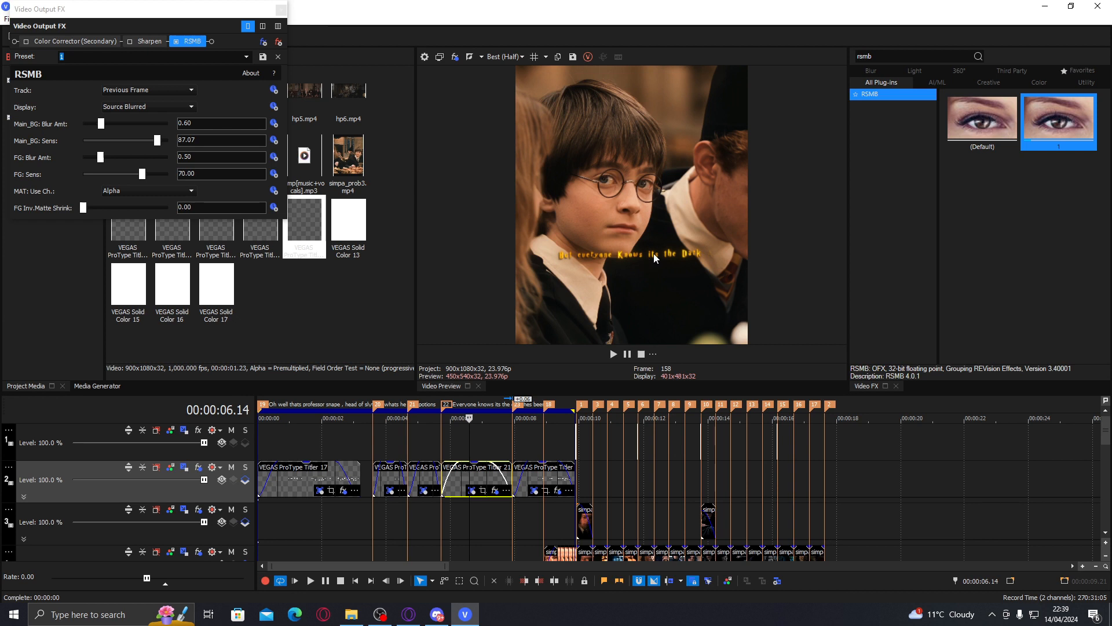
{"action": "key", "text": "Right"}
{"action": "key", "text": "Right"}
{"action": "key", "text": "Right"}
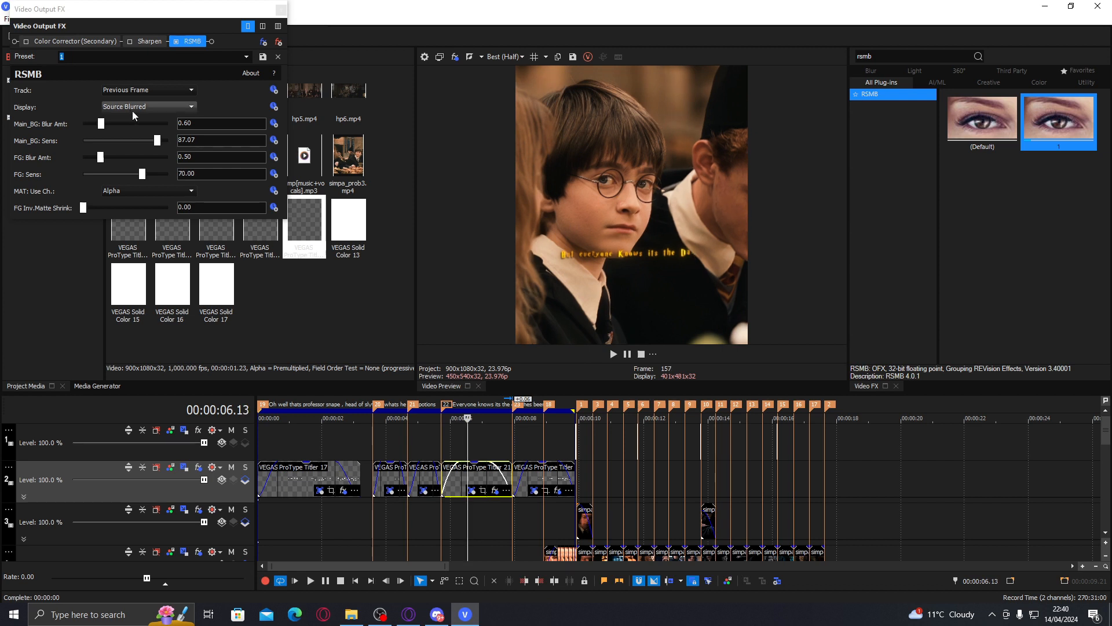
{"action": "left_click_drag", "start_coordinate": [158, 144], "coordinate": [158, 145]}
{"action": "left_click", "coordinate": [281, 11]}
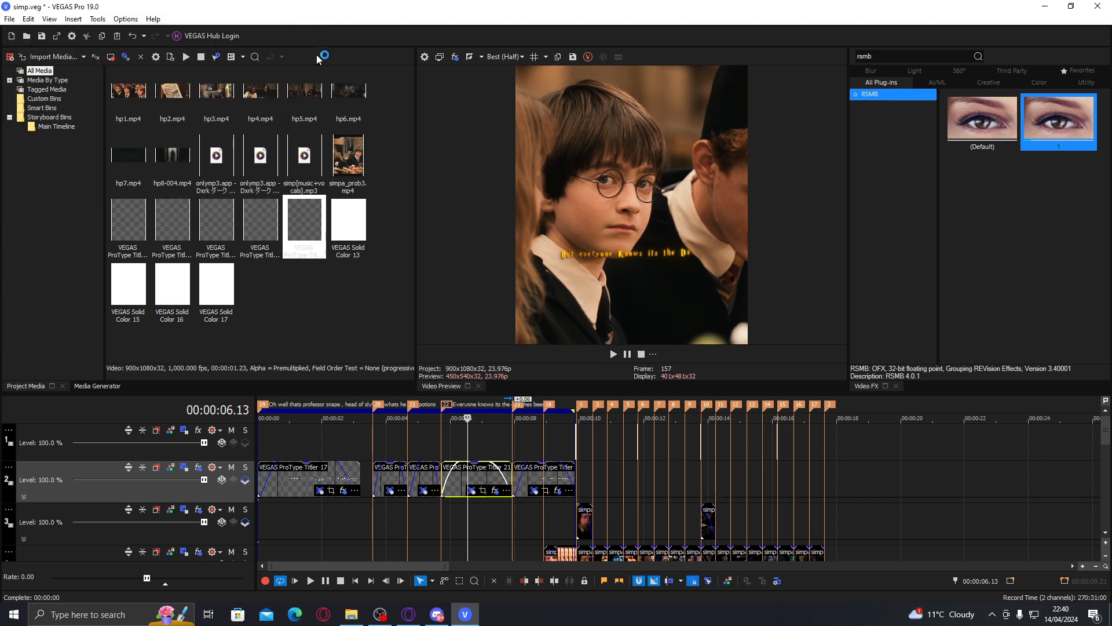
Find the Looks effect and move both simpa_prob3 intro clips from track 5 up onto track 4.
{"action": "left_click_drag", "start_coordinate": [1105, 435], "coordinate": [1108, 464]}
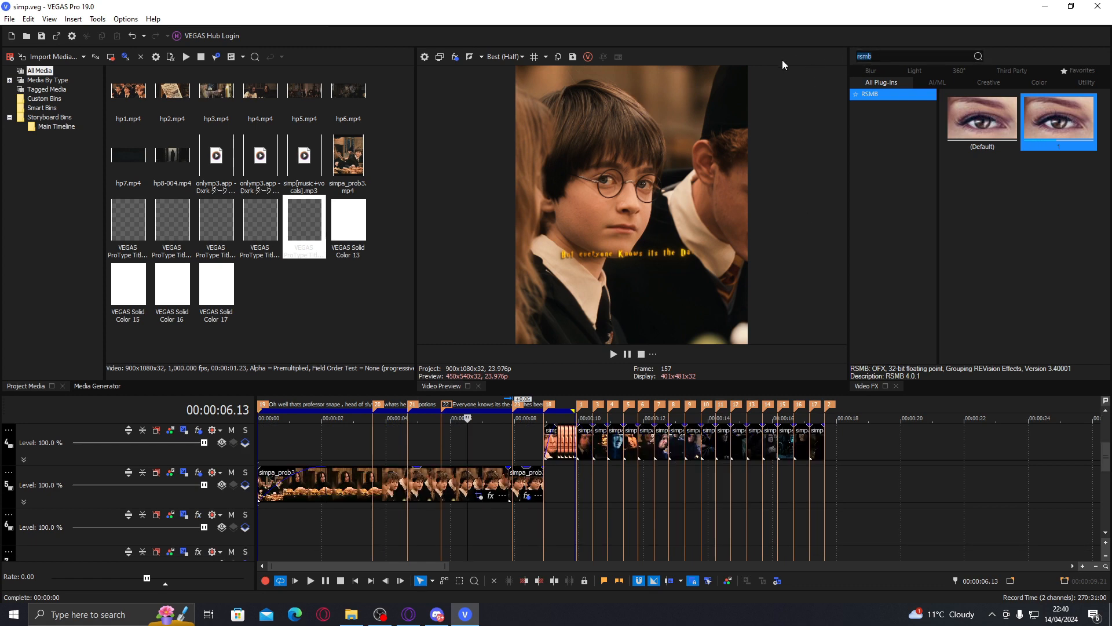
{"action": "type", "text": "looks"}
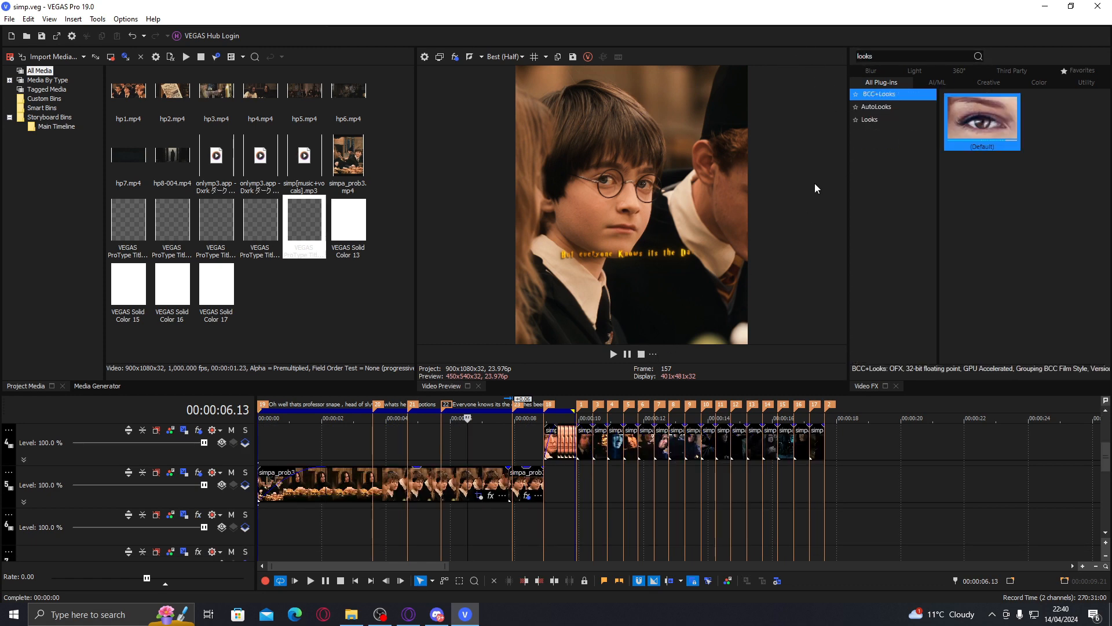
{"action": "left_click_drag", "start_coordinate": [957, 123], "coordinate": [543, 441]}
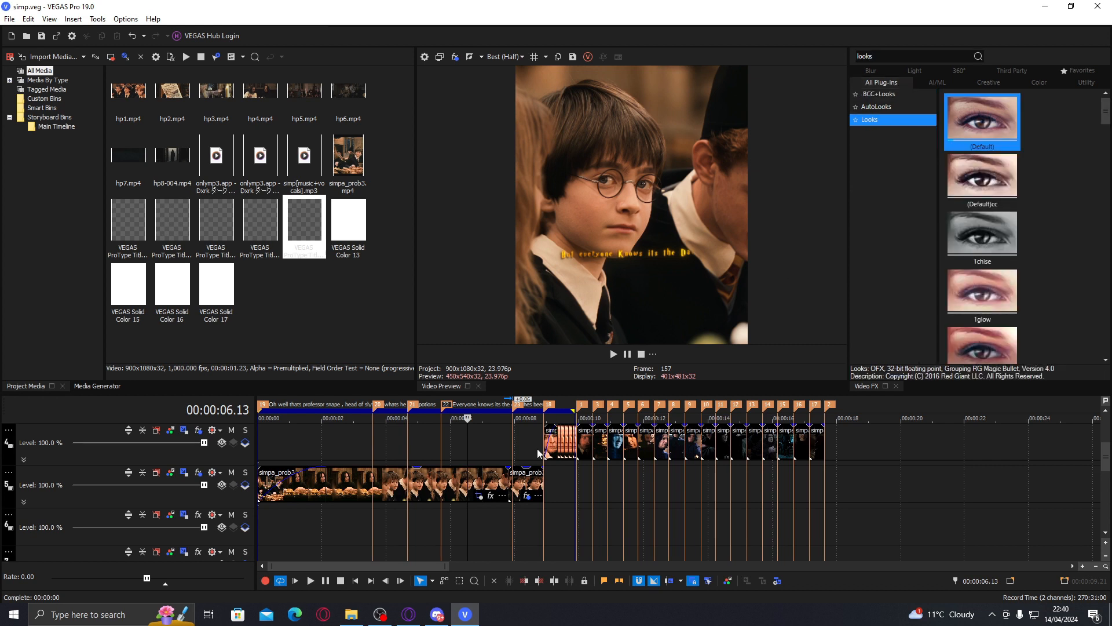
{"action": "left_click_drag", "start_coordinate": [526, 481], "coordinate": [526, 493]}
{"action": "left_click", "coordinate": [352, 489], "text": "ctrl"}
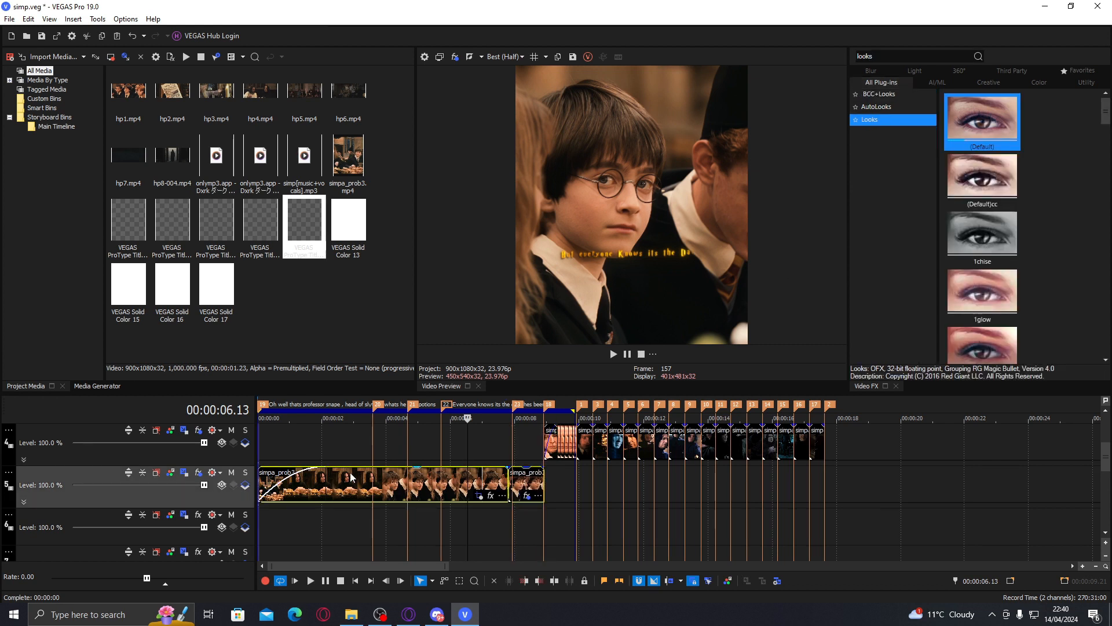
{"action": "left_click_drag", "start_coordinate": [351, 484], "coordinate": [352, 461]}
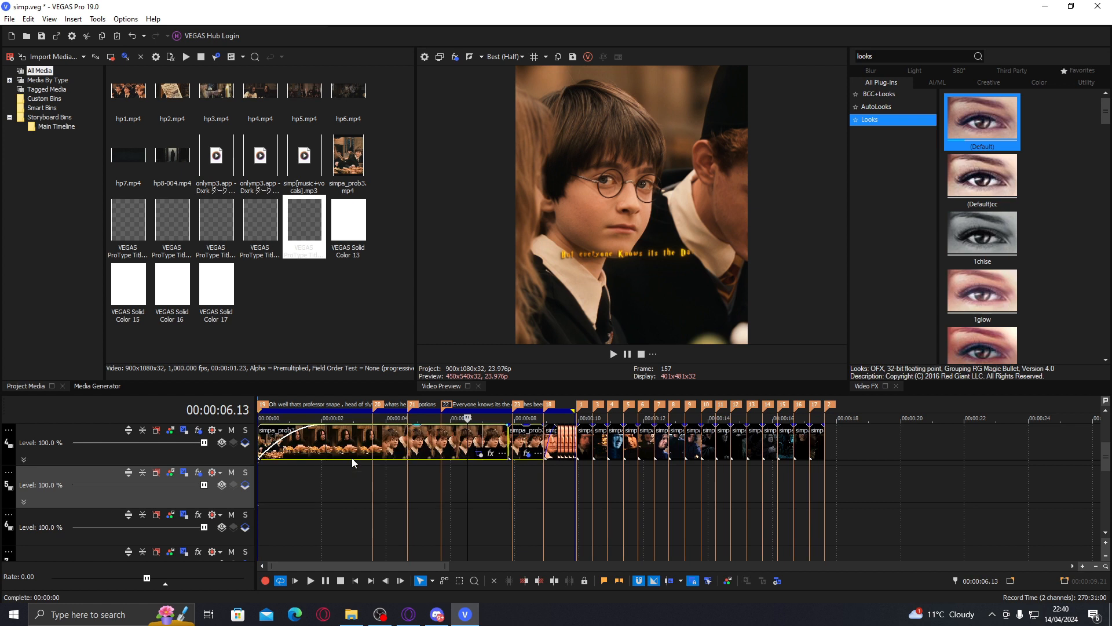
Save the project, apply the default Looks effect to all of track 4, and open its look editor.
{"action": "left_click", "coordinate": [469, 439]}
{"action": "key", "text": "ctrl+s"}
{"action": "left_click_drag", "start_coordinate": [966, 123], "coordinate": [250, 451]}
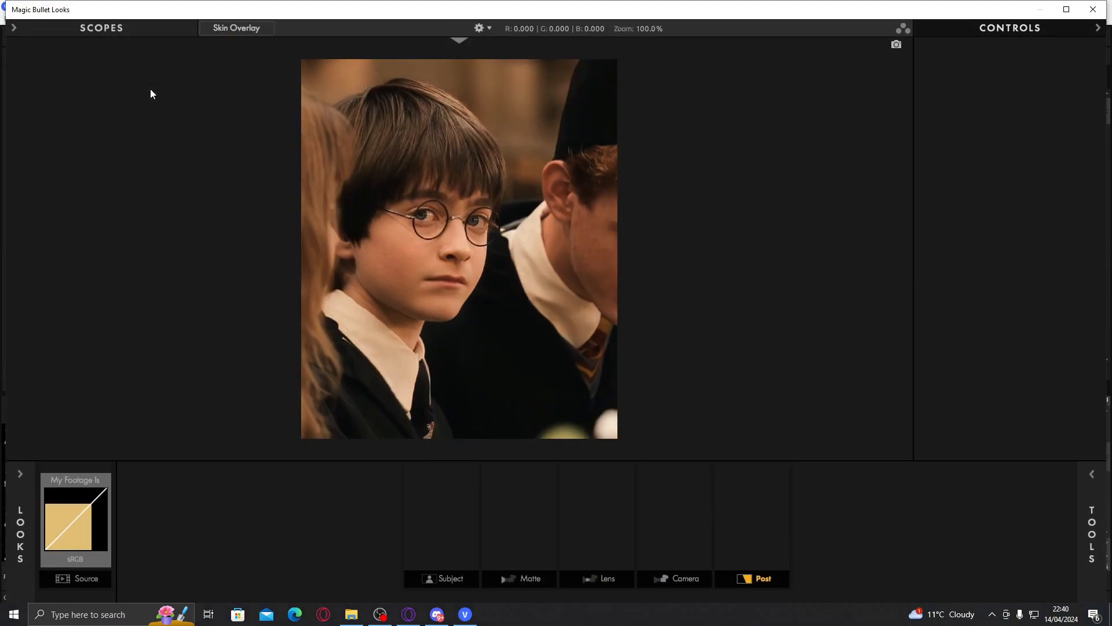
Add the Subject tools Pop, Shadows/Highlights, Spot Exposure and LUT to the look.
{"action": "left_click", "coordinate": [1092, 481]}
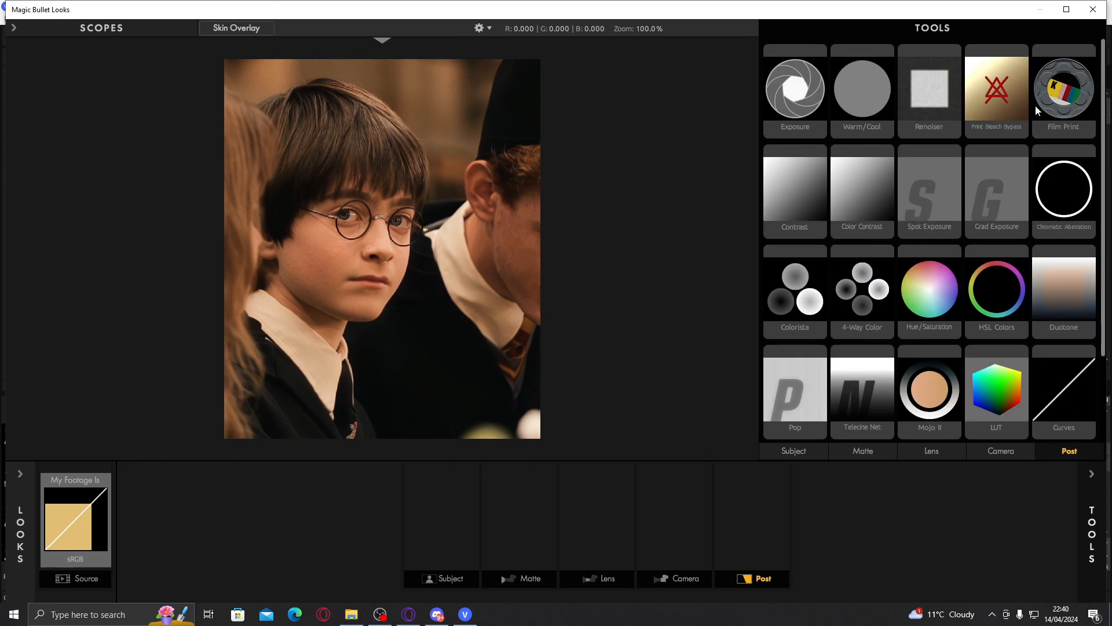
{"action": "left_click", "coordinate": [799, 450]}
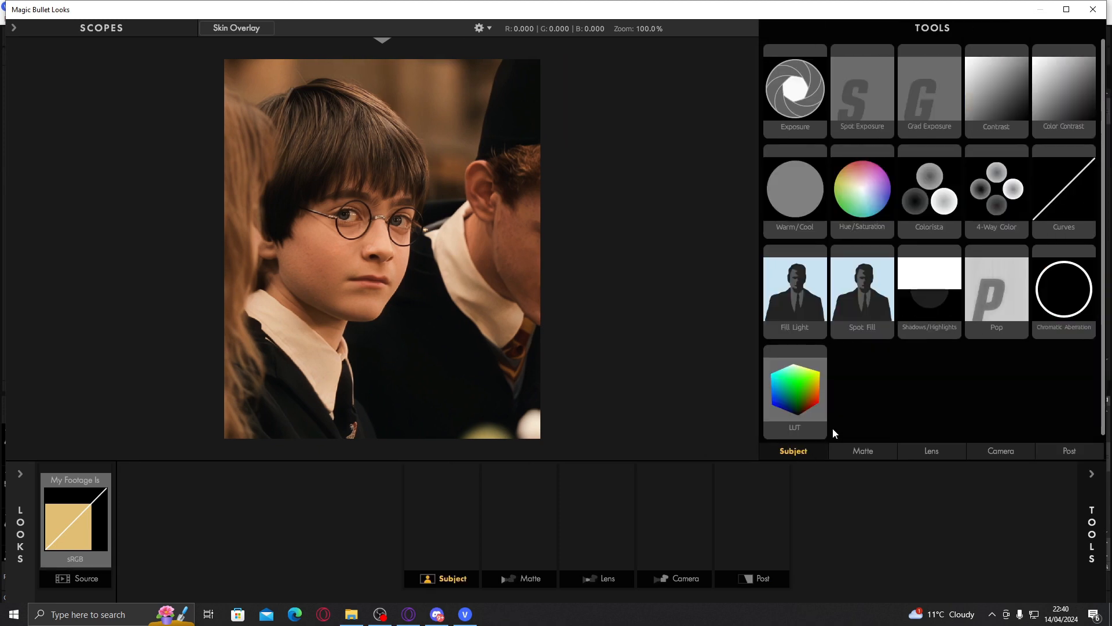
{"action": "double_click", "coordinate": [993, 306]}
{"action": "double_click", "coordinate": [932, 303]}
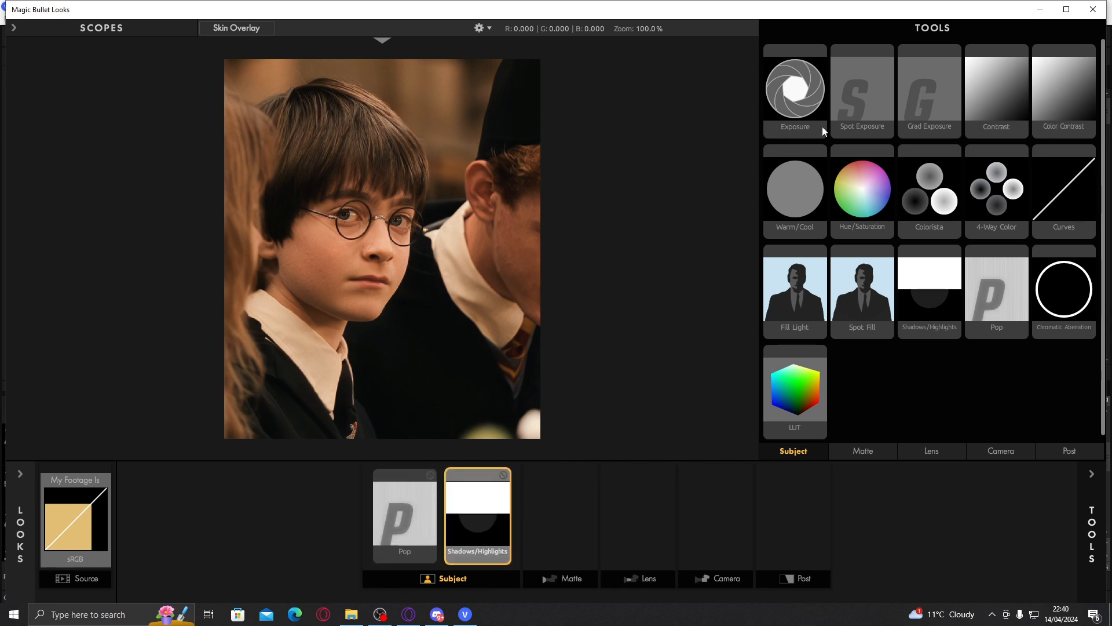
{"action": "double_click", "coordinate": [855, 110]}
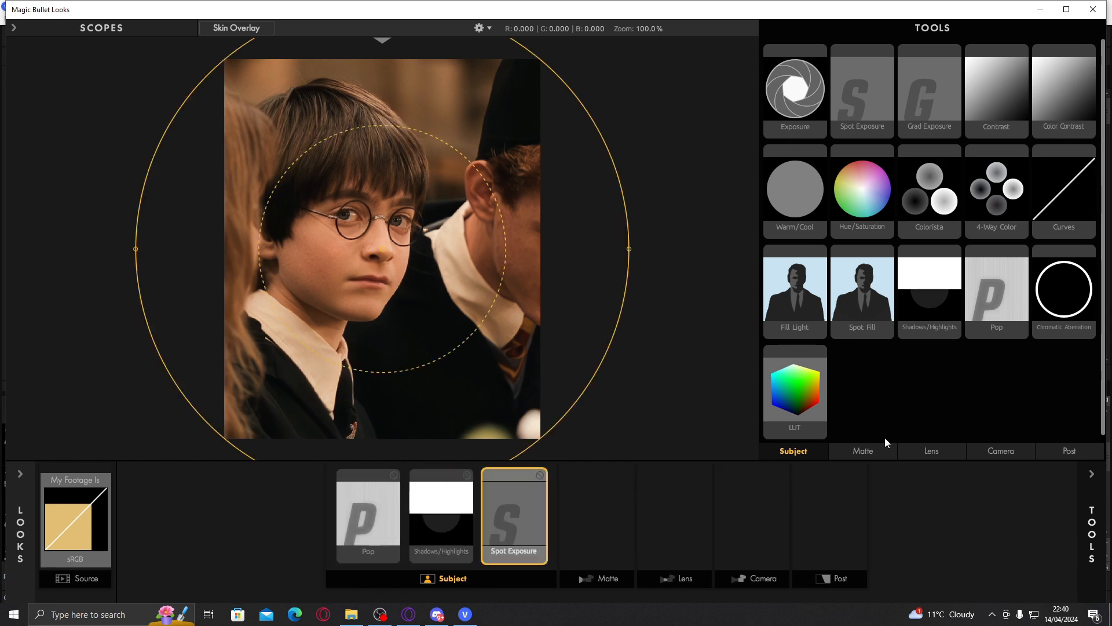
{"action": "left_click", "coordinate": [863, 452]}
{"action": "left_click", "coordinate": [800, 453]}
{"action": "double_click", "coordinate": [794, 412]}
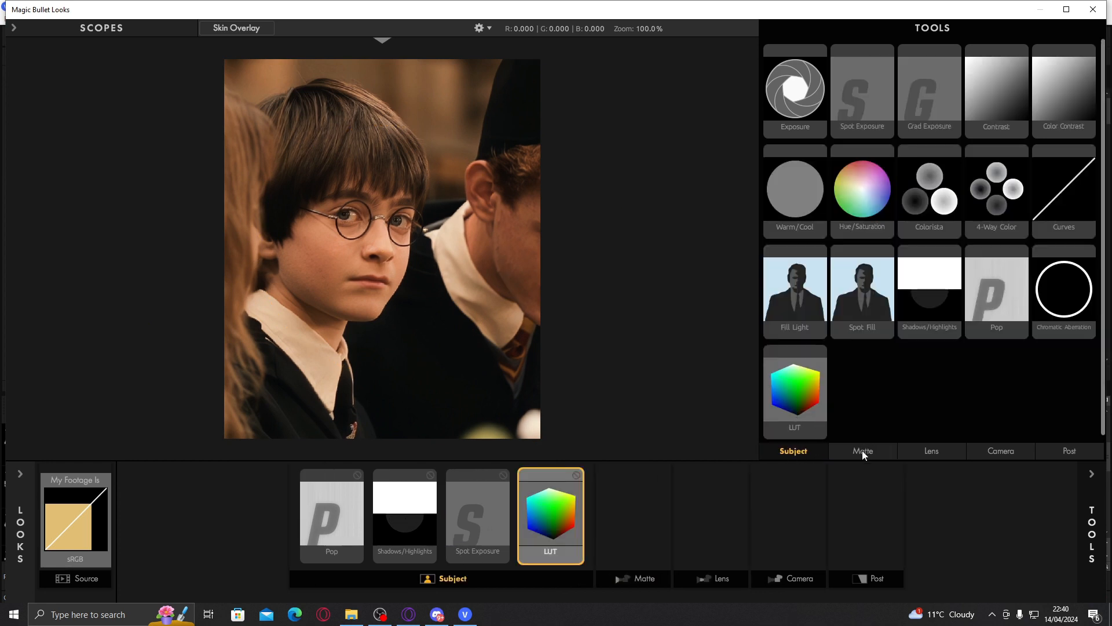
Add the Gradient matte tool, the Haze/Flare lens tool and the Shoulder camera tool to the look.
{"action": "left_click", "coordinate": [862, 450]}
{"action": "double_click", "coordinate": [923, 112]}
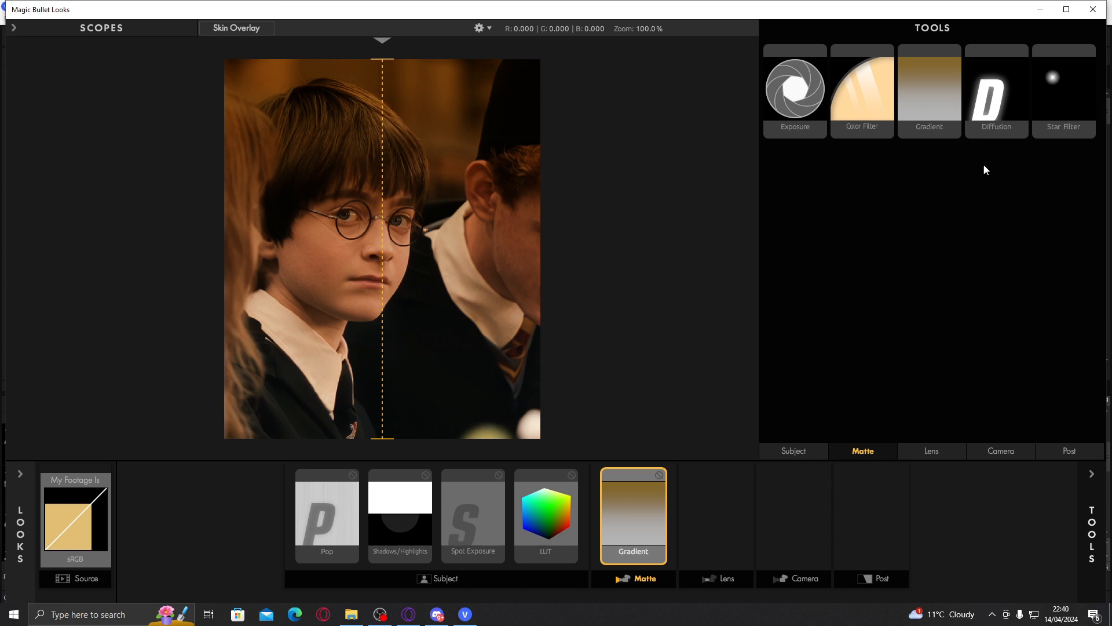
{"action": "left_click", "coordinate": [938, 451]}
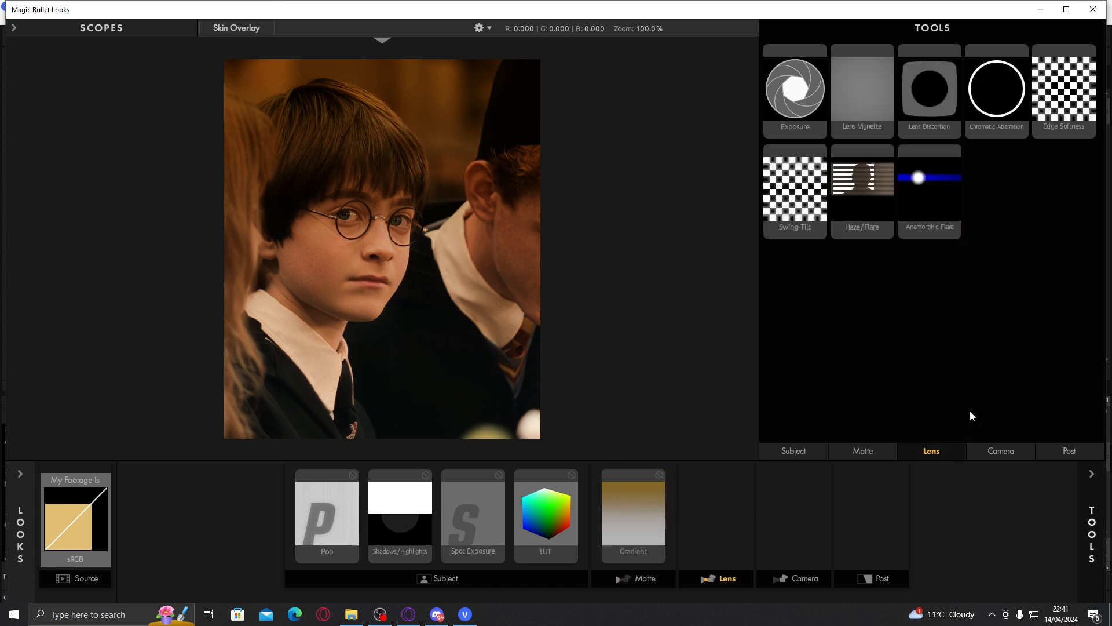
{"action": "double_click", "coordinate": [853, 218]}
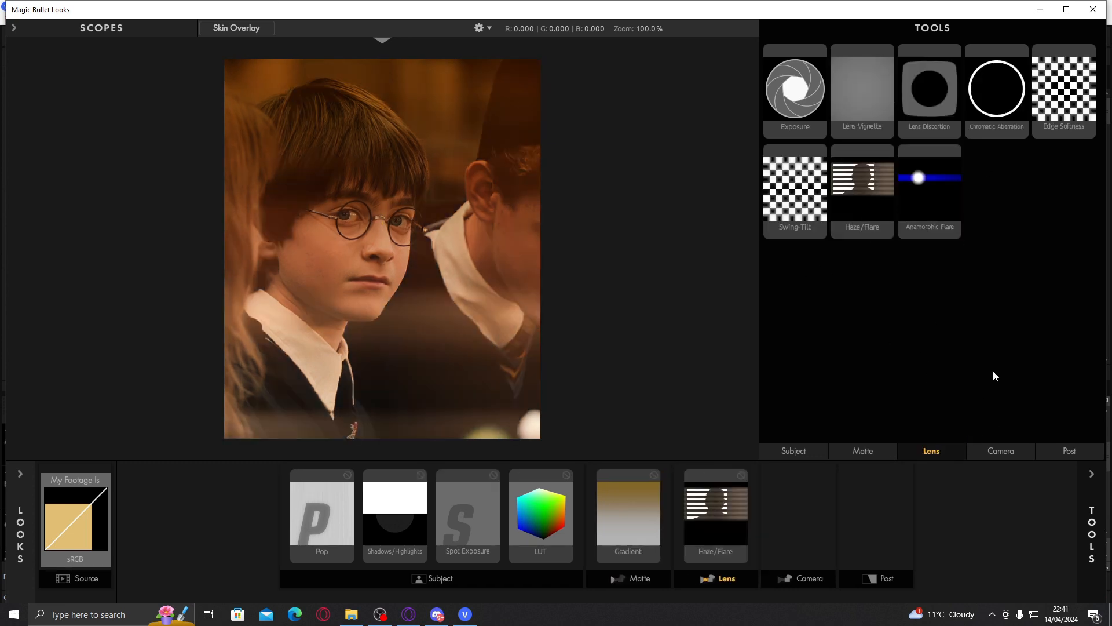
{"action": "left_click", "coordinate": [1002, 452]}
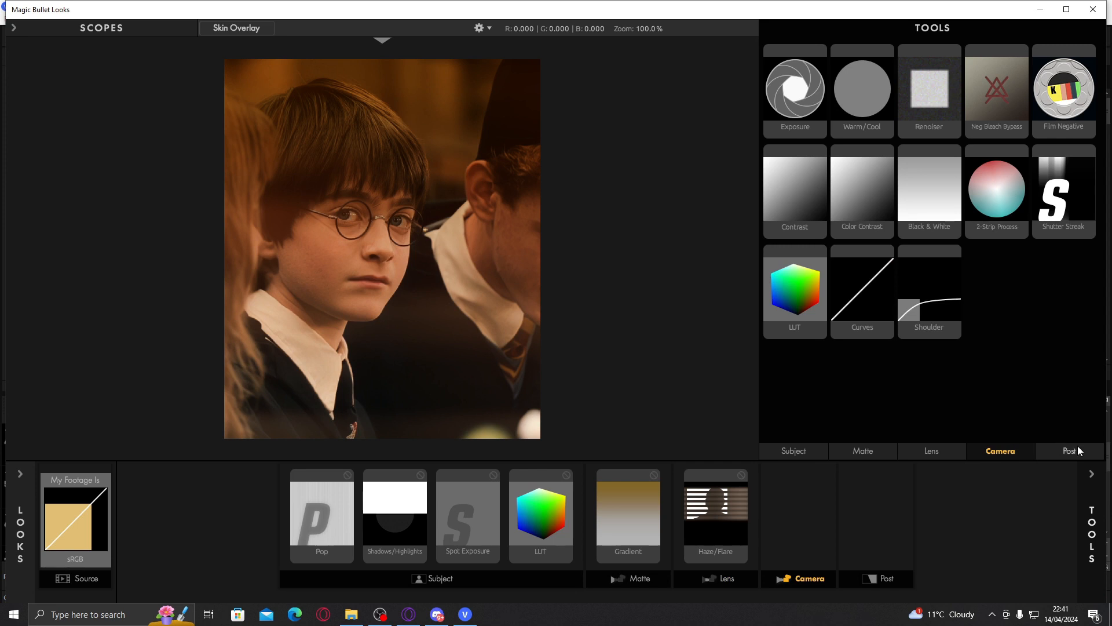
{"action": "double_click", "coordinate": [947, 323]}
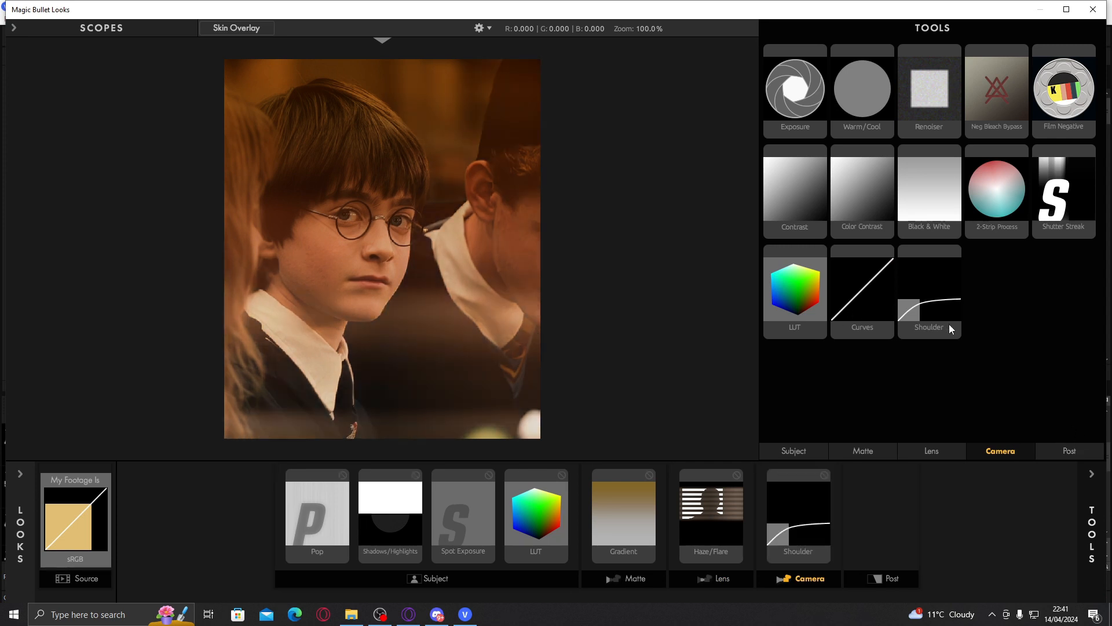
Turn off the Haze/Flare tool's reflection and reduce its spillage to about 3.6%.
{"action": "left_click", "coordinate": [722, 513]}
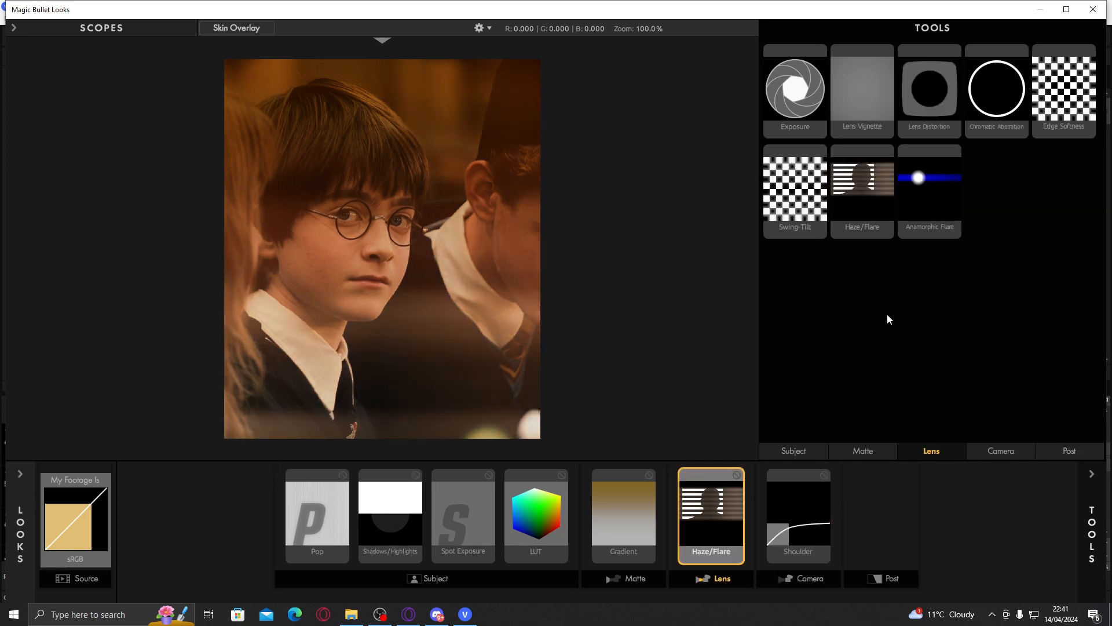
{"action": "left_click", "coordinate": [1094, 500]}
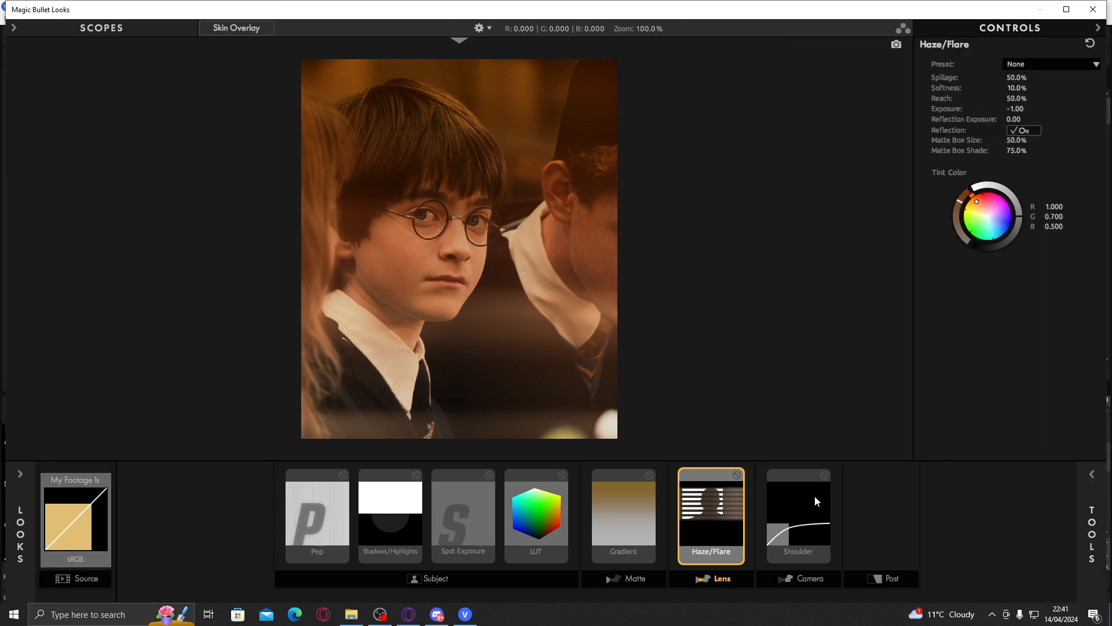
{"action": "left_click", "coordinate": [1024, 131]}
{"action": "left_click_drag", "start_coordinate": [1017, 77], "coordinate": [994, 77]}
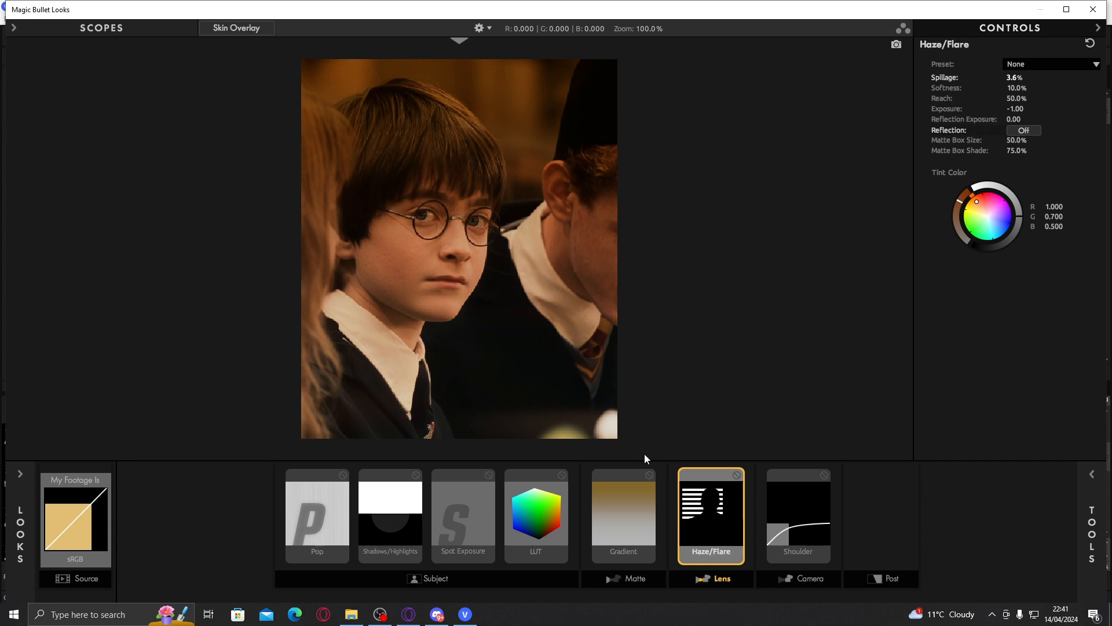
Make the Gradient's color neutral gray, flip its direction and shorten it to run from about Y1 +28.9% to Y2 -18.1%.
{"action": "left_click", "coordinate": [617, 522]}
{"action": "left_click", "coordinate": [989, 210]}
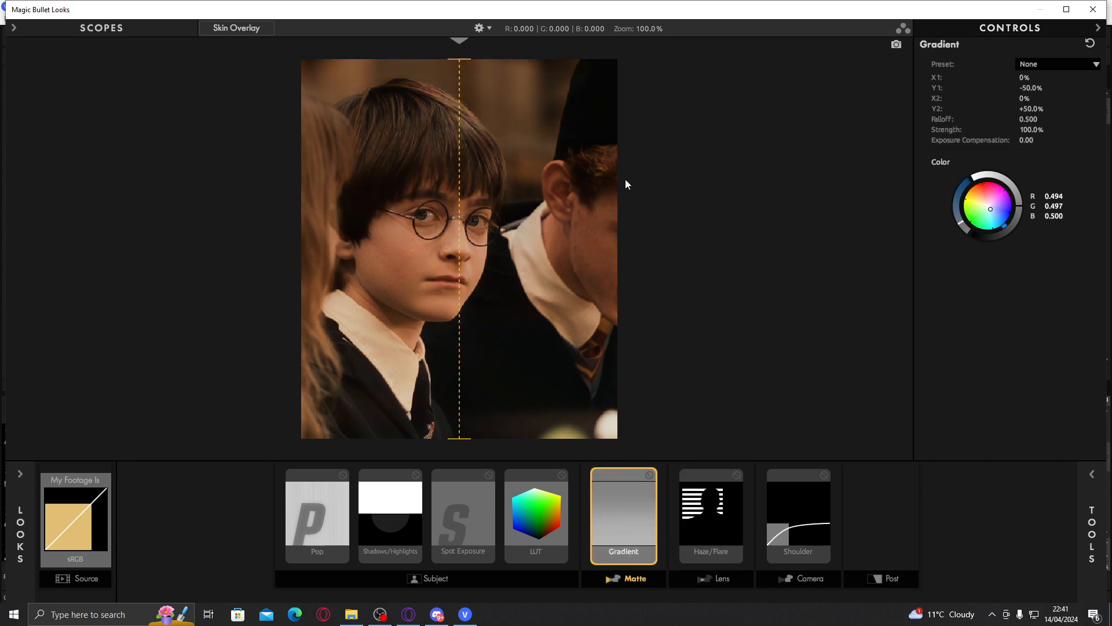
{"action": "left_click_drag", "start_coordinate": [459, 57], "coordinate": [592, 399]}
{"action": "left_click_drag", "start_coordinate": [459, 436], "coordinate": [461, 135]}
{"action": "left_click_drag", "start_coordinate": [591, 399], "coordinate": [579, 399]}
{"action": "left_click_drag", "start_coordinate": [447, 397], "coordinate": [469, 388]}
{"action": "left_click_drag", "start_coordinate": [464, 136], "coordinate": [493, 180]}
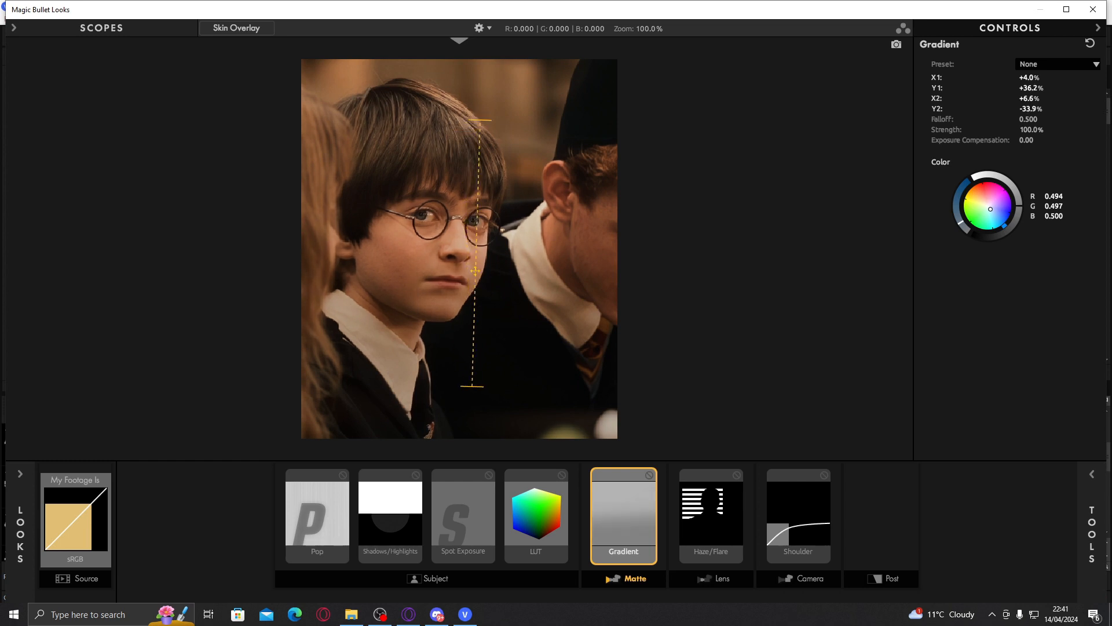
{"action": "left_click_drag", "start_coordinate": [463, 387], "coordinate": [471, 359]}
{"action": "left_click_drag", "start_coordinate": [492, 180], "coordinate": [487, 179]}
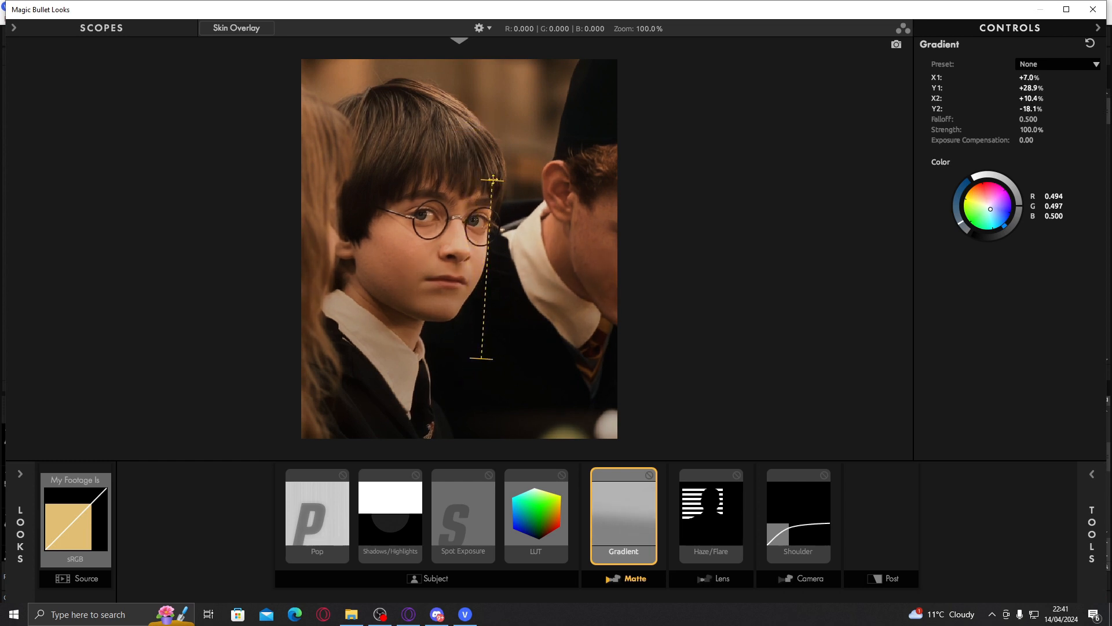
Center the Spot Exposure on the image's upper edge, widen its aspect to about 1.06 and set it to +0.50 stops.
{"action": "left_click", "coordinate": [467, 524]}
{"action": "left_click_drag", "start_coordinate": [610, 327], "coordinate": [607, 137]}
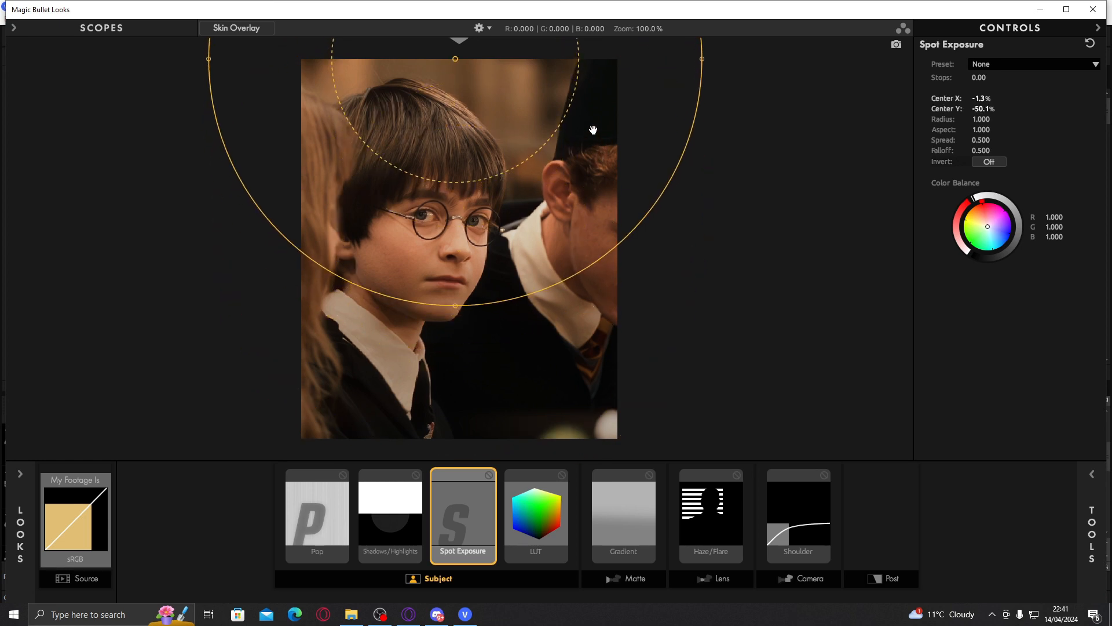
{"action": "left_click_drag", "start_coordinate": [702, 58], "coordinate": [716, 57]}
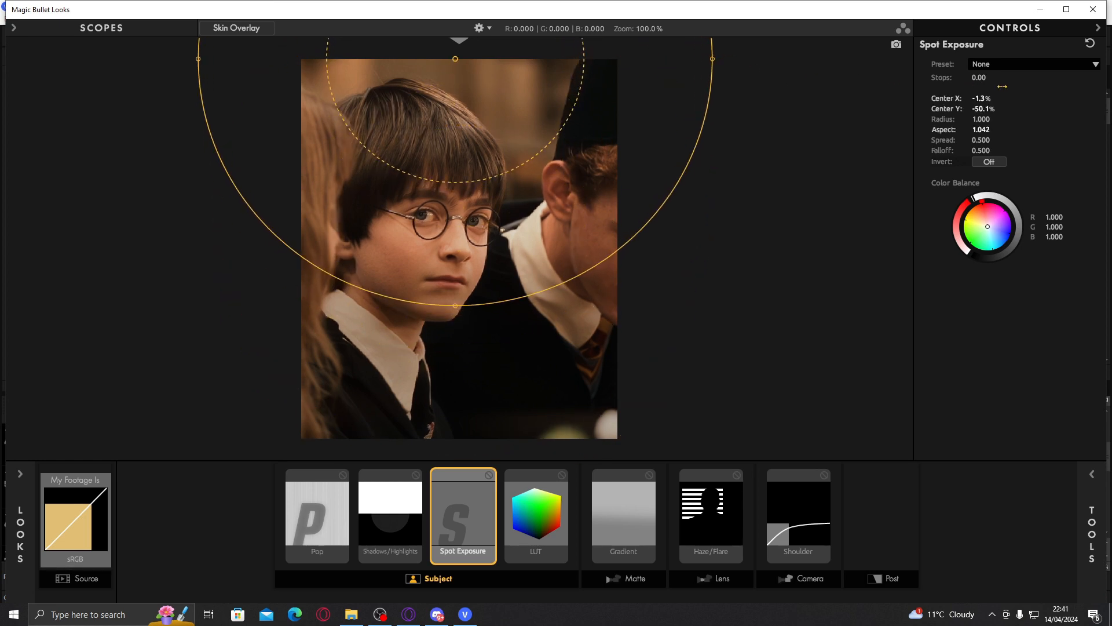
{"action": "left_click_drag", "start_coordinate": [985, 78], "coordinate": [1011, 78]}
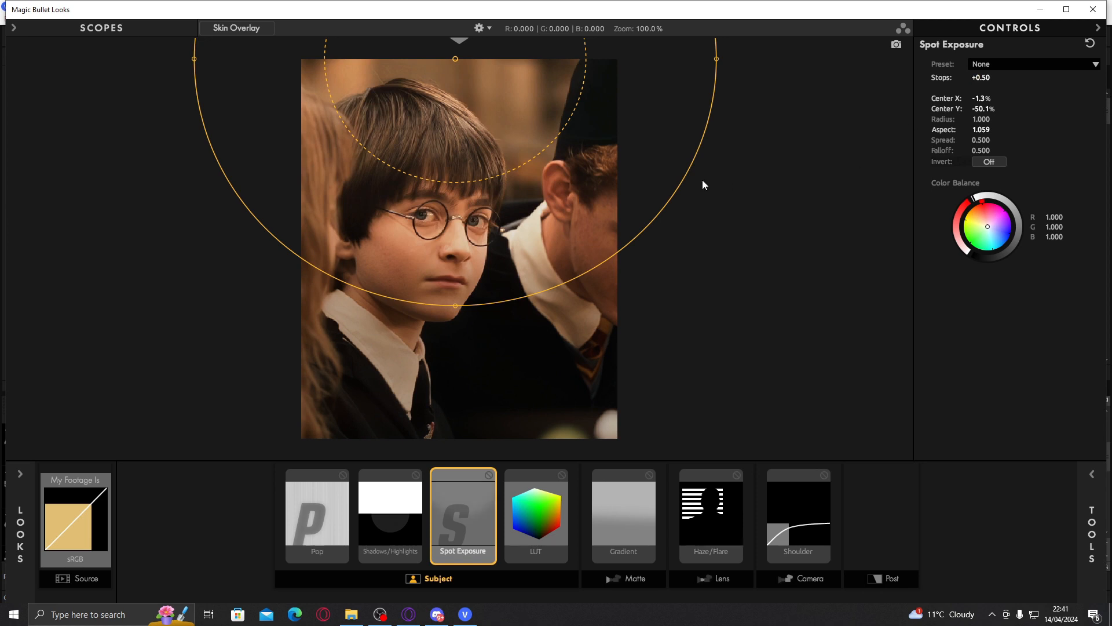
Set the look's shadows to -0.72 and highlights to +0.23.
{"action": "left_click", "coordinate": [412, 539]}
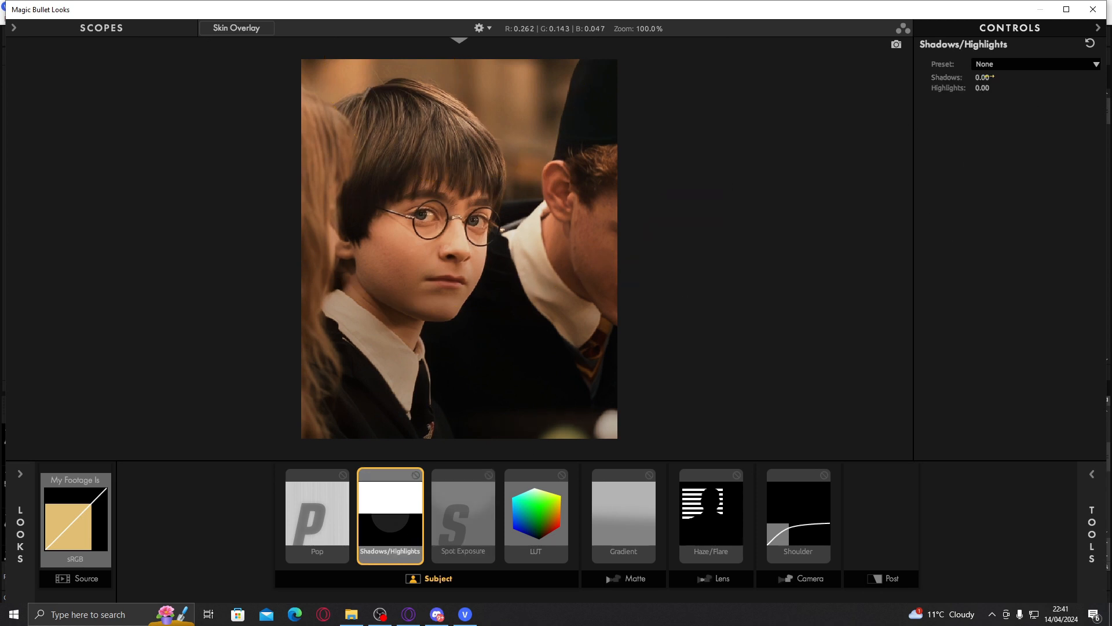
{"action": "mouse_move", "coordinate": [985, 78]}
{"action": "left_mouse_down"}
{"action": "mouse_move", "coordinate": [996, 78]}
{"action": "mouse_move", "coordinate": [965, 78]}
{"action": "mouse_move", "coordinate": [1011, 88]}
{"action": "mouse_move", "coordinate": [990, 88]}
{"action": "left_mouse_up"}
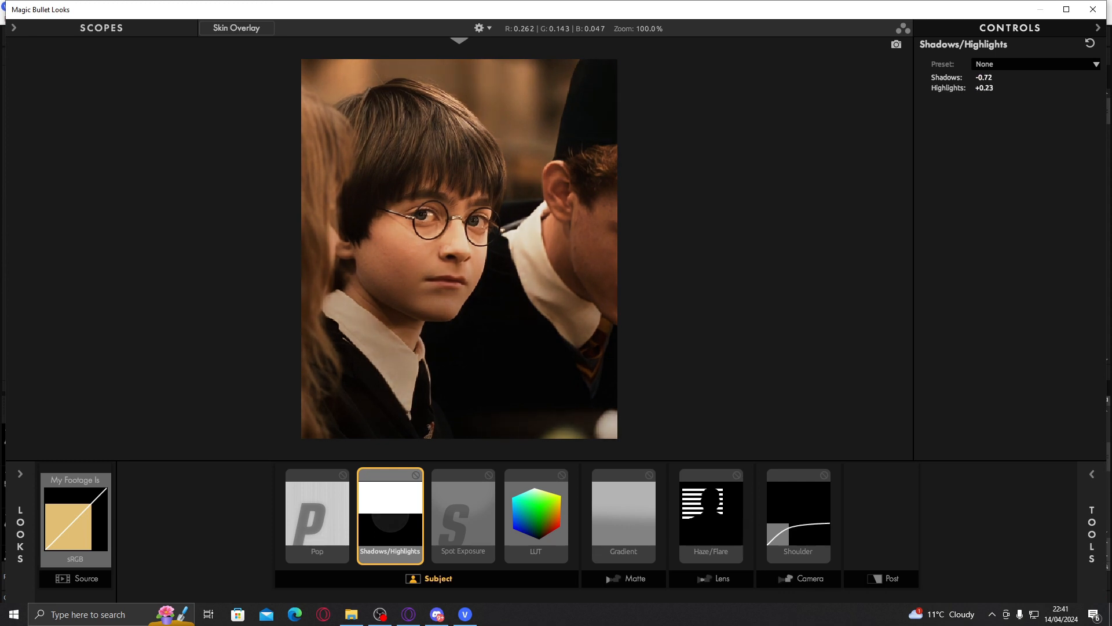
Set the look's Pop amount to +64.5%.
{"action": "left_click", "coordinate": [320, 498]}
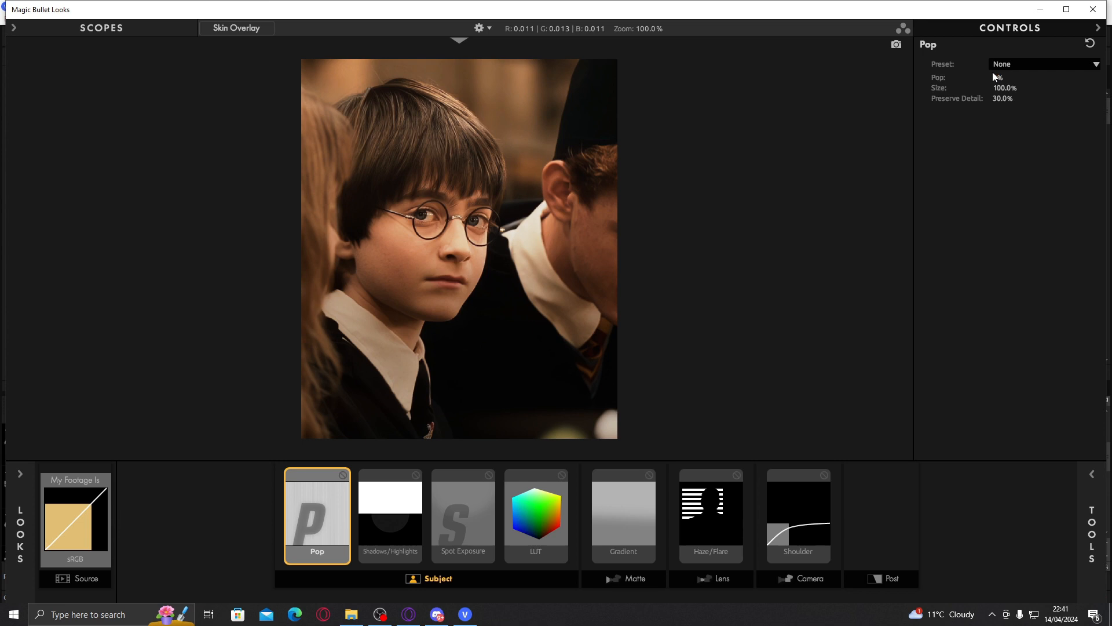
{"action": "left_click_drag", "start_coordinate": [997, 77], "coordinate": [1019, 77]}
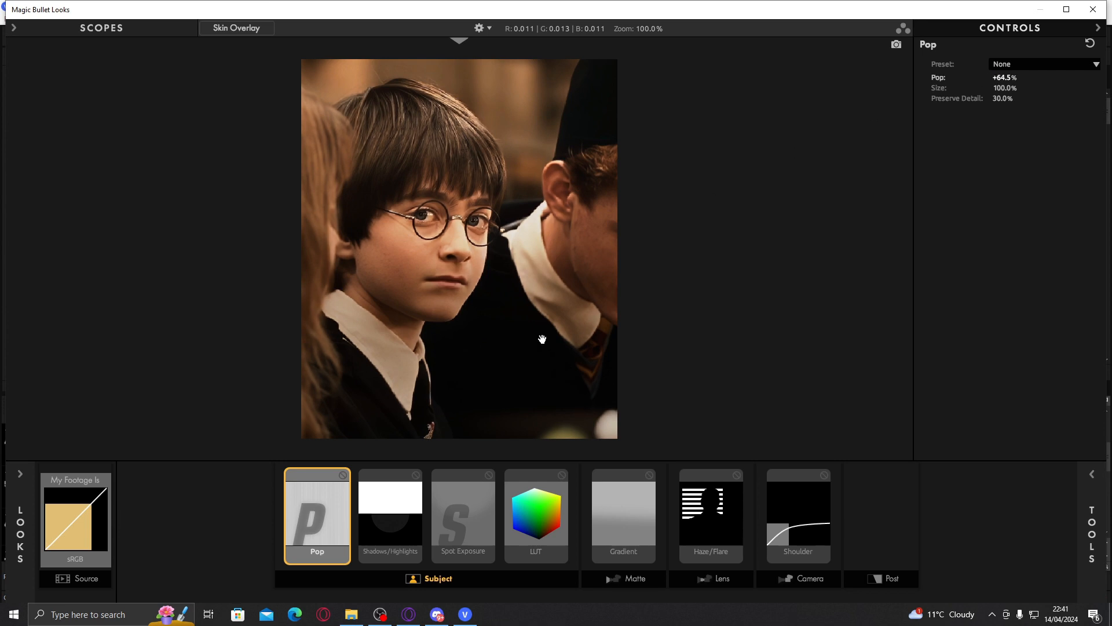
{"action": "left_click", "coordinate": [458, 529]}
Try the Bloodbag and Blue Unity LUTs in the look's LUT tool.
{"action": "left_click", "coordinate": [554, 507]}
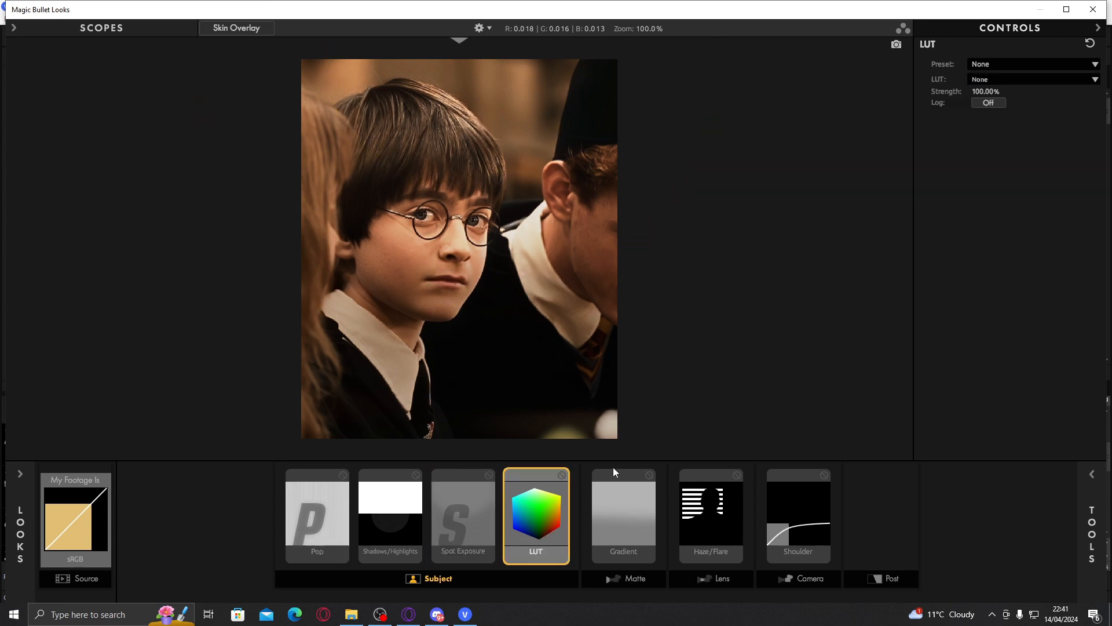
{"action": "left_click", "coordinate": [1012, 81]}
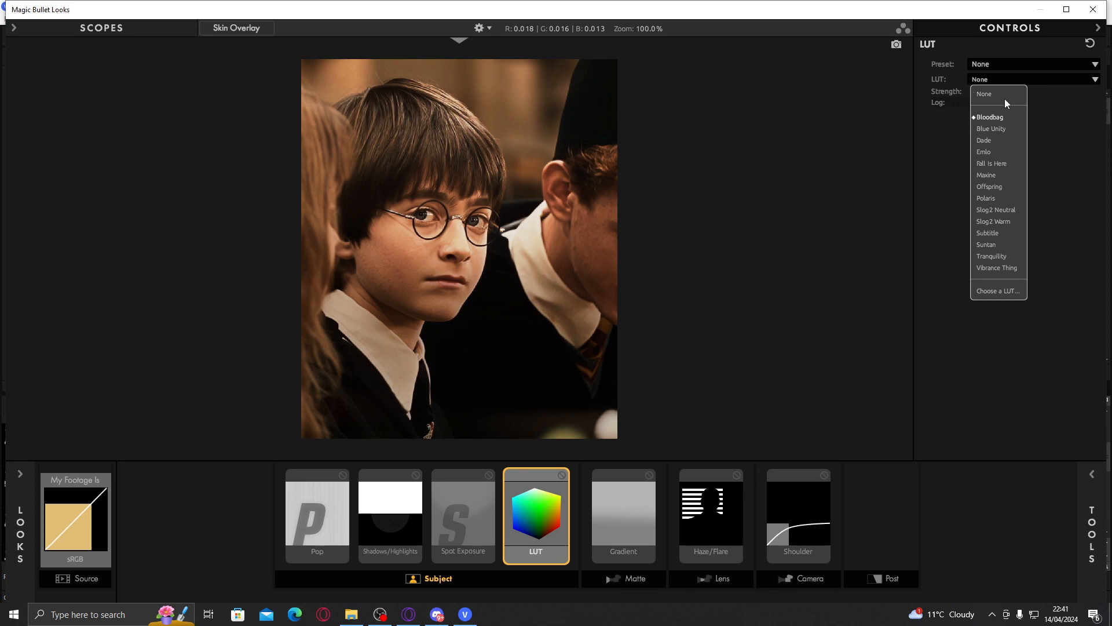
{"action": "left_click", "coordinate": [1003, 112]}
{"action": "left_click", "coordinate": [1010, 79]}
{"action": "left_click", "coordinate": [1006, 85]}
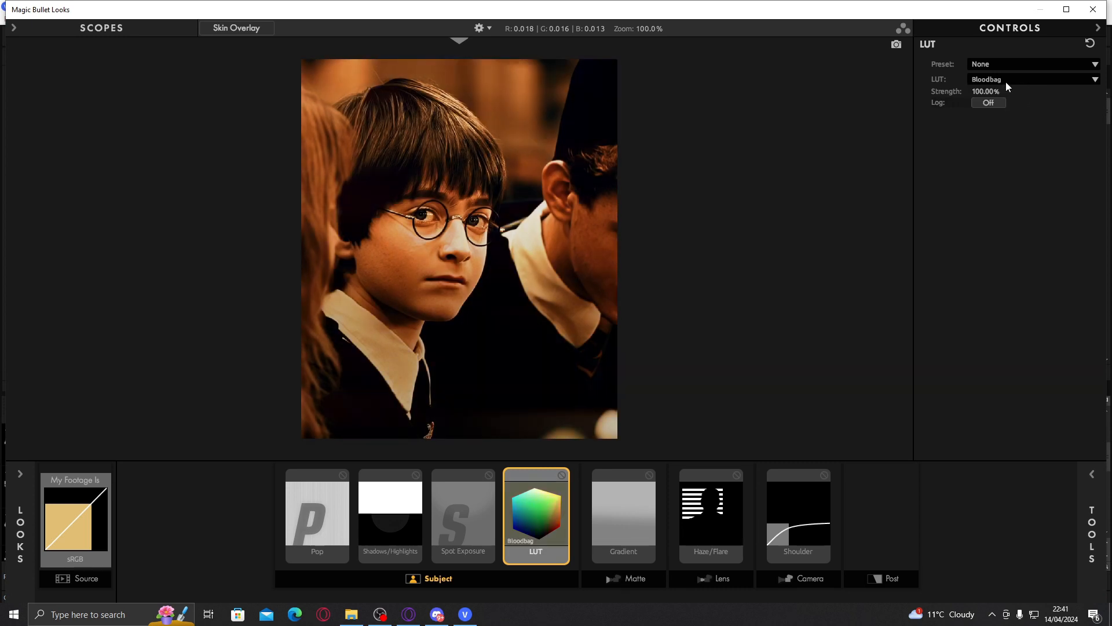
{"action": "scroll", "coordinate": [1006, 79], "scroll_direction": "down", "scroll_amount": 1}
{"action": "left_click", "coordinate": [1006, 79]}
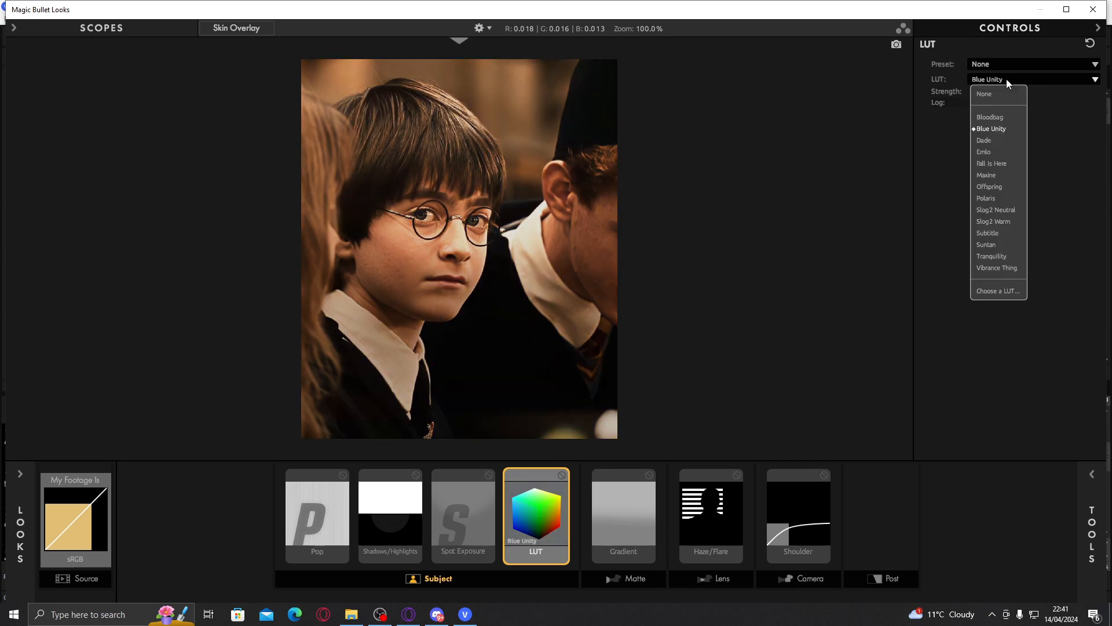
Compare the image with the Blue Unity LUT disabled and enabled.
{"action": "left_click", "coordinate": [562, 475]}
{"action": "left_click", "coordinate": [561, 475]}
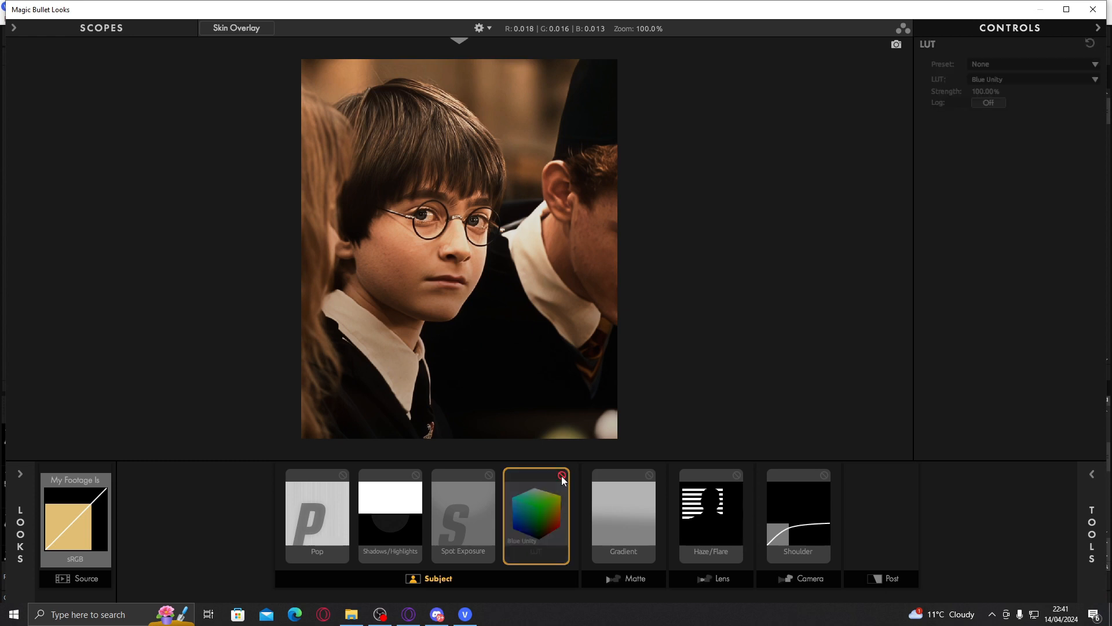
{"action": "left_click", "coordinate": [561, 474]}
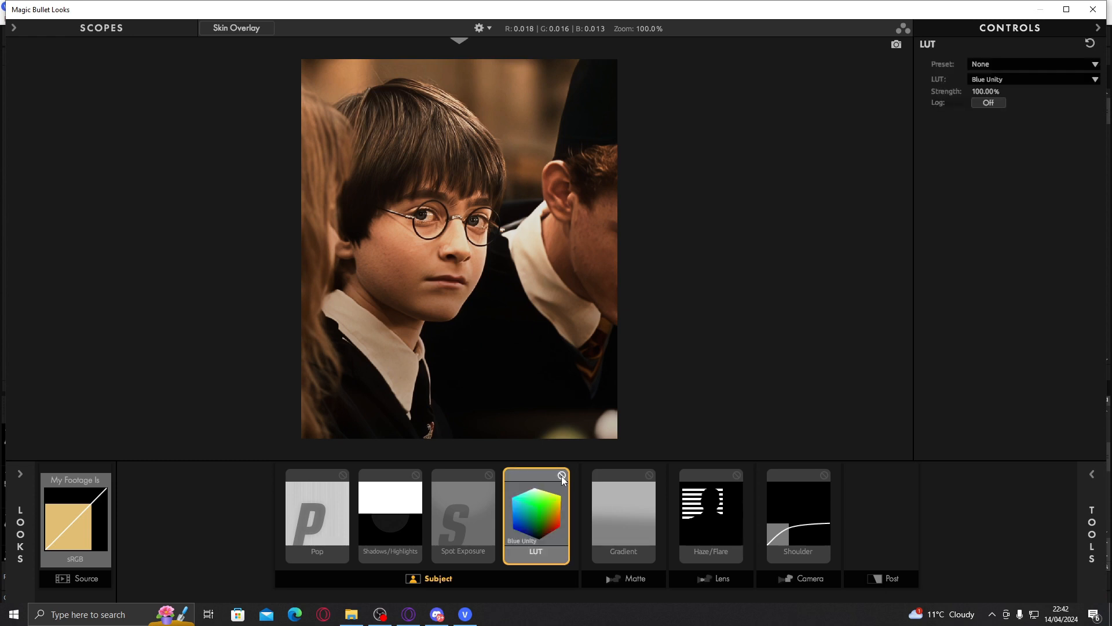
{"action": "left_click", "coordinate": [561, 475]}
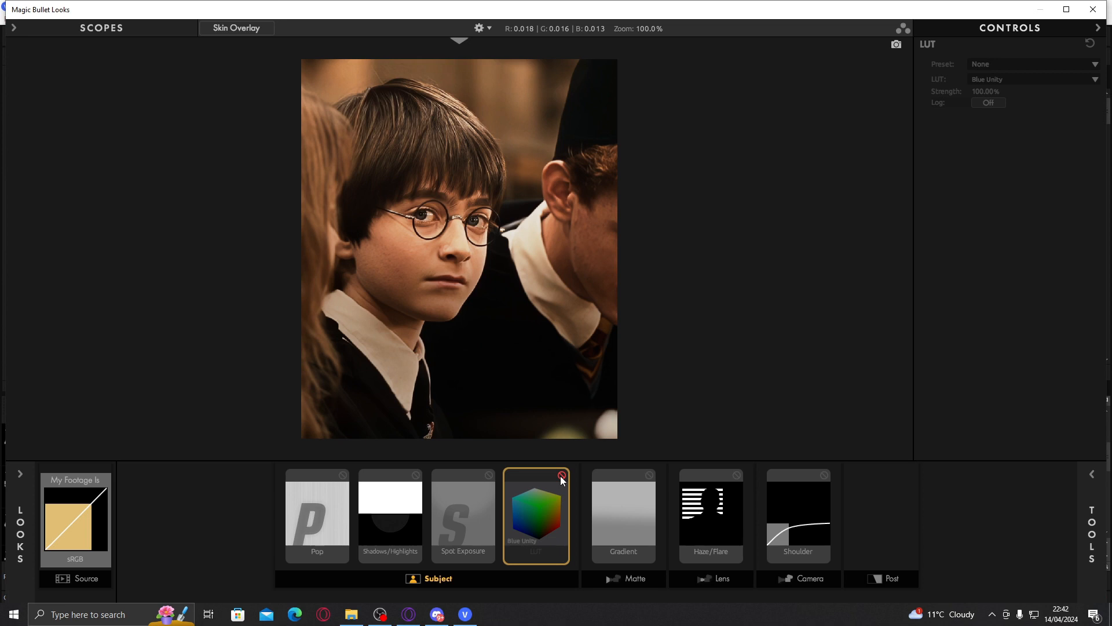
{"action": "left_click", "coordinate": [561, 477]}
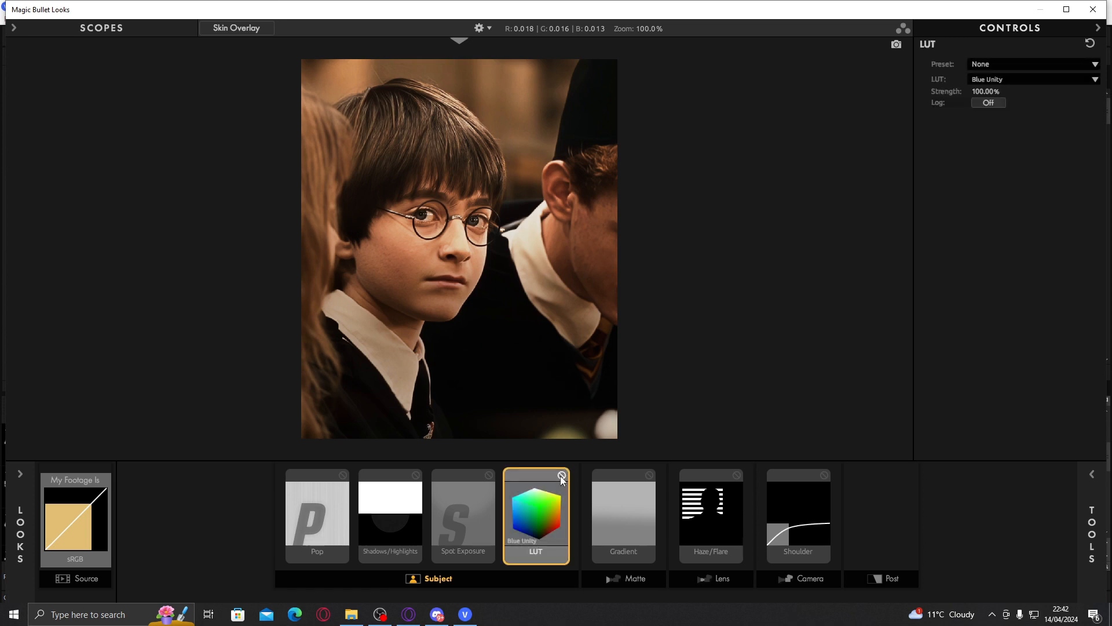
Try the Dade and Emlo LUTs in place of Blue Unity.
{"action": "left_click", "coordinate": [1037, 80]}
{"action": "left_click", "coordinate": [984, 140]}
{"action": "left_click", "coordinate": [1006, 78]}
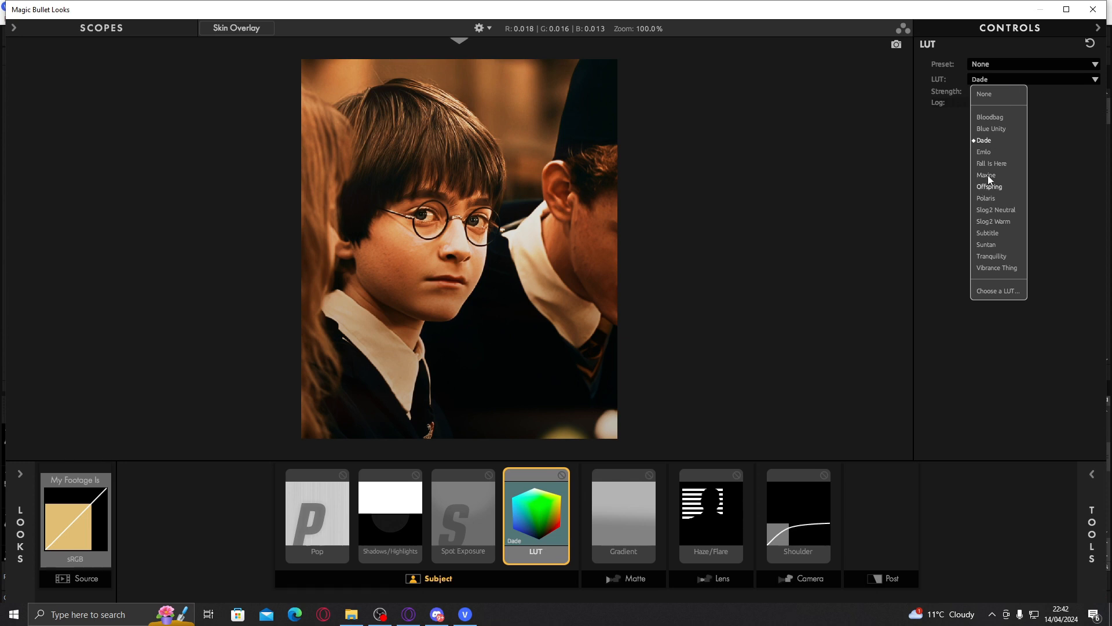
{"action": "left_click", "coordinate": [995, 153]}
Choose the Fall Is Here LUT and lower its strength to 16.60%.
{"action": "left_click", "coordinate": [1005, 79]}
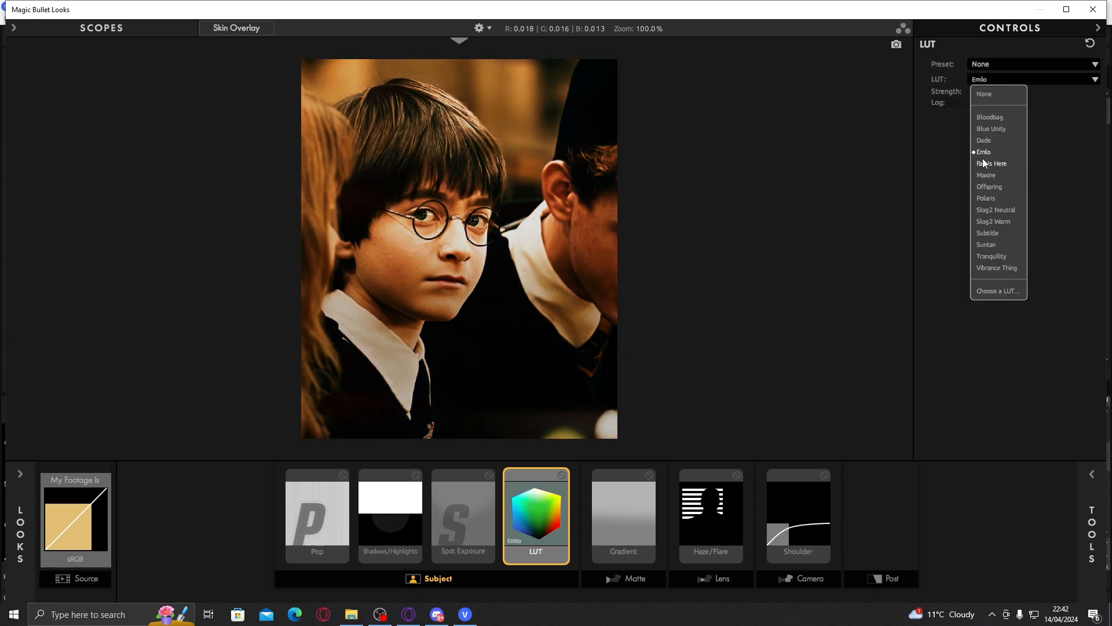
{"action": "left_click", "coordinate": [990, 158]}
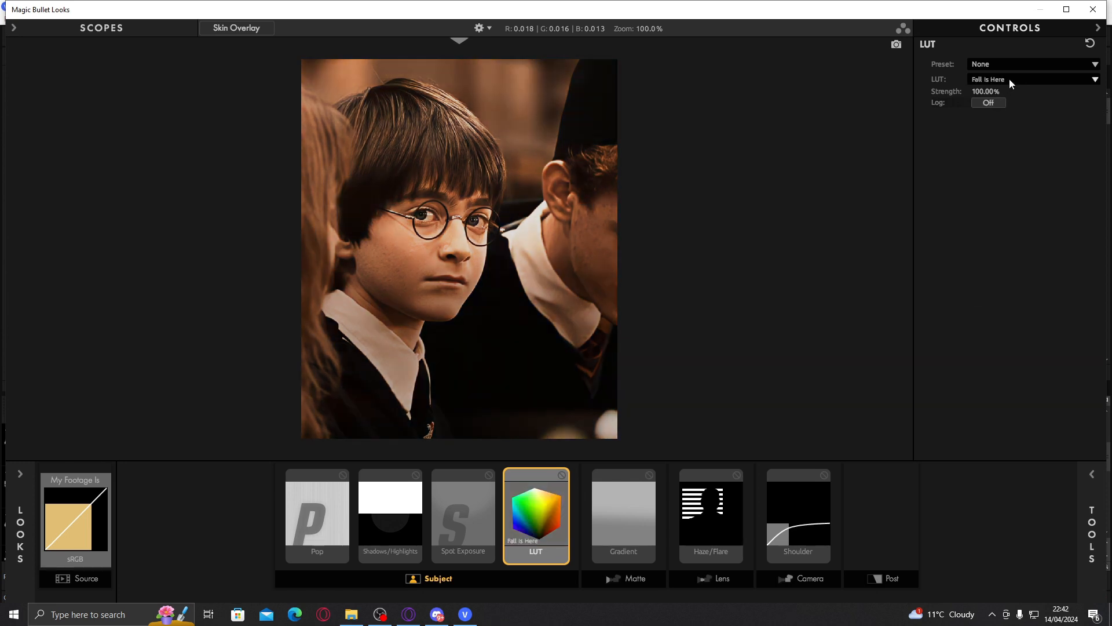
{"action": "mouse_move", "coordinate": [986, 92]}
{"action": "left_mouse_down"}
{"action": "mouse_move", "coordinate": [938, 92]}
{"action": "mouse_move", "coordinate": [996, 92]}
{"action": "left_mouse_up"}
{"action": "left_click_drag", "start_coordinate": [988, 90], "coordinate": [939, 92]}
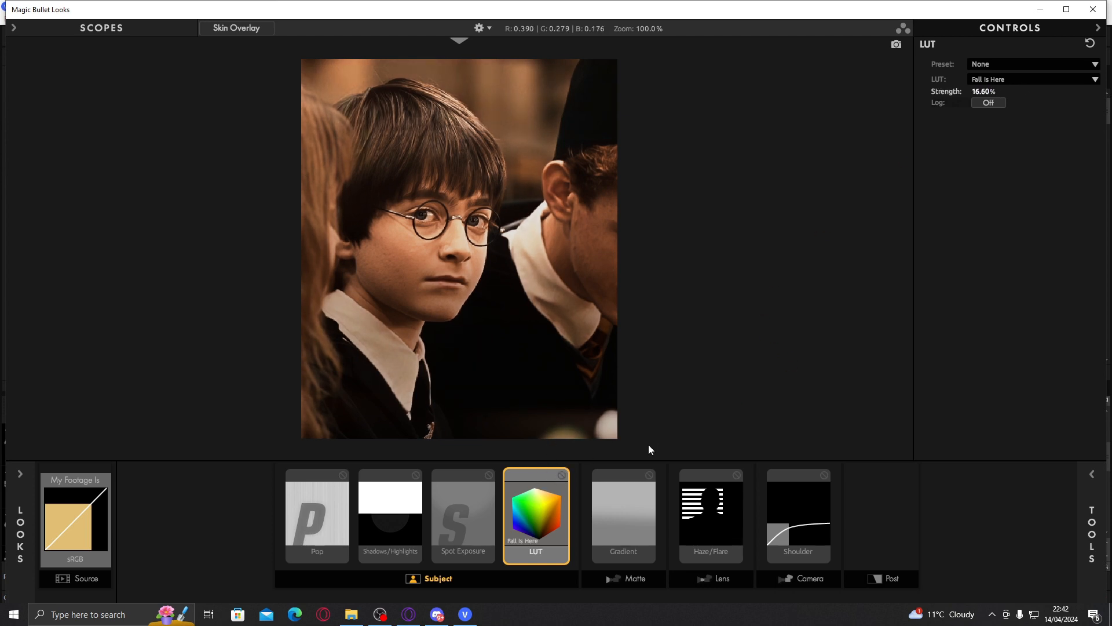
Add a Duotone tool to the look's Post stage and show its controls.
{"action": "left_click", "coordinate": [1060, 510]}
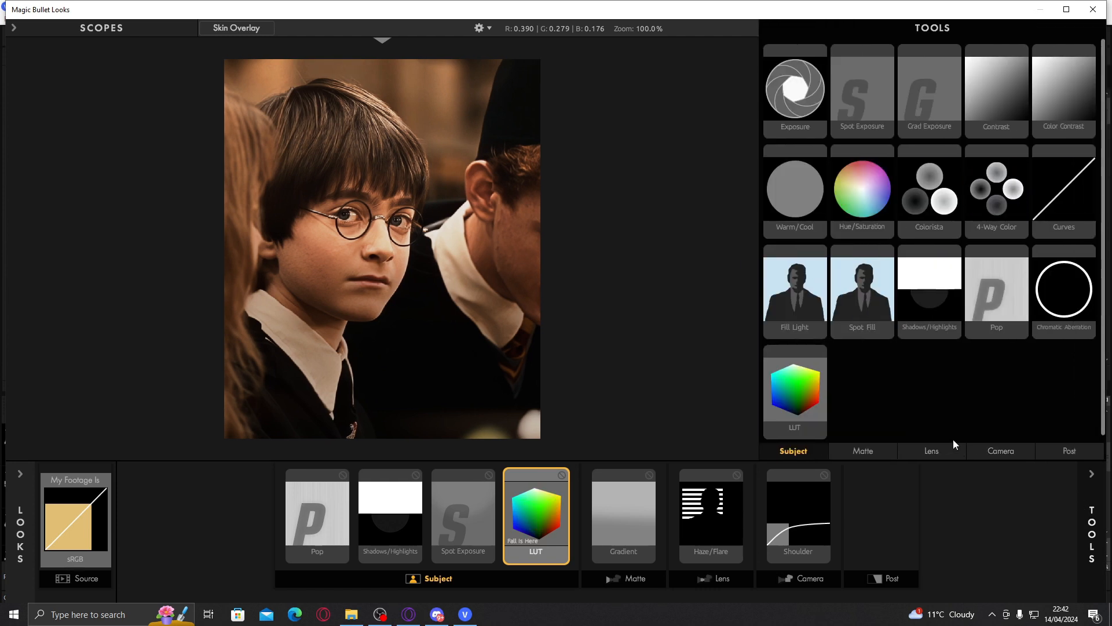
{"action": "left_click", "coordinate": [979, 452]}
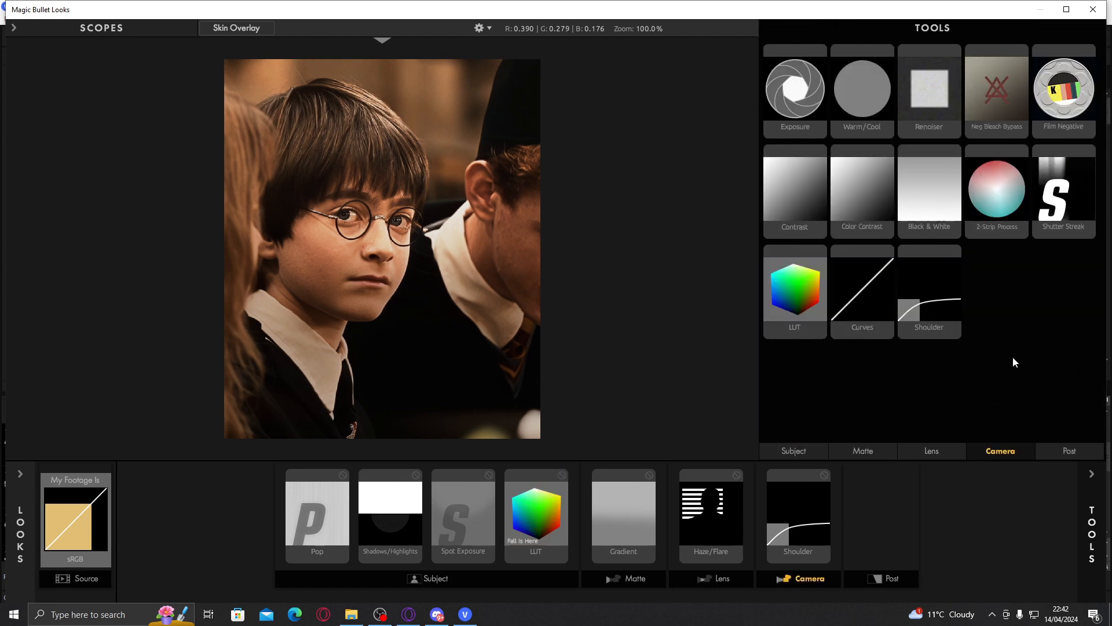
{"action": "left_click", "coordinate": [1077, 452]}
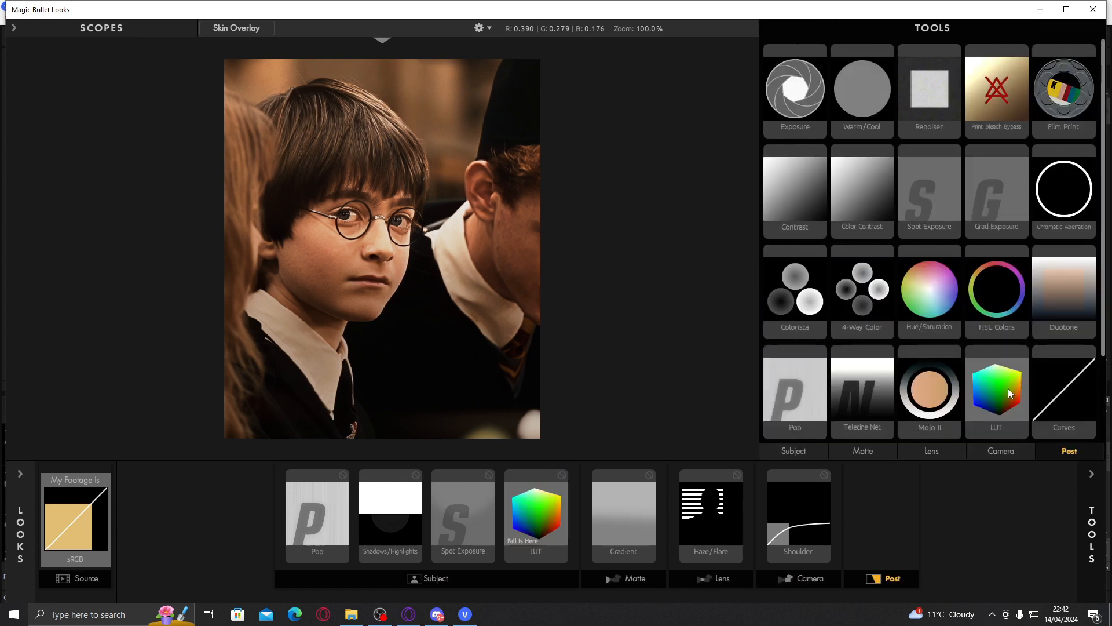
{"action": "double_click", "coordinate": [1060, 314]}
{"action": "left_click", "coordinate": [1097, 510]}
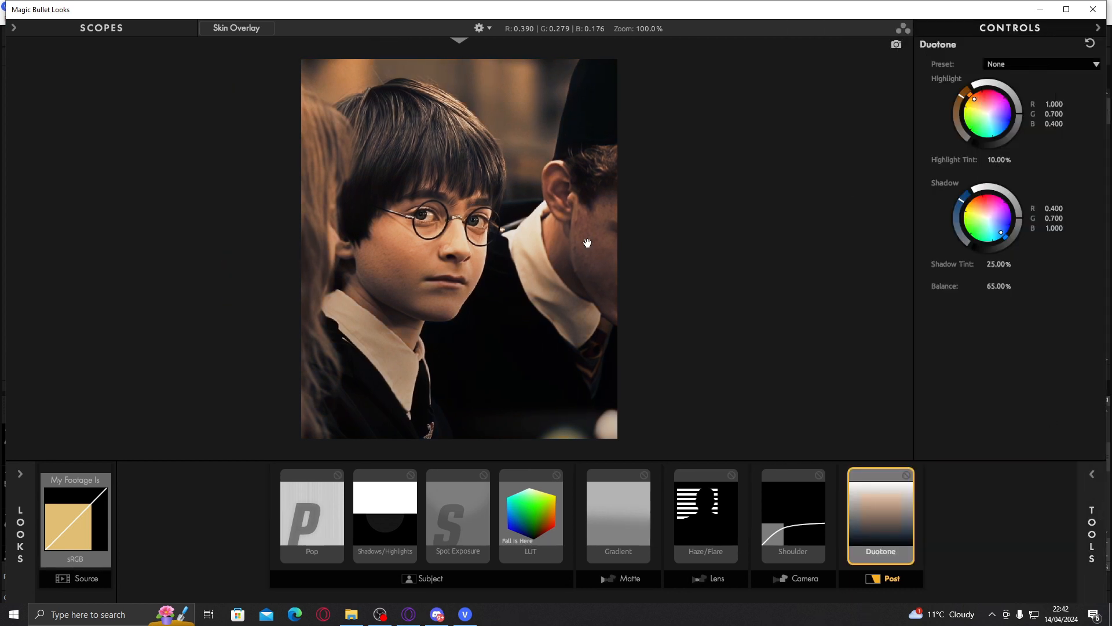
Try a paler Duotone highlight of R 1.000, G 0.782, B 0.721 and a slightly shifted shadow color.
{"action": "mouse_move", "coordinate": [966, 108]}
{"action": "left_mouse_down"}
{"action": "mouse_move", "coordinate": [1010, 119]}
{"action": "mouse_move", "coordinate": [1006, 132]}
{"action": "mouse_move", "coordinate": [981, 100]}
{"action": "left_mouse_up"}
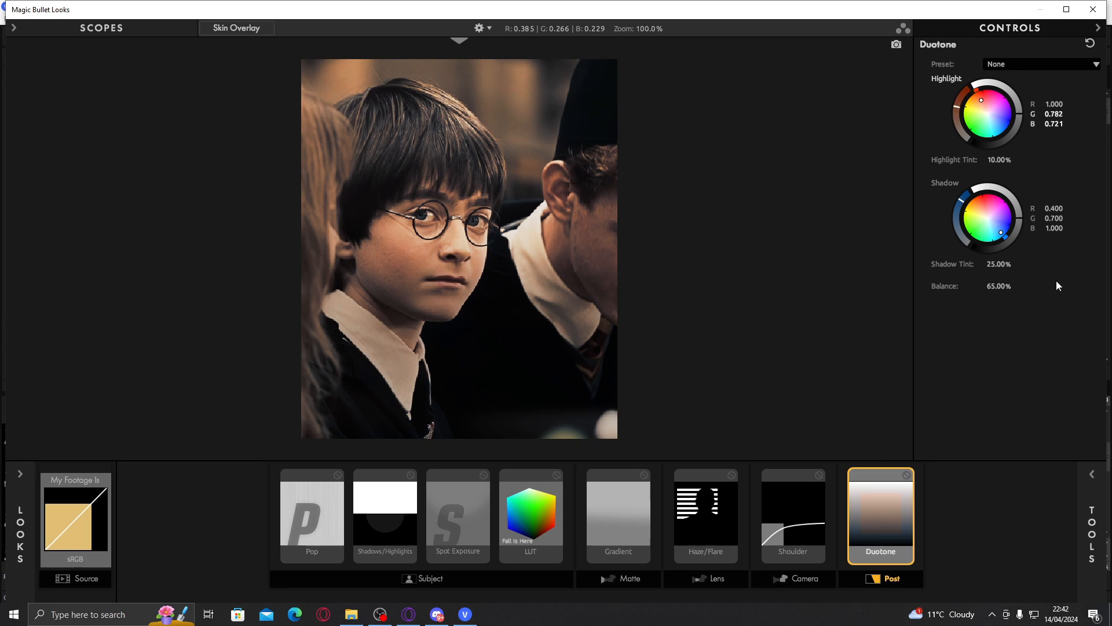
{"action": "left_click_drag", "start_coordinate": [1000, 232], "coordinate": [1003, 237]}
Replace the adjusted Duotone with a fresh default one and set its balance to 48.00%.
{"action": "left_click_drag", "start_coordinate": [878, 521], "coordinate": [1081, 289]}
{"action": "mouse_move", "coordinate": [1074, 441]}
{"action": "double_click", "coordinate": [1069, 307]}
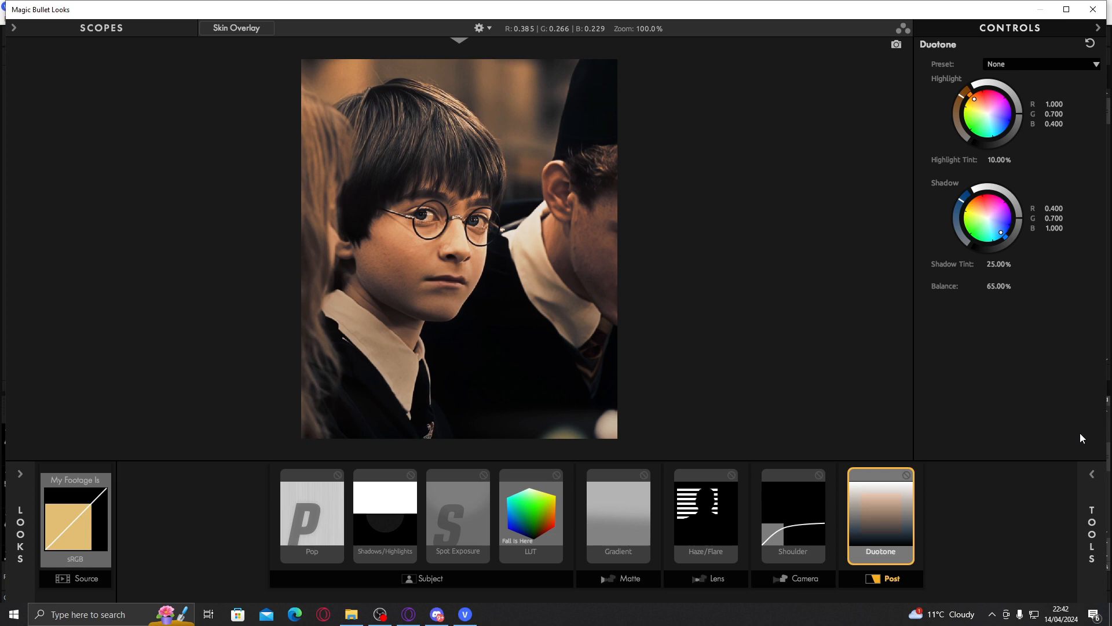
{"action": "left_click_drag", "start_coordinate": [999, 286], "coordinate": [960, 286]}
Try a Neg Bleach Bypass in the Camera stage with 100.0% silver retention and -0.10 exposure compensation, and remove it.
{"action": "left_click", "coordinate": [1092, 527]}
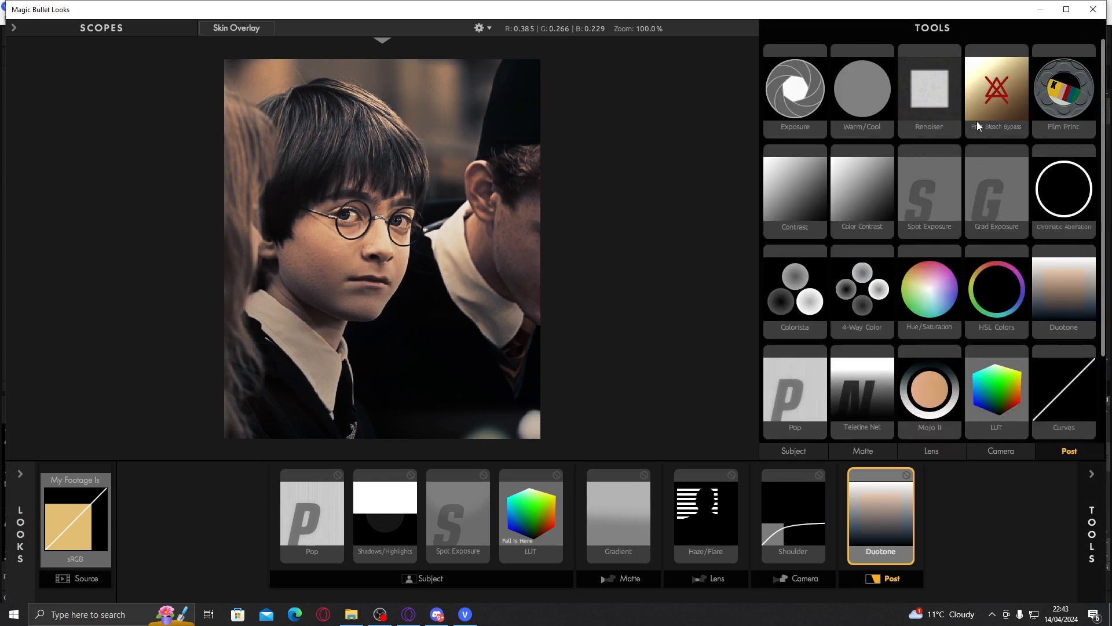
{"action": "left_click", "coordinate": [1014, 448]}
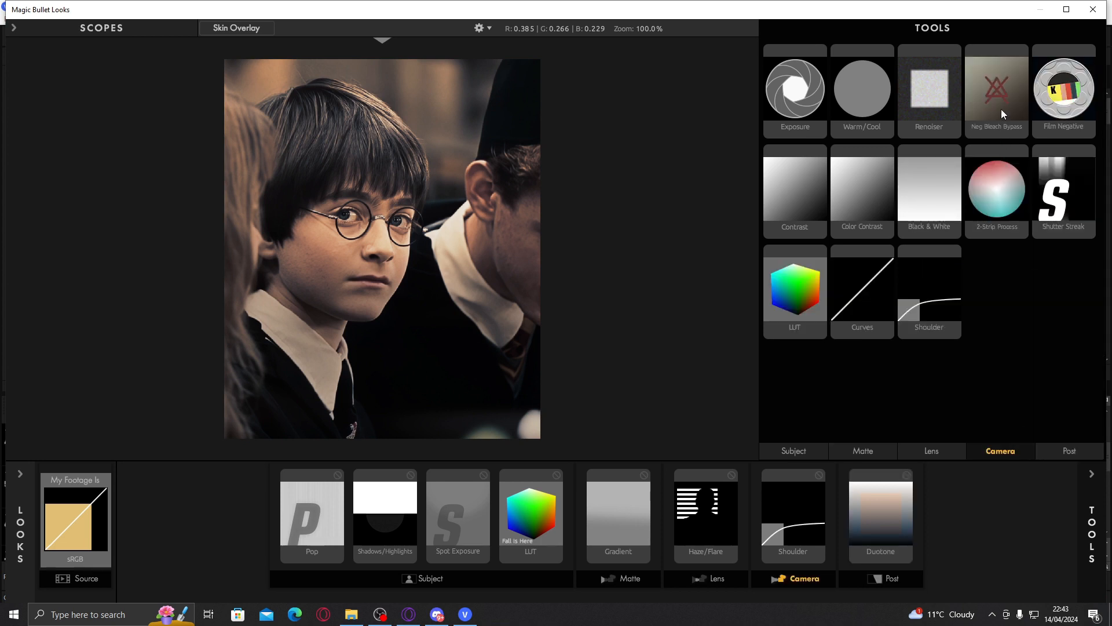
{"action": "double_click", "coordinate": [1002, 111]}
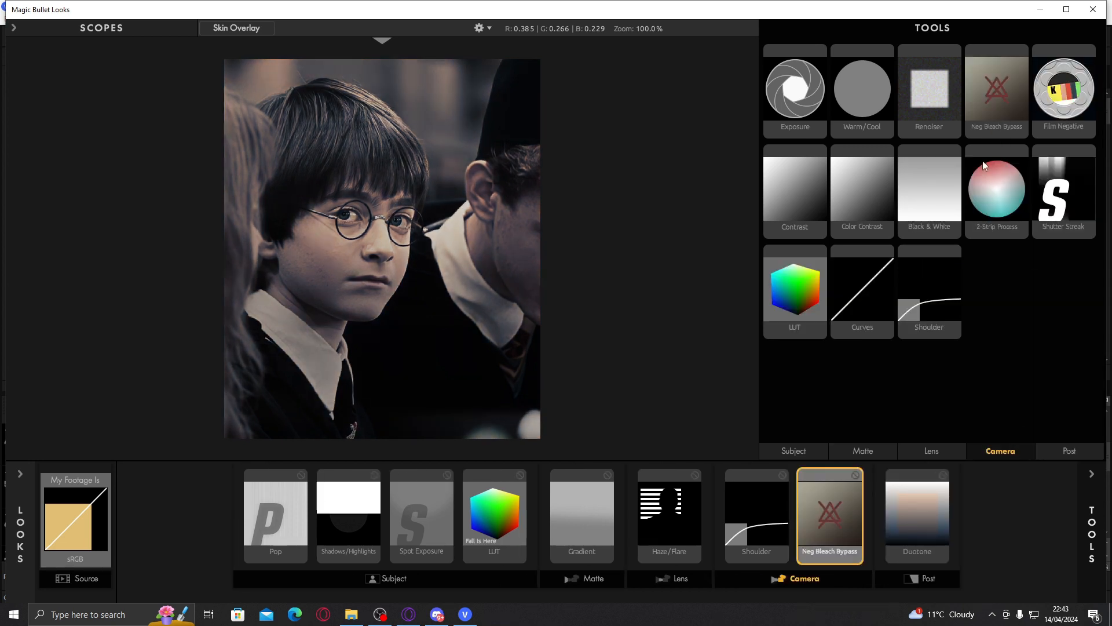
{"action": "left_click", "coordinate": [1089, 520]}
{"action": "left_click_drag", "start_coordinate": [1004, 89], "coordinate": [1031, 78]}
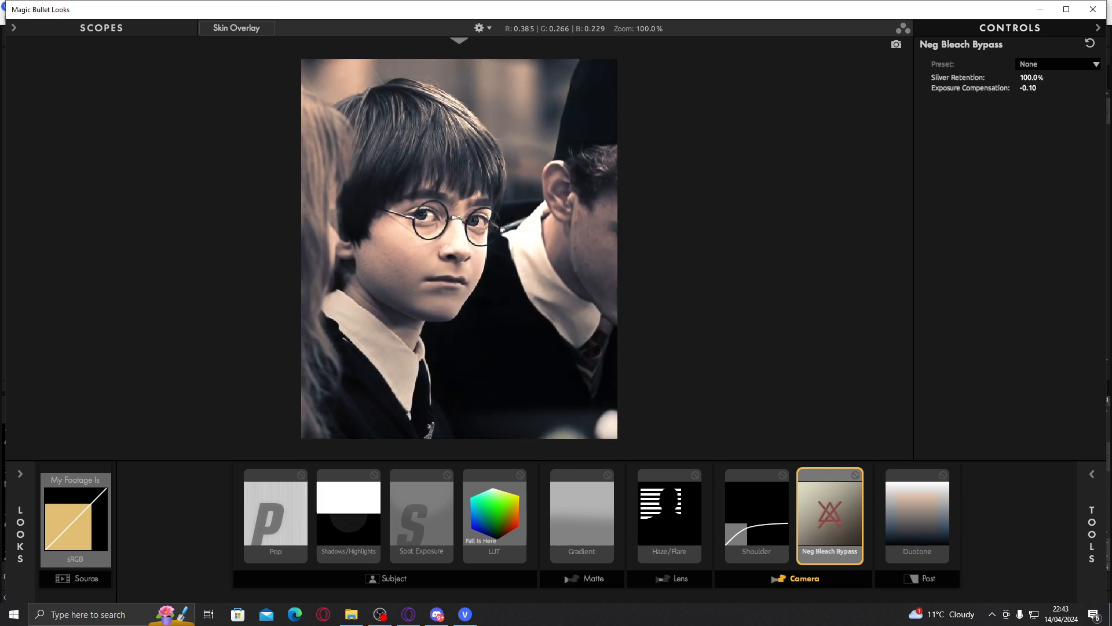
{"action": "left_click_drag", "start_coordinate": [827, 529], "coordinate": [966, 444]}
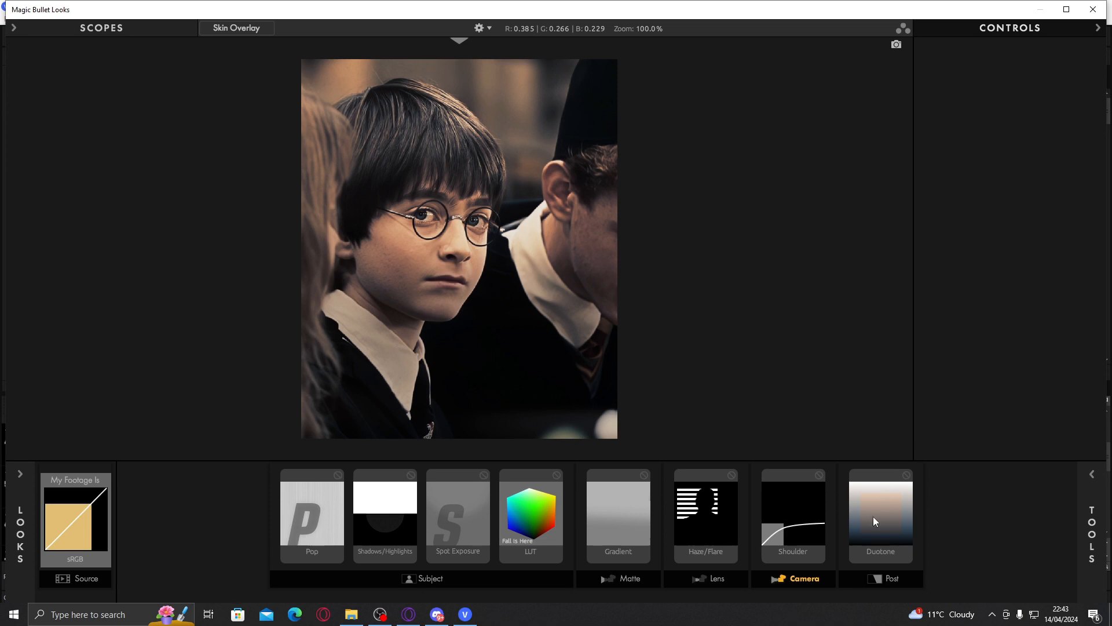
Compare the image with the Duotone and then the LUT switched off and on.
{"action": "left_click", "coordinate": [907, 476]}
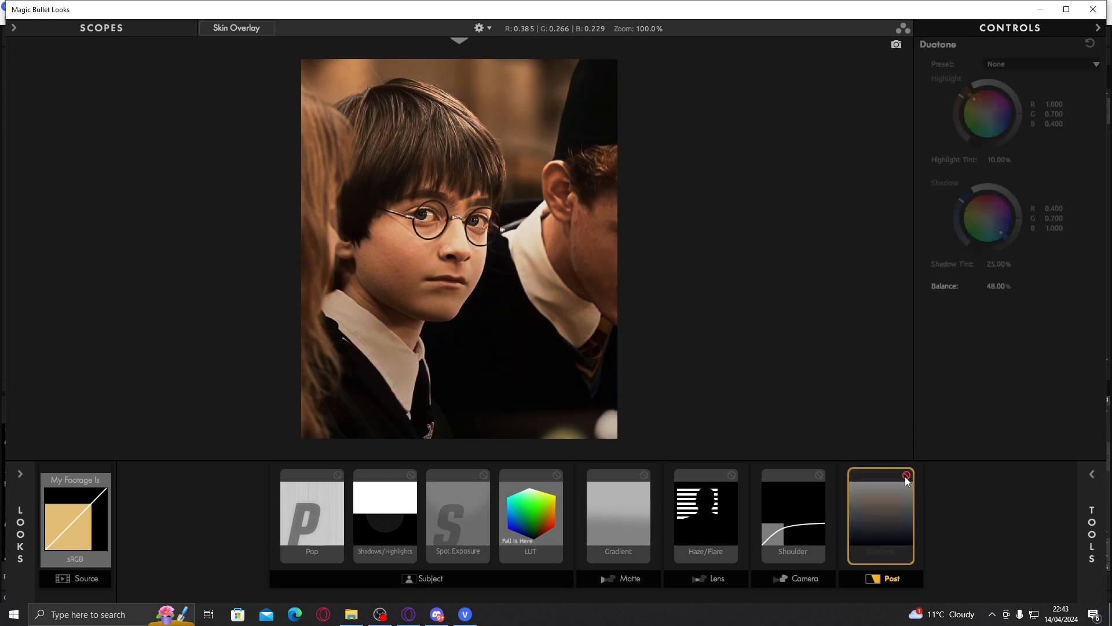
{"action": "left_click", "coordinate": [906, 475]}
{"action": "left_click", "coordinate": [557, 475]}
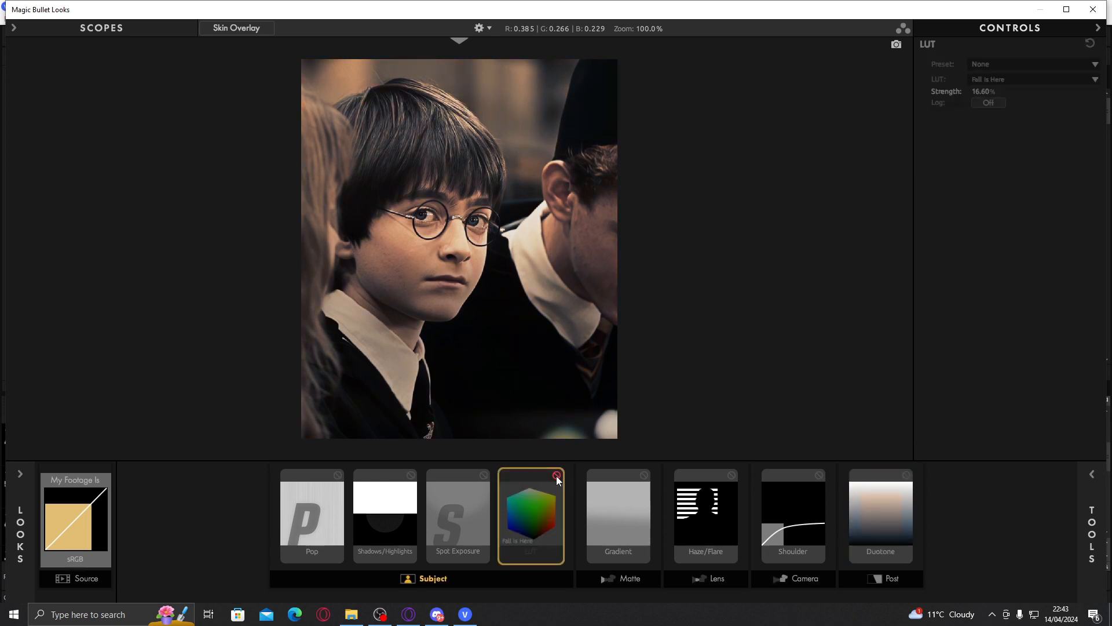
{"action": "left_click", "coordinate": [557, 476]}
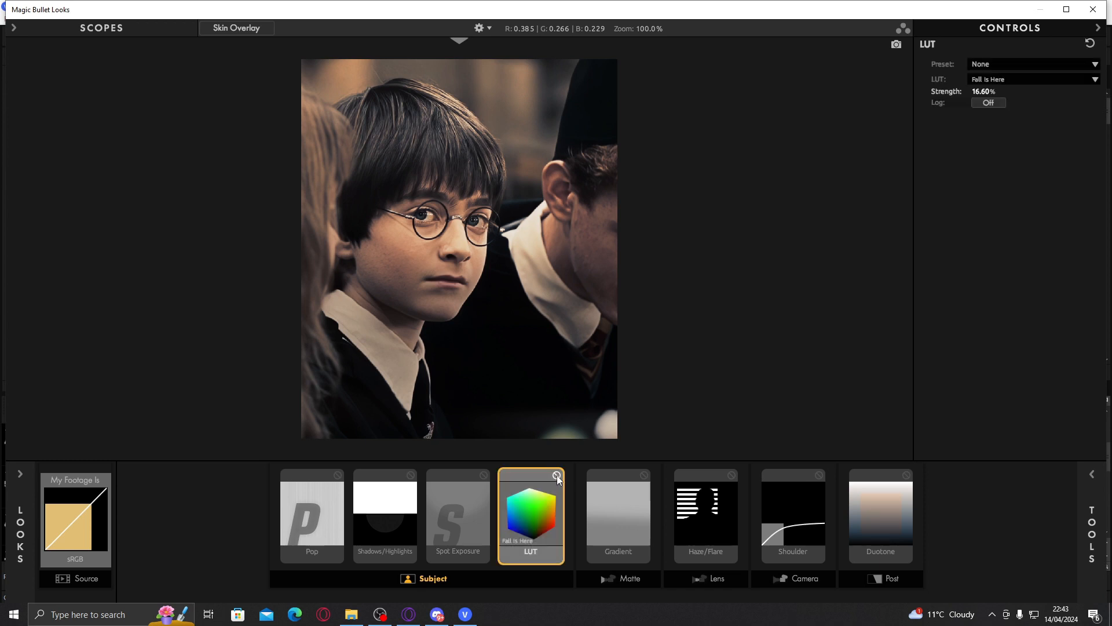
Disable the LUT tool and apply the finished look to the video track.
{"action": "left_click", "coordinate": [558, 476]}
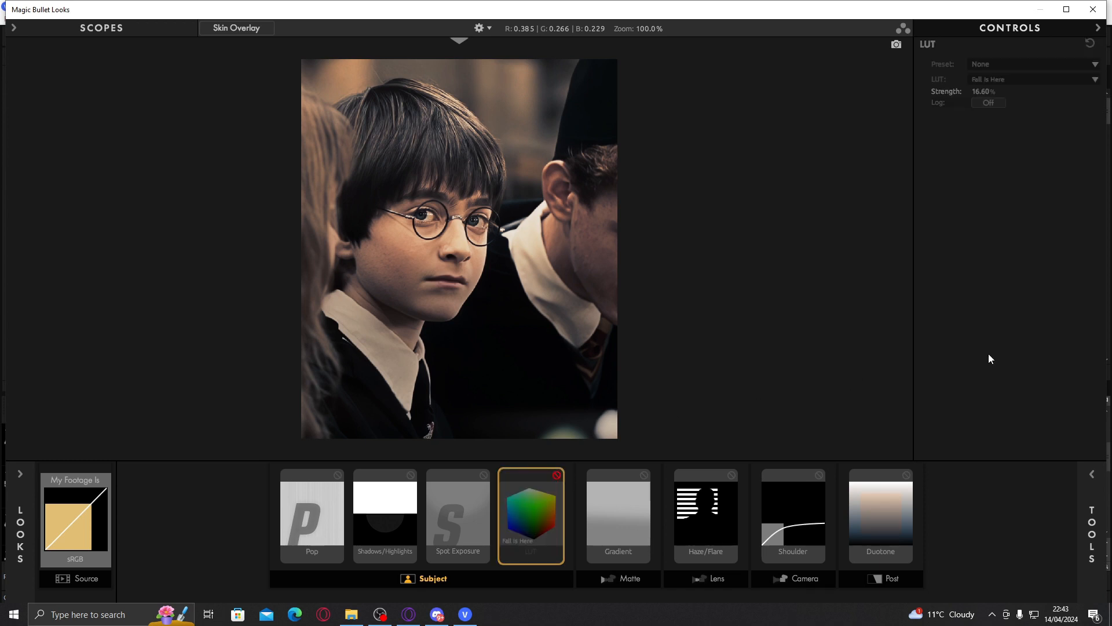
{"action": "key", "text": "Return"}
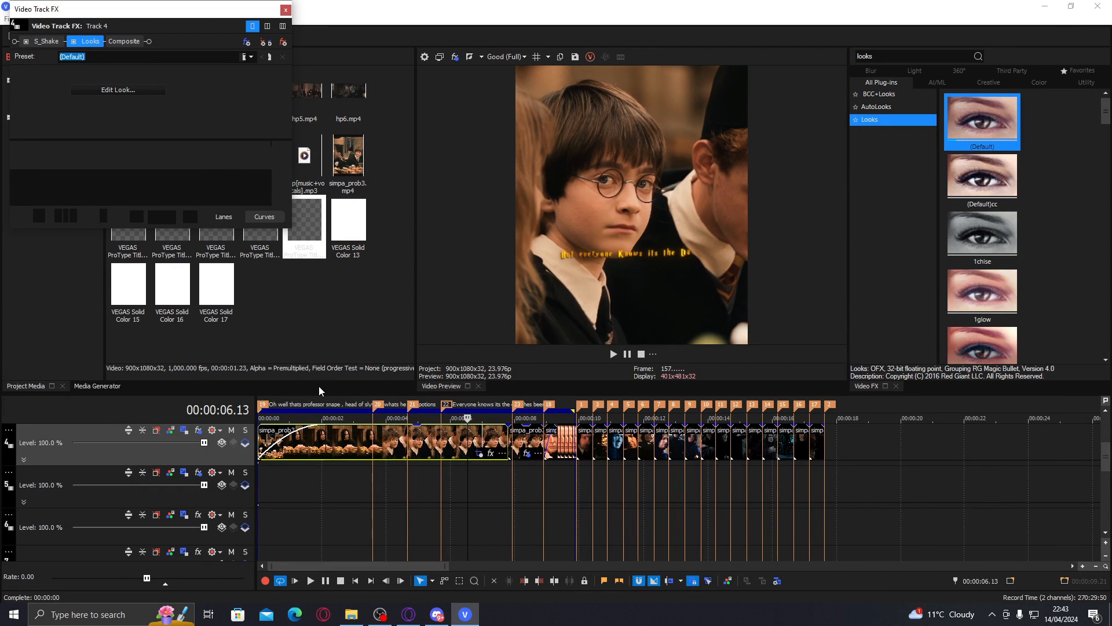
Preview the graded look on successive clips along the timeline, from the opening shot to the short clips near marker 4.
{"action": "left_click", "coordinate": [352, 437]}
{"action": "left_click", "coordinate": [525, 437]}
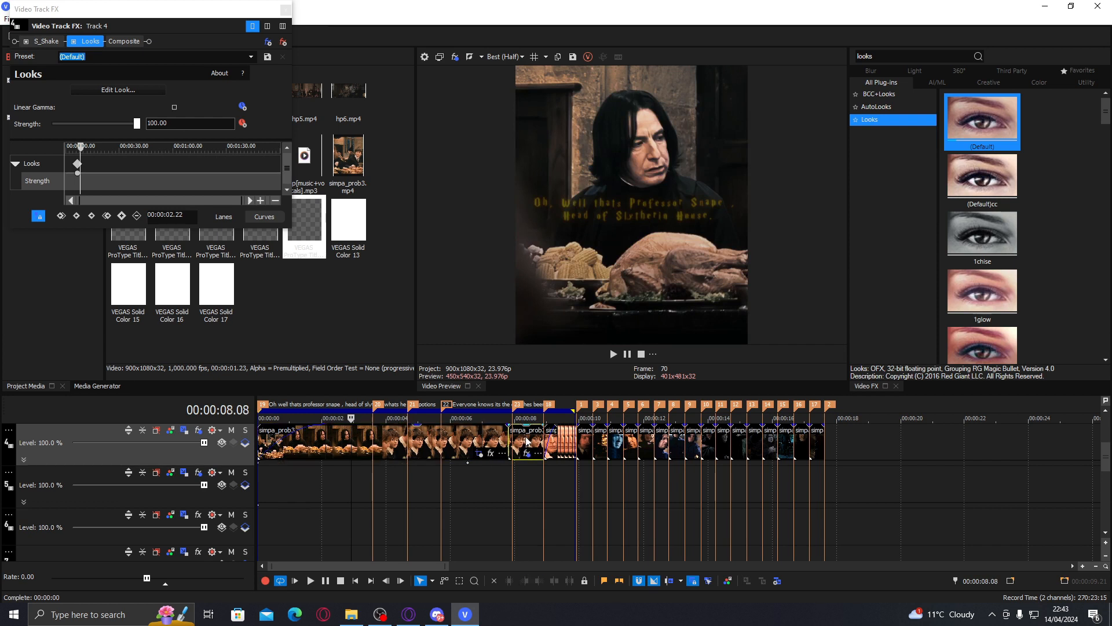
{"action": "left_click", "coordinate": [552, 443]}
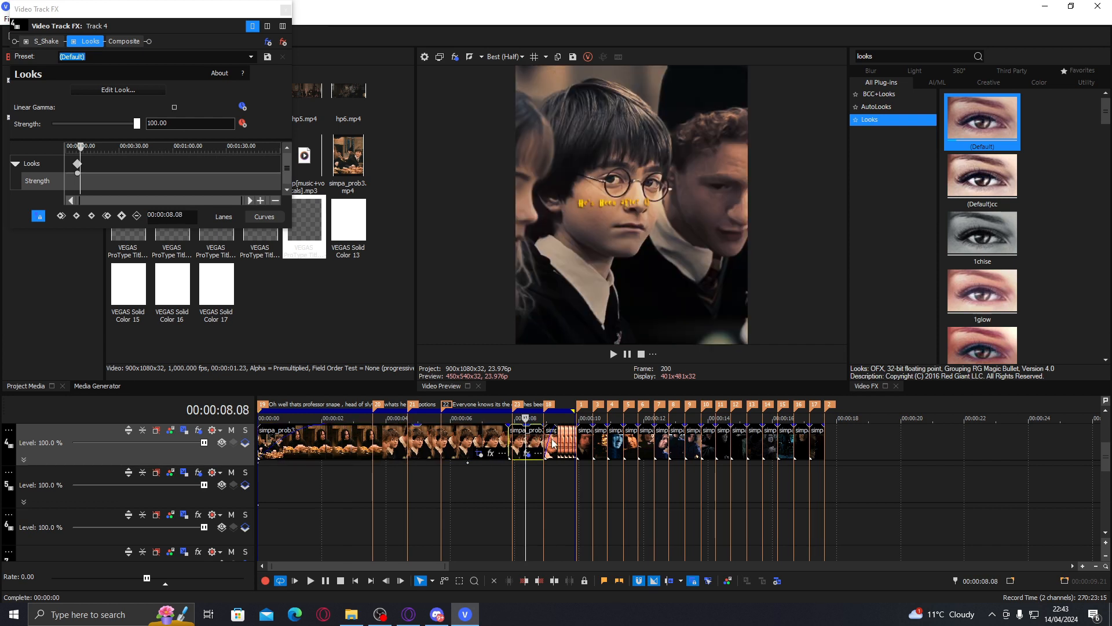
{"action": "left_click", "coordinate": [585, 438]}
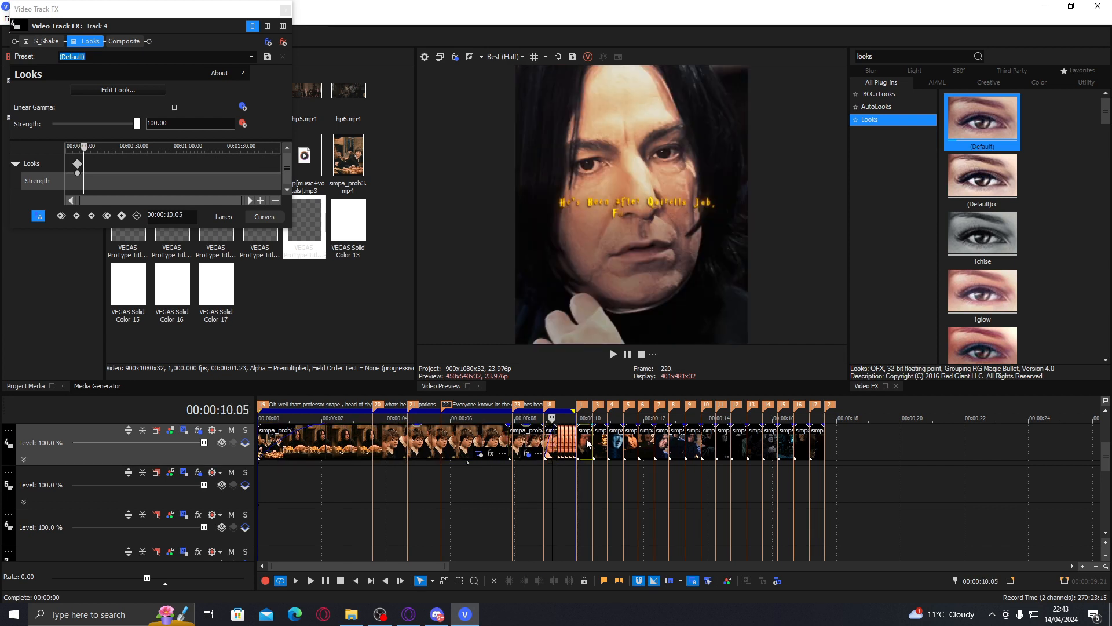
{"action": "left_click", "coordinate": [602, 437]}
{"action": "left_click", "coordinate": [616, 438]}
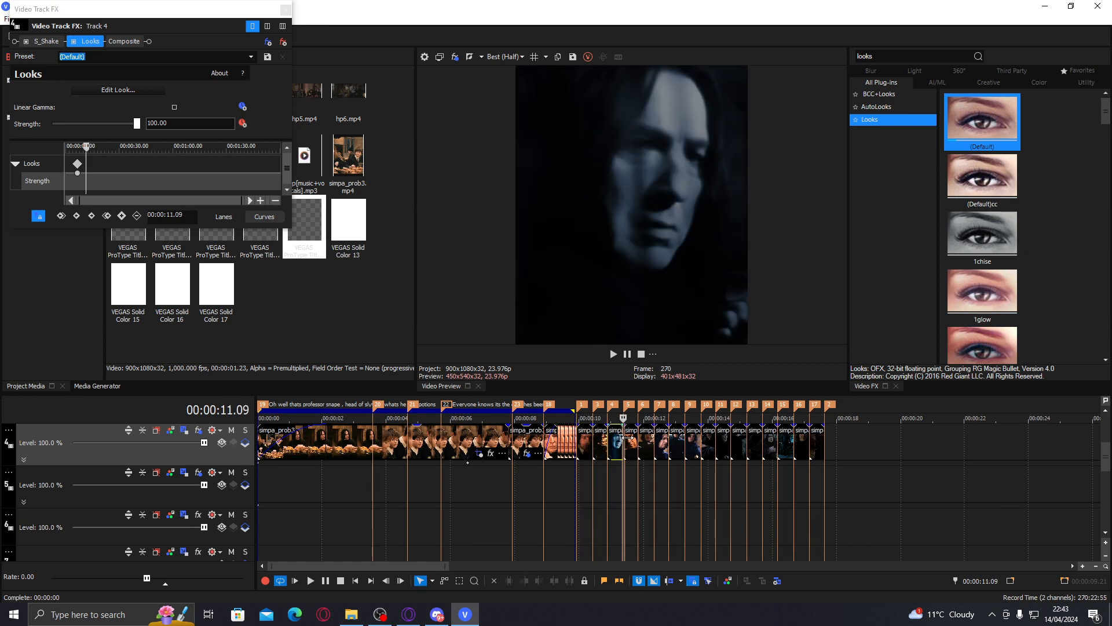
{"action": "left_click", "coordinate": [631, 438]}
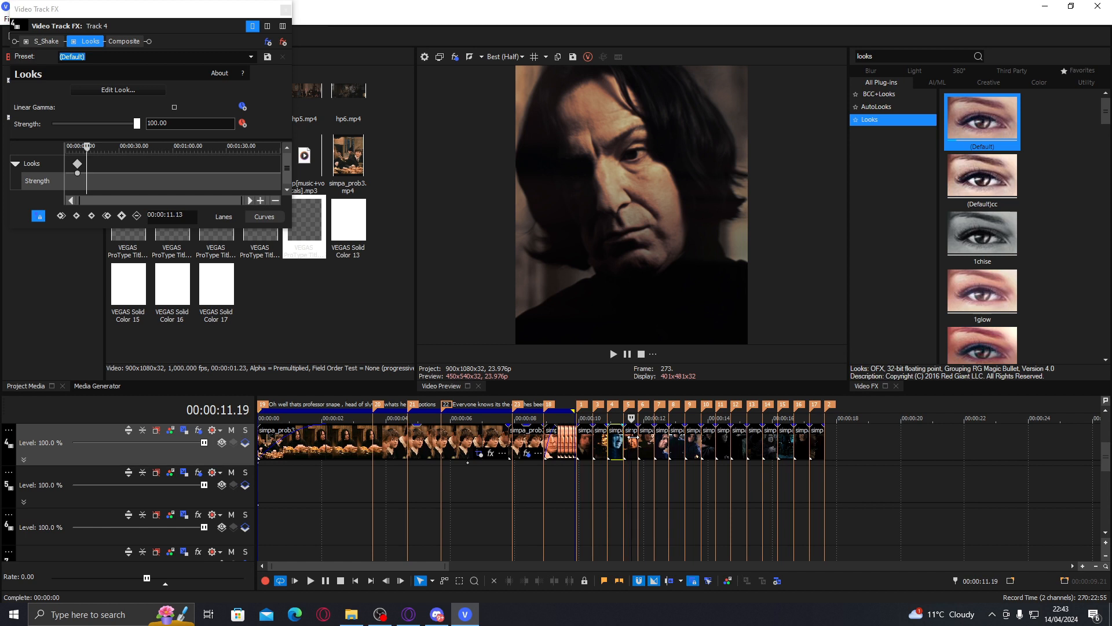
Preview the graded look on the successive short clips from marker 6 to marker 13.
{"action": "left_click", "coordinate": [644, 438]}
{"action": "left_click", "coordinate": [649, 439]}
{"action": "left_click", "coordinate": [662, 441]}
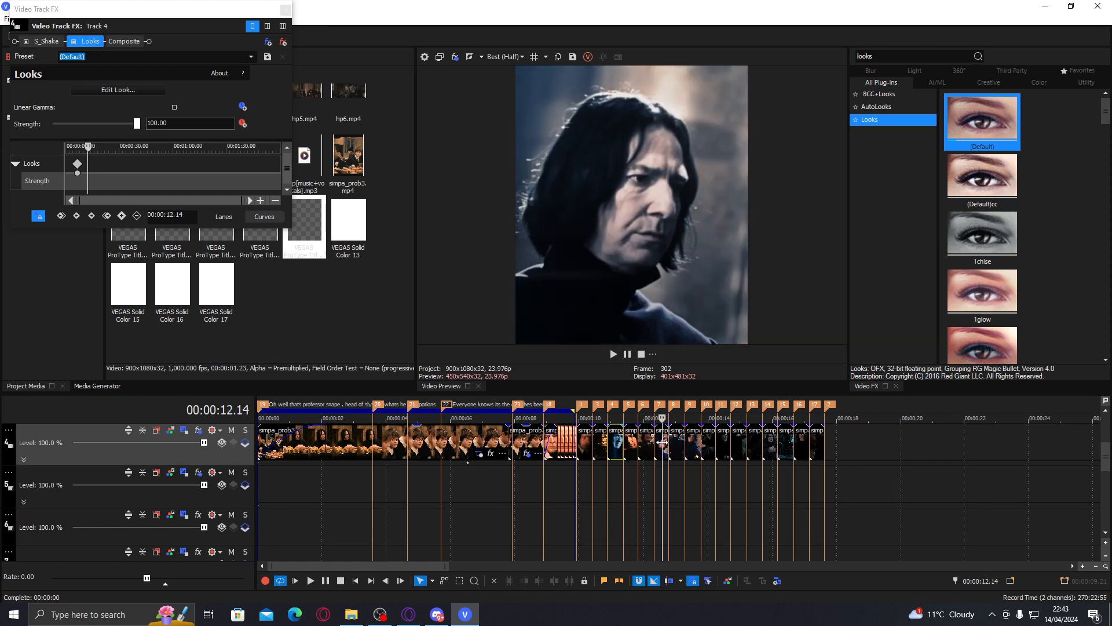
{"action": "left_click", "coordinate": [664, 442]}
{"action": "left_click", "coordinate": [674, 446]}
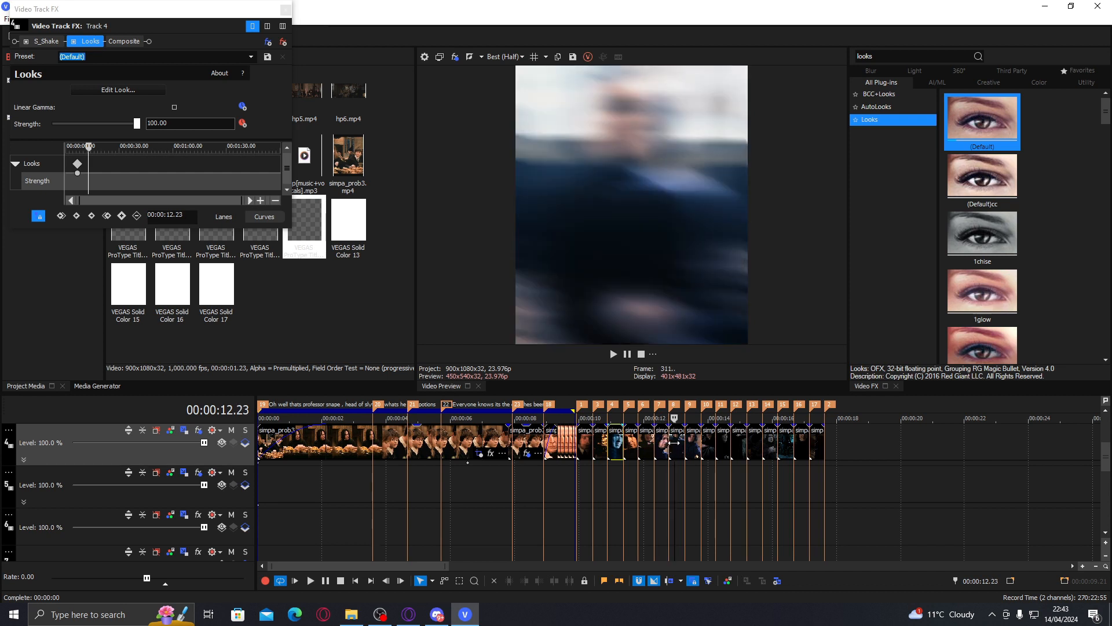
{"action": "left_click", "coordinate": [692, 445]}
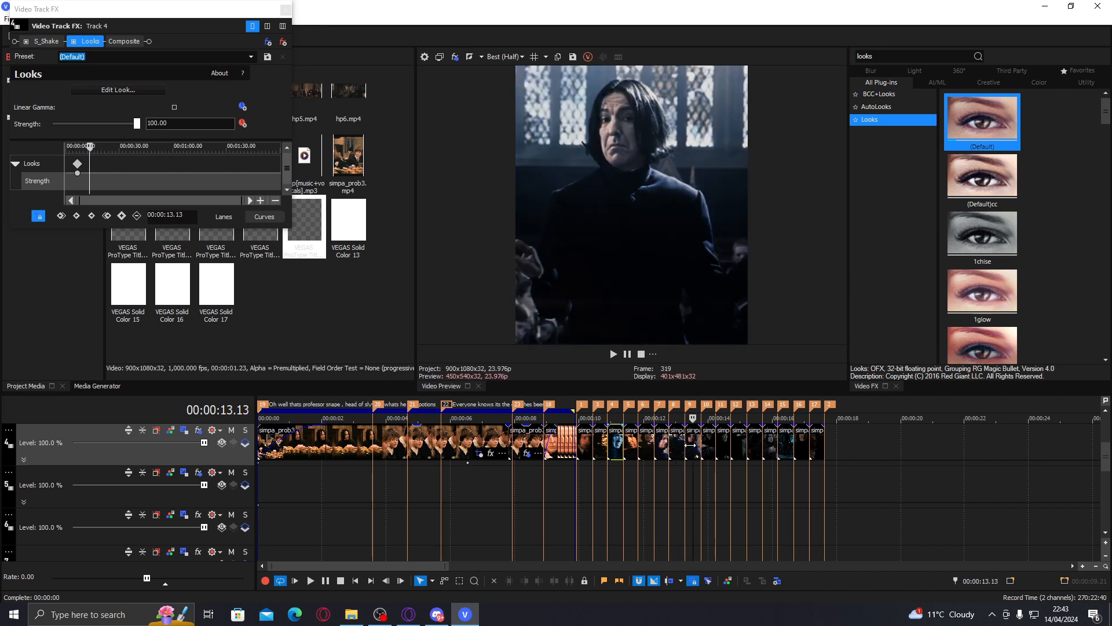
{"action": "left_click", "coordinate": [707, 445]}
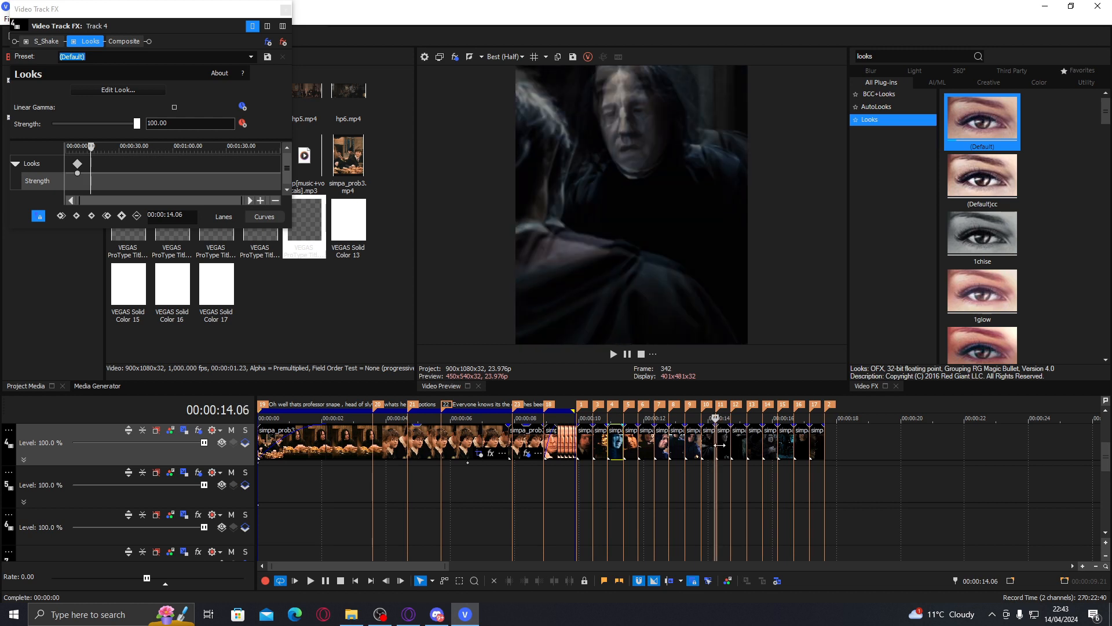
{"action": "left_click", "coordinate": [723, 444]}
{"action": "left_click", "coordinate": [738, 445]}
{"action": "left_click", "coordinate": [755, 445]}
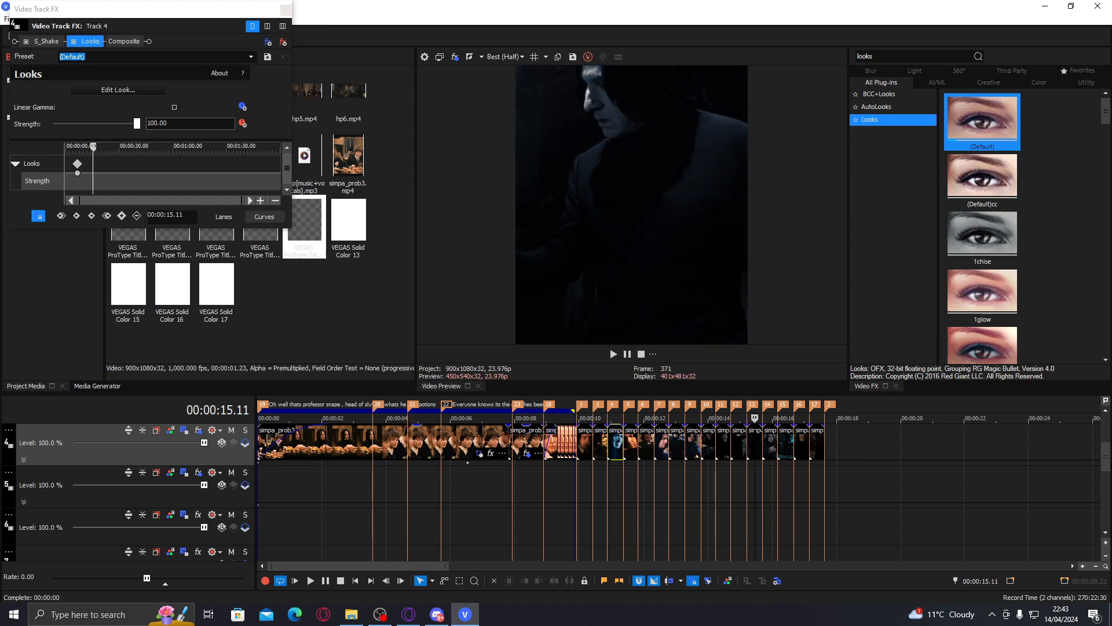
Save the Looks grade as a preset named "tiktok" and close the track's effects window.
{"action": "left_click_drag", "start_coordinate": [1106, 464], "coordinate": [1105, 447]}
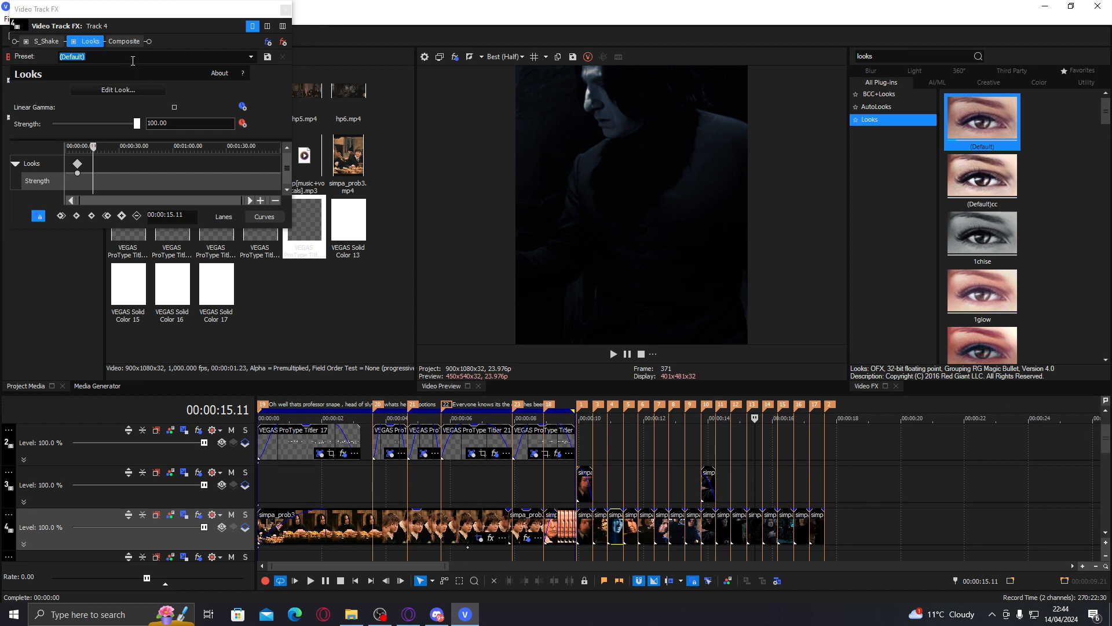
{"action": "left_click", "coordinate": [141, 53]}
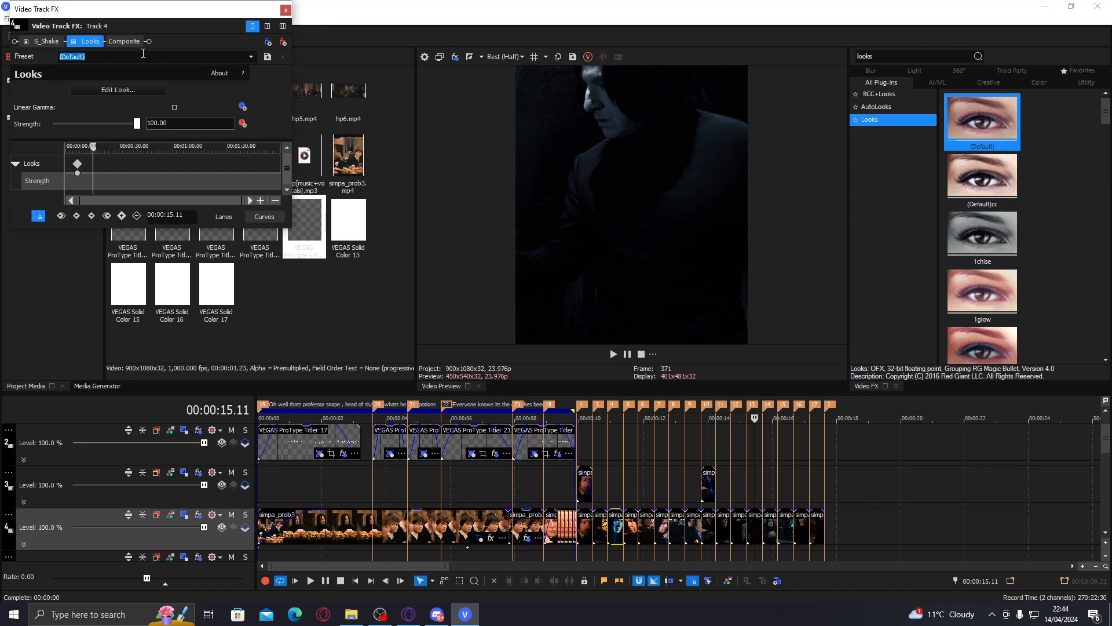
{"action": "type", "text": "tiktok"}
{"action": "left_click", "coordinate": [286, 10]}
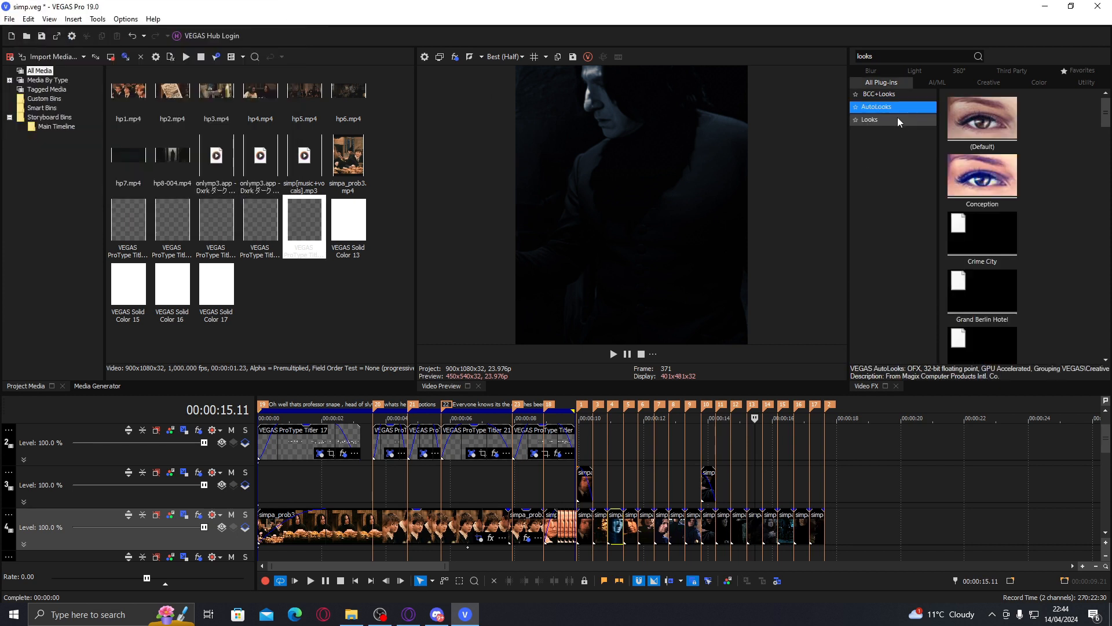
Find the "tiktok" preset among the Looks presets and apply it to video track 3.
{"action": "scroll", "coordinate": [1020, 148], "scroll_direction": "down", "scroll_amount": 3}
{"action": "scroll", "coordinate": [1065, 167], "scroll_direction": "down", "scroll_amount": 10}
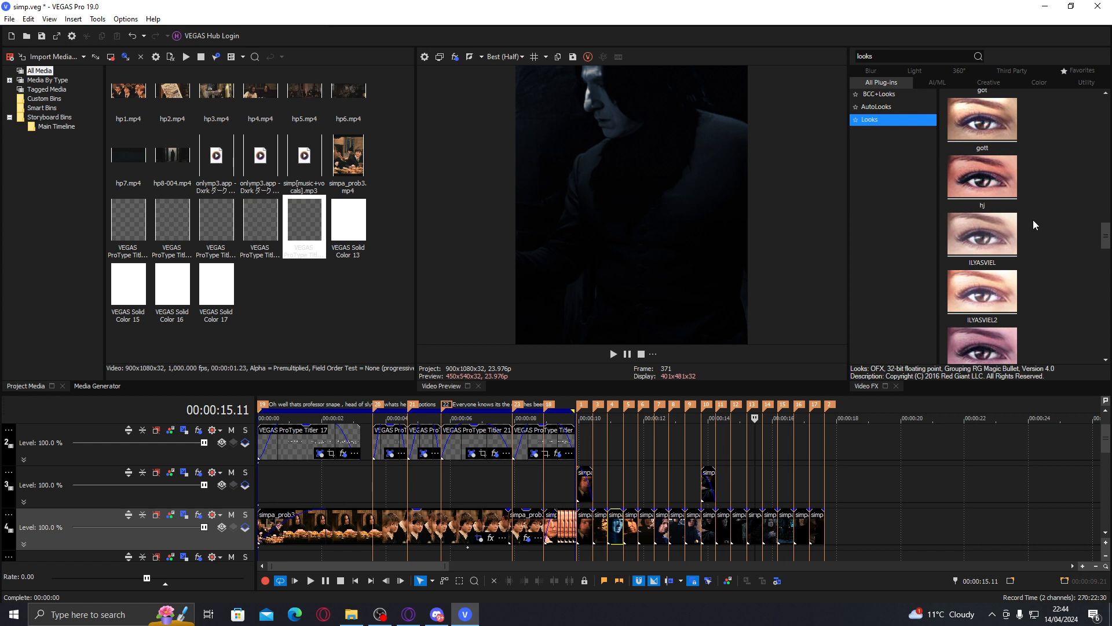
{"action": "scroll", "coordinate": [1013, 234], "scroll_direction": "down", "scroll_amount": 3}
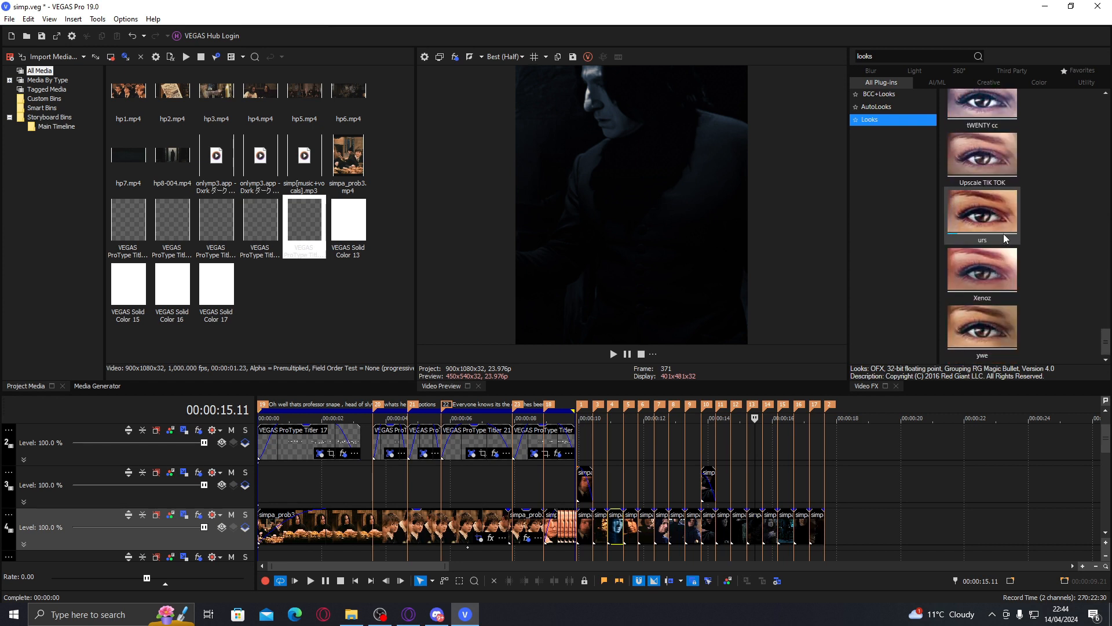
{"action": "scroll", "coordinate": [996, 254], "scroll_direction": "up", "scroll_amount": 6}
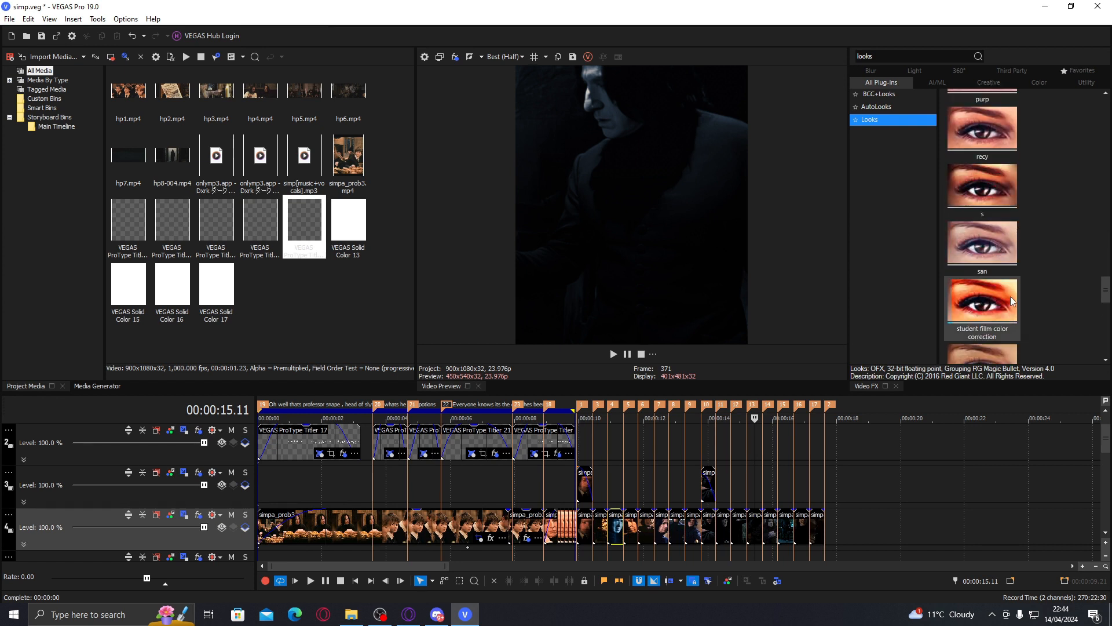
{"action": "scroll", "coordinate": [988, 272], "scroll_direction": "down", "scroll_amount": 4}
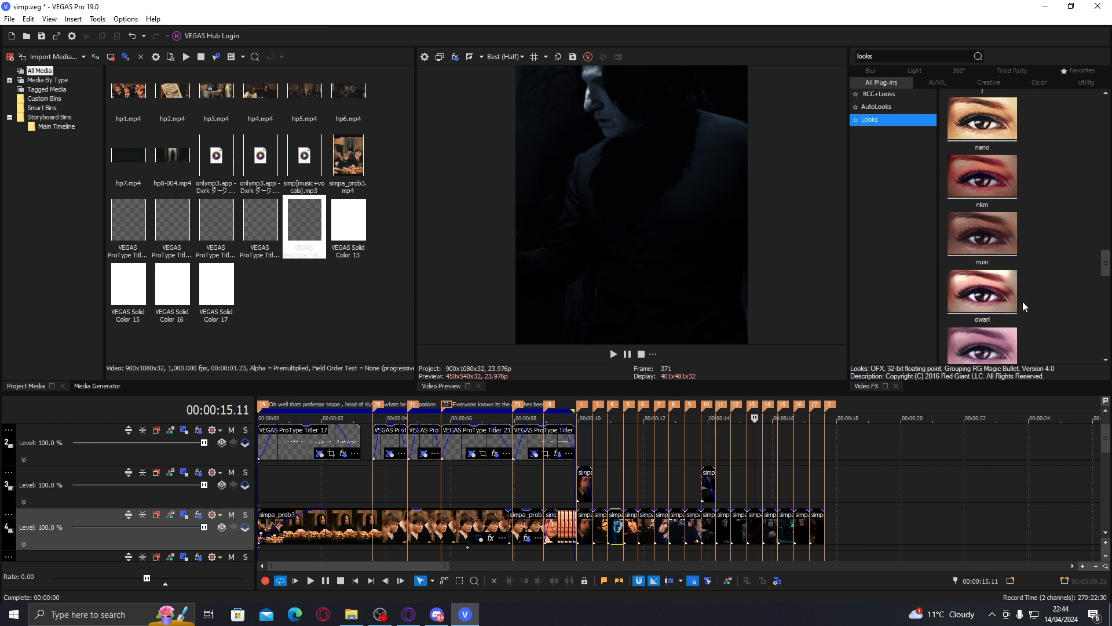
{"action": "scroll", "coordinate": [1054, 179], "scroll_direction": "down", "scroll_amount": 5}
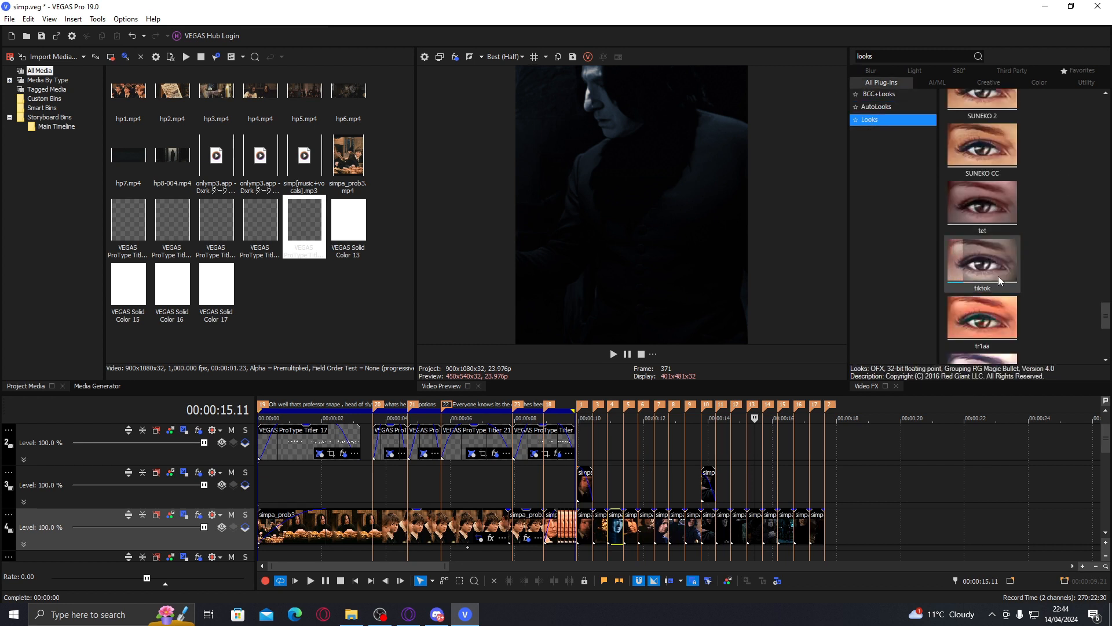
{"action": "scroll", "coordinate": [999, 276], "scroll_direction": "down", "scroll_amount": 3}
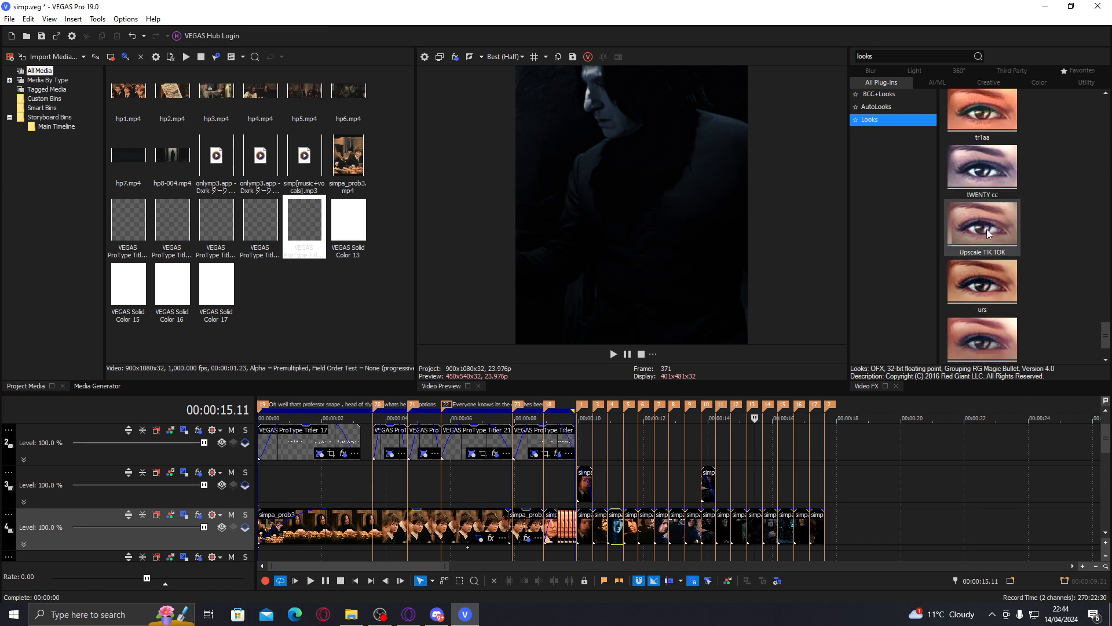
{"action": "scroll", "coordinate": [982, 237], "scroll_direction": "up", "scroll_amount": 3}
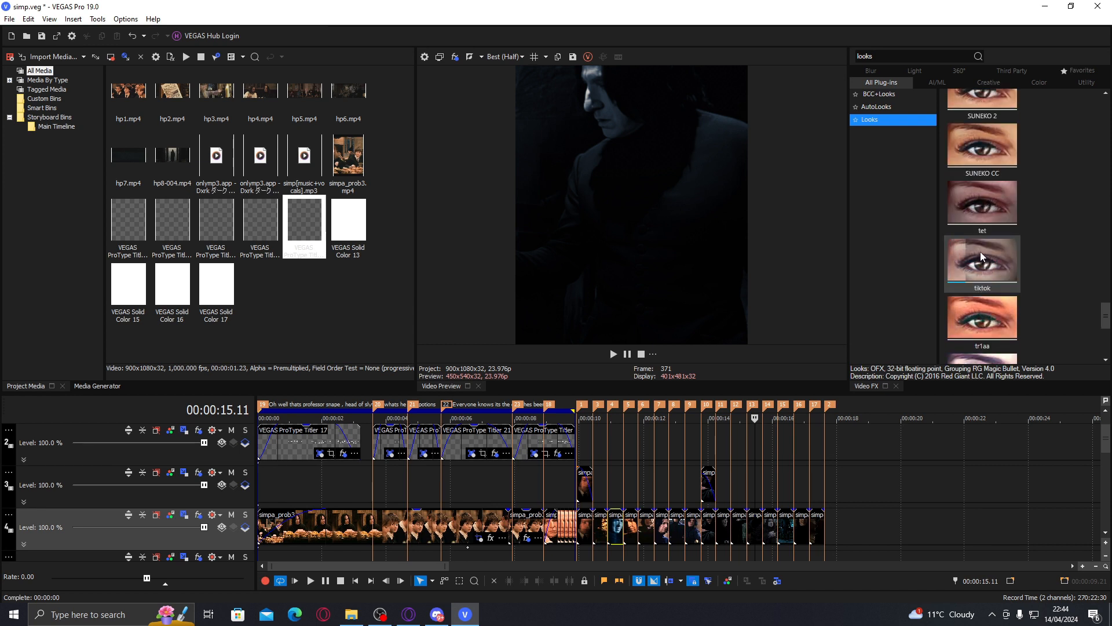
{"action": "left_click_drag", "start_coordinate": [981, 257], "coordinate": [760, 484]}
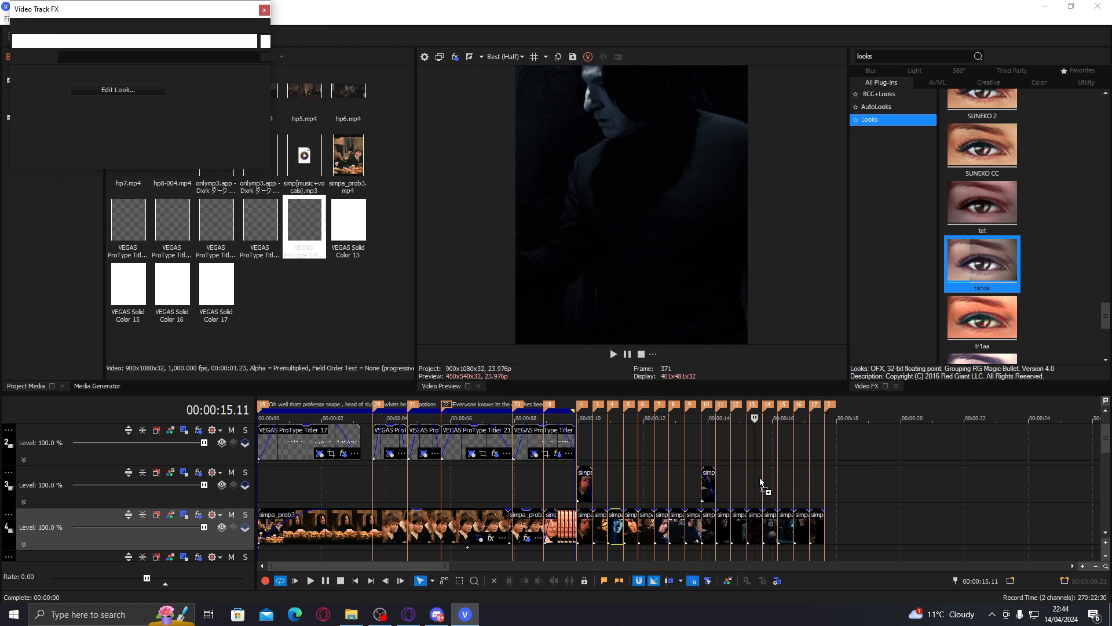
Check the track effects on tracks 4 and 3 for the Looks preset, and close the effects window.
{"action": "left_click", "coordinate": [193, 521]}
{"action": "left_click", "coordinate": [197, 516]}
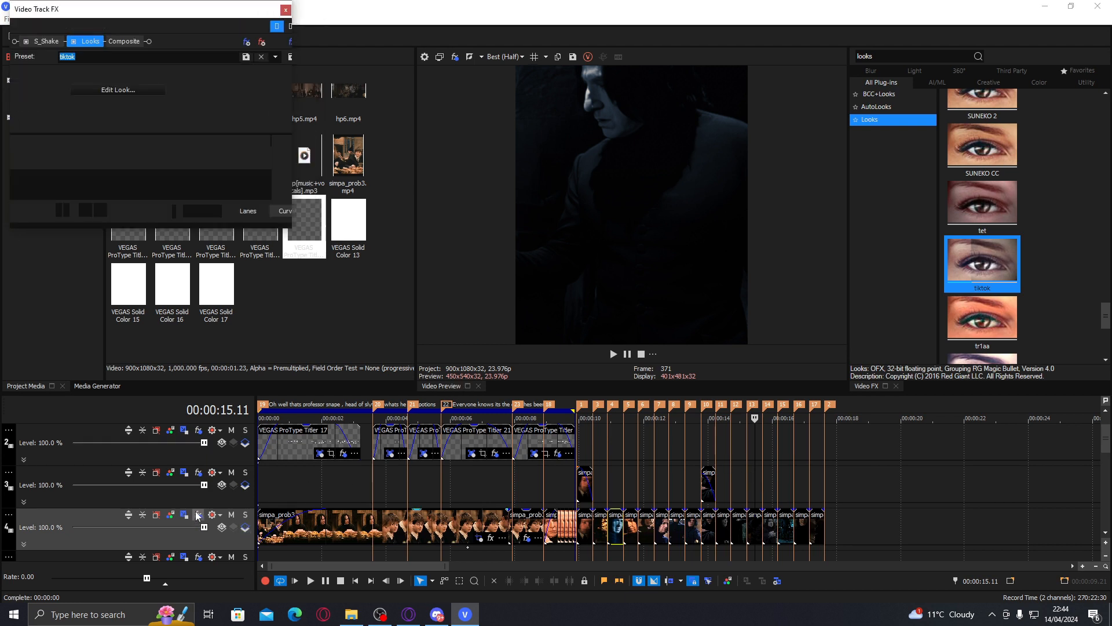
{"action": "left_click", "coordinate": [197, 473]}
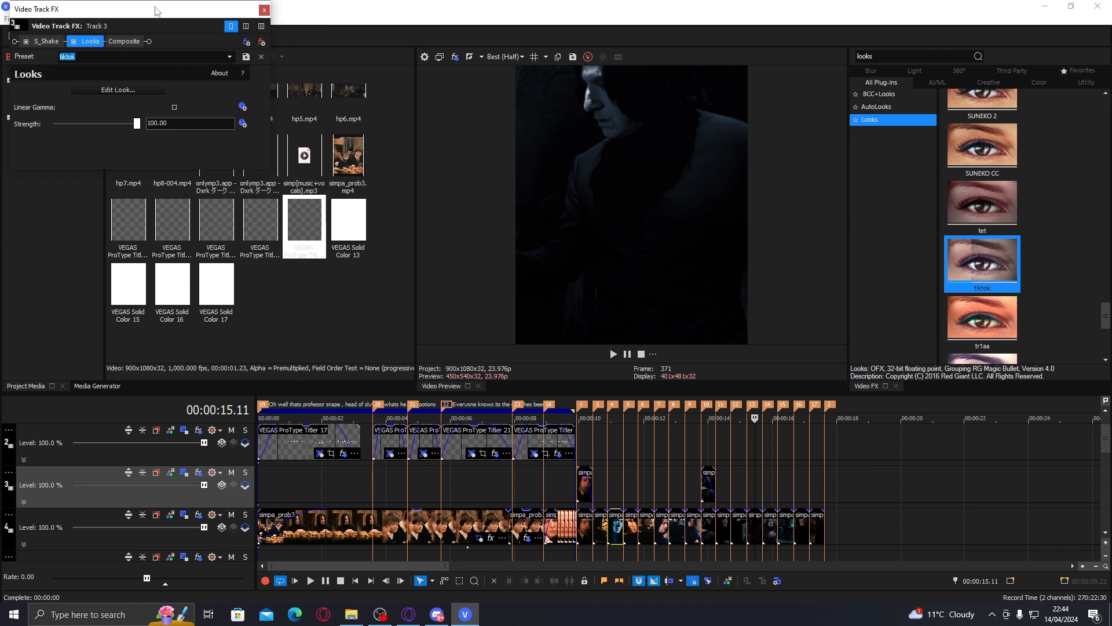
{"action": "left_click", "coordinate": [264, 11]}
Set the loop region from the project start to the last clip's end at 00:00:17.15, and place the playhead at 00:00:06.20.
{"action": "left_click", "coordinate": [701, 480]}
{"action": "triple_click", "coordinate": [683, 428]}
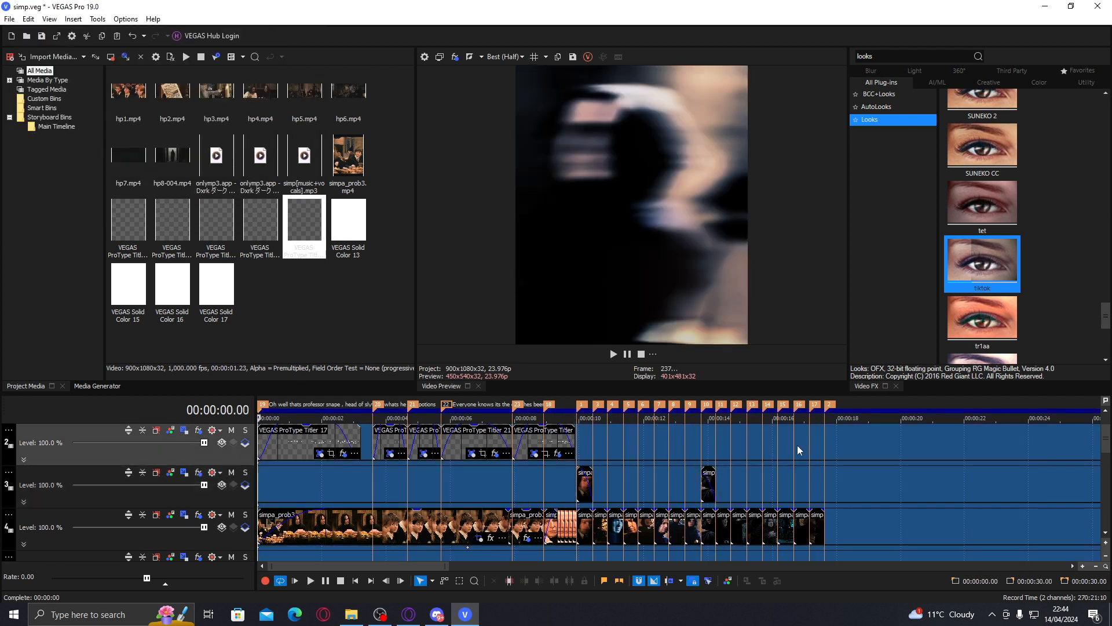
{"action": "left_click", "coordinate": [823, 447]}
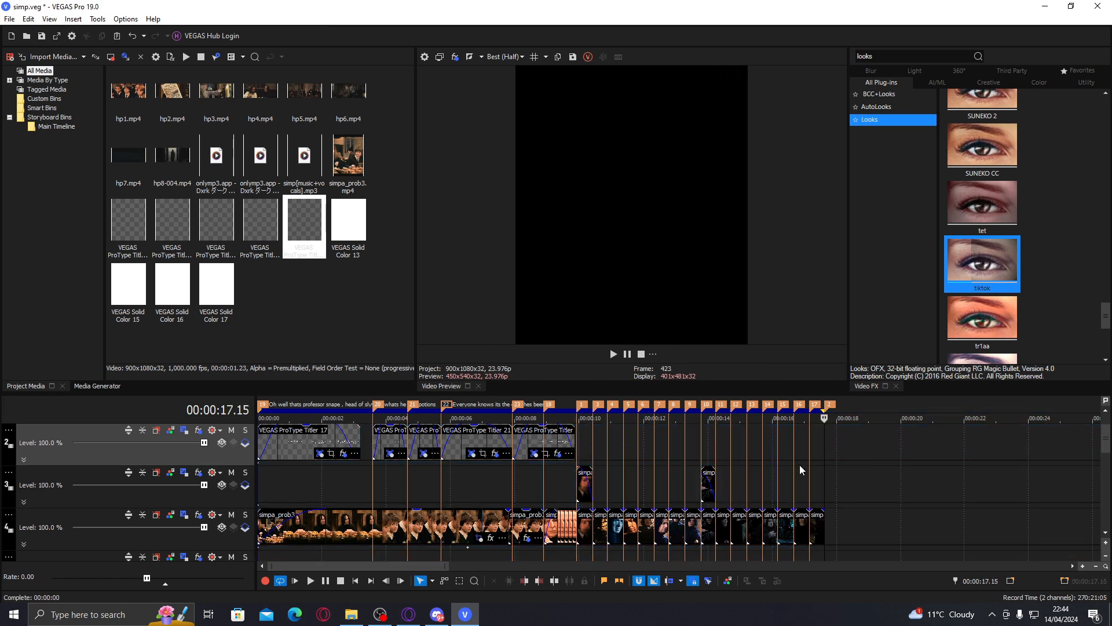
{"action": "left_click", "coordinate": [485, 482]}
{"action": "left_click", "coordinate": [476, 482]}
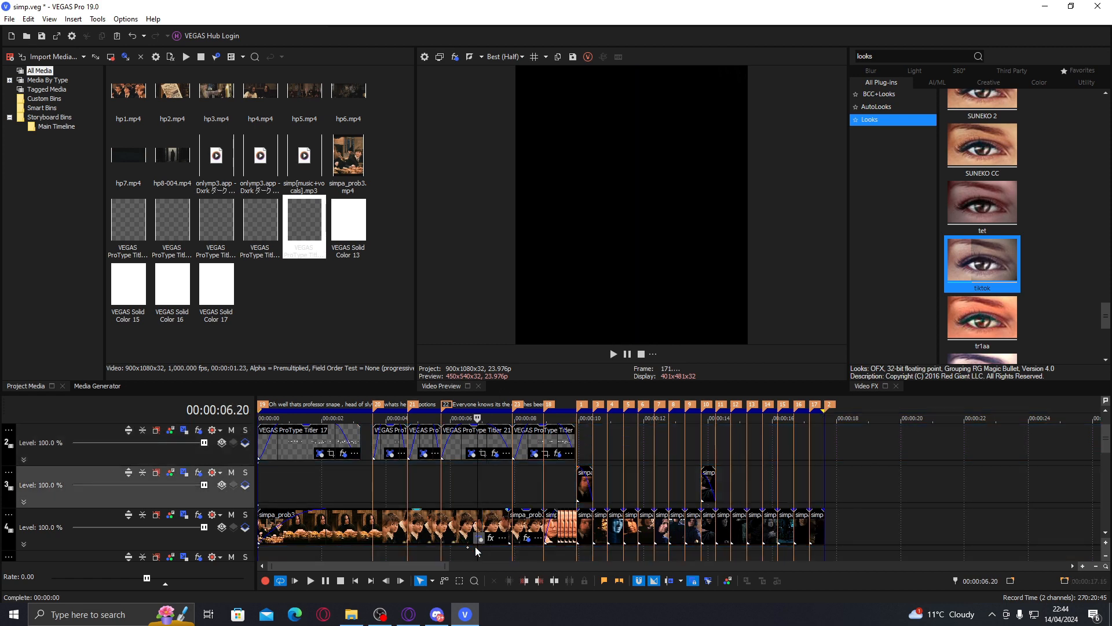